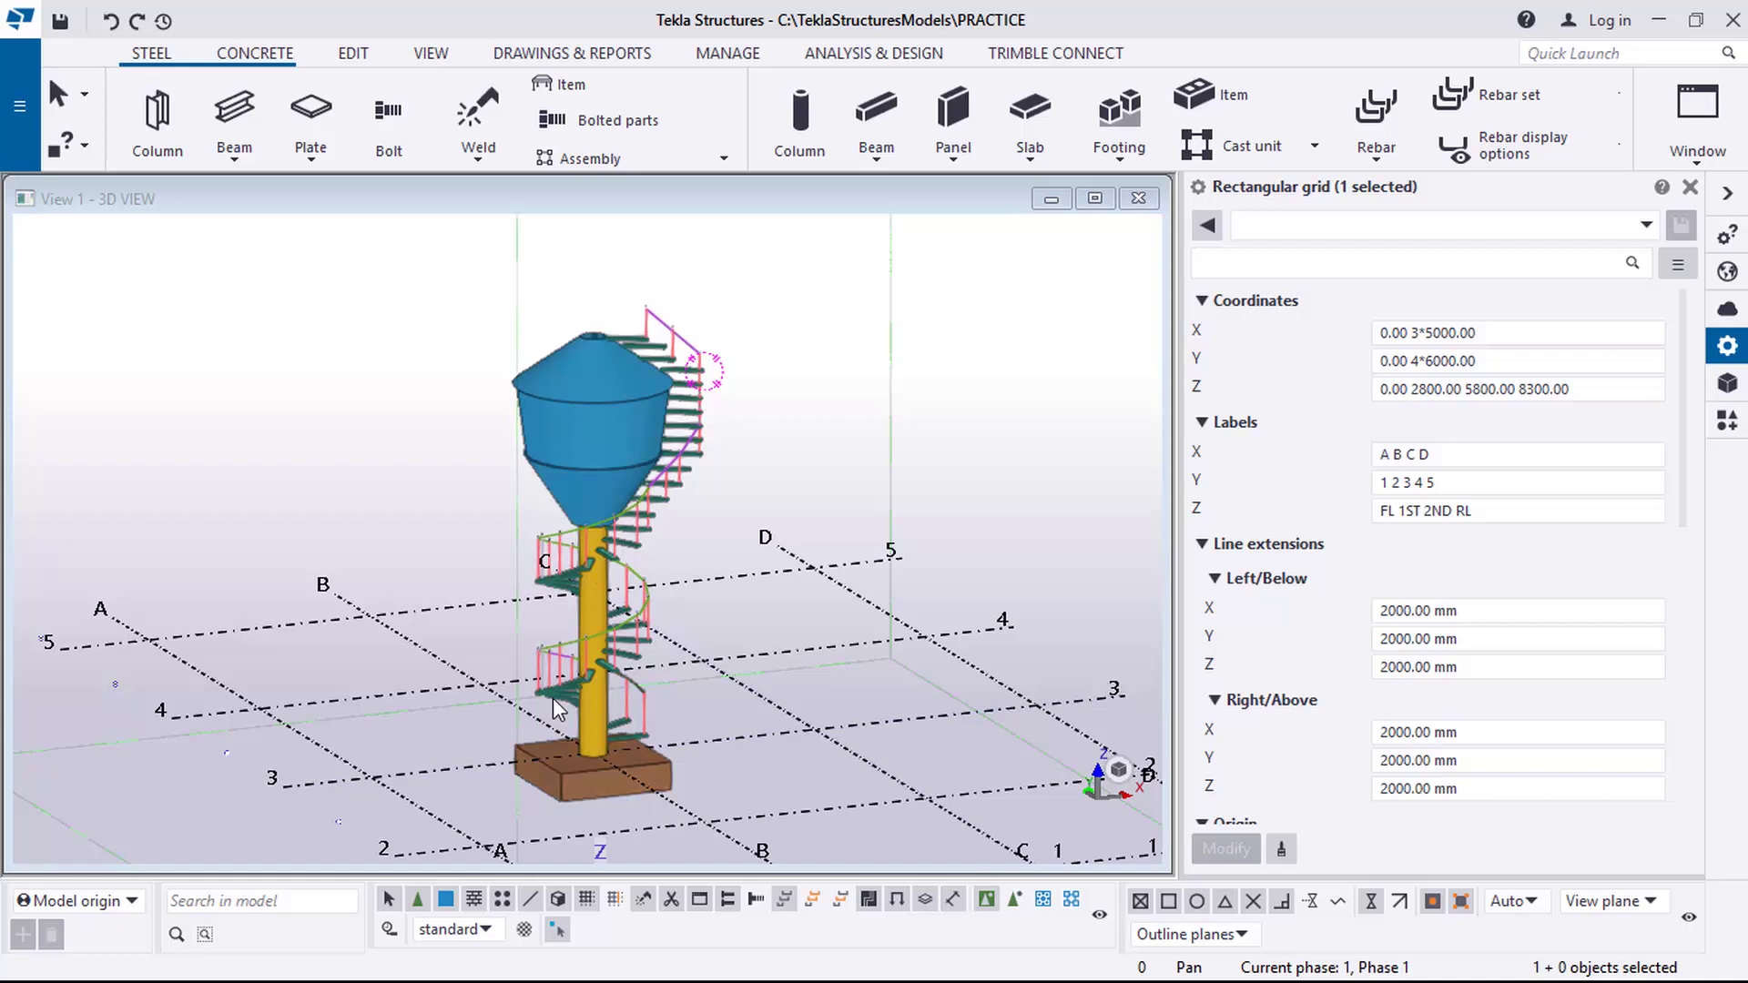
# Examine the finished water tower model with its spiral staircase and railing from different angles.
pyautogui.scroll(2, 554, 698)
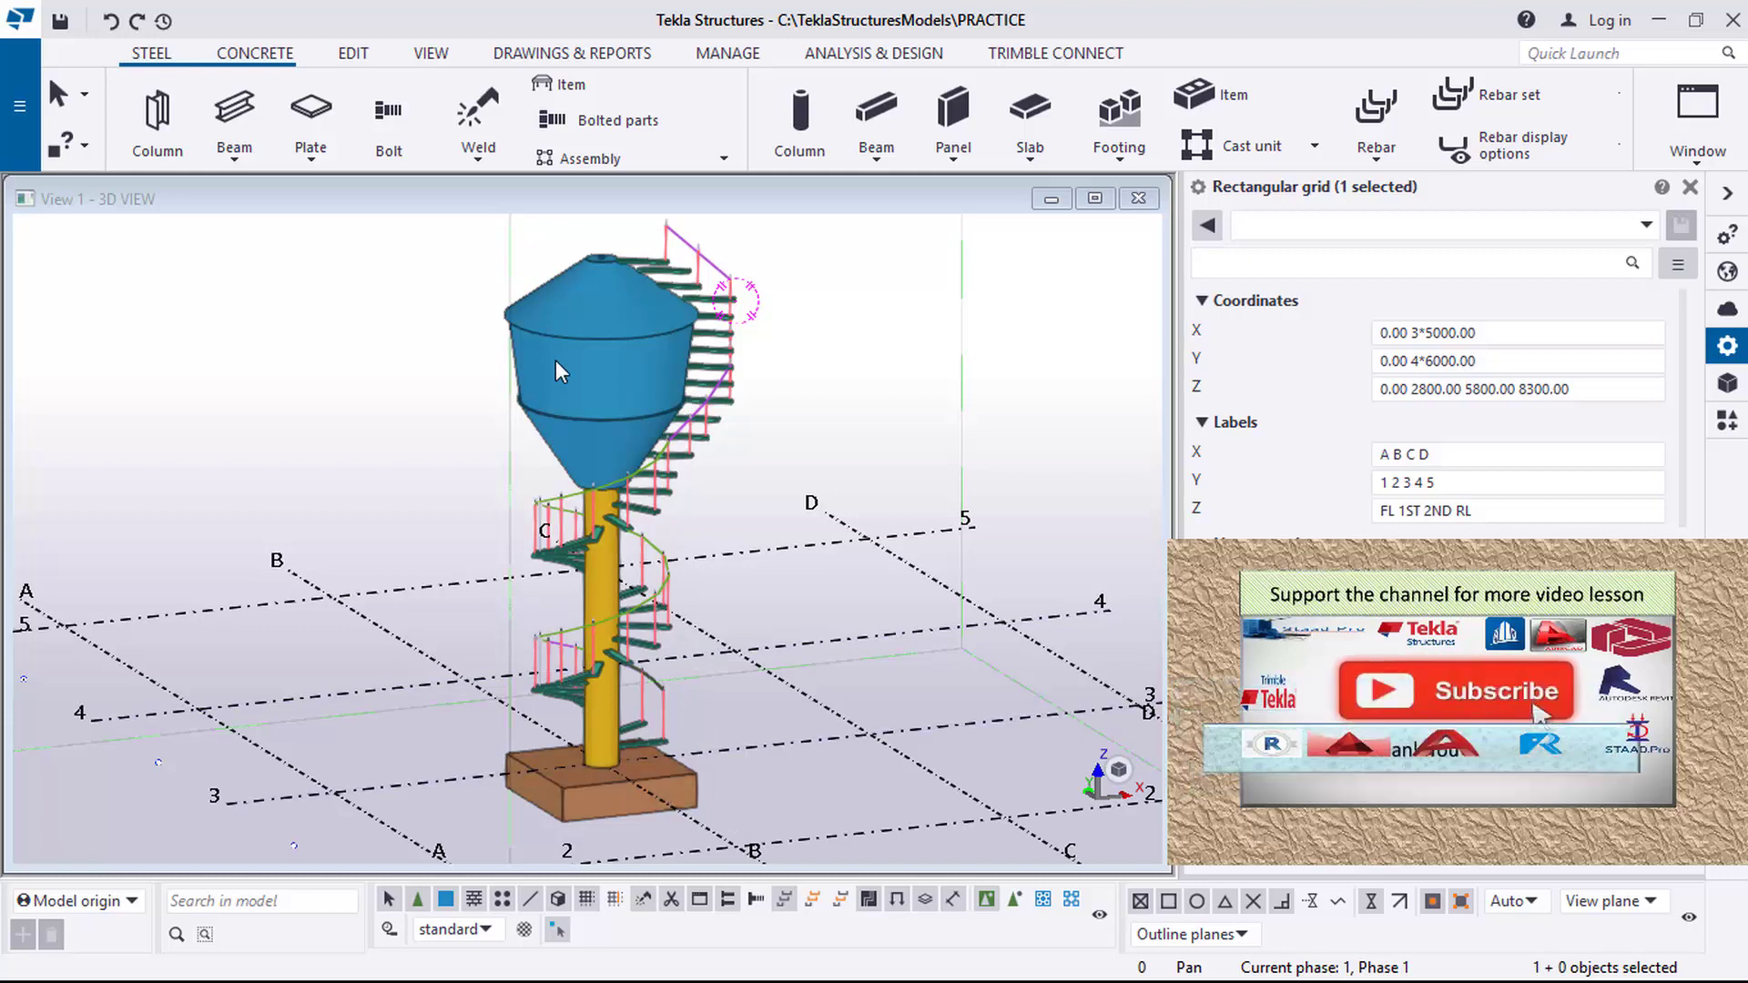
pyautogui.scroll(1, 744, 583)
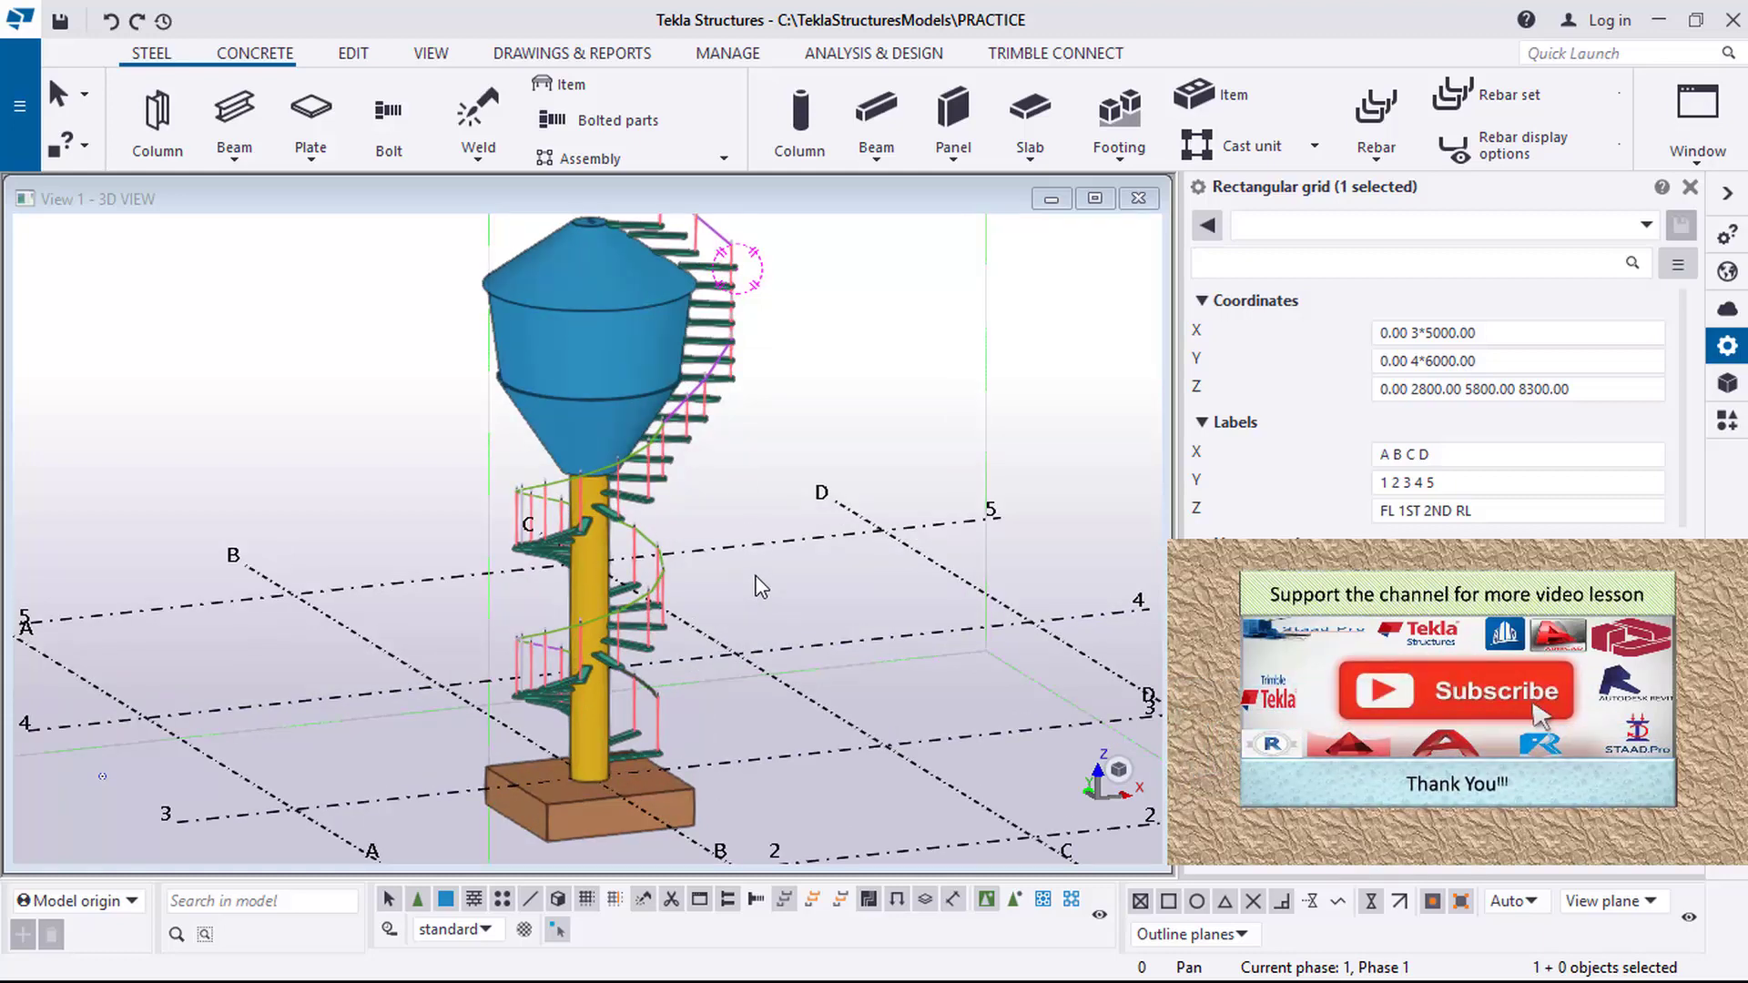
pyautogui.scroll(-1, 761, 588)
pyautogui.moveTo(757, 602); pyautogui.dragTo(651, 583, button='middle')
pyautogui.scroll(-2, 841, 649)
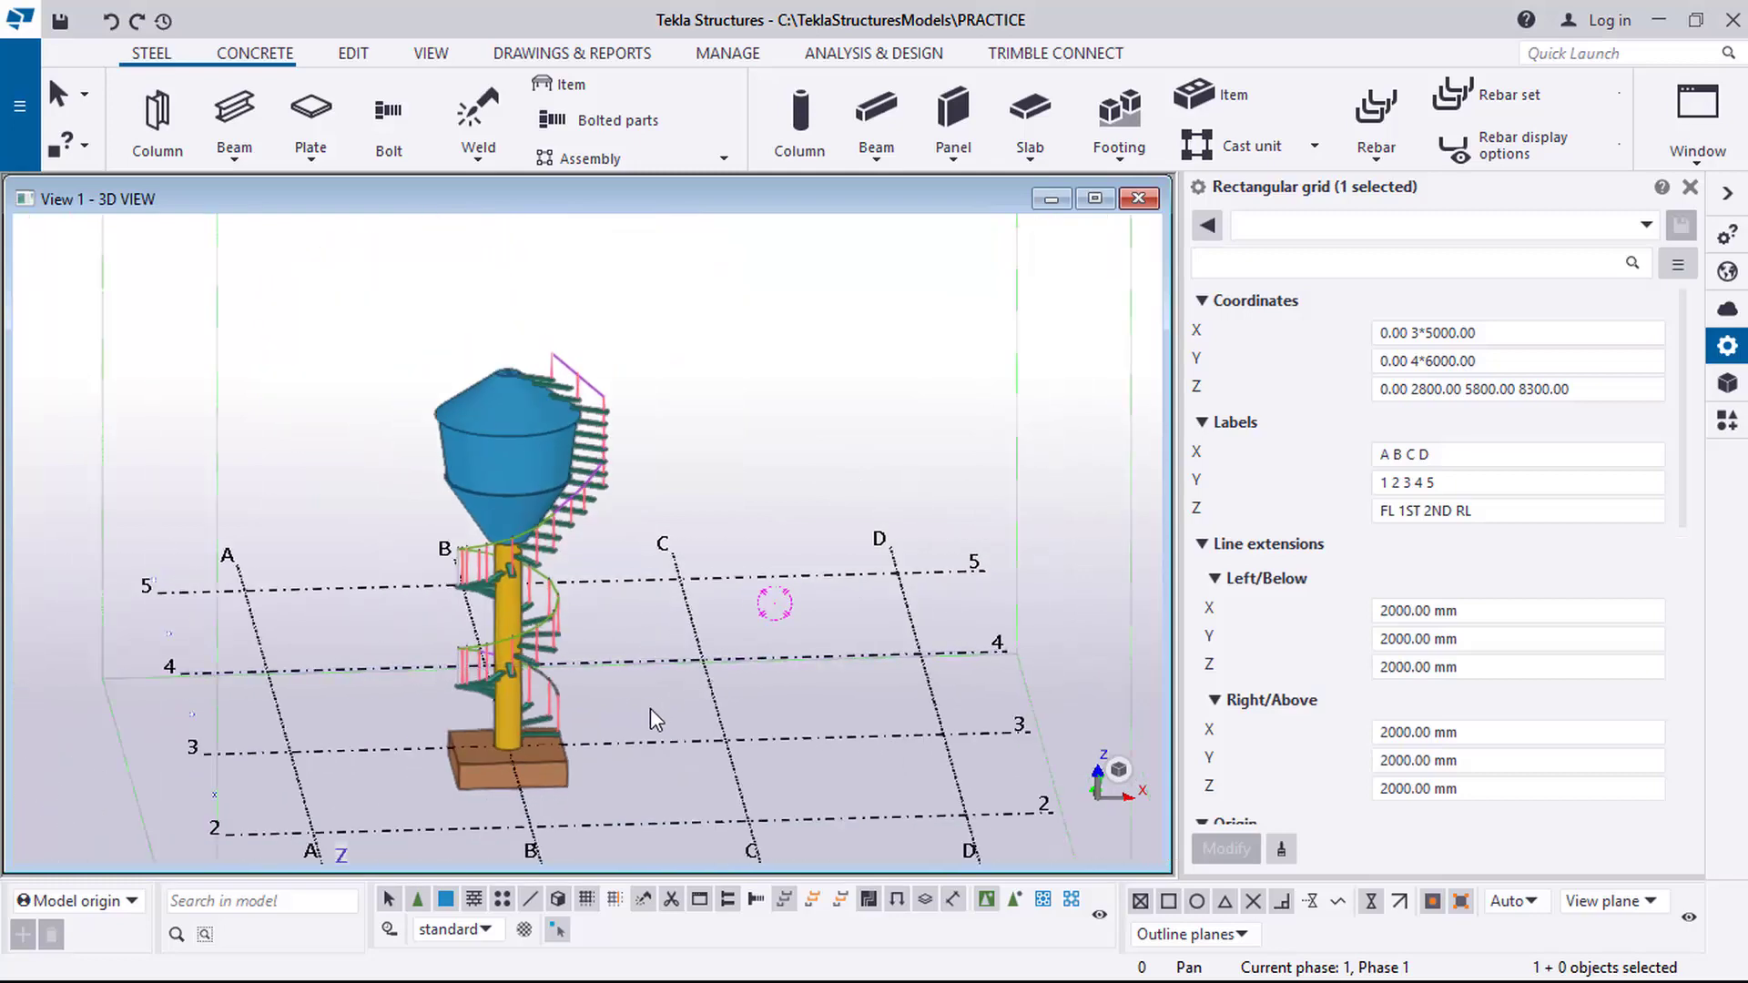
pyautogui.scroll(2, 638, 719)
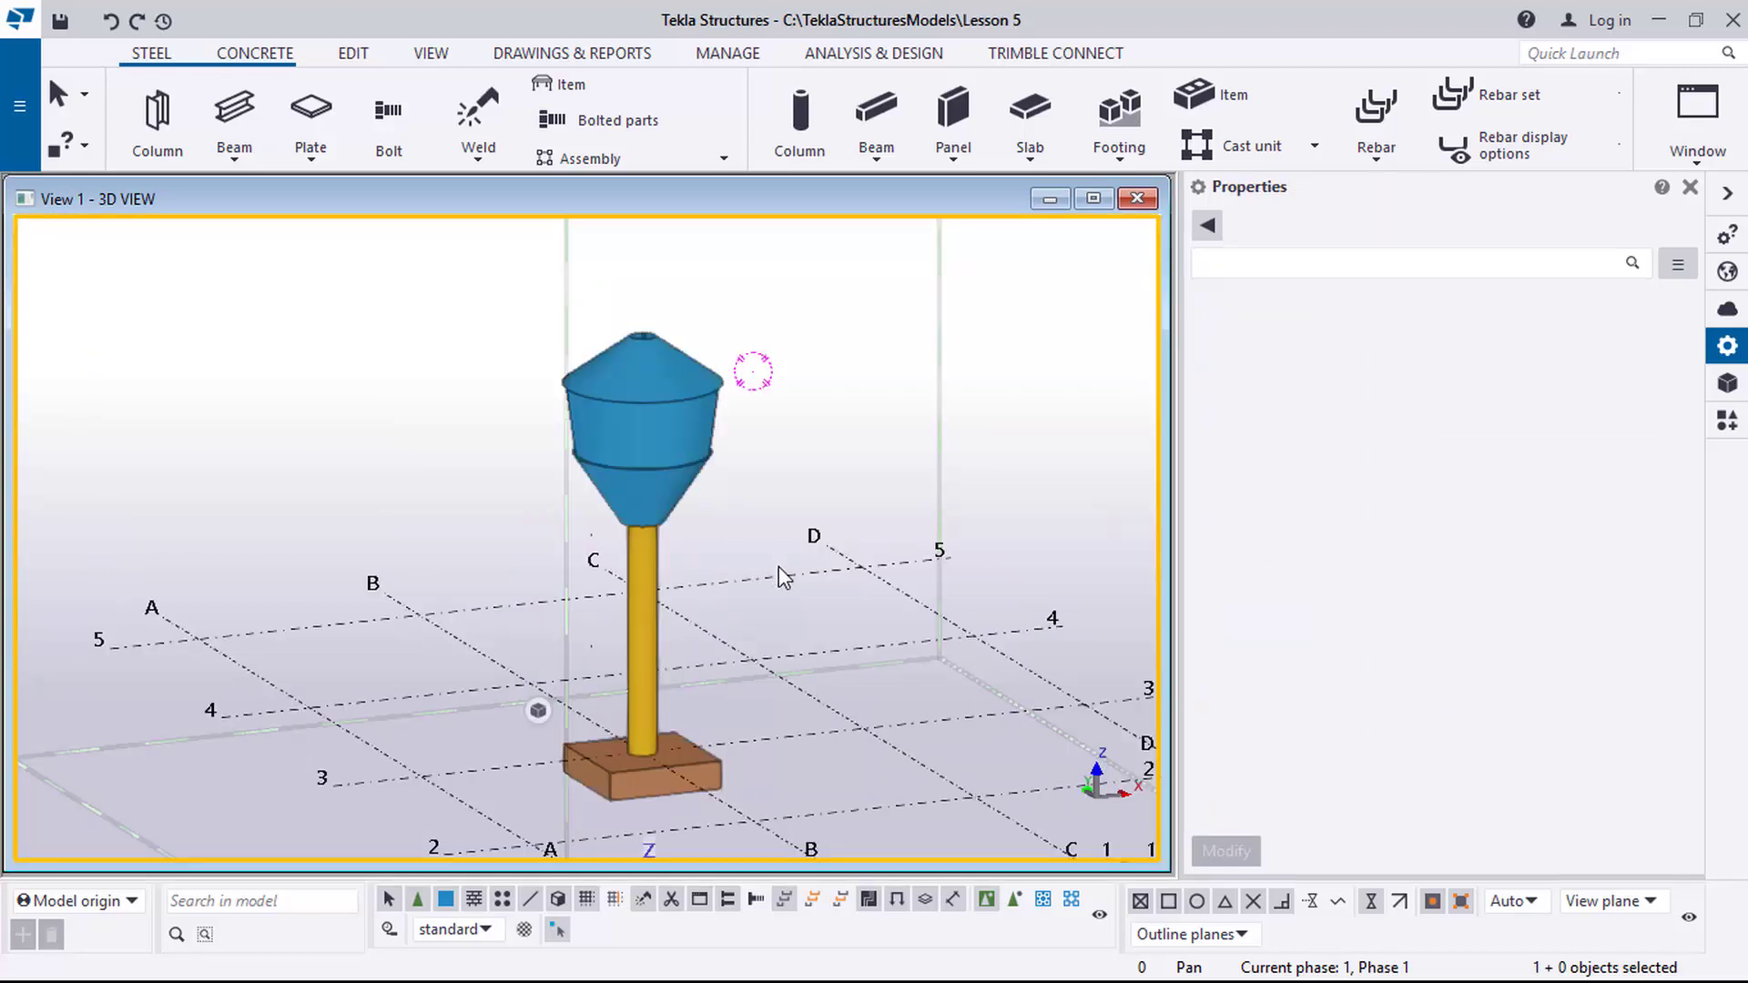
# Hide the blue tank and the brown footing so that only the round column remains in view.
pyautogui.scroll(1, 624, 619)
pyautogui.scroll(-2, 669, 695)
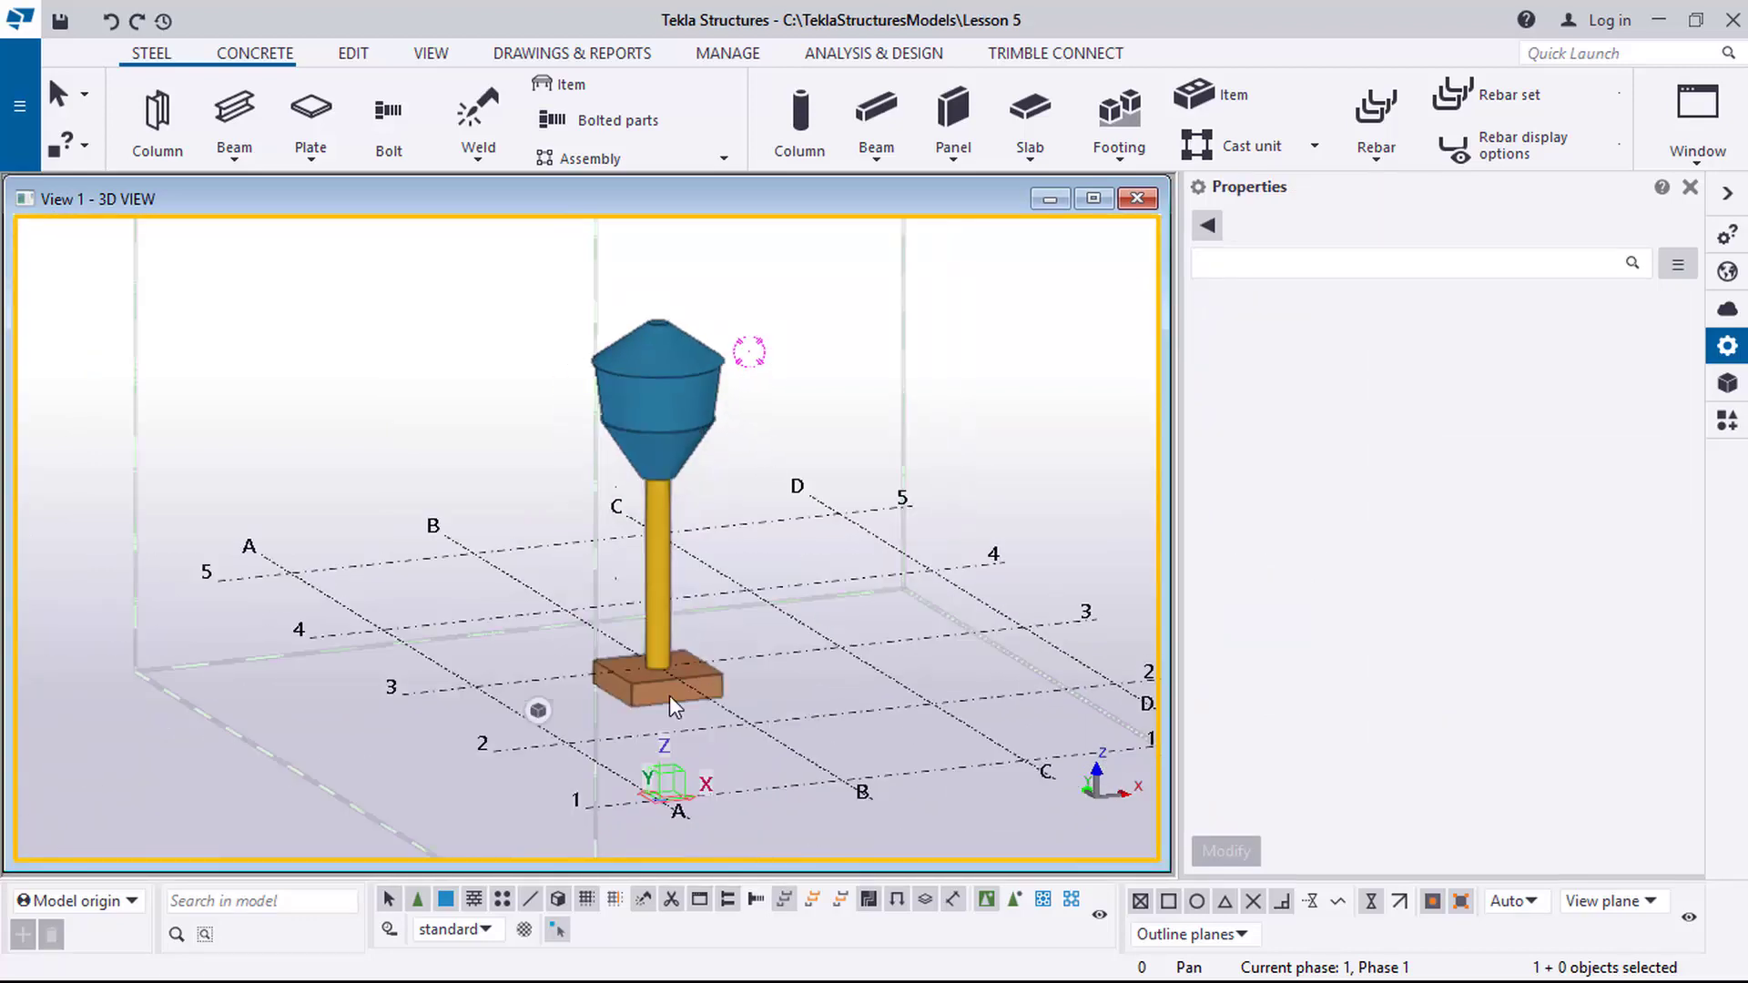
pyautogui.scroll(1, 688, 716)
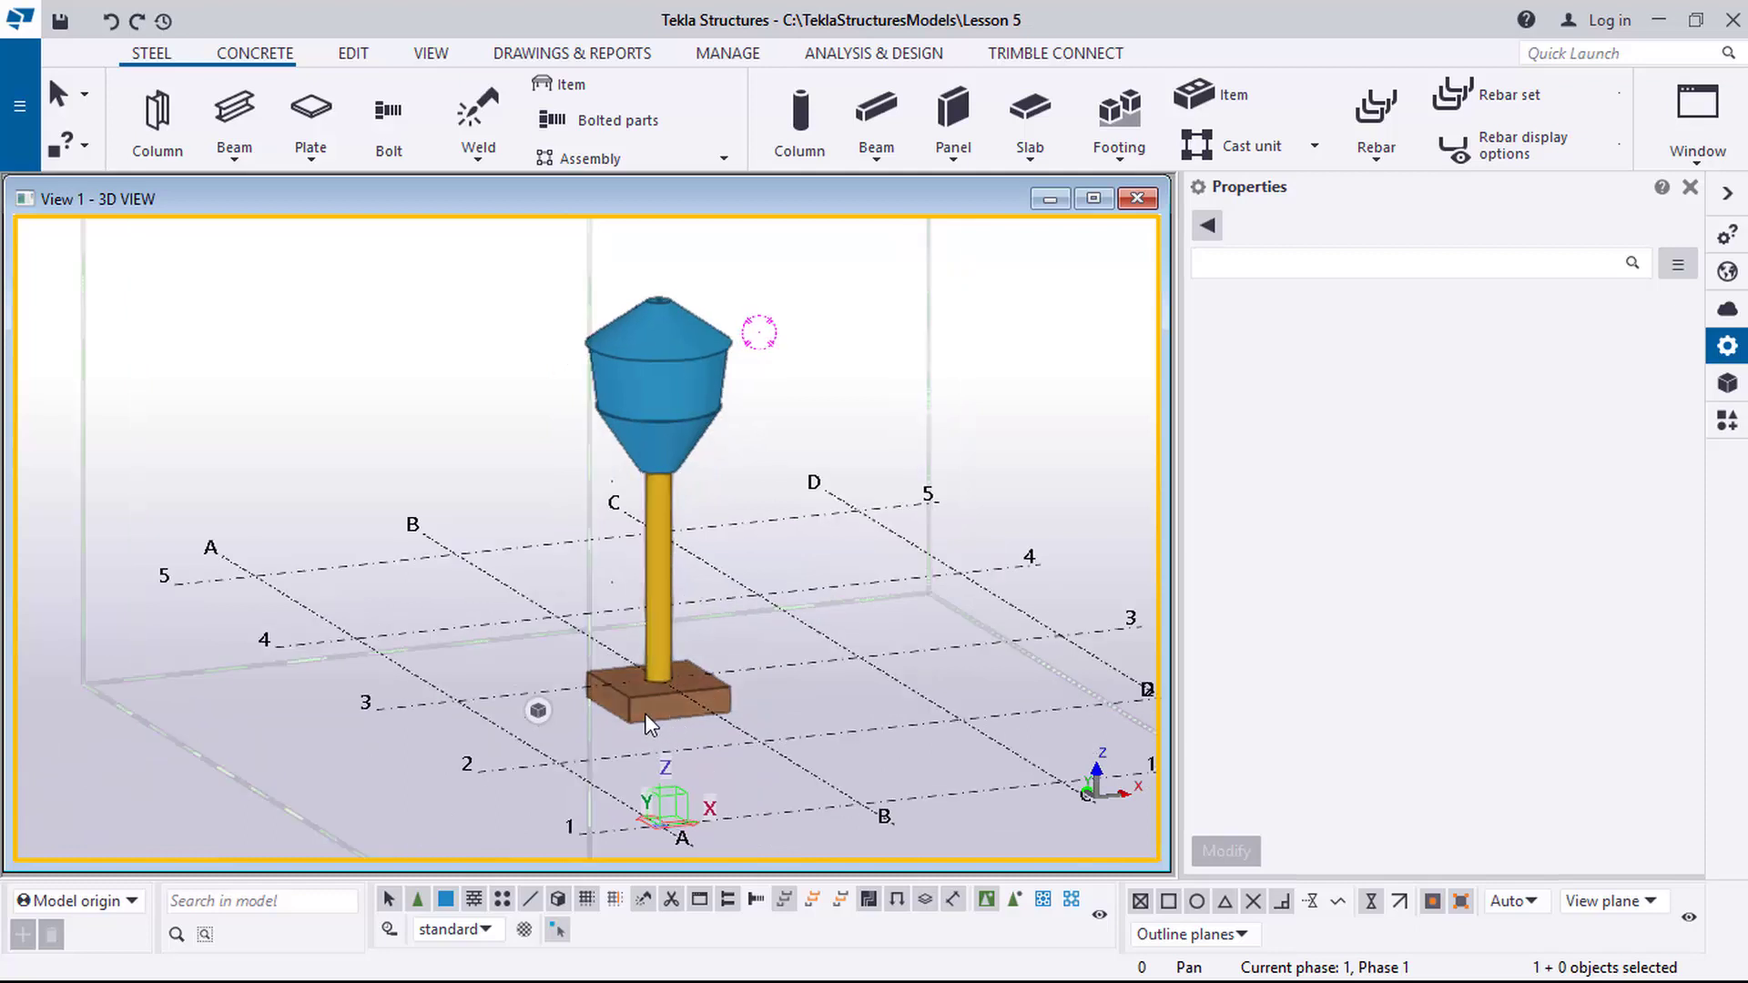
pyautogui.click(643, 463)
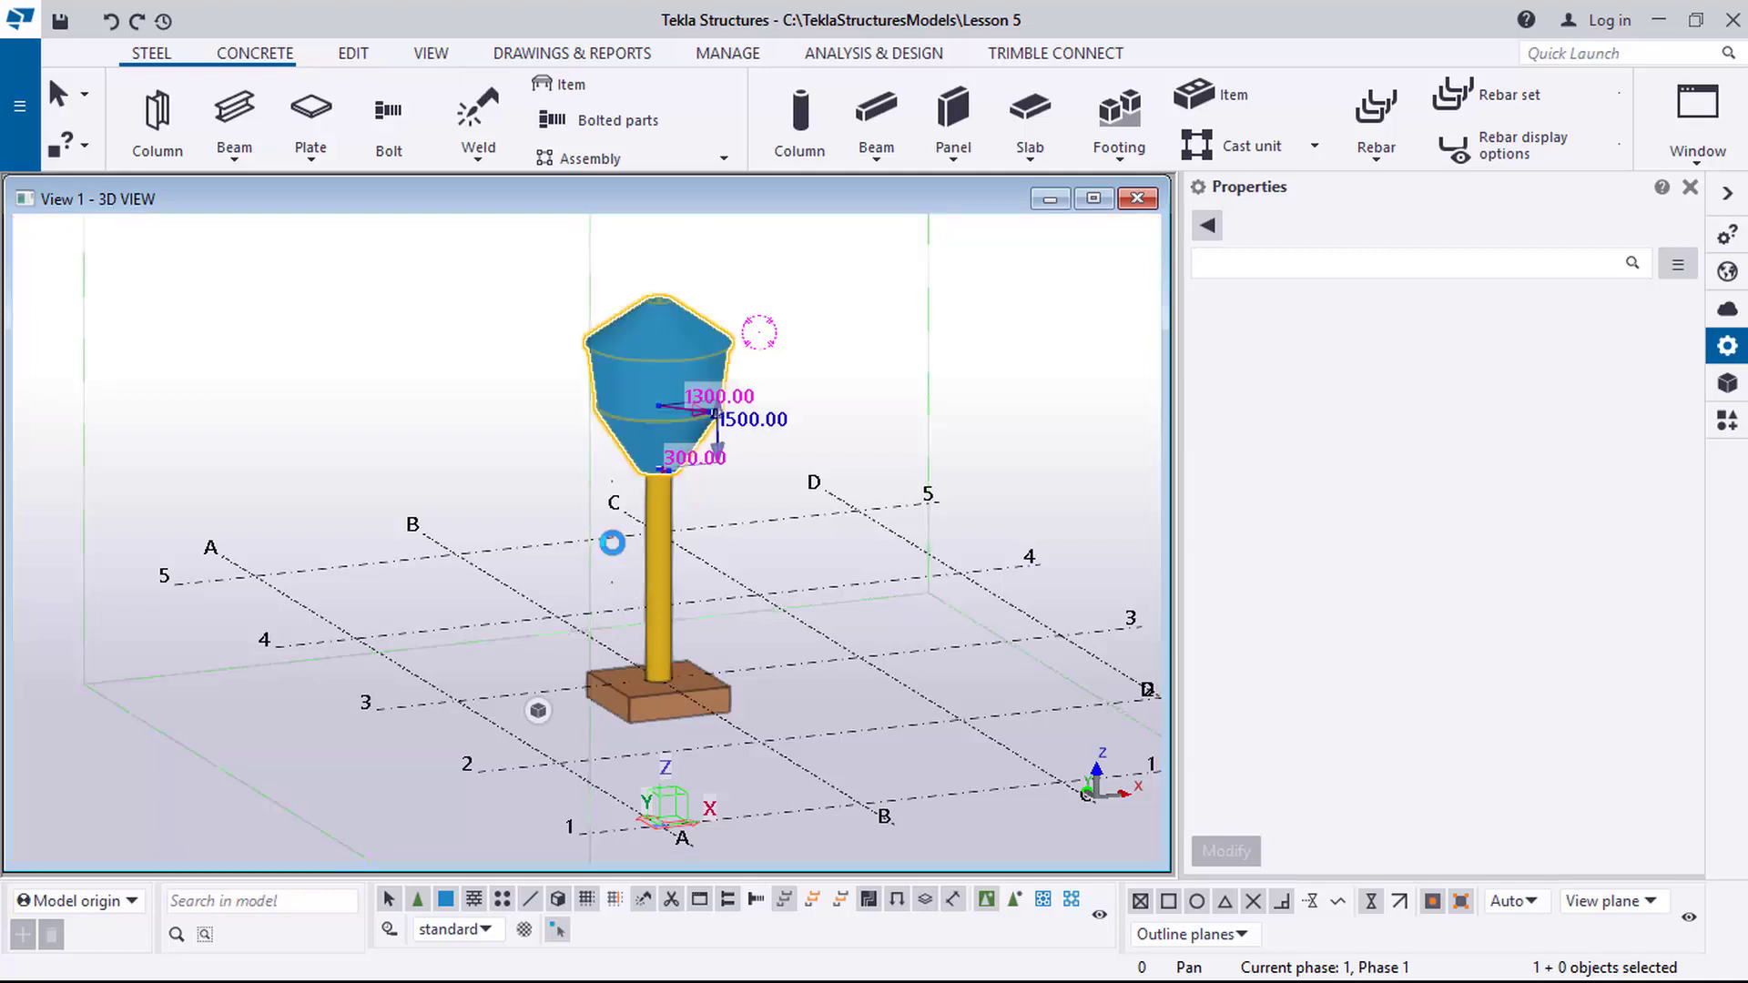
pyautogui.keyDown('ctrl'); pyautogui.click(641, 725); pyautogui.keyUp('ctrl')
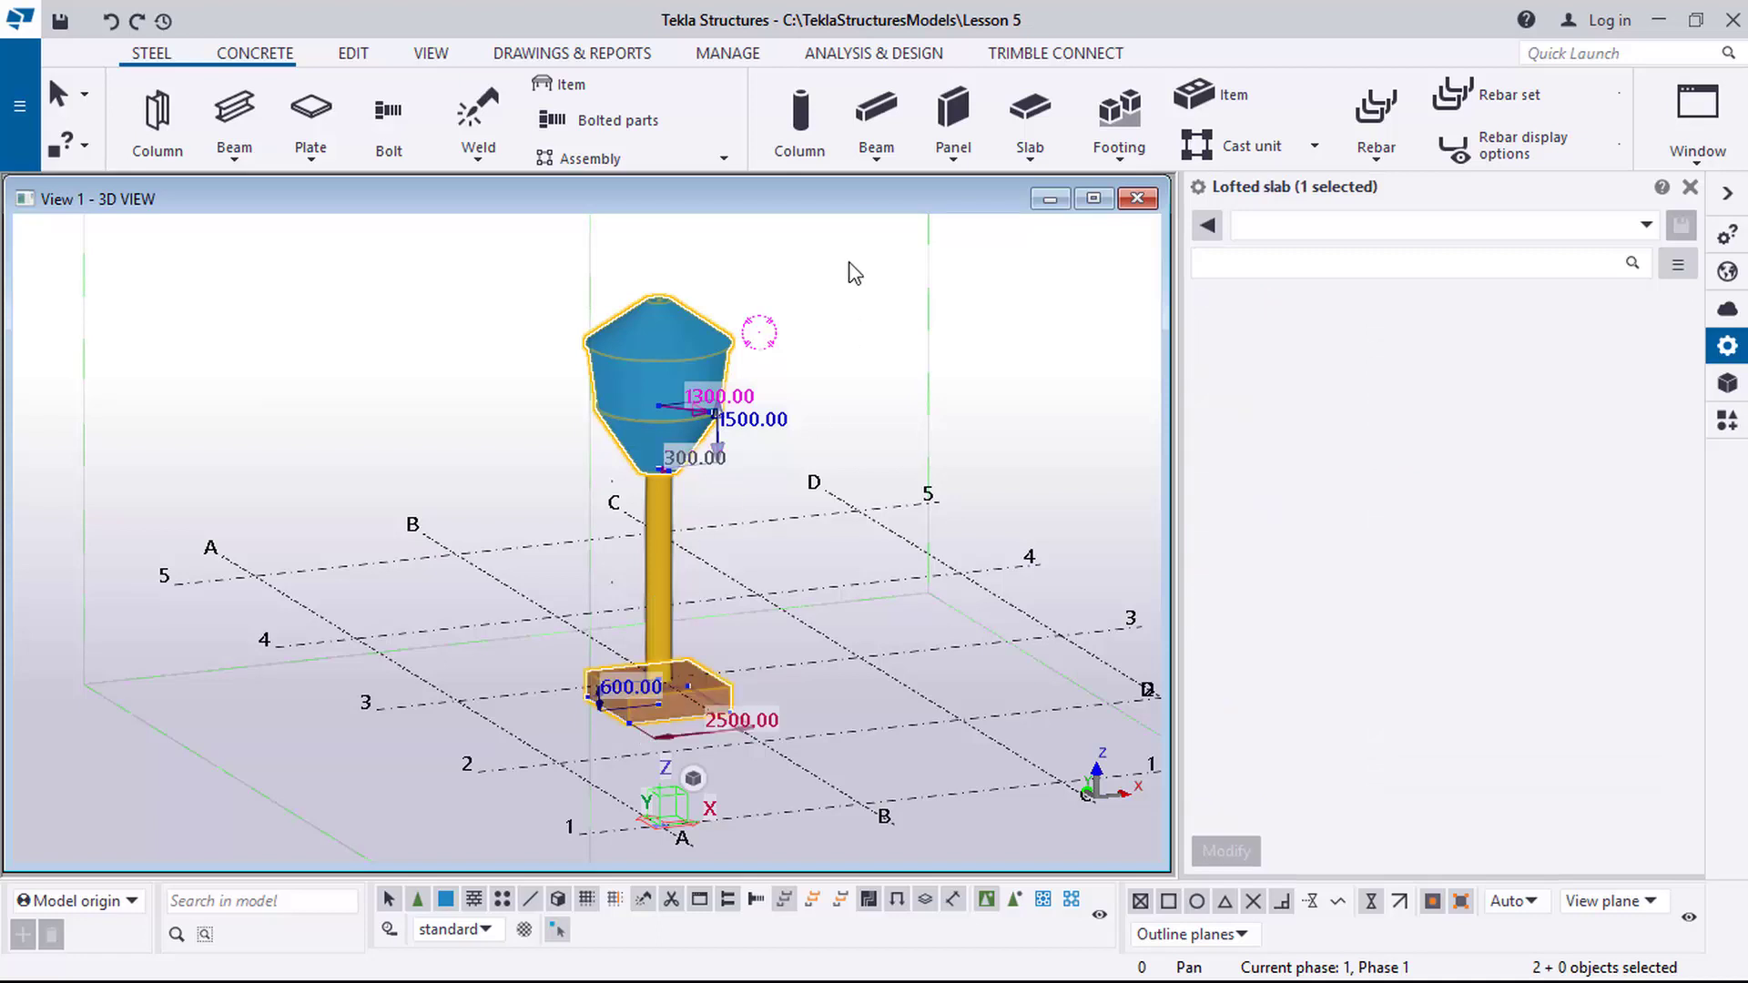
pyautogui.rightClick(849, 264)
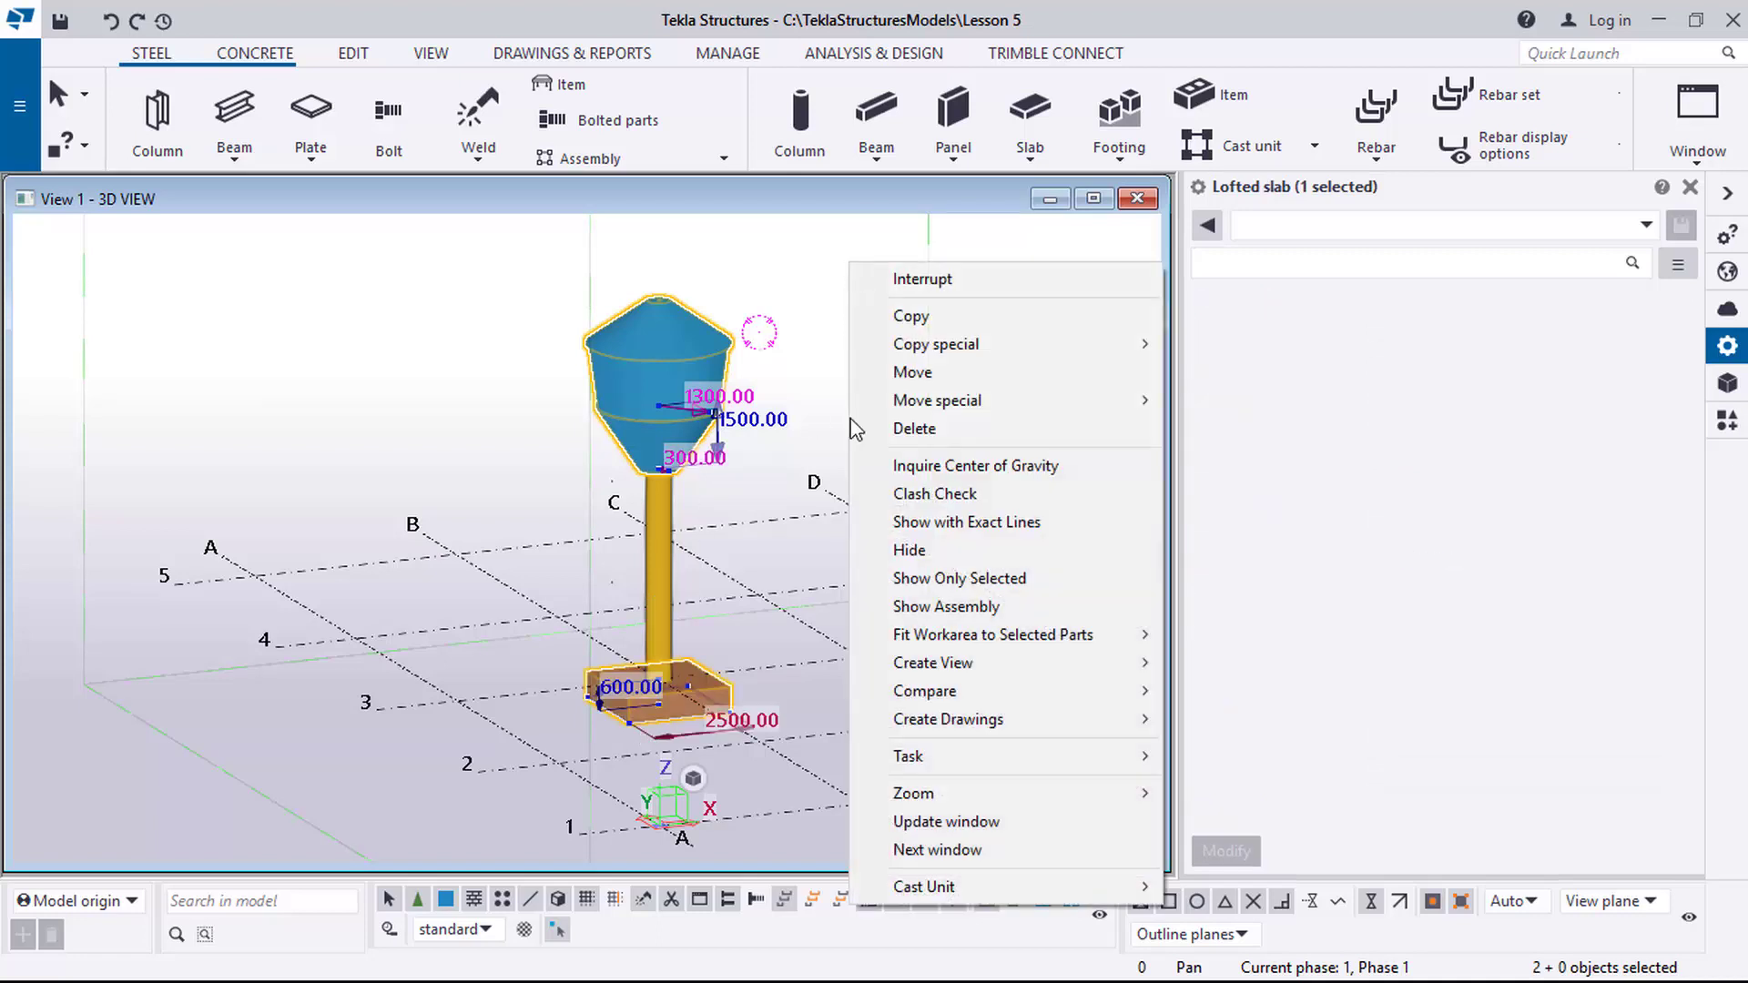
pyautogui.click(911, 557)
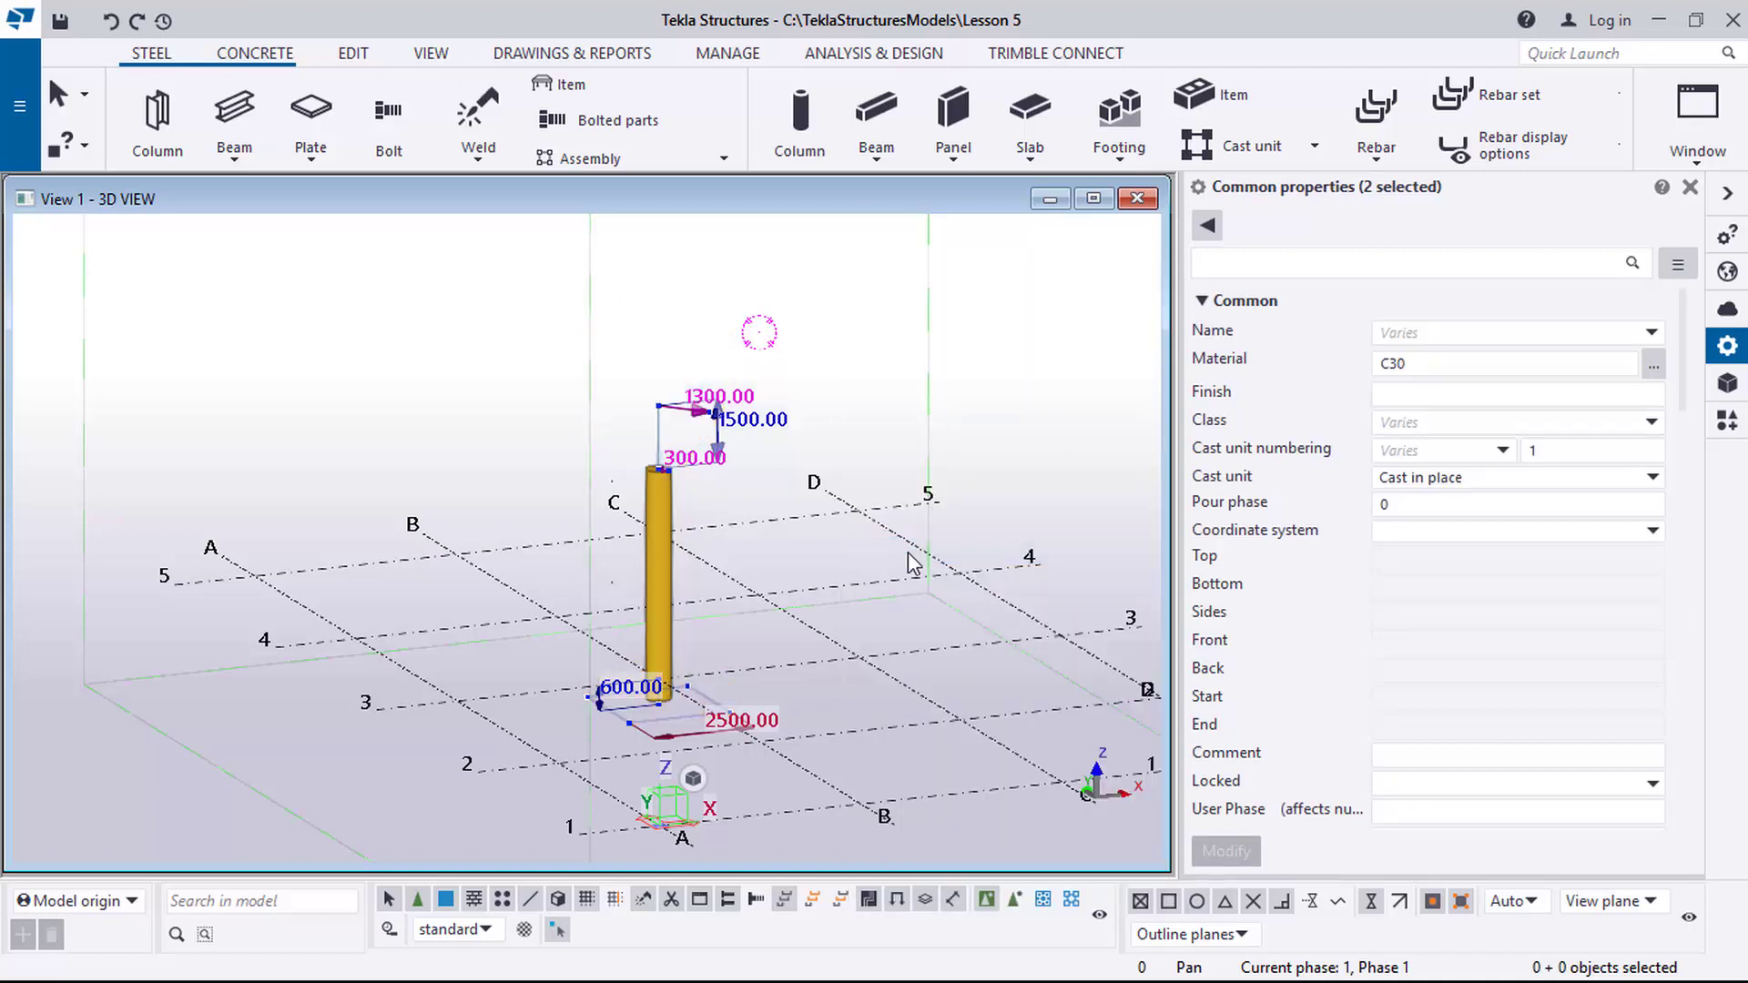
pyautogui.click(825, 415)
pyautogui.scroll(2, 774, 601)
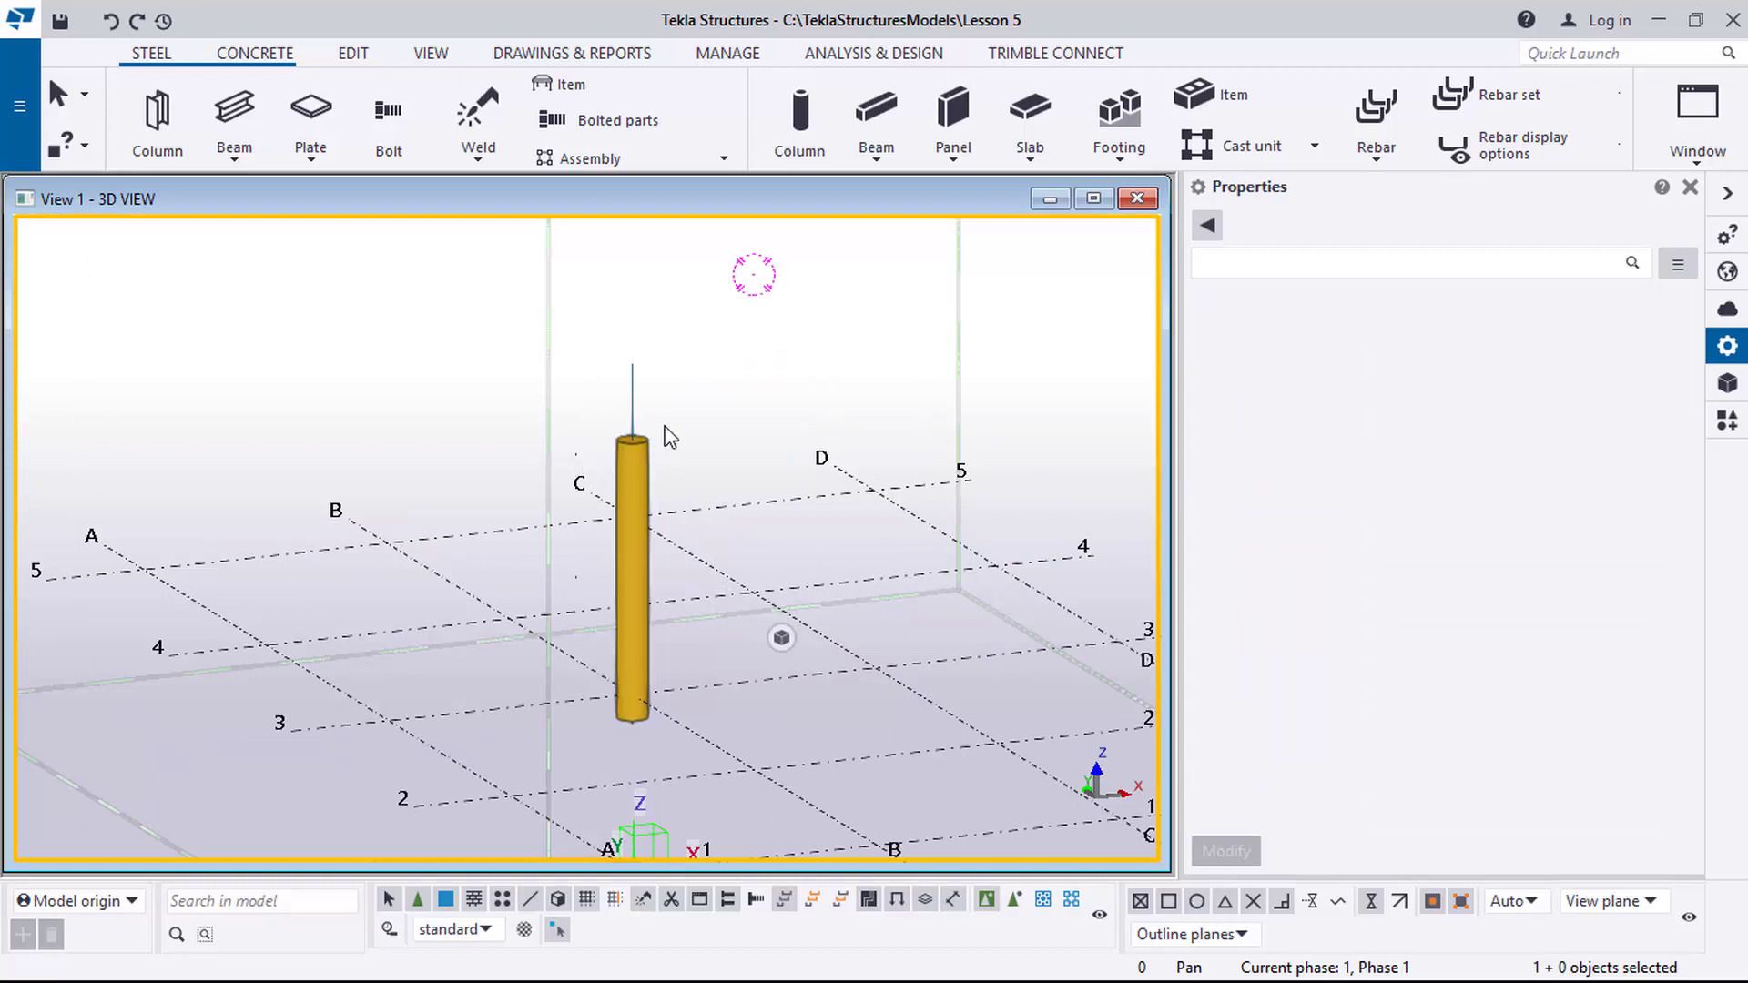
# In plan view, draw a construction line along gridline 3 from the column's outer edge, through the column and beyond its opposite side.
pyautogui.hotkey('ctrl', 'p')
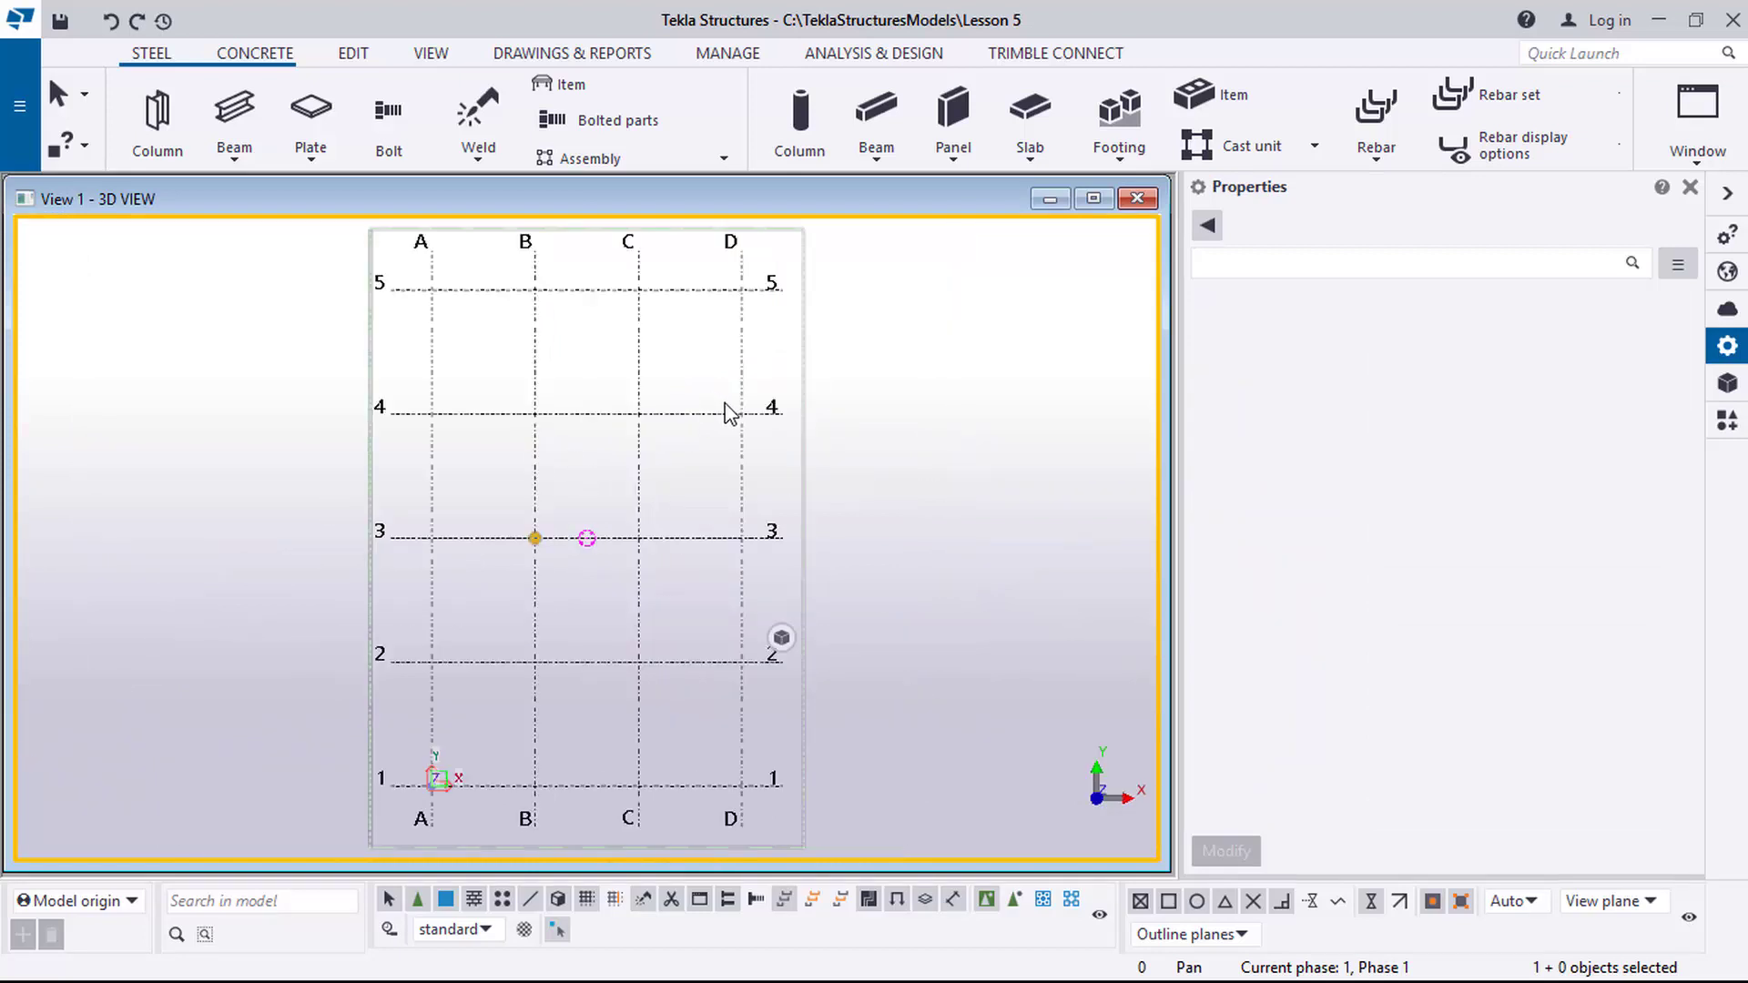
pyautogui.scroll(8, 533, 556)
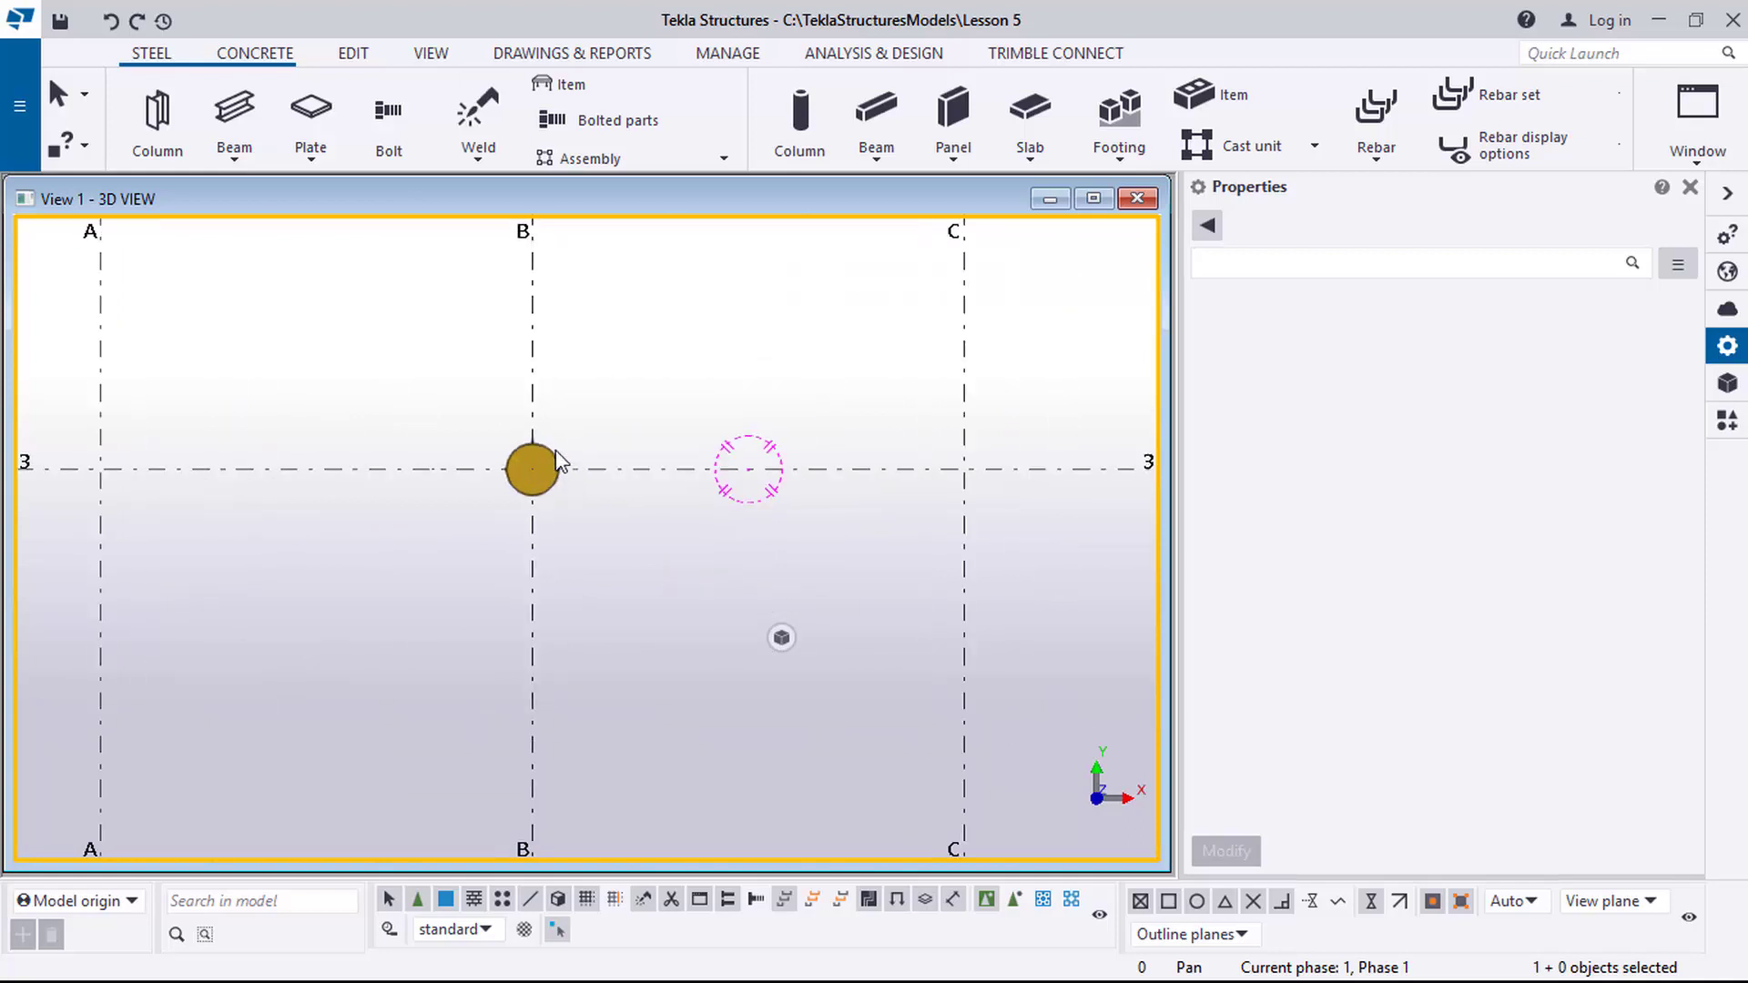
pyautogui.scroll(3, 468, 452)
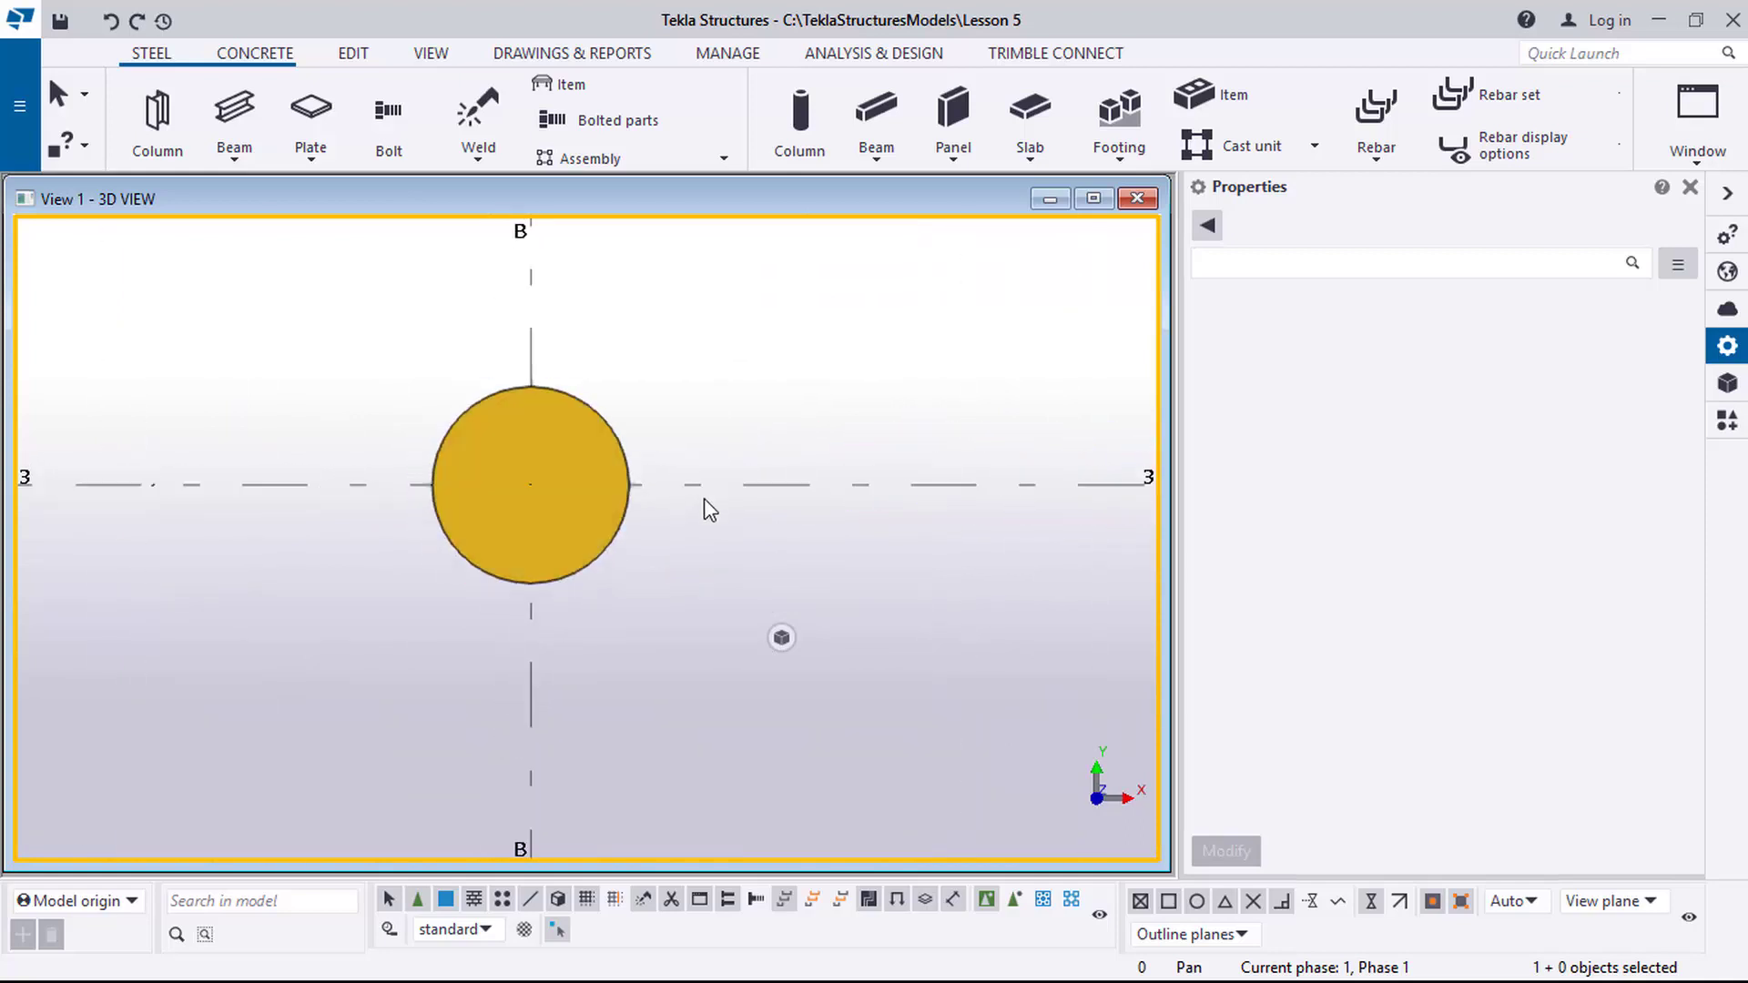
pyautogui.scroll(-3, 645, 471)
pyautogui.scroll(2, 518, 485)
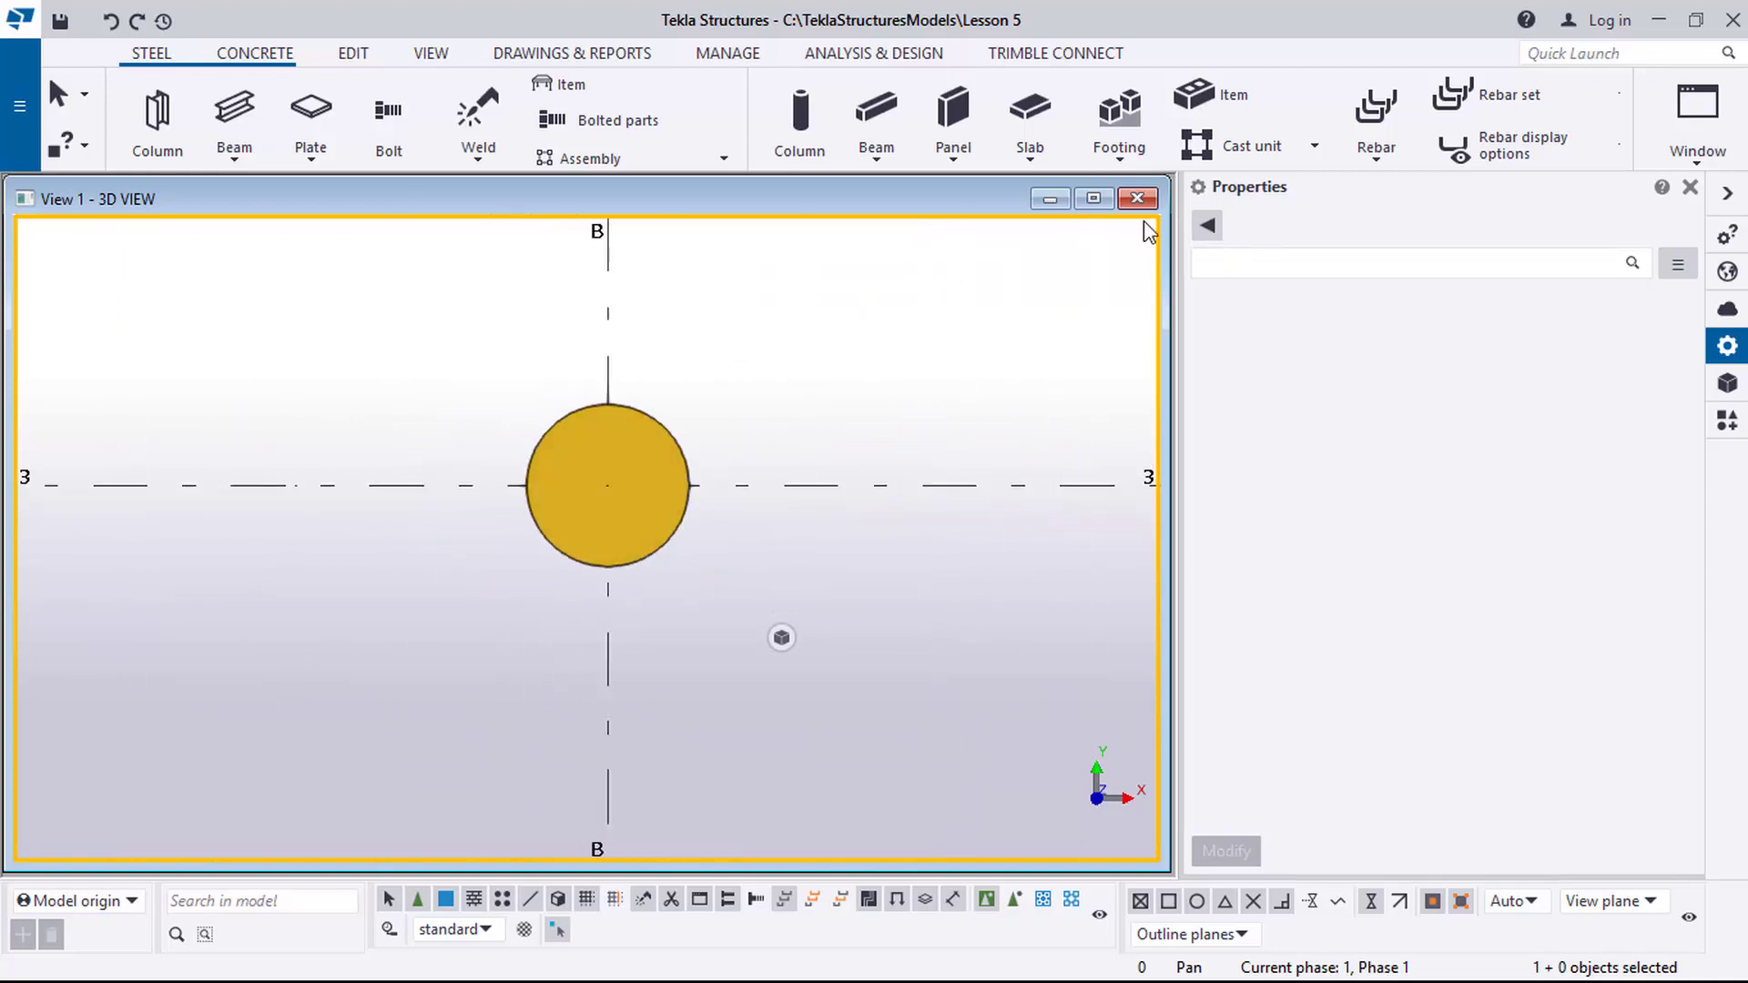
pyautogui.click(351, 54)
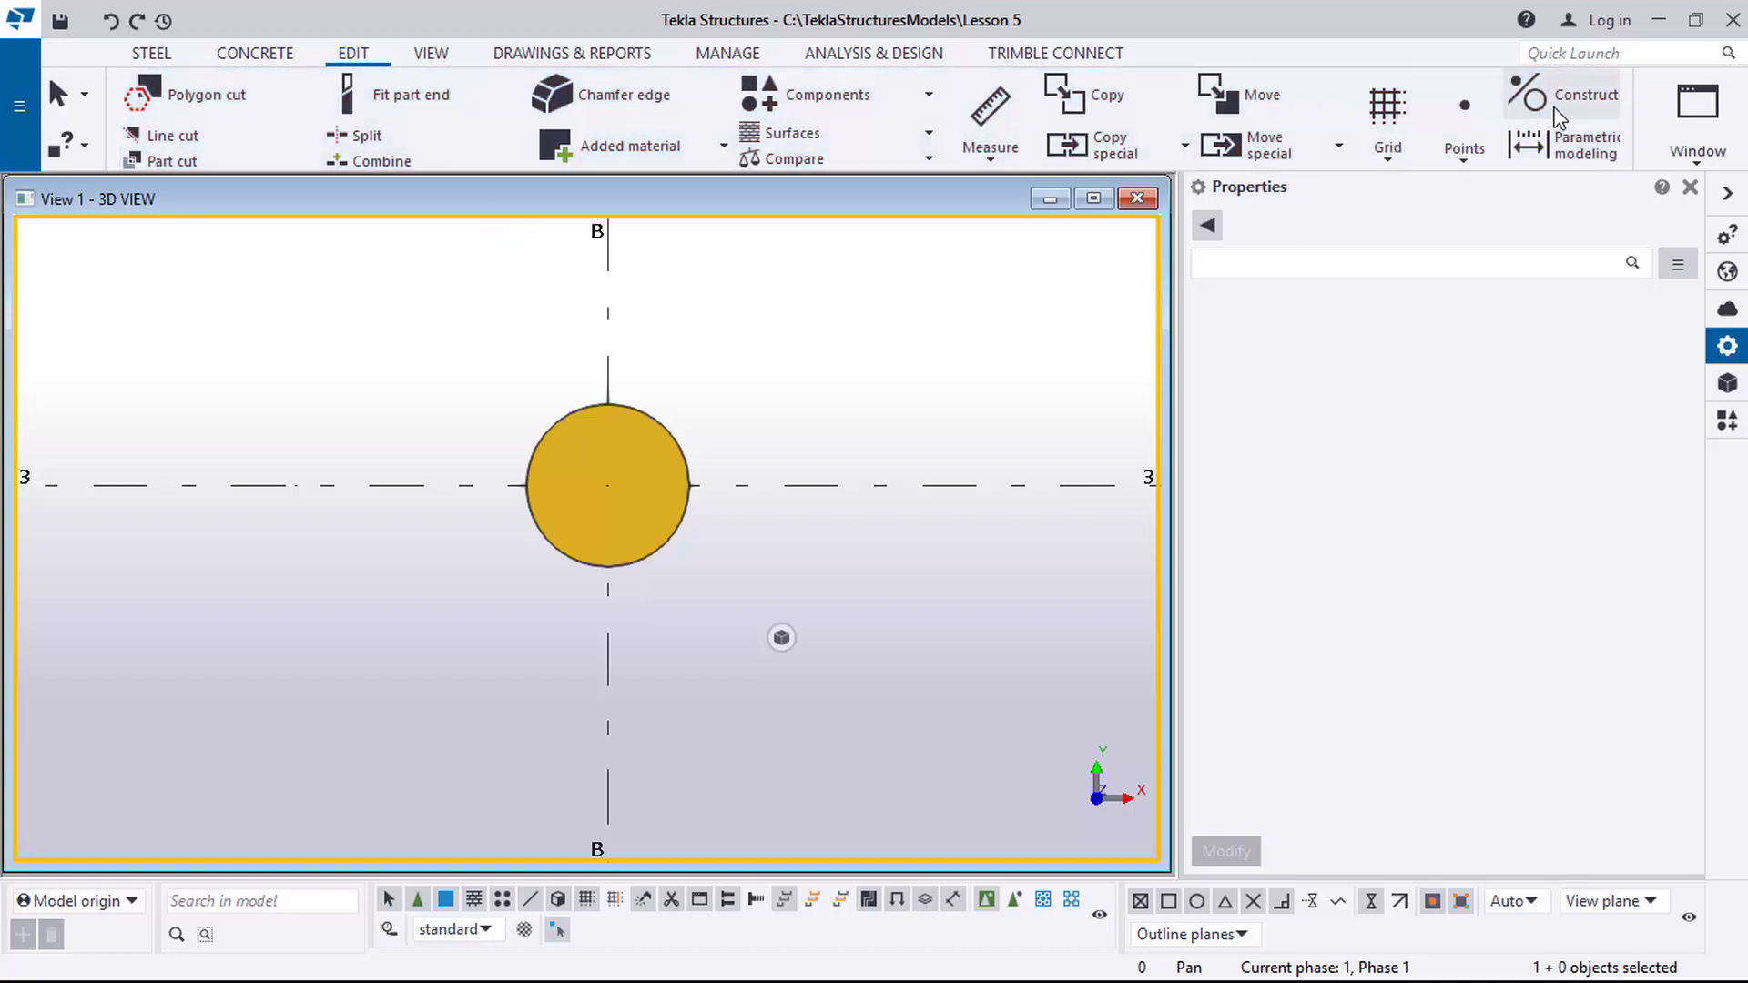
pyautogui.click(1577, 95)
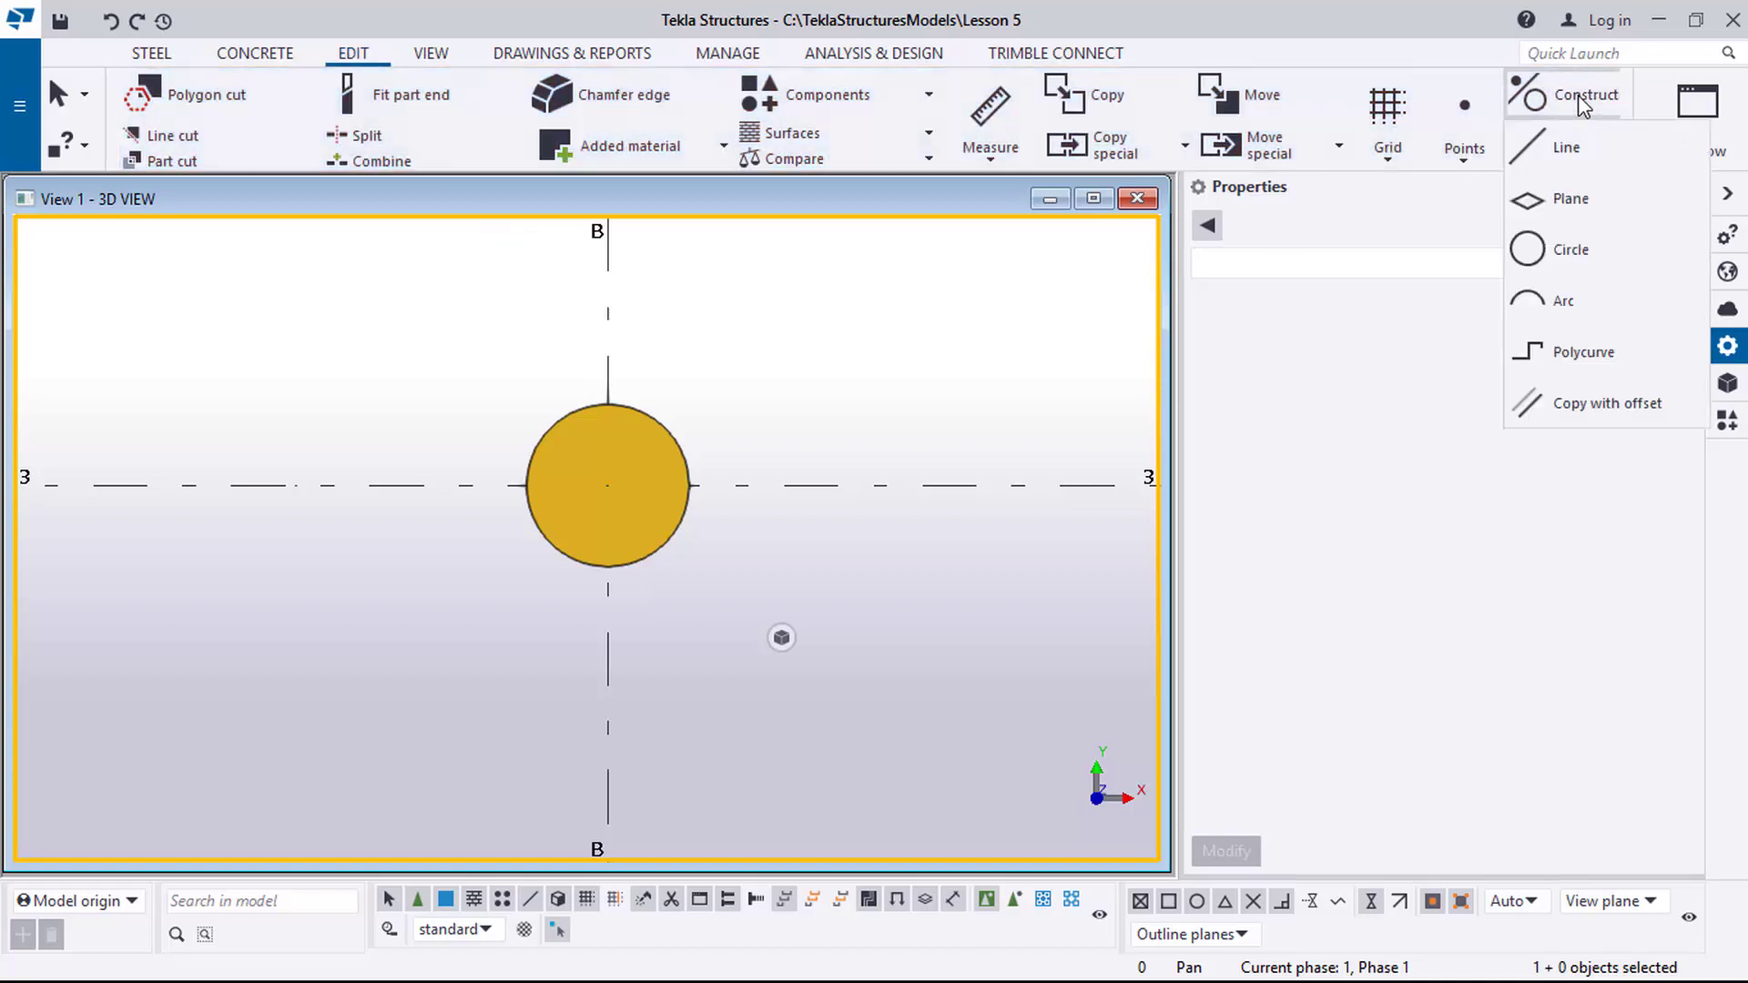
pyautogui.click(1574, 148)
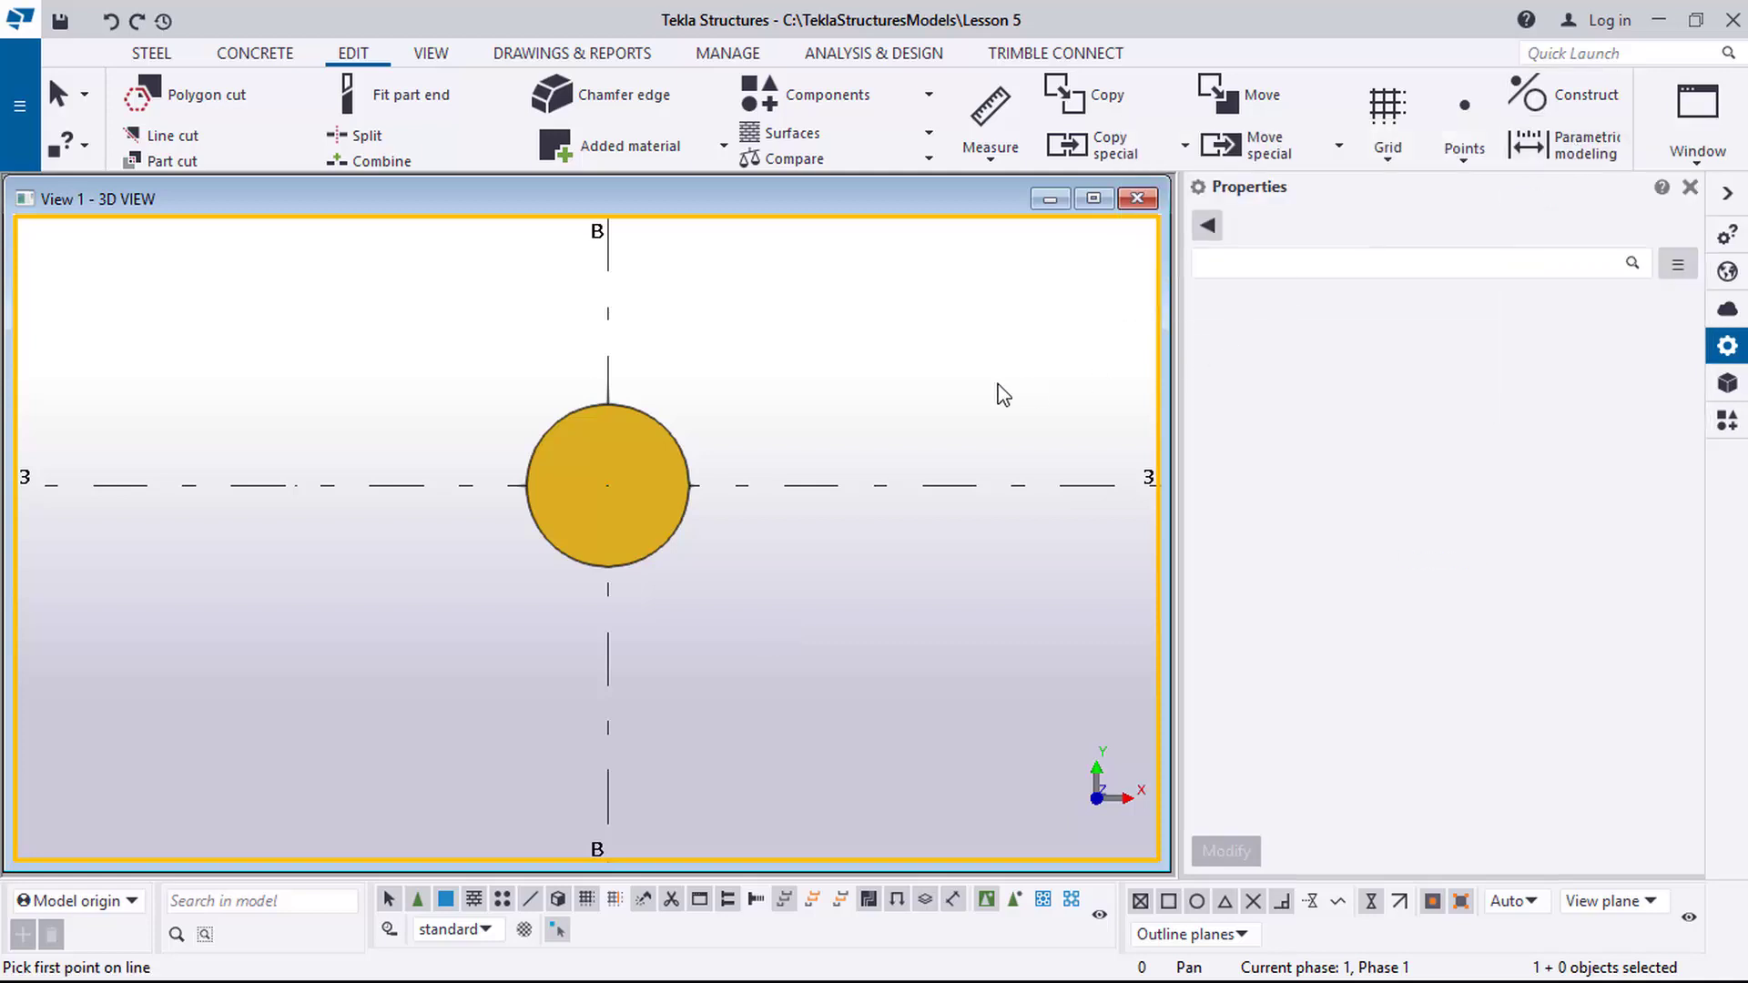
pyautogui.click(525, 485)
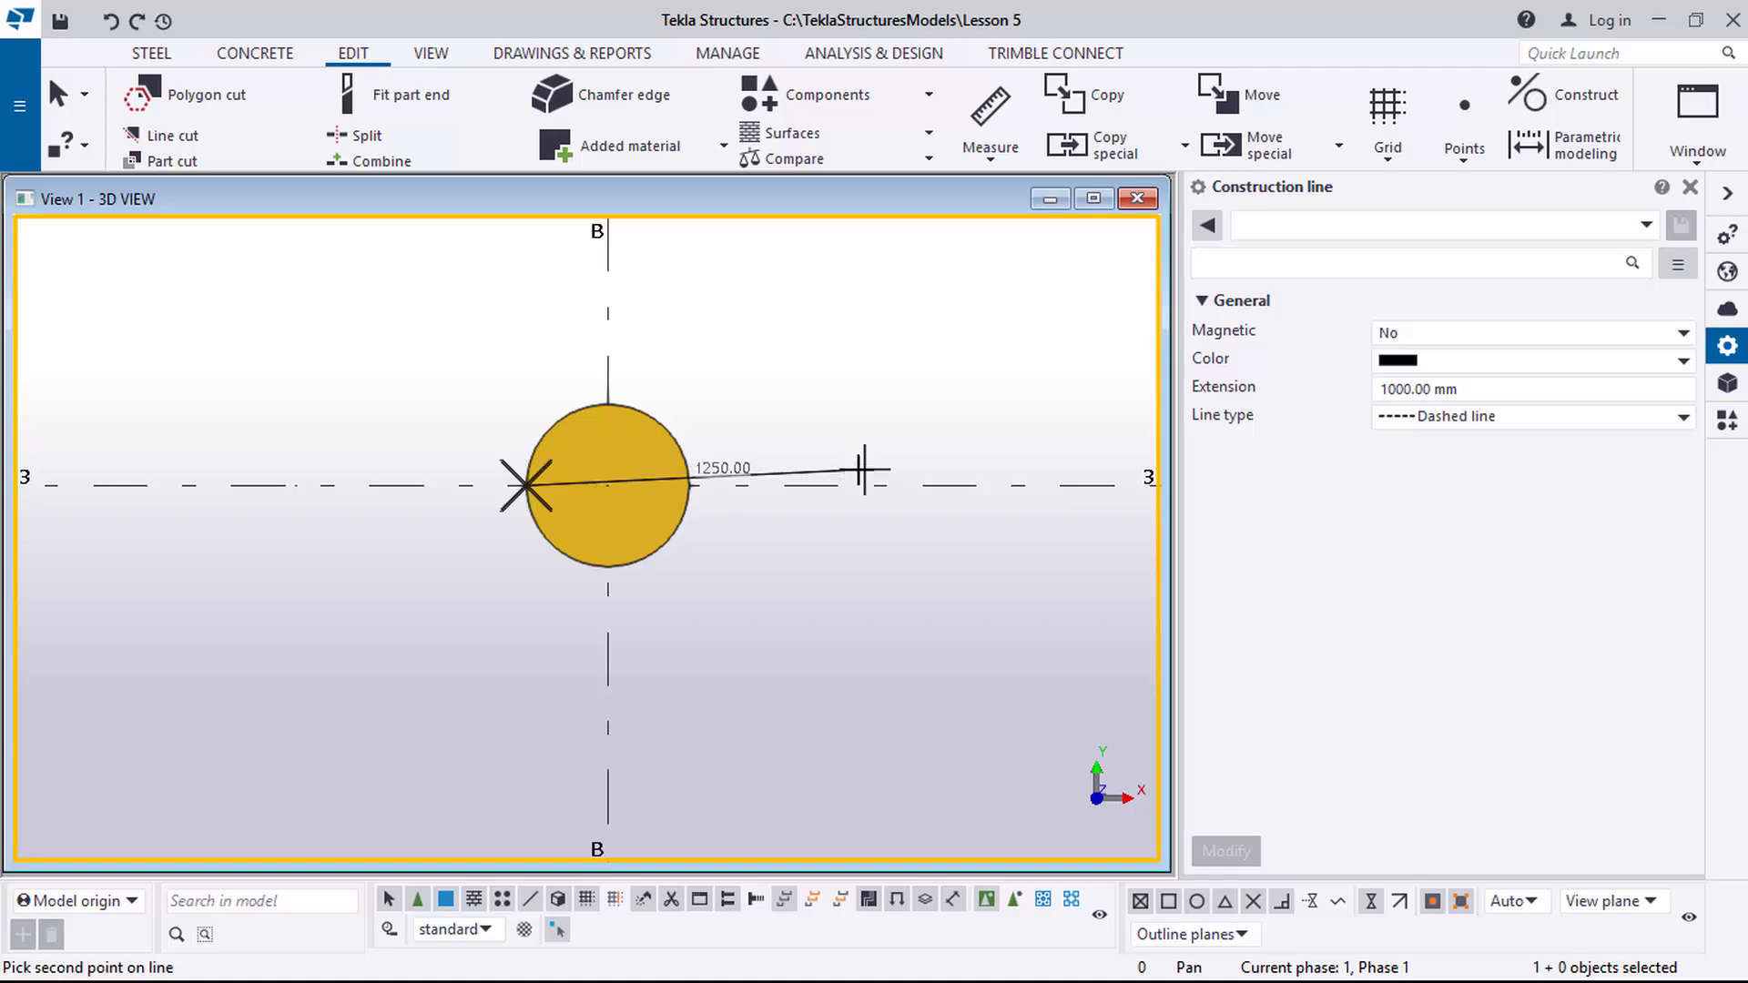
pyautogui.click(946, 485)
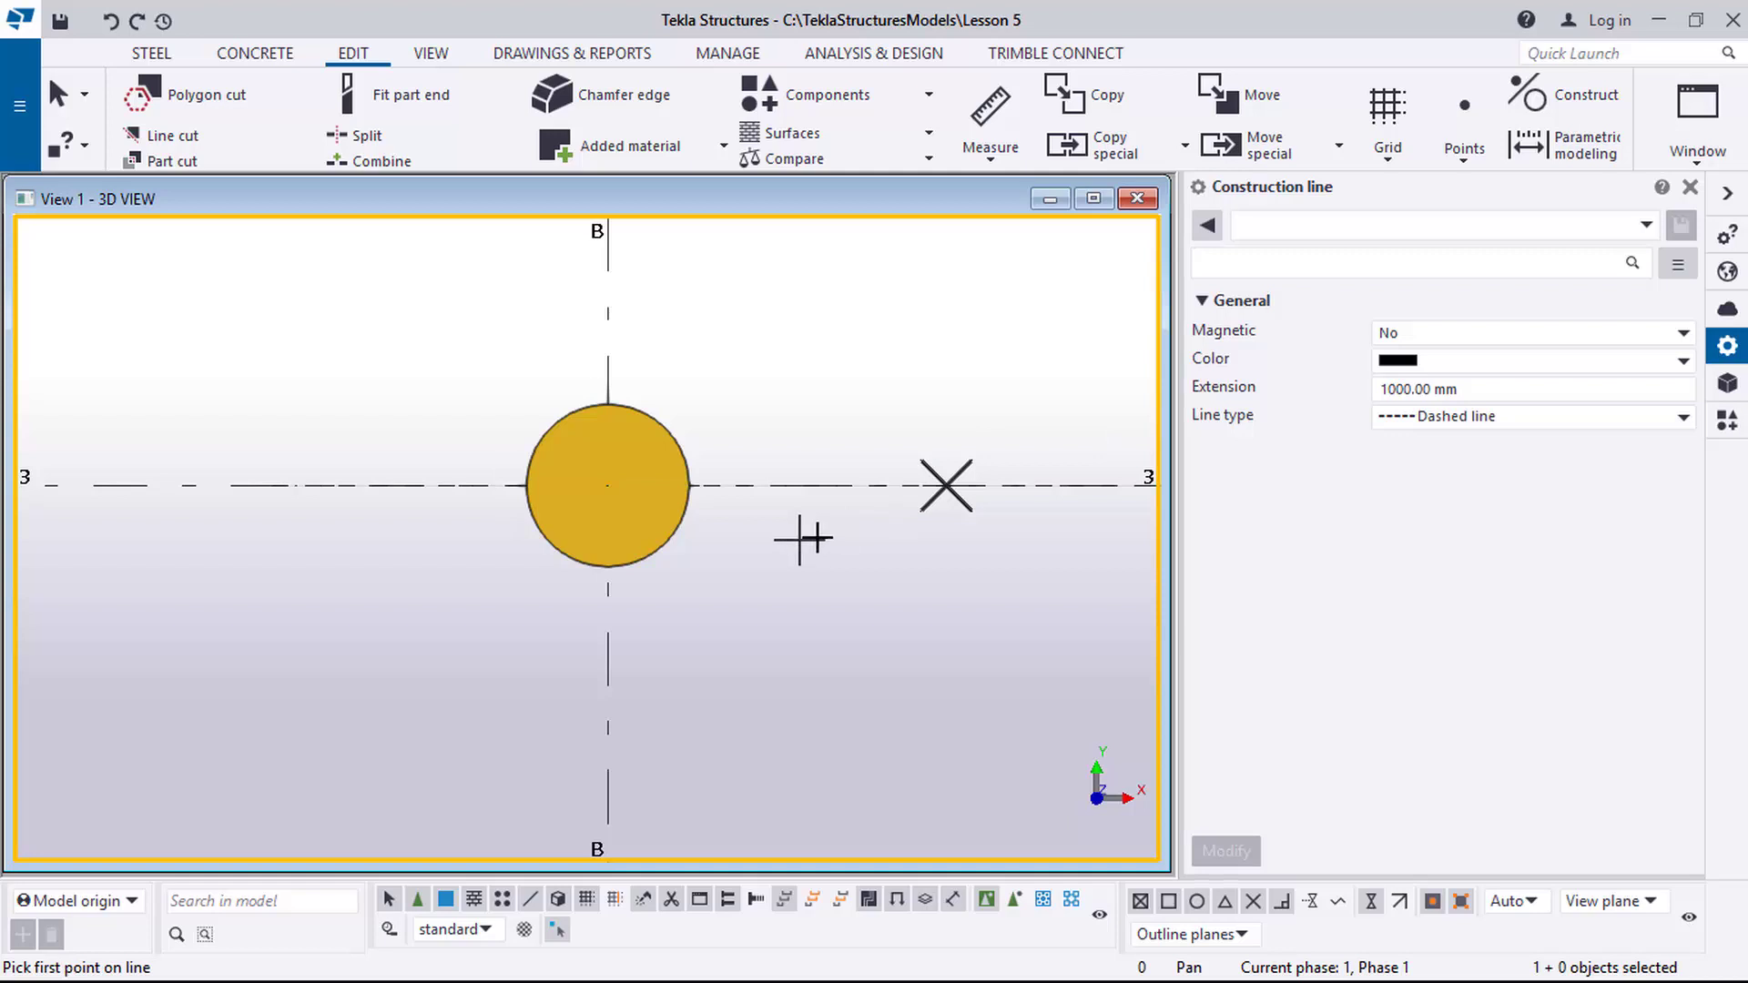
pyautogui.scroll(3, 799, 540)
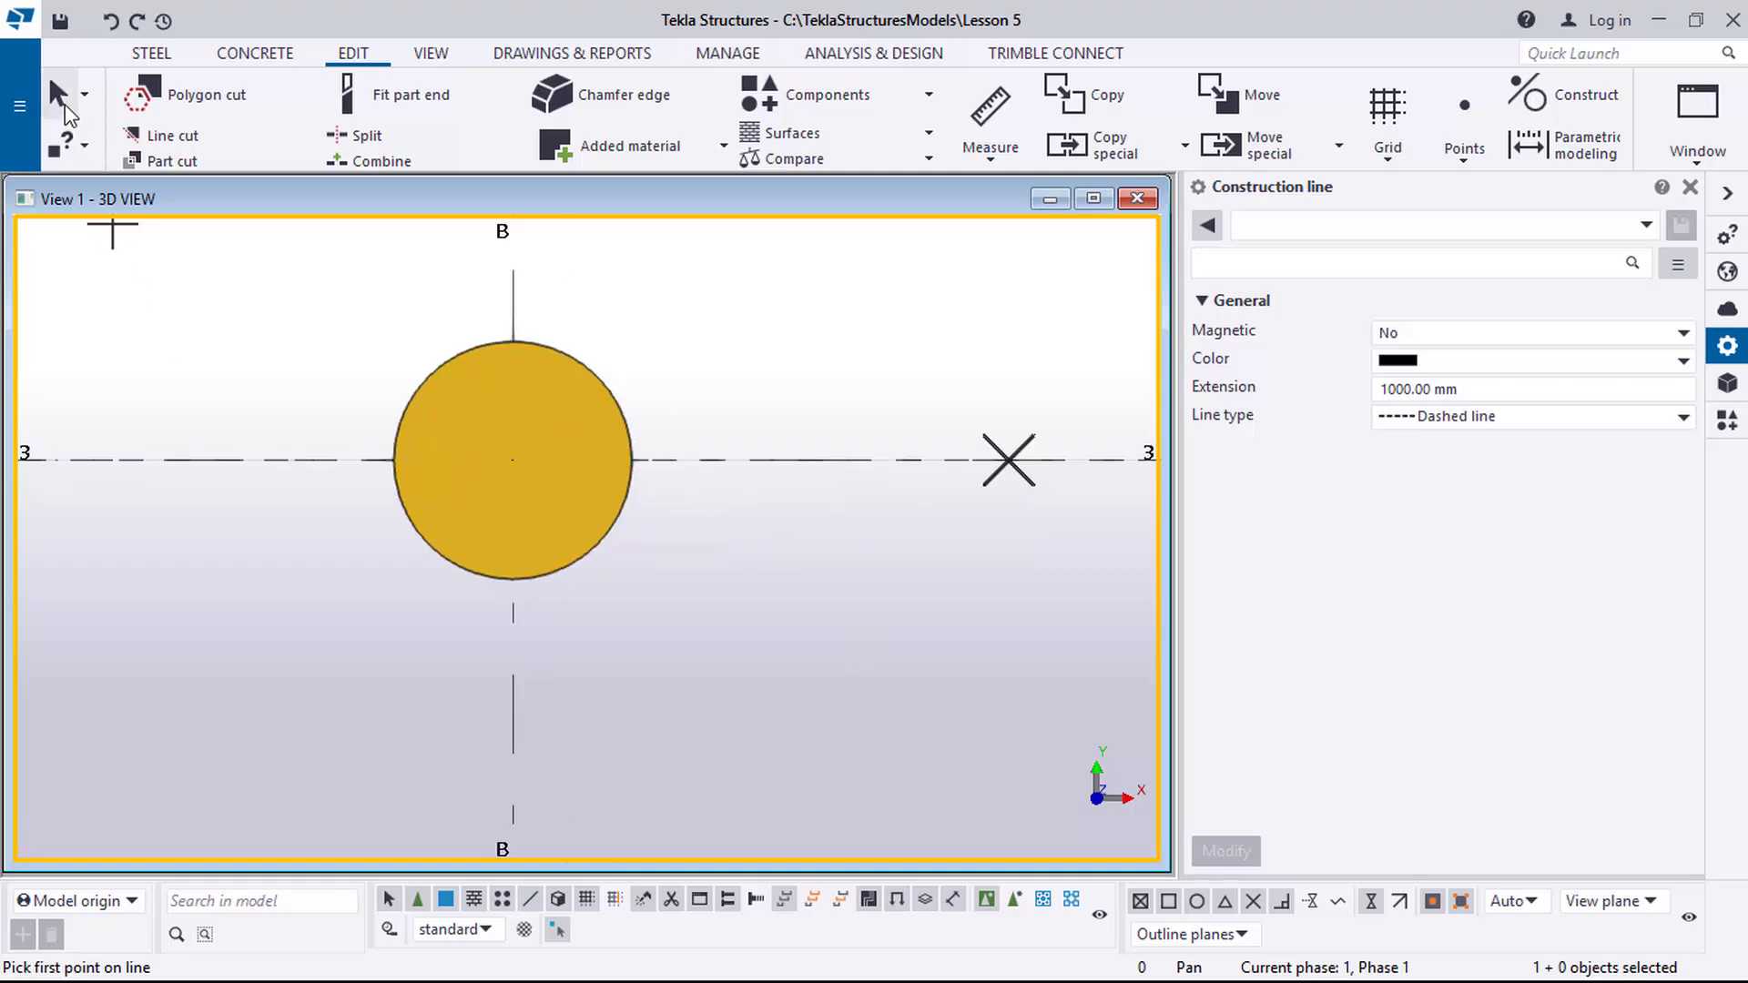
pyautogui.press('Escape')
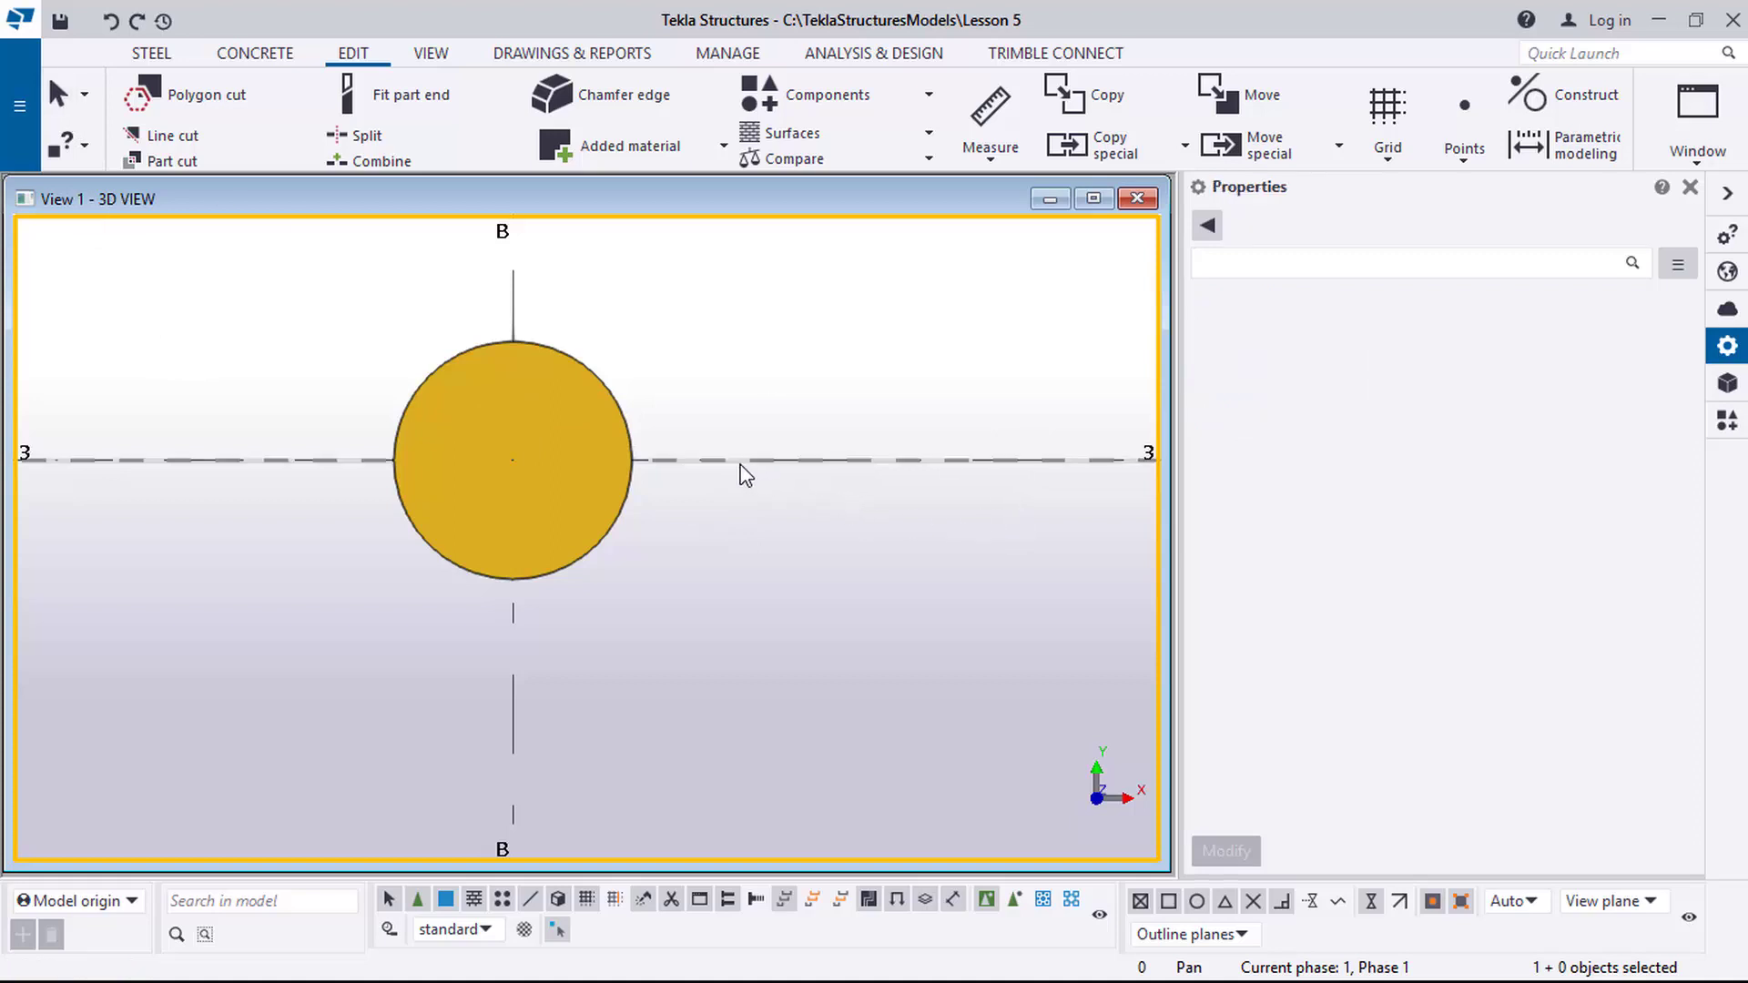
# Change the colour of the construction line on gridline 3 to red.
pyautogui.scroll(-2, 742, 530)
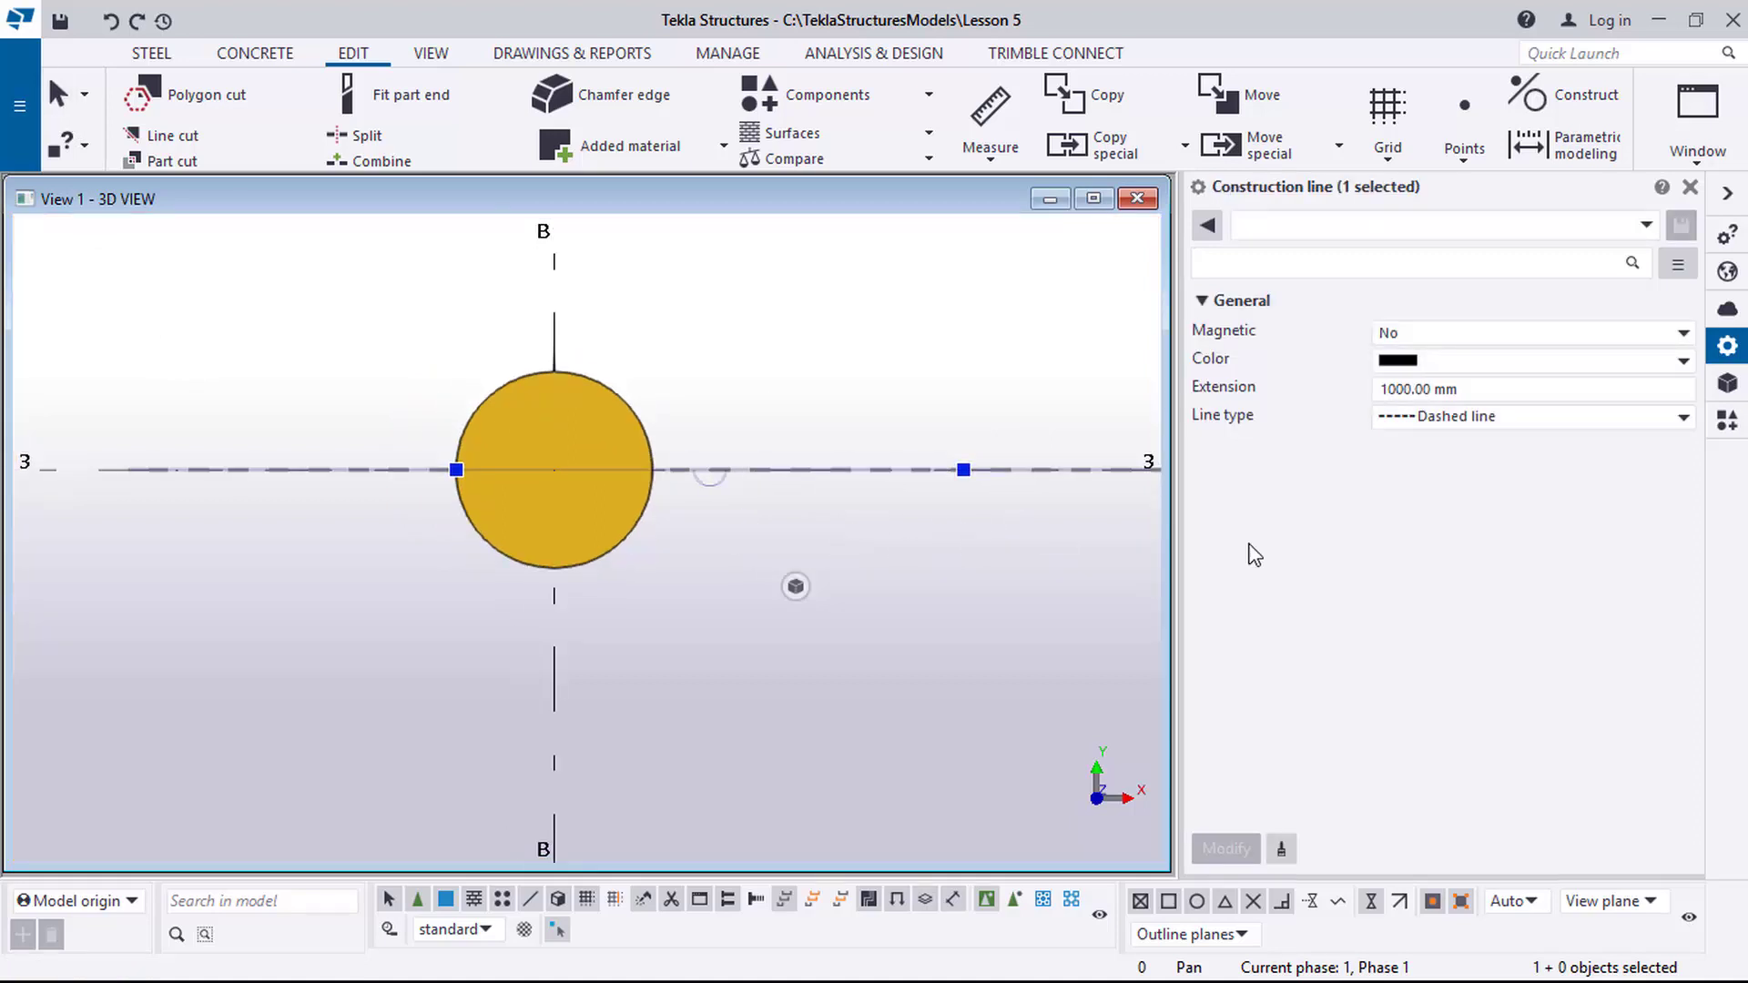
pyautogui.click(1684, 364)
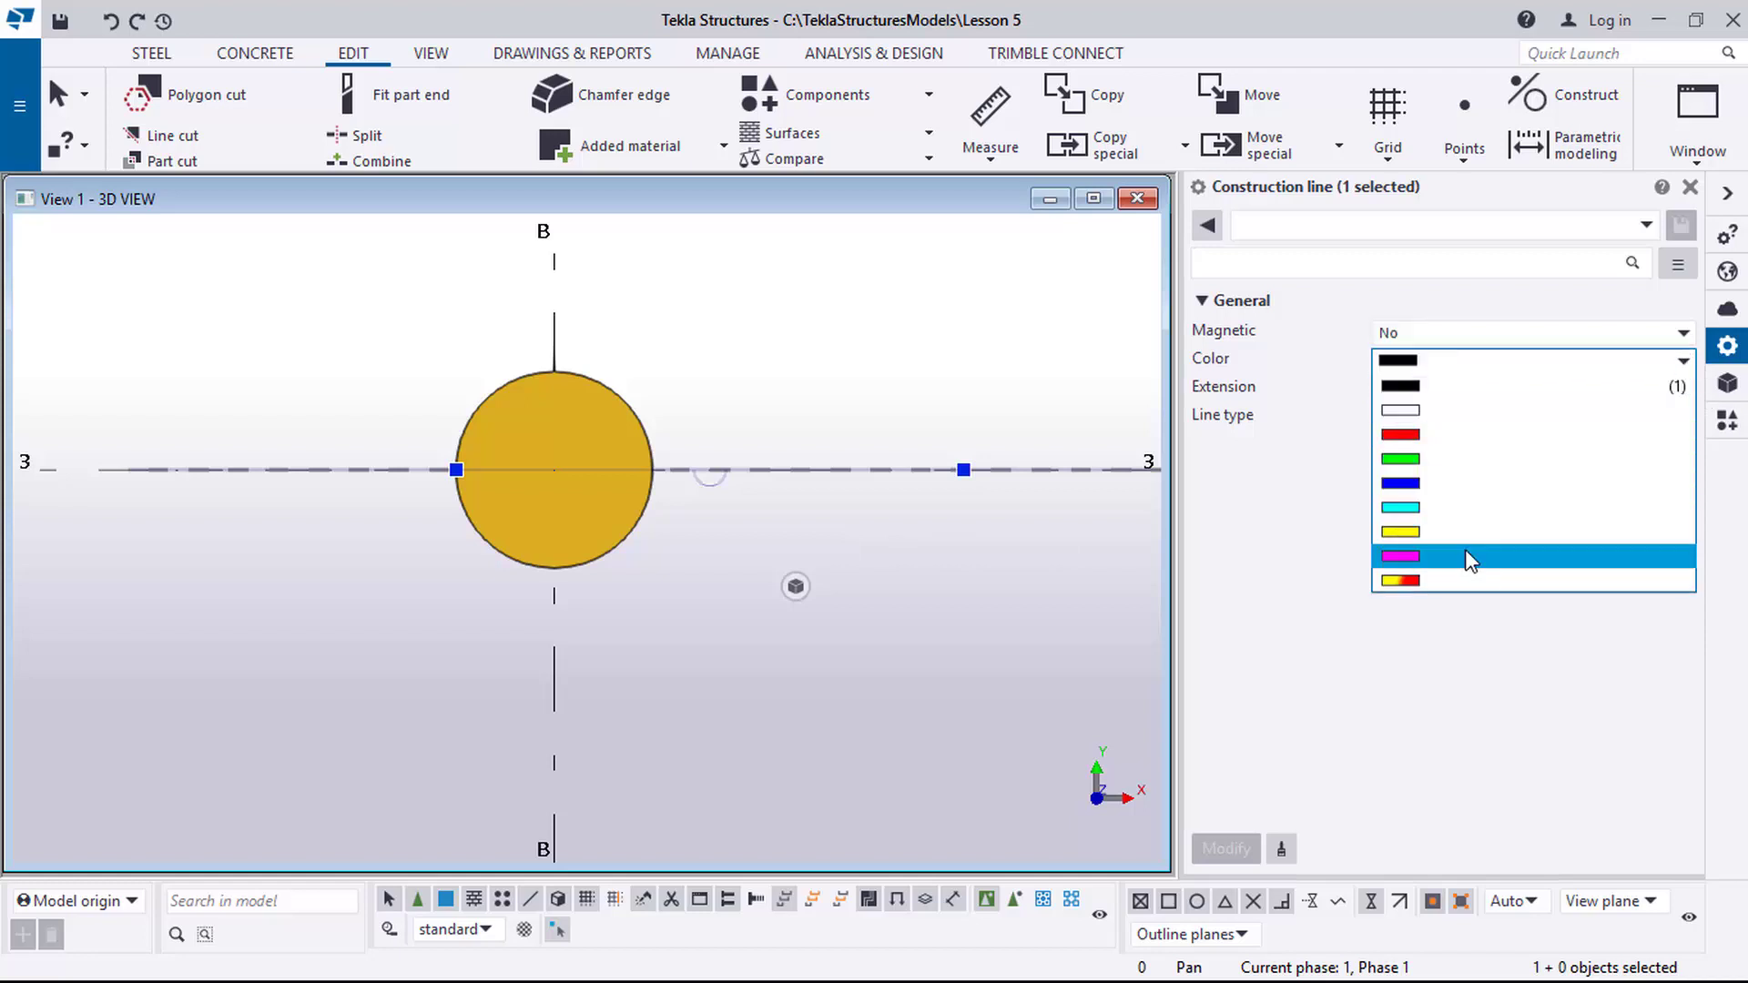
pyautogui.click(1436, 436)
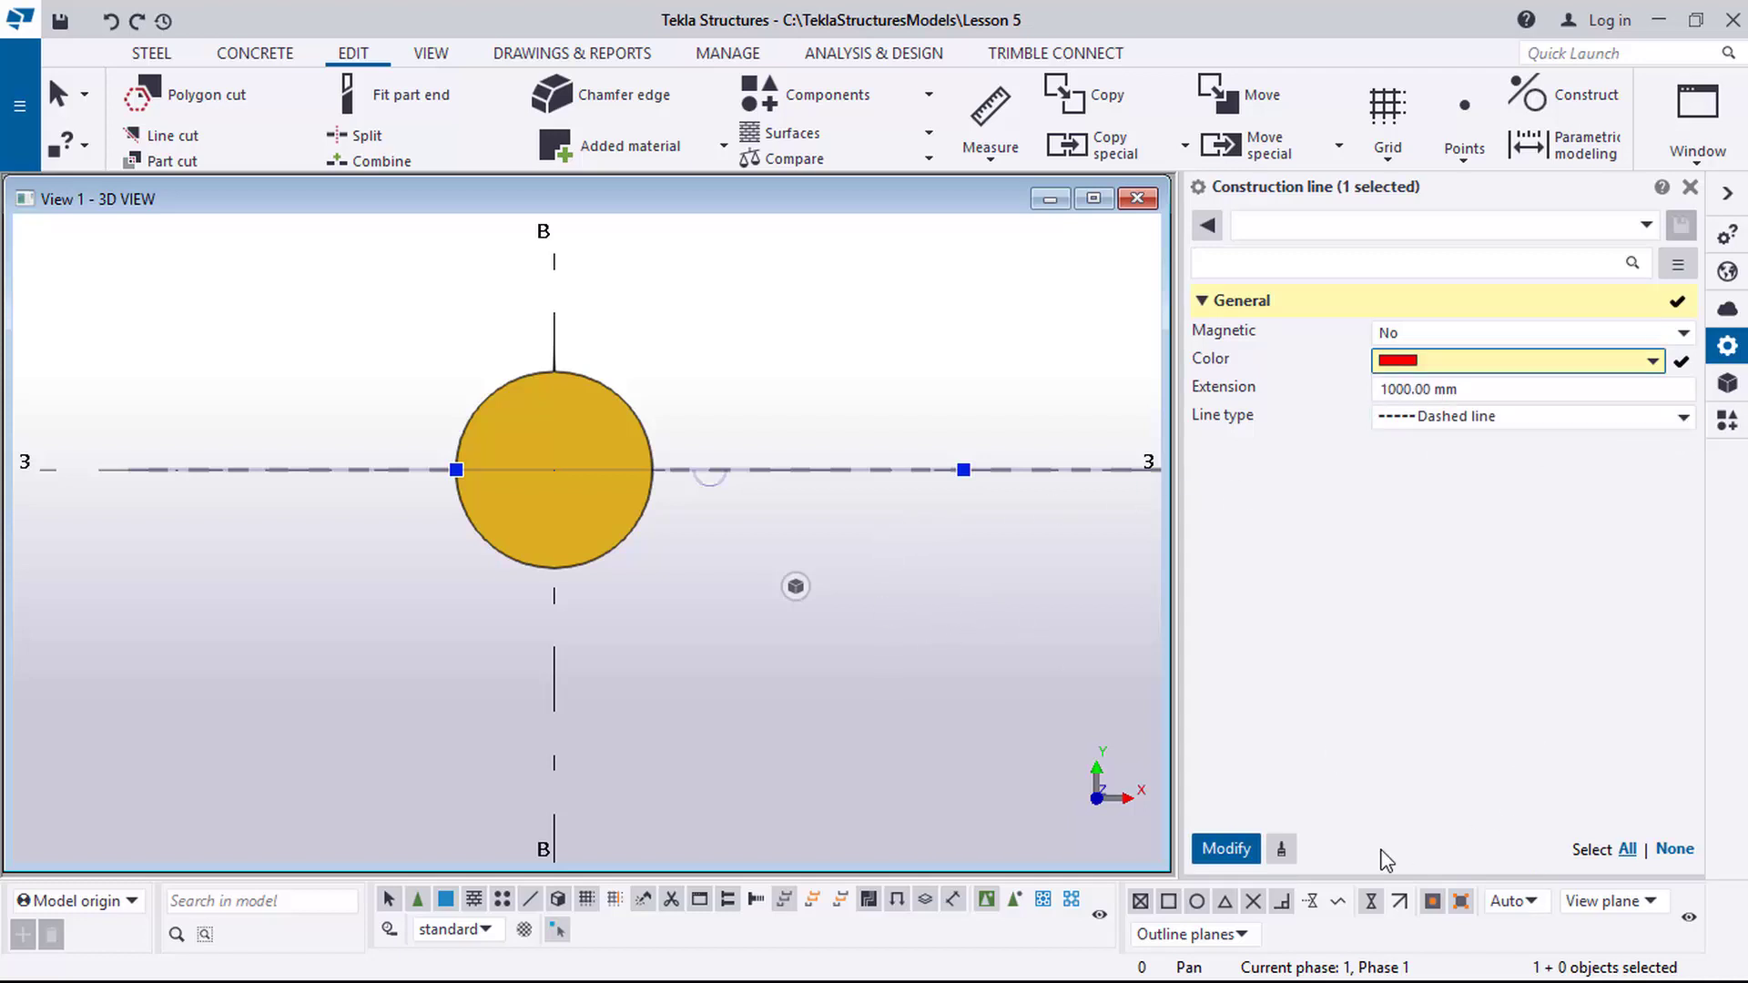
pyautogui.click(1226, 847)
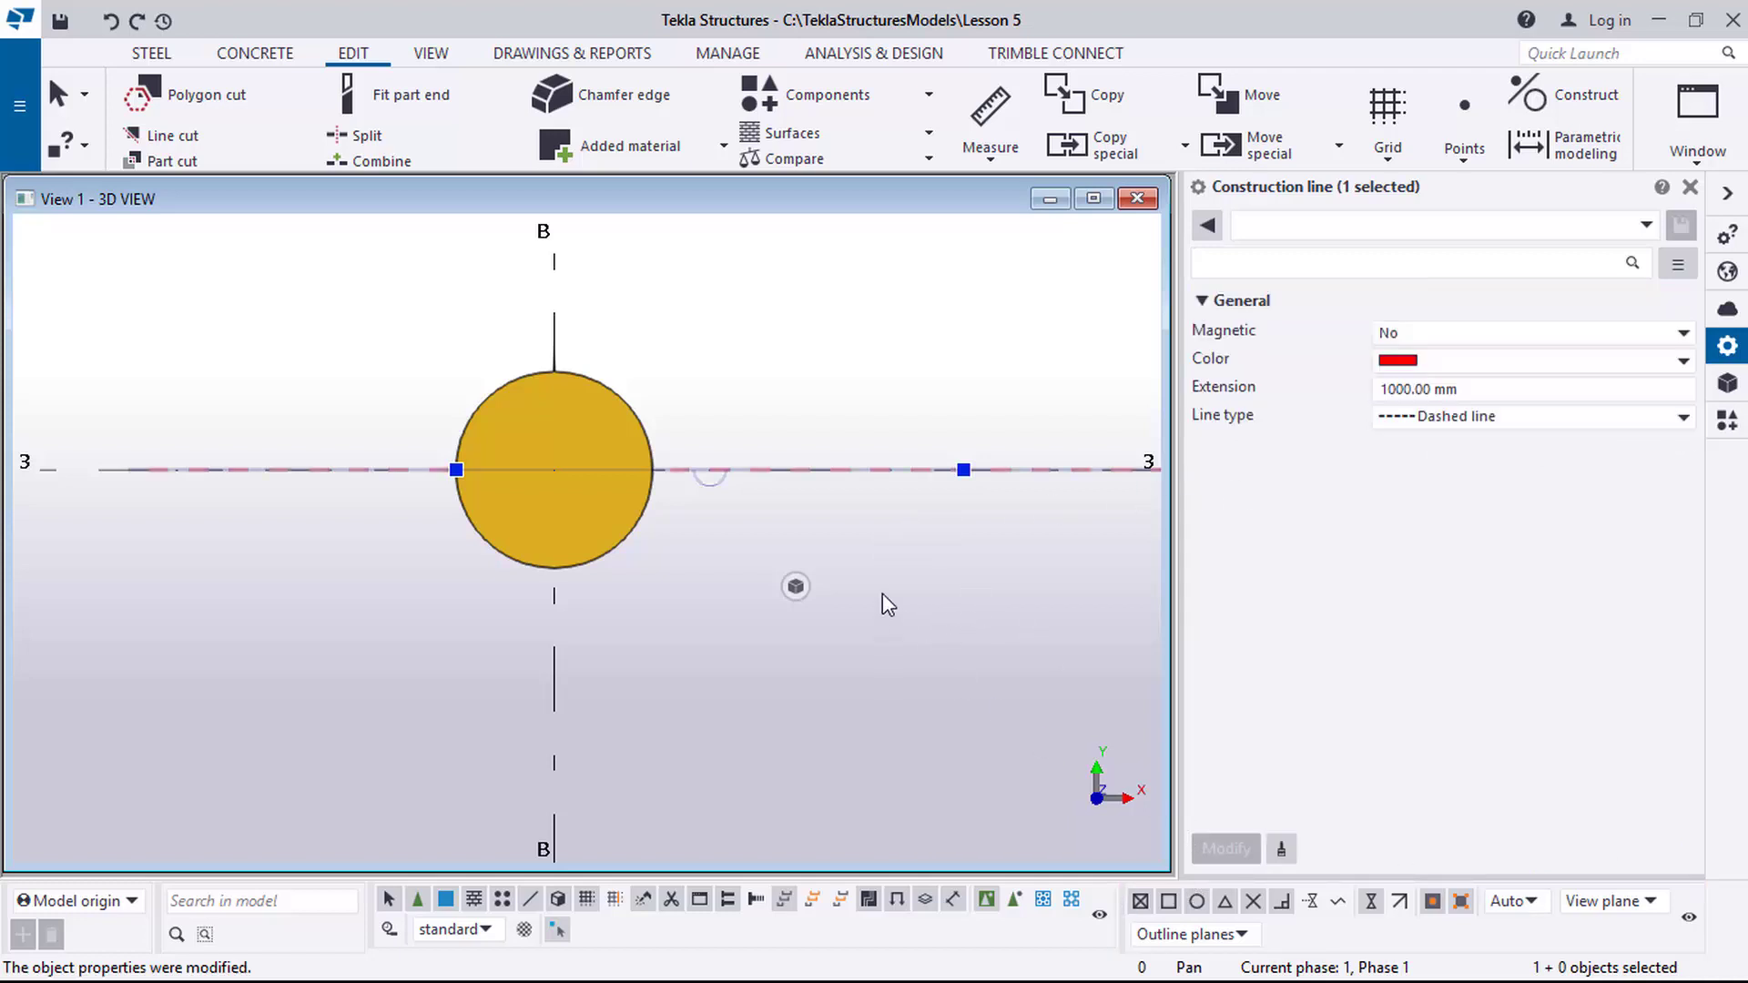
pyautogui.click(883, 555)
pyautogui.scroll(2, 796, 500)
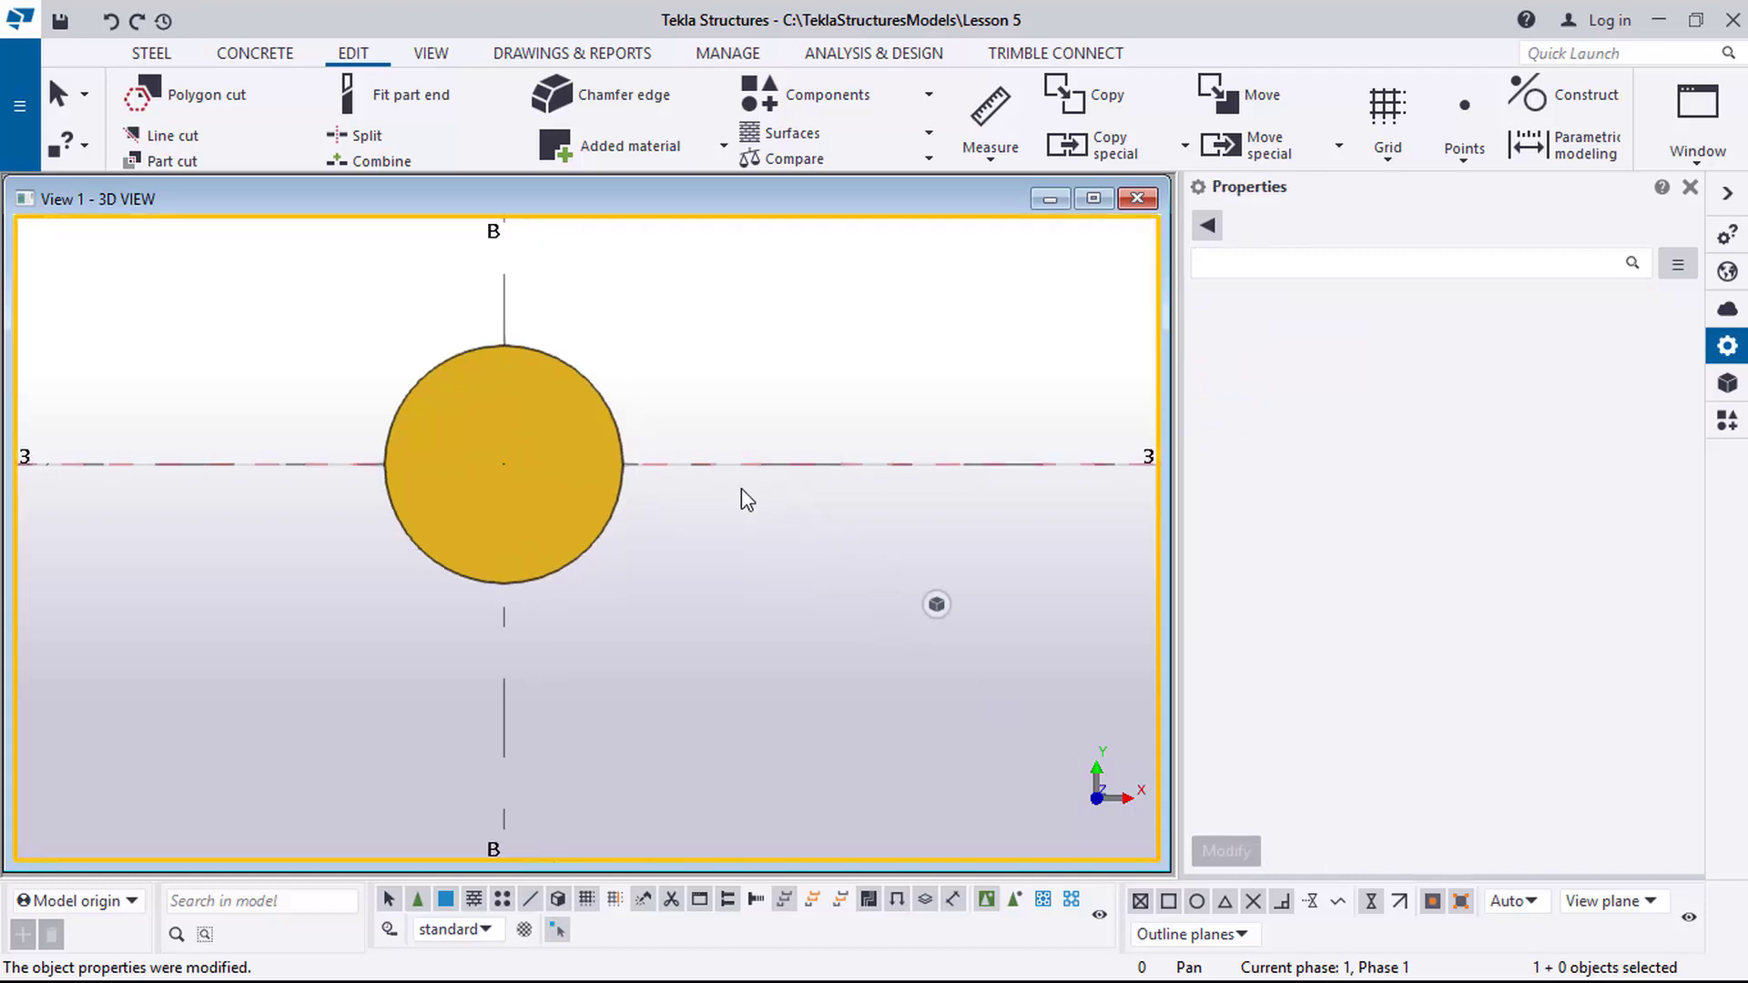
# Copy the red construction line 75 mm in the positive Y direction, using the column's edge on gridline 3 as the base point.
pyautogui.scroll(1, 741, 489)
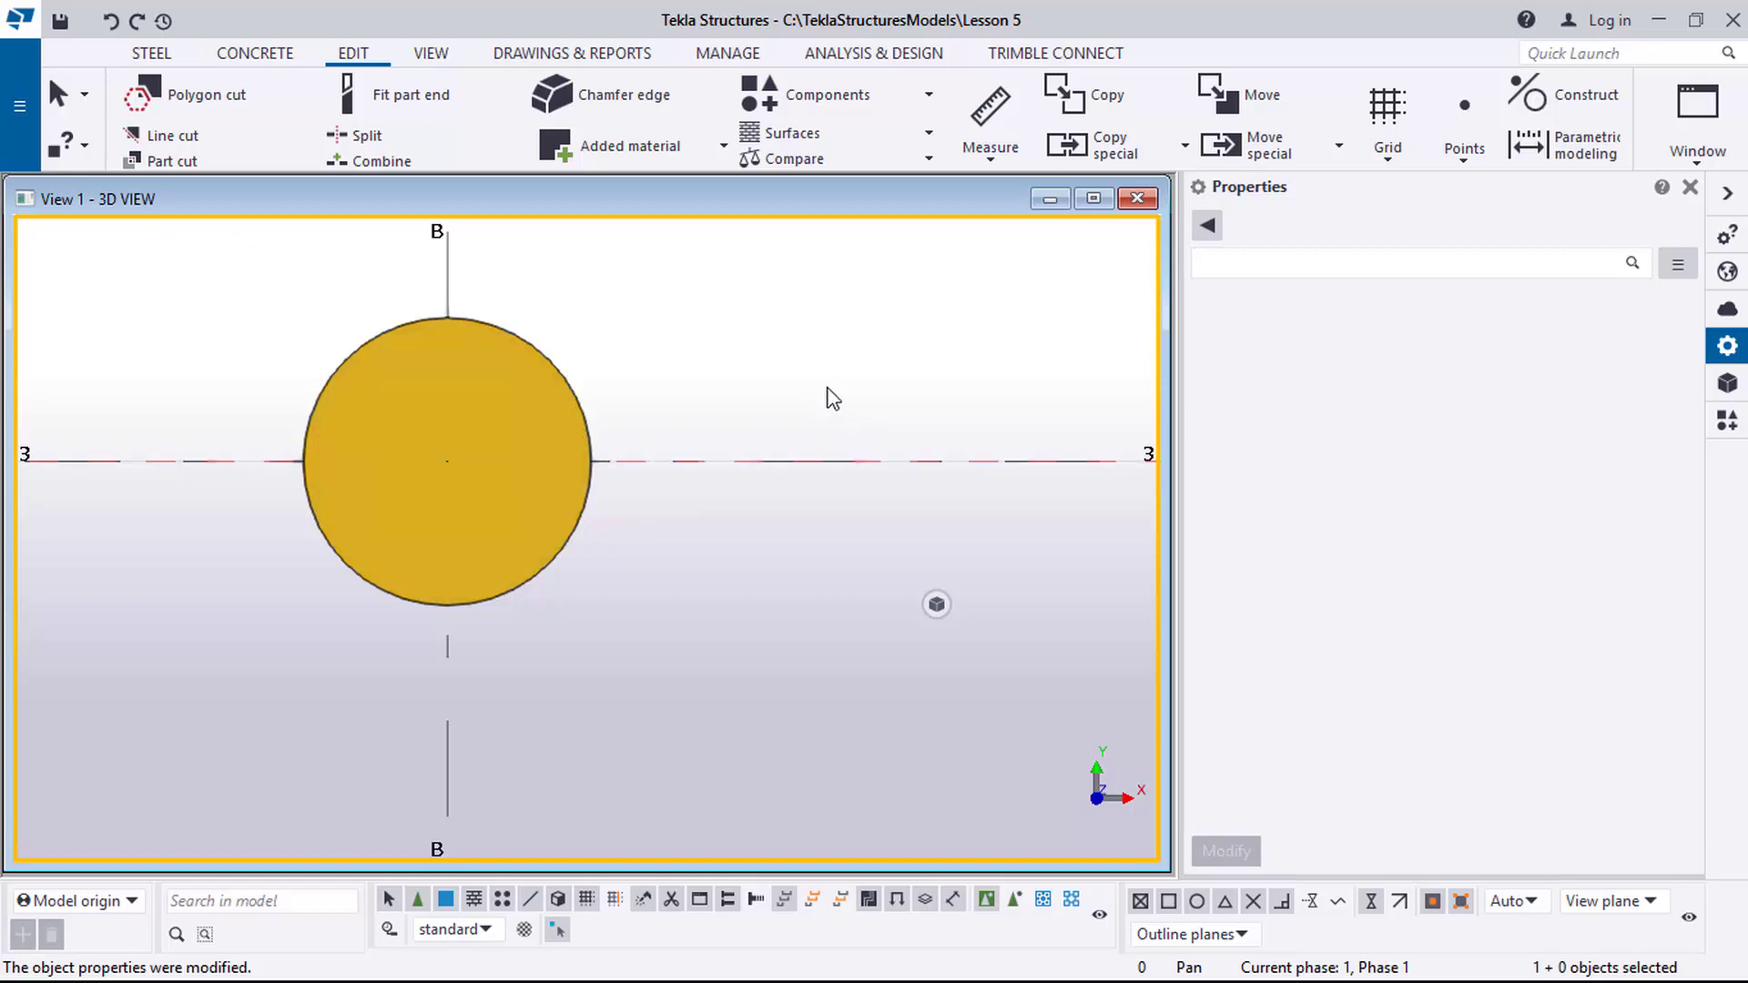
pyautogui.click(656, 462)
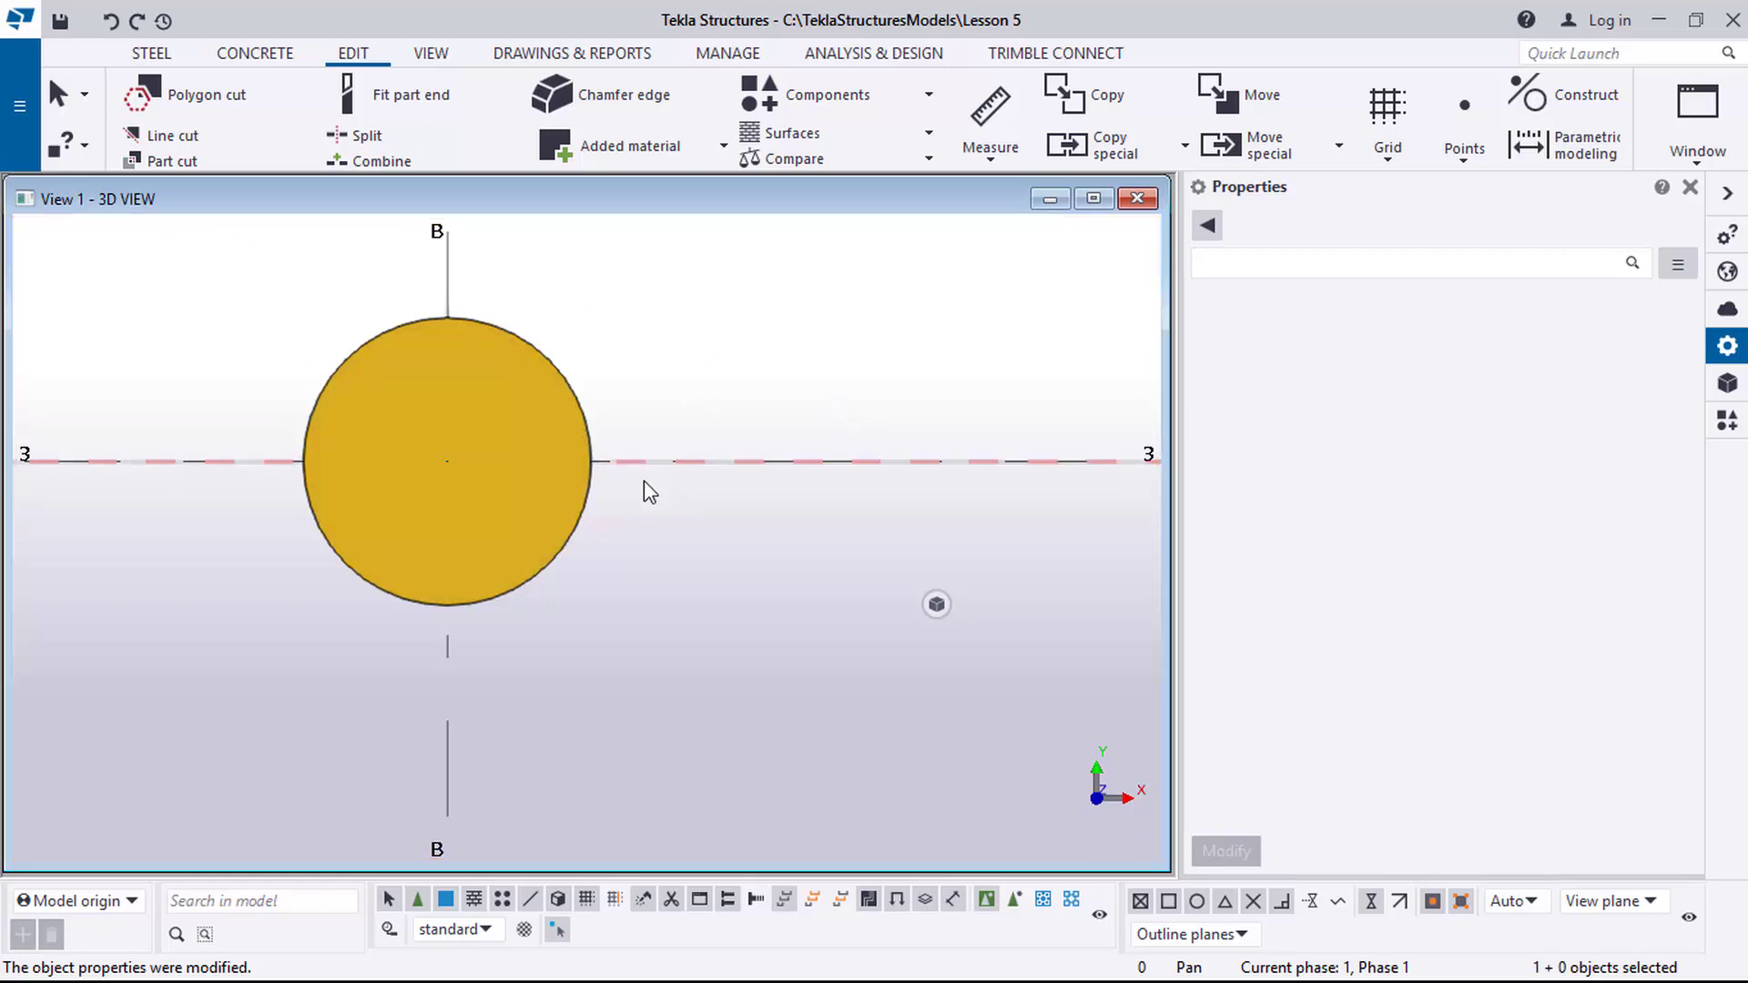
pyautogui.rightClick(652, 373)
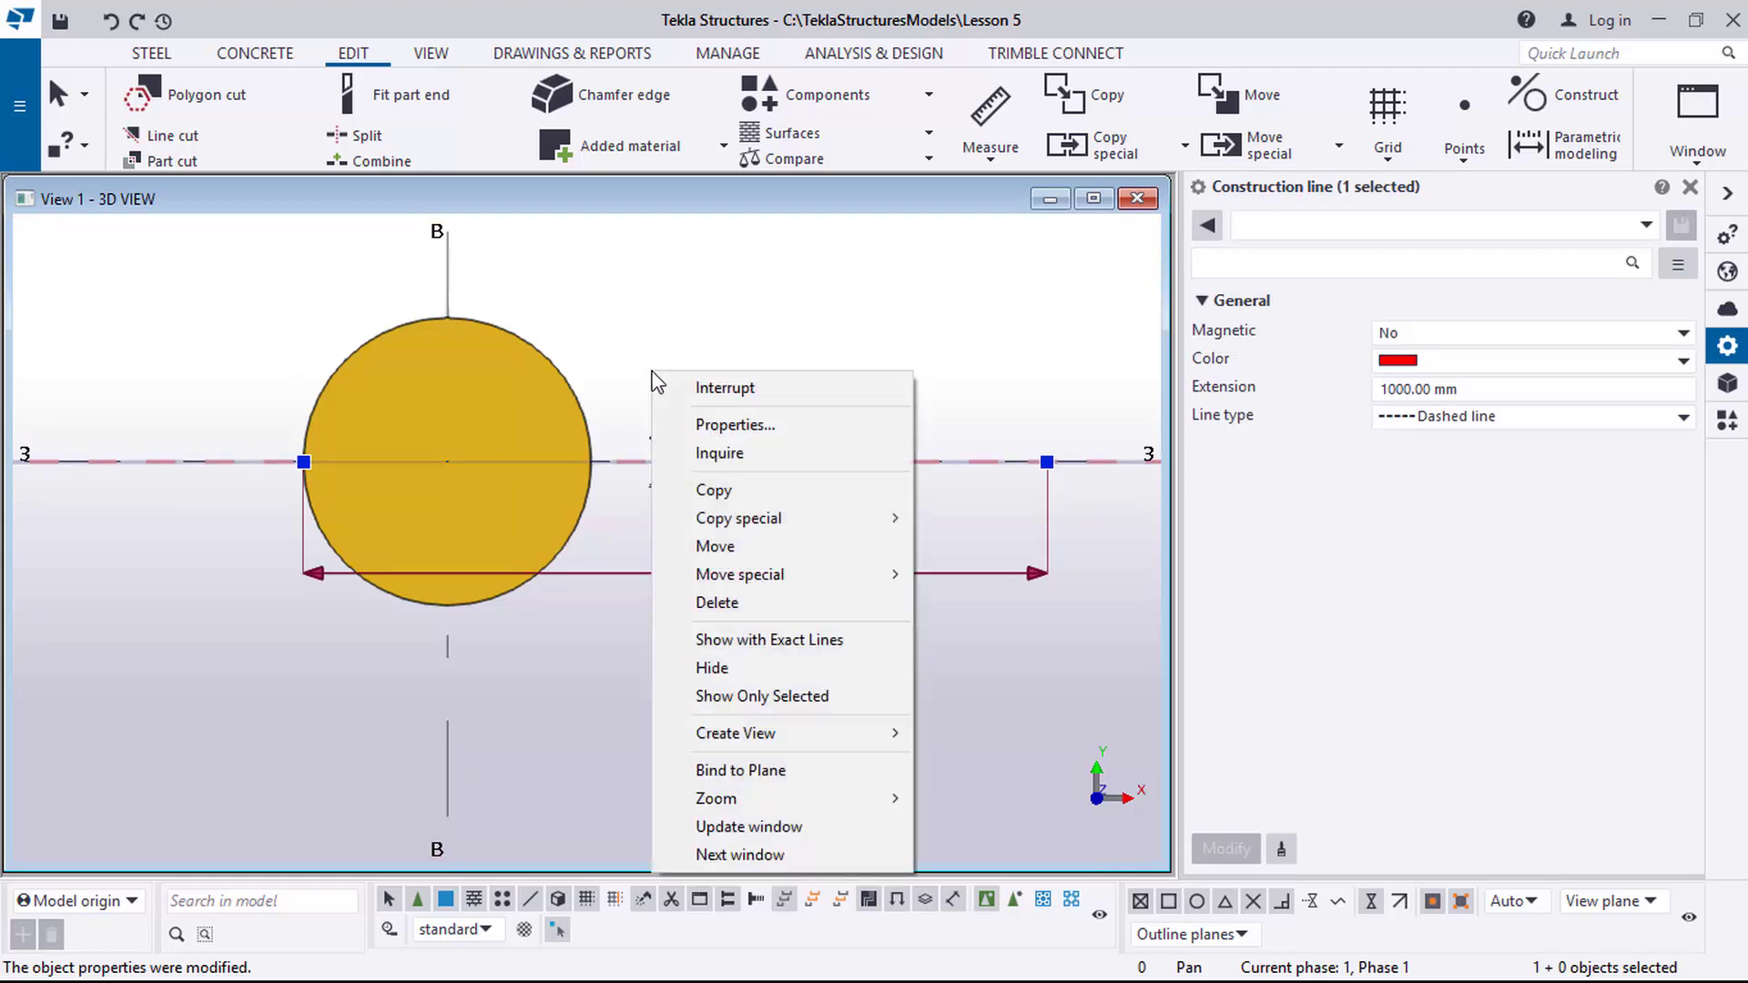
pyautogui.click(713, 493)
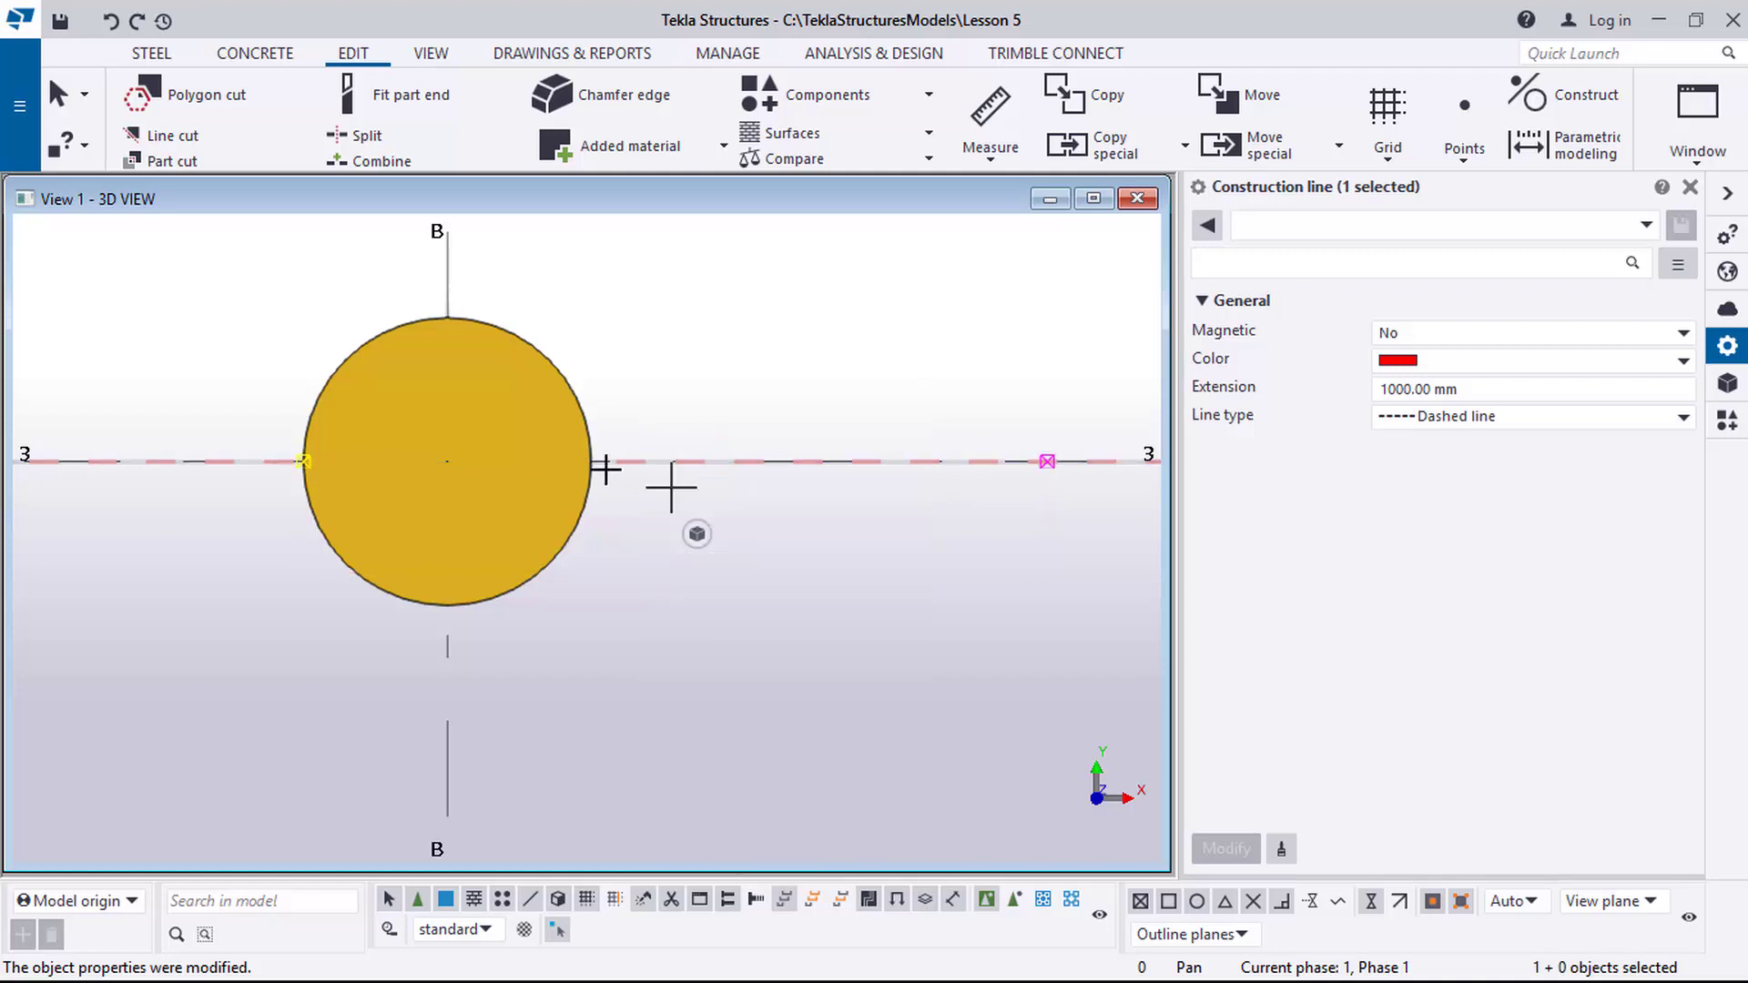
pyautogui.click(592, 442)
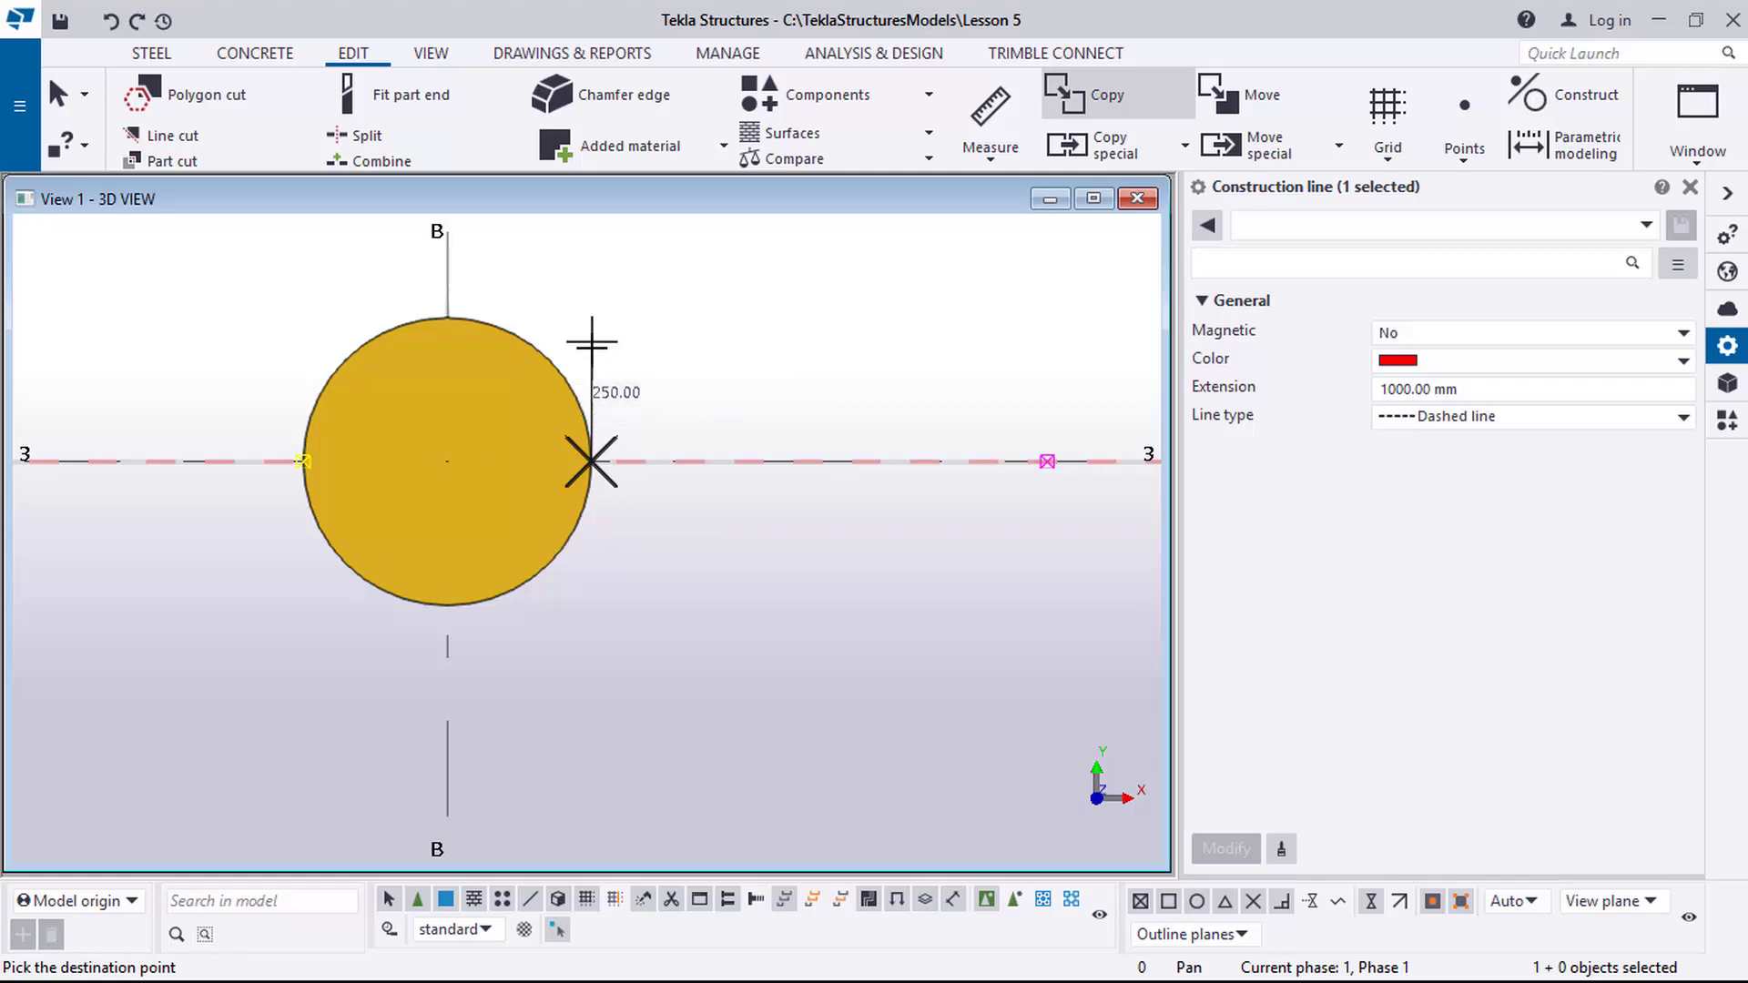
pyautogui.write('75')
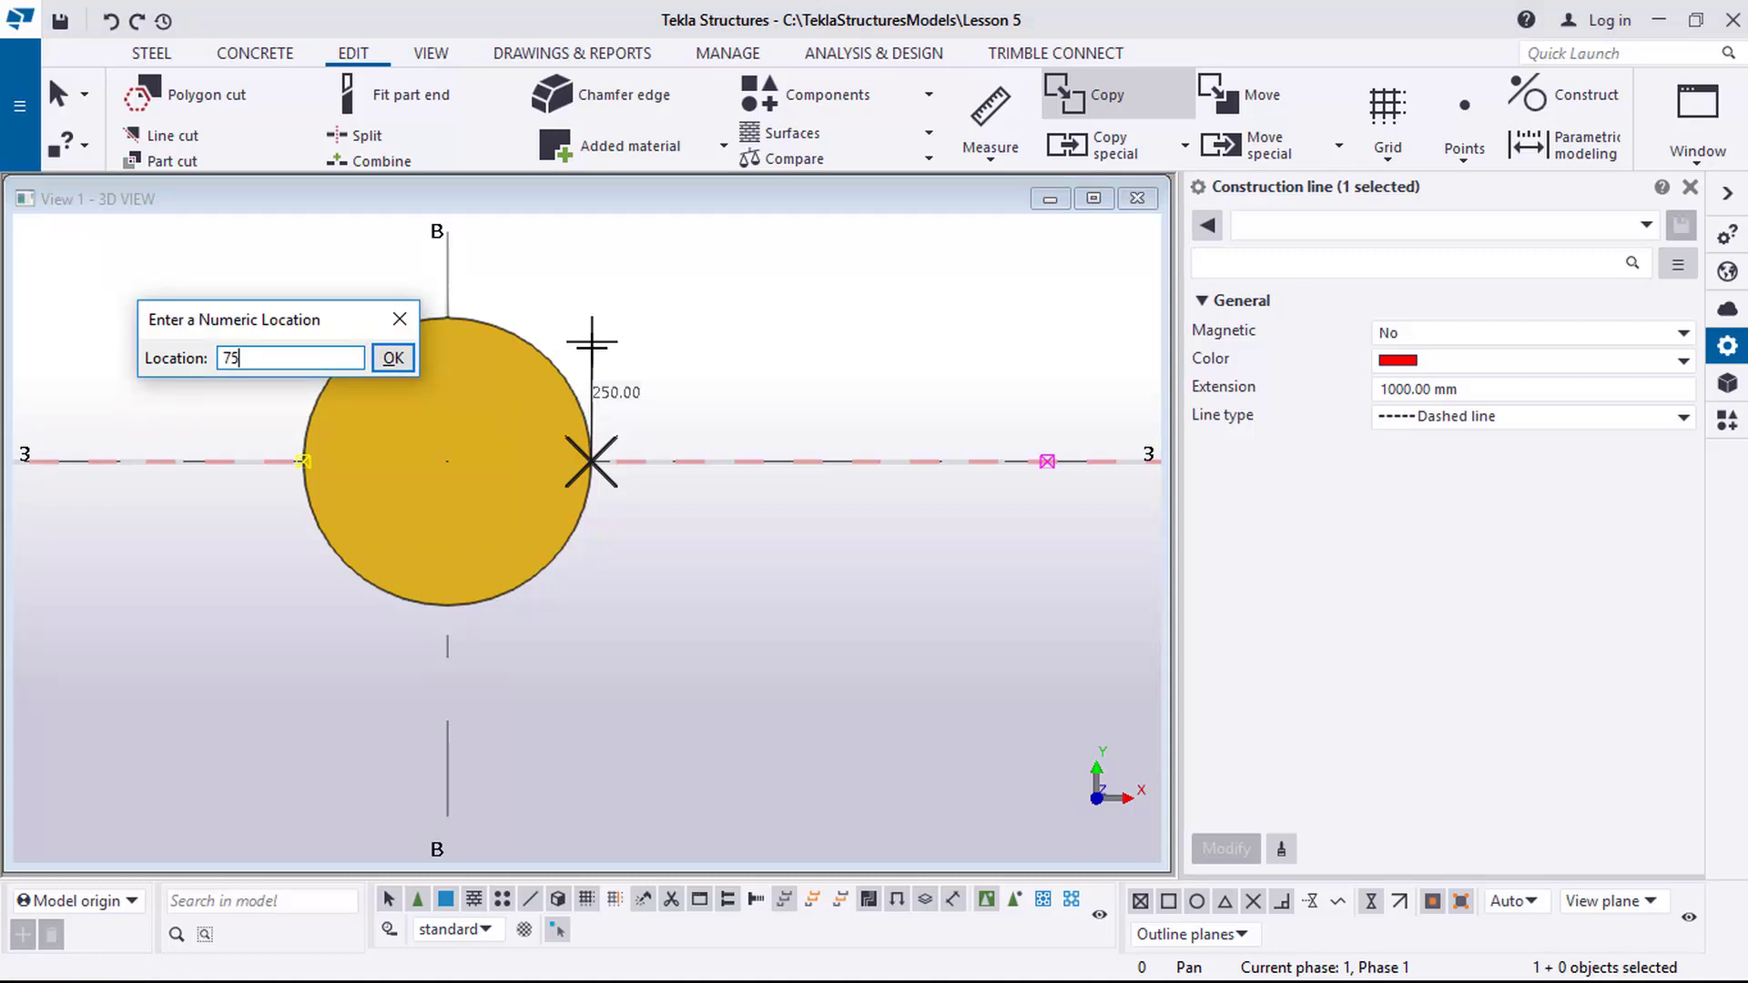
pyautogui.press('Return')
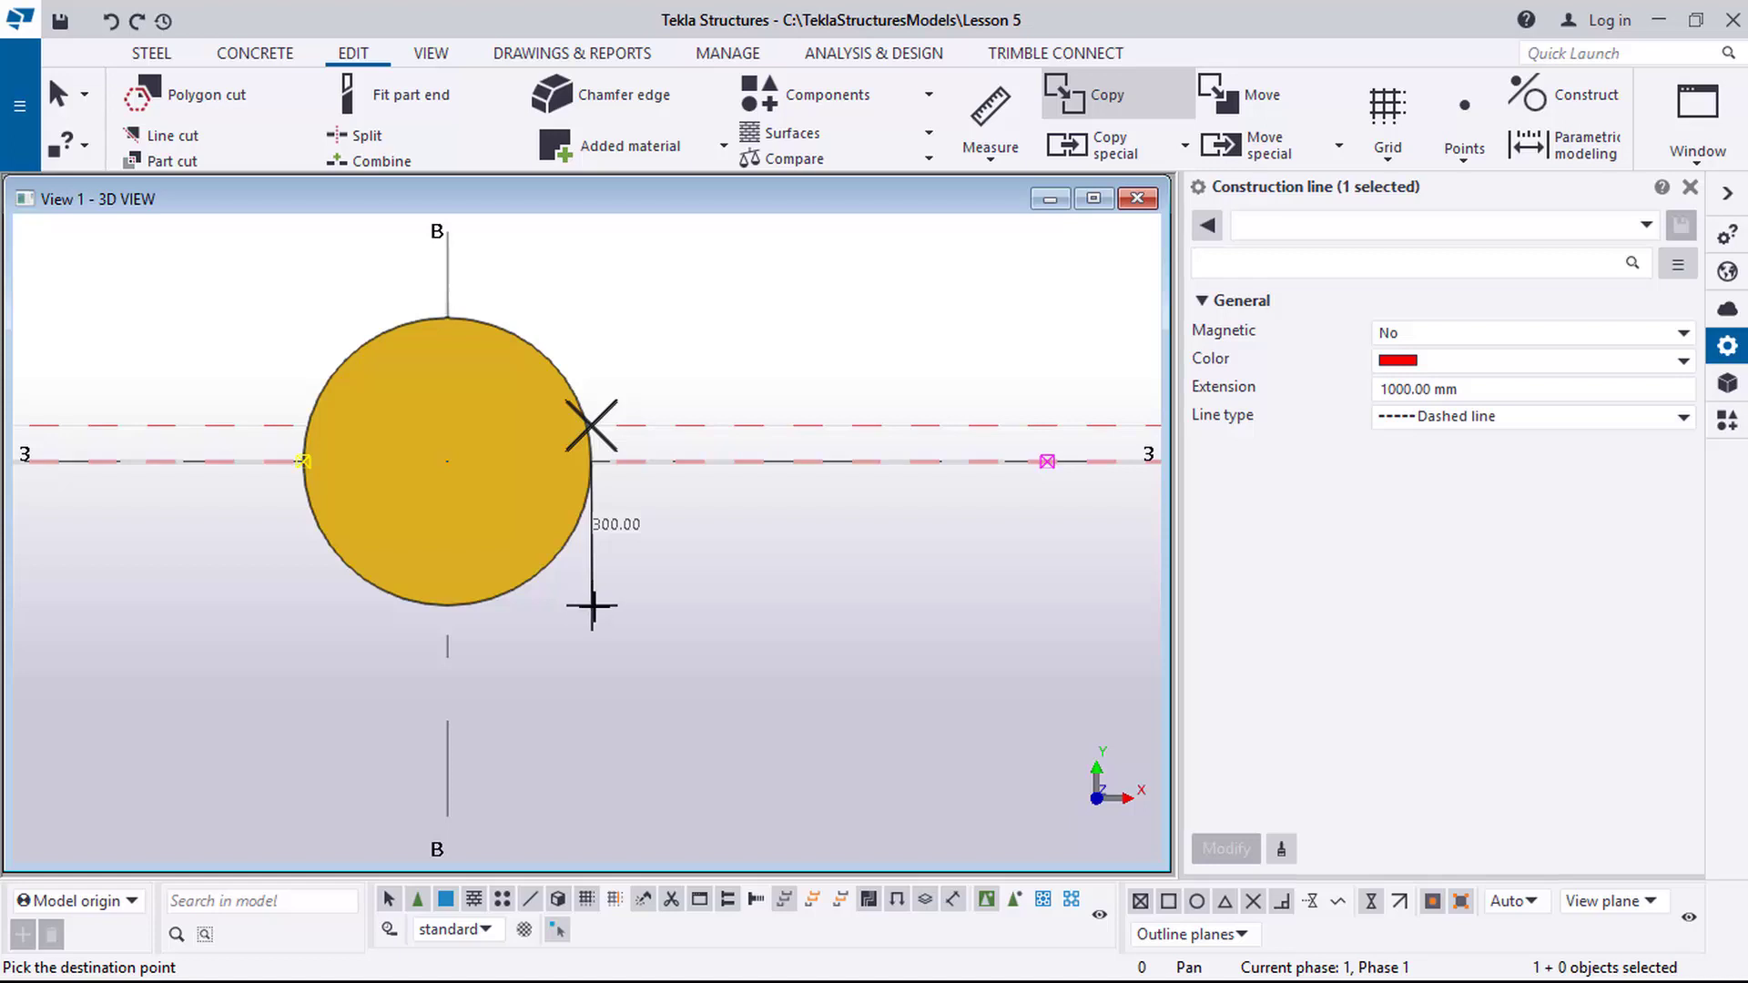
pyautogui.press('Escape')
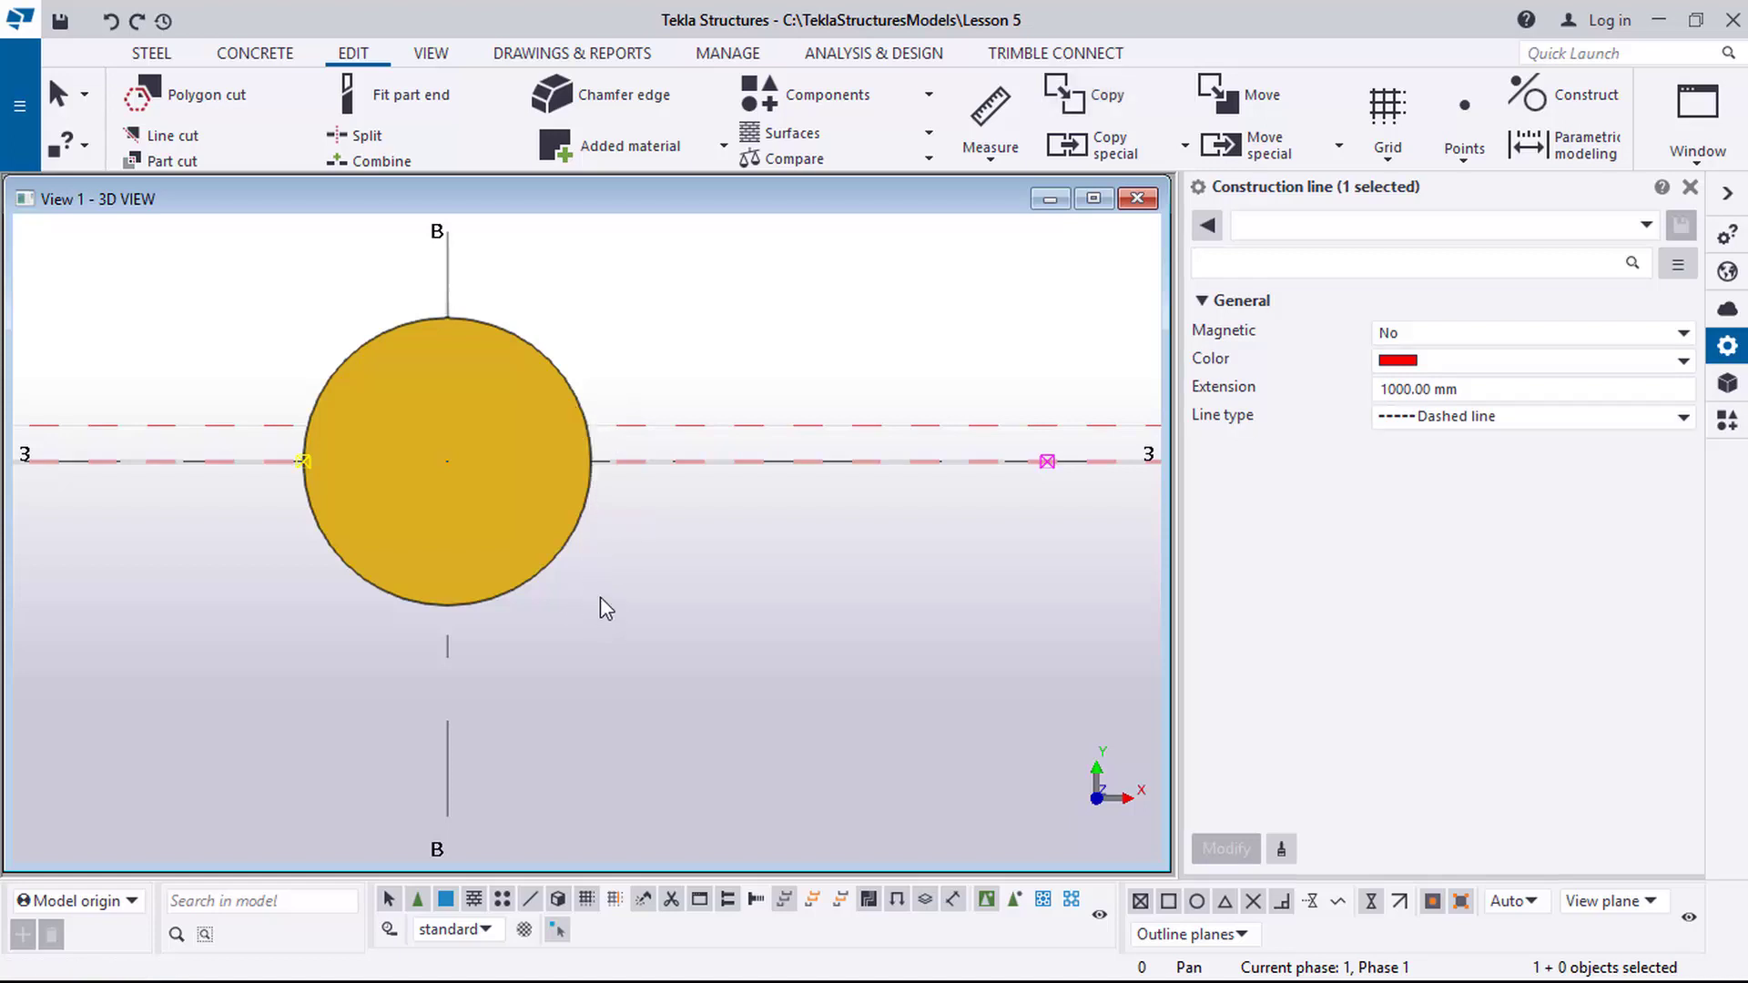
# Copy the red construction line on gridline 3 by 75 mm in the negative Y direction, using the column's centre as the base point.
pyautogui.click(644, 466)
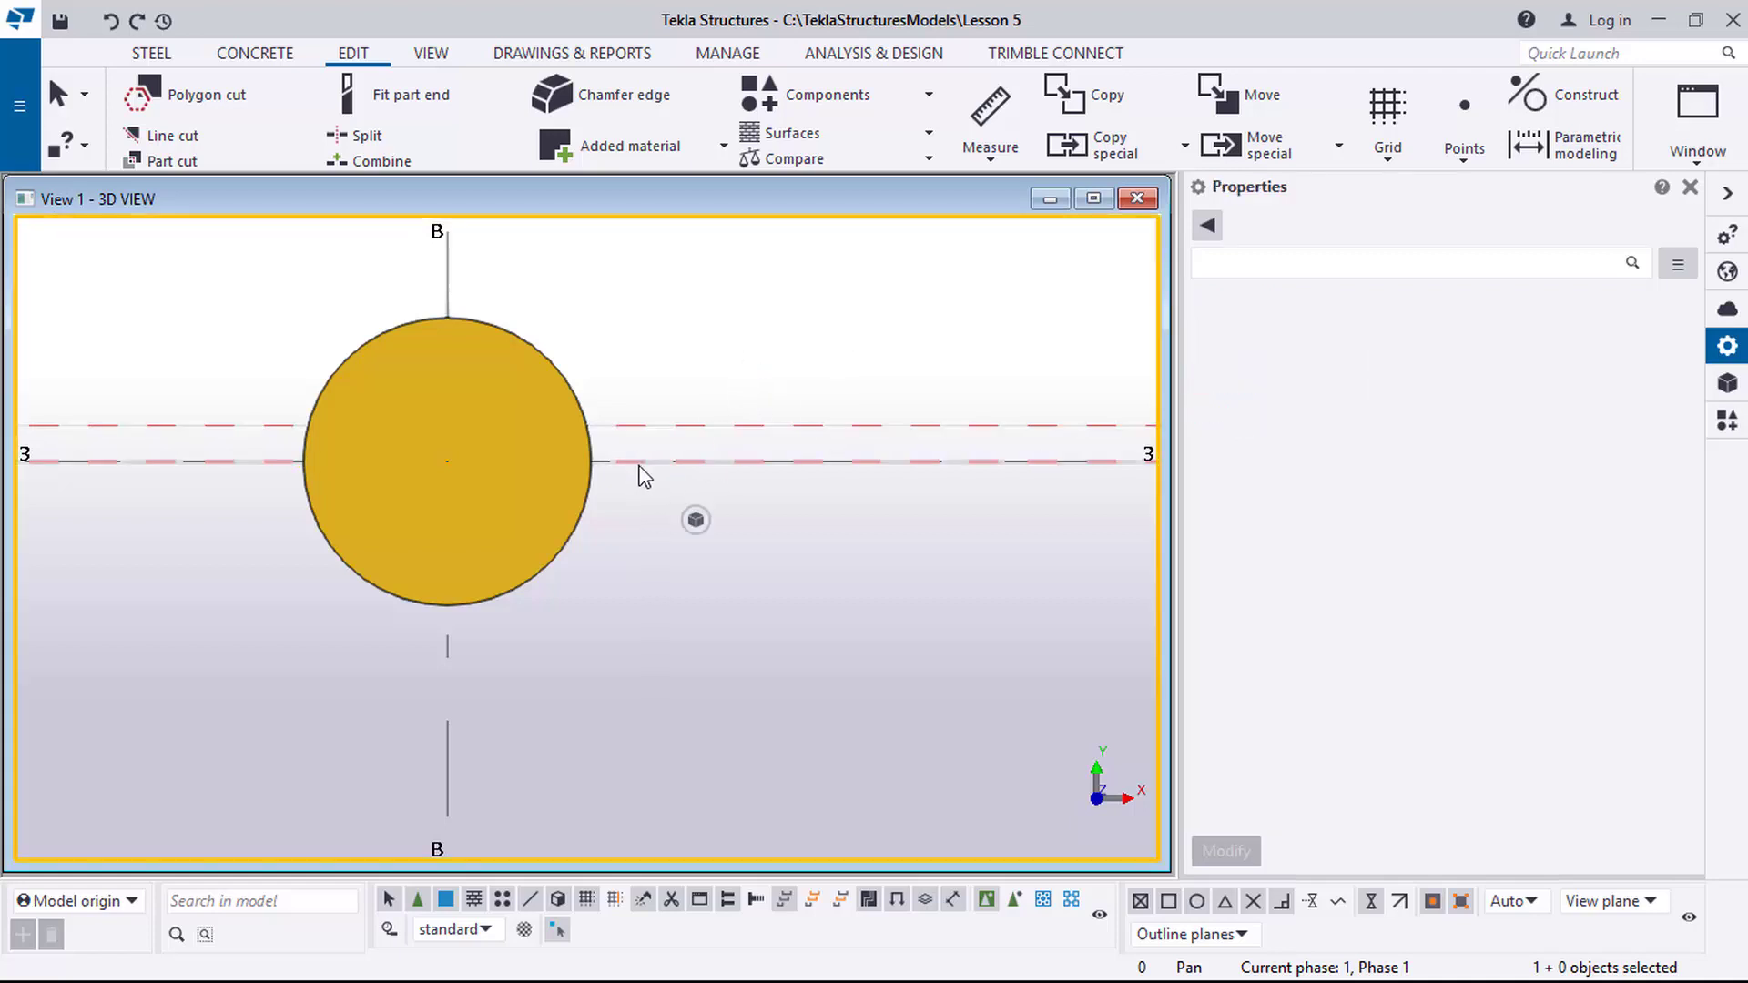
pyautogui.click(643, 465)
pyautogui.rightClick(629, 489)
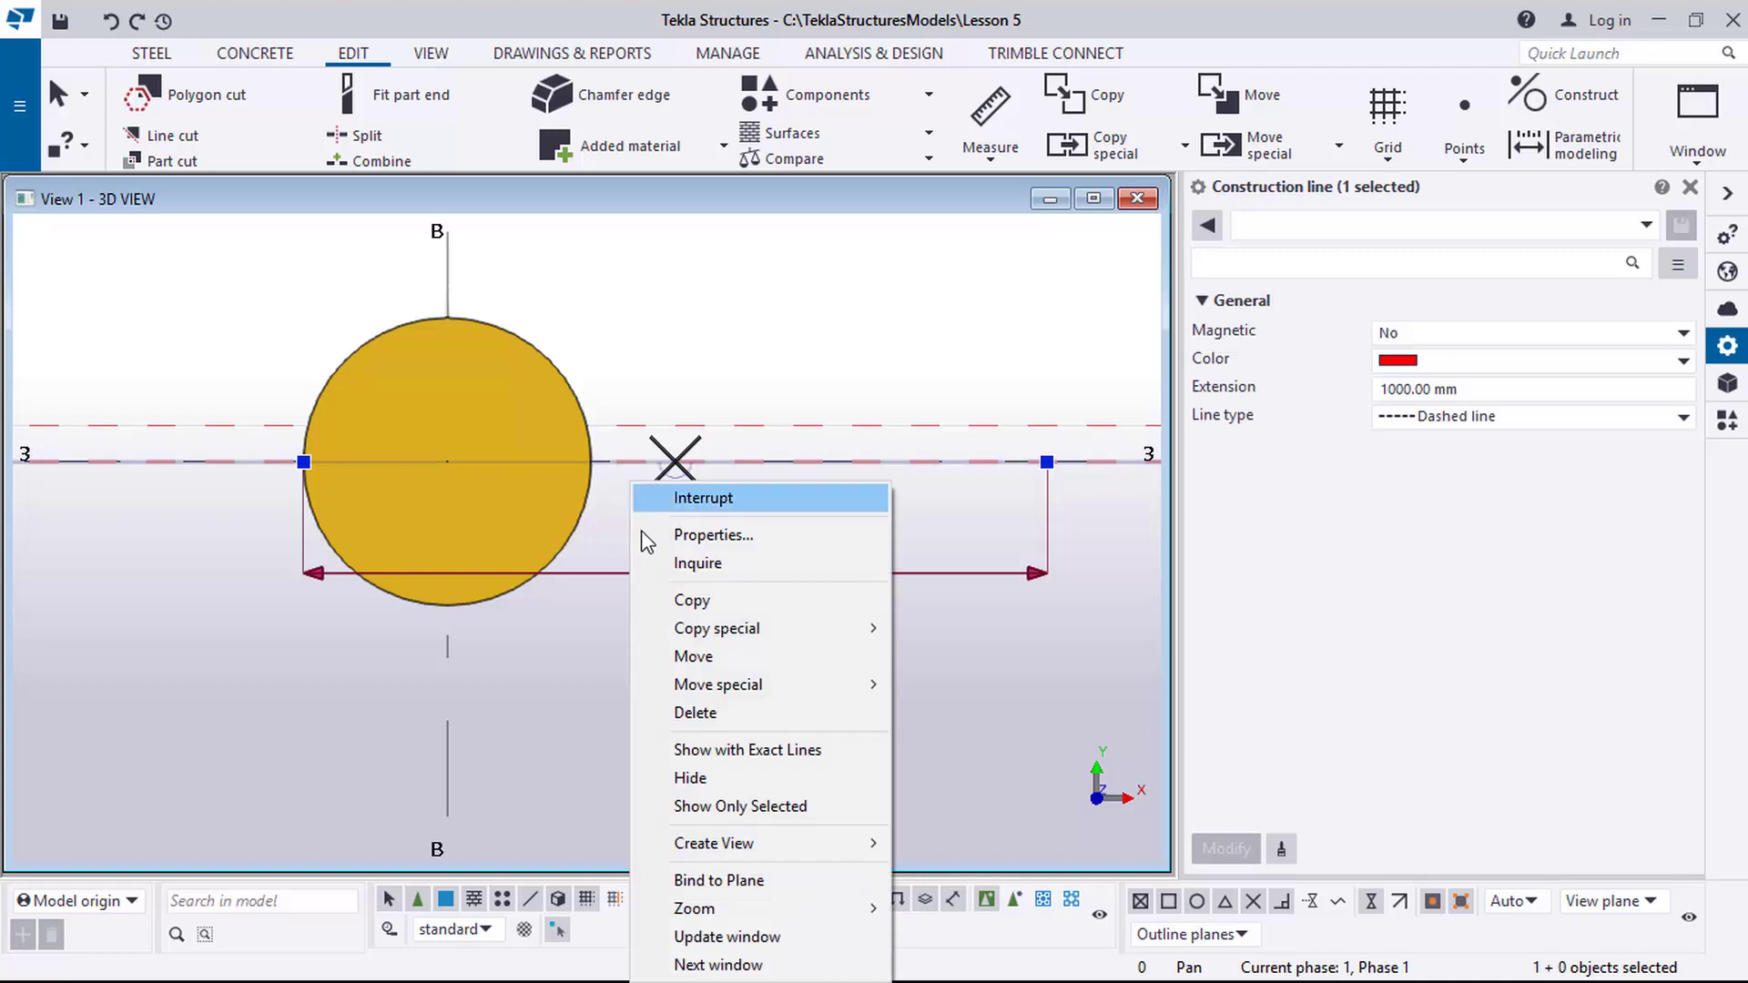
pyautogui.click(691, 603)
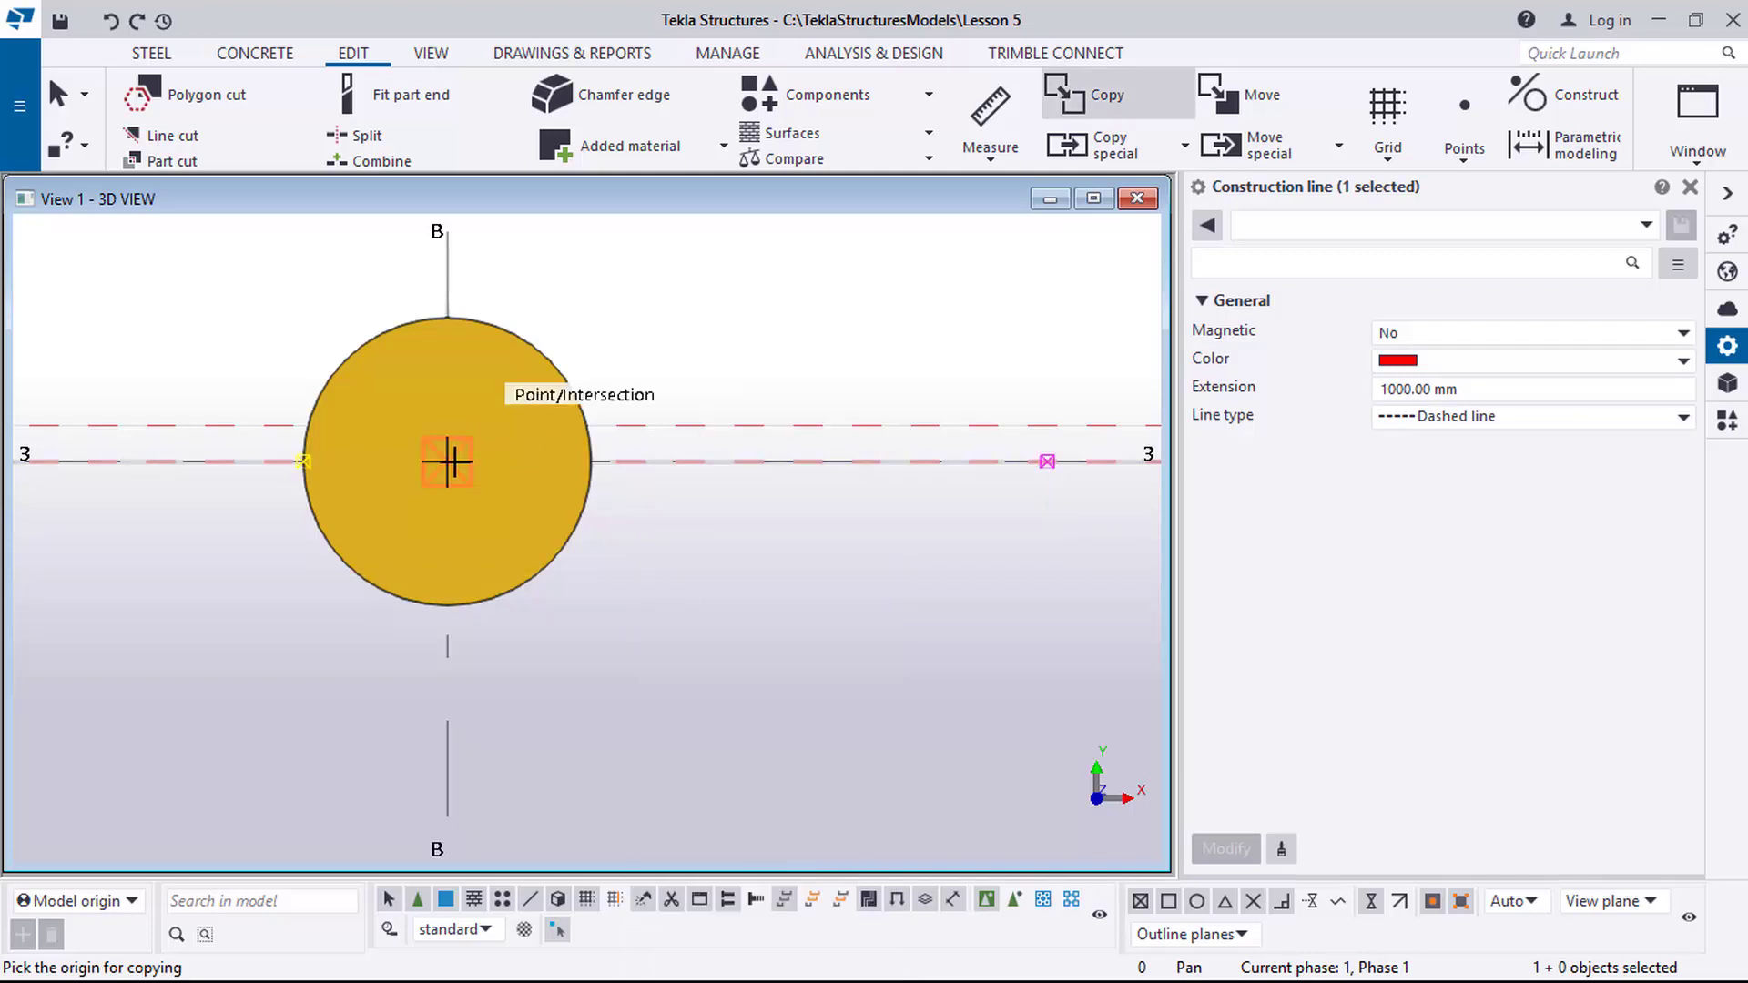
pyautogui.click(467, 564)
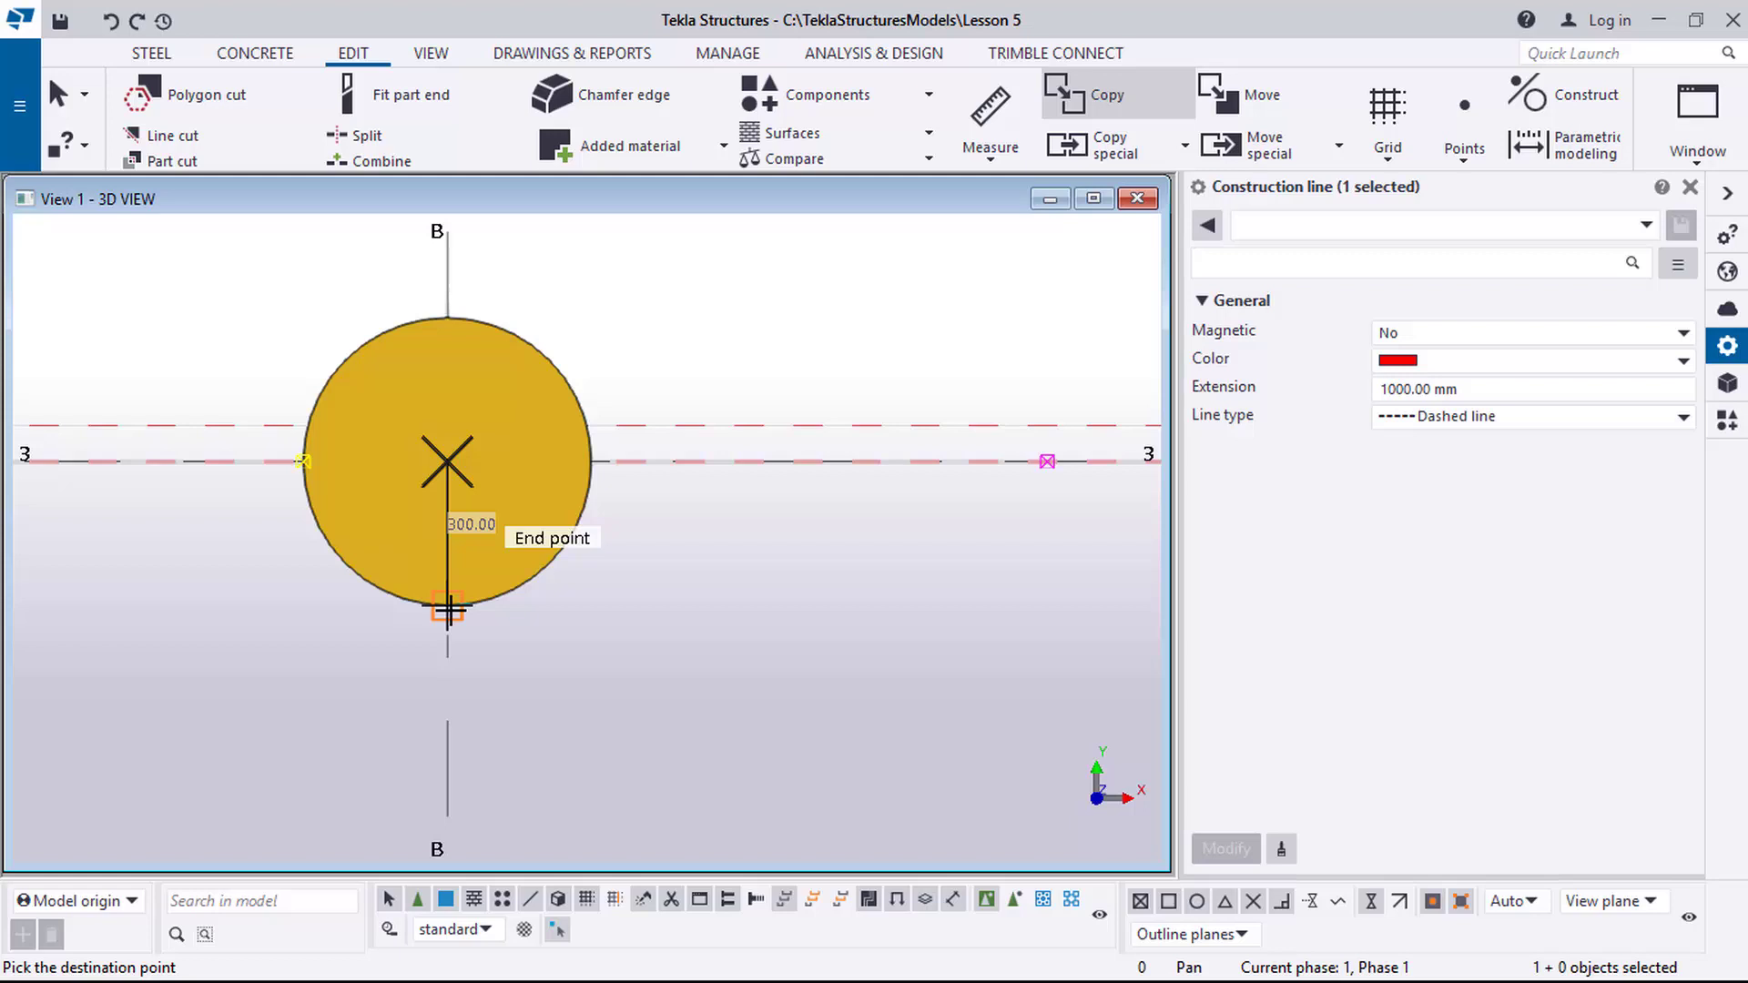
pyautogui.write('7')
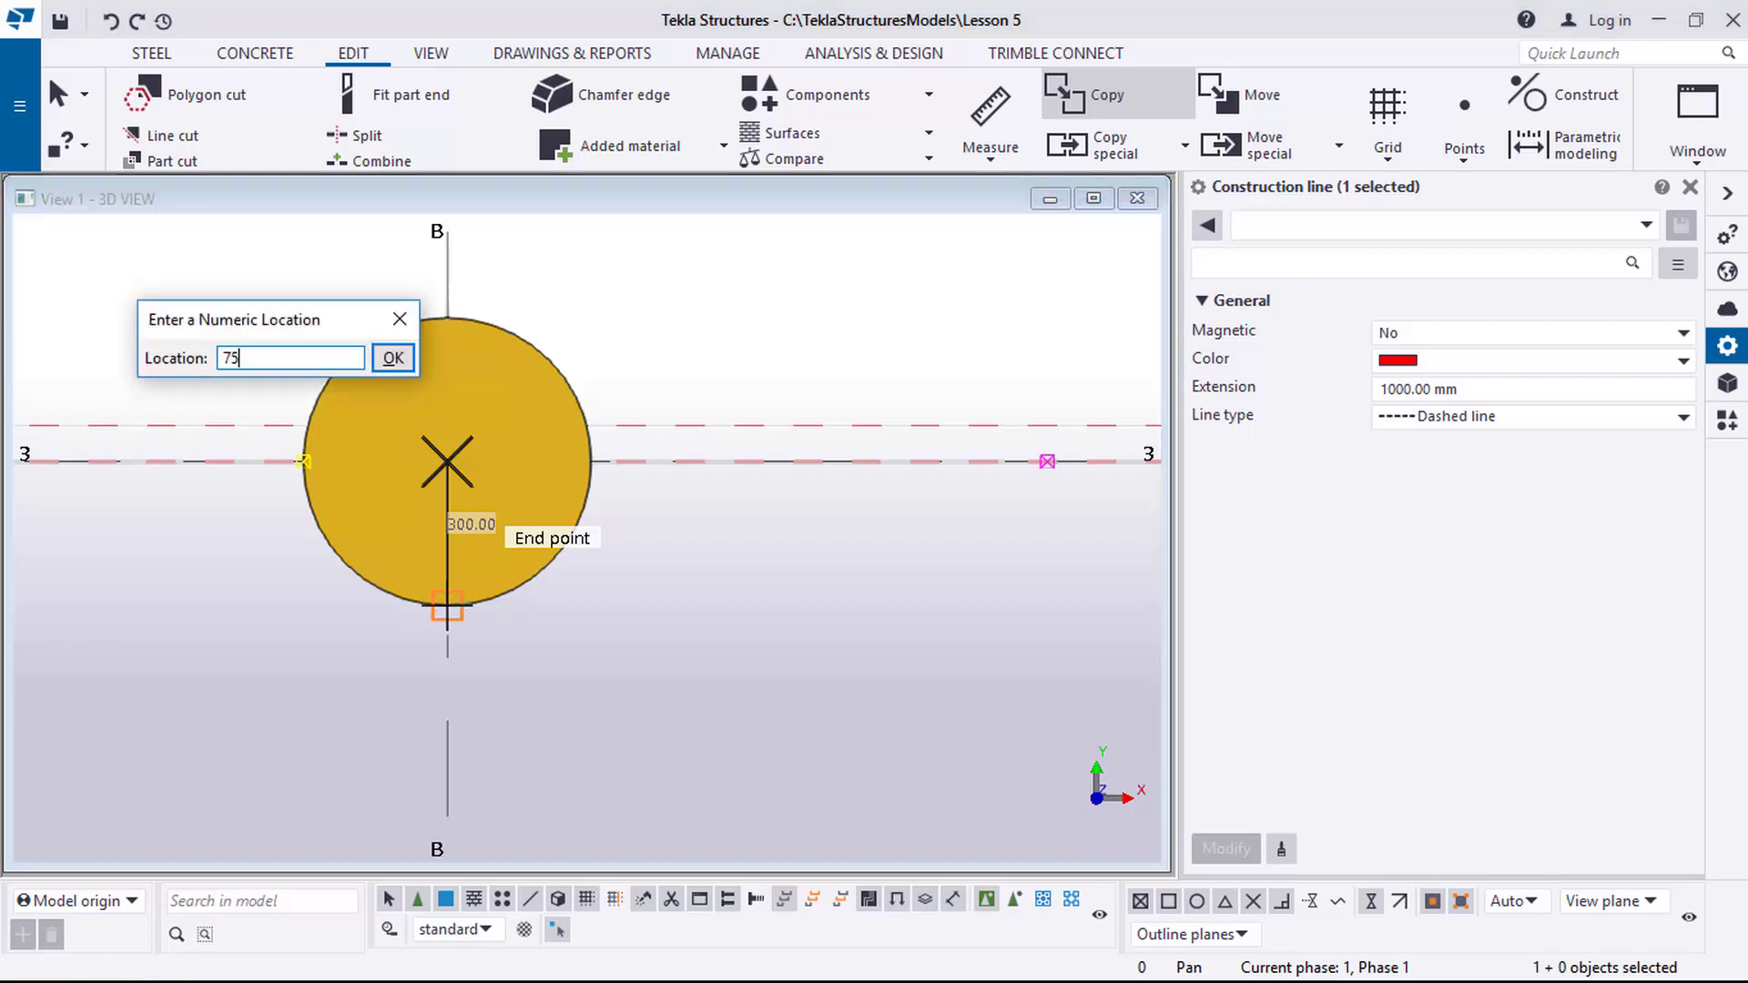
pyautogui.write('5')
pyautogui.press('Return')
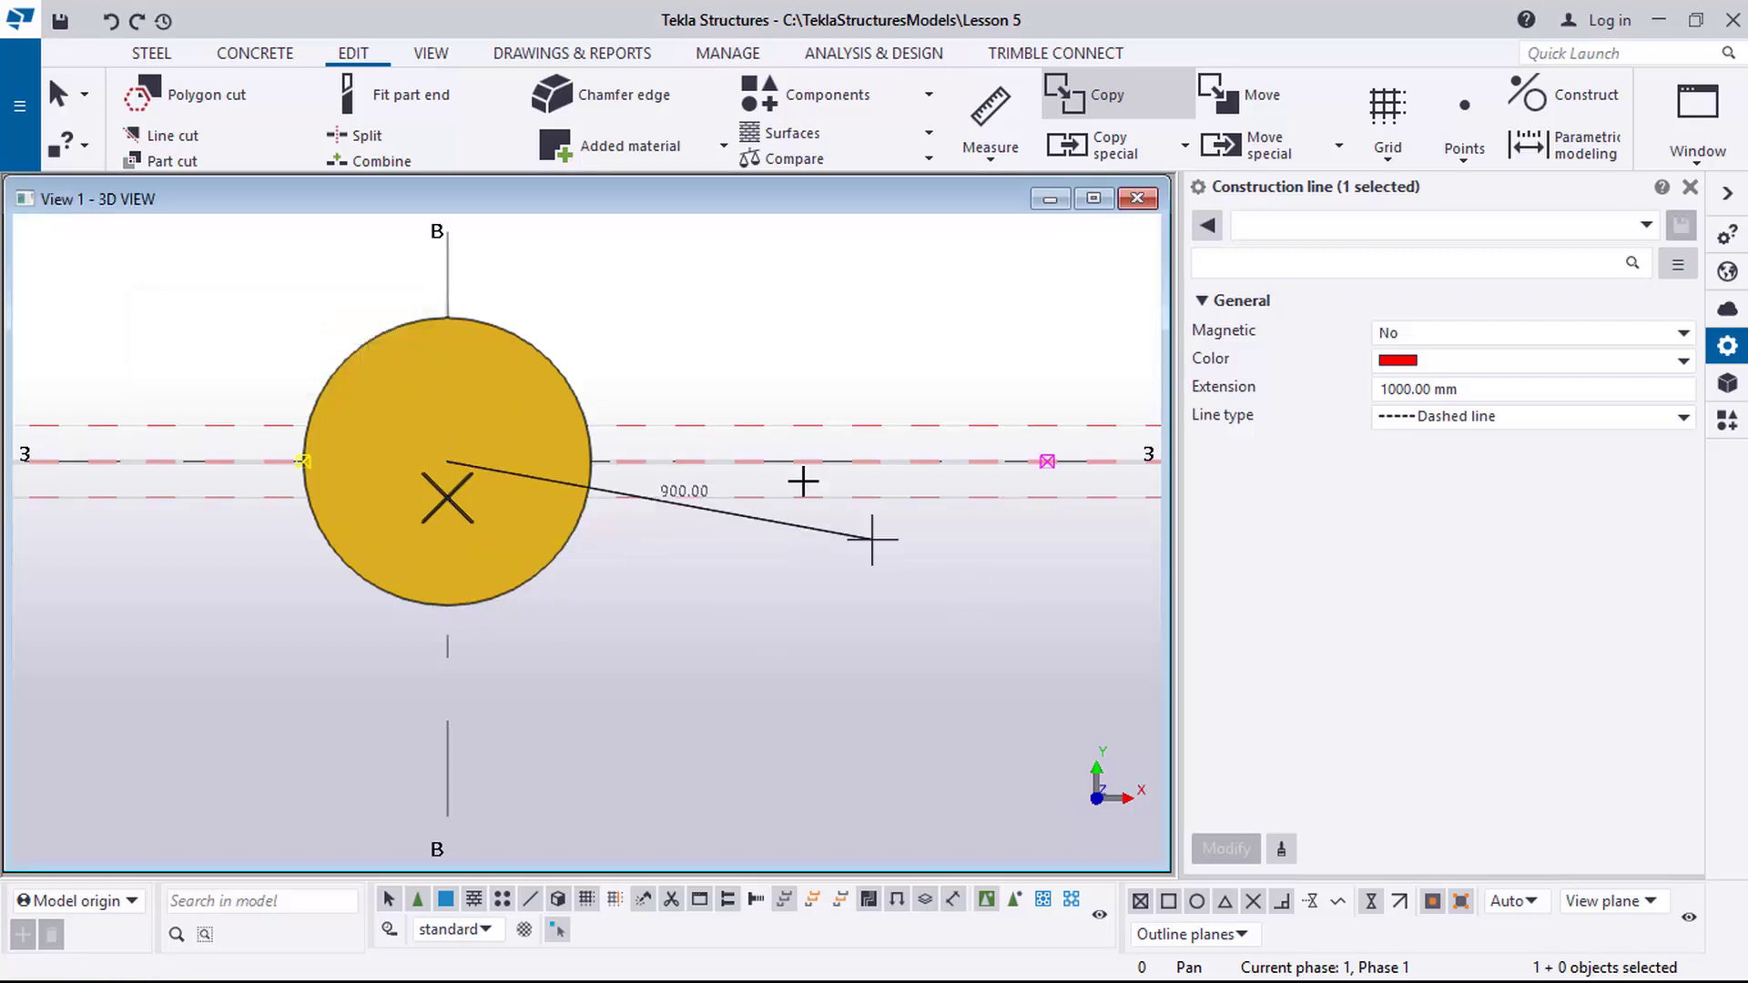
pyautogui.press('Escape')
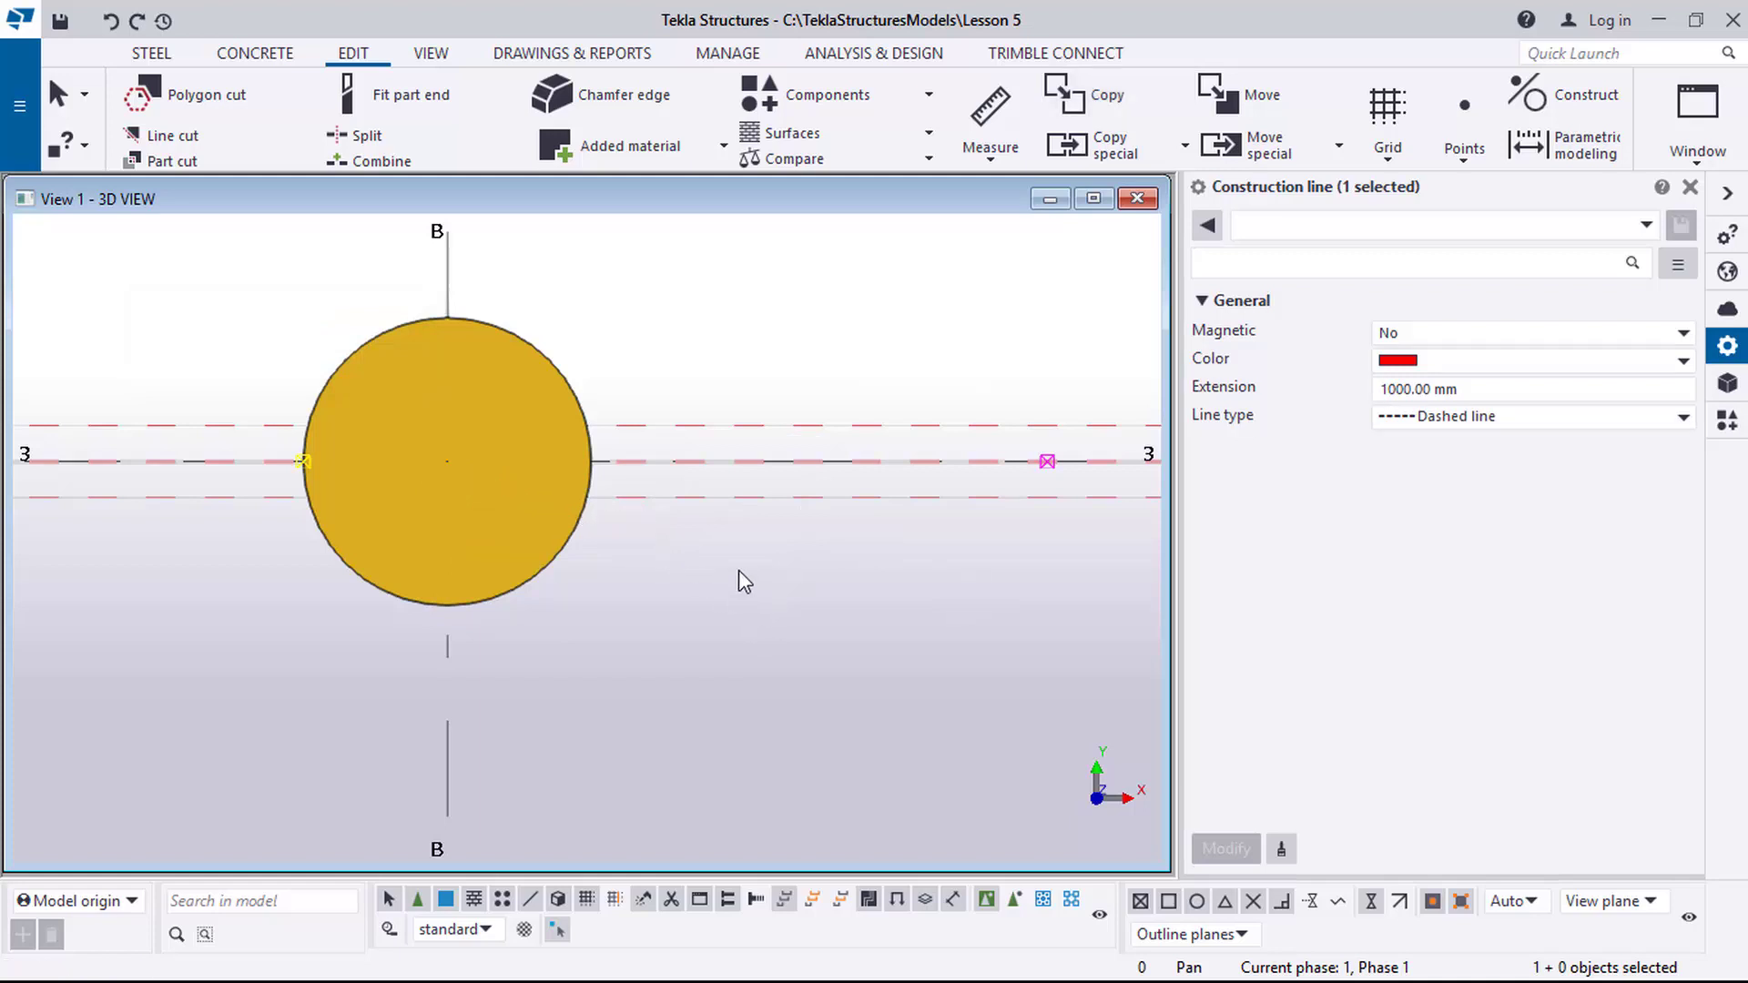
pyautogui.scroll(3, 687, 537)
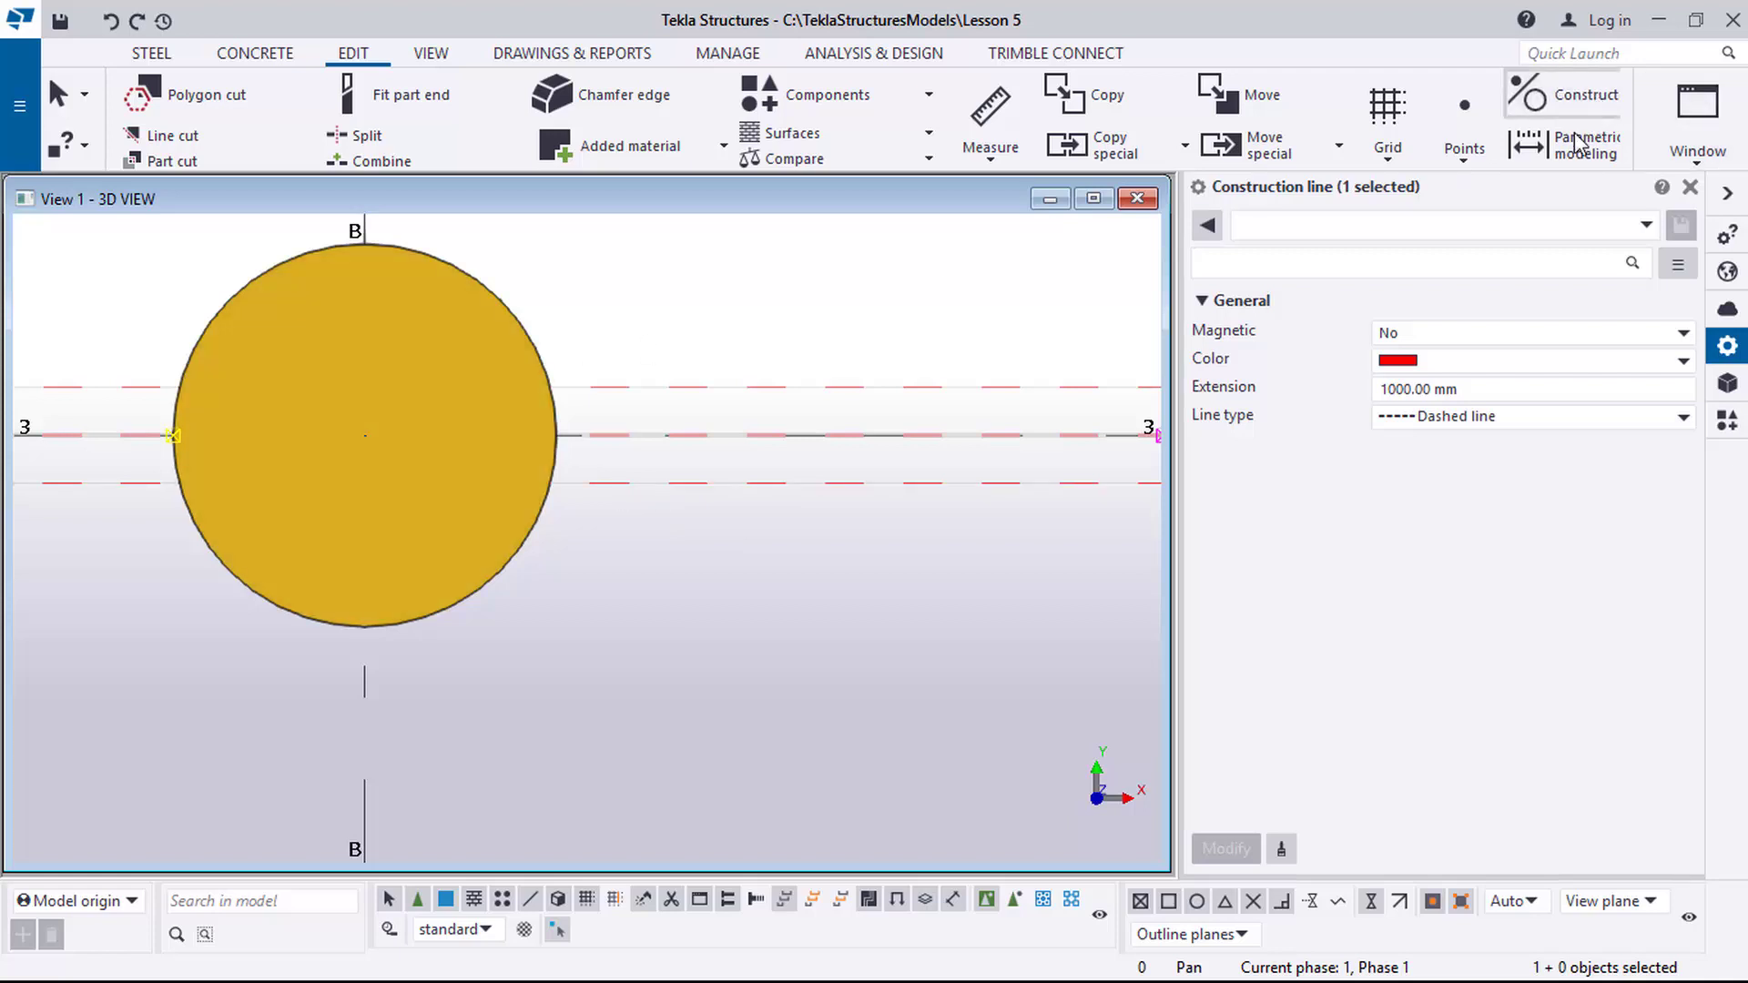
pyautogui.click(1568, 95)
pyautogui.click(1573, 148)
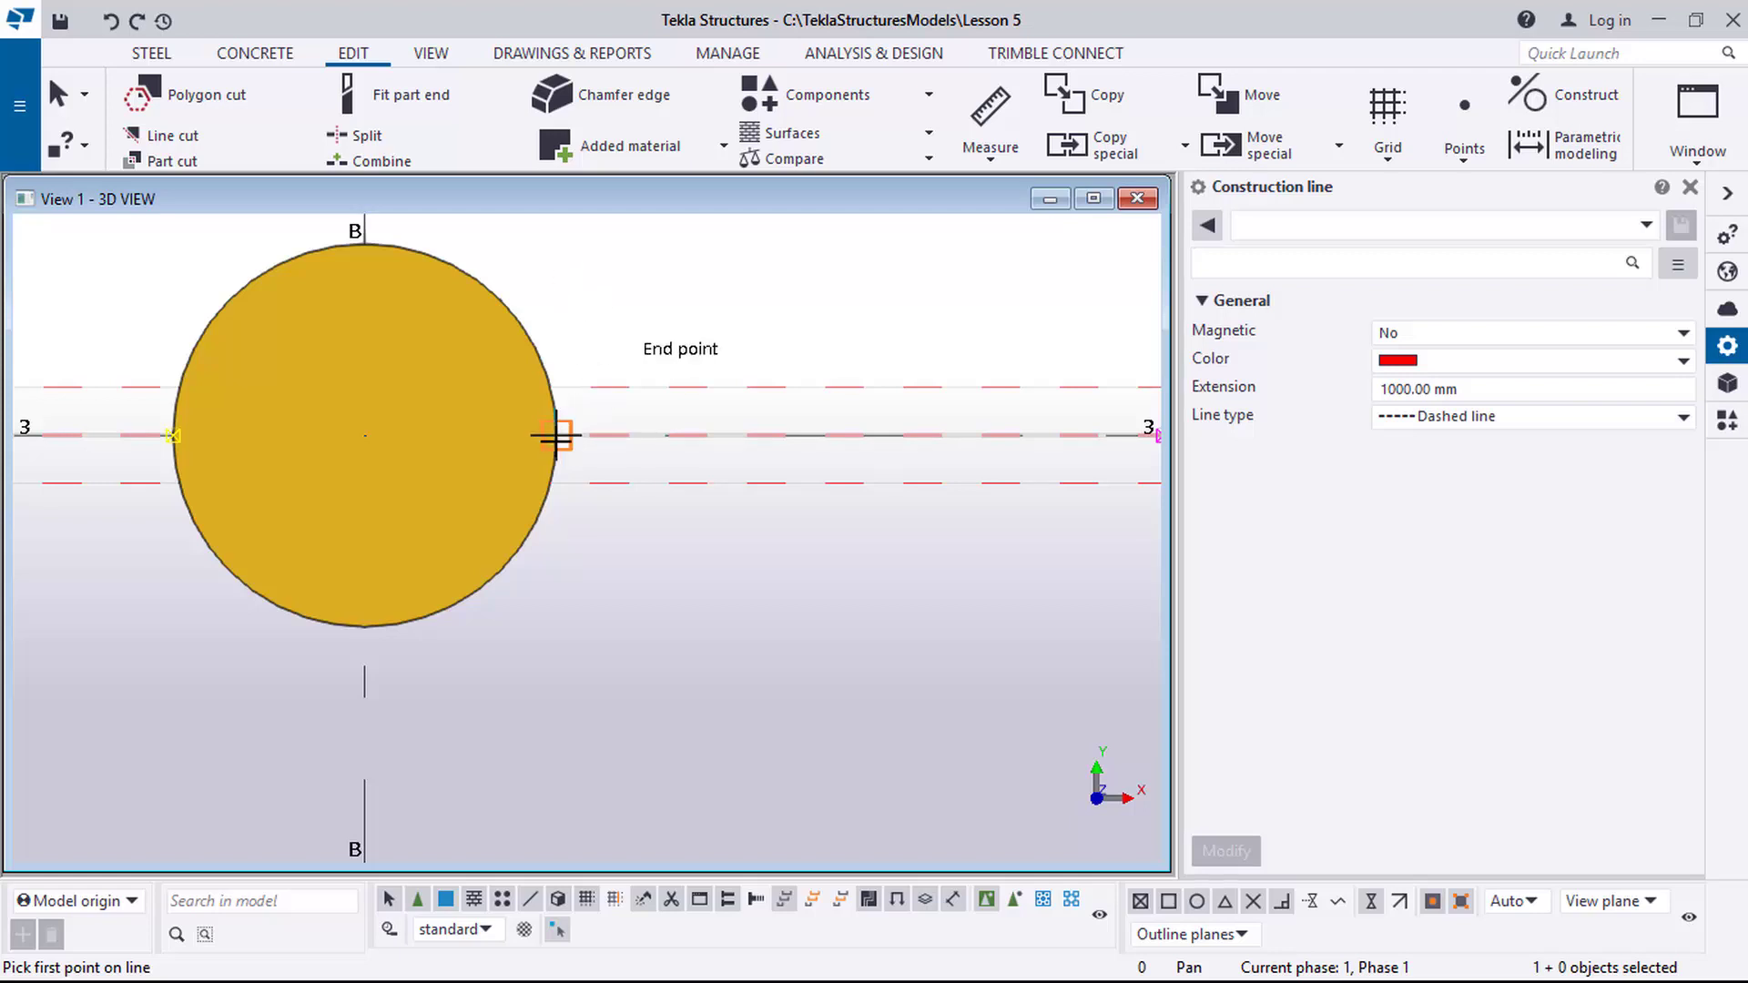
pyautogui.click(557, 435)
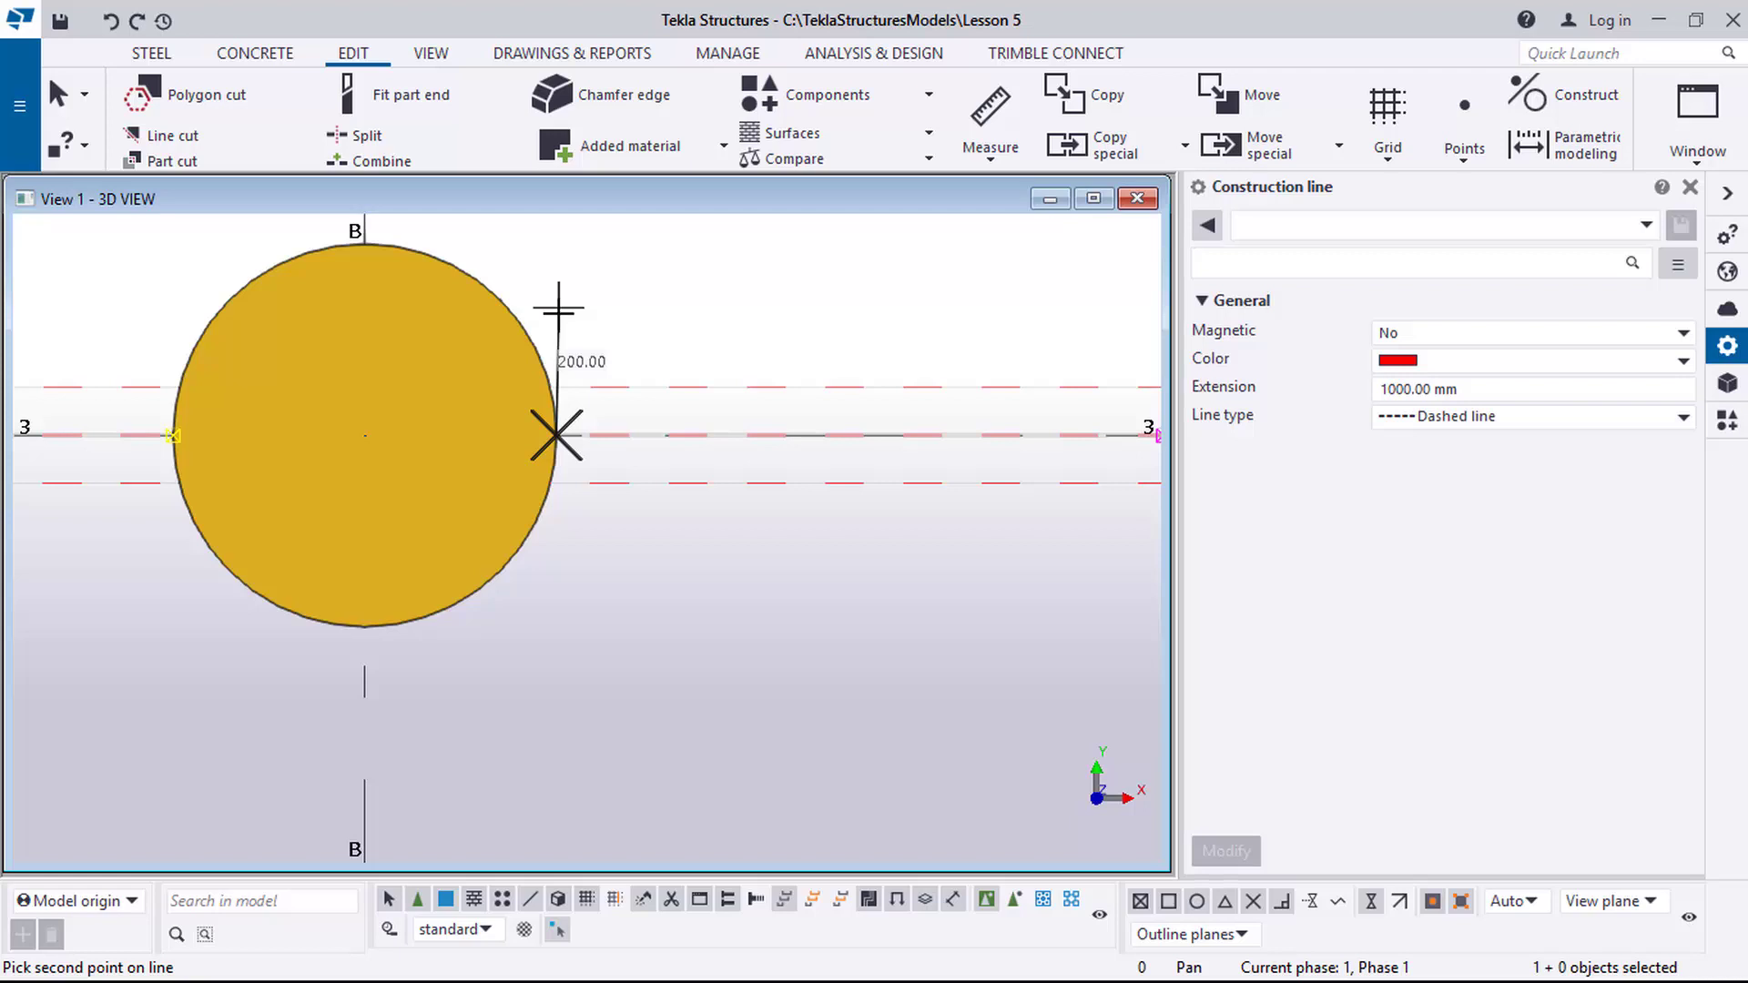
pyautogui.press('Escape')
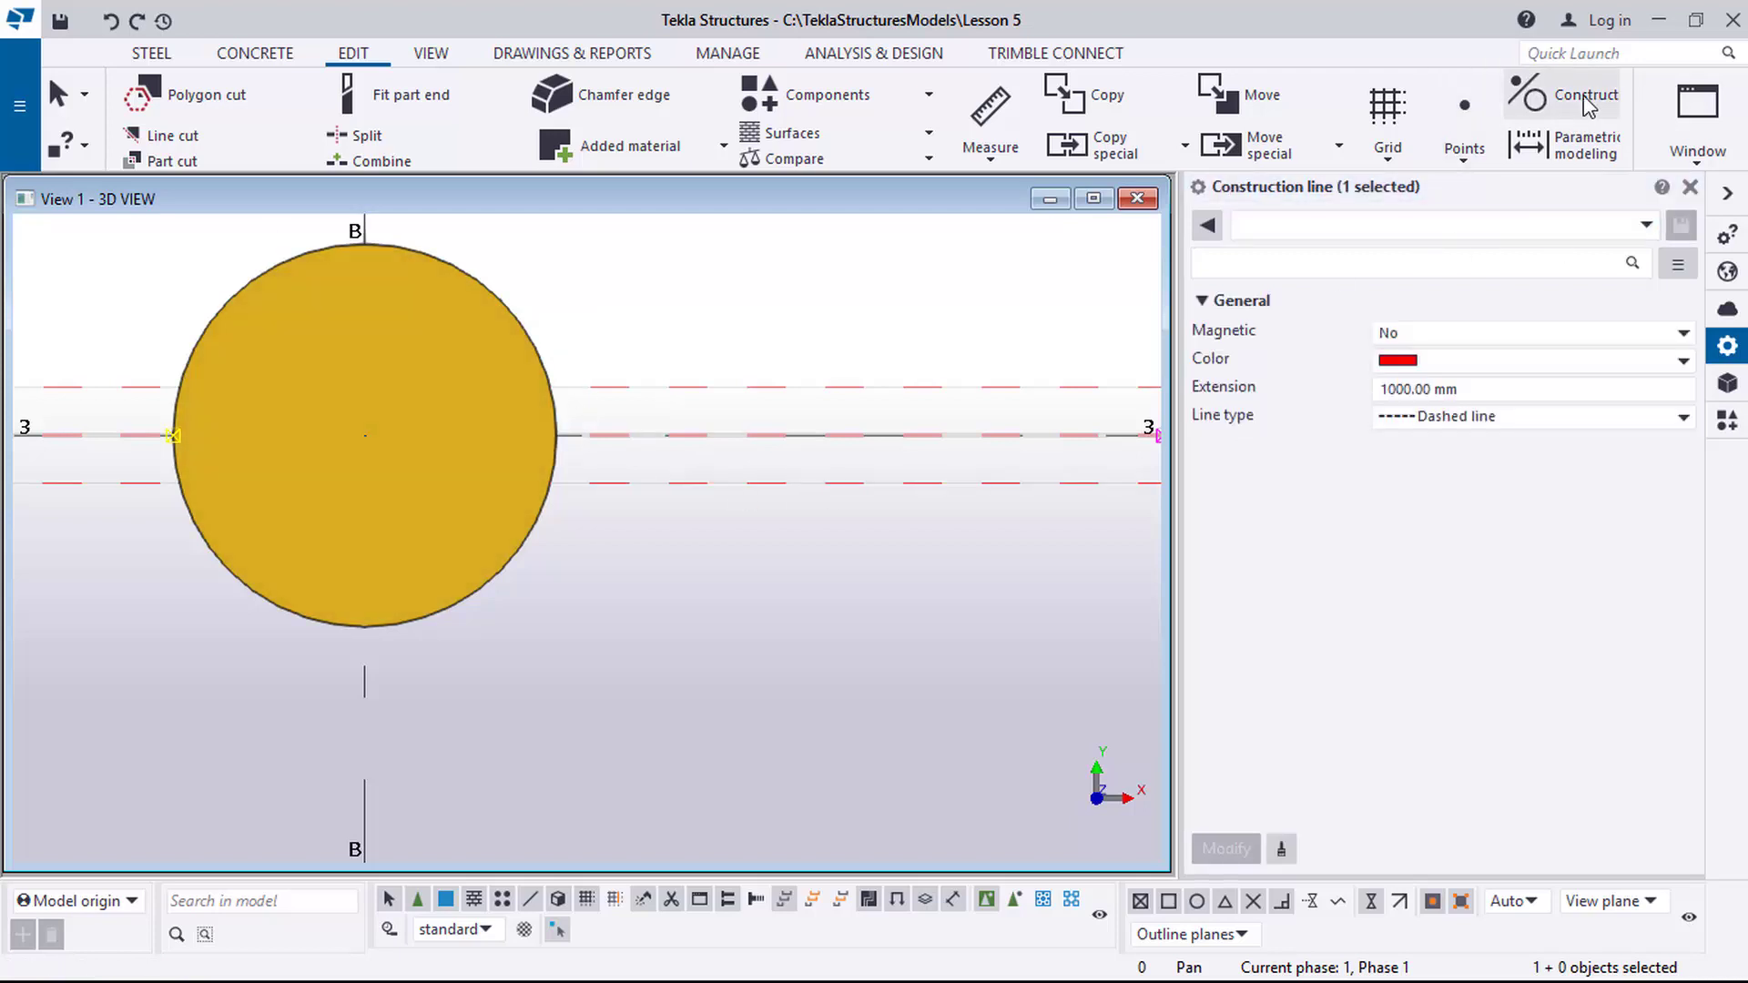
# Draw a construction line along gridline B through the column, from its upper edge to its lower edge.
pyautogui.click(1583, 95)
pyautogui.click(1566, 139)
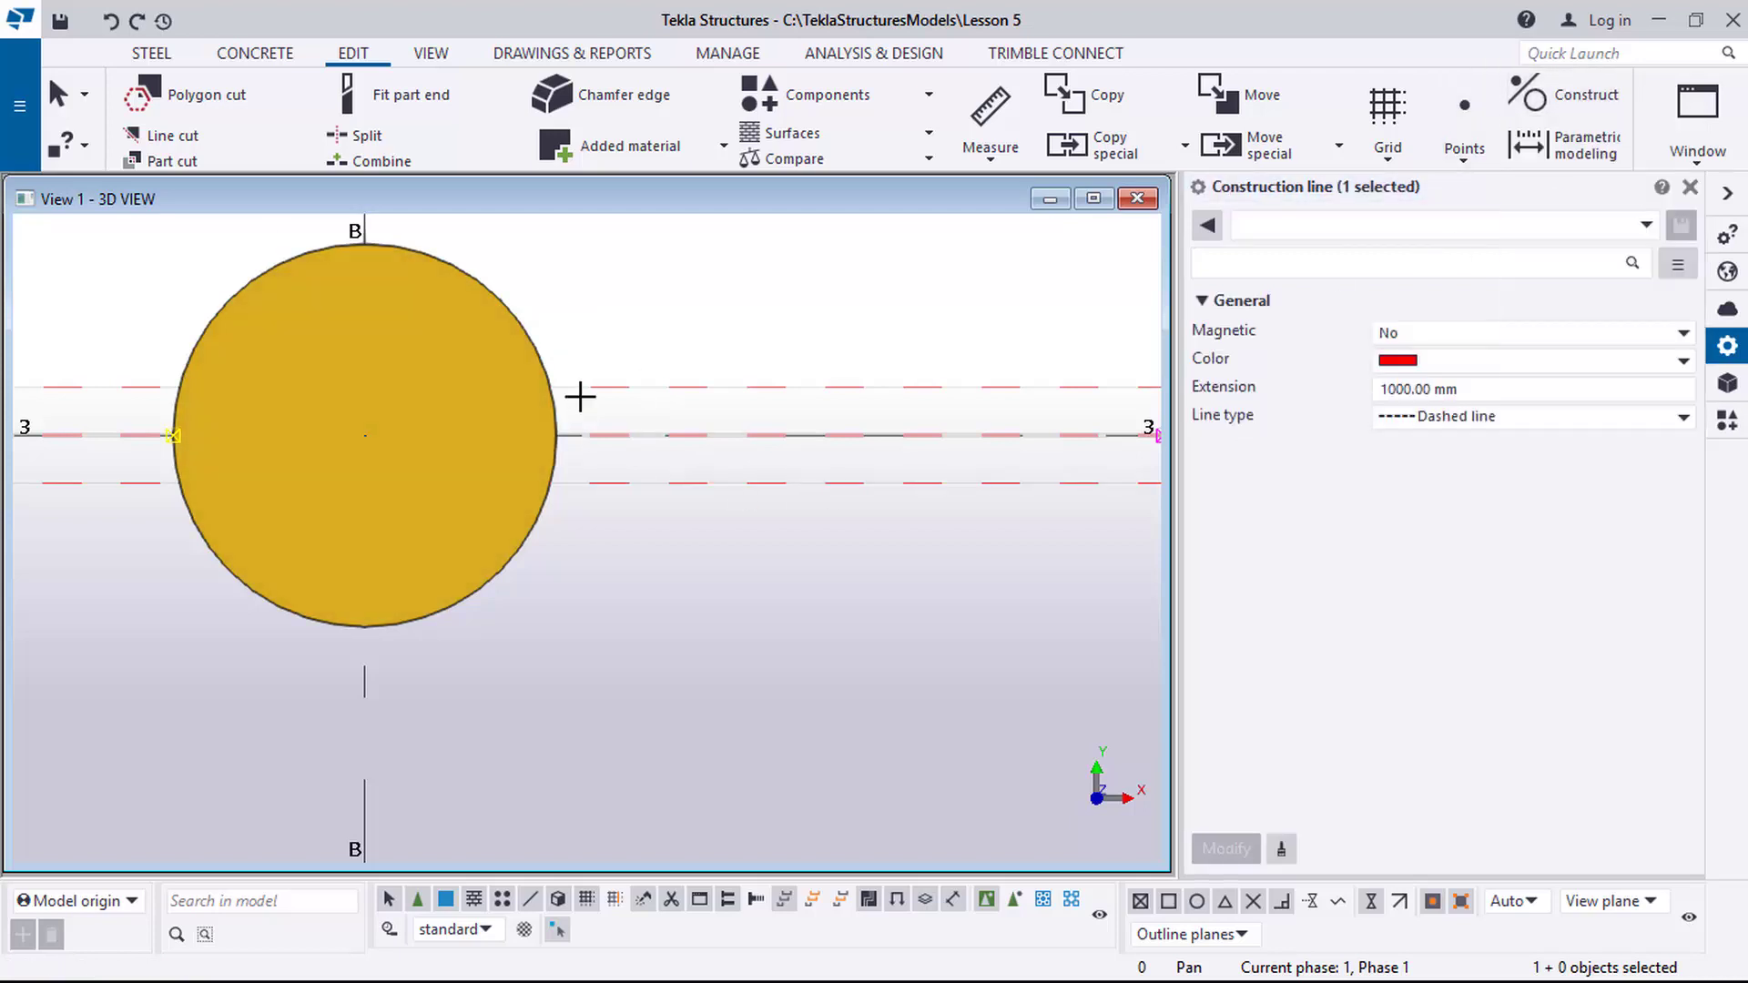
pyautogui.click(364, 243)
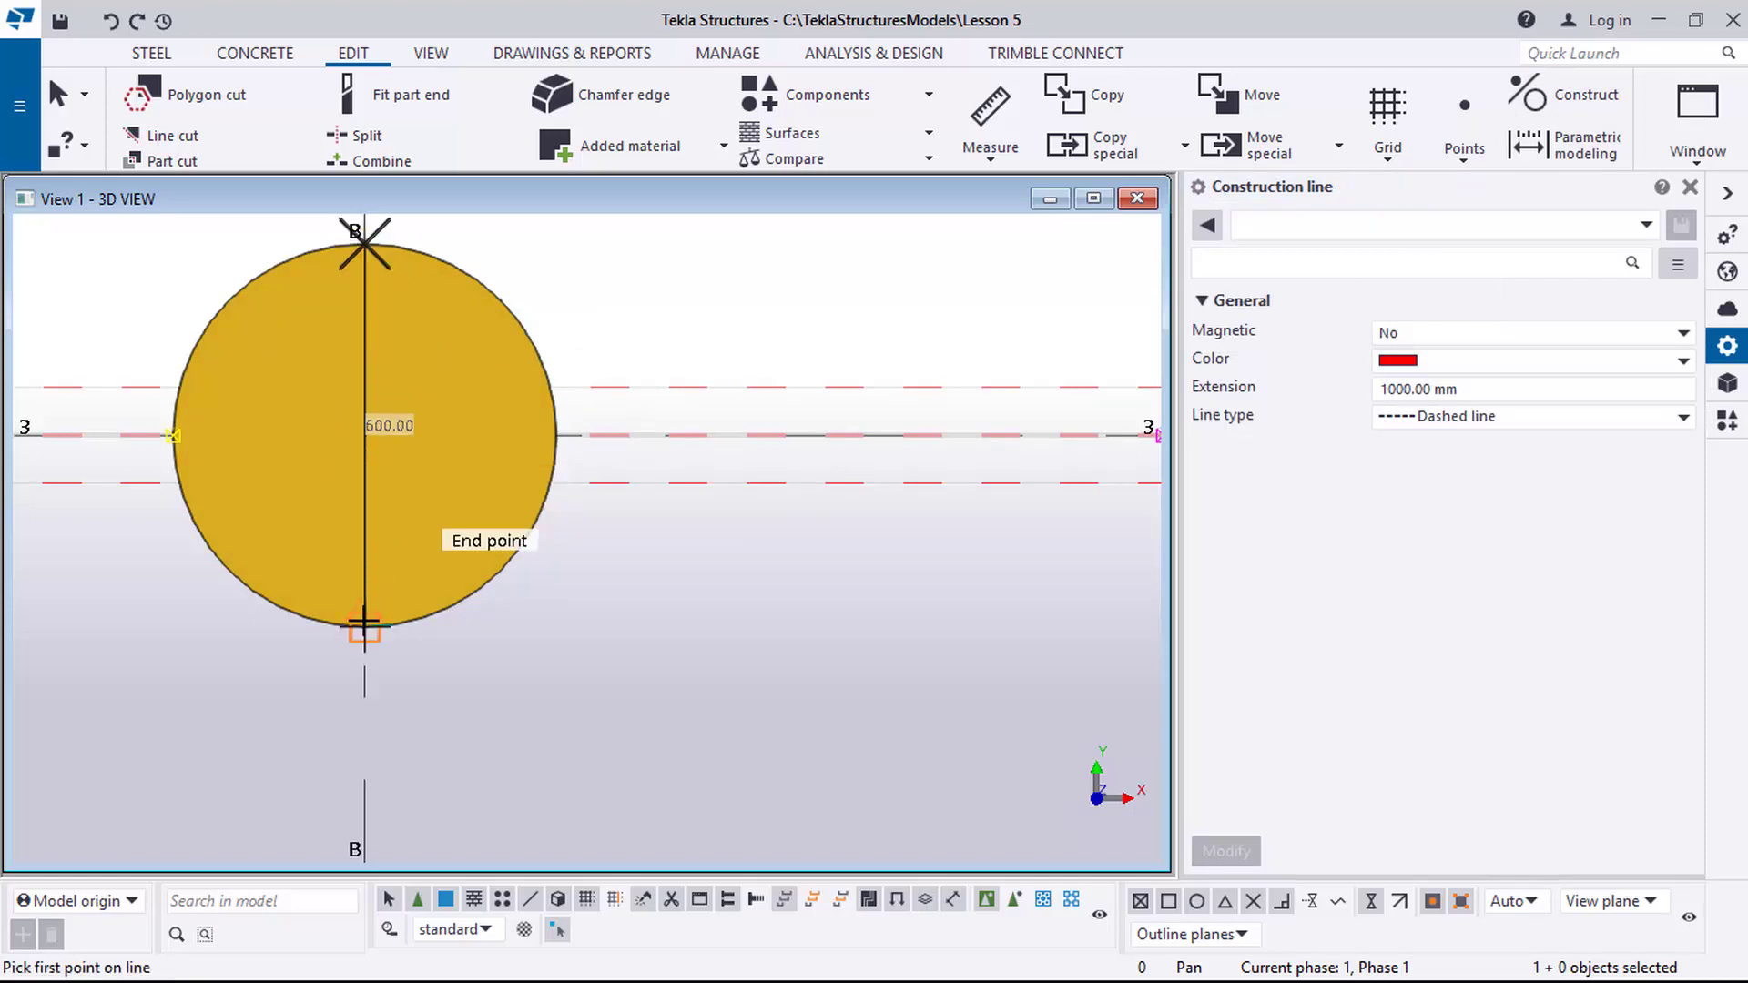
pyautogui.click(391, 654)
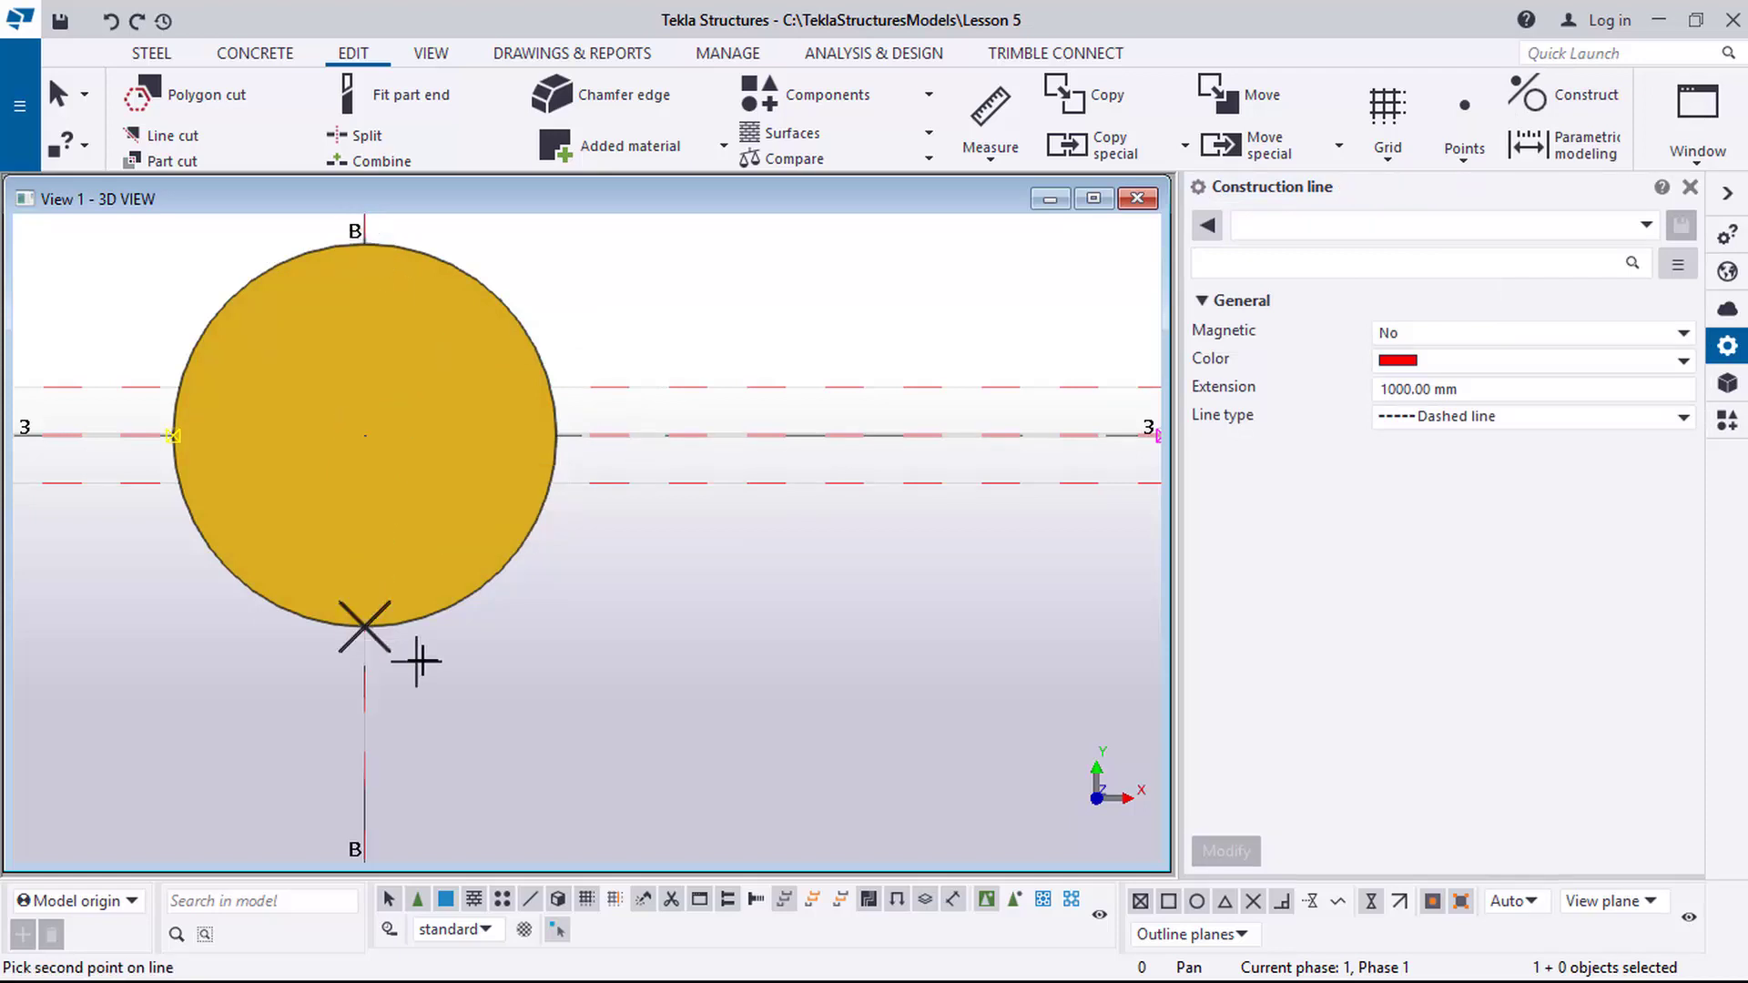
pyautogui.press('Escape')
# Delete the construction line on gridline B.
pyautogui.click(364, 615)
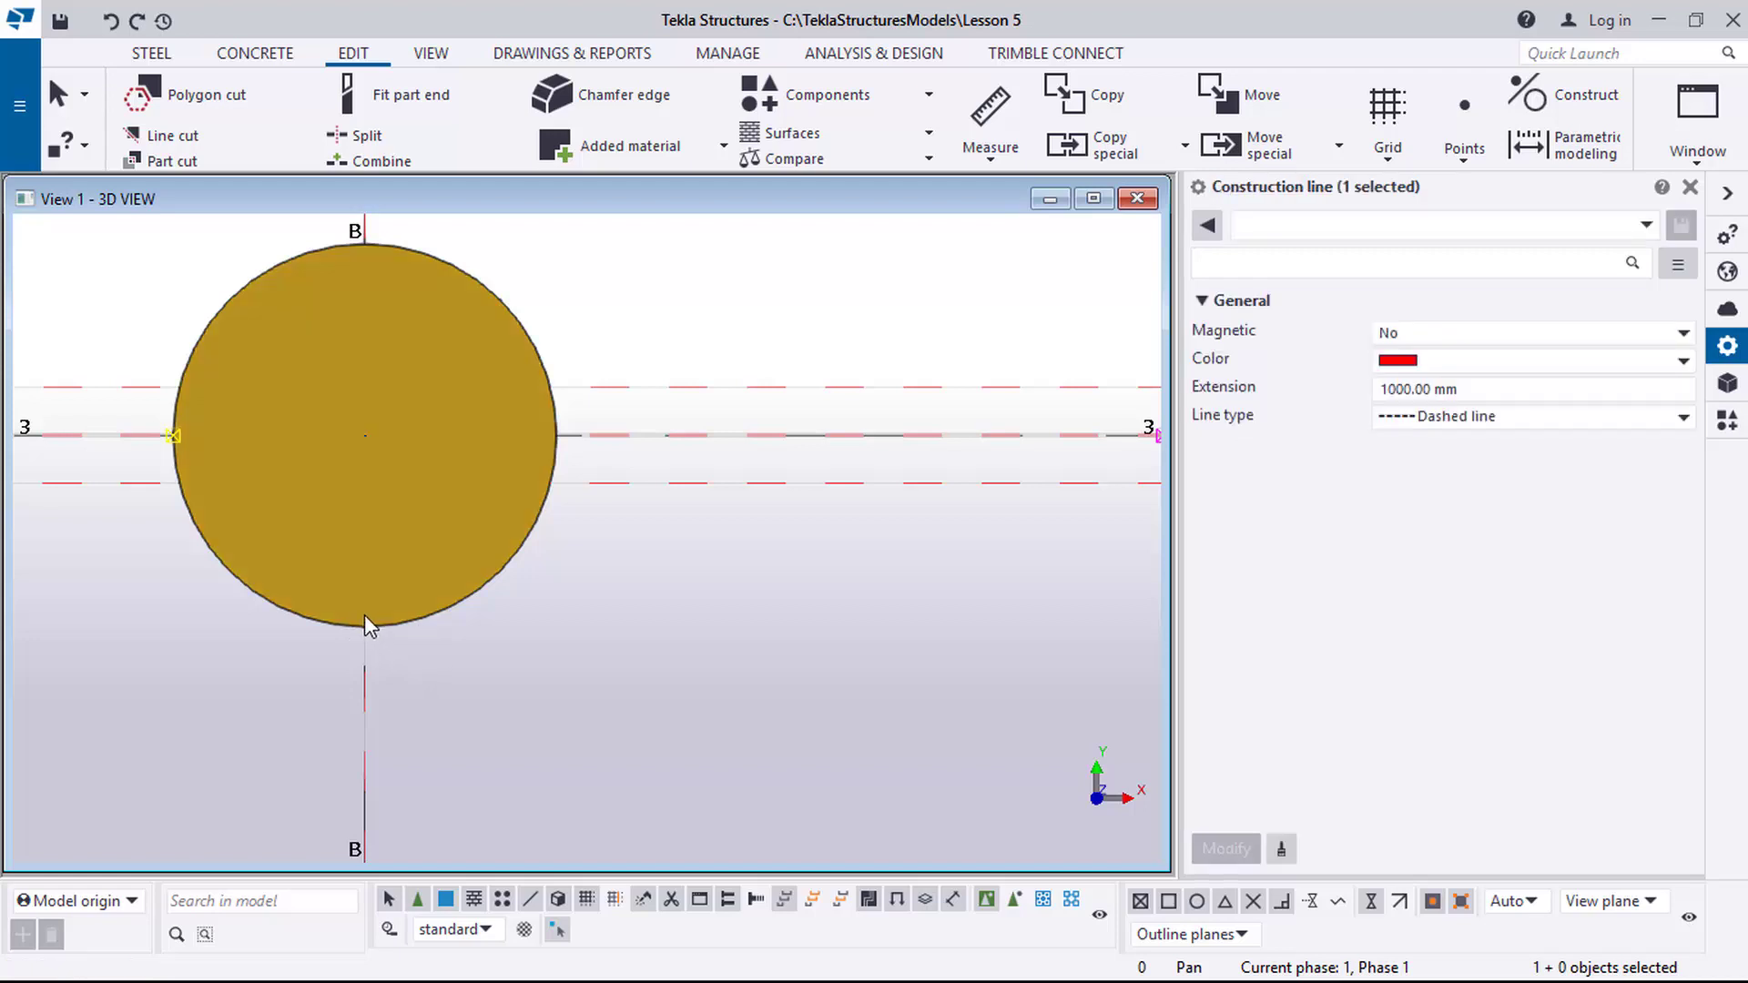
pyautogui.scroll(3, 375, 621)
pyautogui.scroll(2, 376, 622)
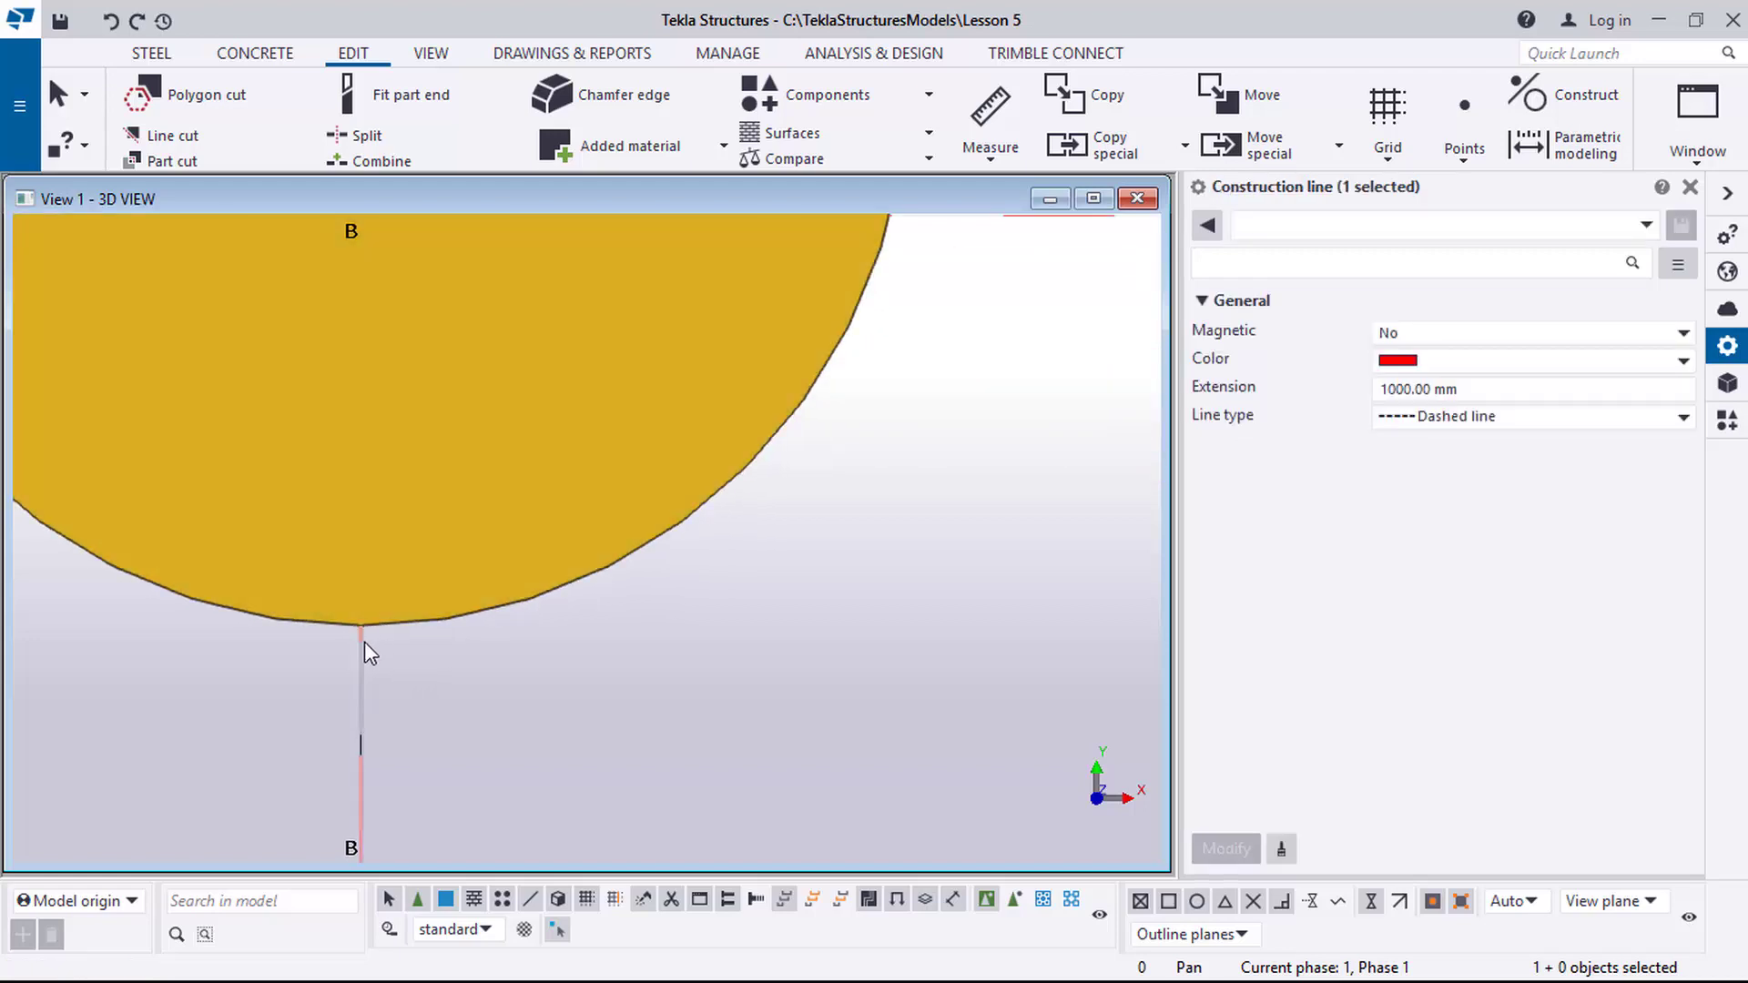
pyautogui.scroll(-5, 492, 673)
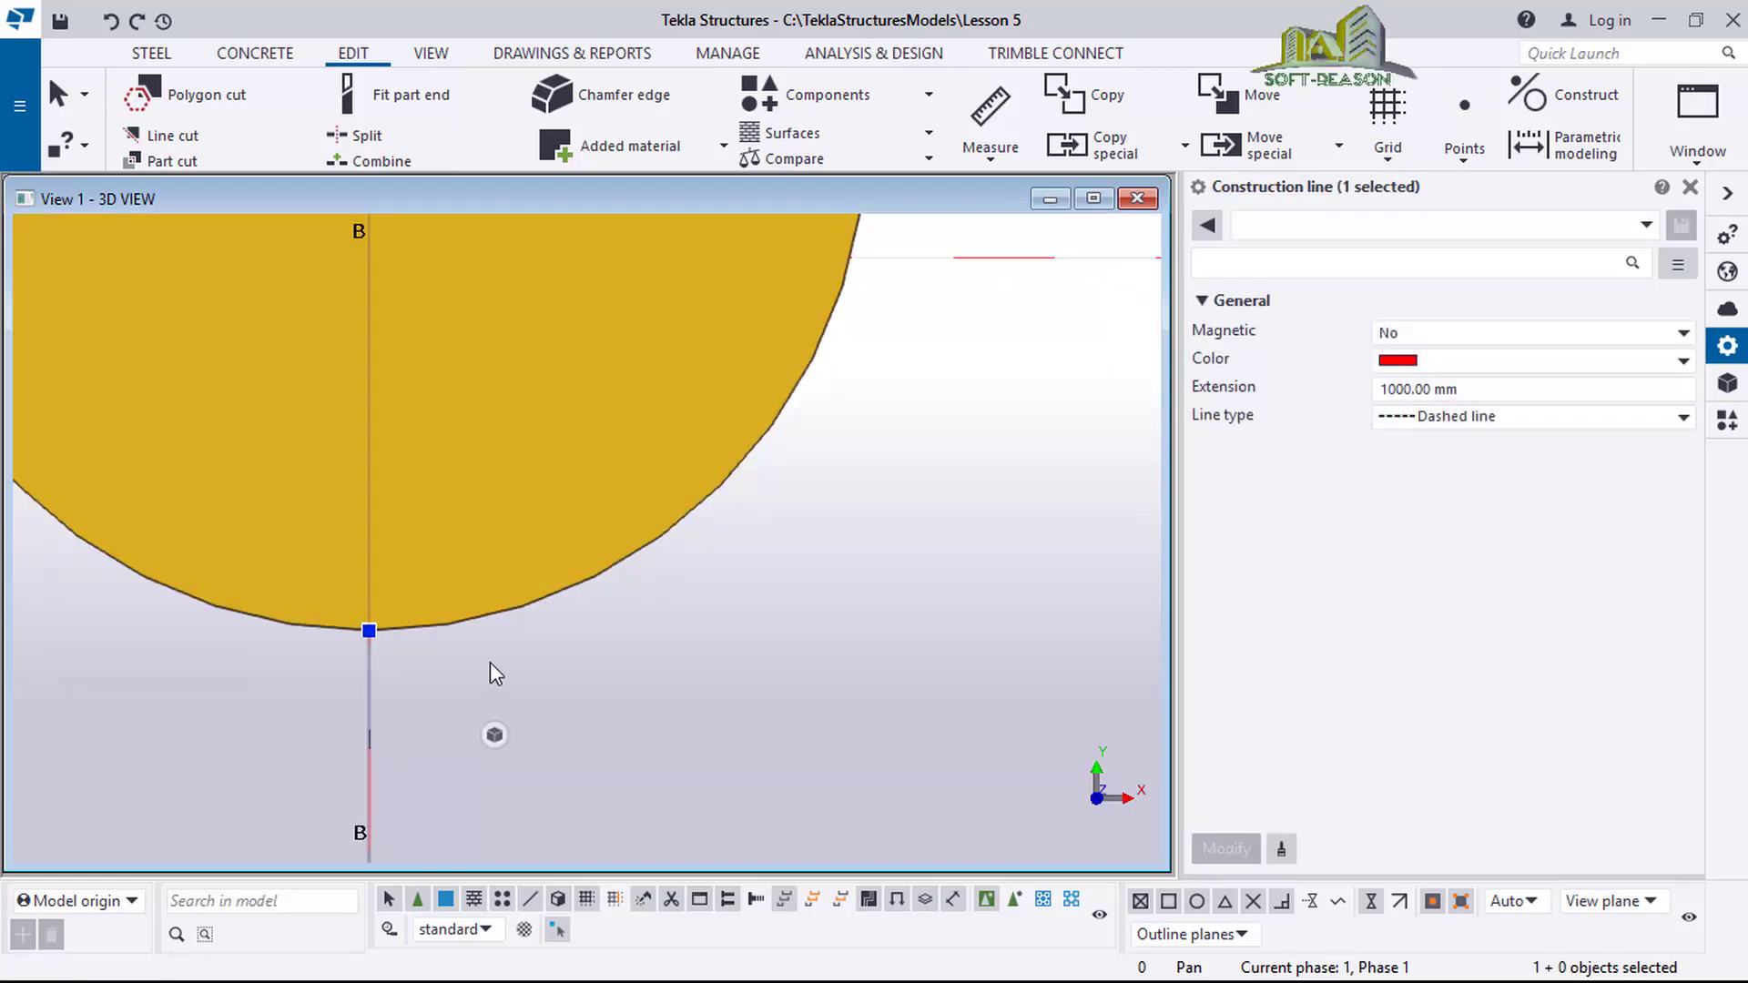
pyautogui.scroll(-2, 505, 665)
pyautogui.scroll(2, 551, 660)
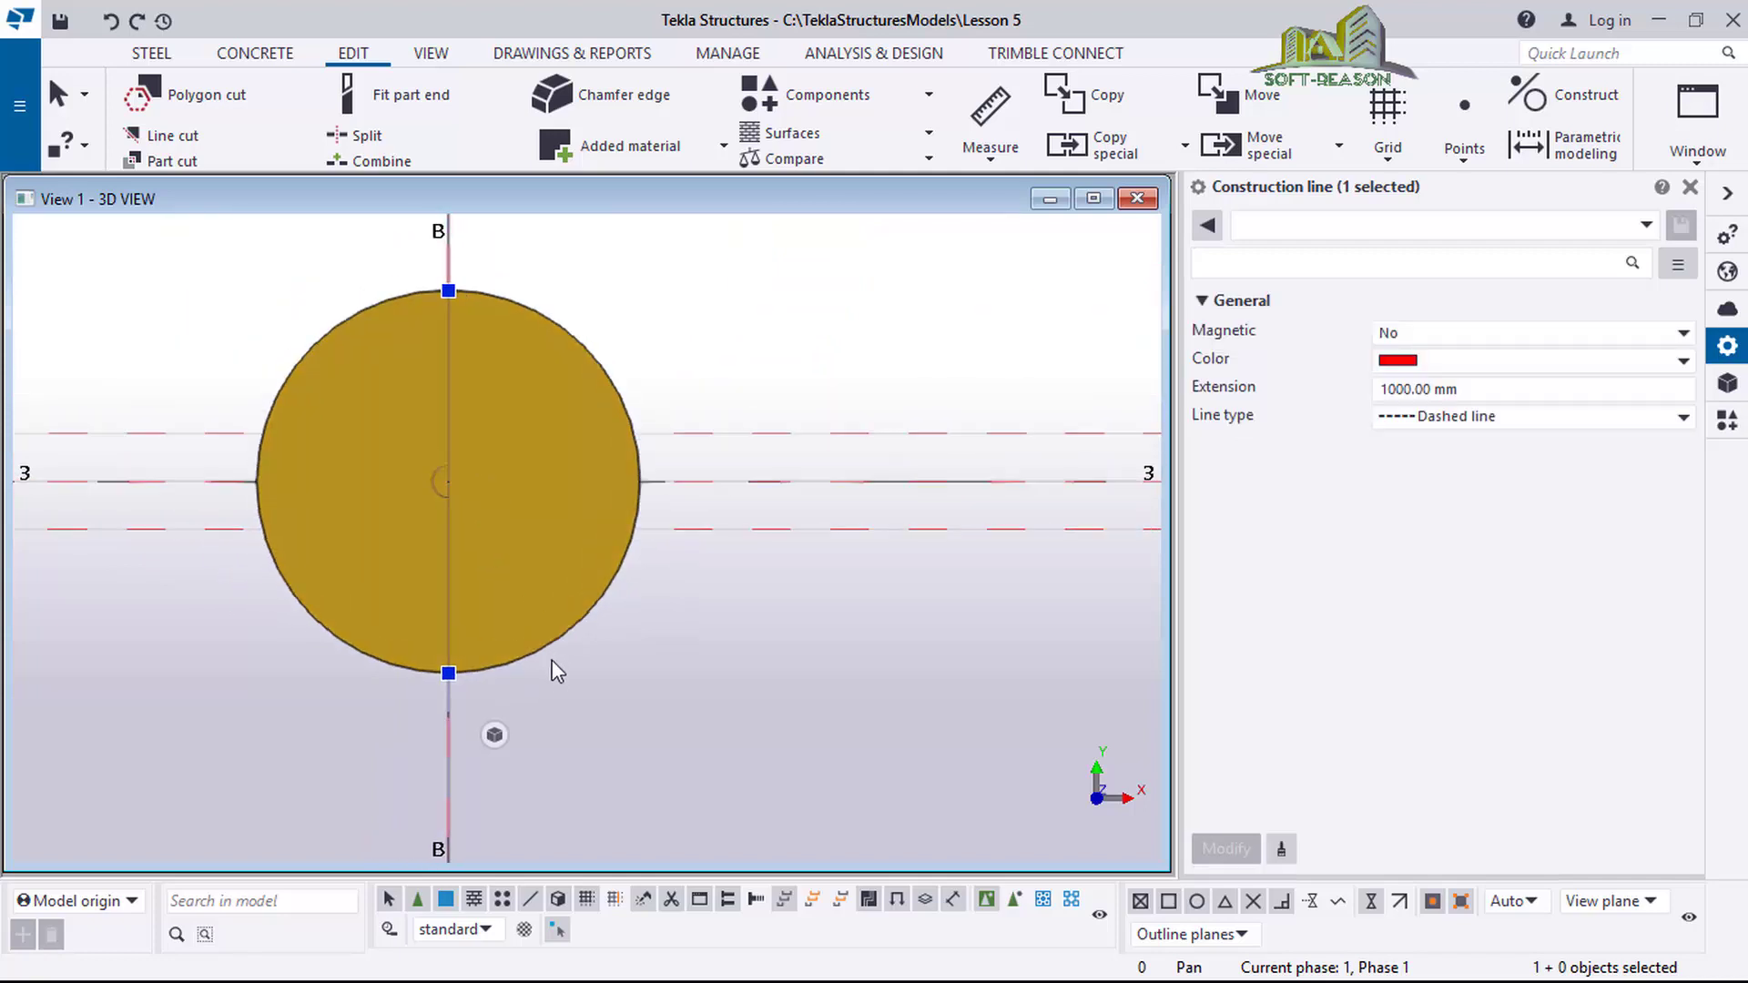
pyautogui.click(597, 622)
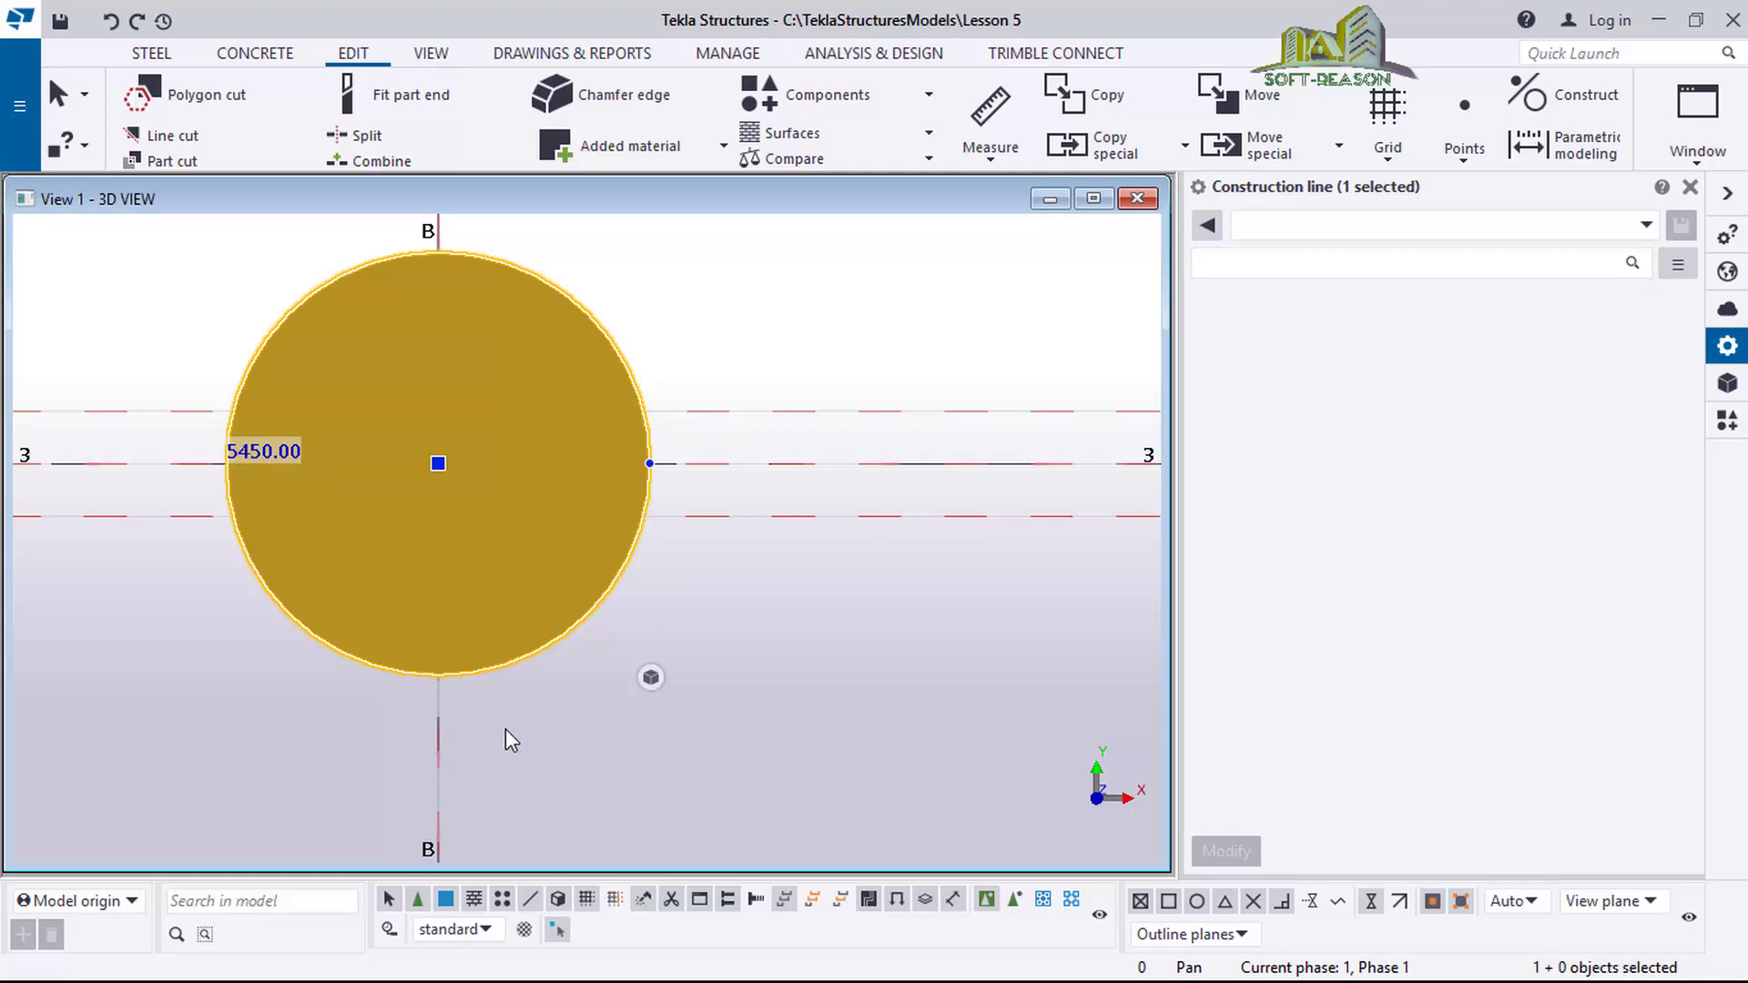
pyautogui.click(457, 703)
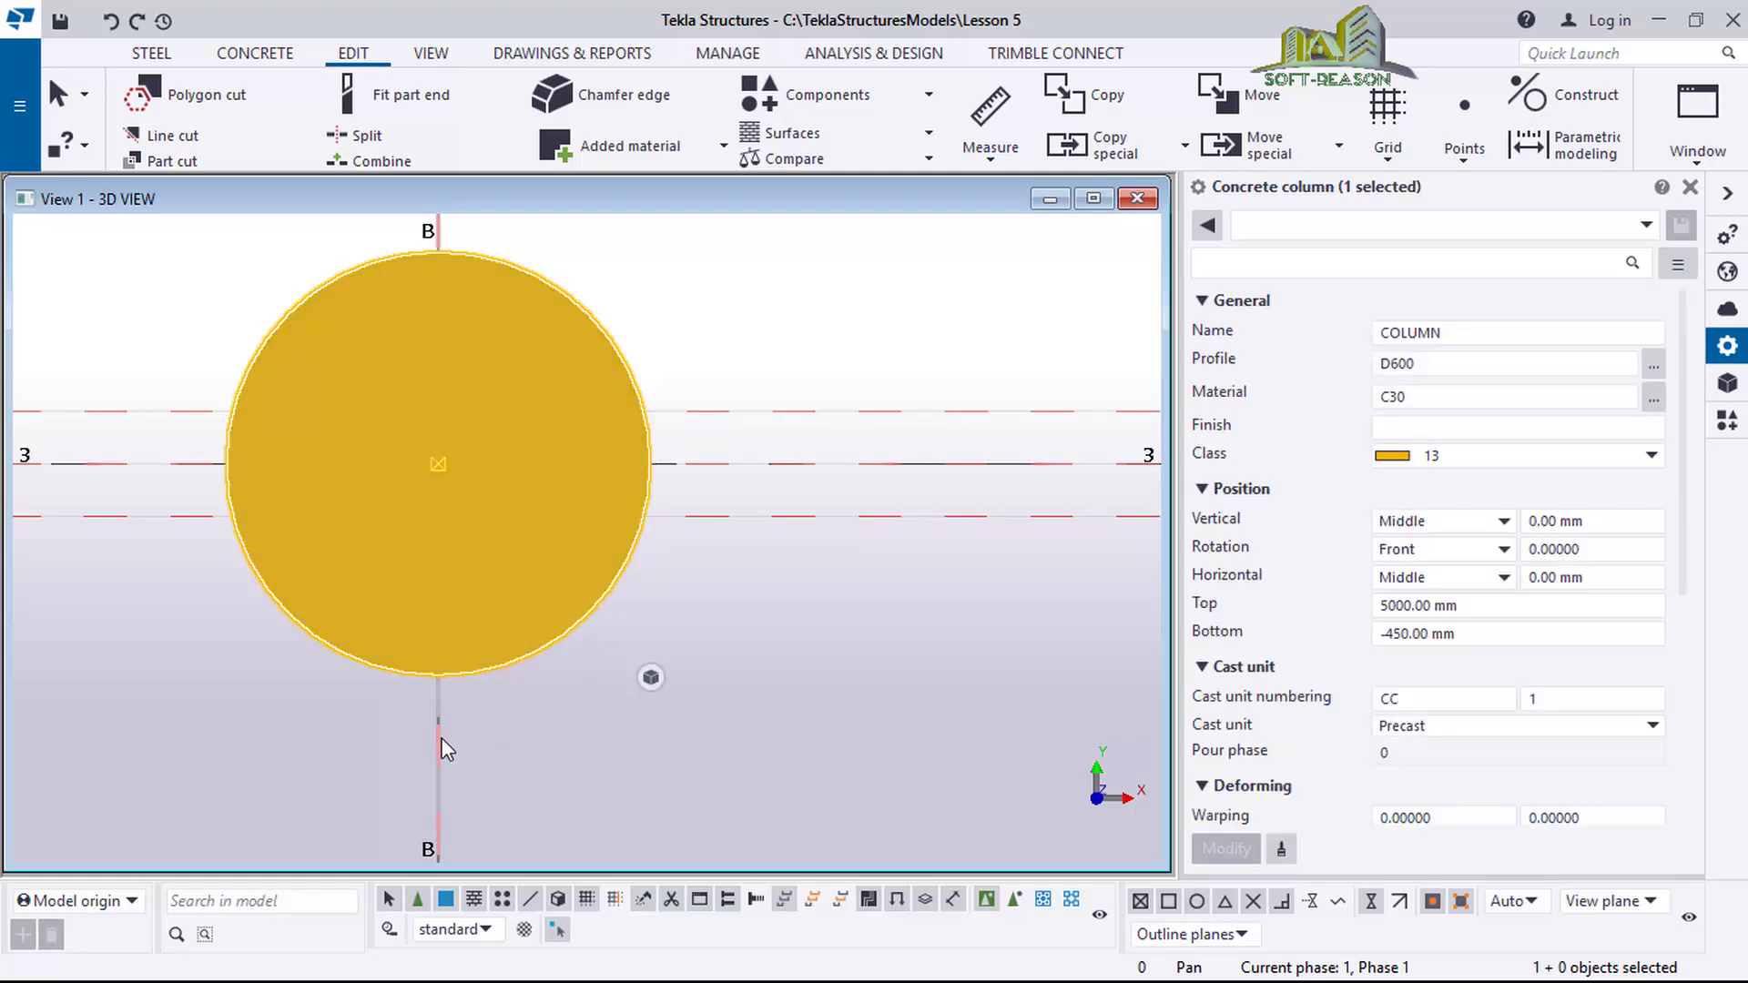
pyautogui.click(446, 749)
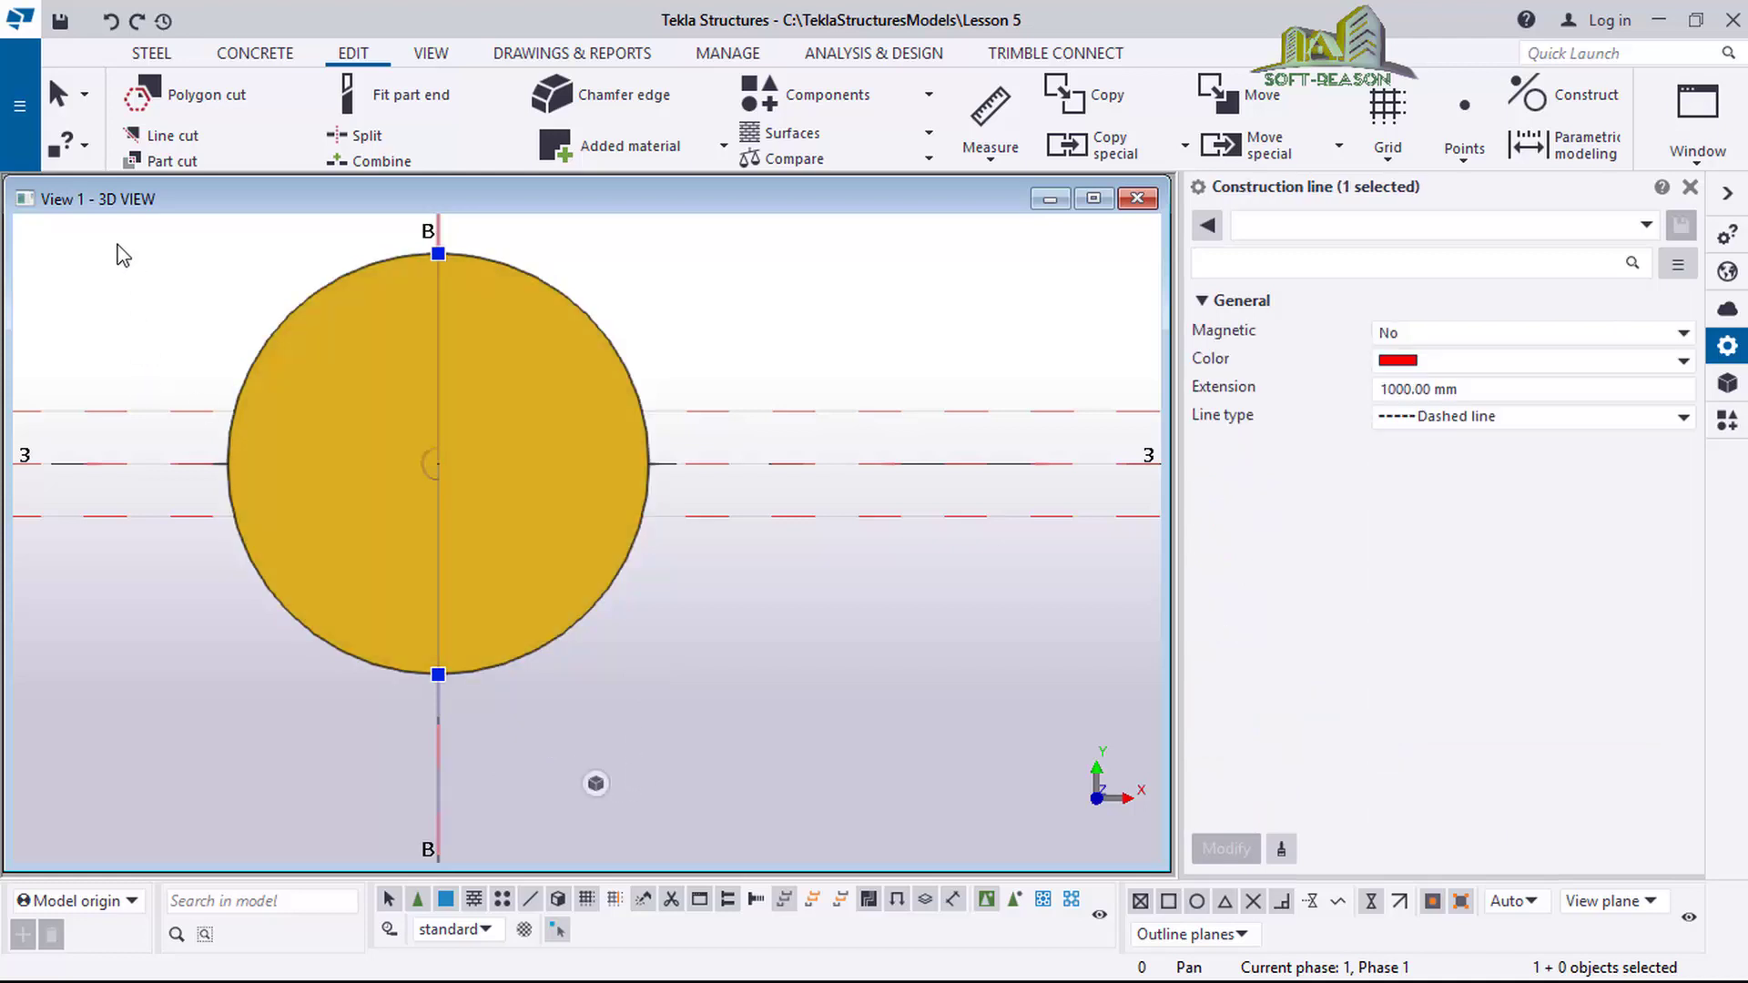
pyautogui.rightClick(738, 312)
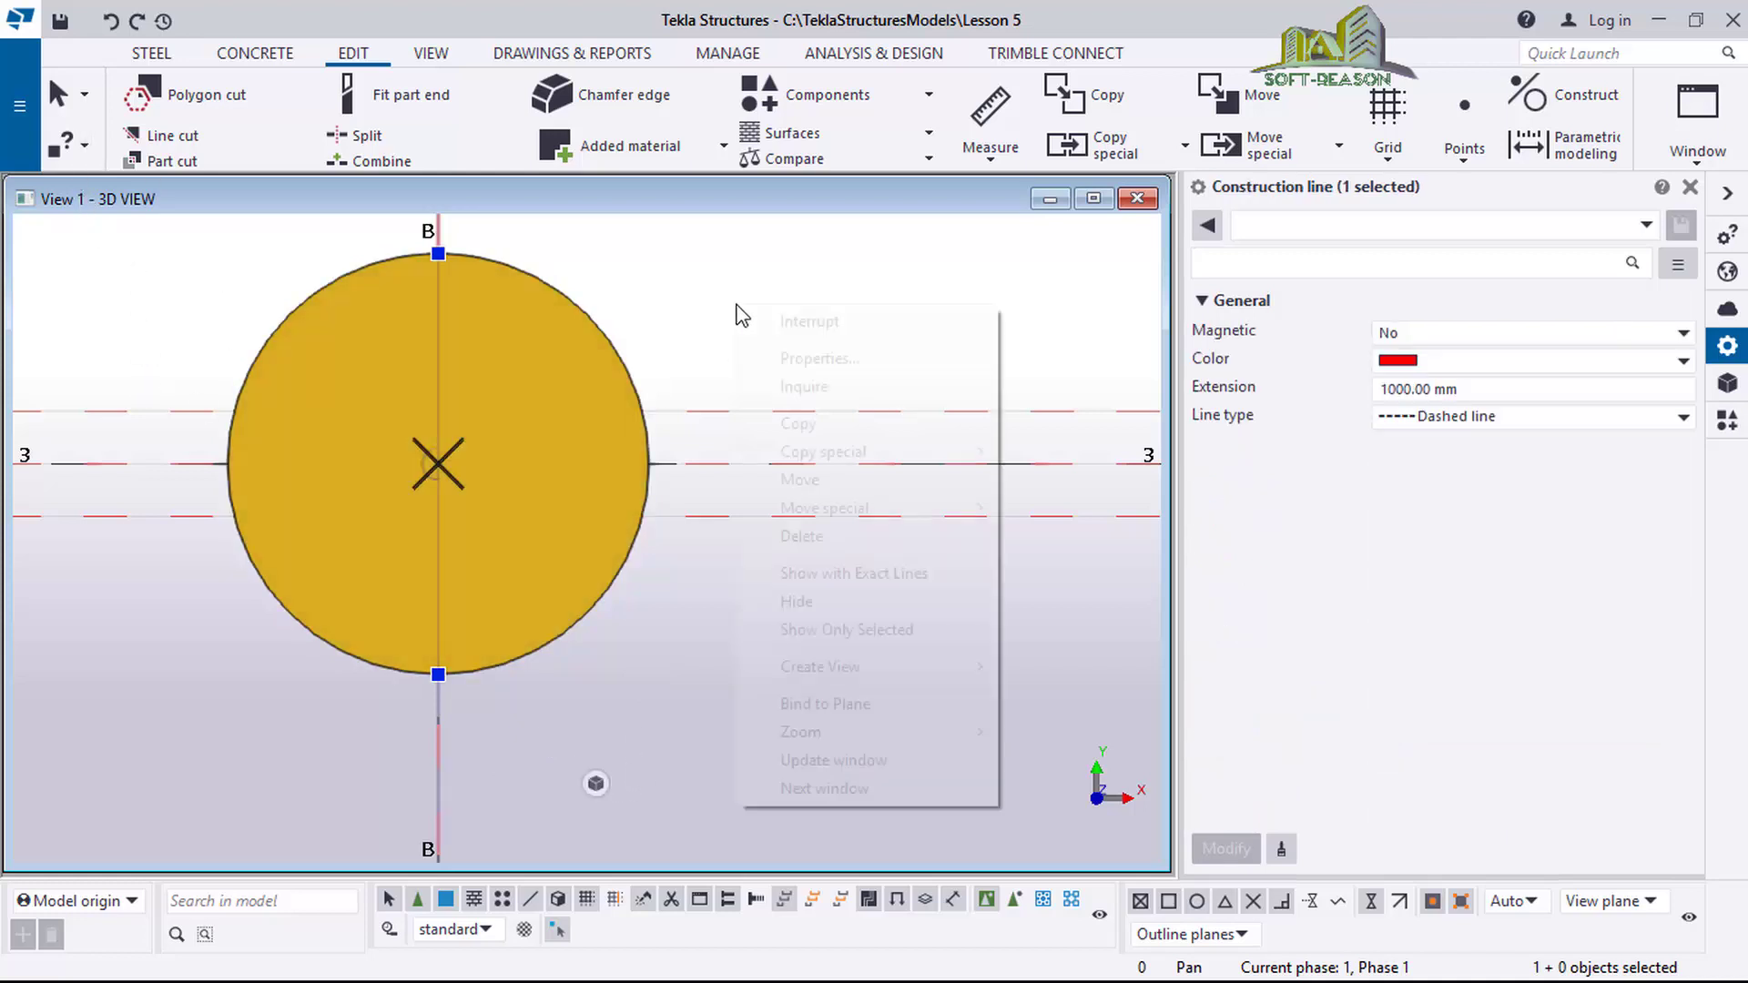
pyautogui.click(804, 537)
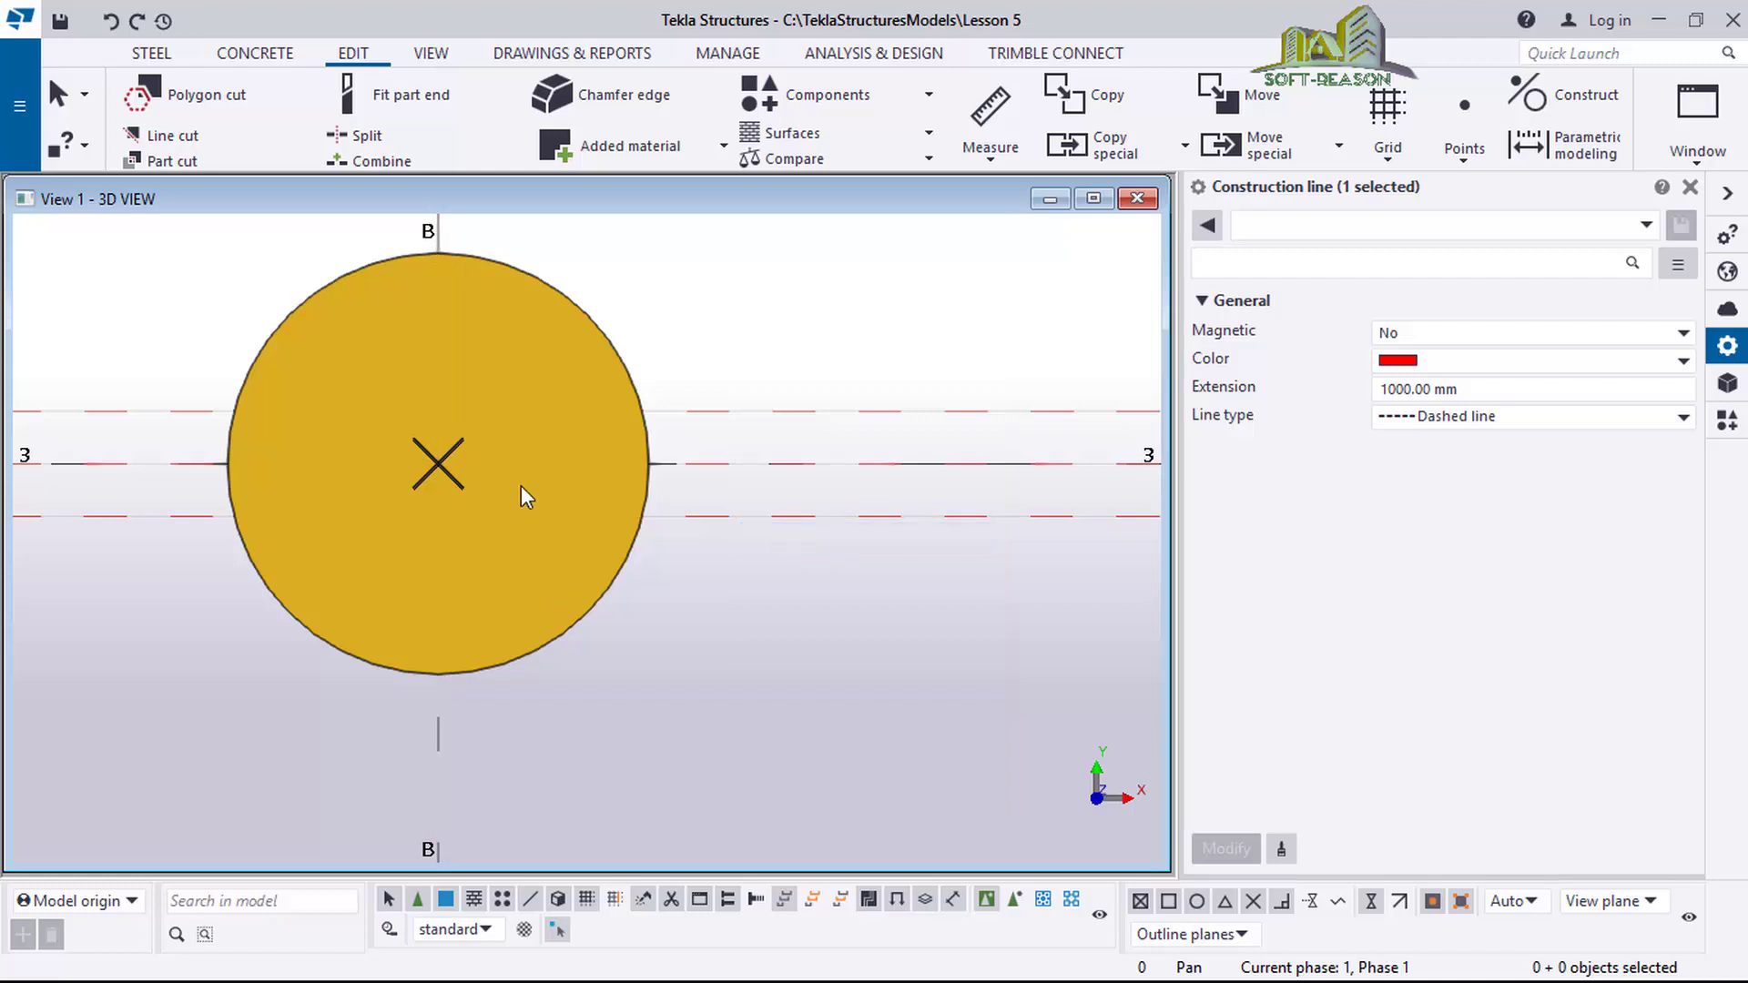
# Draw a 100 mm construction line in the positive Y direction, tangent to the column from its positive-X edge on gridline 3.
pyautogui.click(1580, 102)
pyautogui.click(1584, 146)
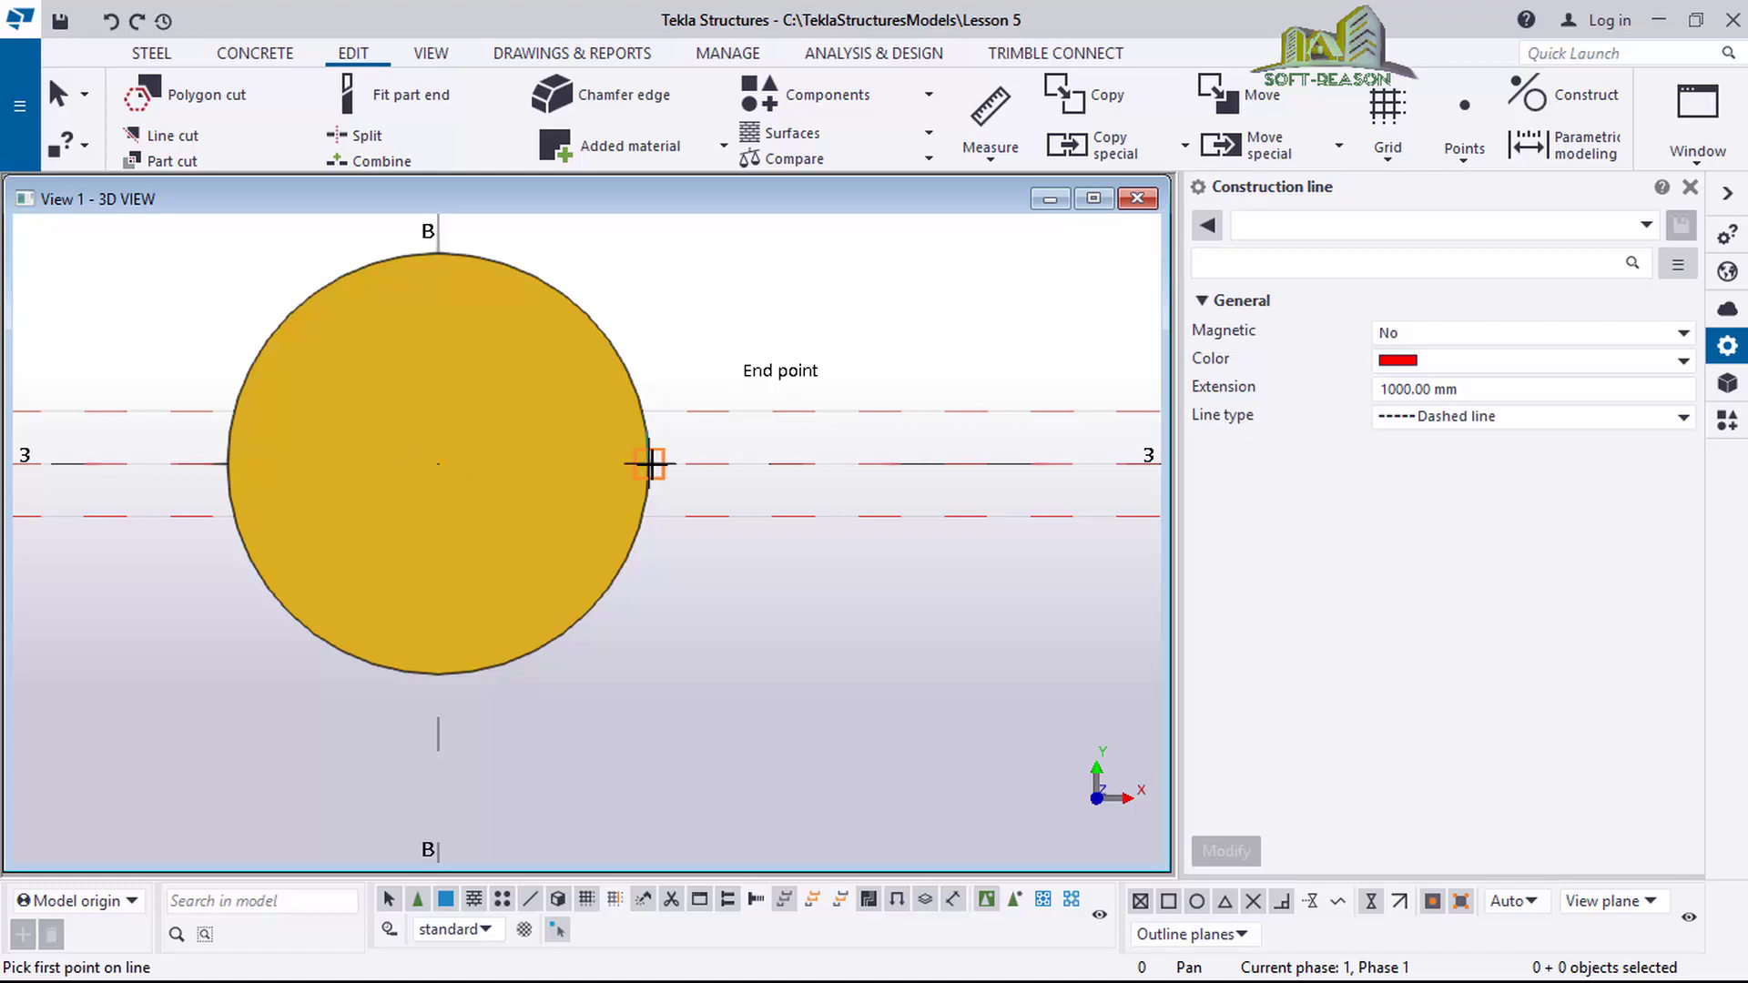
pyautogui.click(650, 464)
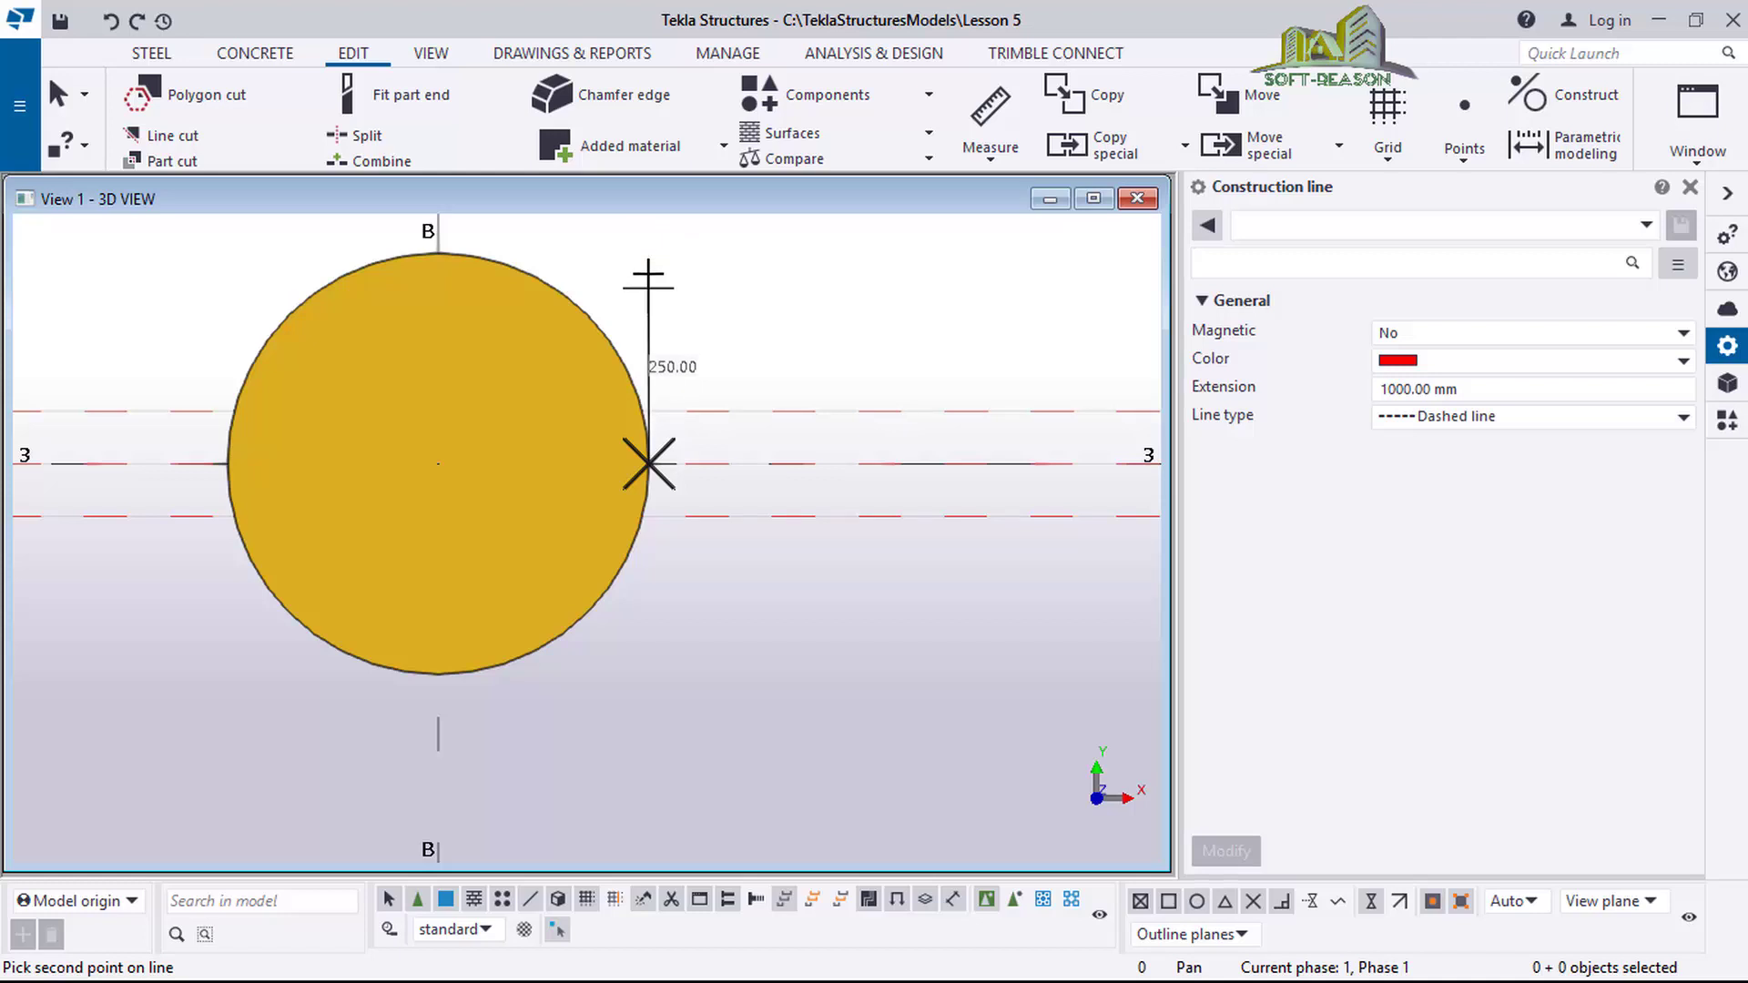
pyautogui.write('199')
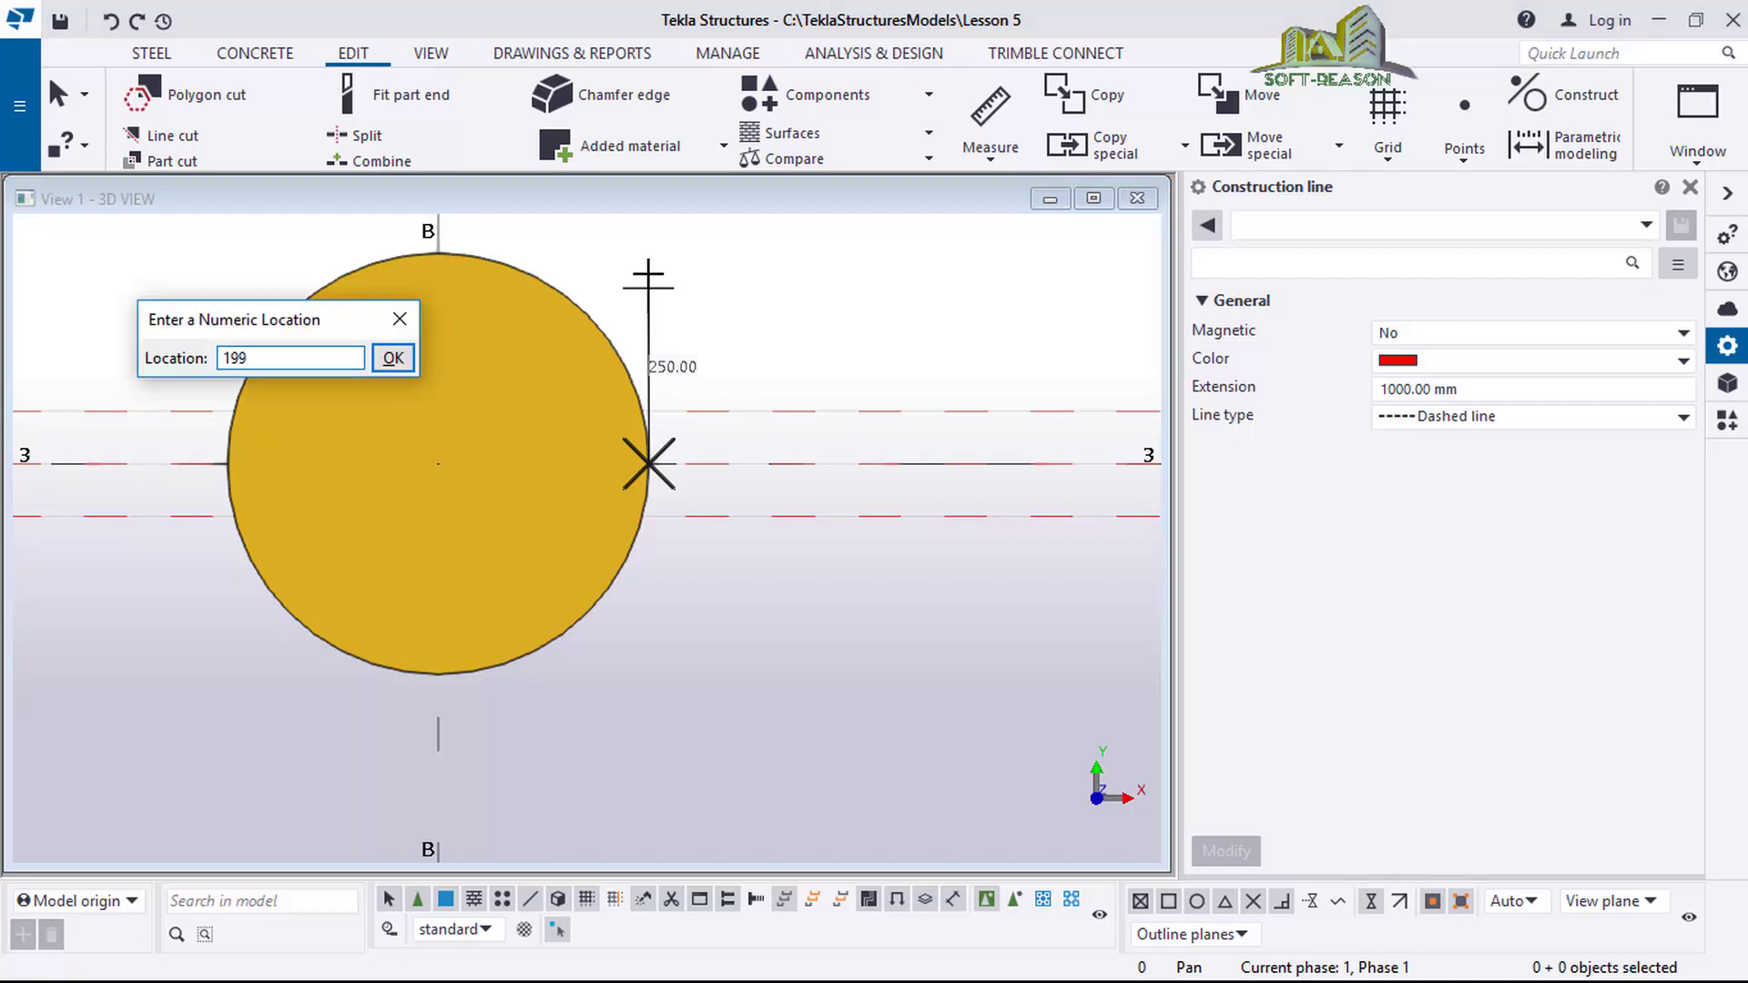
pyautogui.press('BackSpace')
pyautogui.press('BackSpace')
pyautogui.write('00')
pyautogui.press('Return')
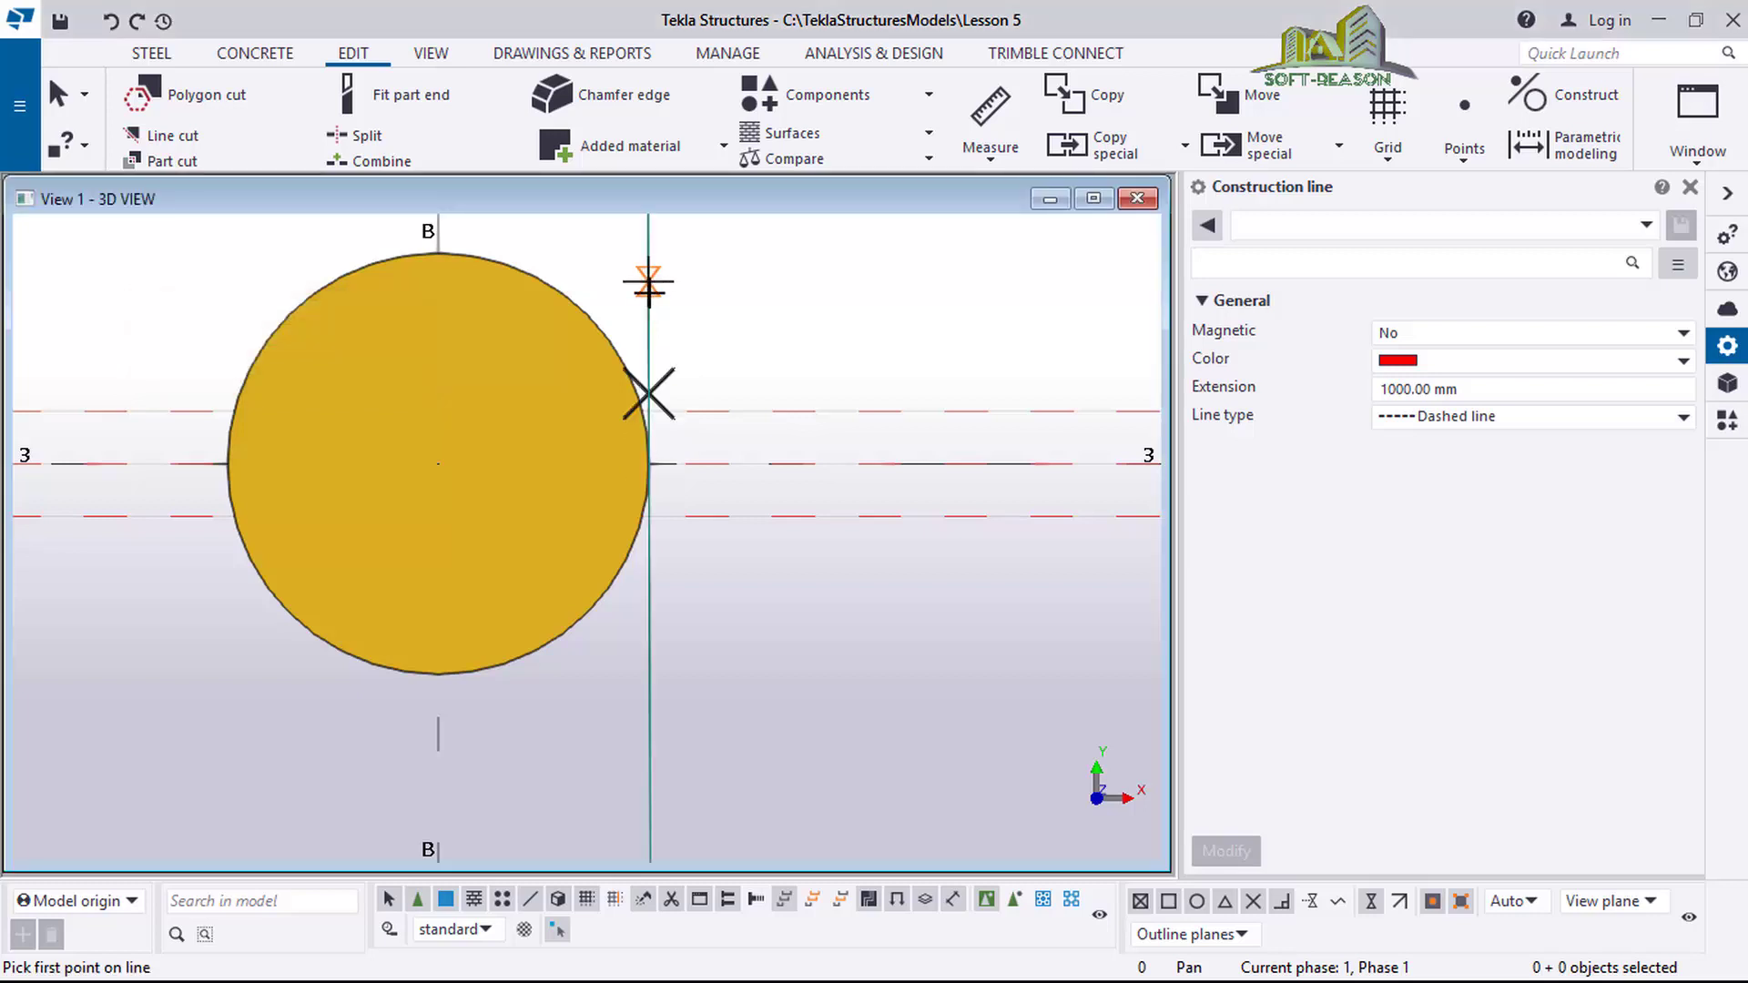
pyautogui.scroll(-1, 732, 647)
pyautogui.press('Escape')
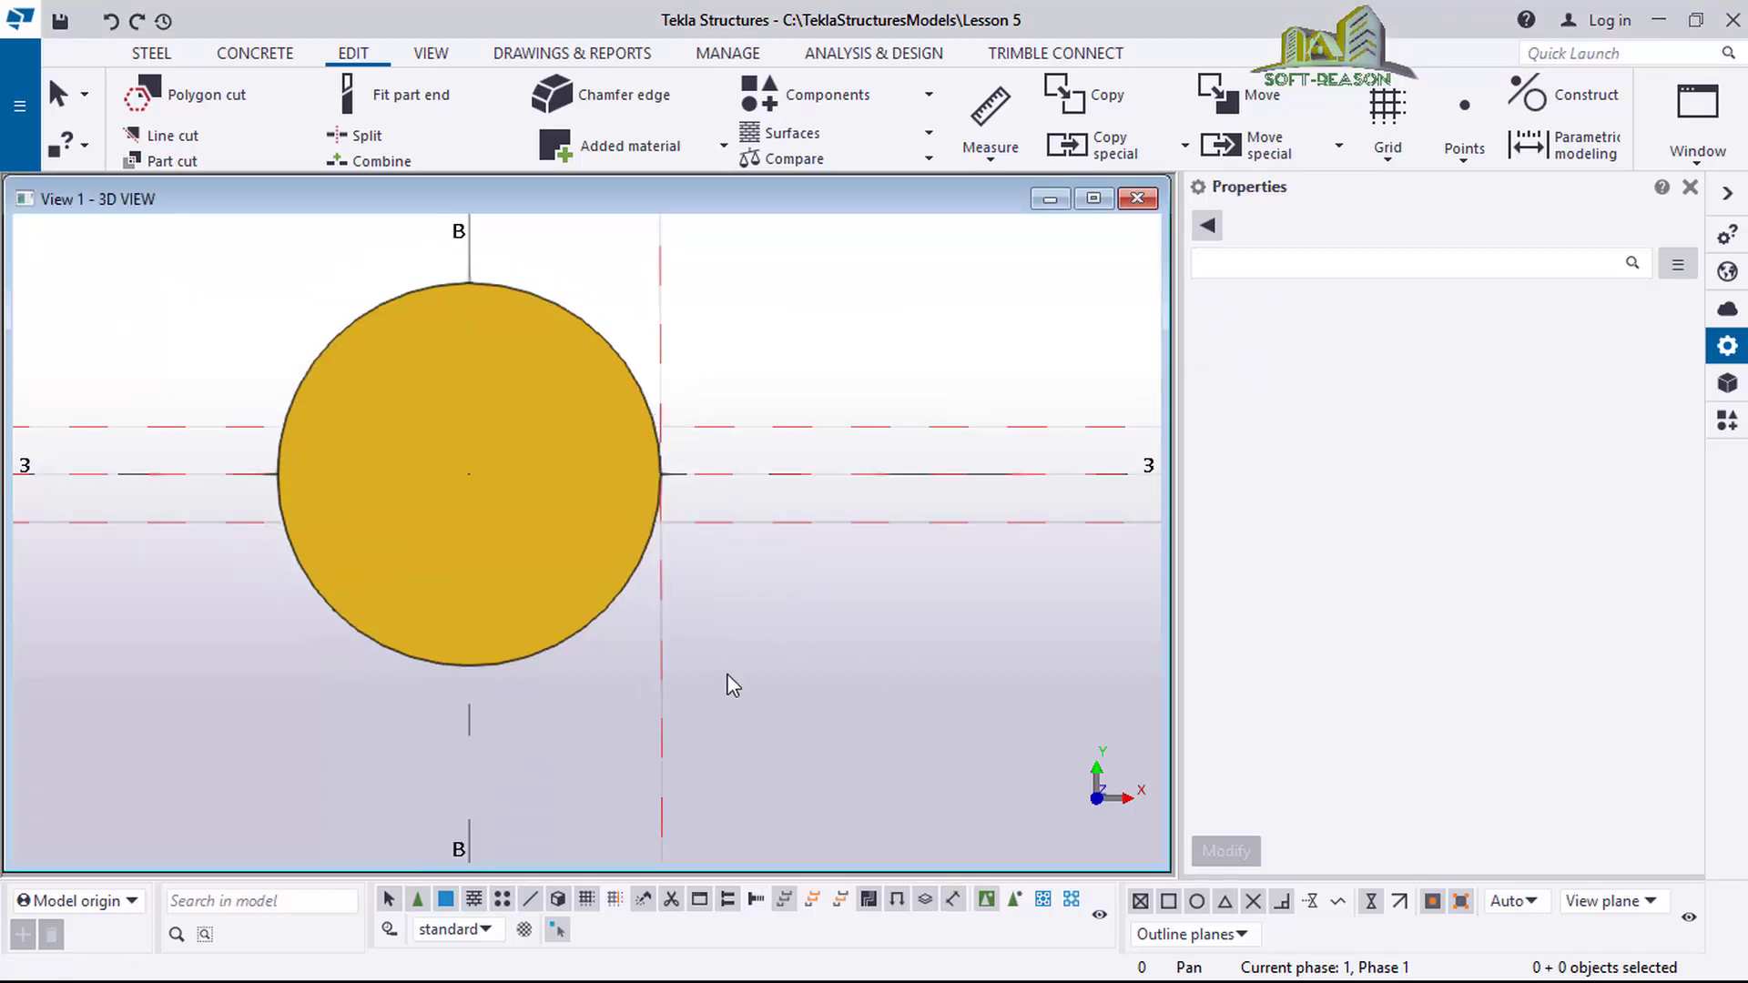
# Copy the construction line tangent to the column linearly by 800 mm in the X direction, making one copy.
pyautogui.scroll(-3, 507, 636)
pyautogui.scroll(2, 636, 526)
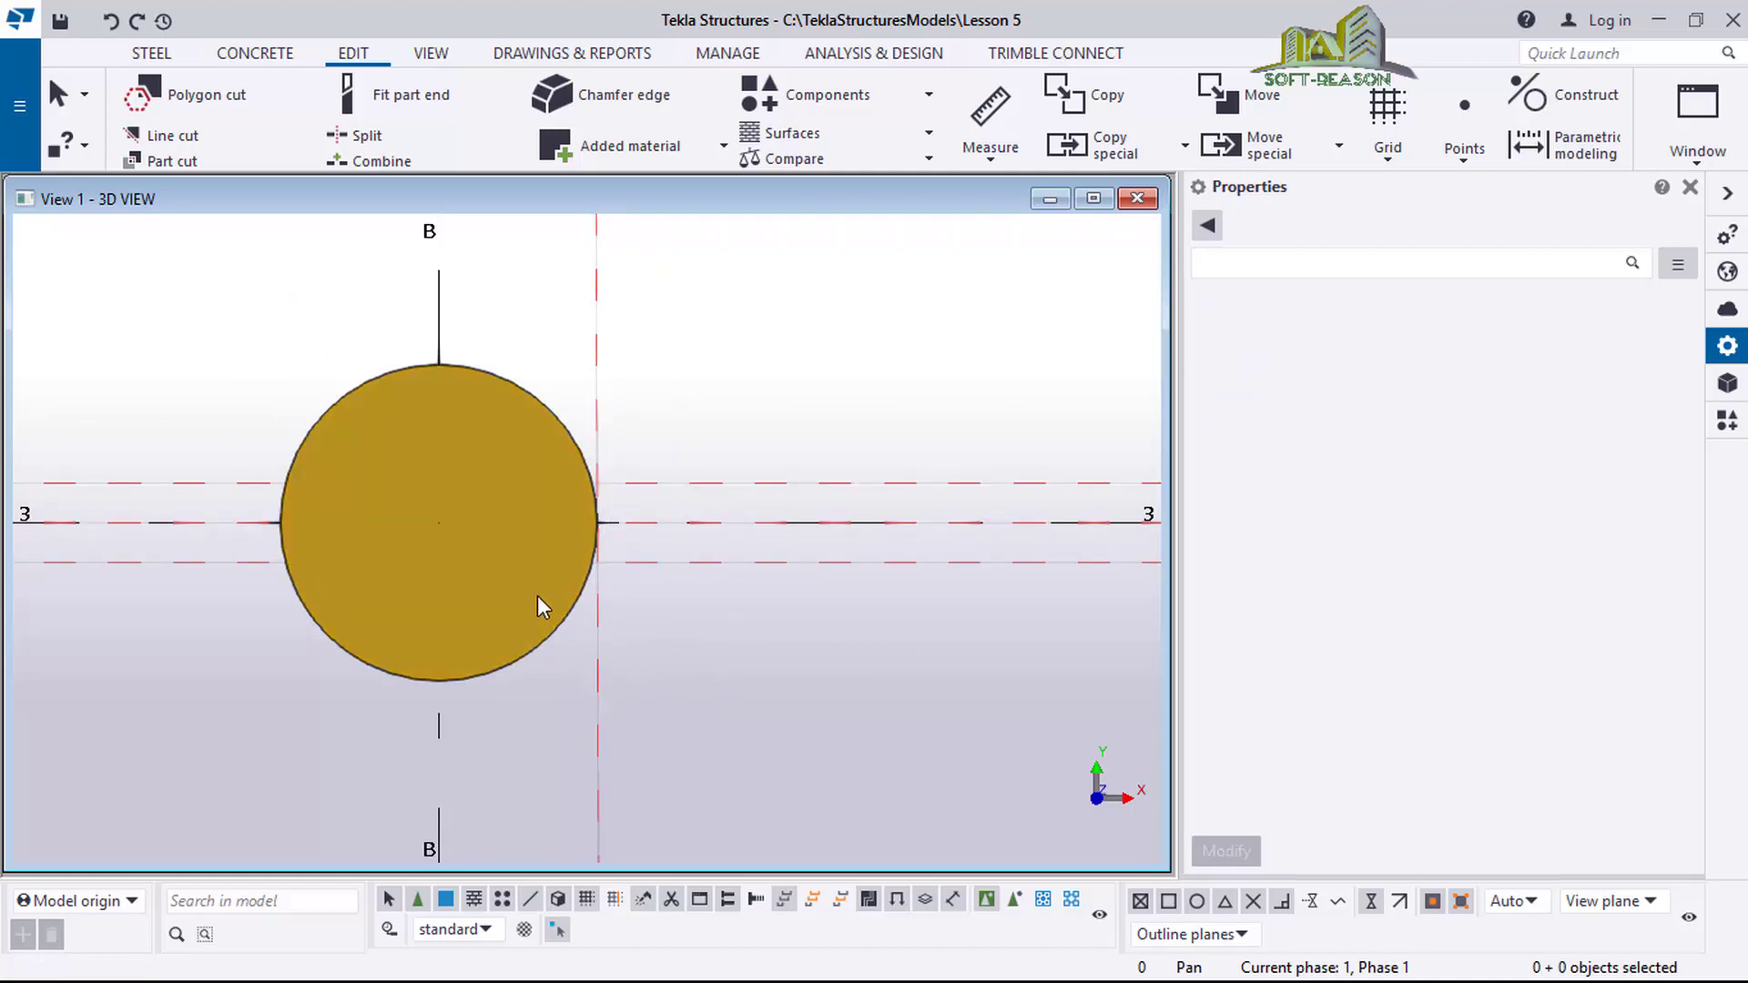
pyautogui.click(599, 613)
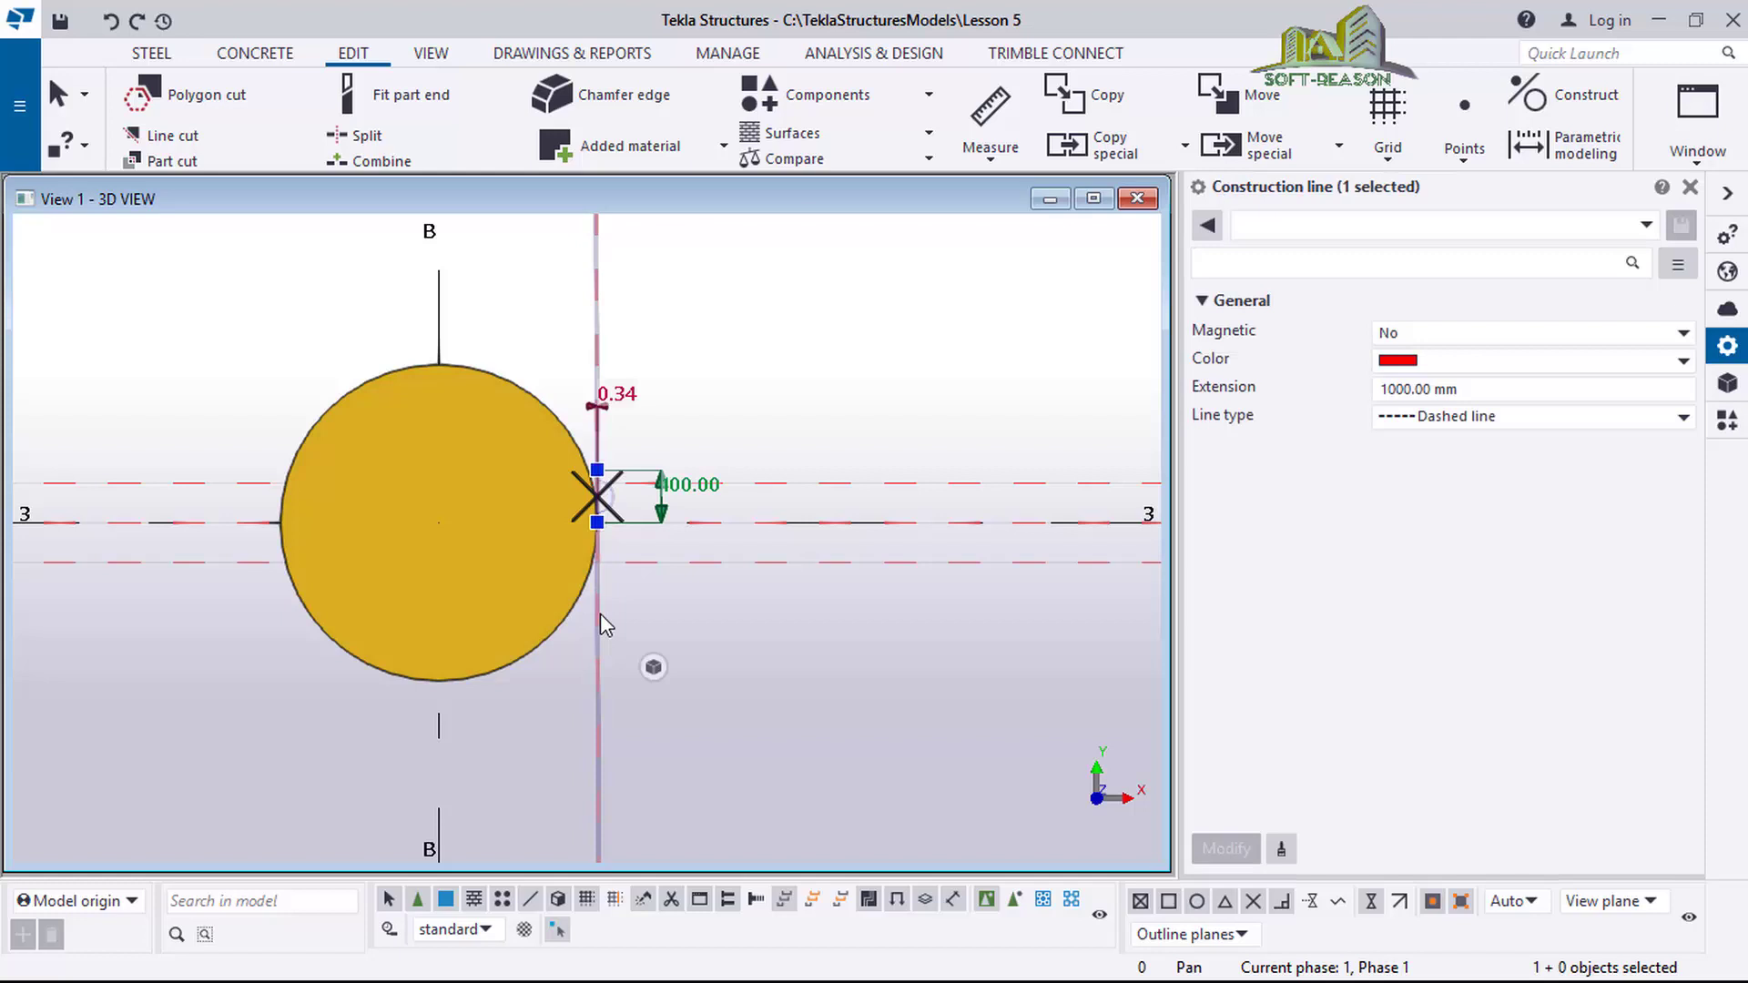
pyautogui.rightClick(599, 614)
pyautogui.moveTo(719, 261)
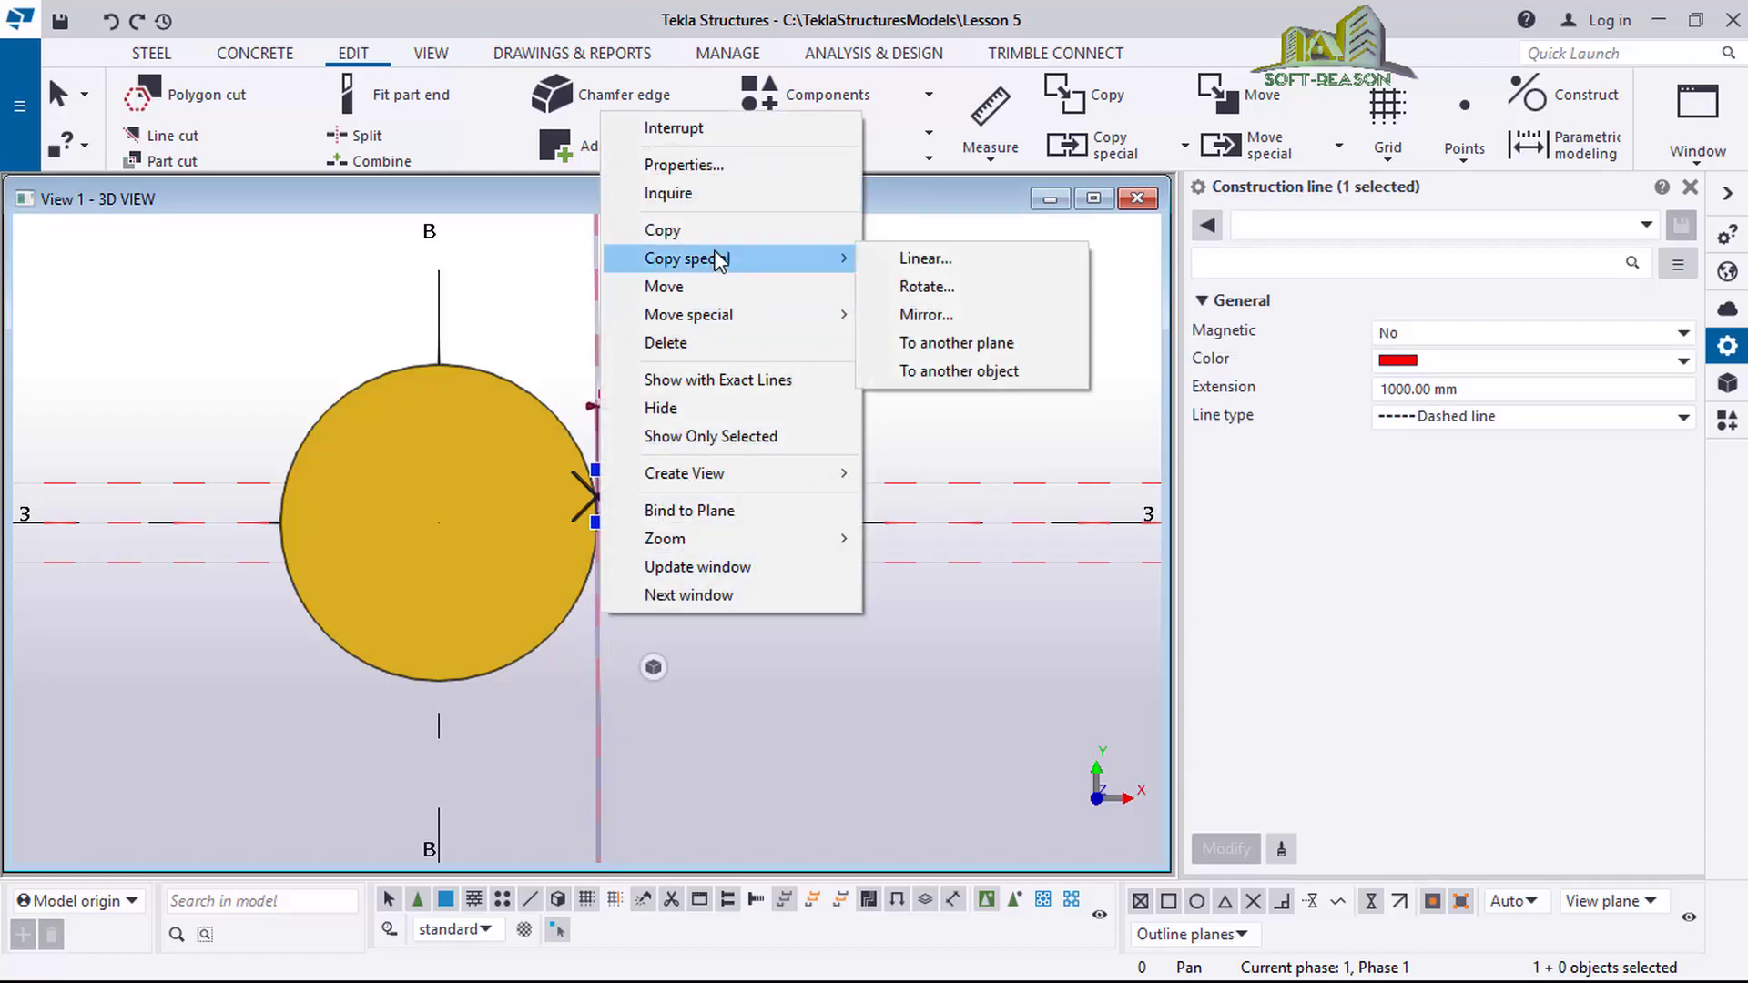
pyautogui.click(971, 254)
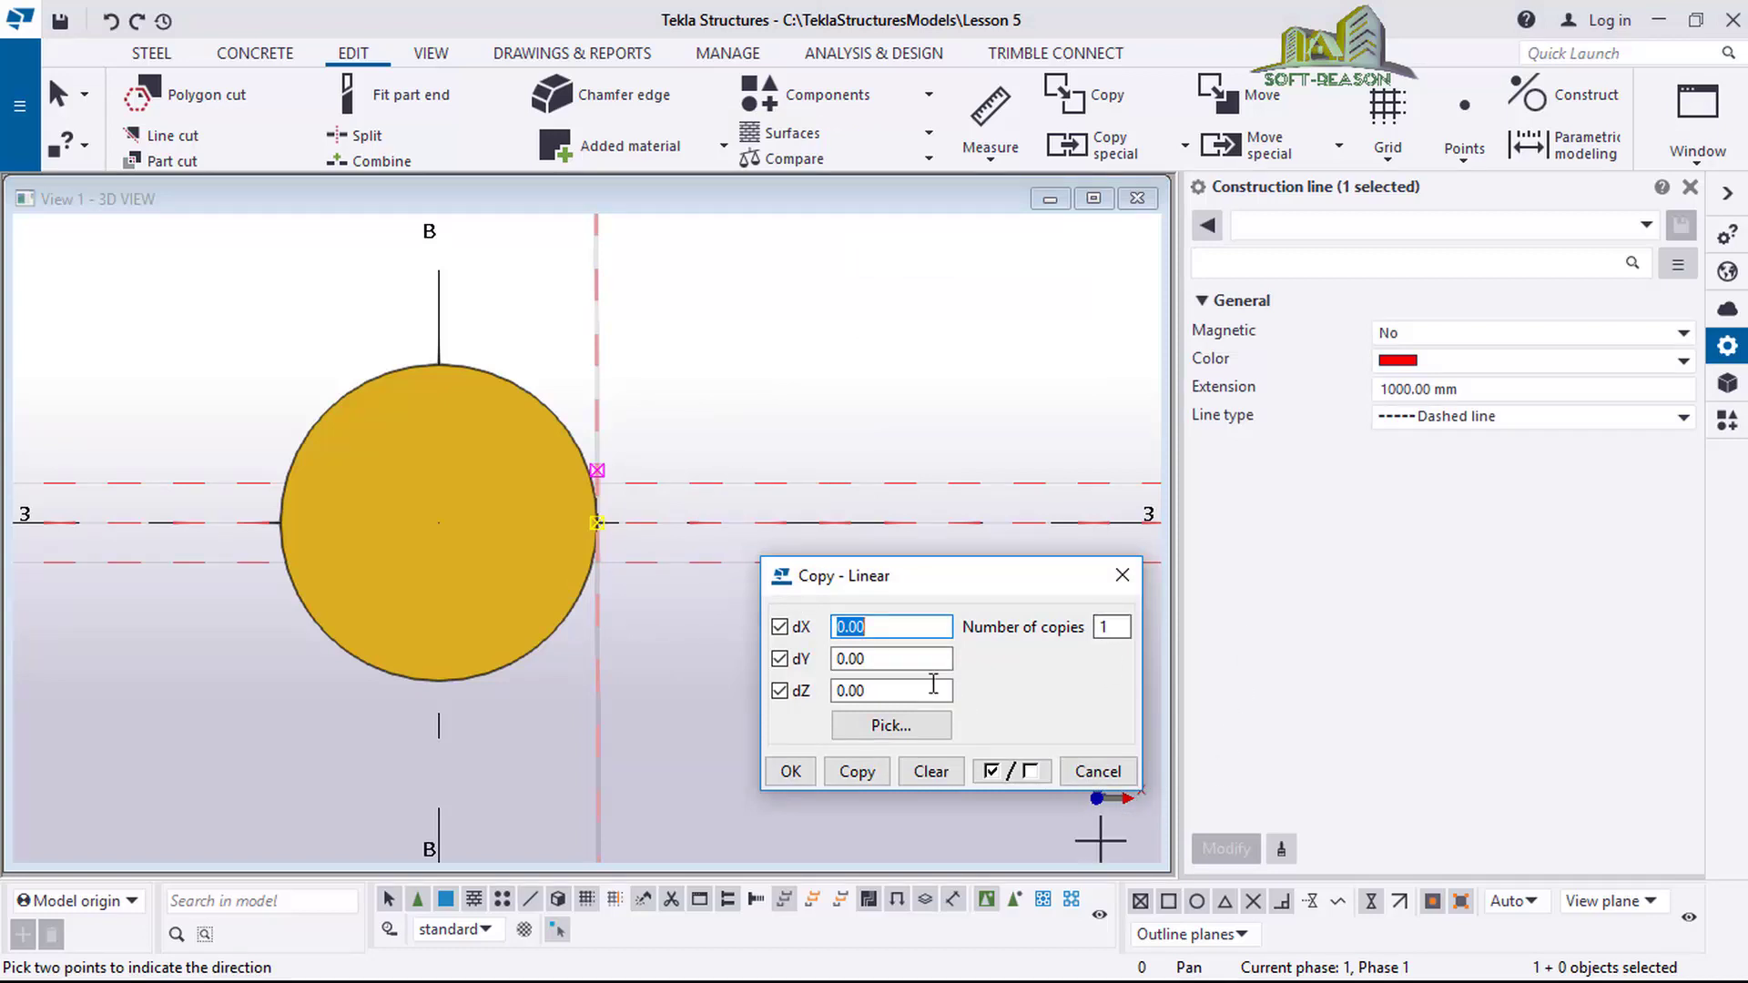
pyautogui.click(928, 771)
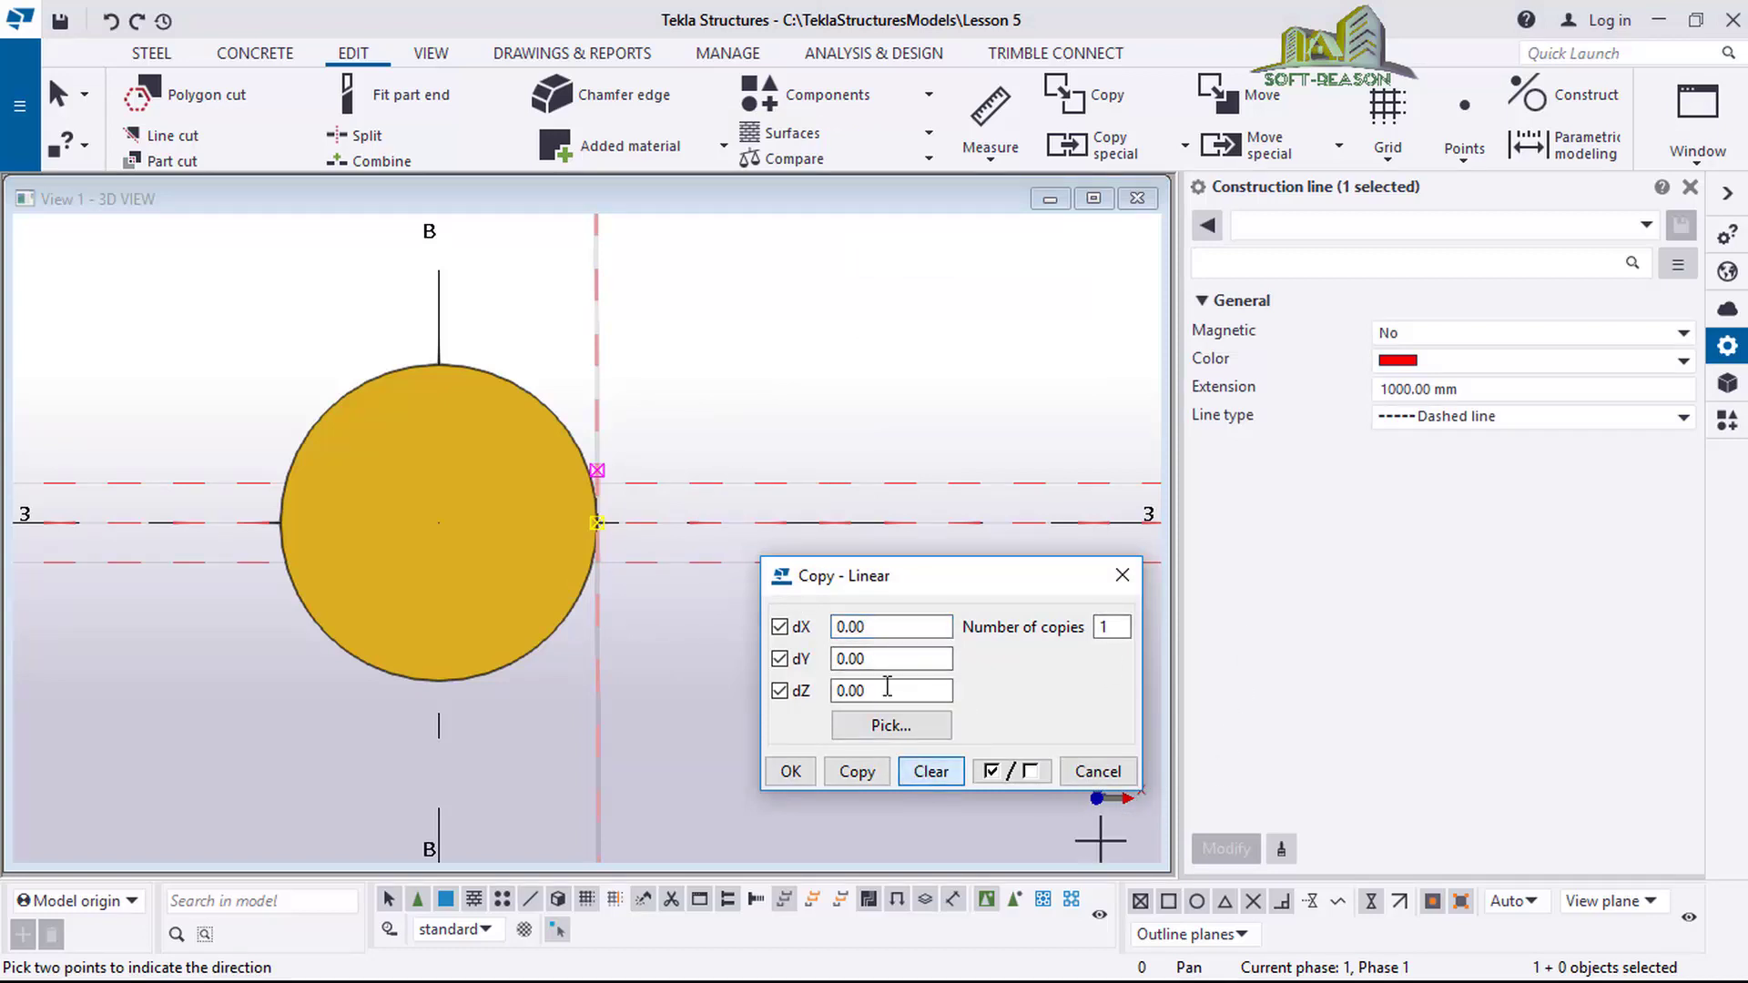
pyautogui.moveTo(878, 627); pyautogui.dragTo(829, 635)
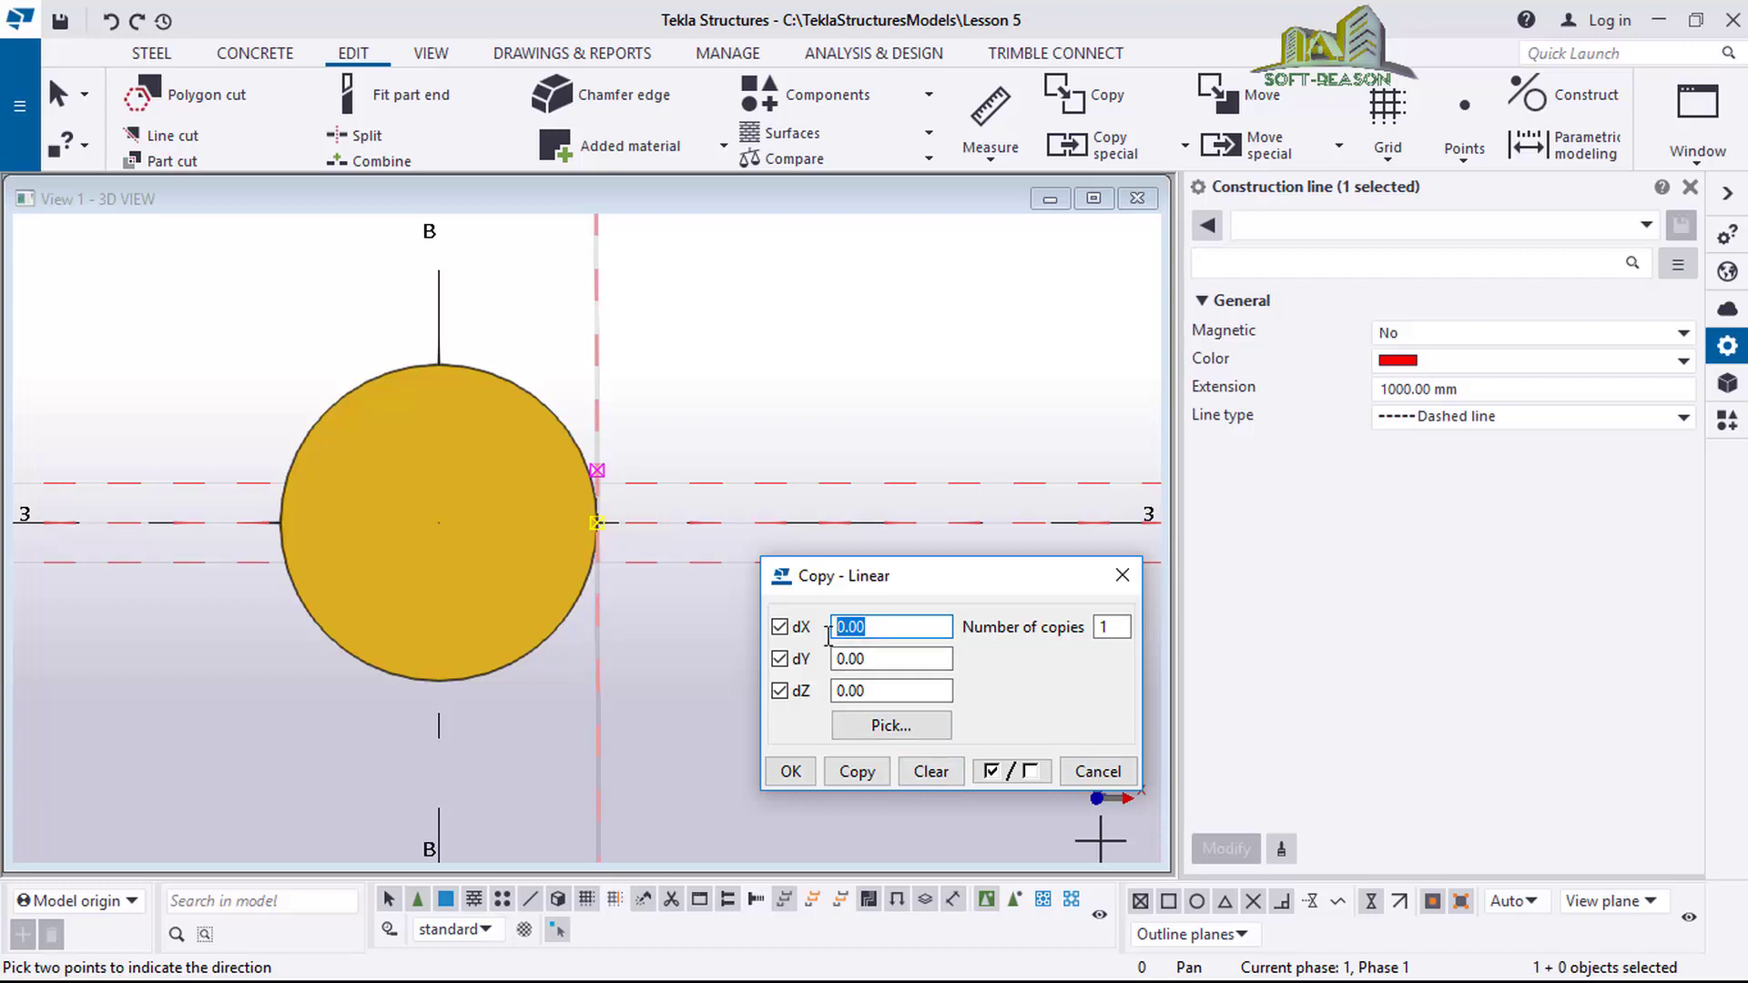
pyautogui.write('2')
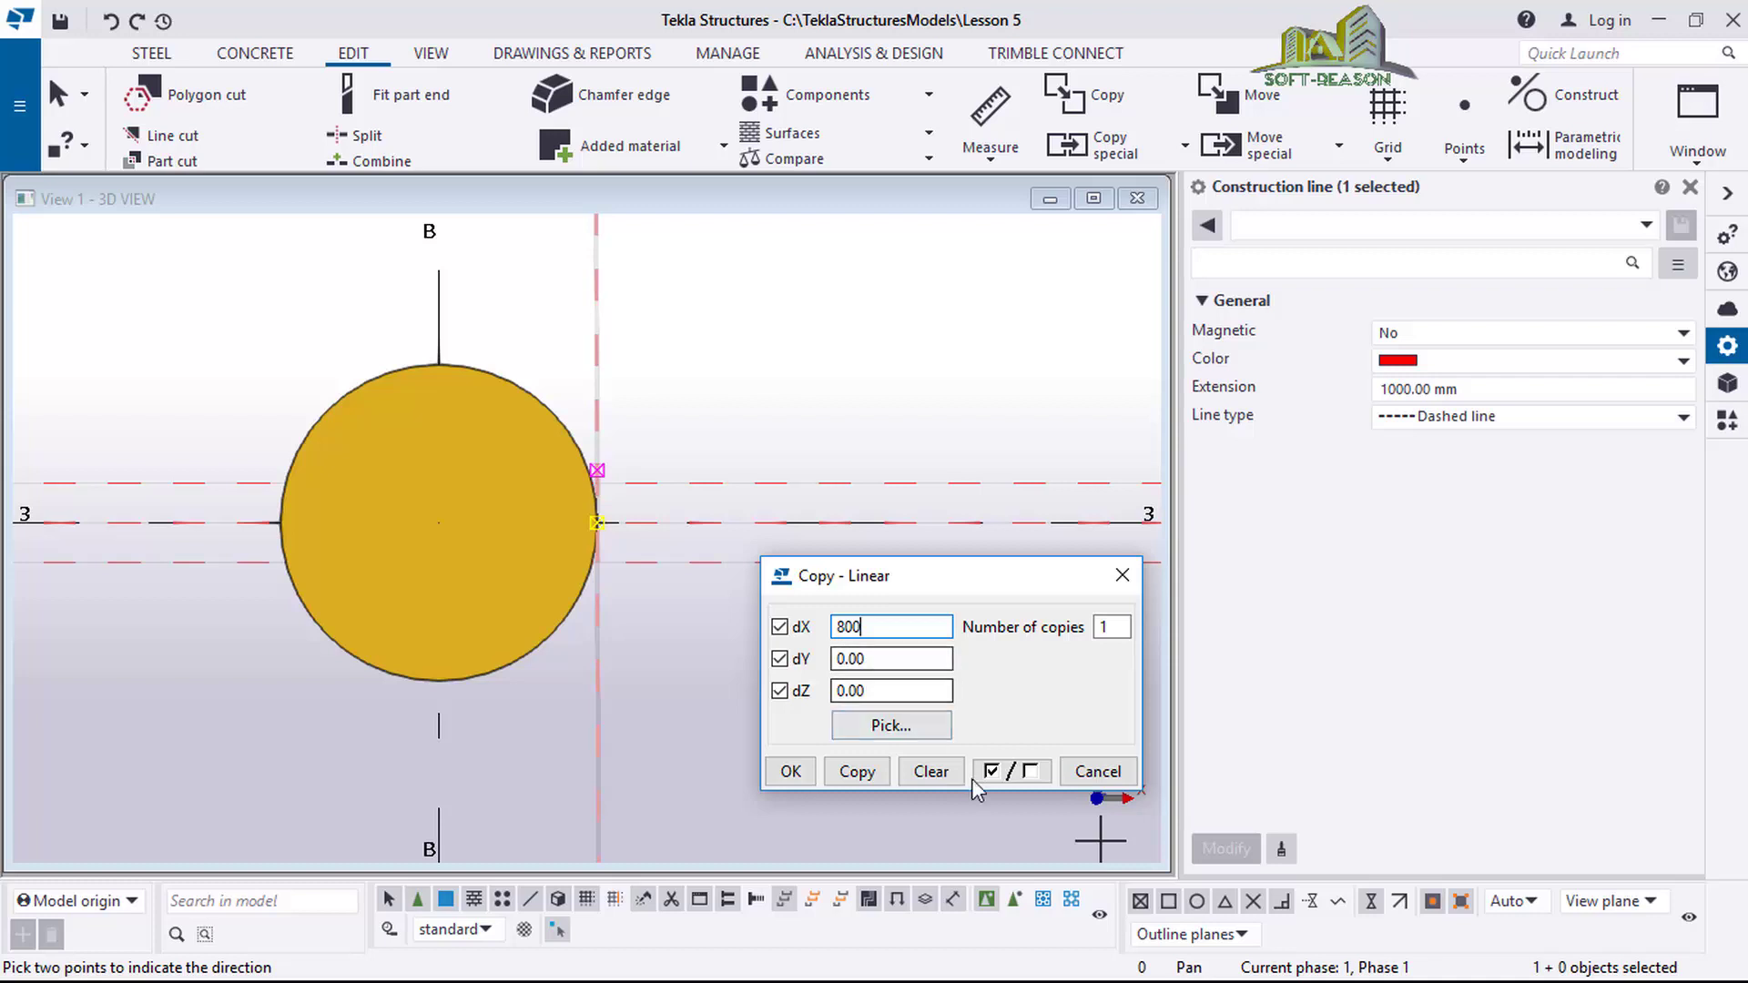
pyautogui.click(865, 772)
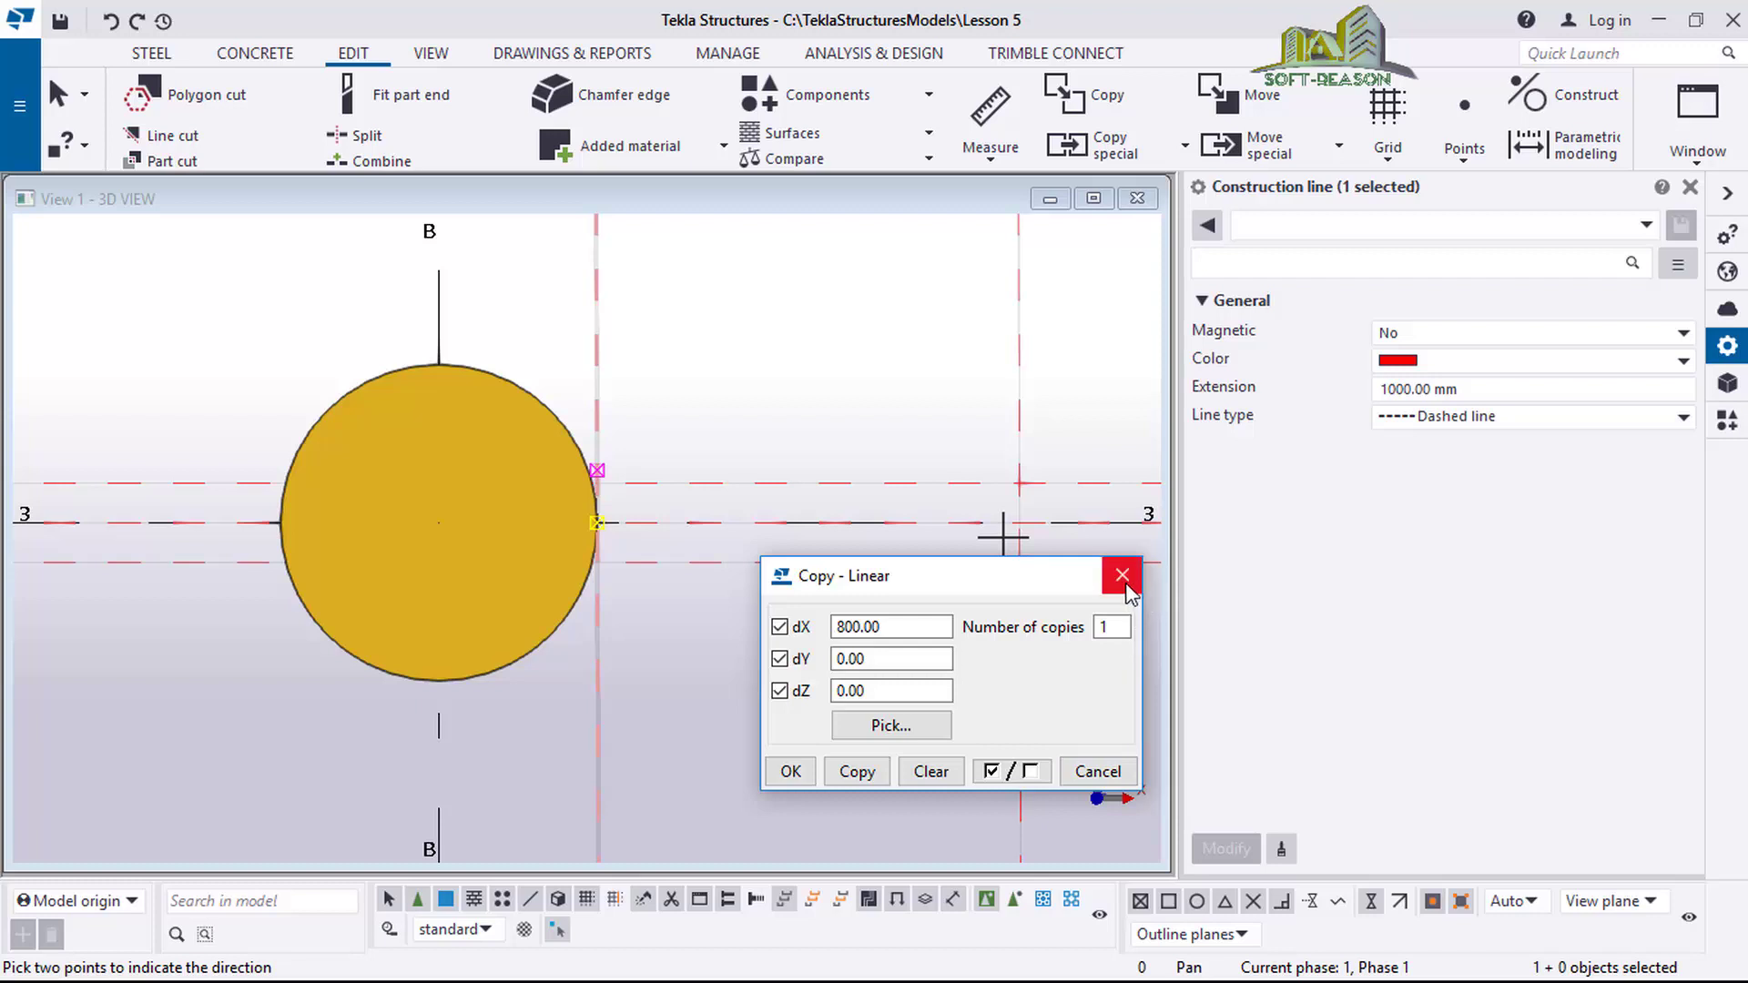
pyautogui.click(805, 773)
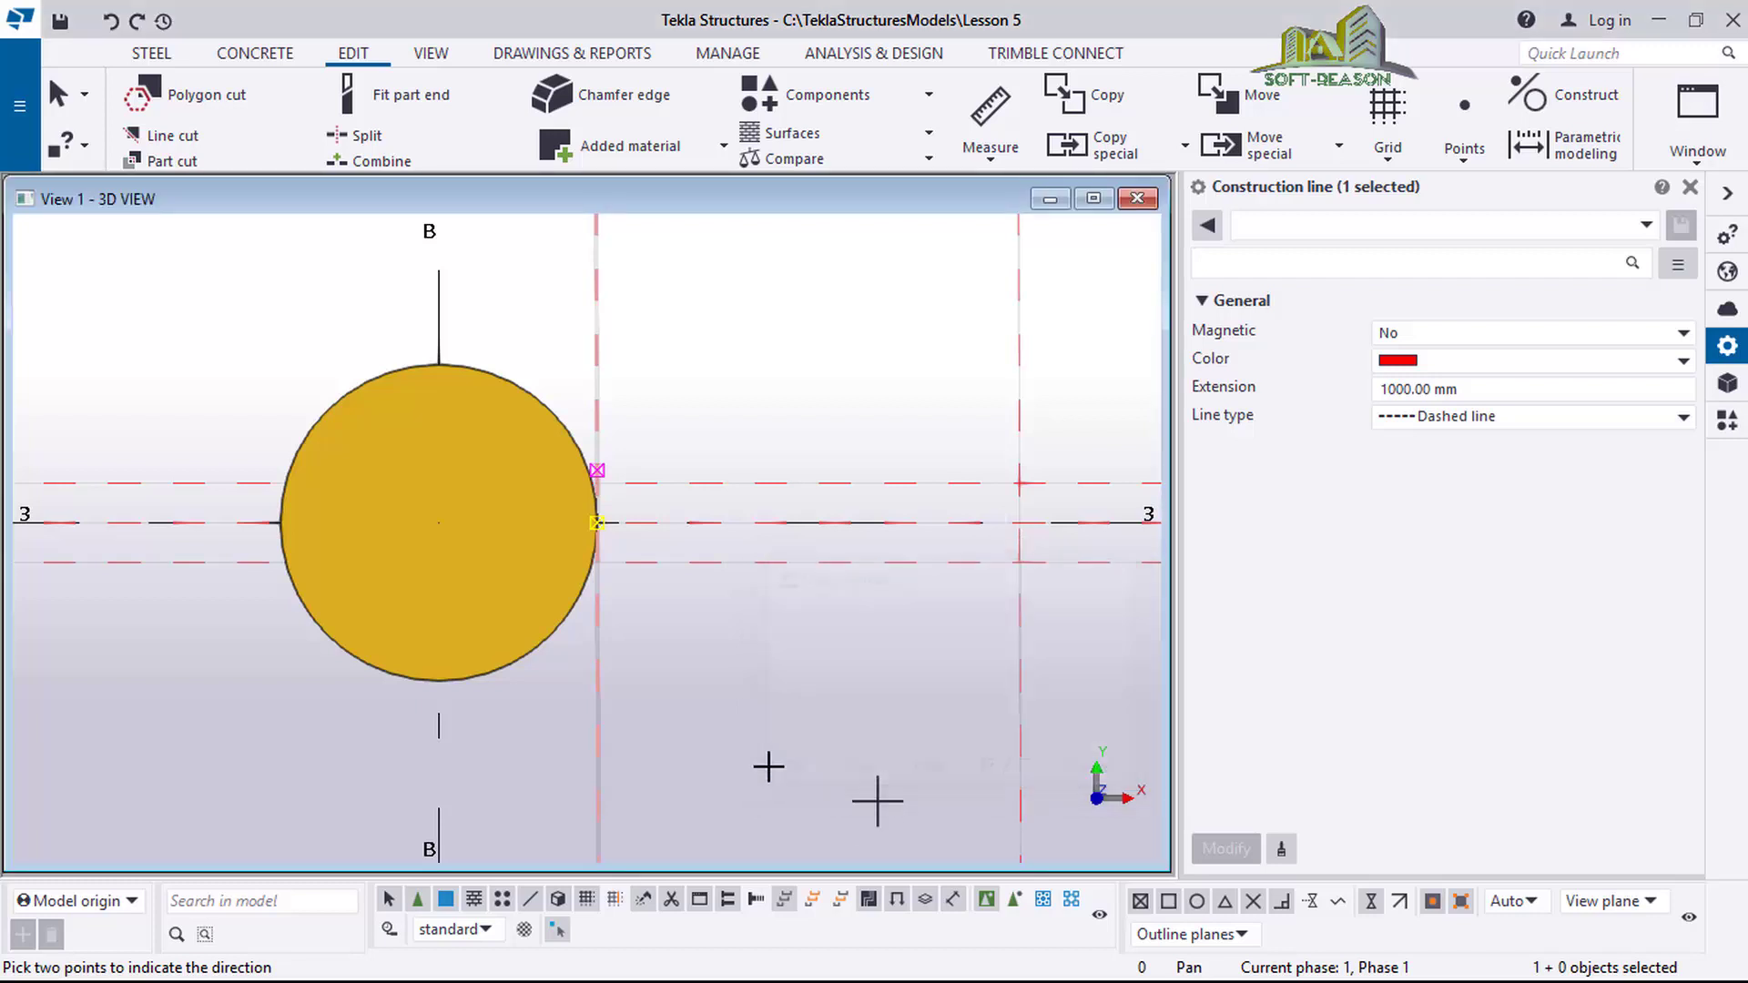
pyautogui.scroll(3, 678, 542)
pyautogui.scroll(-2, 655, 601)
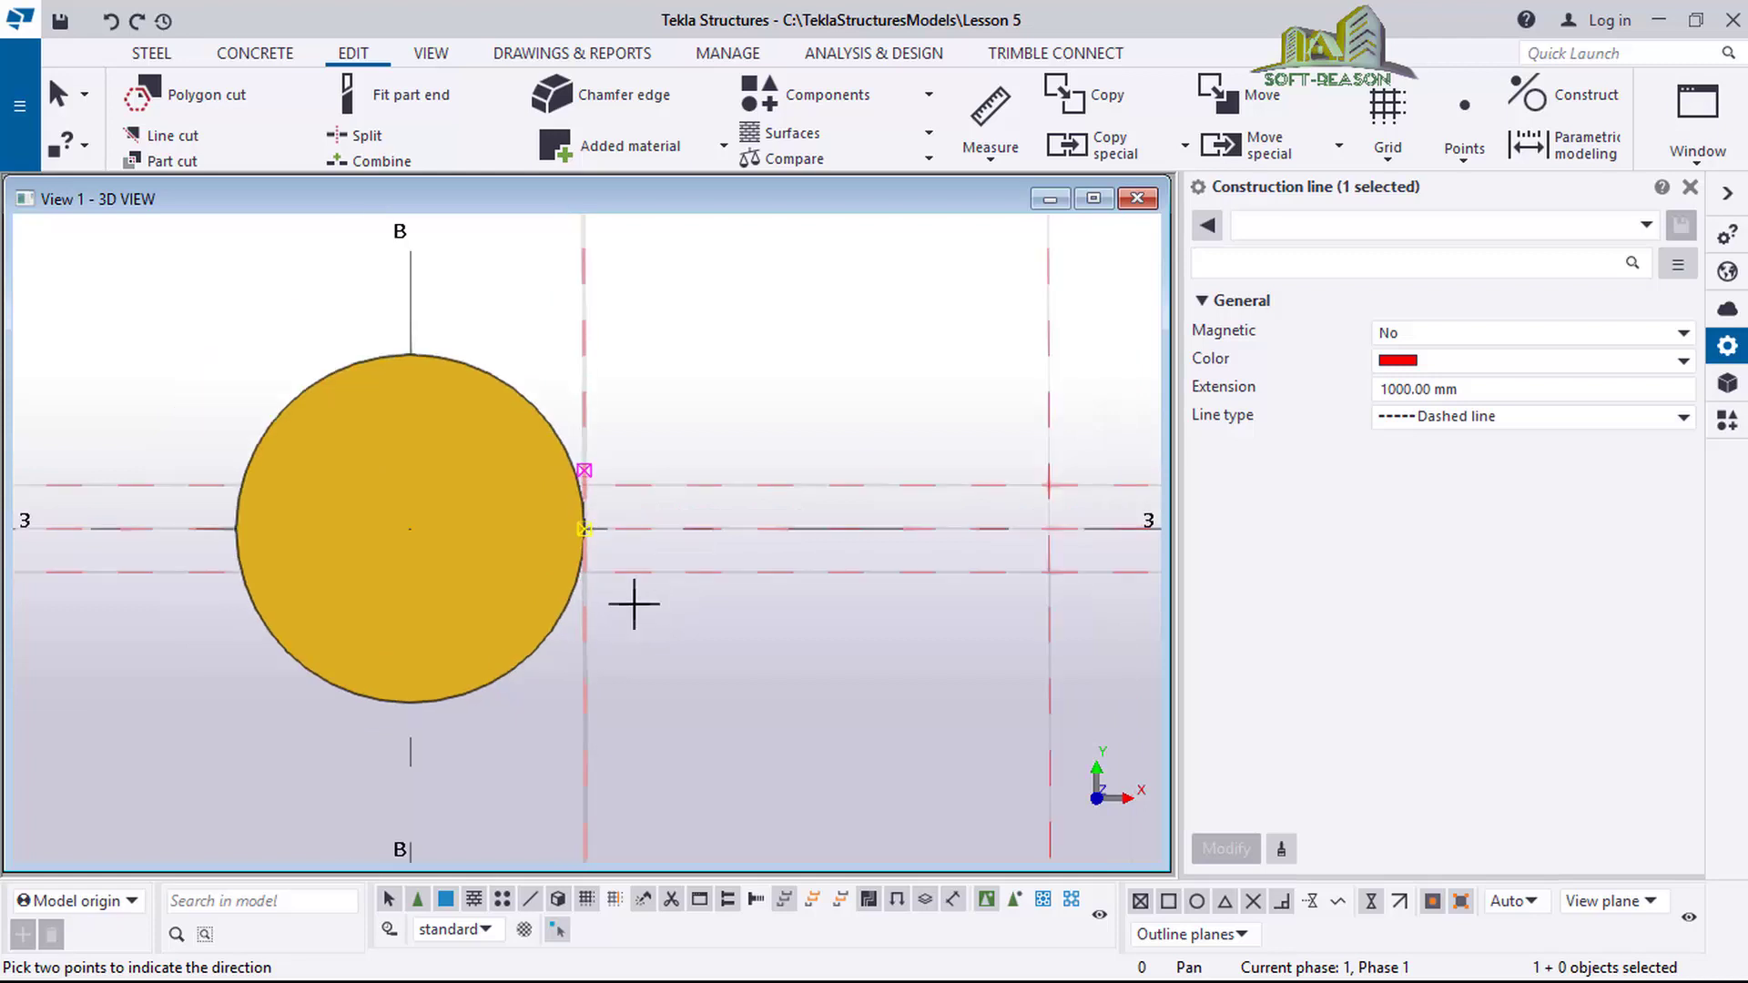
pyautogui.press('Escape')
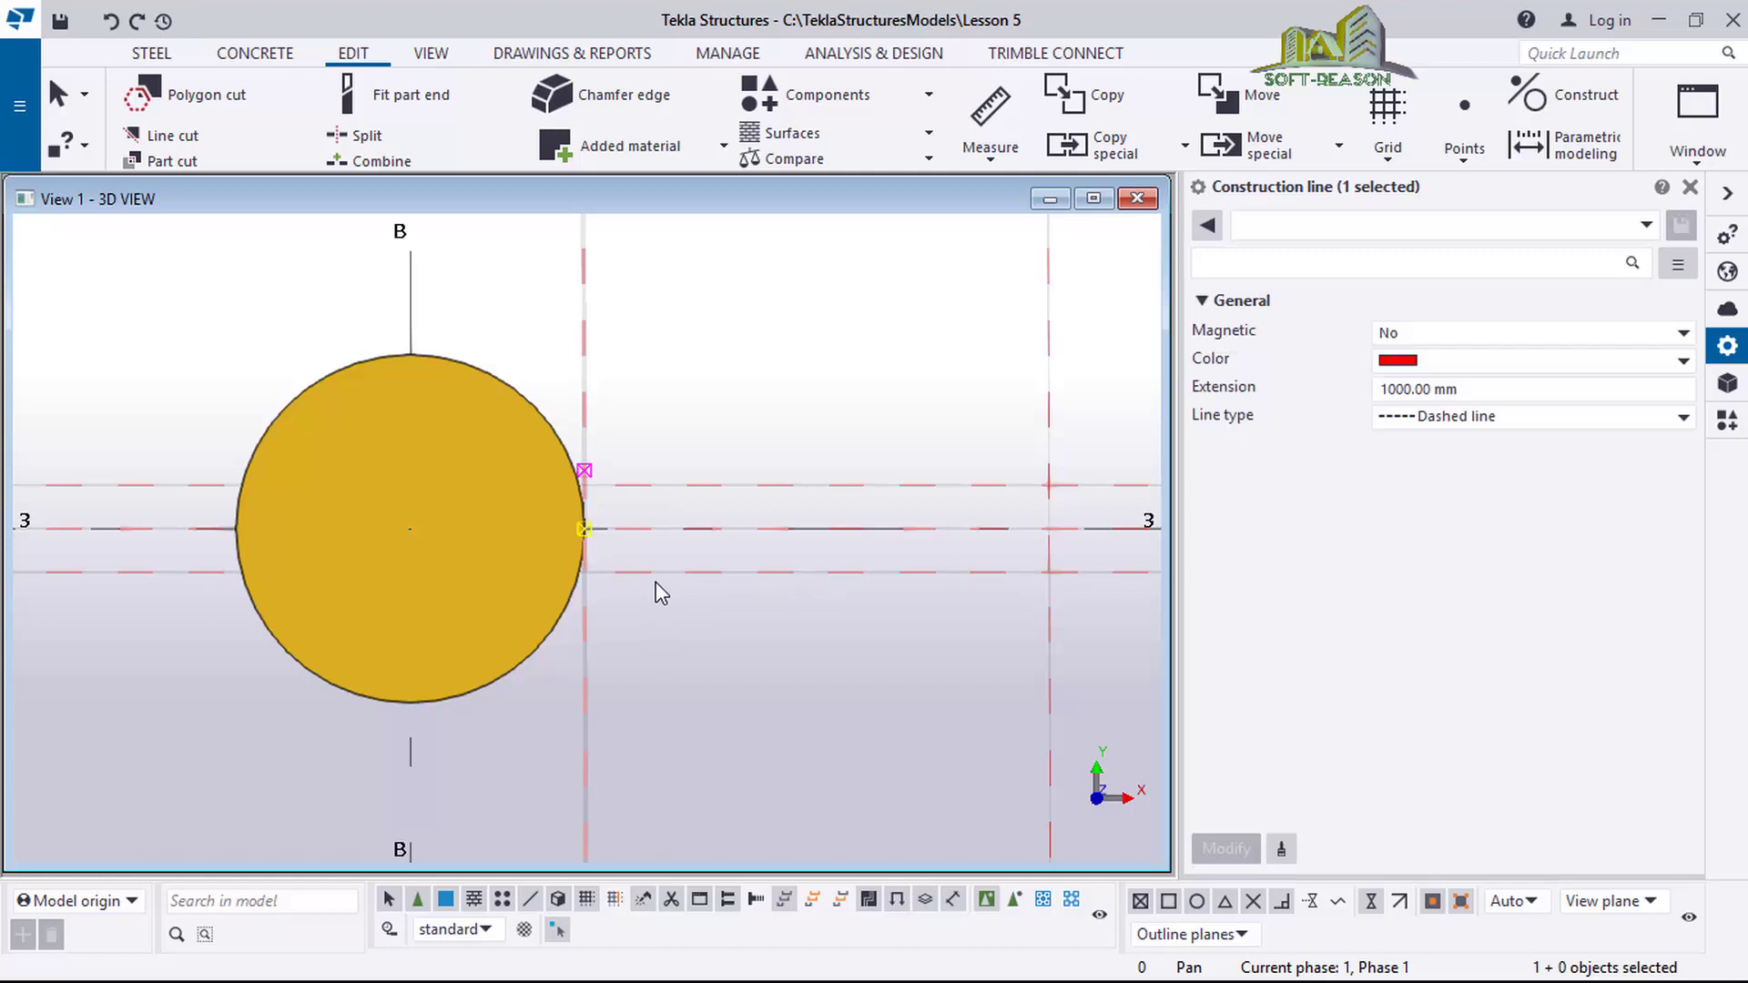
# Start a concrete slab outline along the column's edge, from the negative-Y offset line through gridline 3 to the positive-Y offset line.
pyautogui.hotkey('ctrl', 'shift', 'Tab')
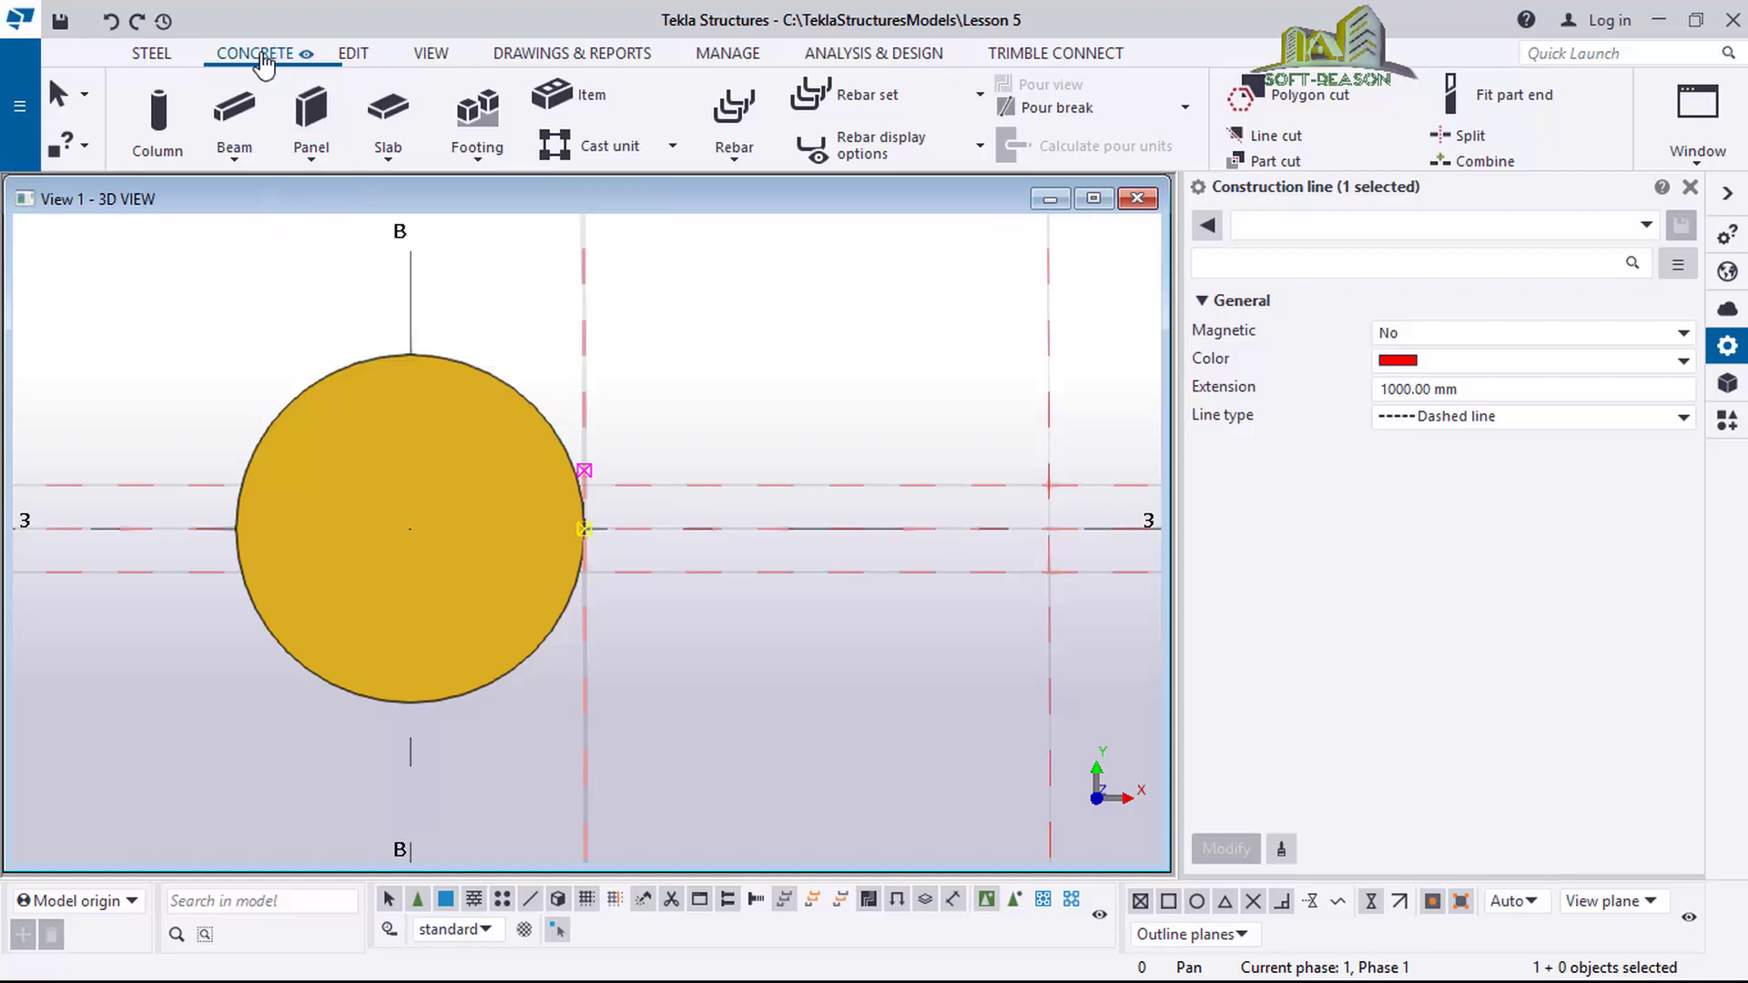
pyautogui.click(394, 164)
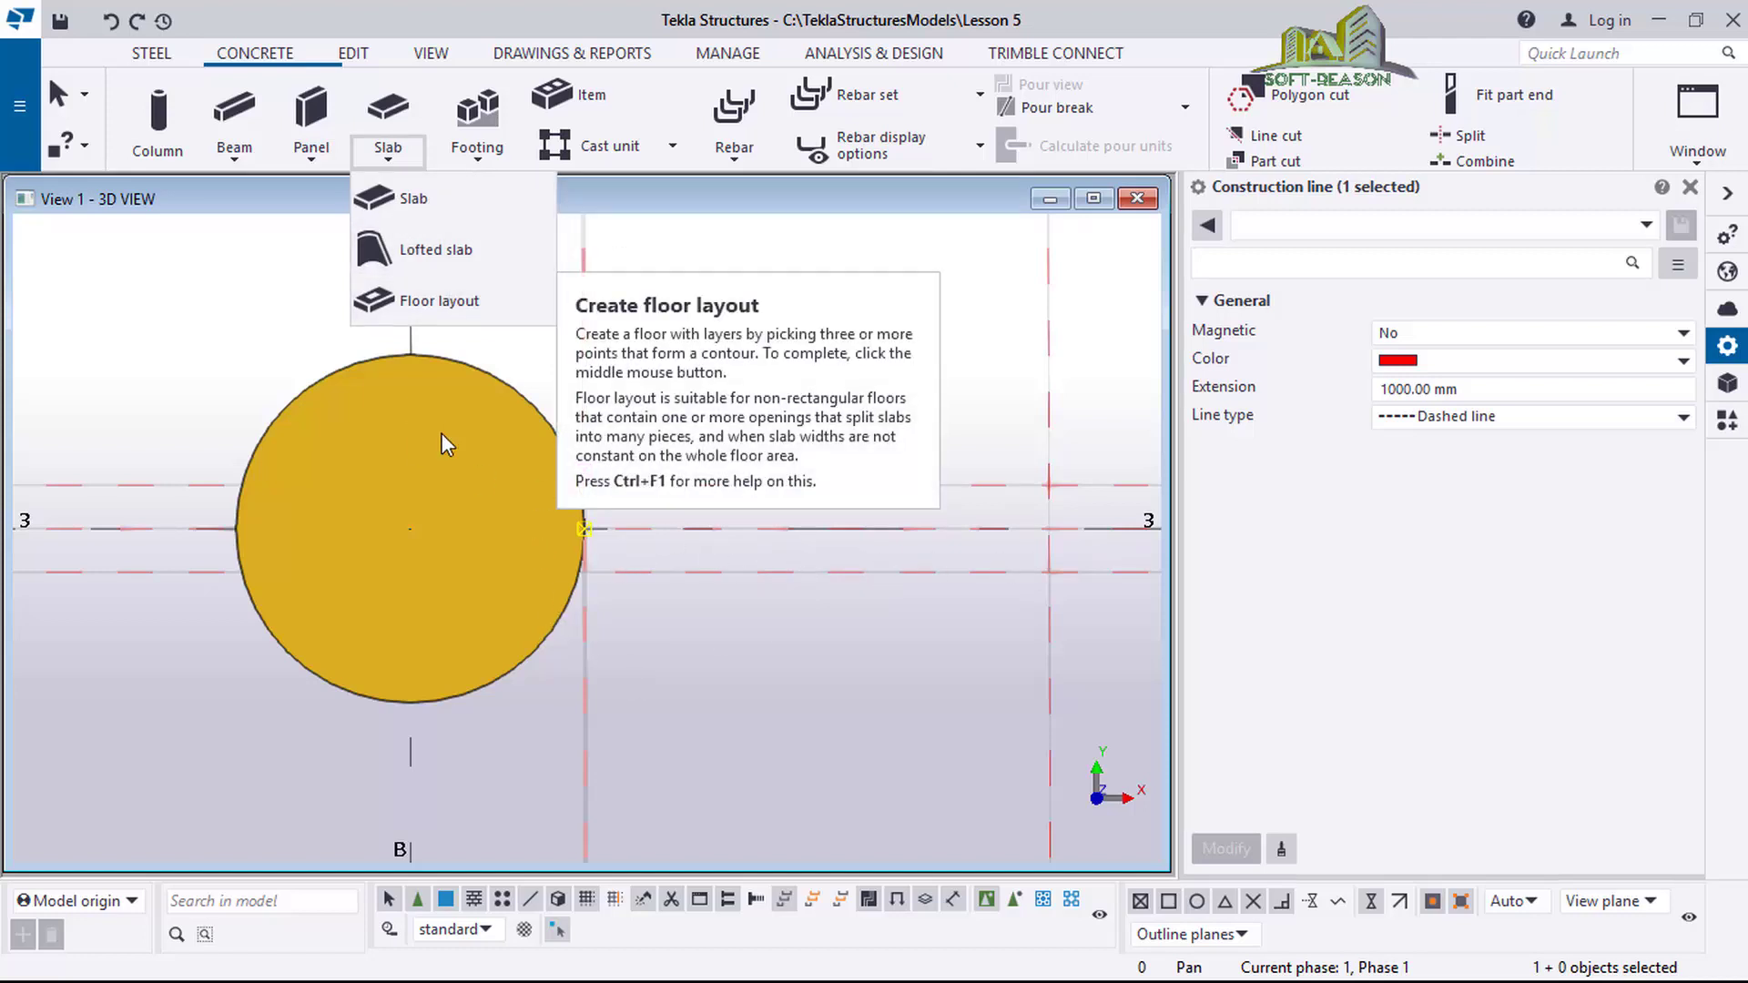
pyautogui.click(408, 203)
pyautogui.scroll(2, 650, 628)
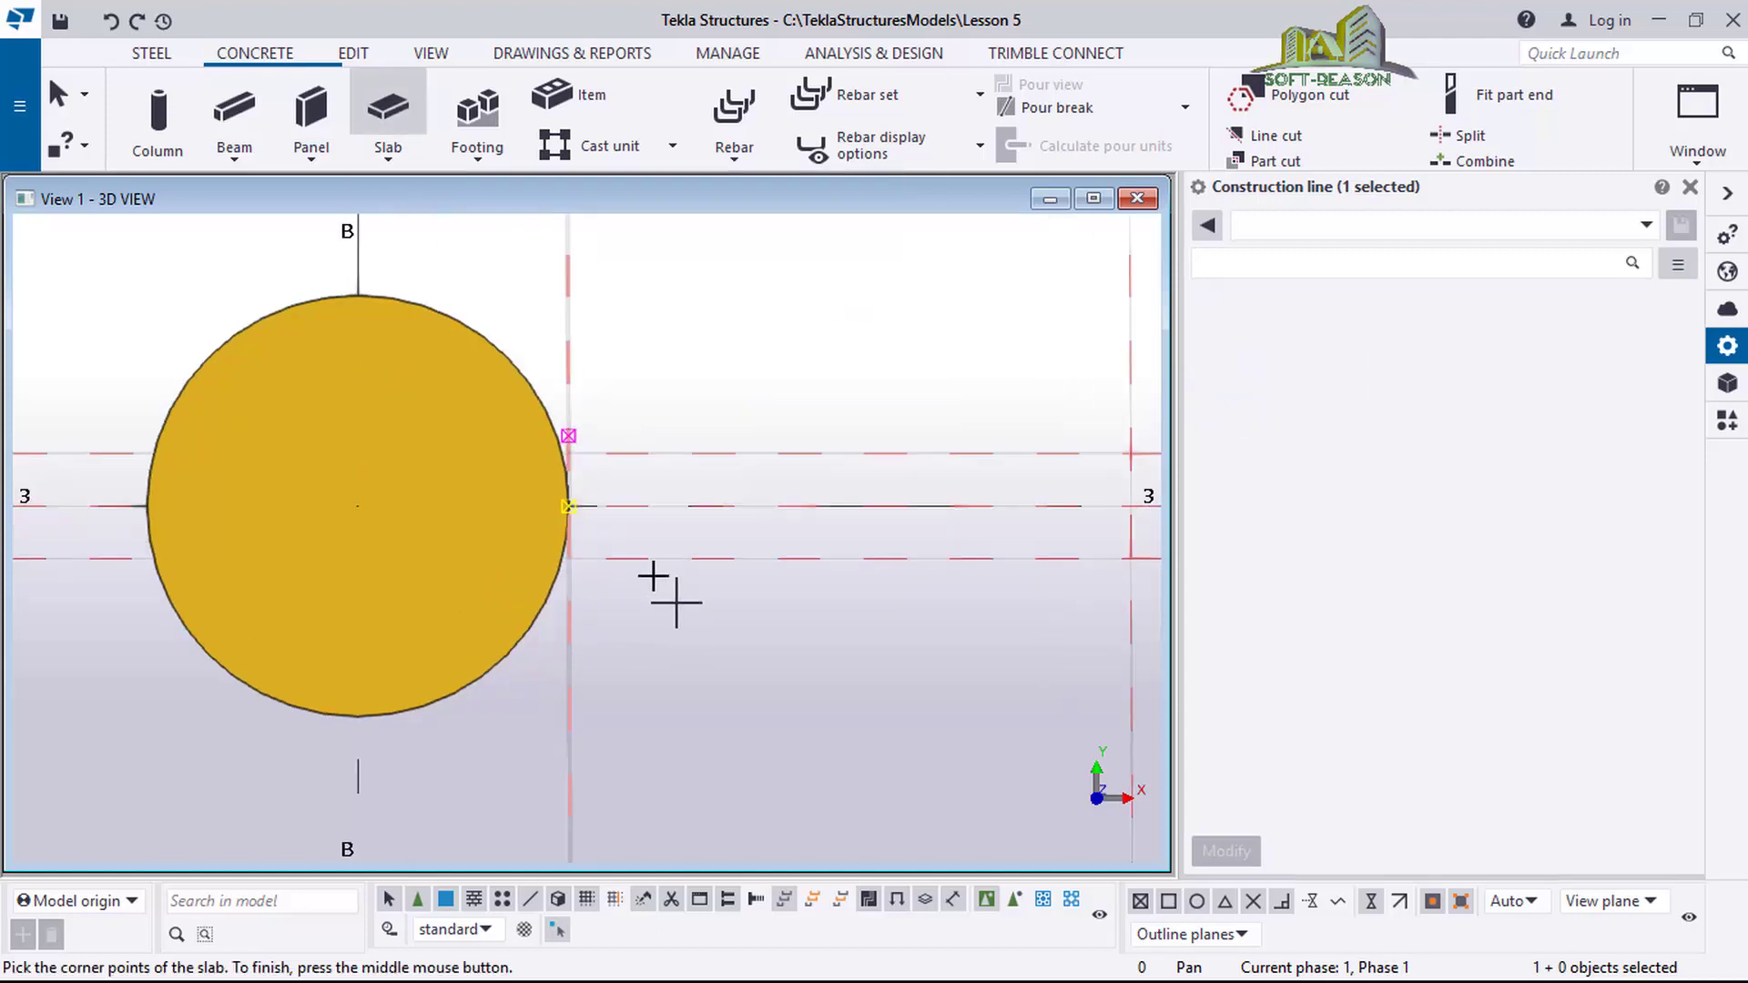
pyautogui.scroll(1, 676, 601)
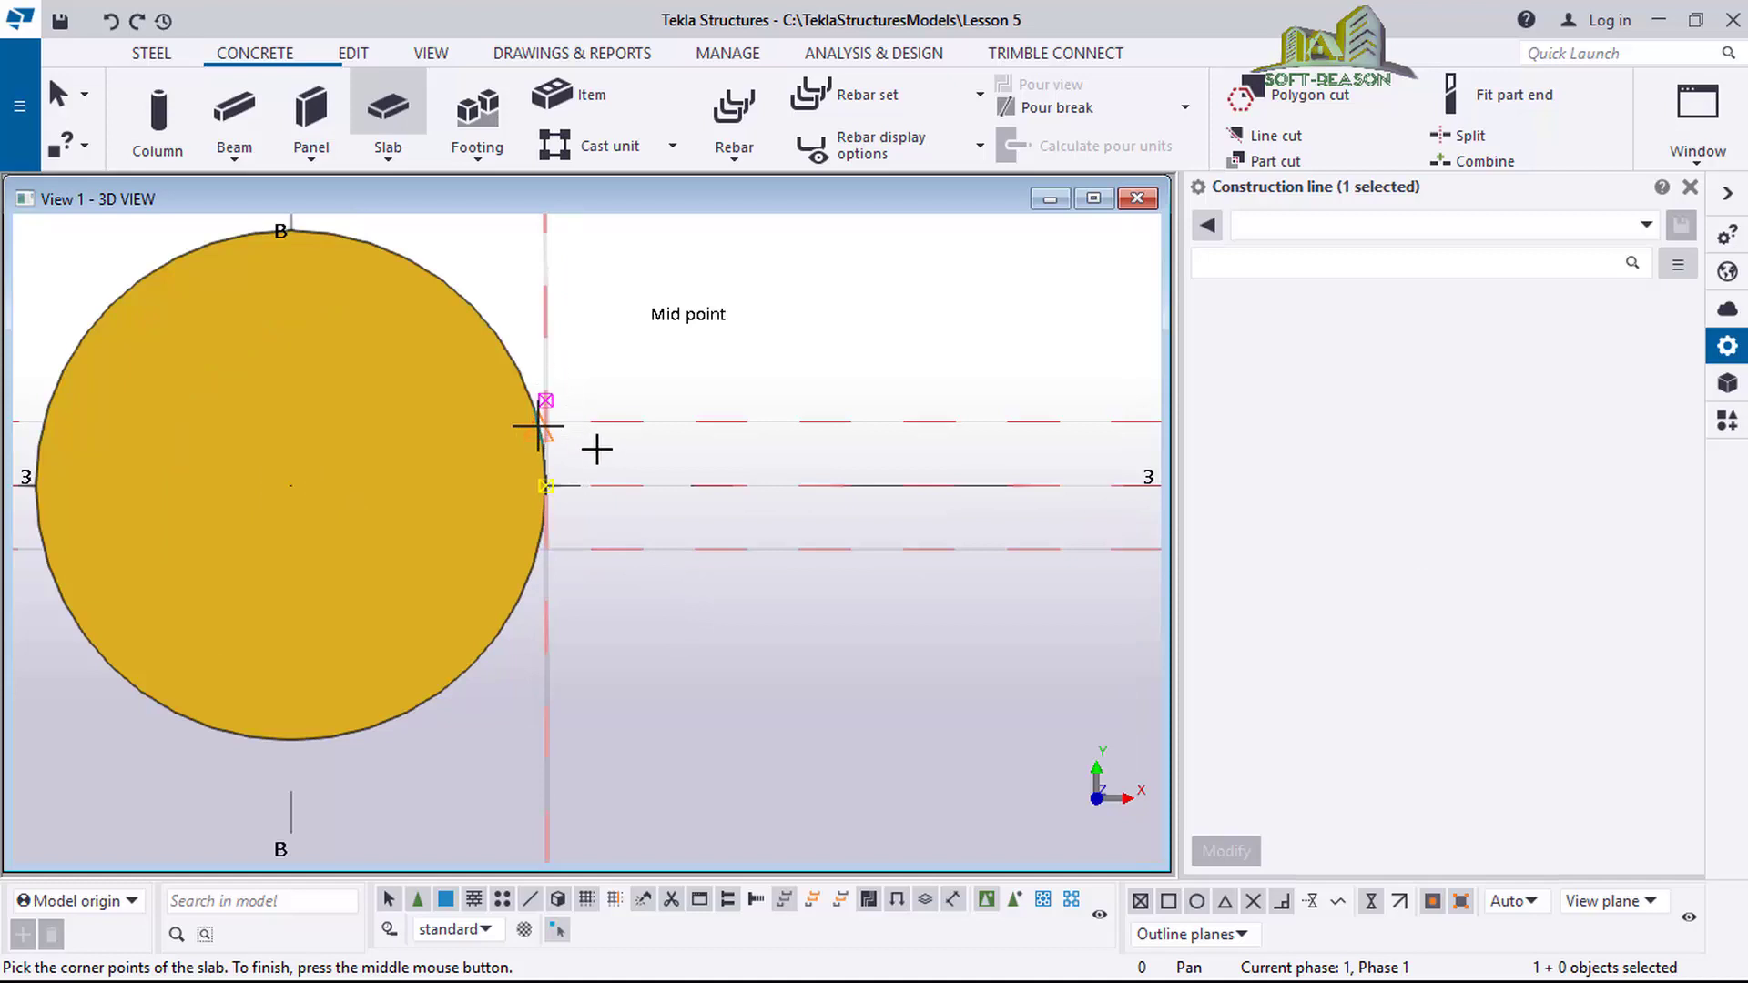
pyautogui.scroll(1, 583, 444)
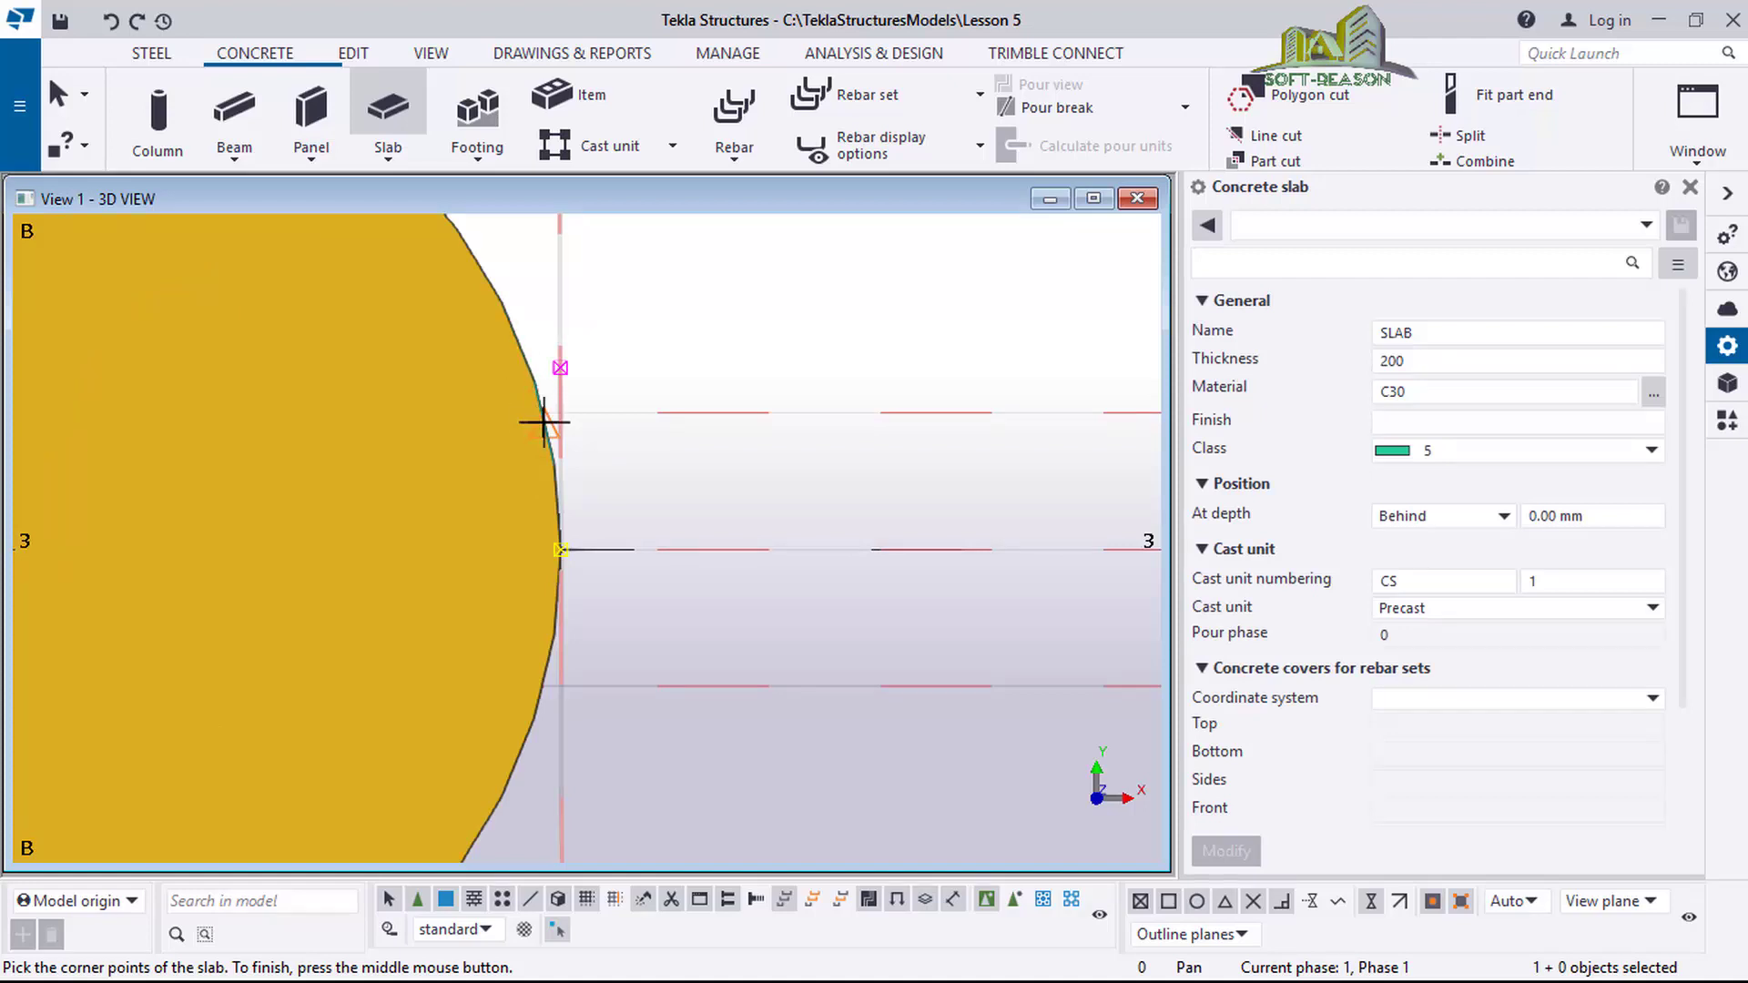
pyautogui.scroll(1, 544, 421)
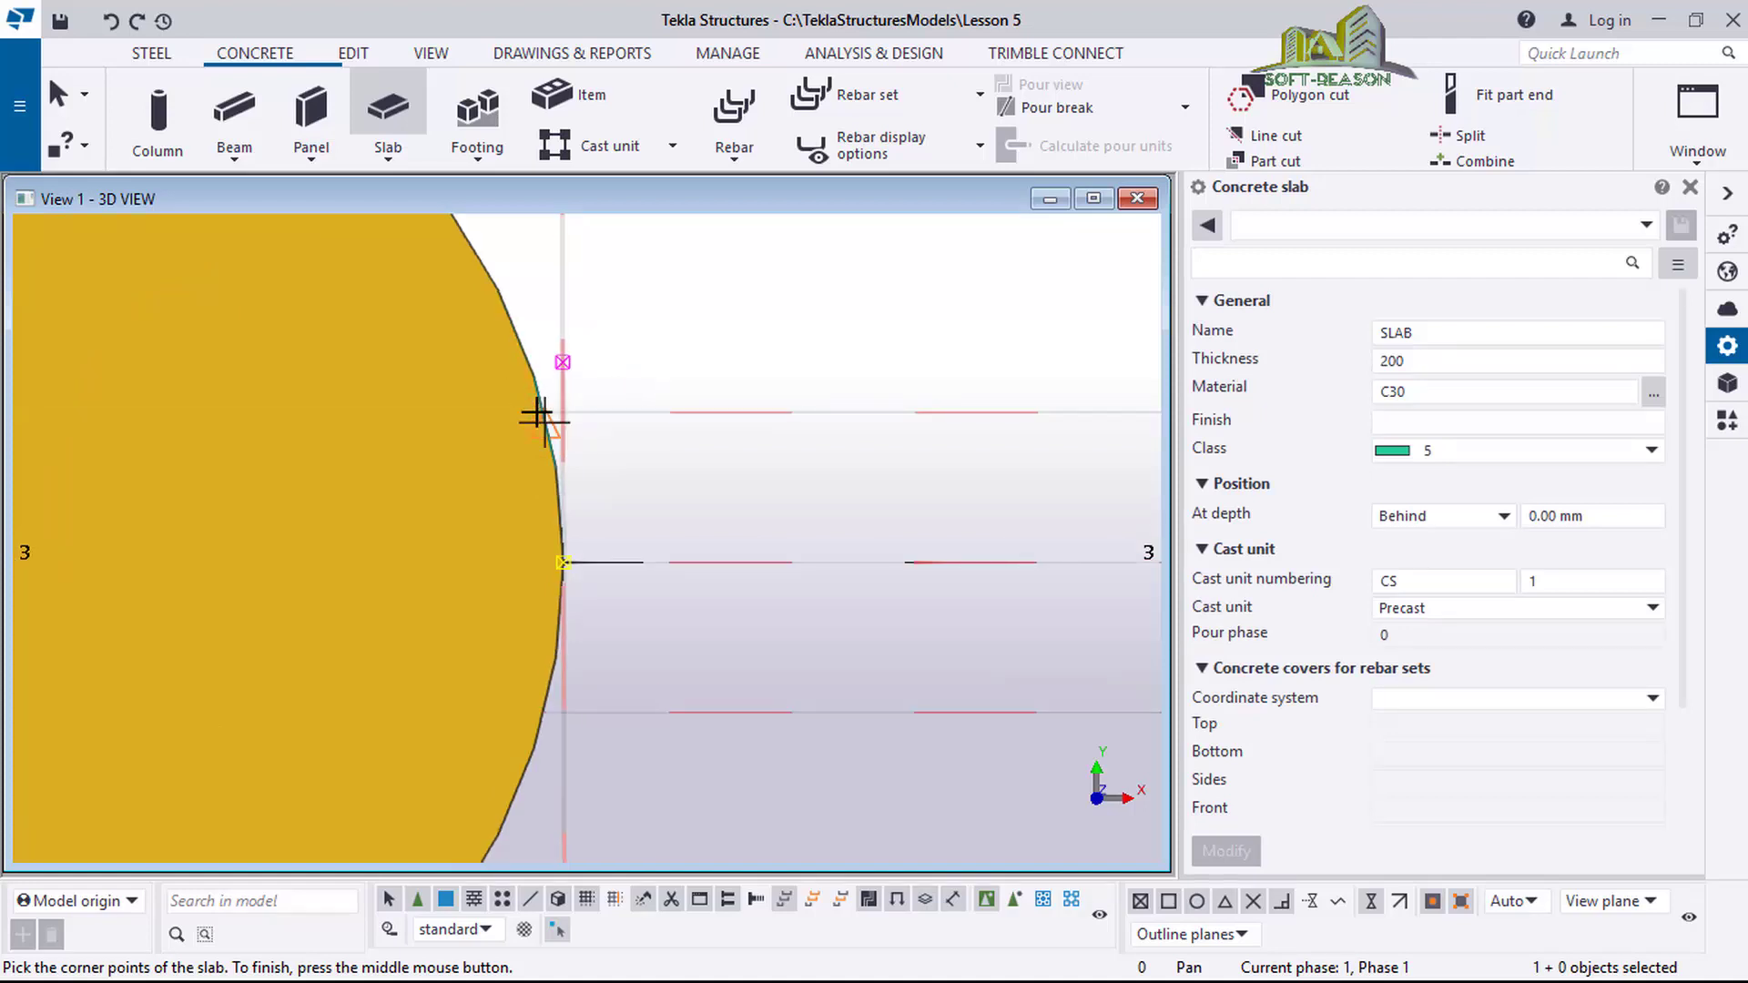
pyautogui.click(1372, 906)
pyautogui.click(542, 713)
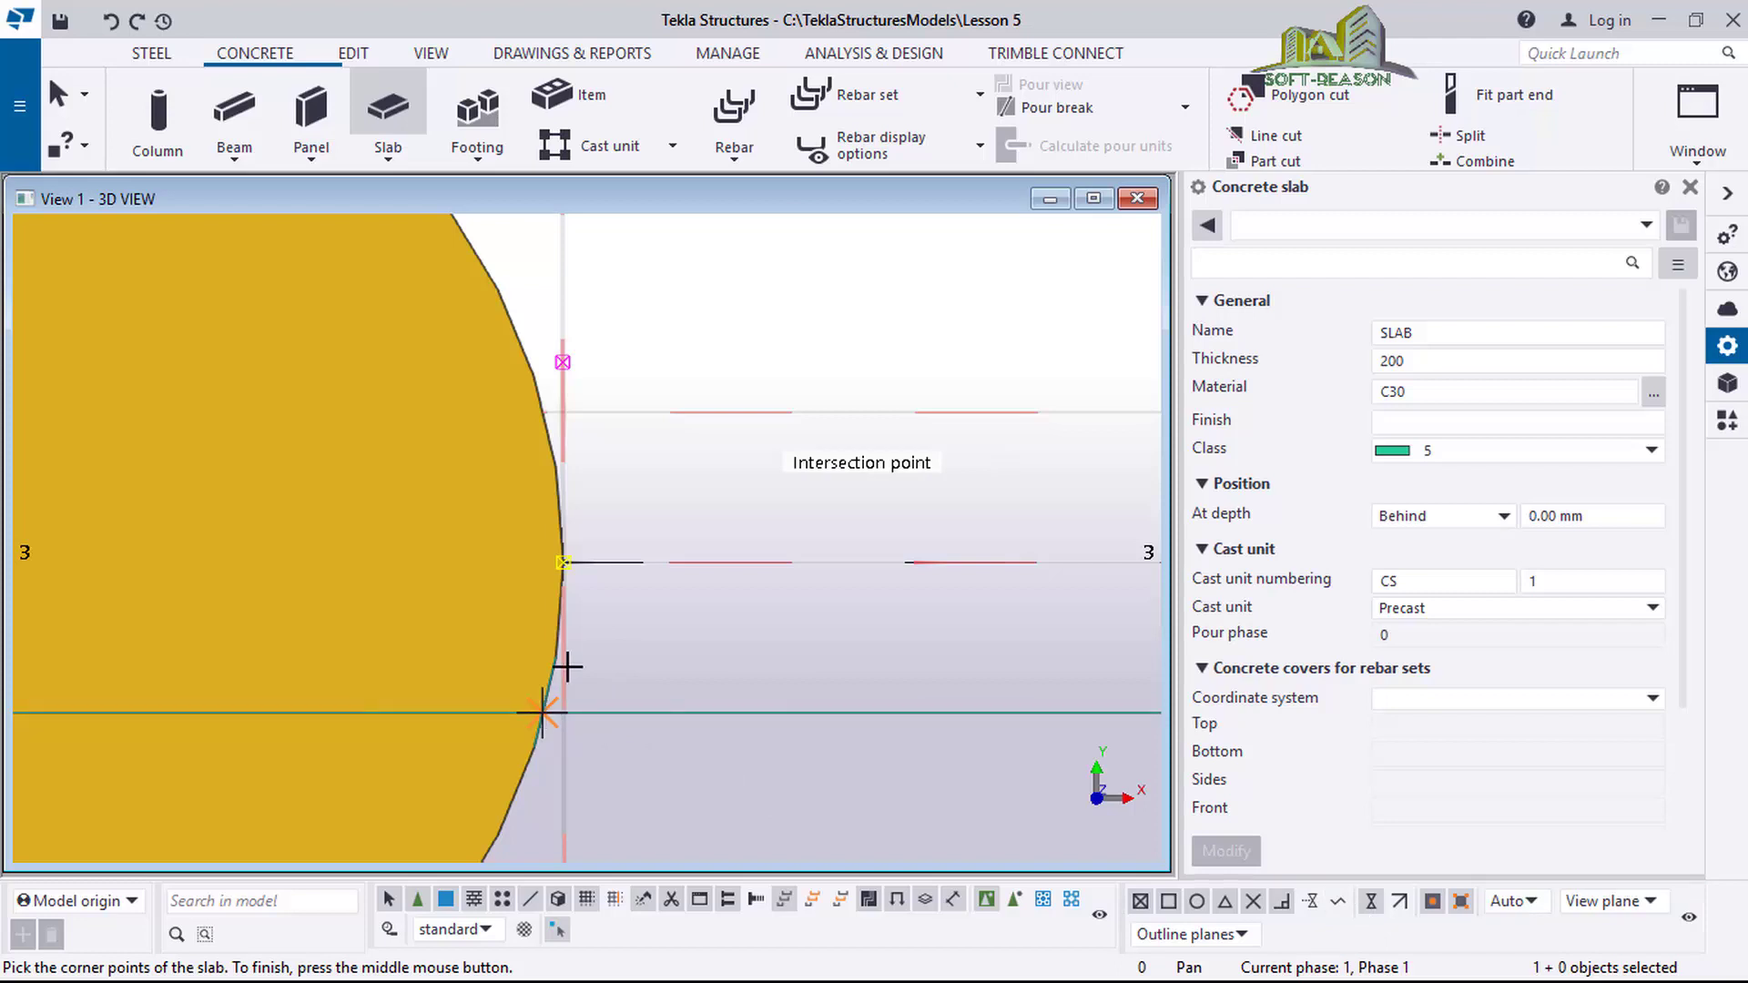
pyautogui.click(562, 562)
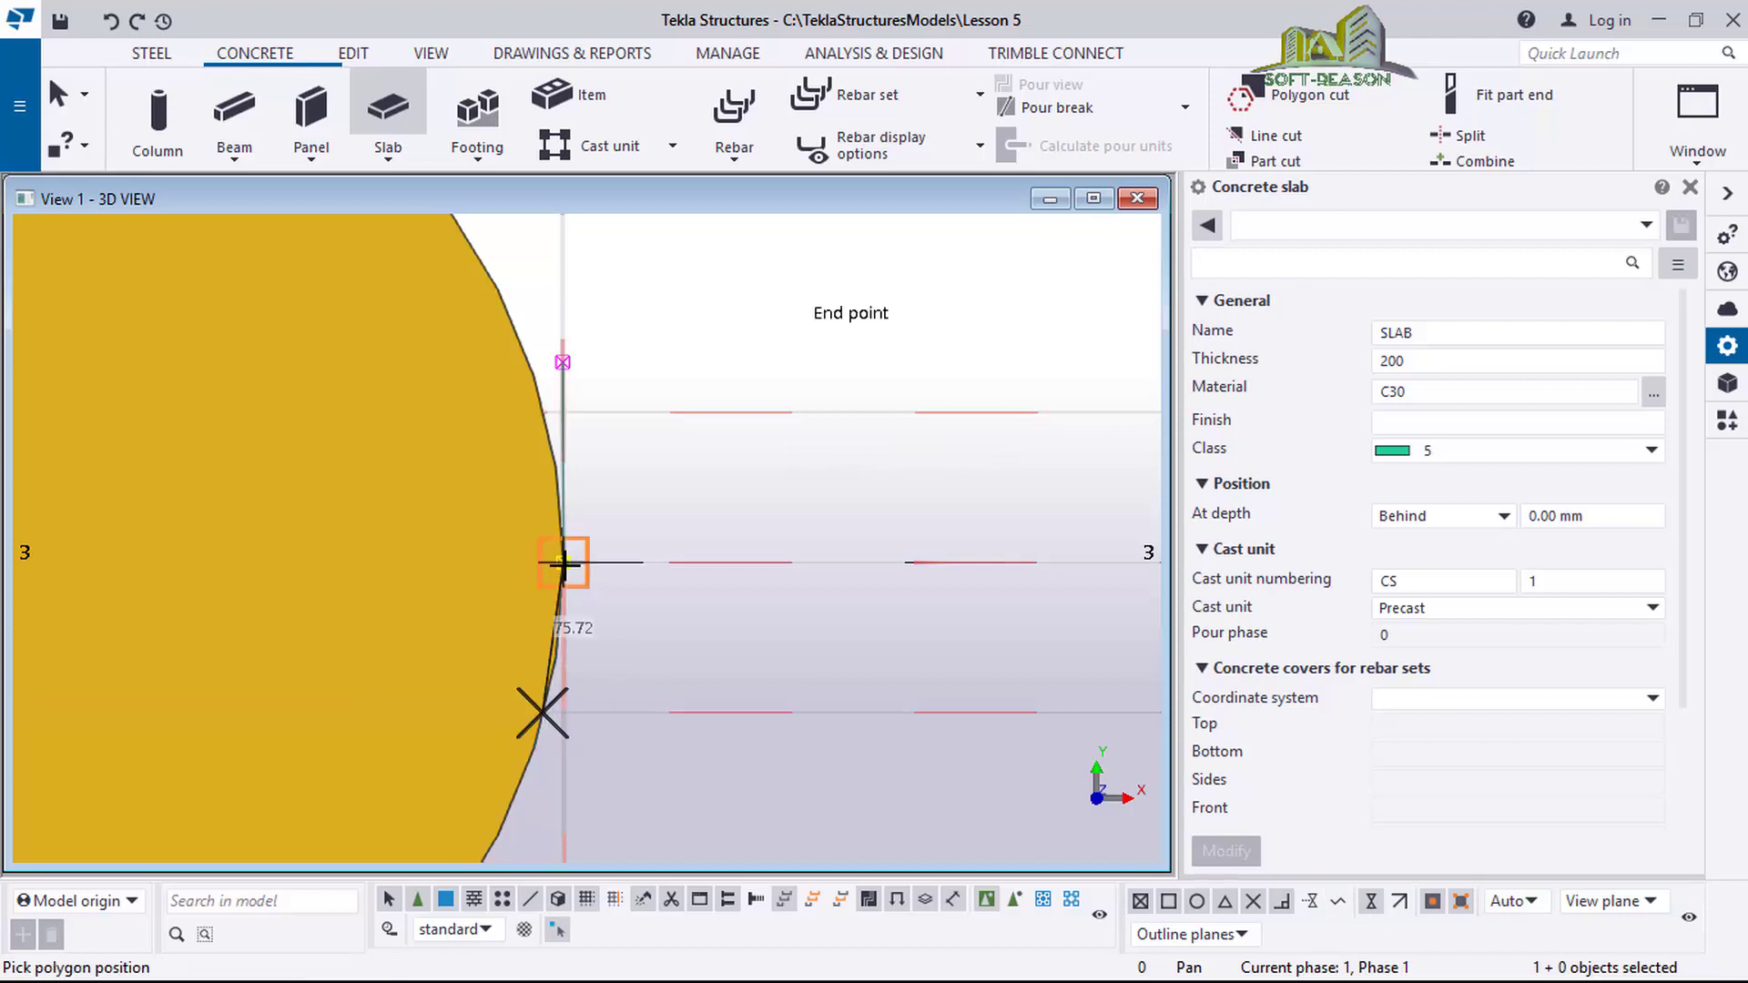
pyautogui.click(543, 414)
# Complete the slab outline with two outer corners where the offset lines meet the copied construction line, closing it at the column.
pyautogui.scroll(-3, 491, 446)
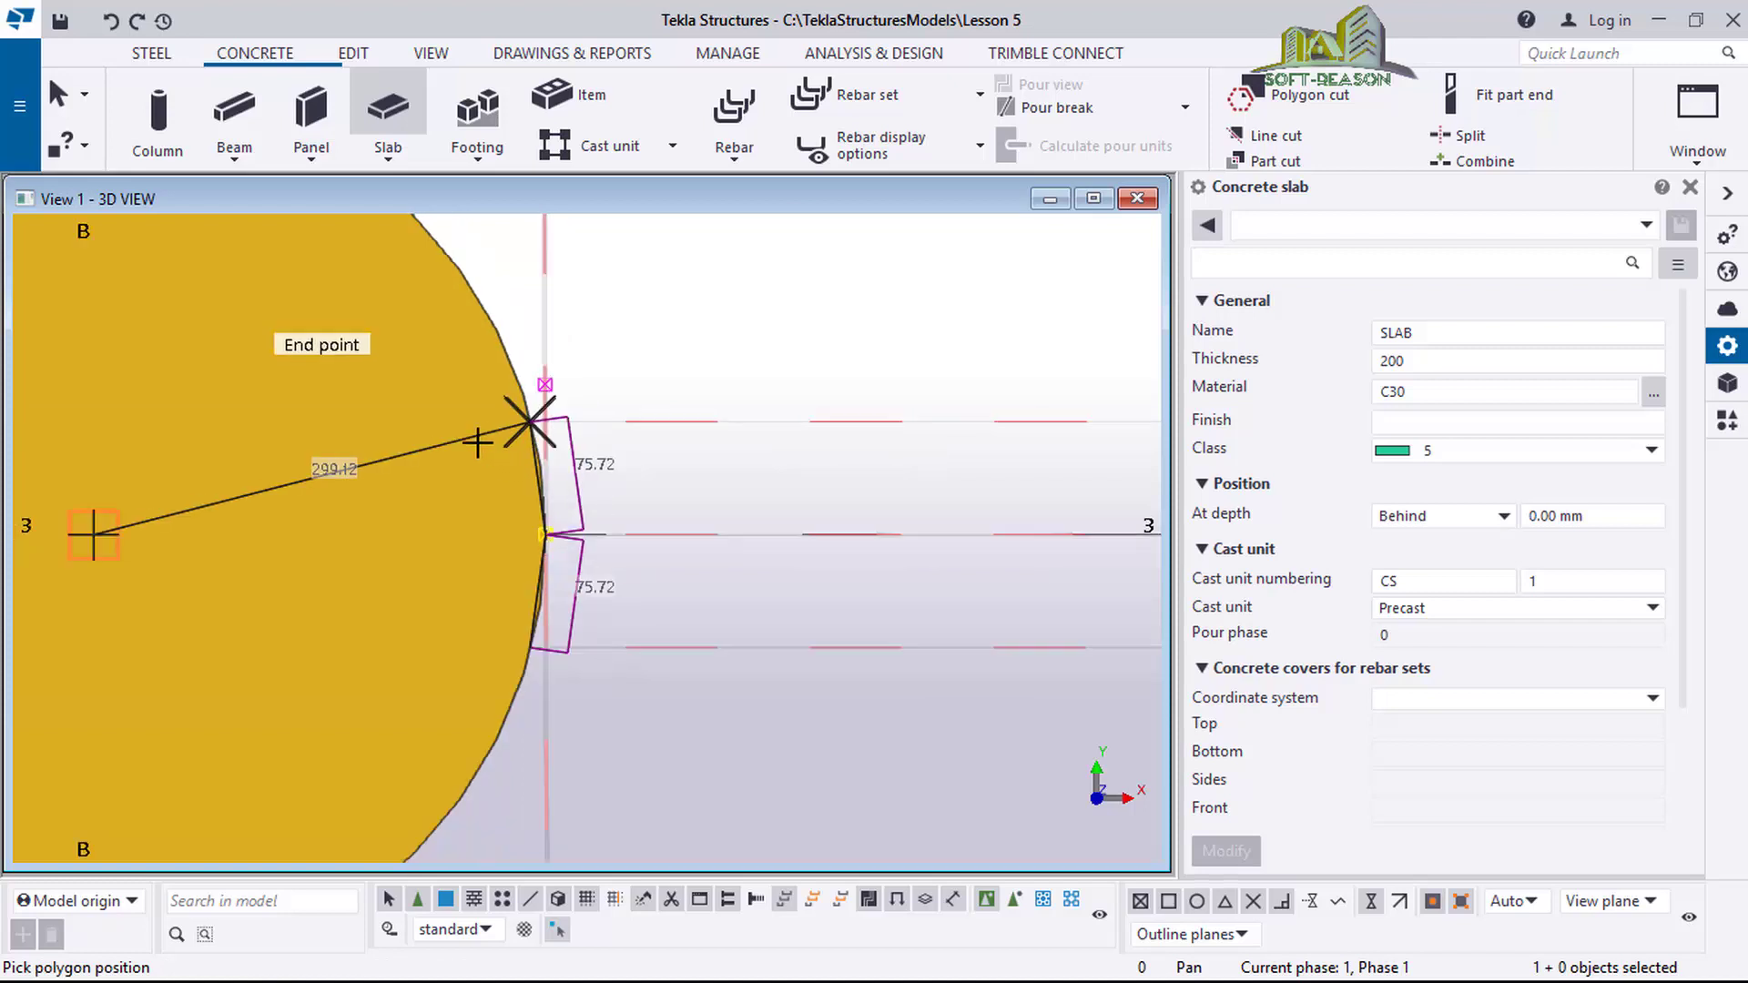
pyautogui.scroll(-4, 160, 519)
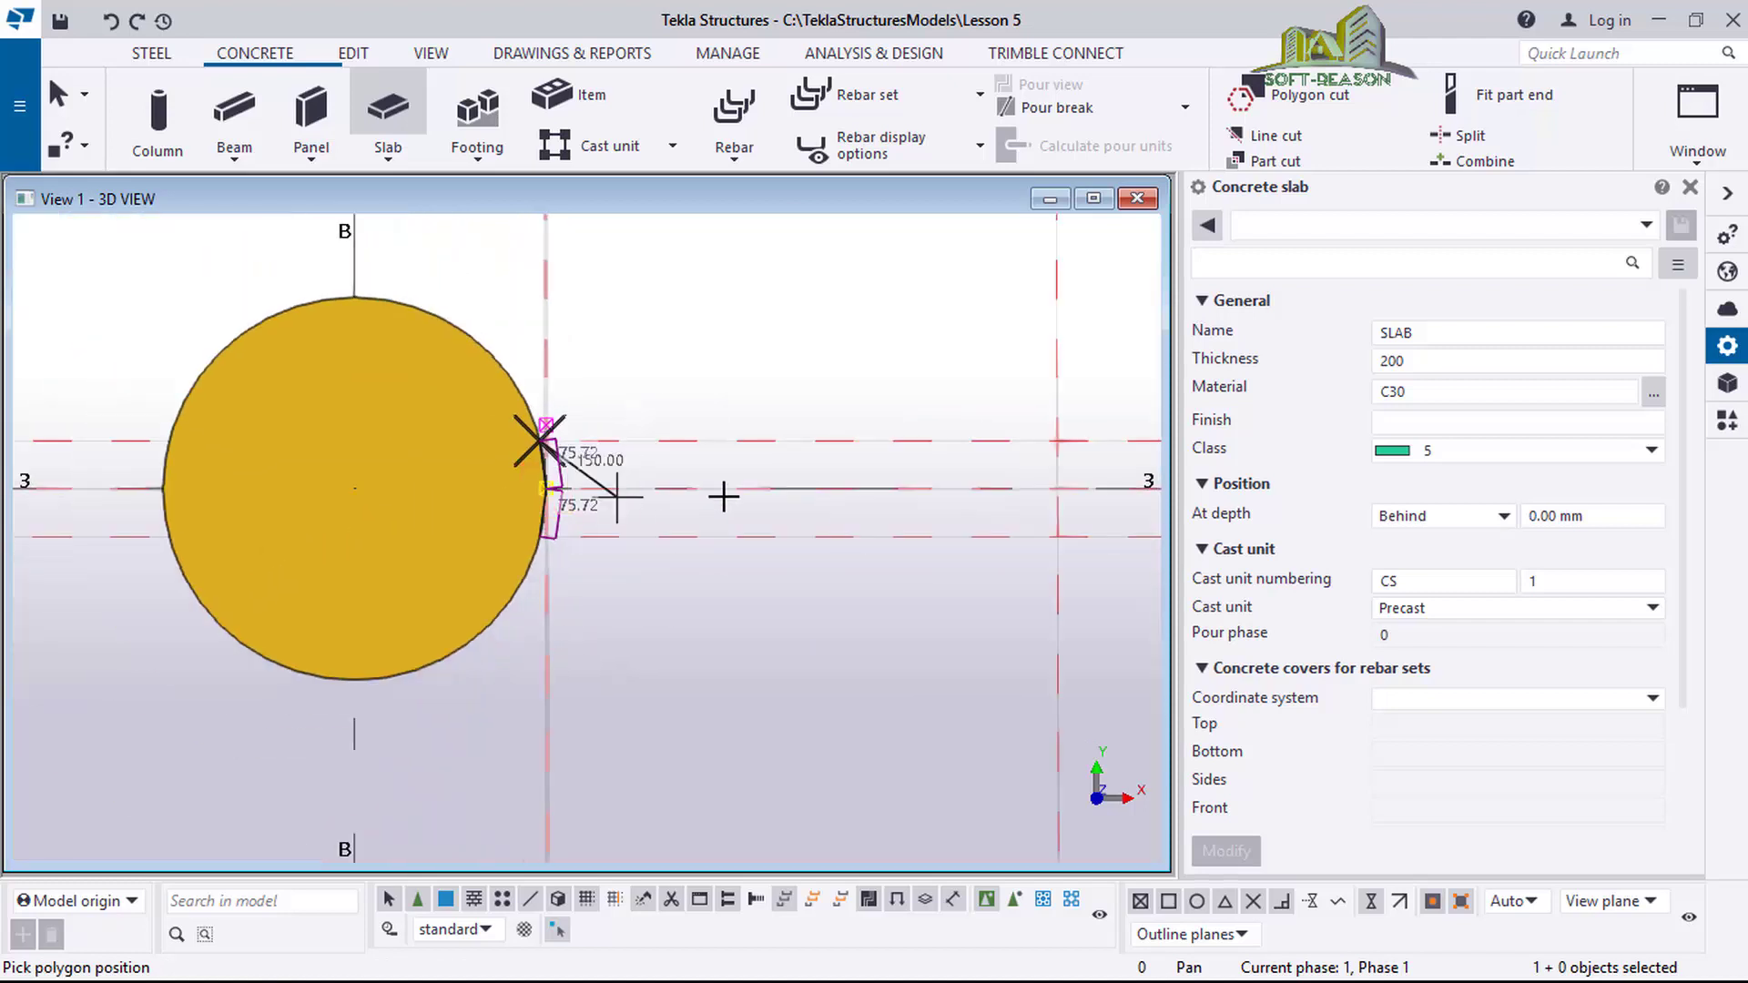
pyautogui.click(1057, 441)
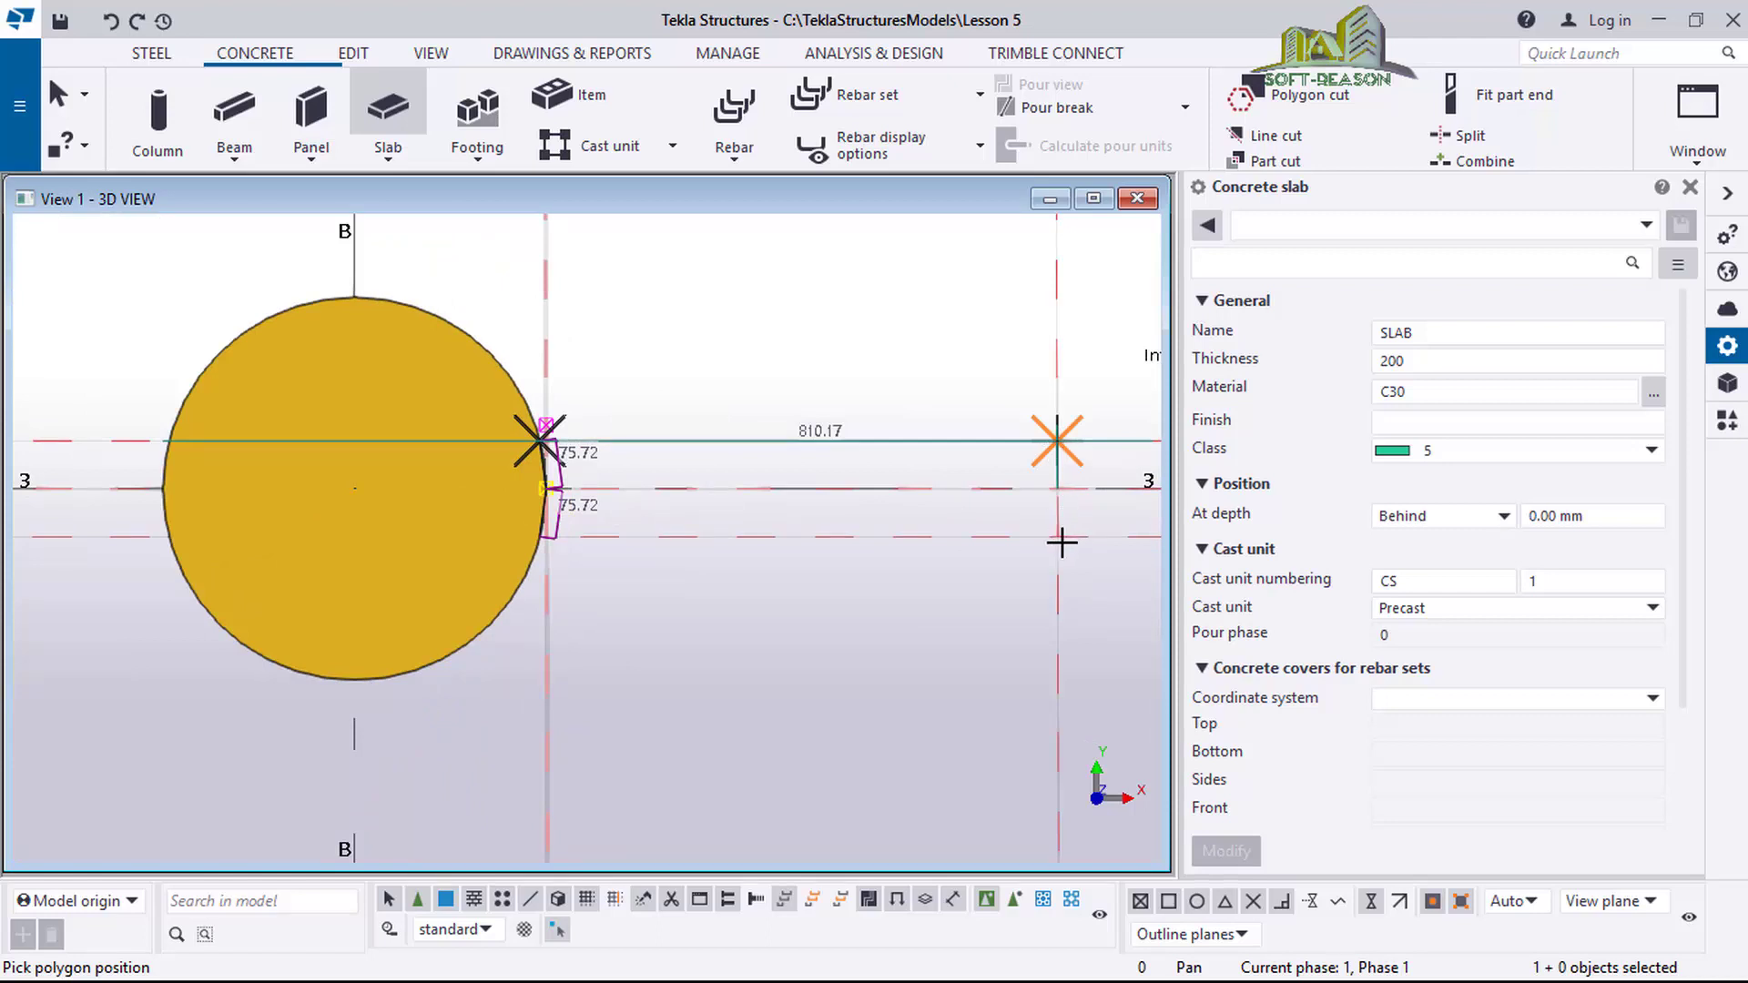
pyautogui.click(1057, 537)
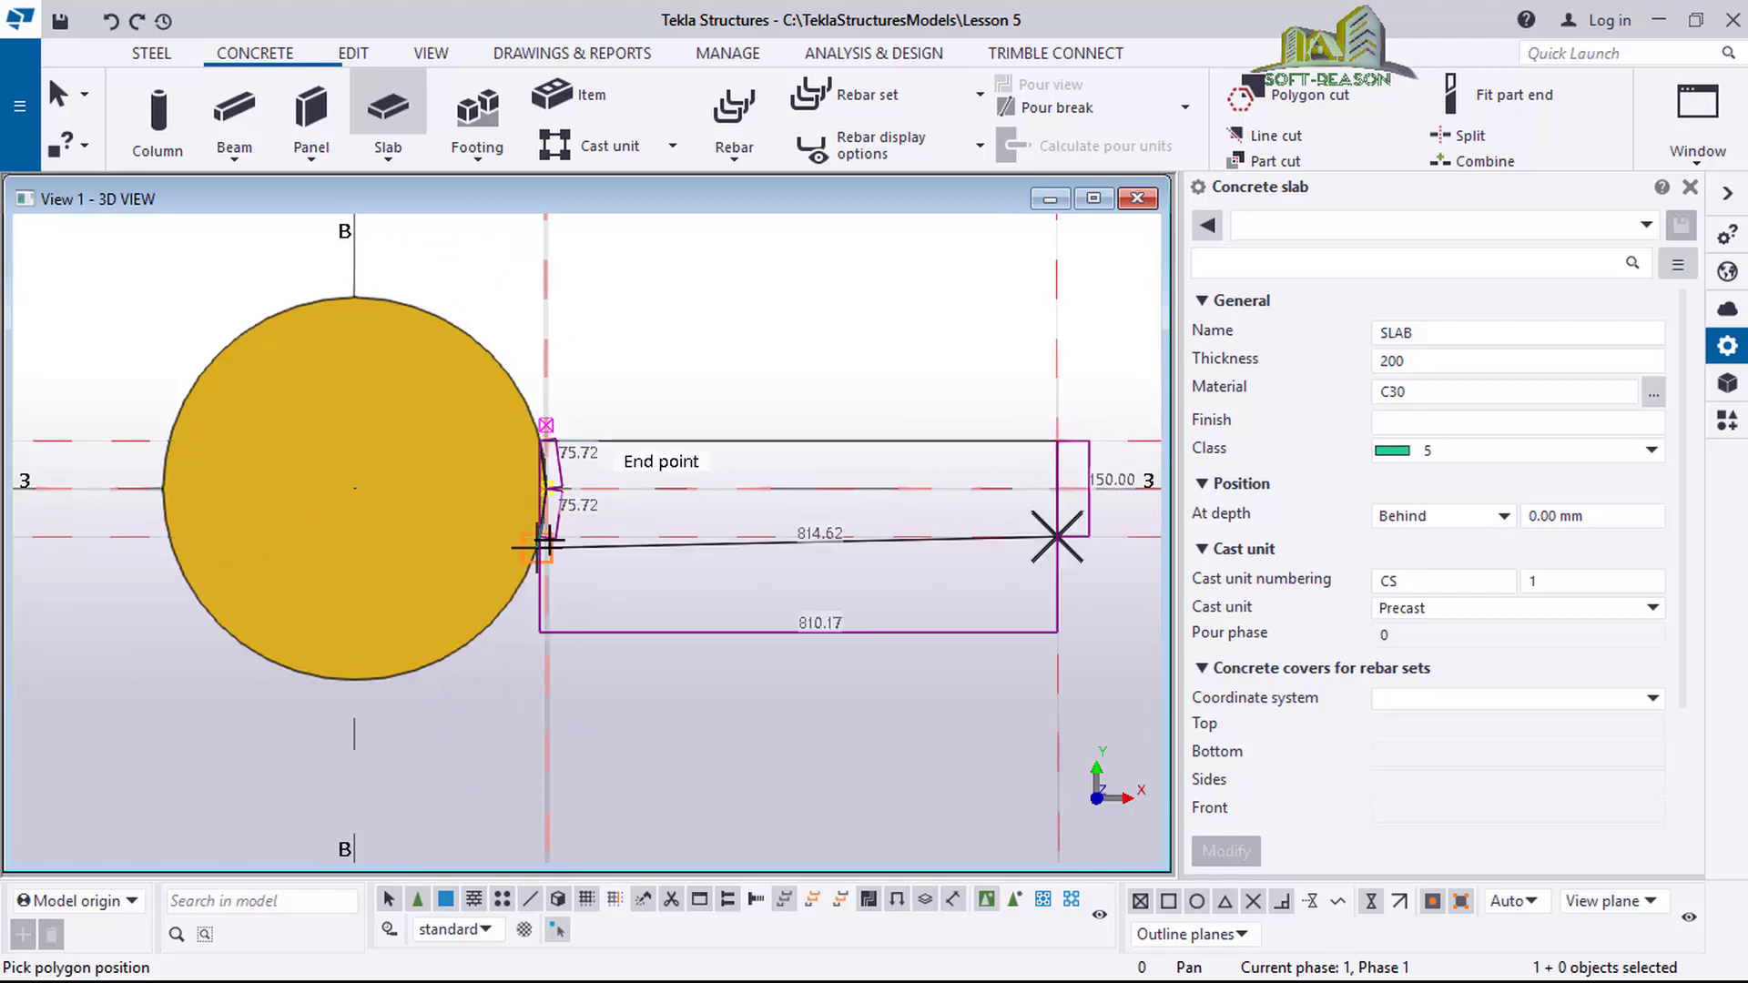
pyautogui.scroll(2, 551, 546)
pyautogui.scroll(2, 544, 546)
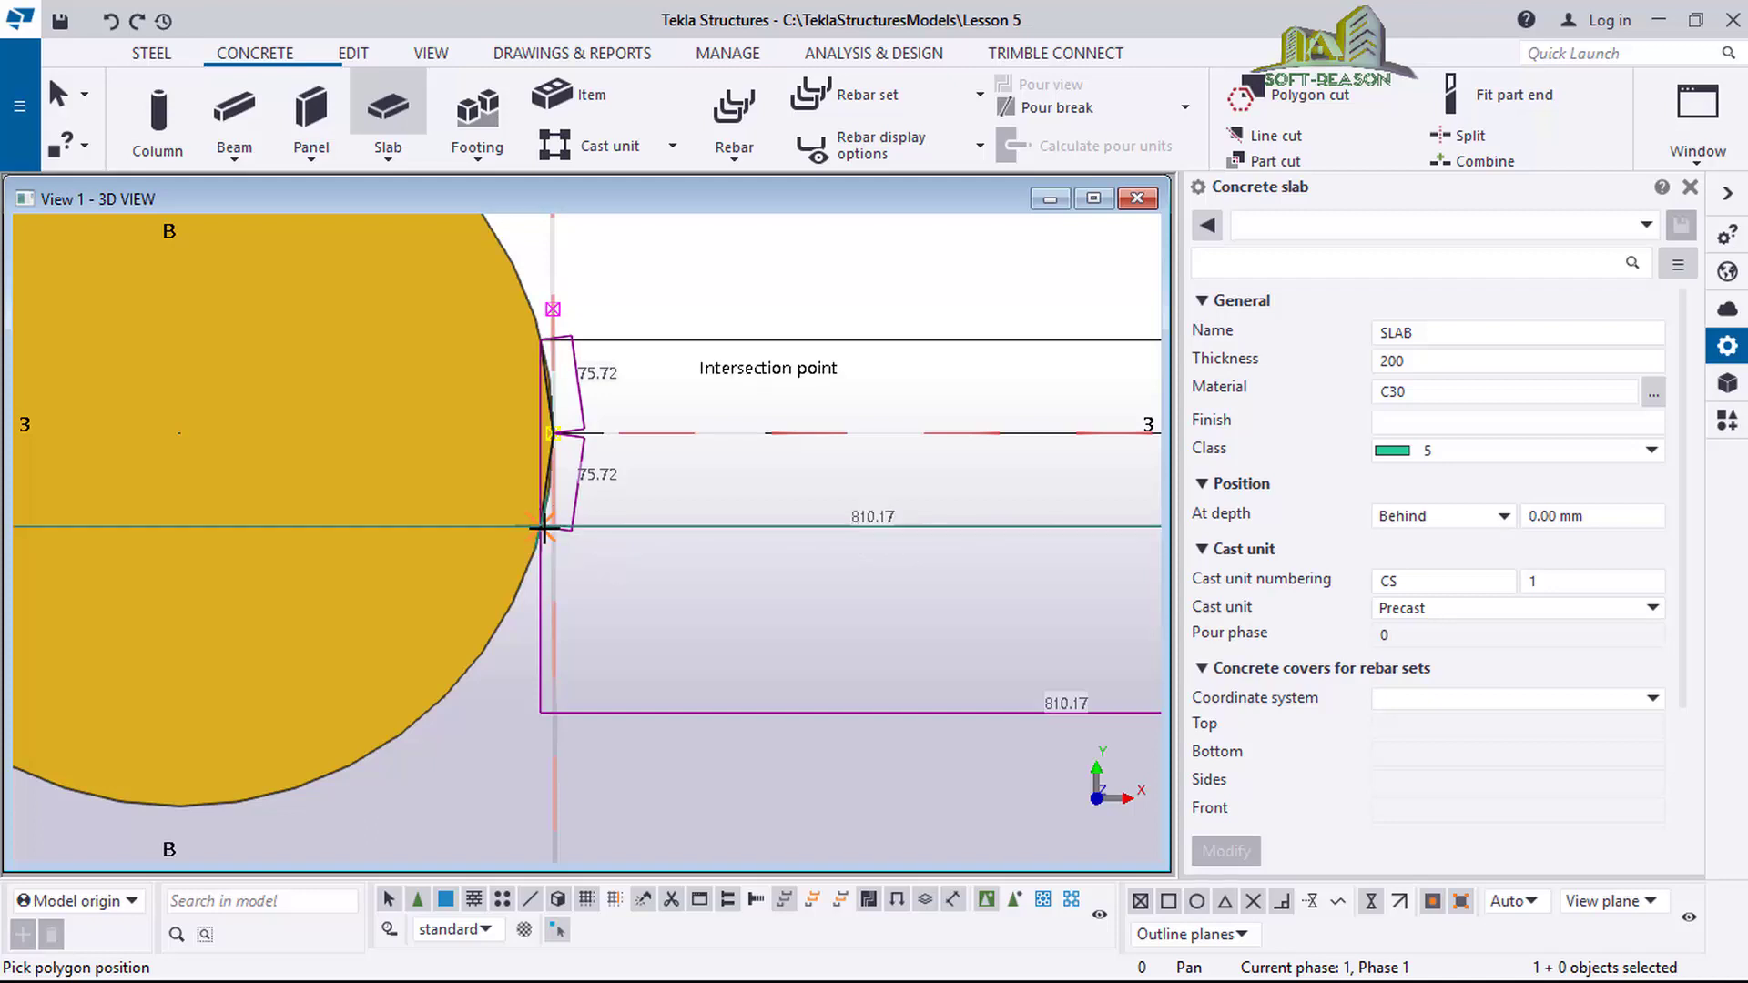
pyautogui.middleClick(610, 599)
pyautogui.scroll(-3, 604, 597)
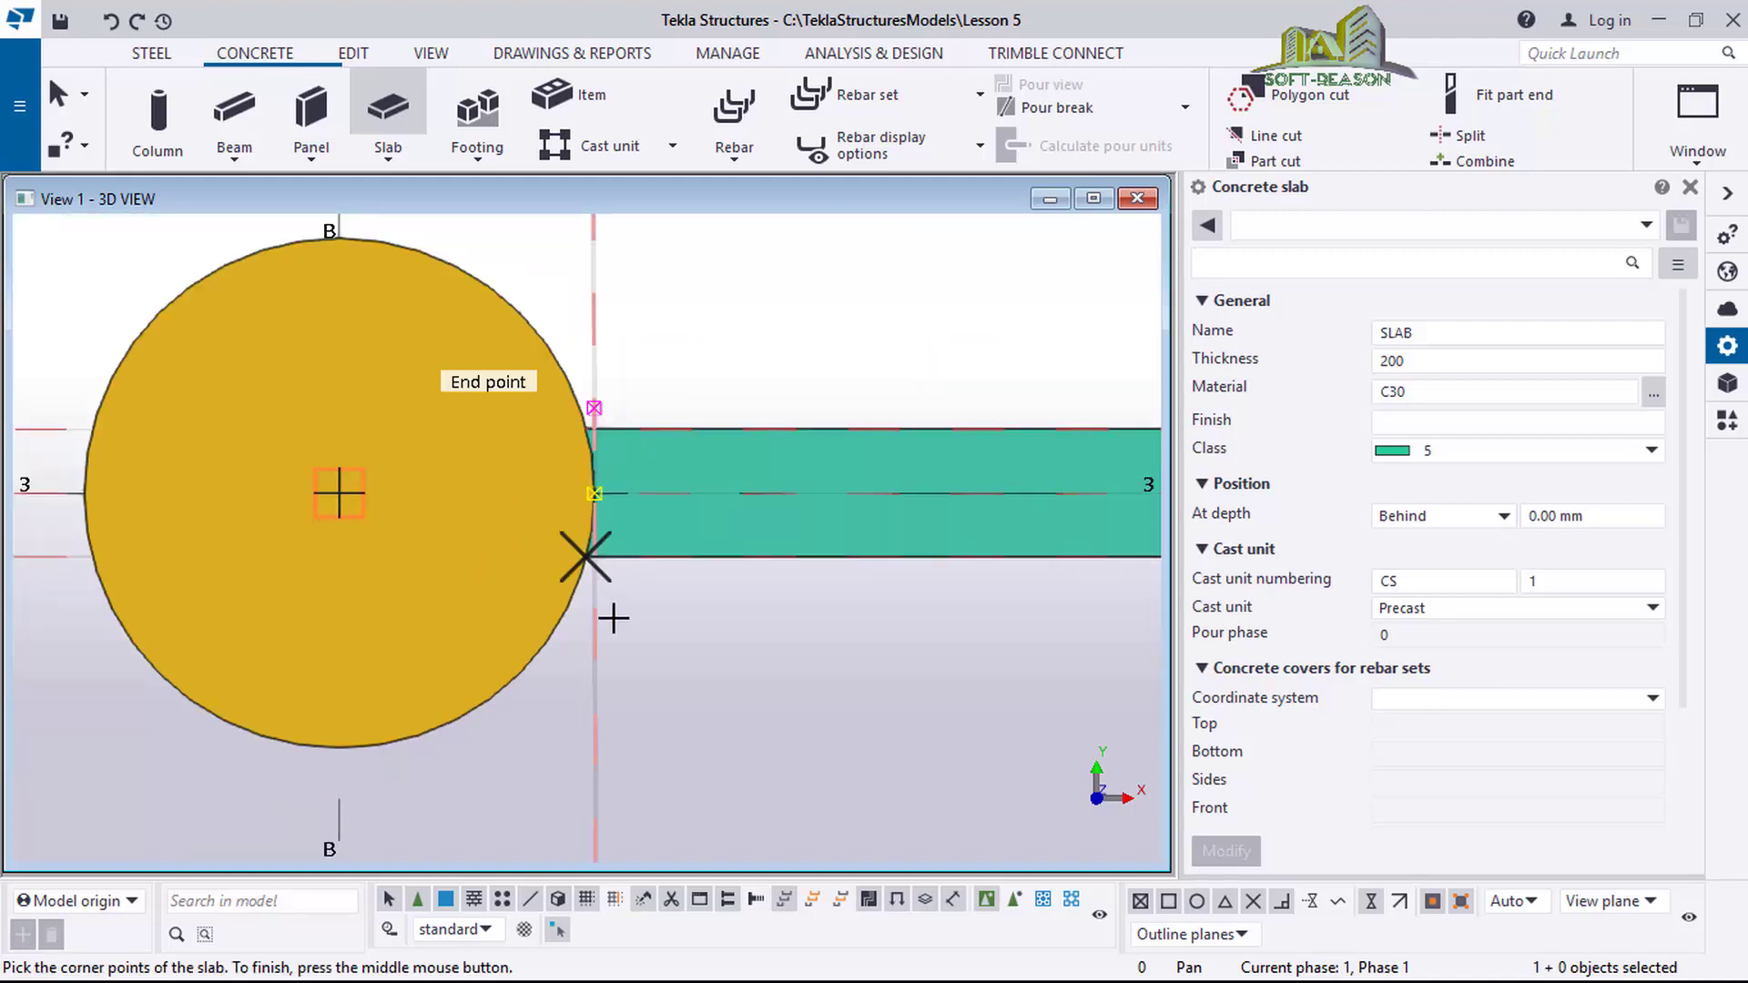
pyautogui.scroll(2, 888, 570)
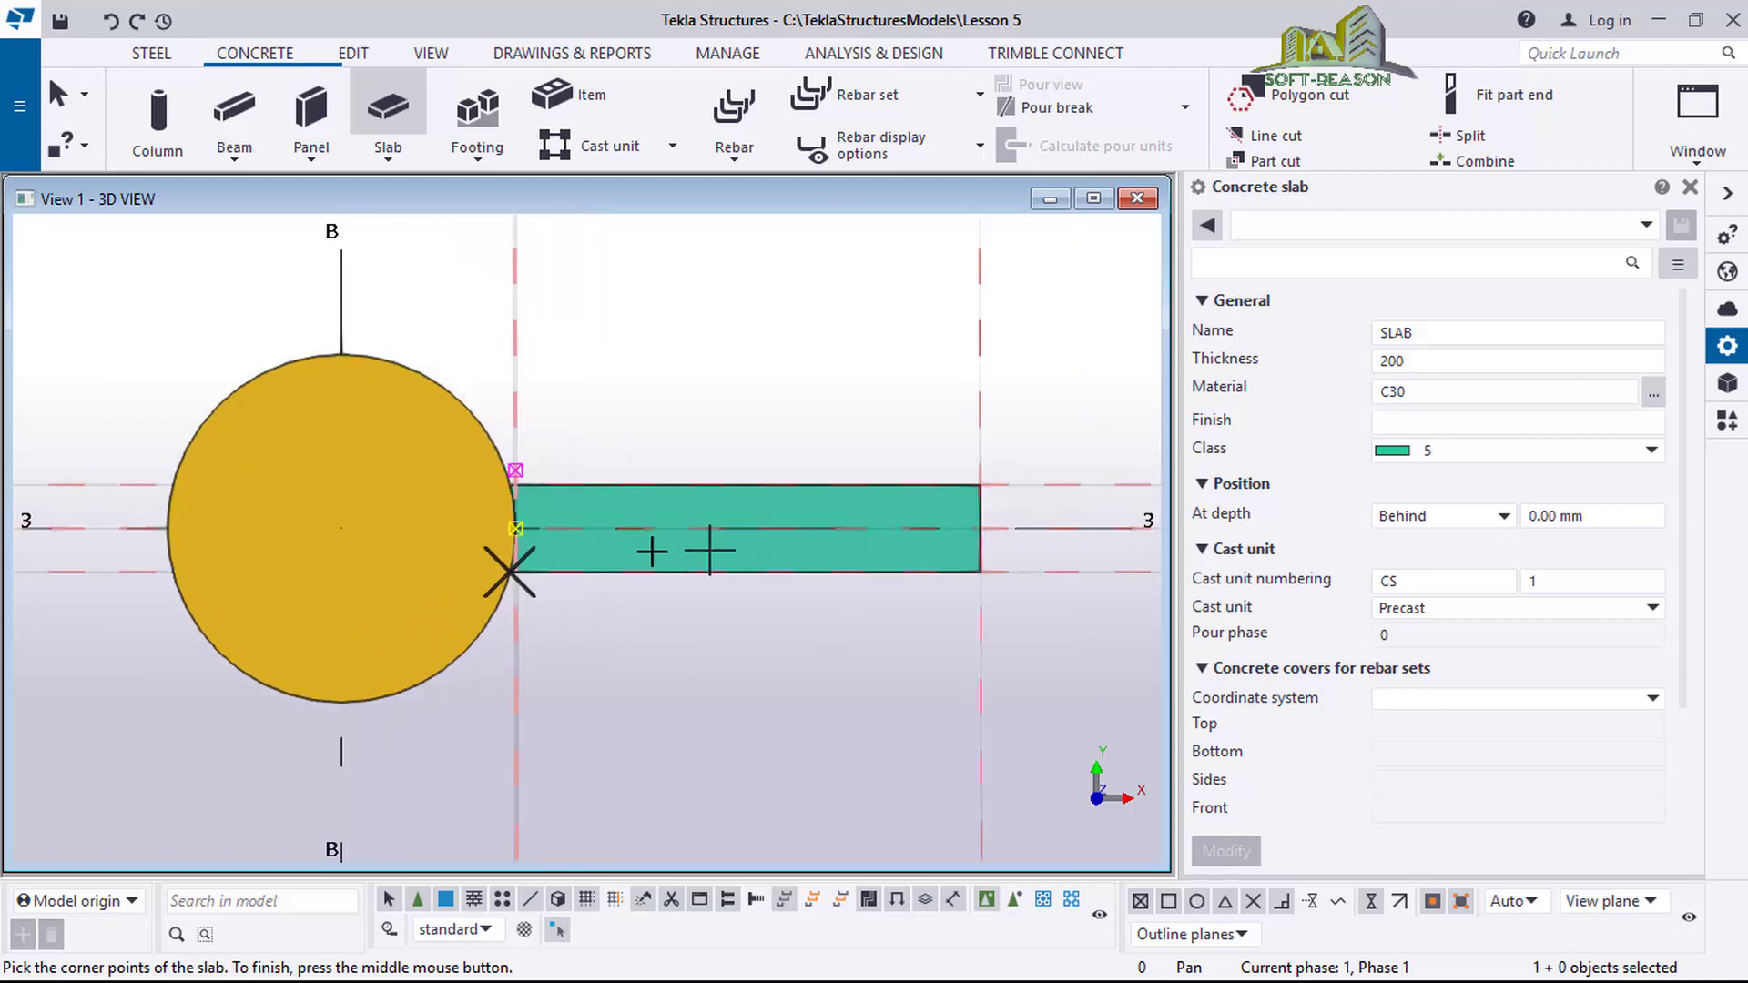
pyautogui.scroll(2, 774, 469)
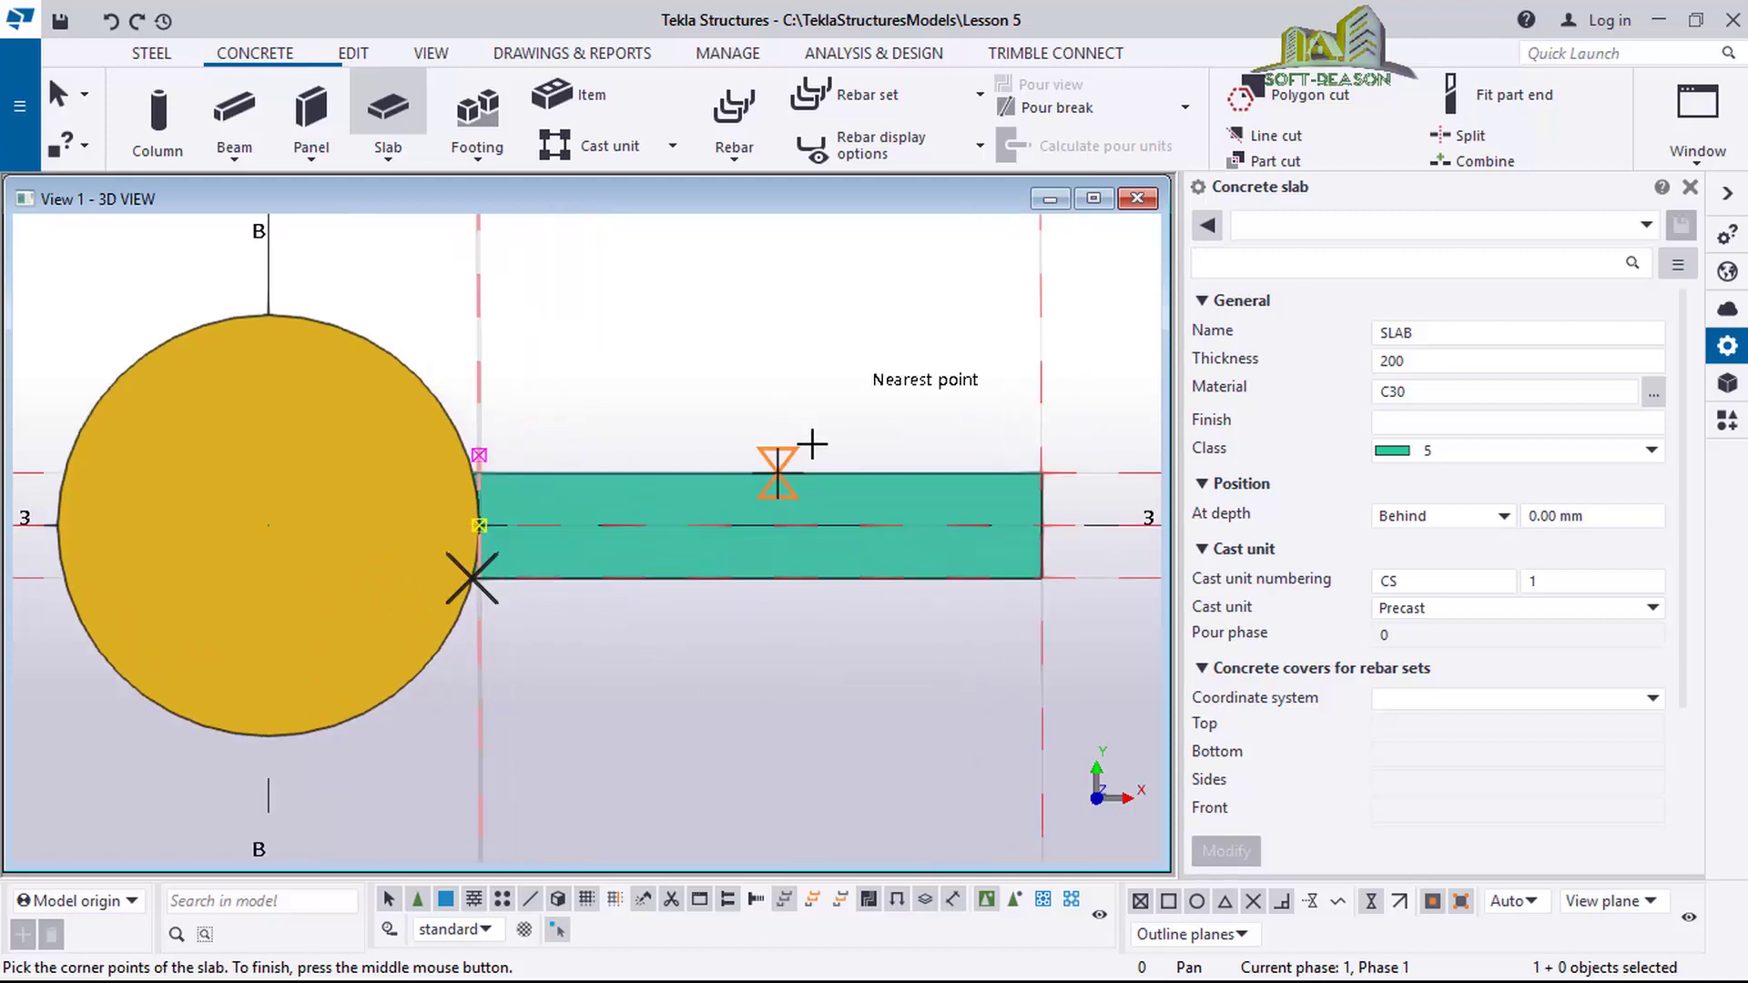
pyautogui.scroll(-1, 812, 443)
pyautogui.scroll(-1, 755, 574)
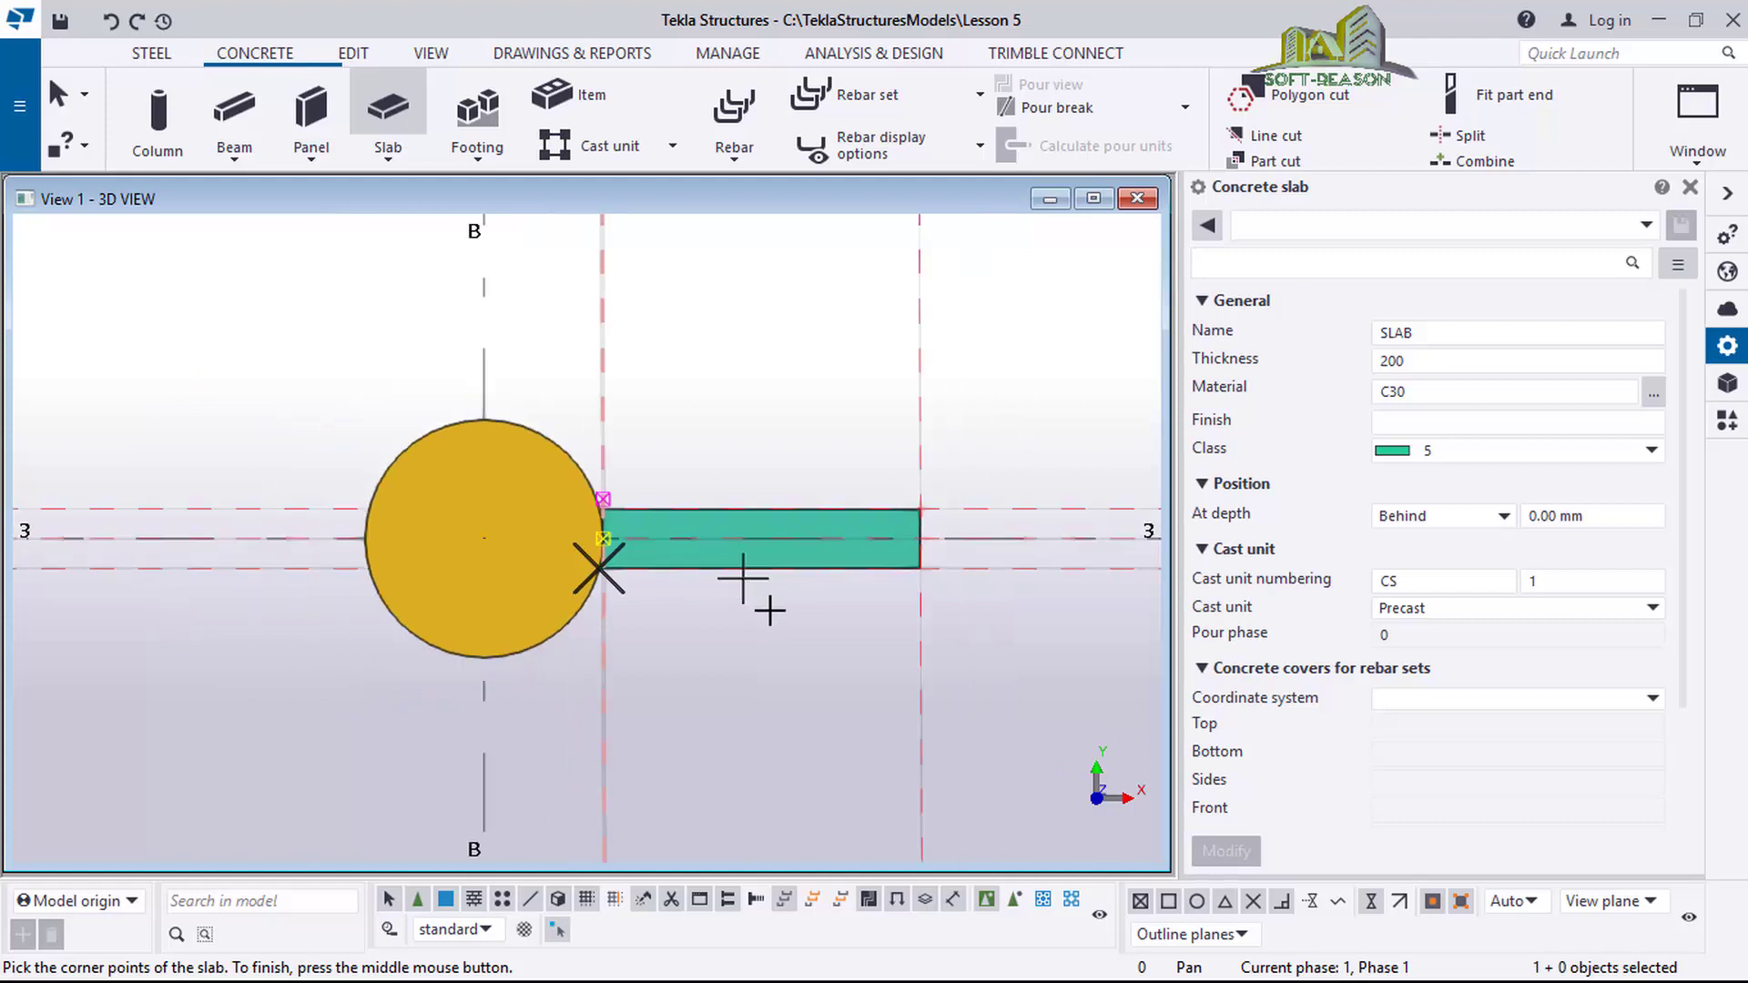
pyautogui.press('Escape')
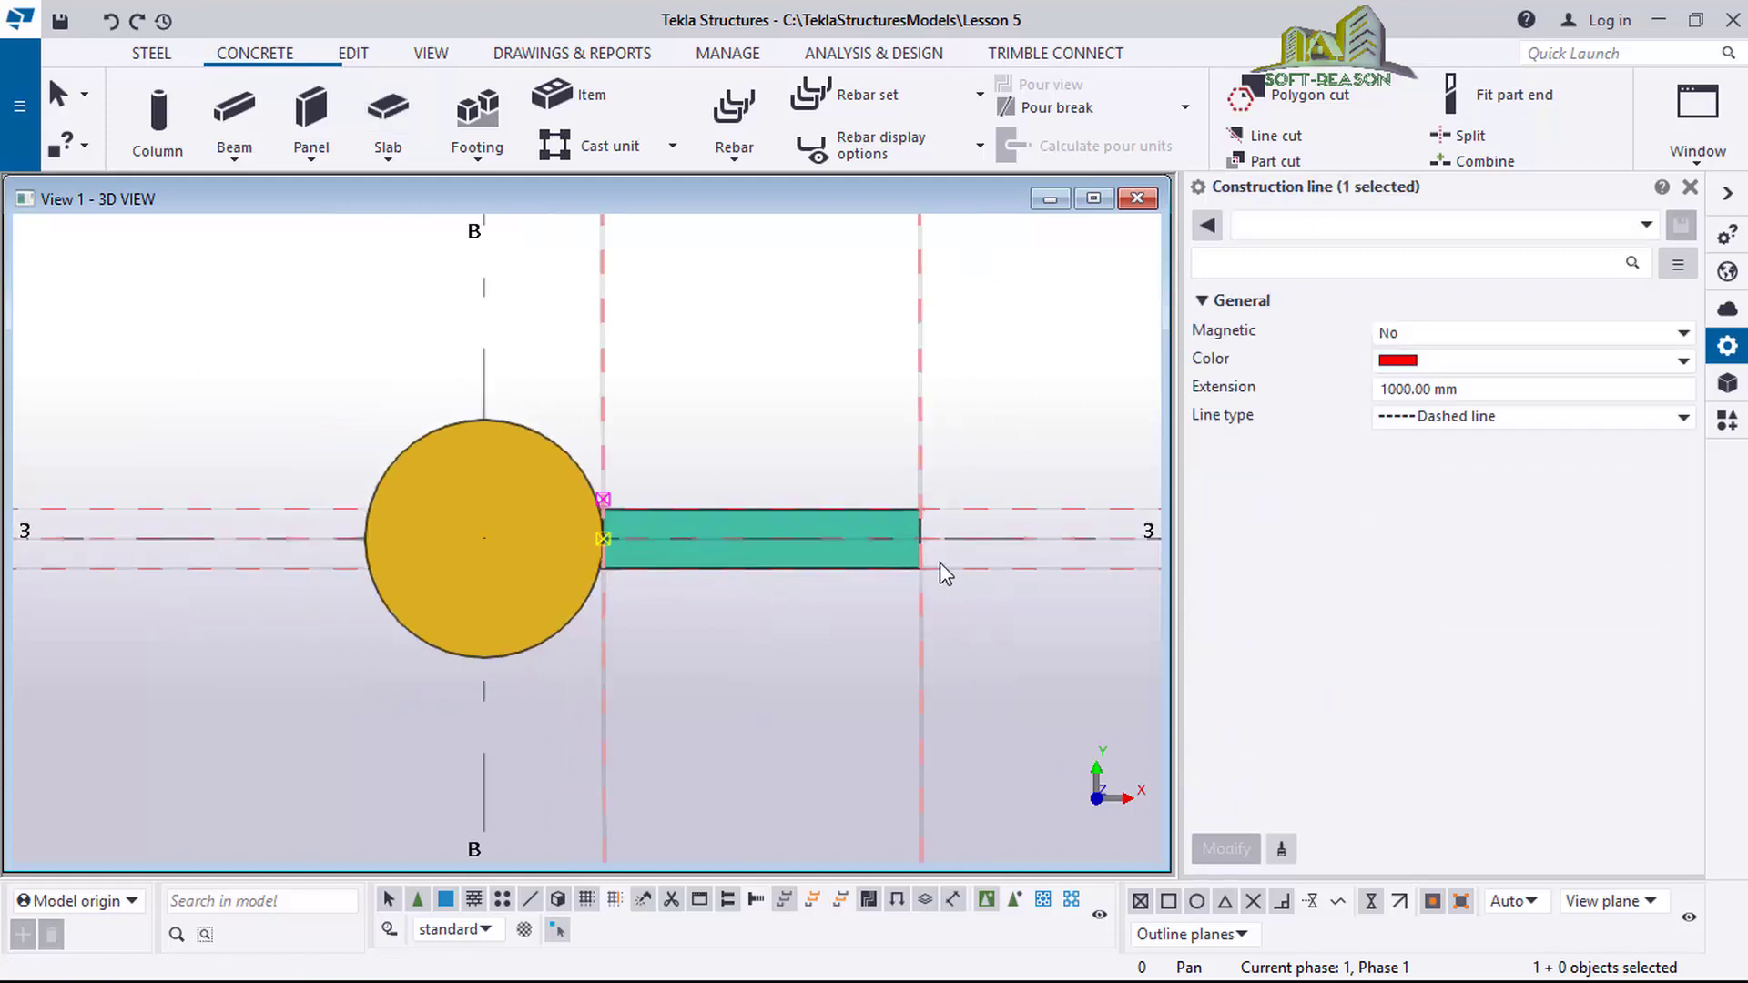
# Examine the slab step against the column in 3D and in plan view.
pyautogui.scroll(2, 939, 561)
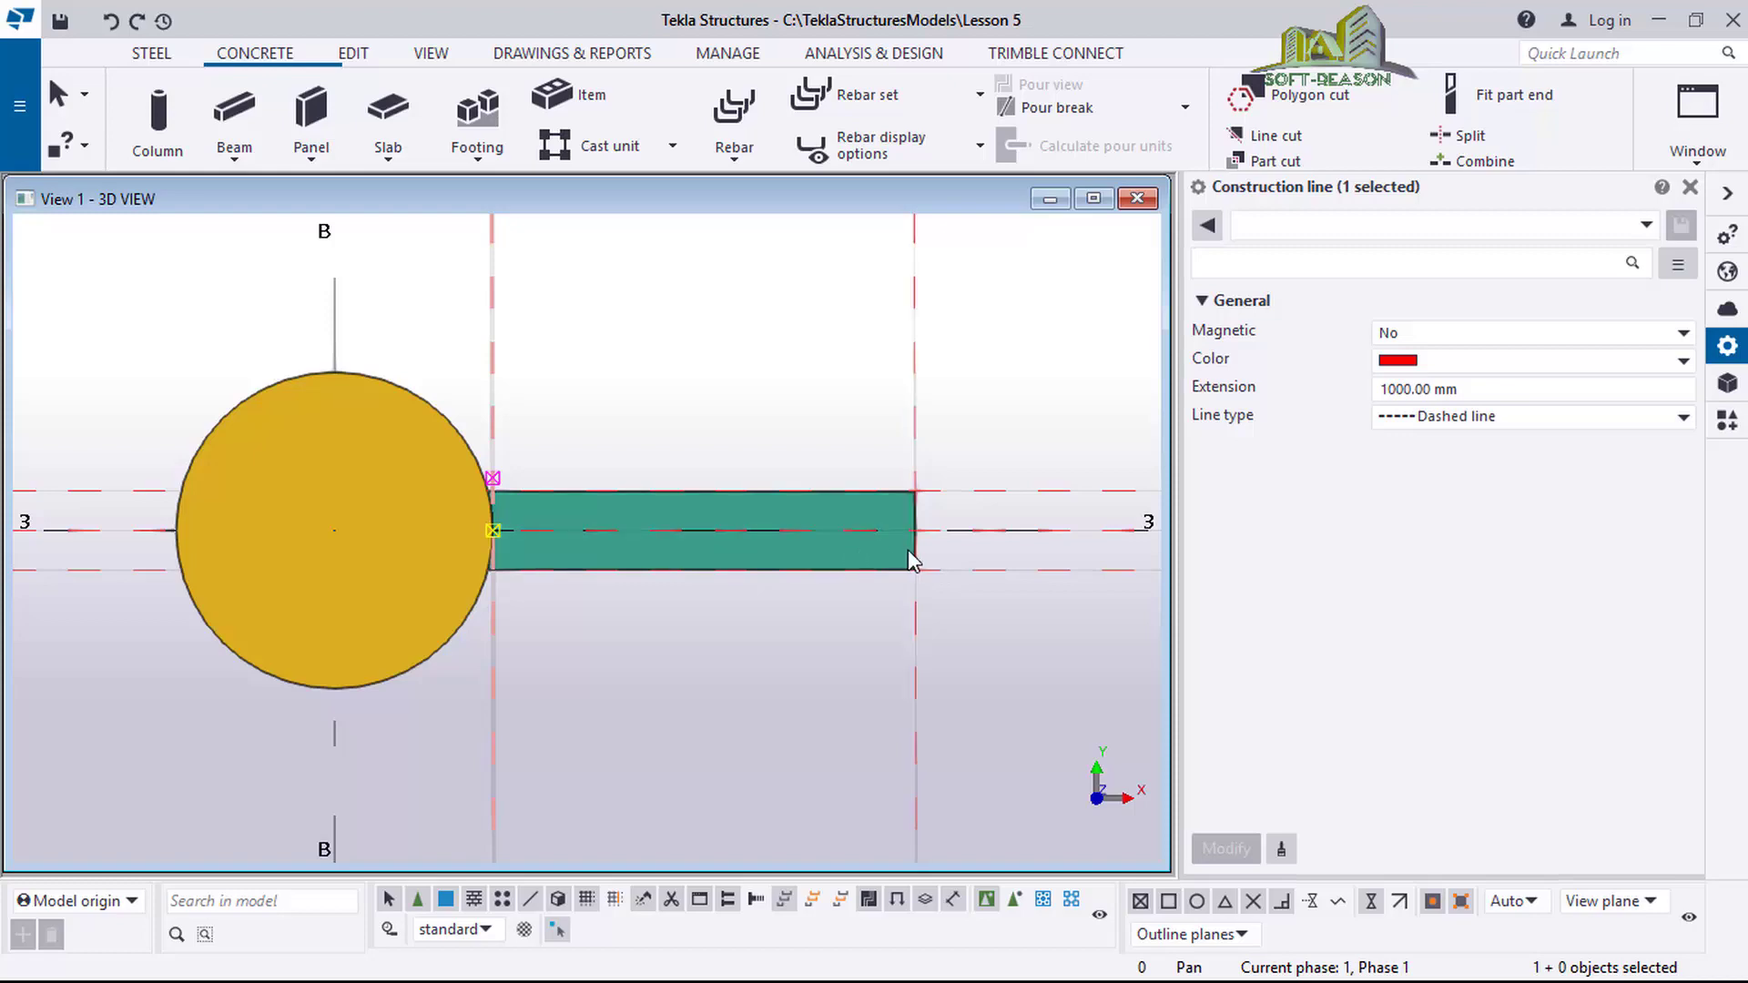
pyautogui.press('Home')
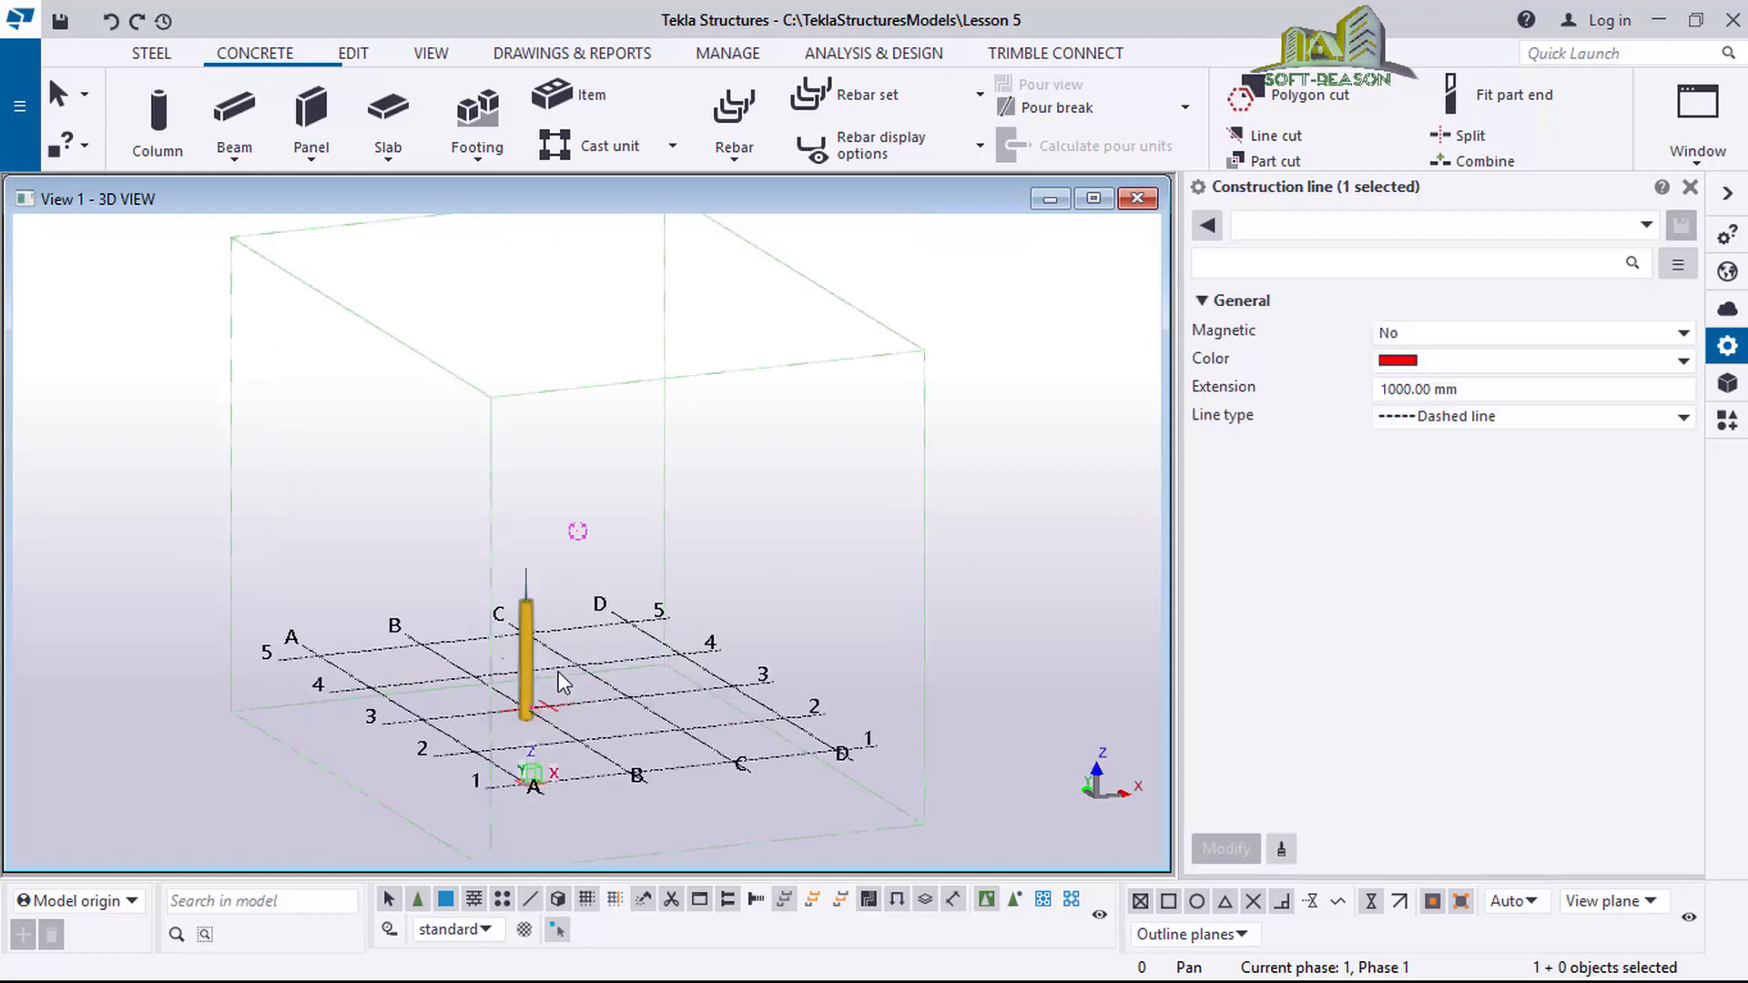
pyautogui.scroll(4, 543, 728)
pyautogui.scroll(8, 543, 730)
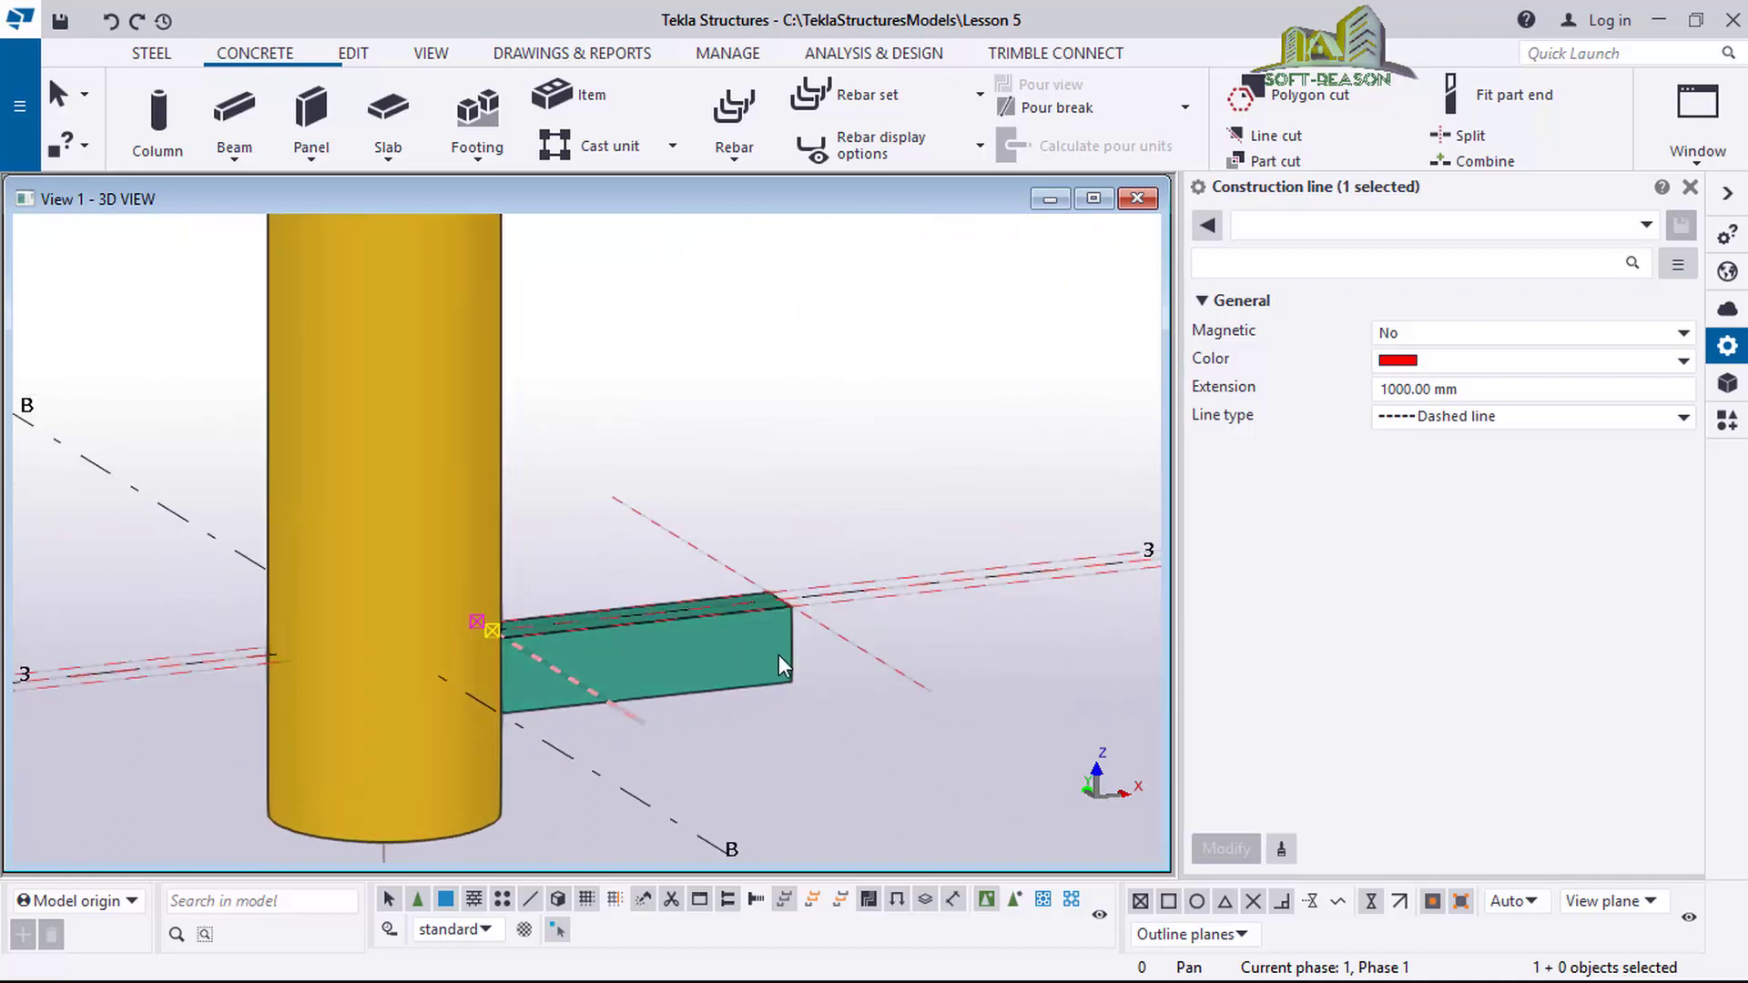
pyautogui.scroll(-1, 479, 622)
pyautogui.scroll(-1, 649, 599)
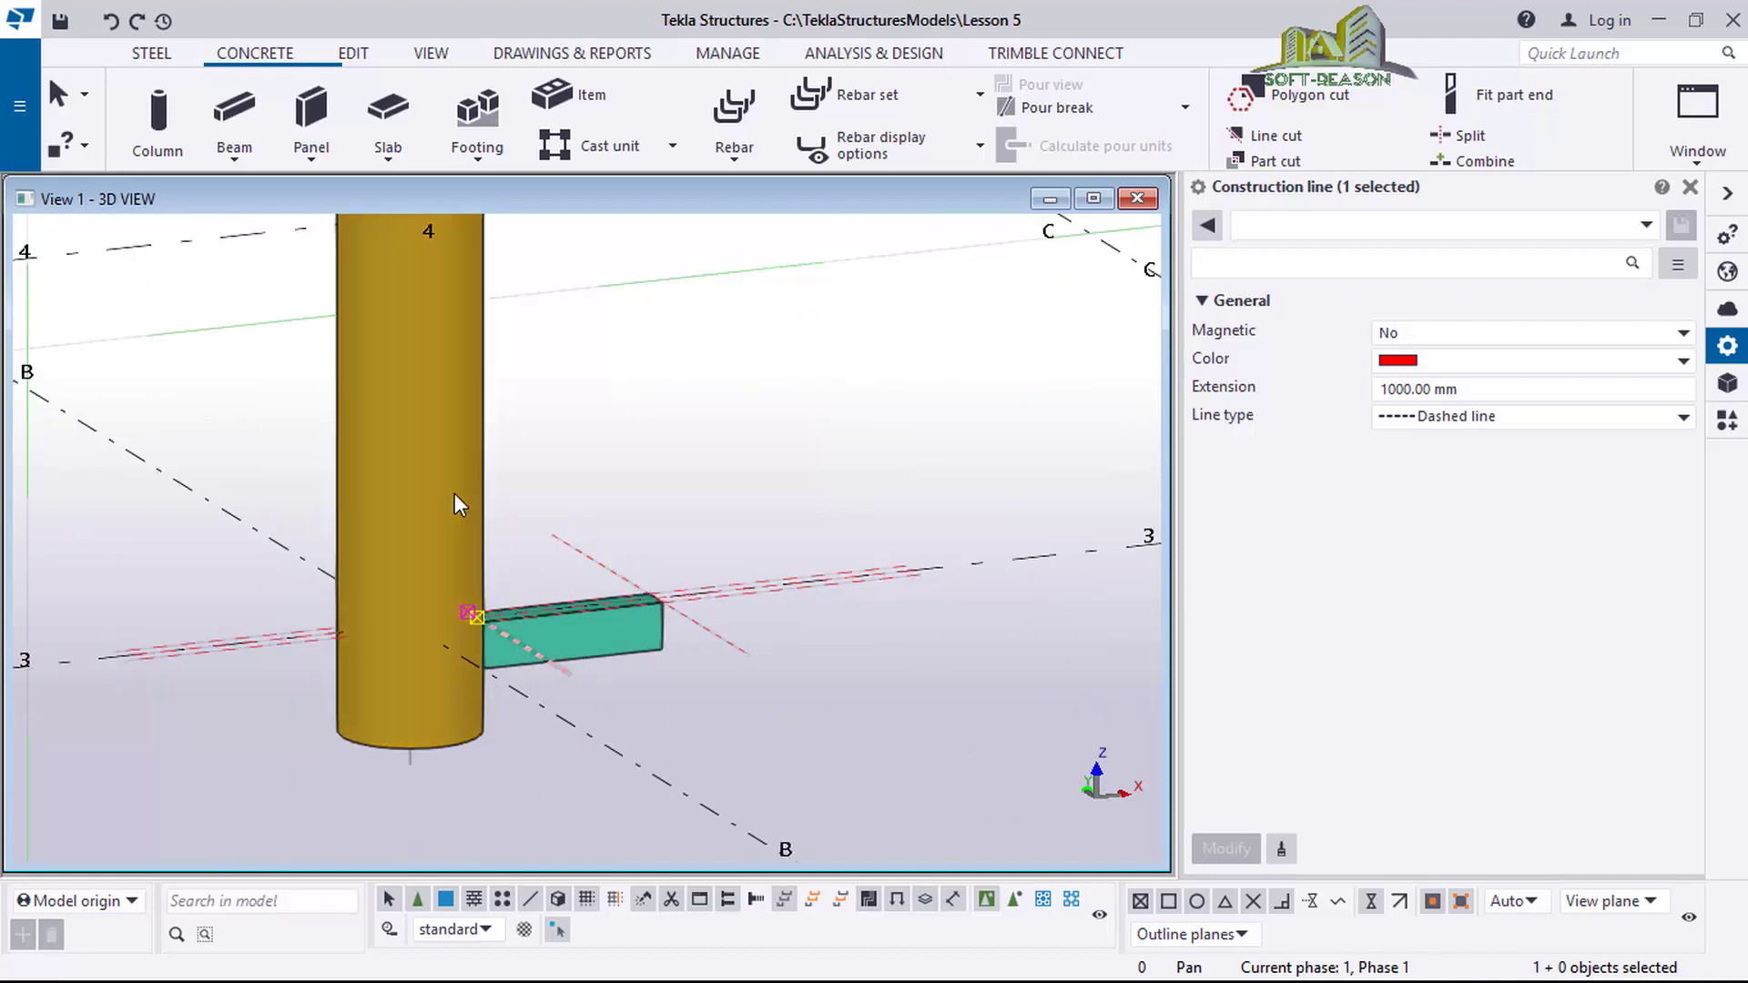
pyautogui.hotkey('ctrl', 'p')
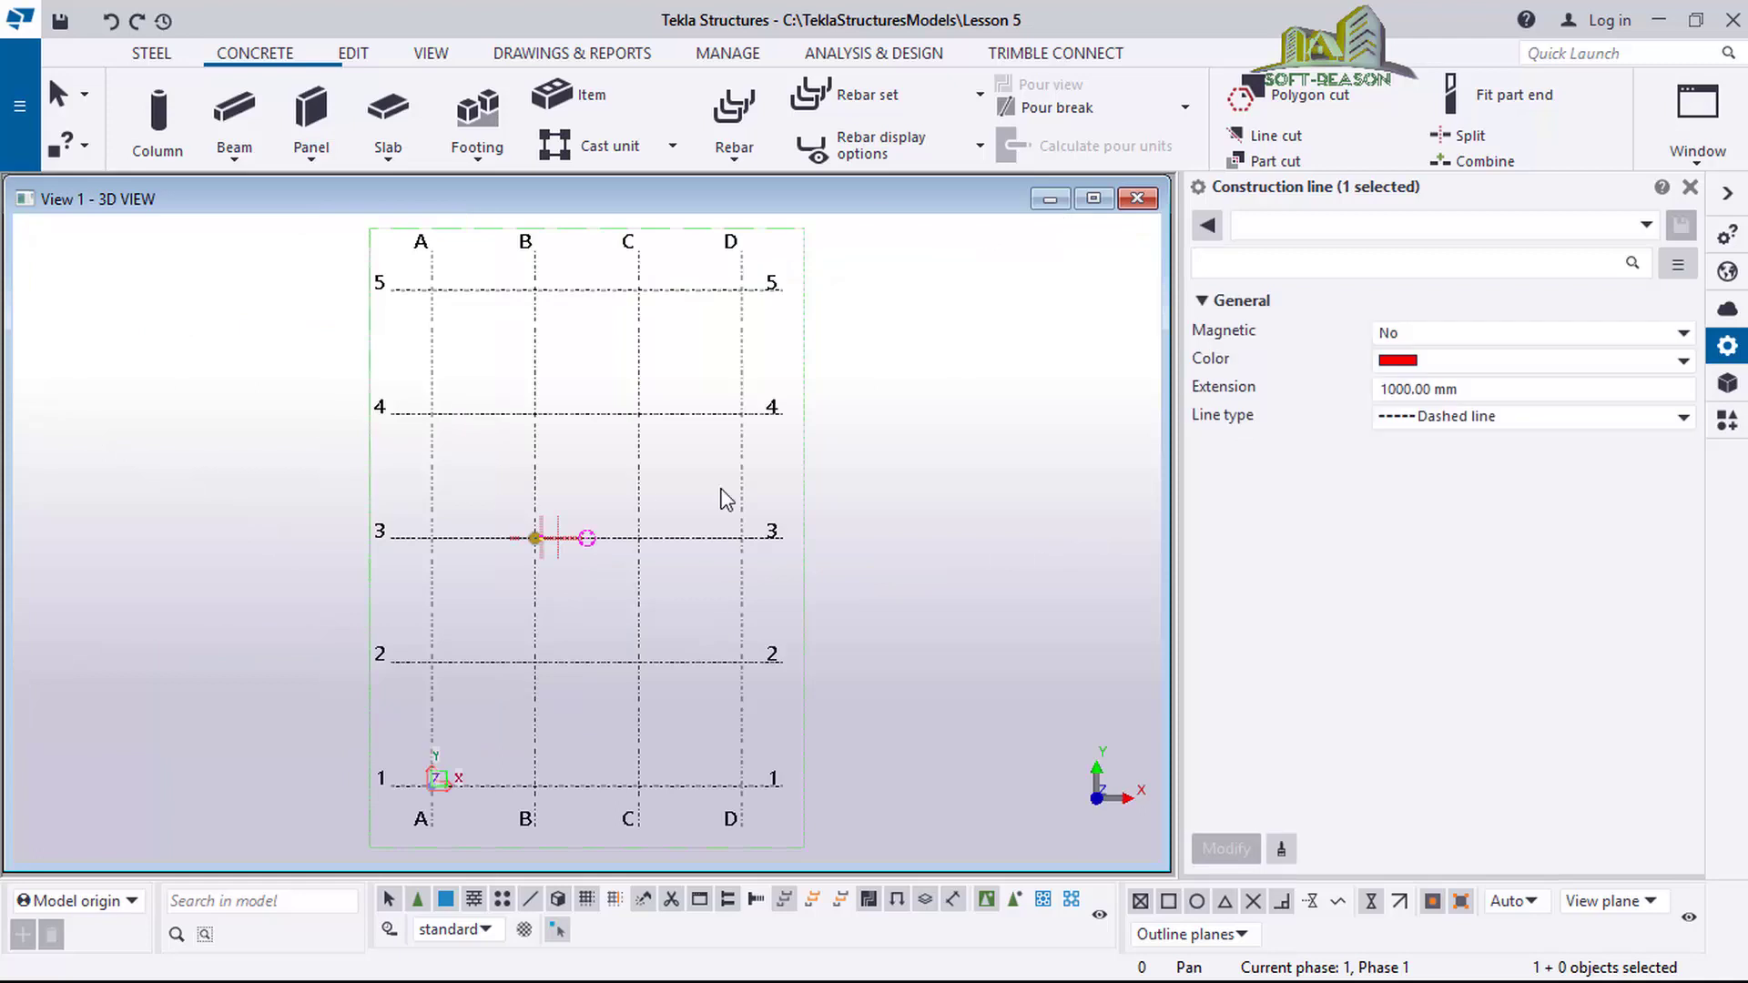
pyautogui.scroll(3, 719, 495)
pyautogui.scroll(10, 547, 560)
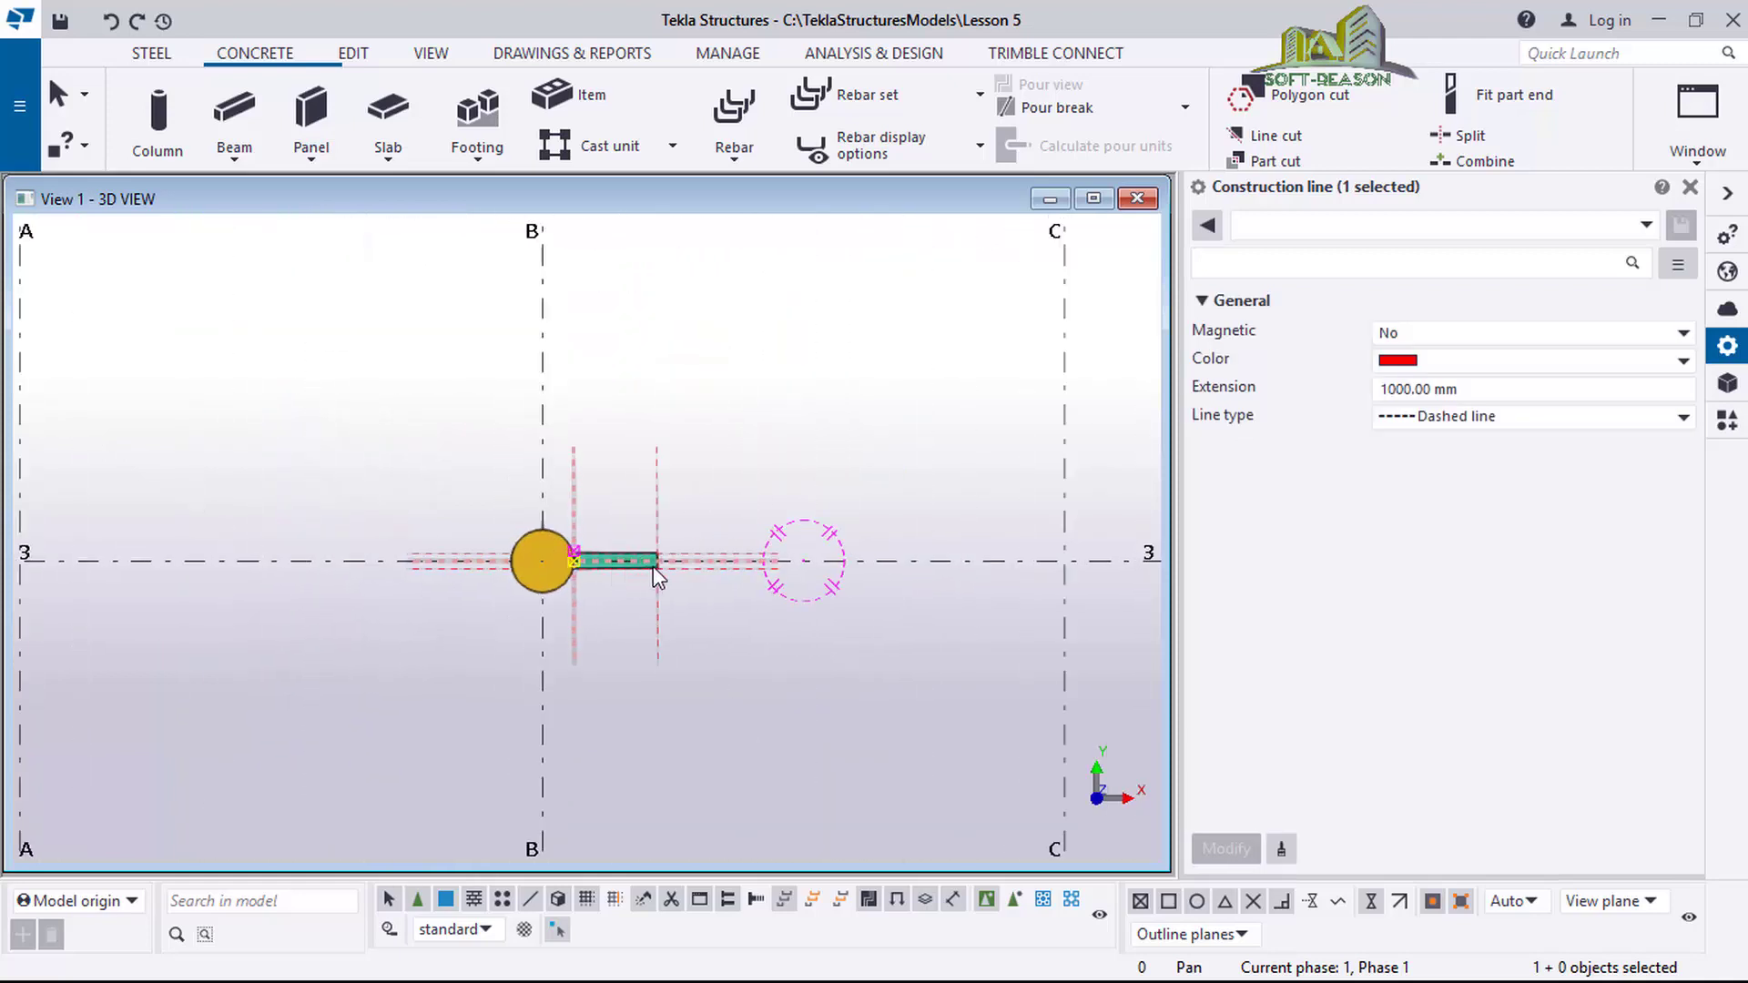
# Set the thickness of the concrete slab step to 60 and apply the change.
pyautogui.scroll(3, 701, 582)
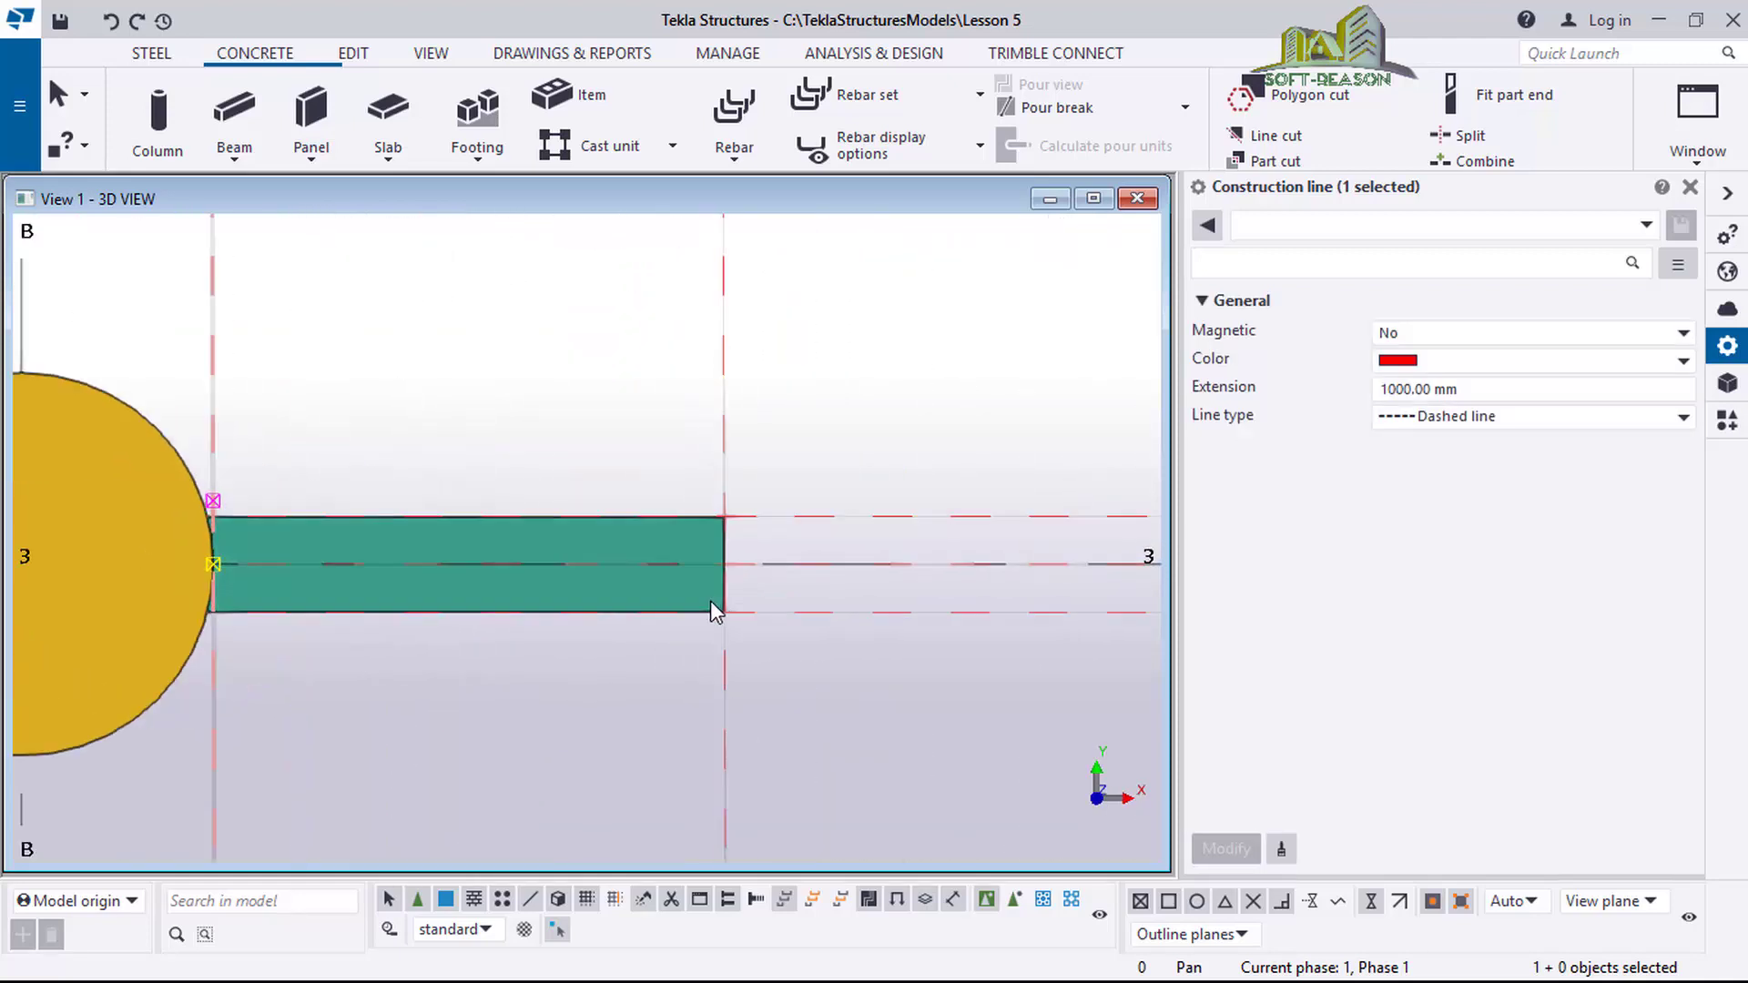
pyautogui.click(551, 611)
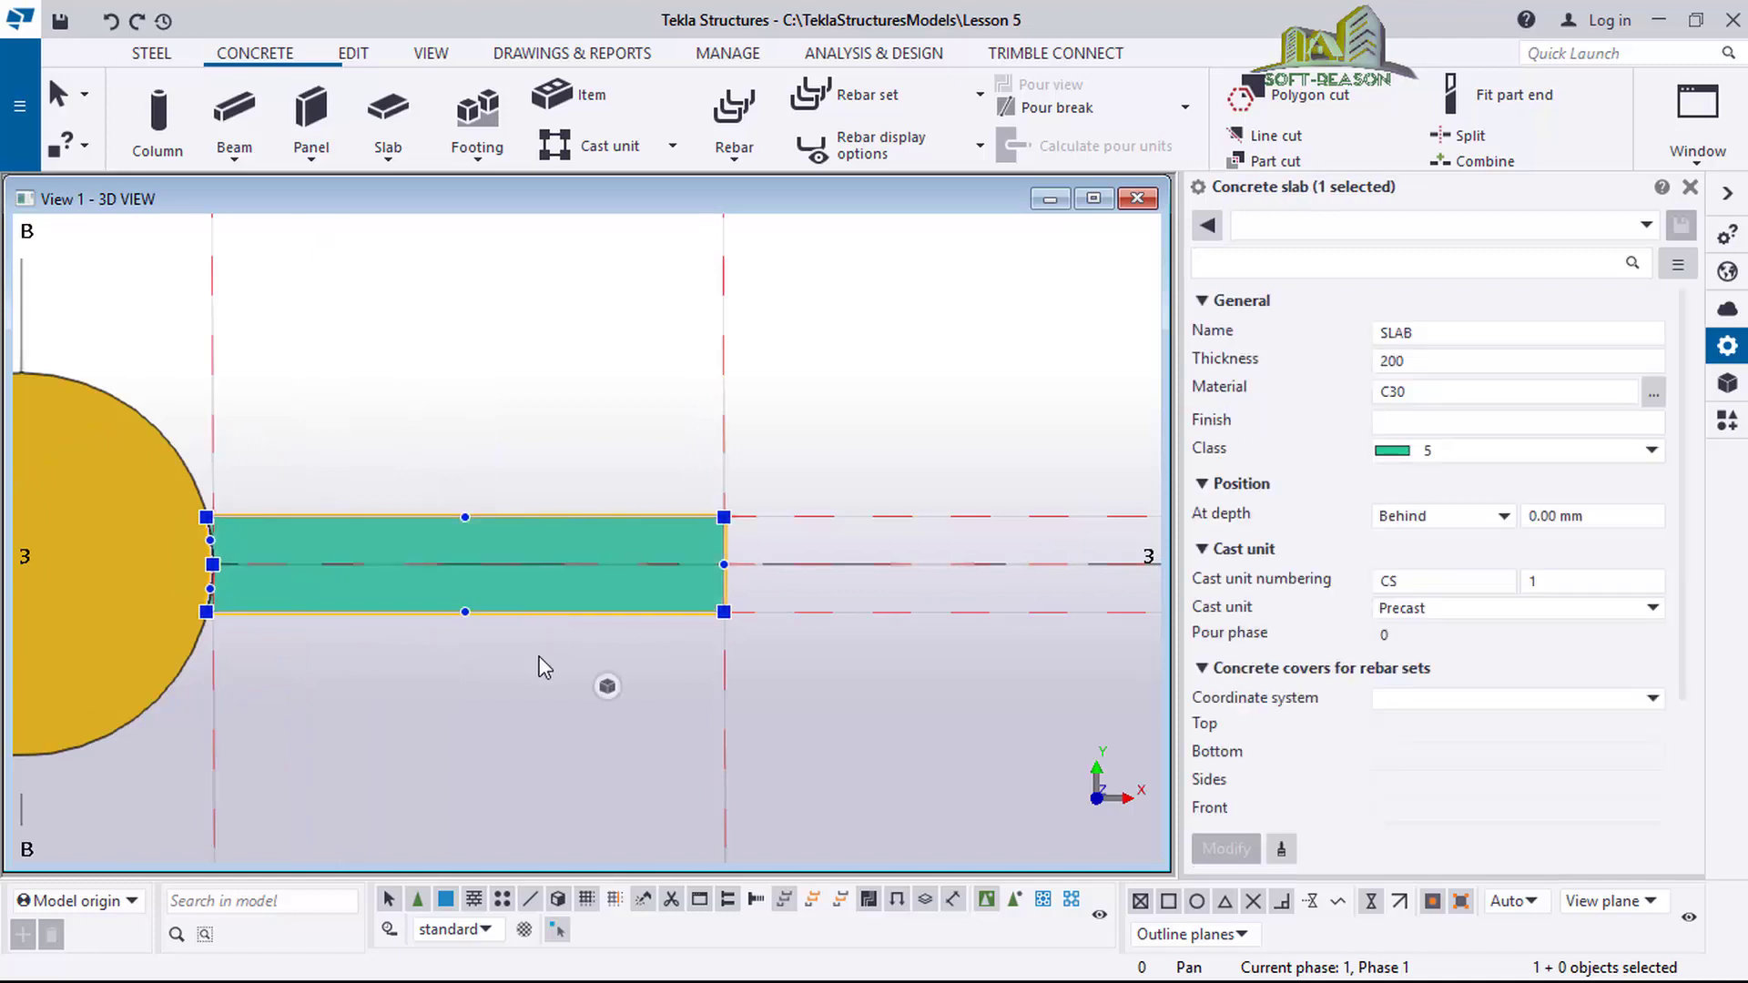
pyautogui.click(1417, 364)
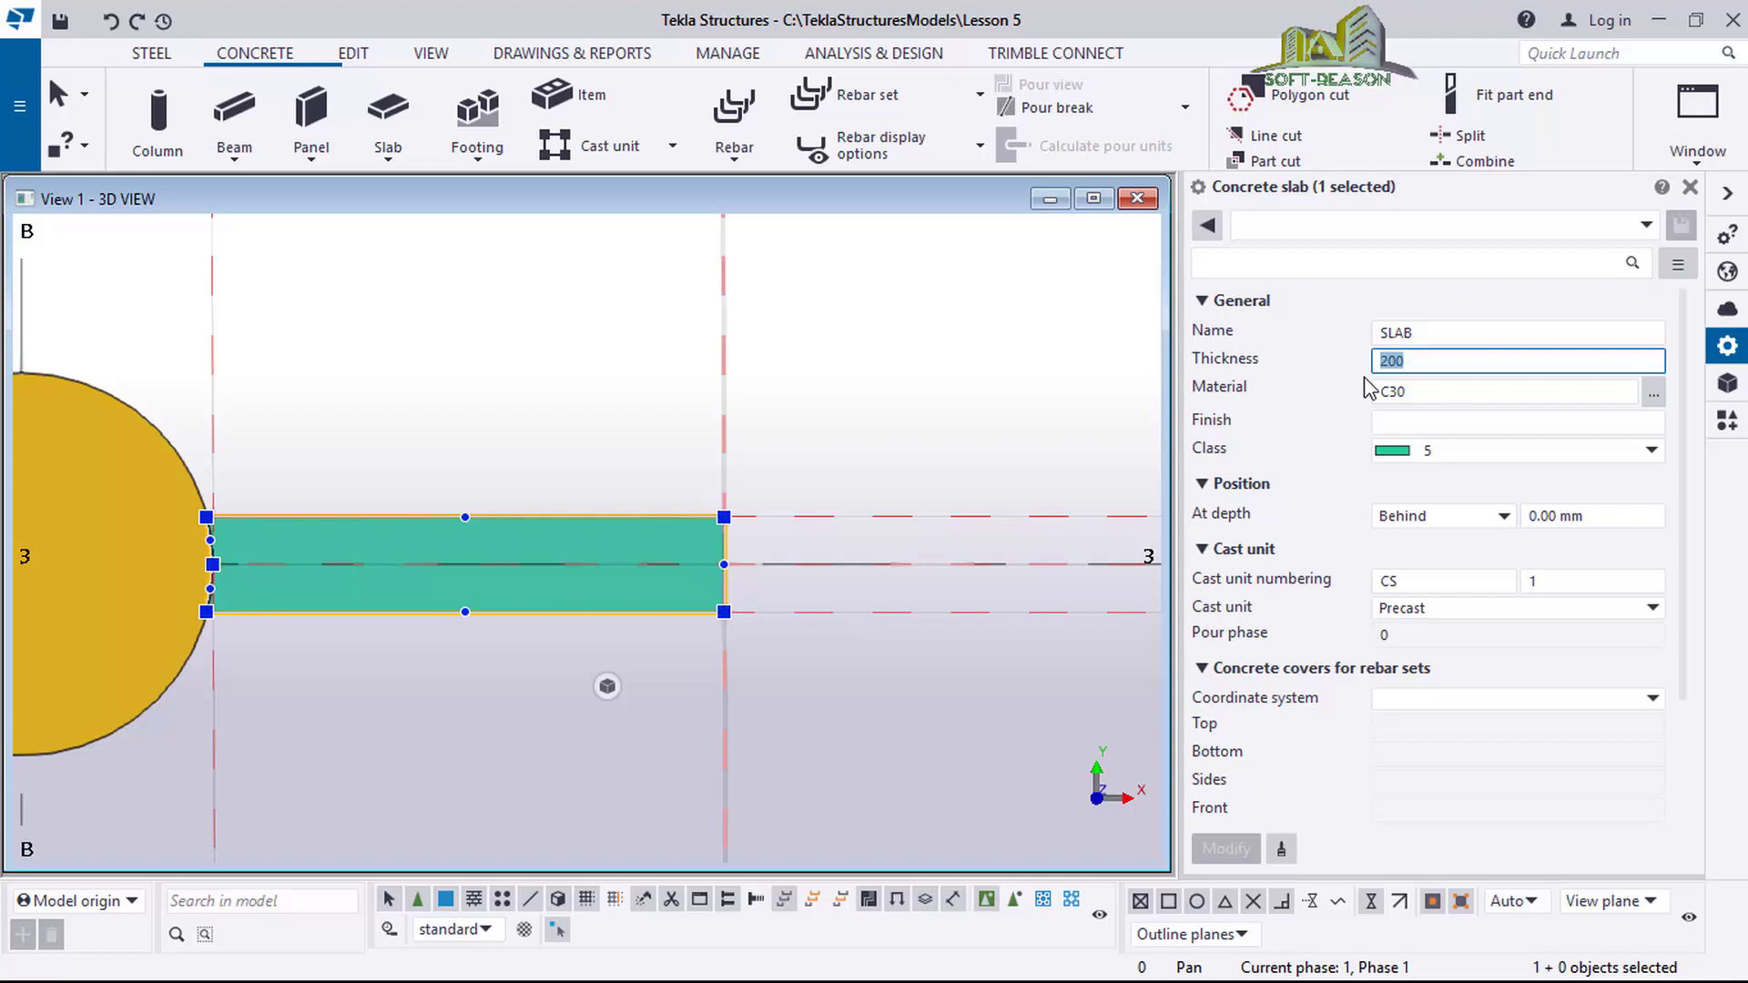
pyautogui.write('60')
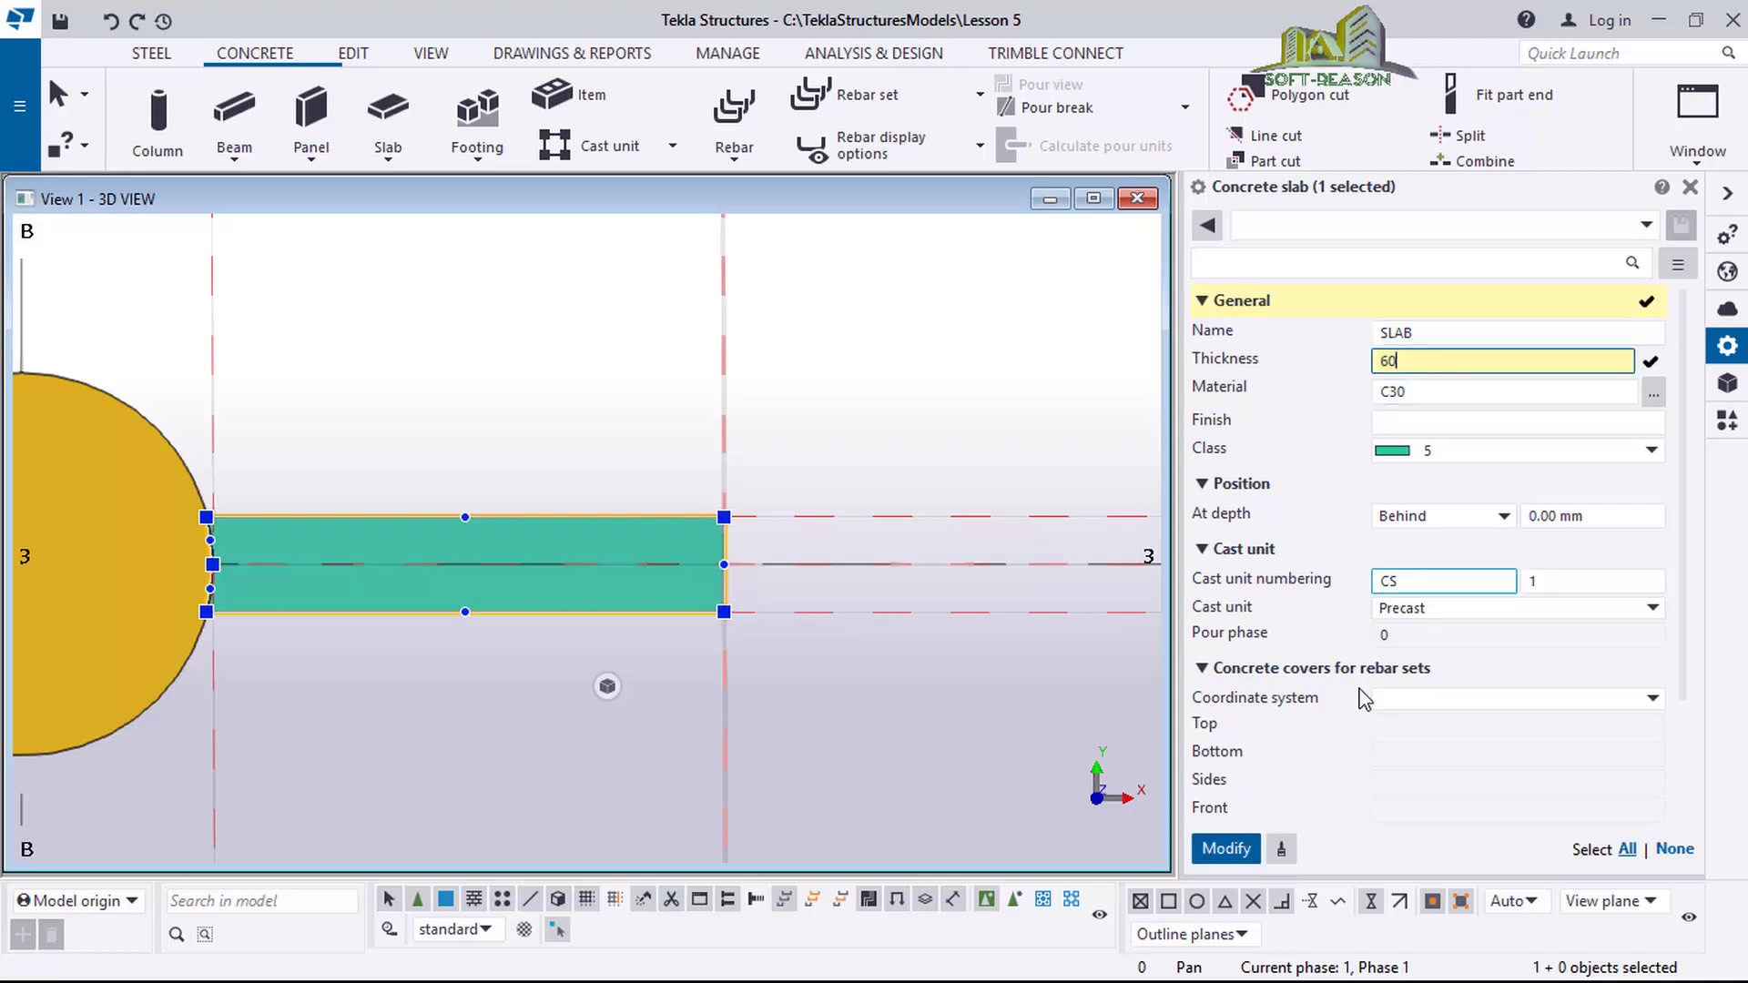
pyautogui.click(1231, 856)
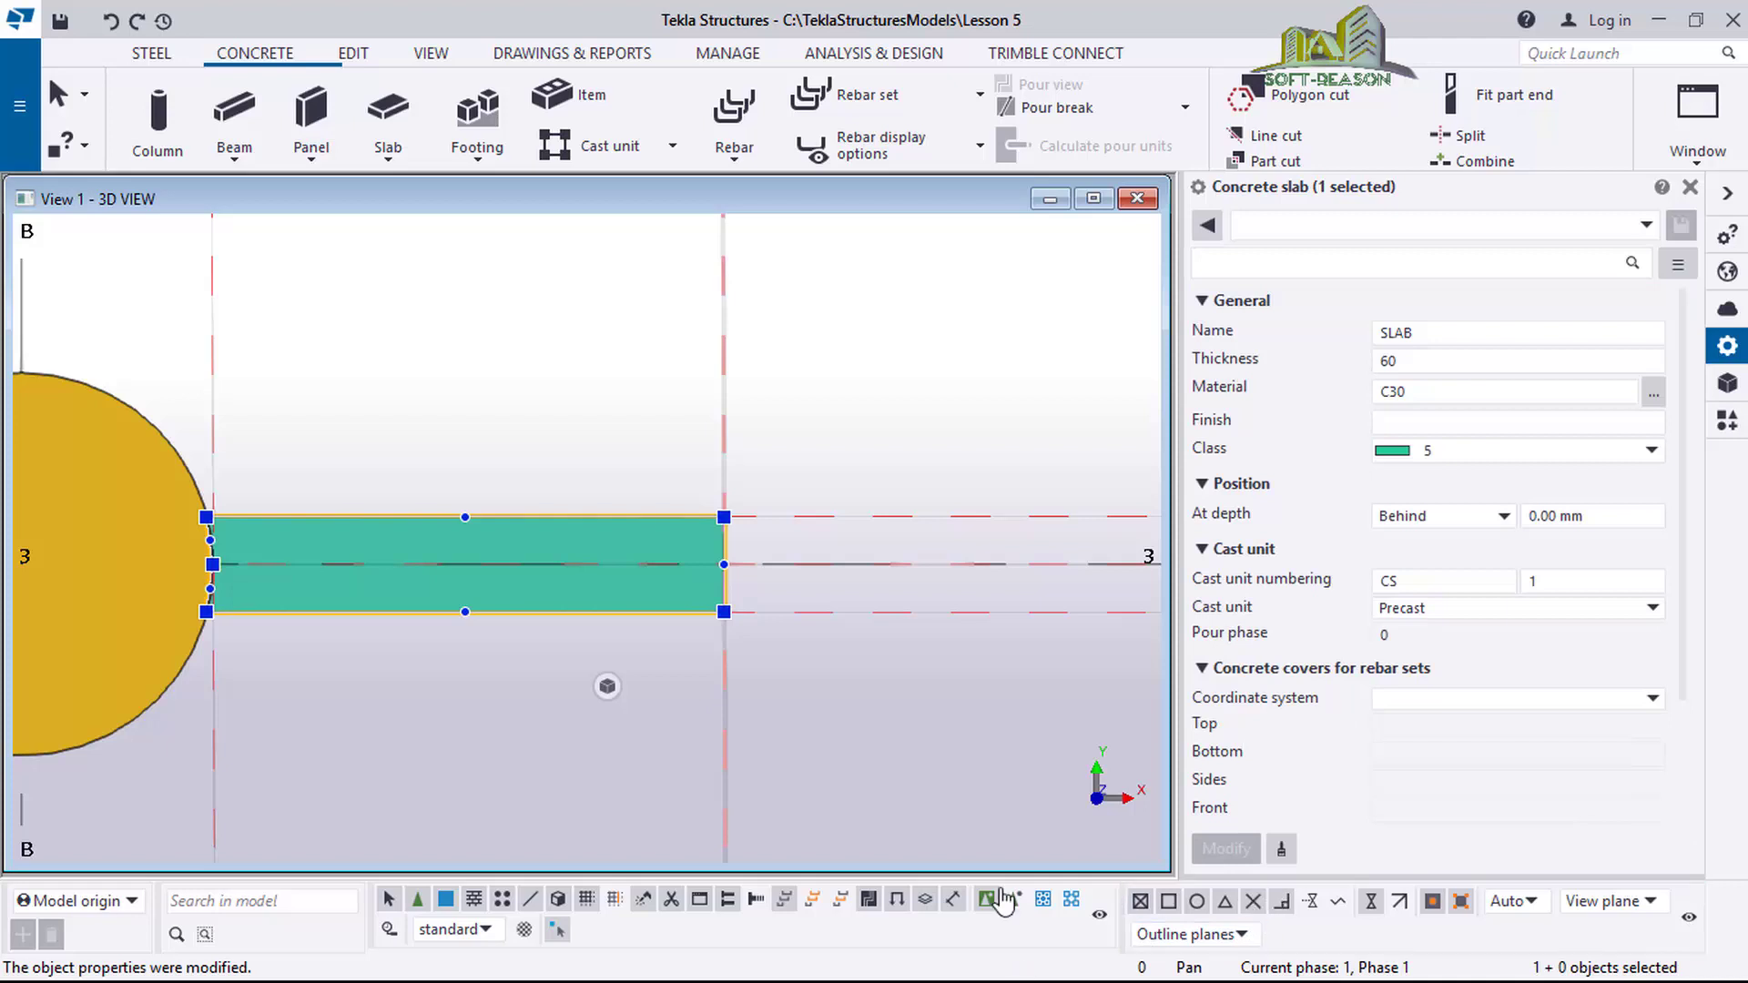
pyautogui.scroll(-1, 865, 523)
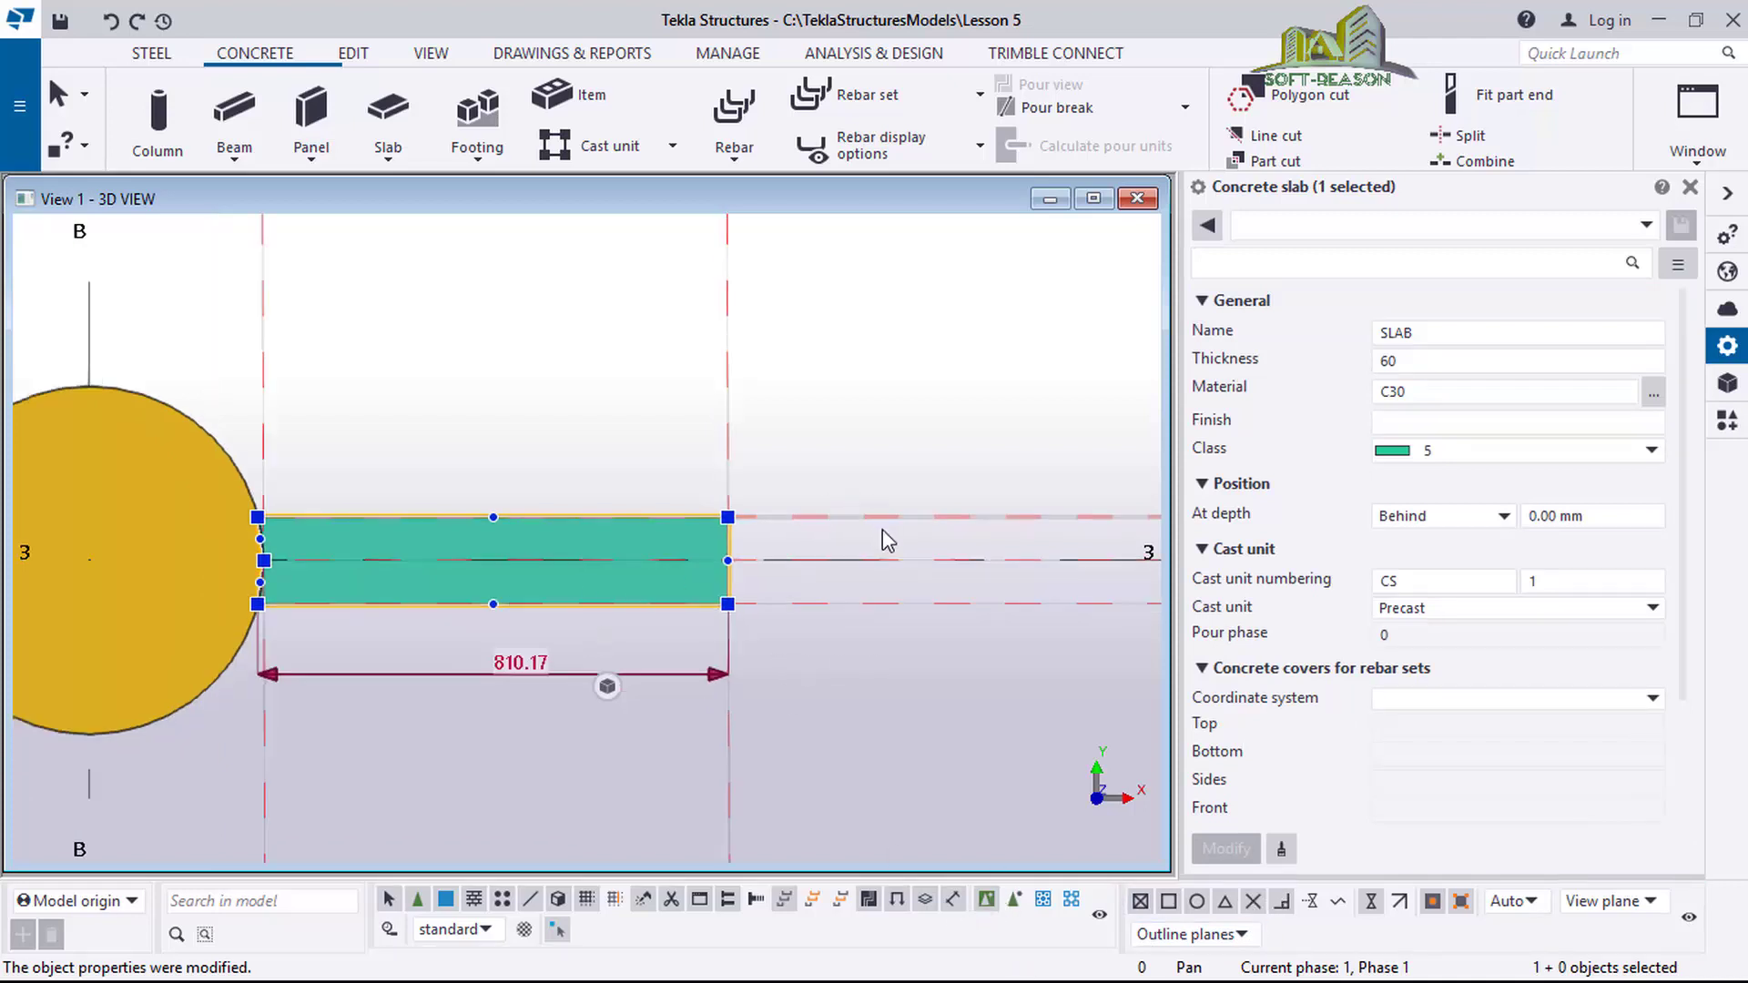
pyautogui.scroll(-2, 882, 528)
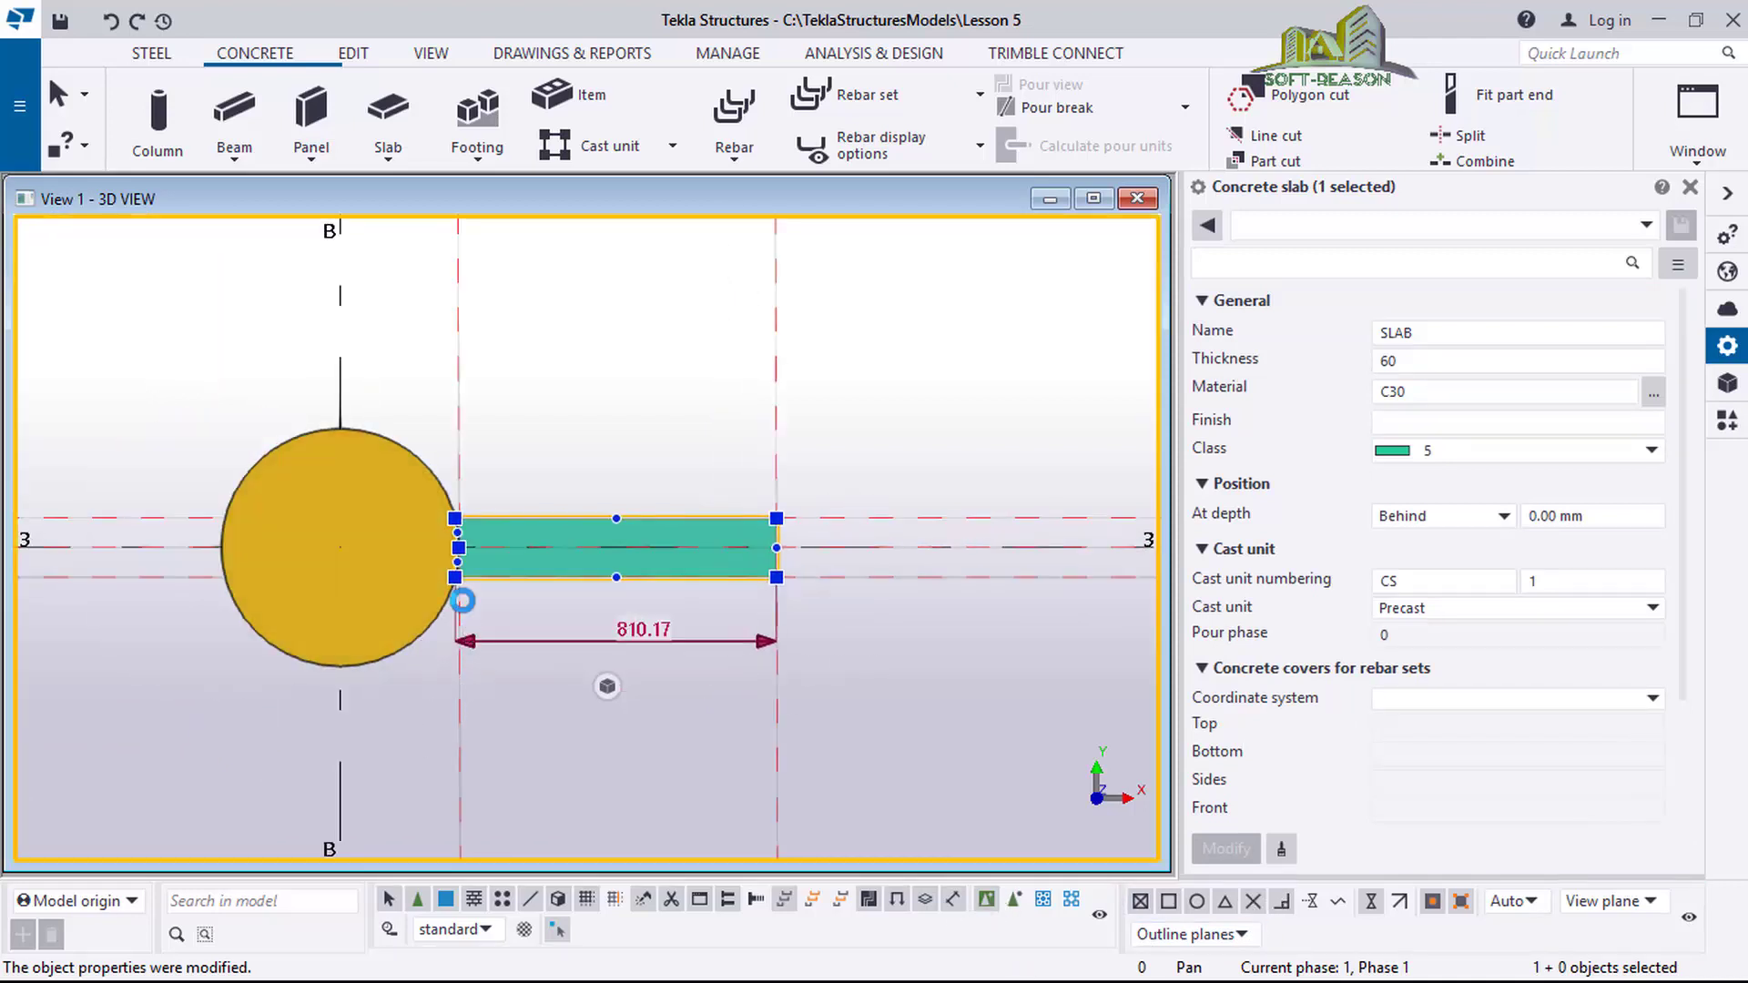
# Change the corner chamfer of the slab's middle inner point, where gridline 3 meets the column, to Arc point.
pyautogui.scroll(6, 457, 535)
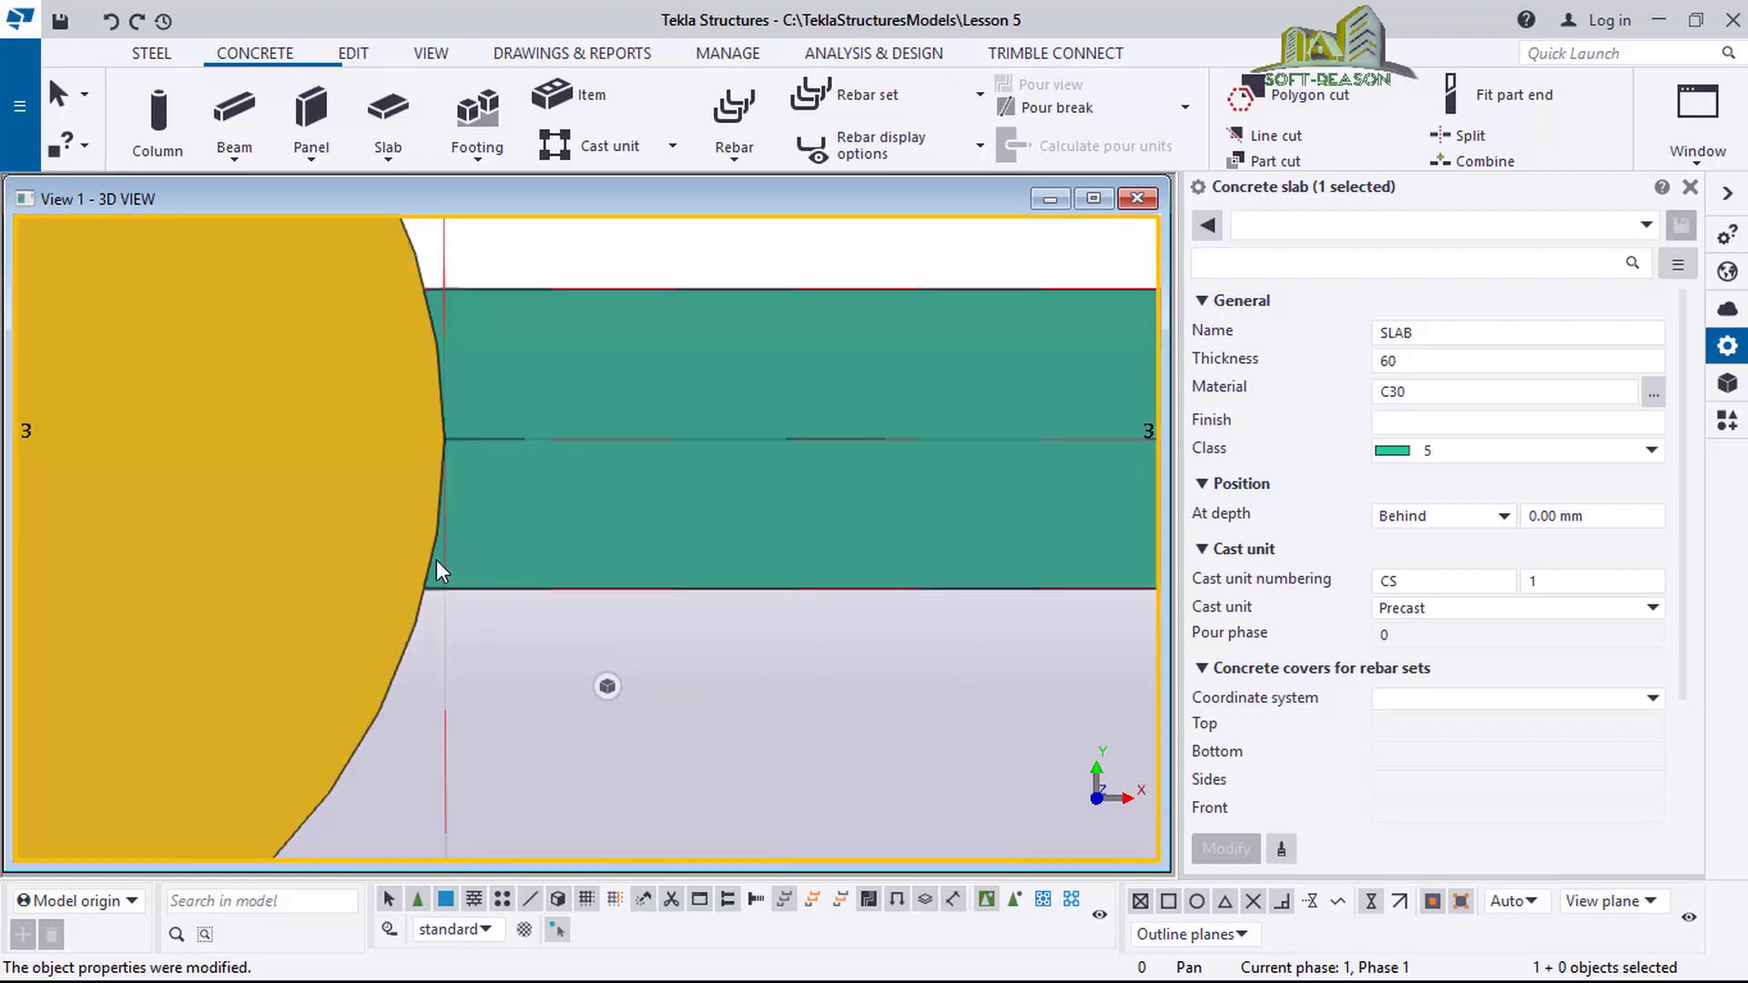
pyautogui.scroll(2, 436, 562)
pyautogui.press('Escape')
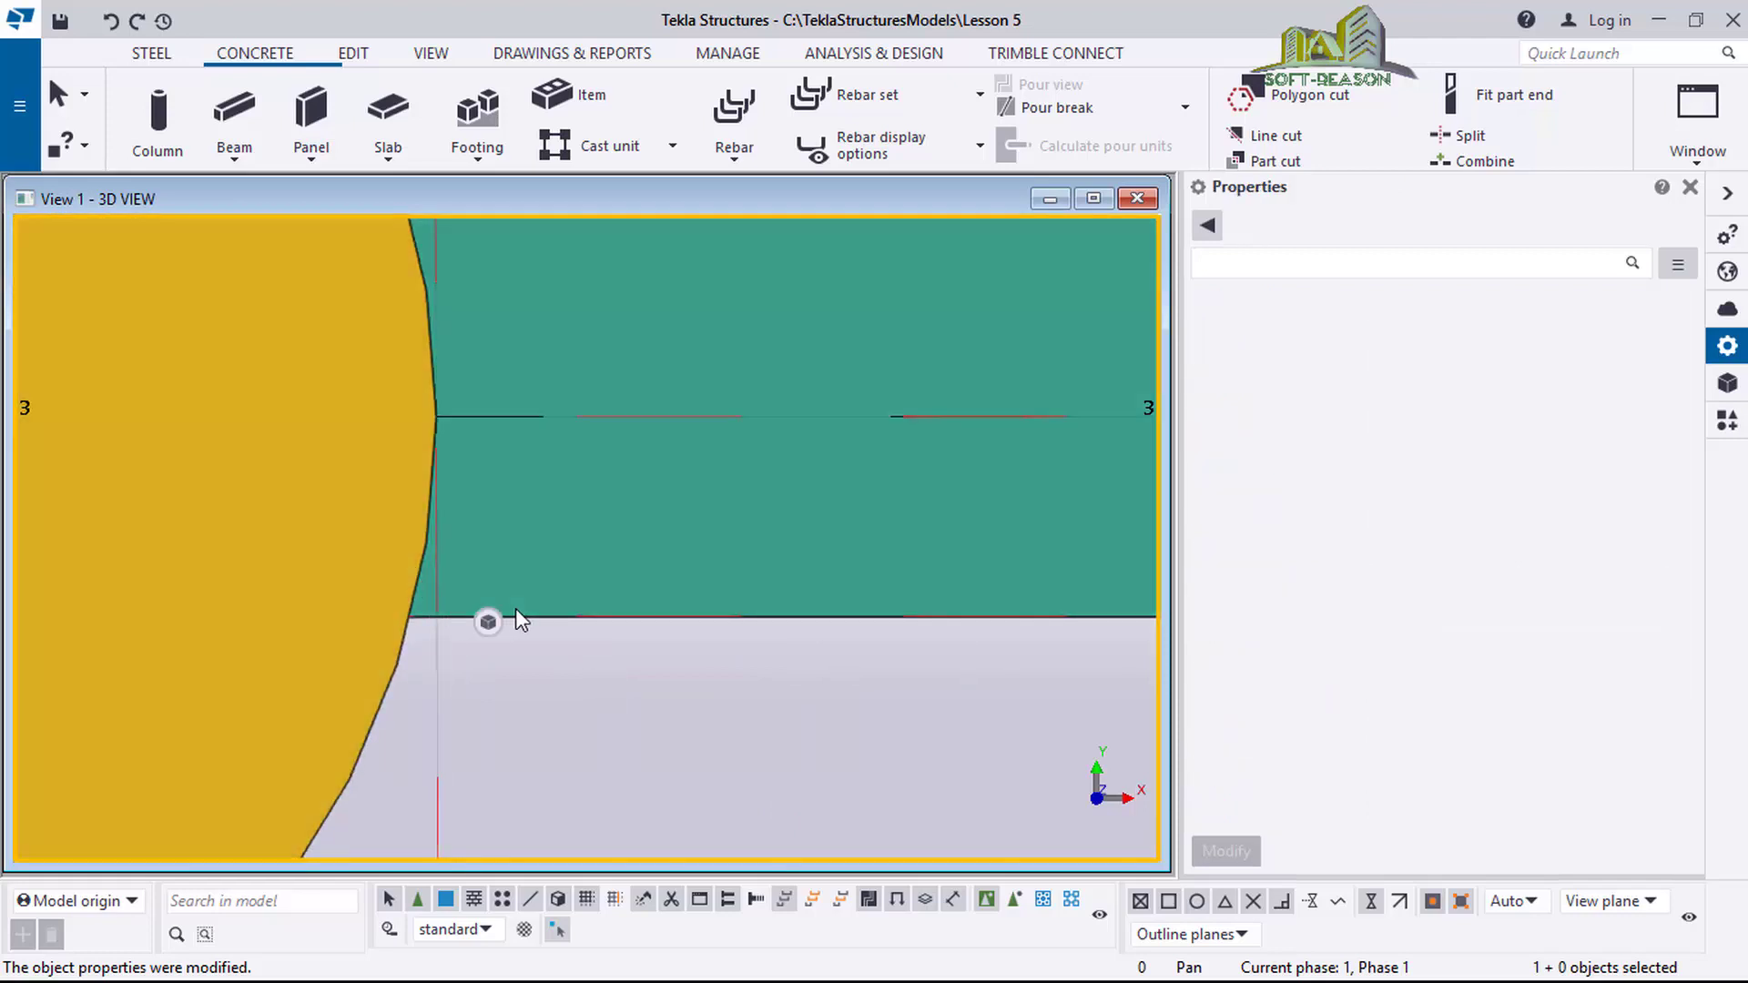
pyautogui.click(532, 609)
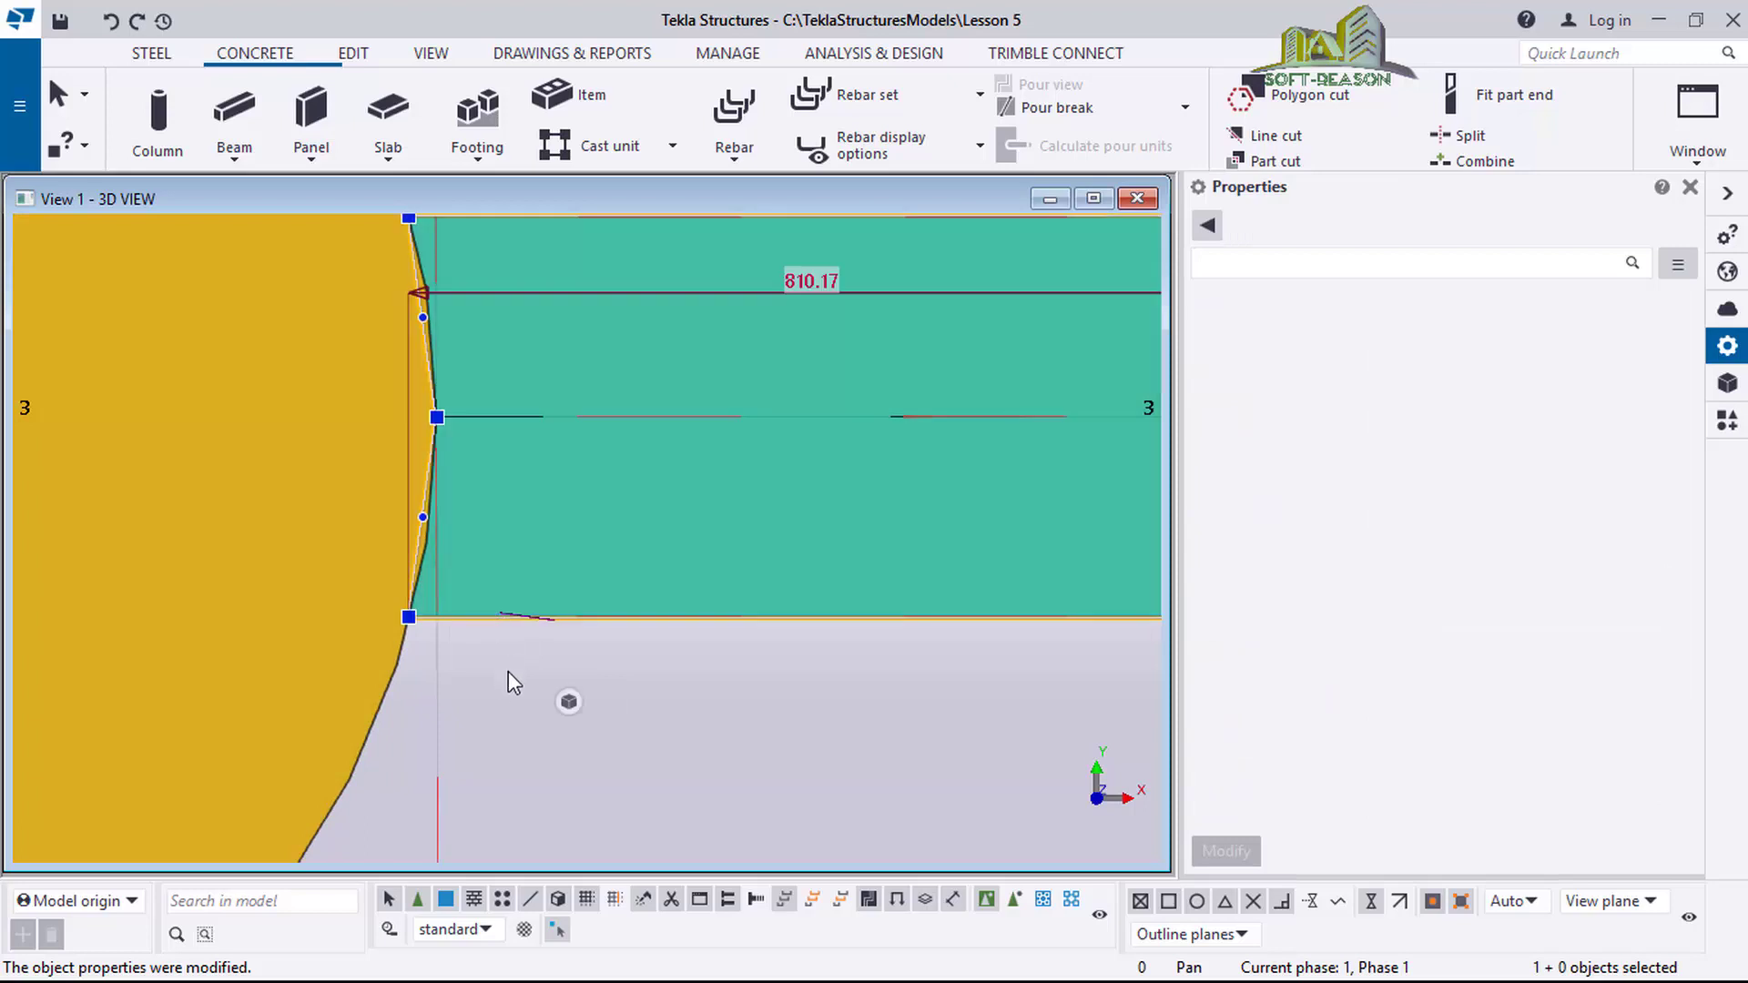
pyautogui.scroll(-1, 500, 680)
pyautogui.scroll(2, 451, 428)
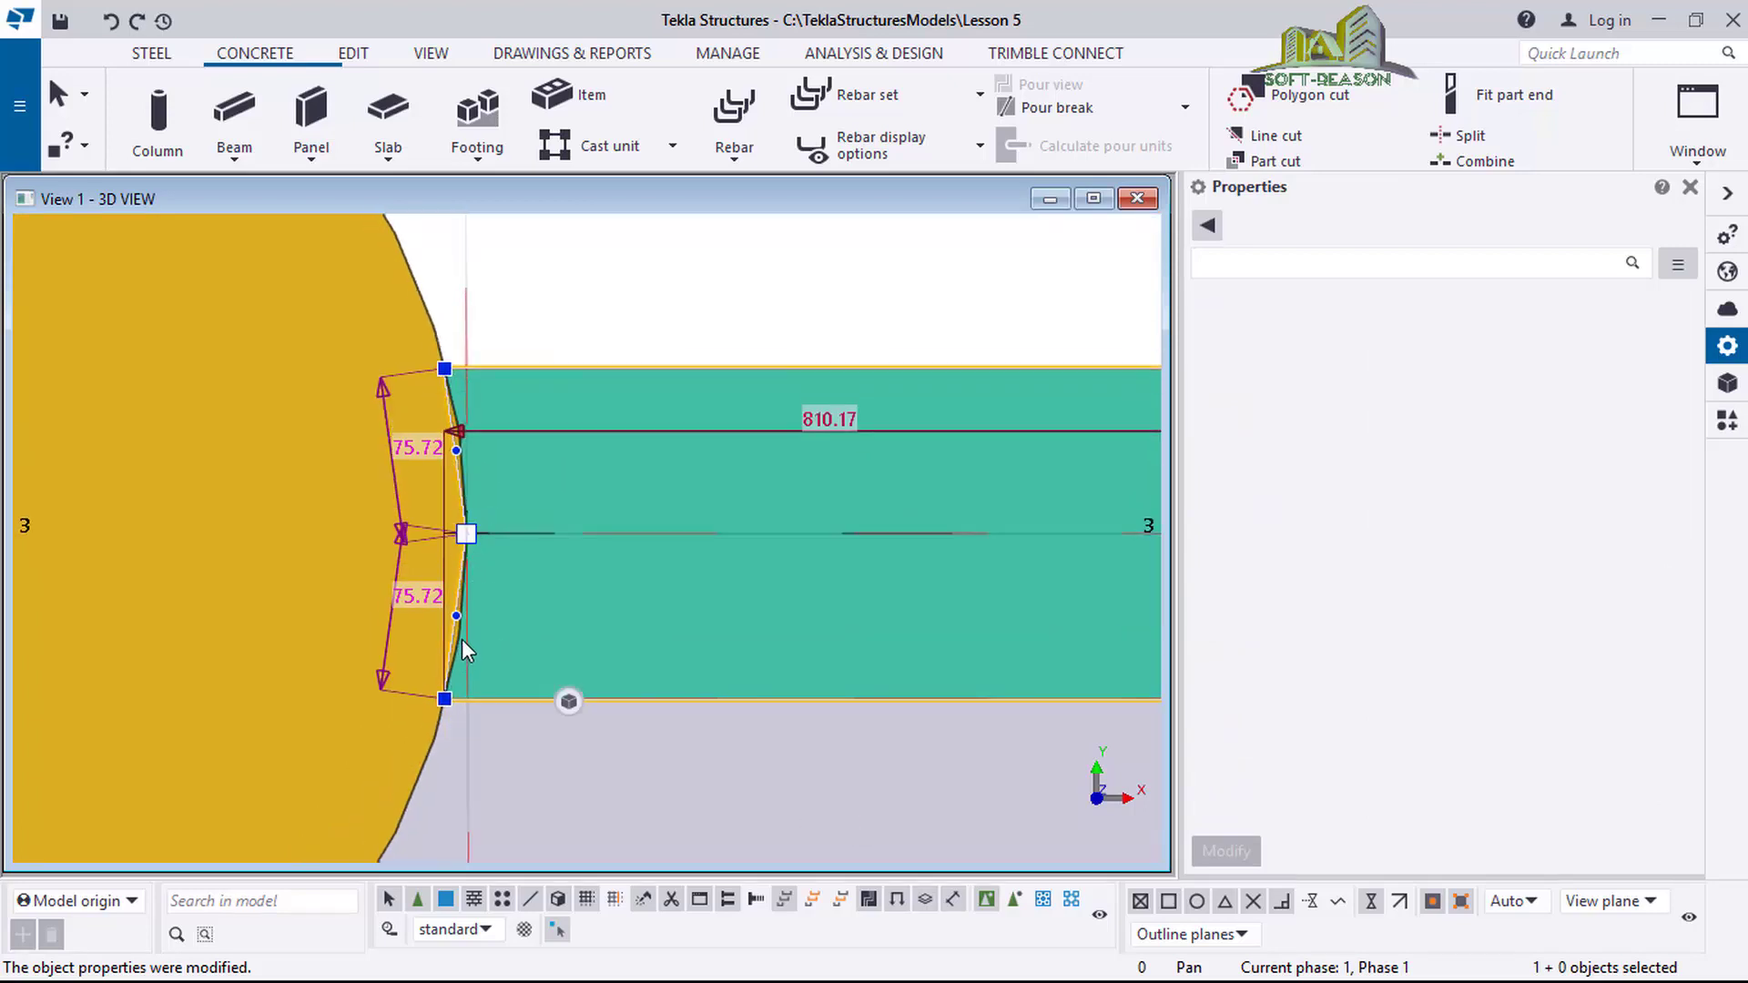
pyautogui.scroll(1, 459, 628)
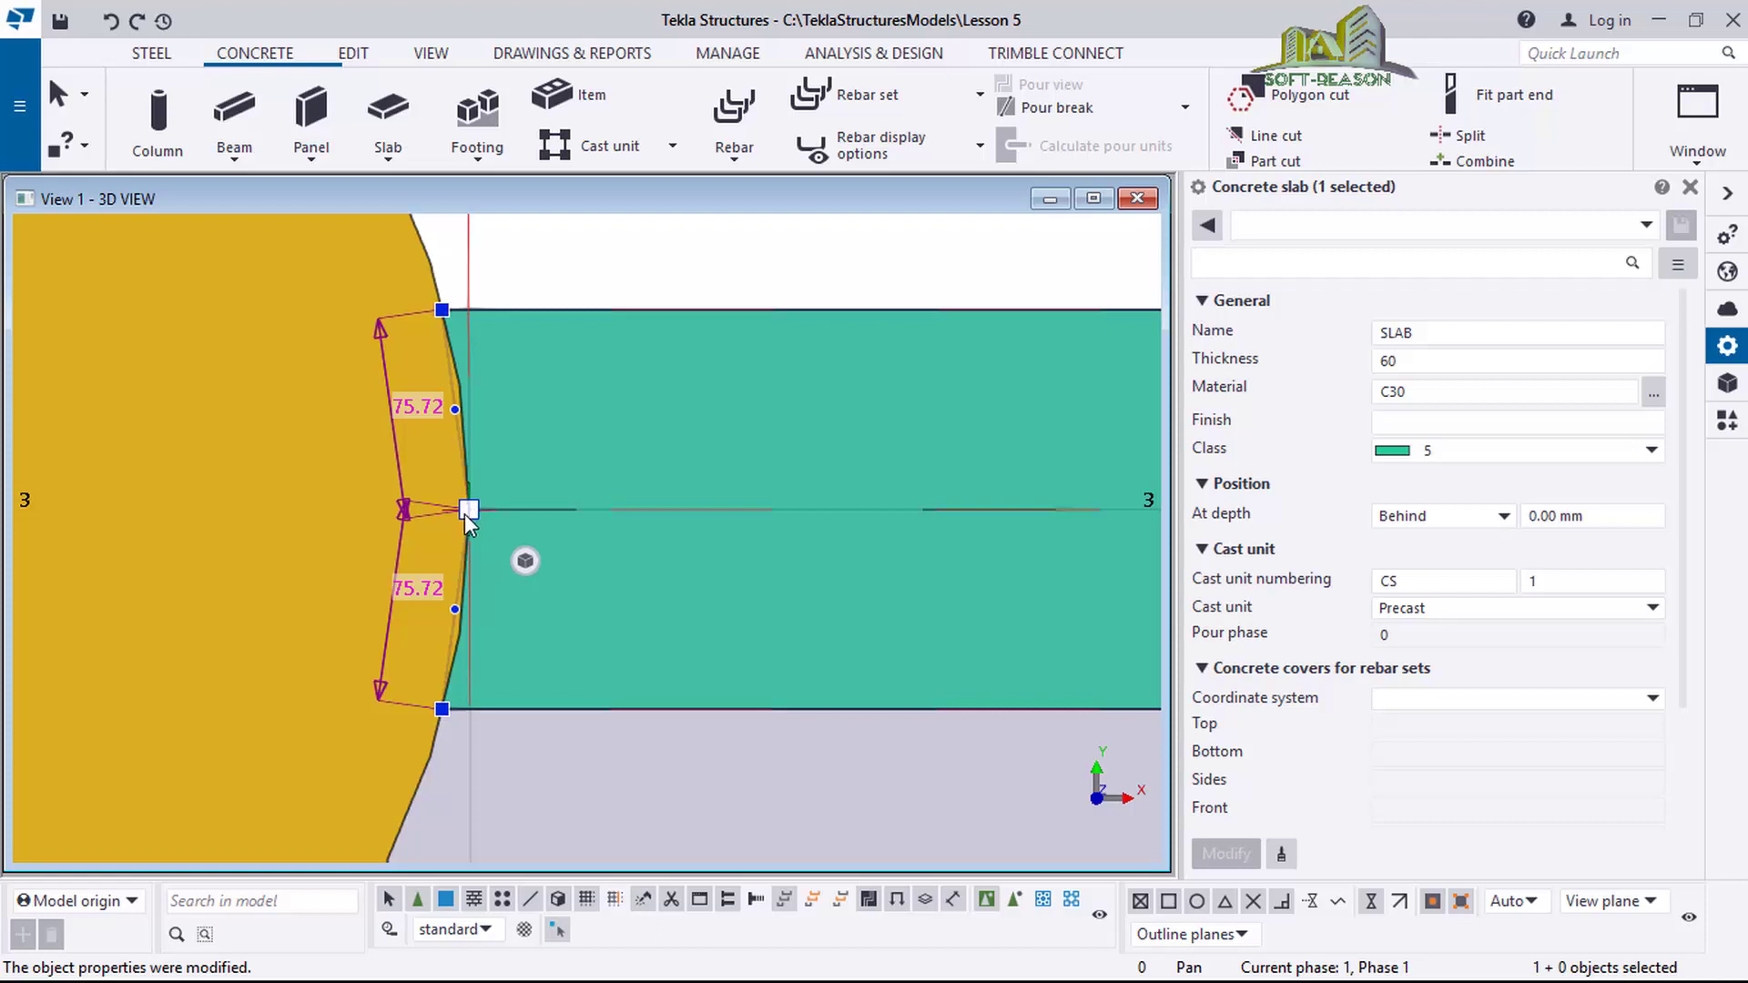
pyautogui.scroll(2, 470, 510)
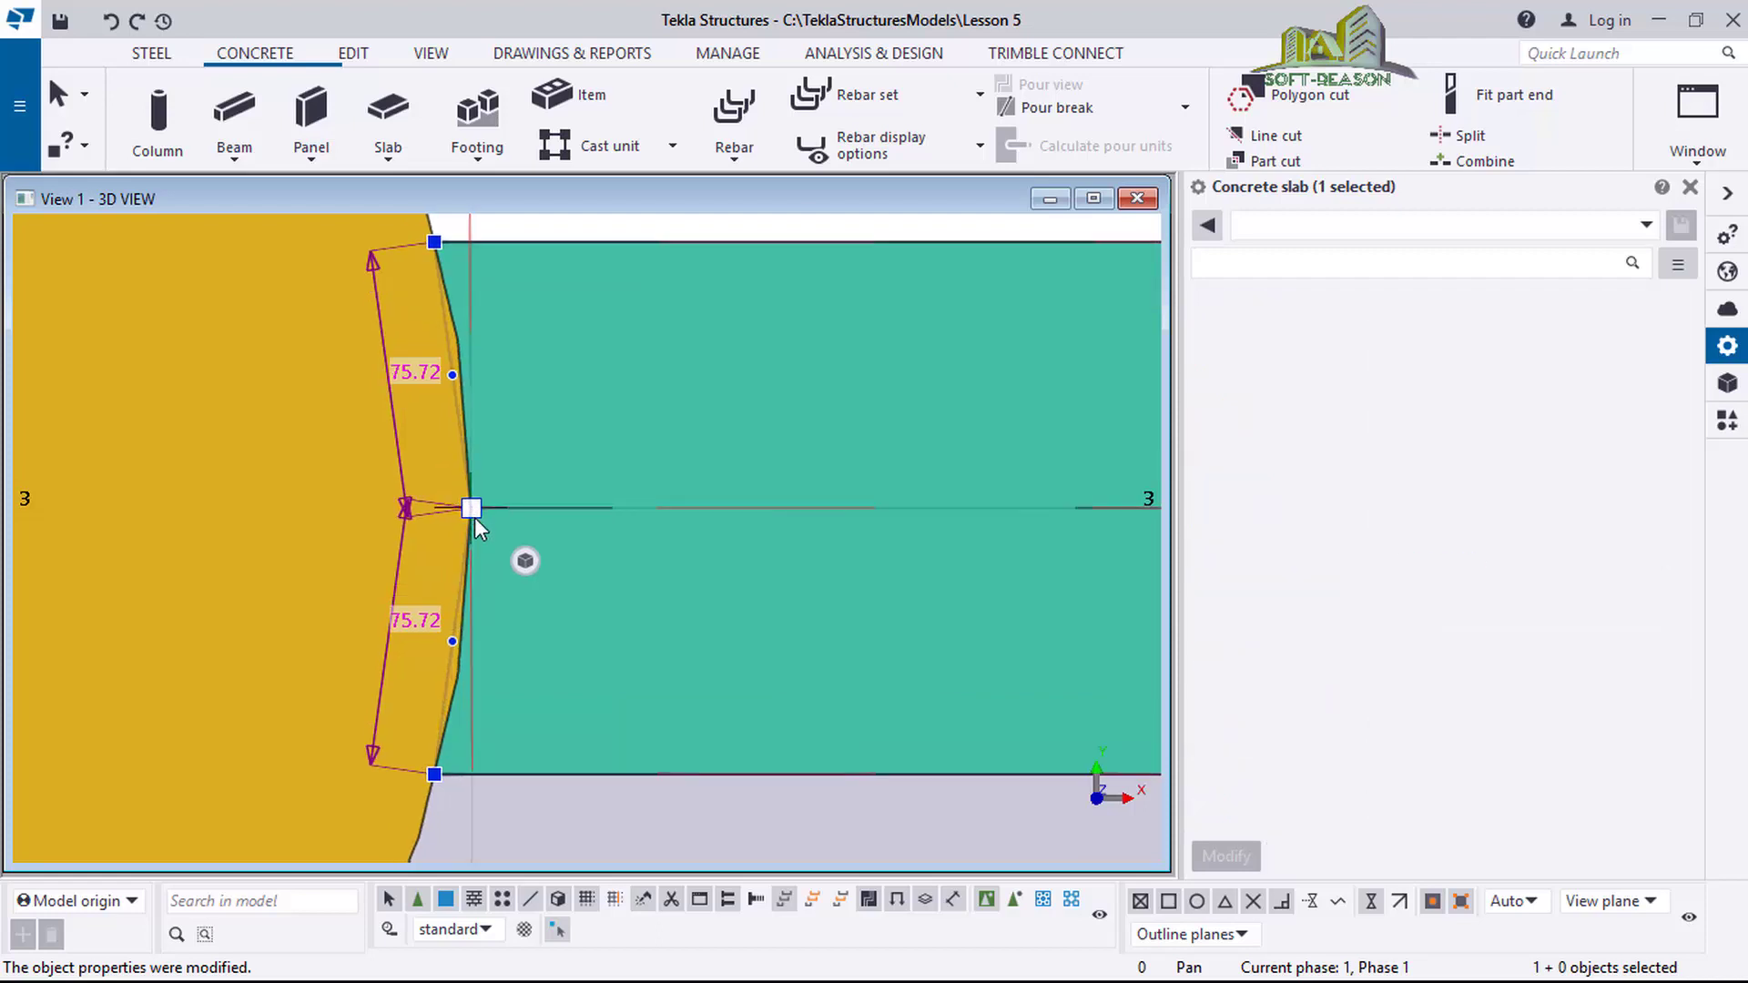
pyautogui.click(488, 588)
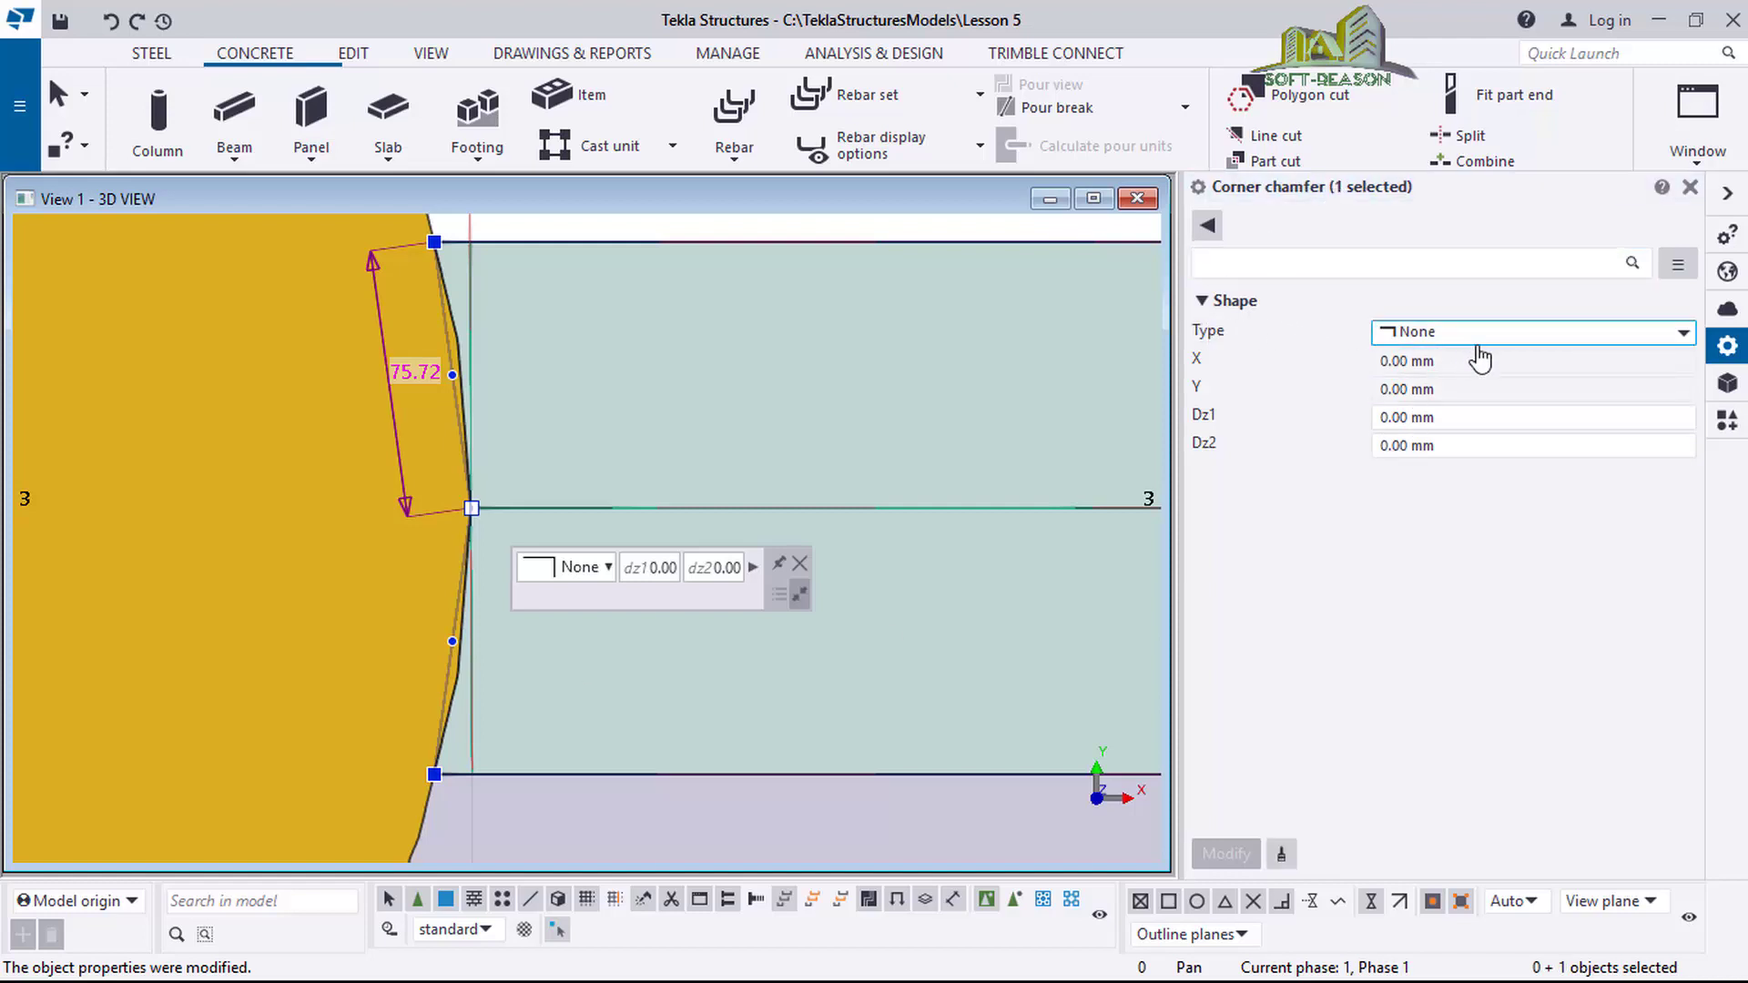
pyautogui.click(1564, 334)
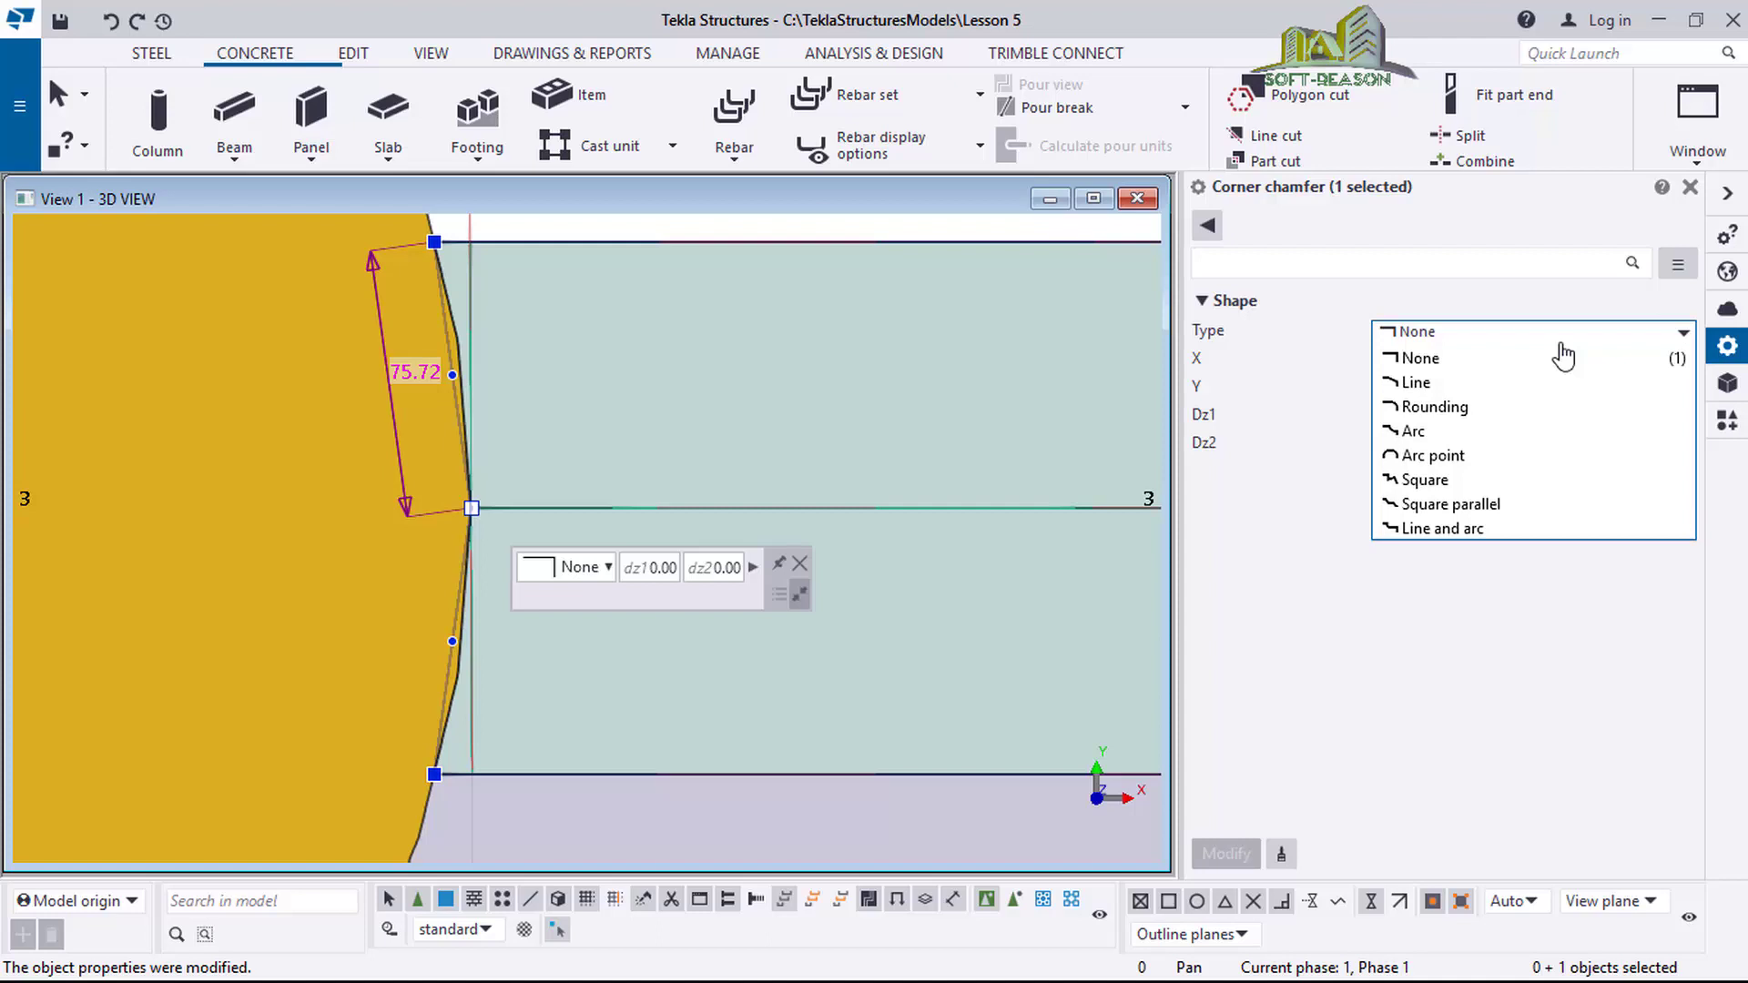
pyautogui.click(1438, 457)
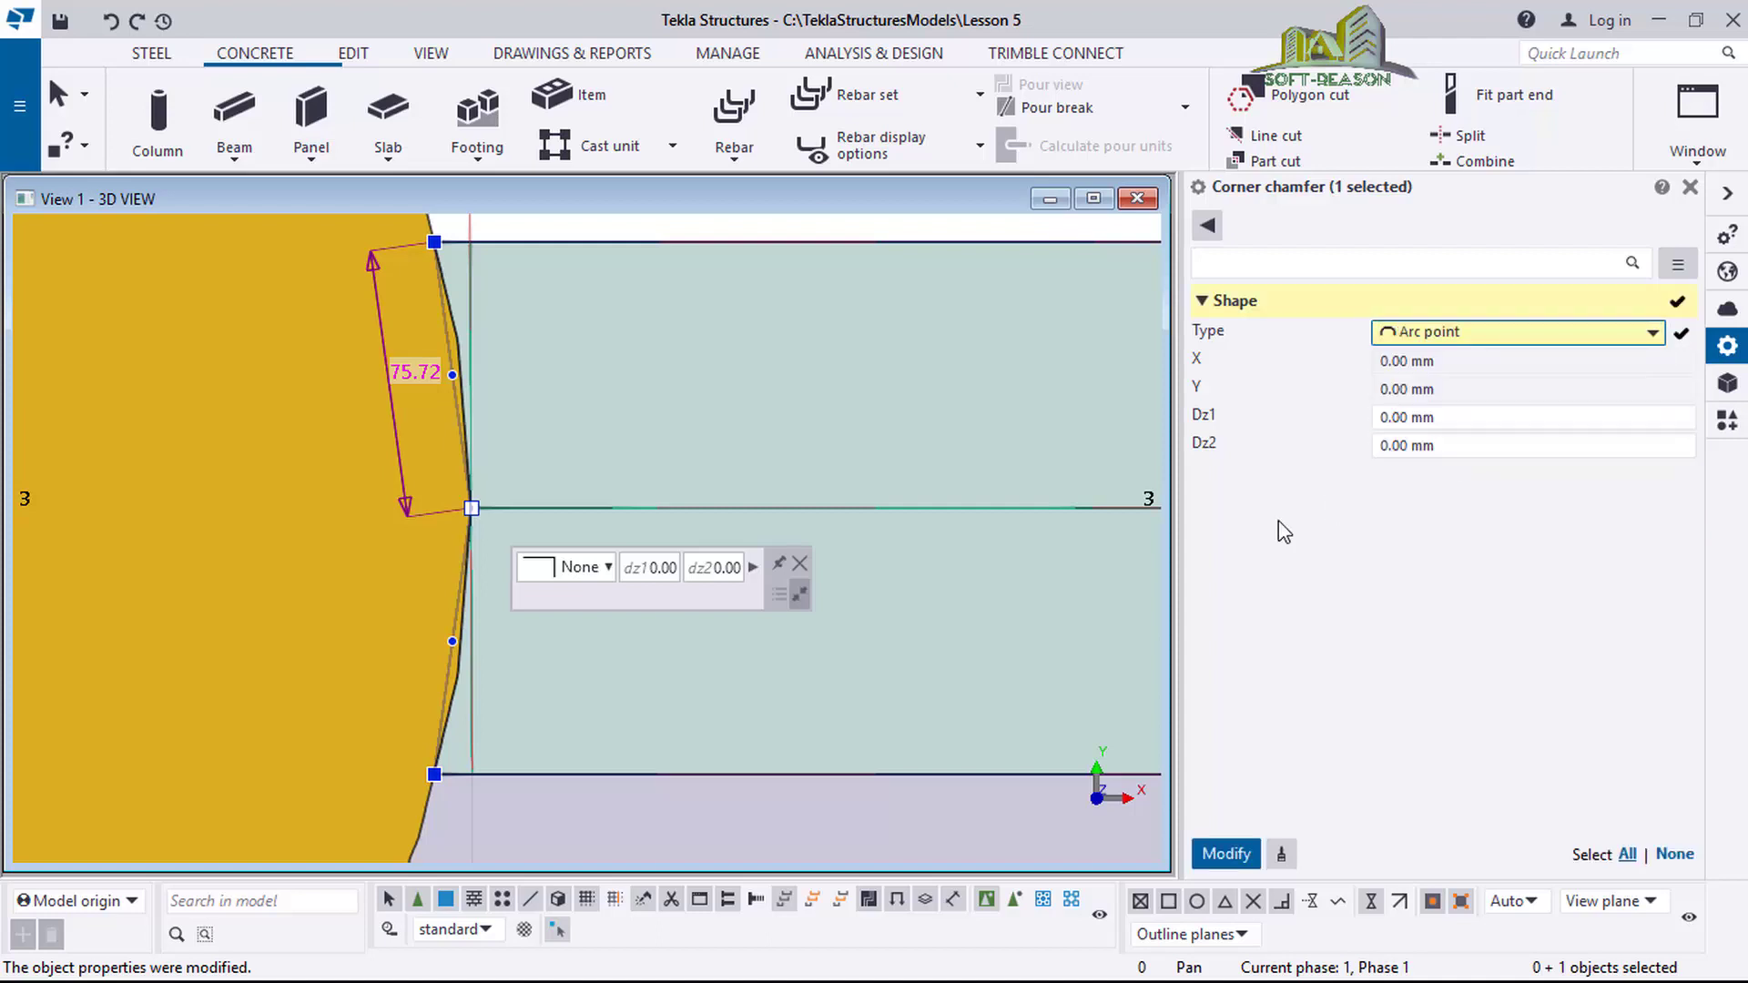
pyautogui.click(1225, 856)
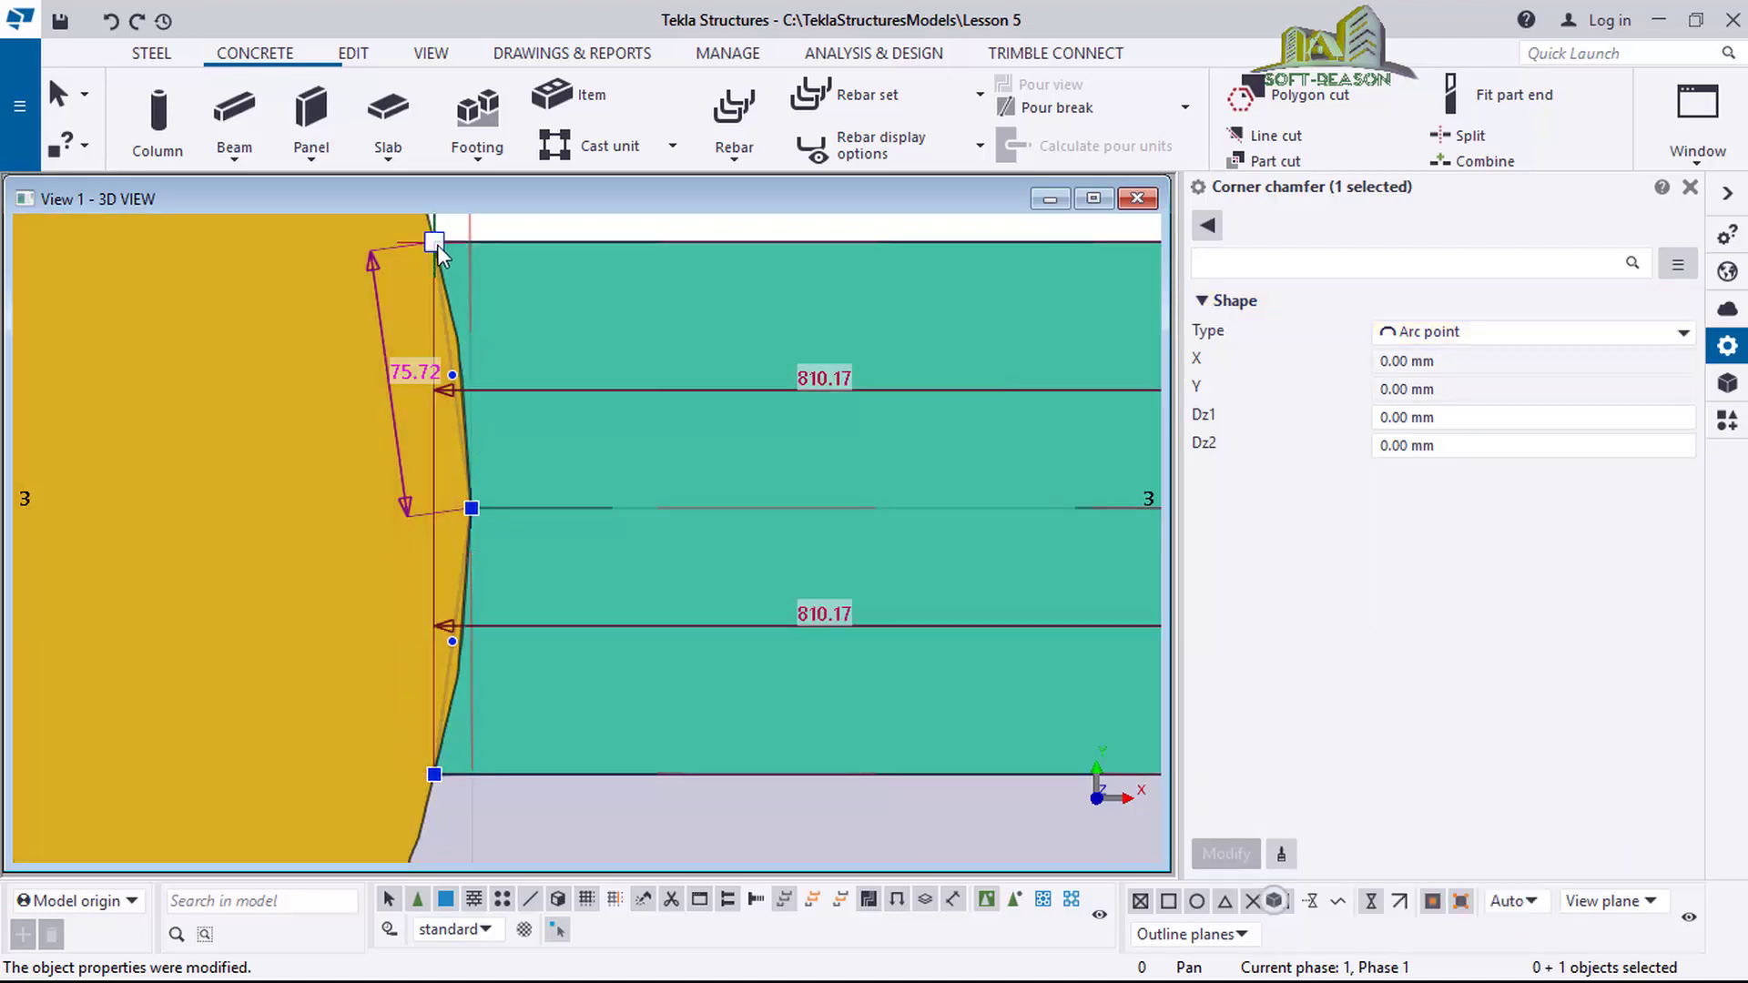
# Try an Arc point chamfer on the slab's positive-Y inner corner at the column.
pyautogui.scroll(1, 437, 244)
pyautogui.scroll(1, 459, 314)
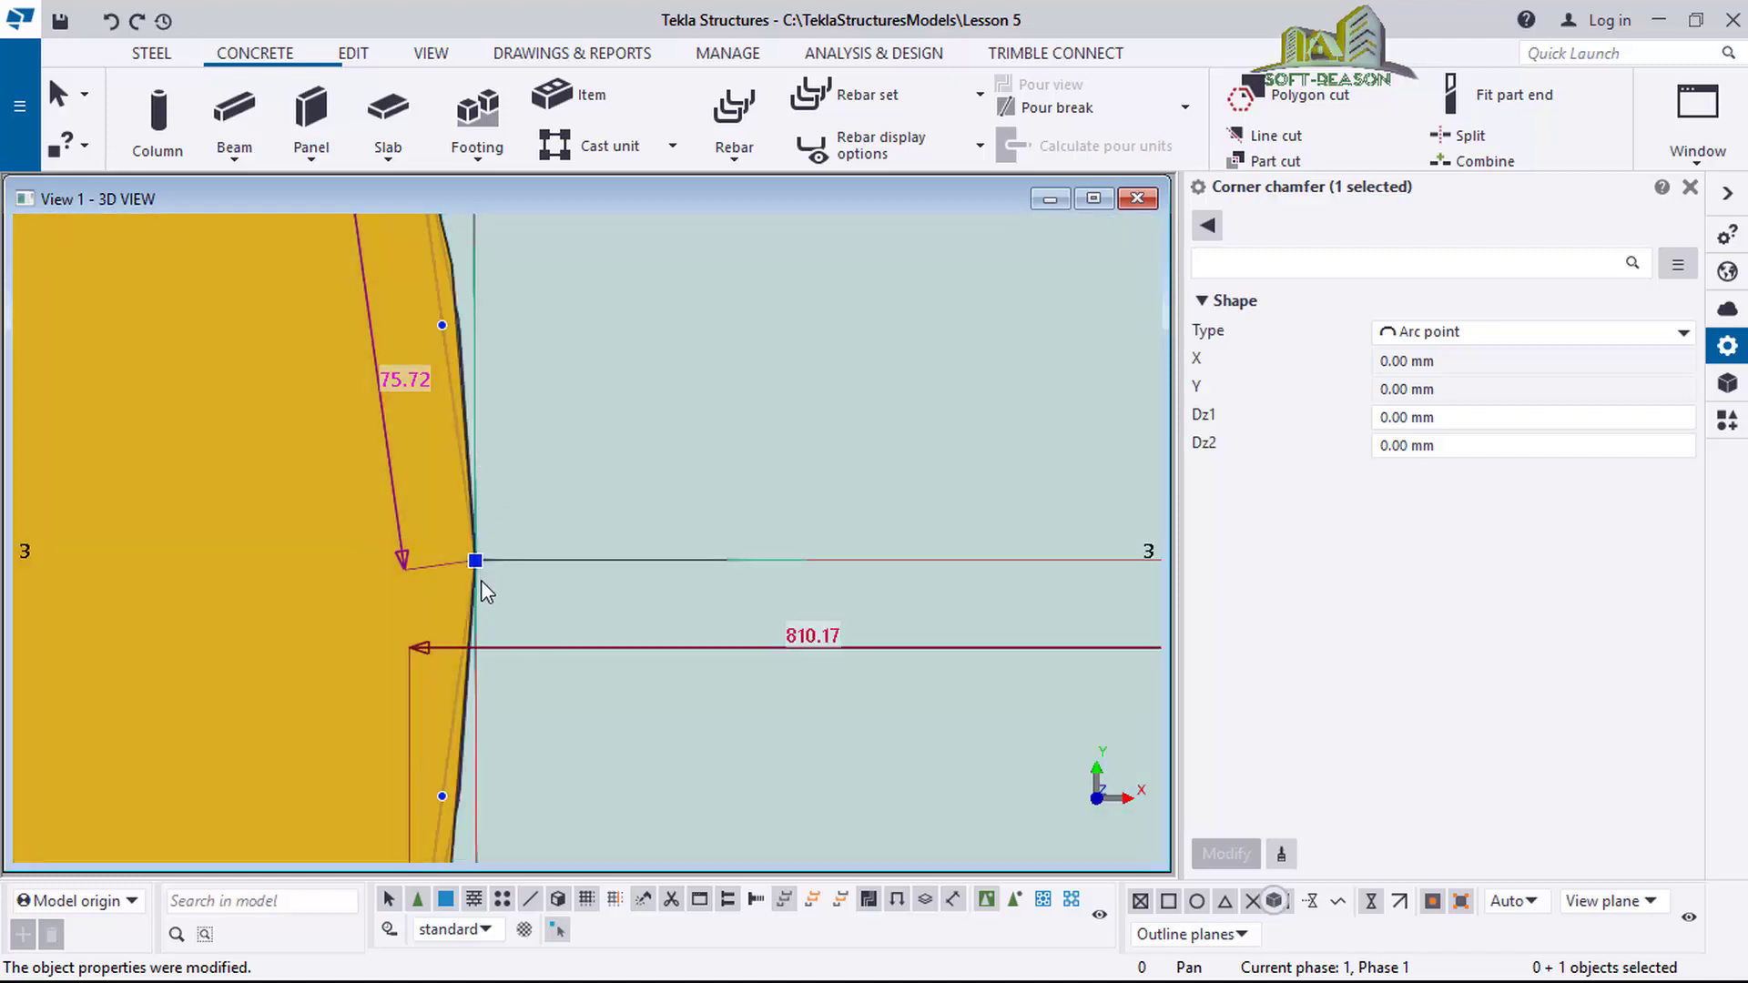
pyautogui.scroll(-2, 443, 419)
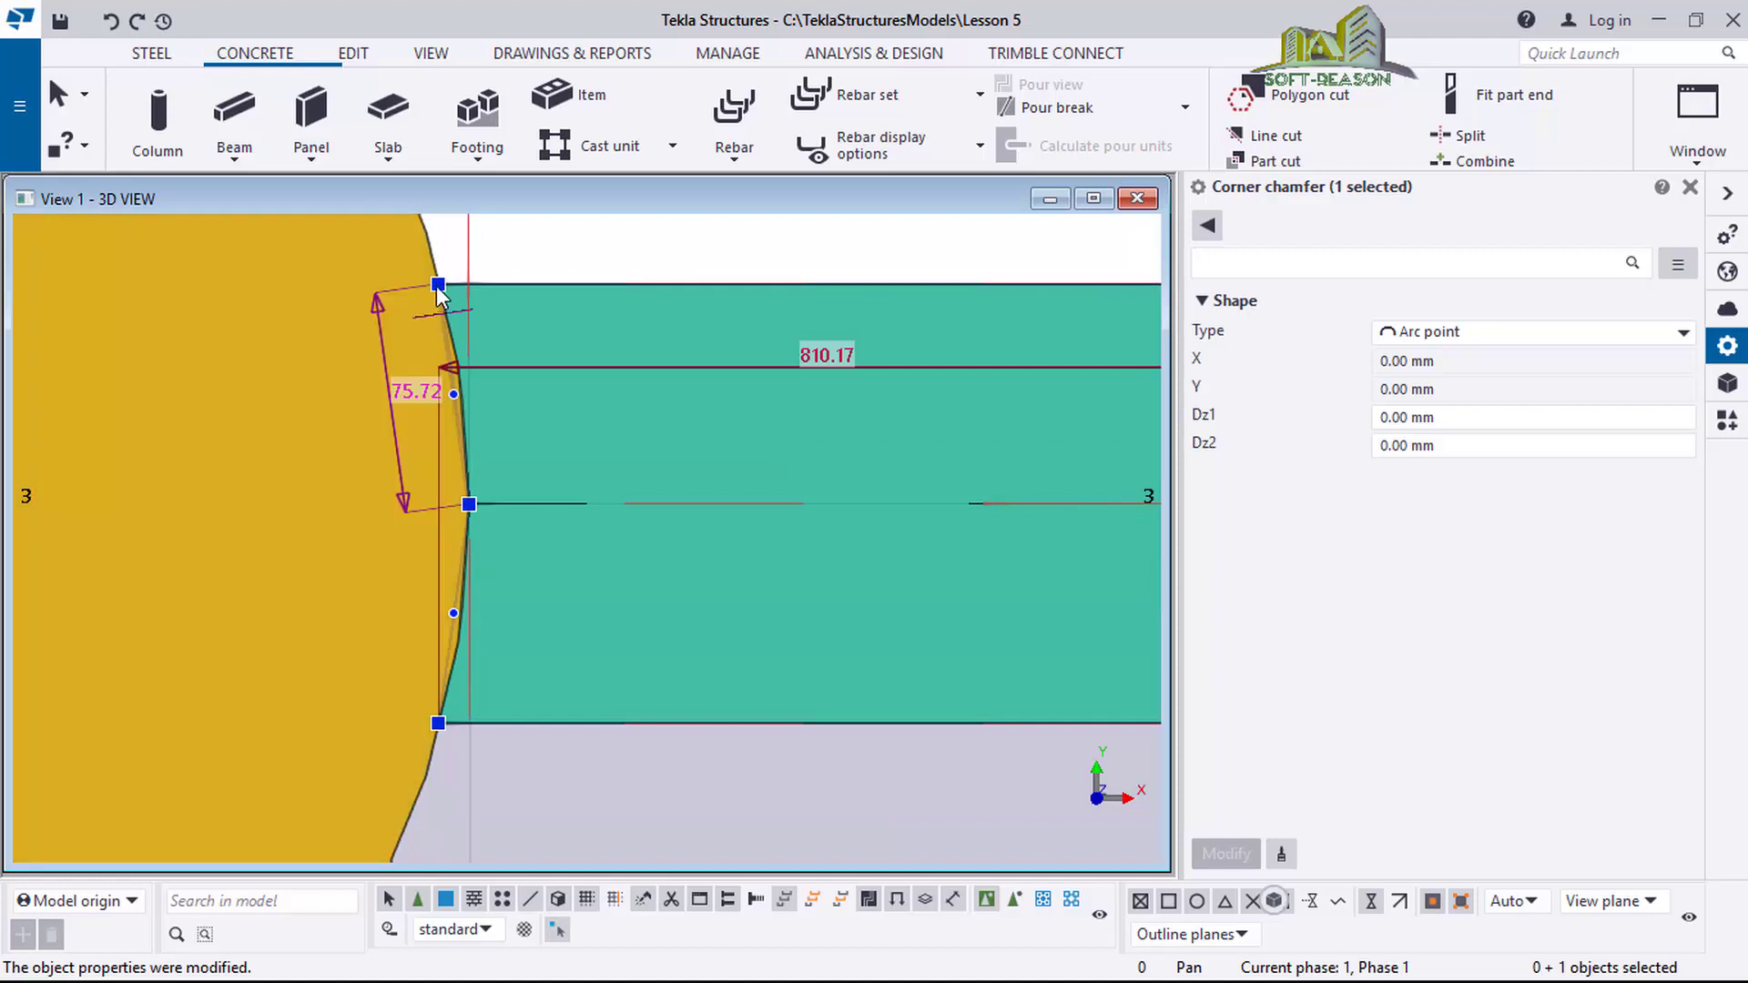
pyautogui.click(437, 287)
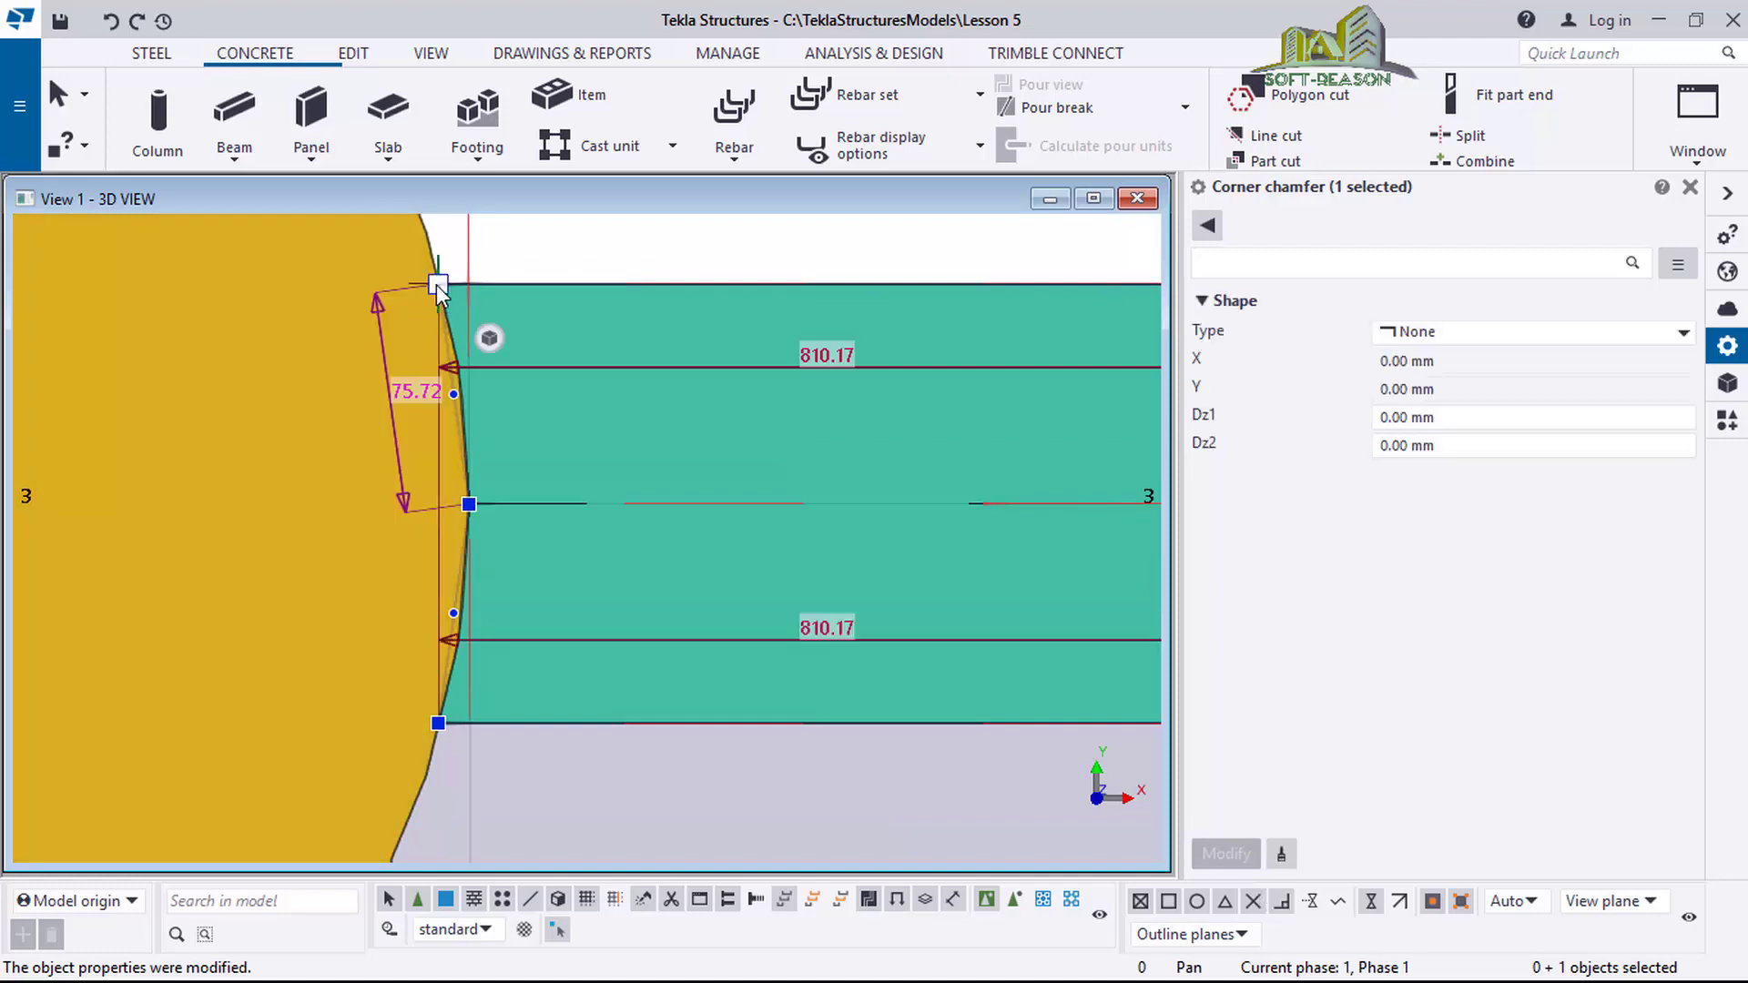
pyautogui.click(1680, 334)
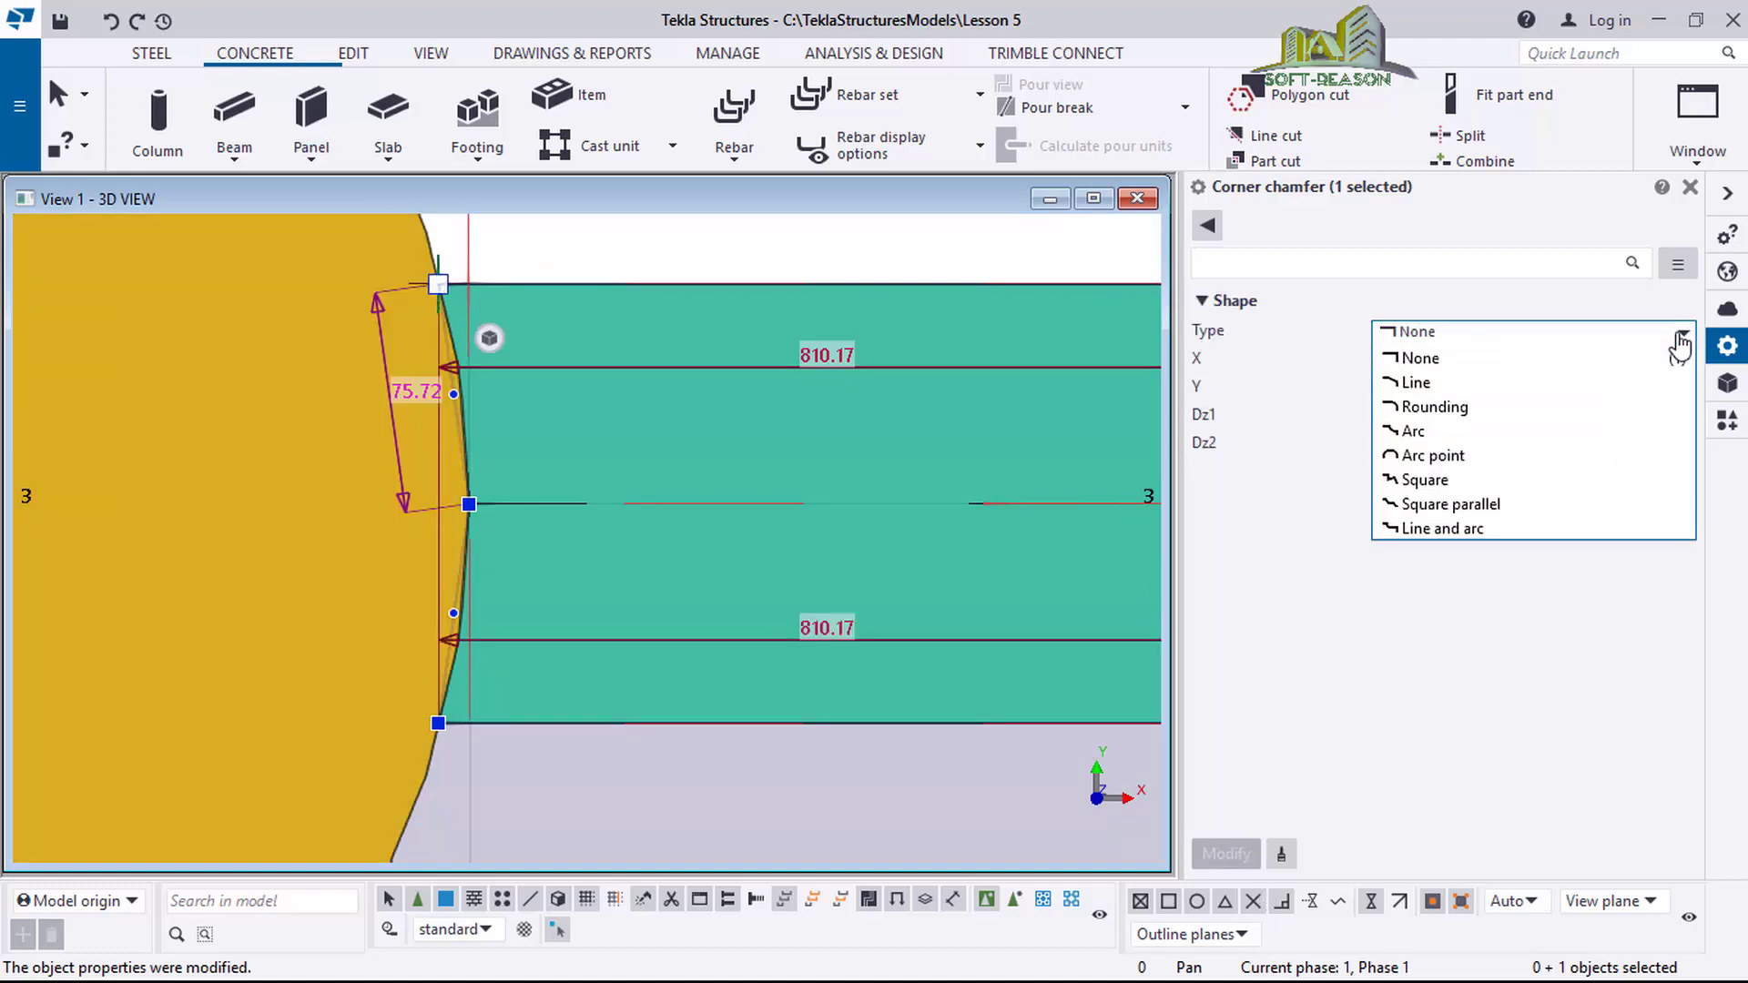
pyautogui.click(1511, 430)
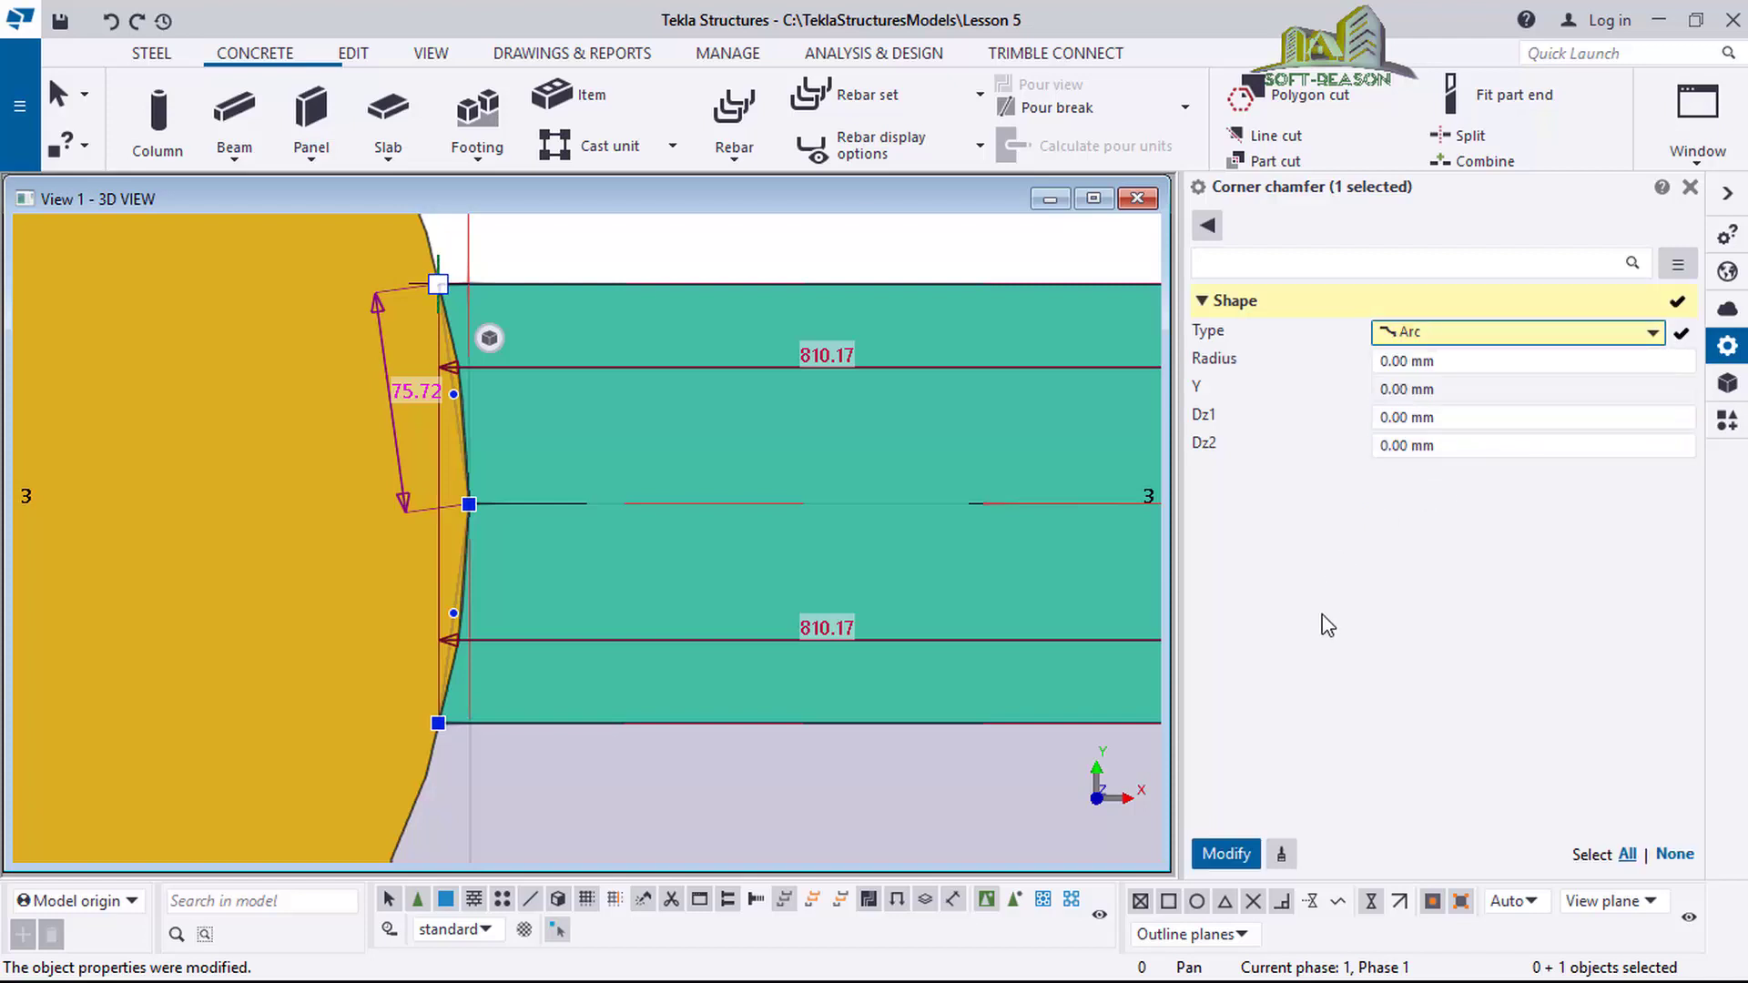
pyautogui.click(1648, 343)
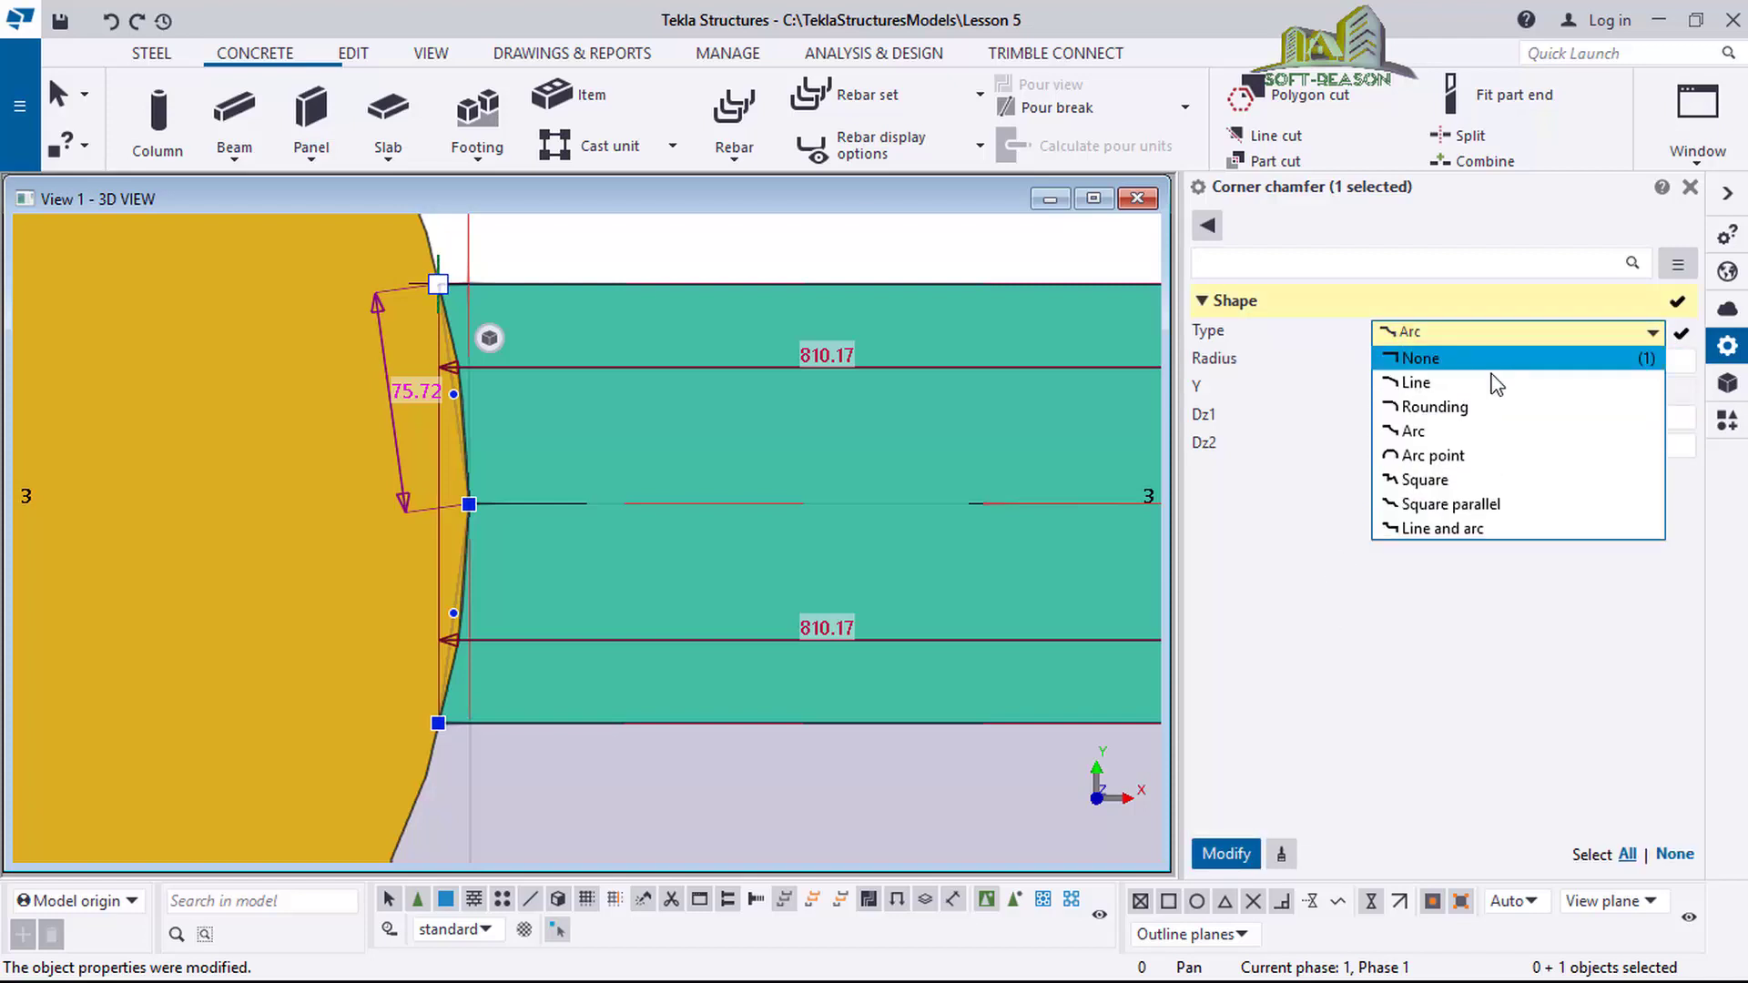
pyautogui.click(1465, 456)
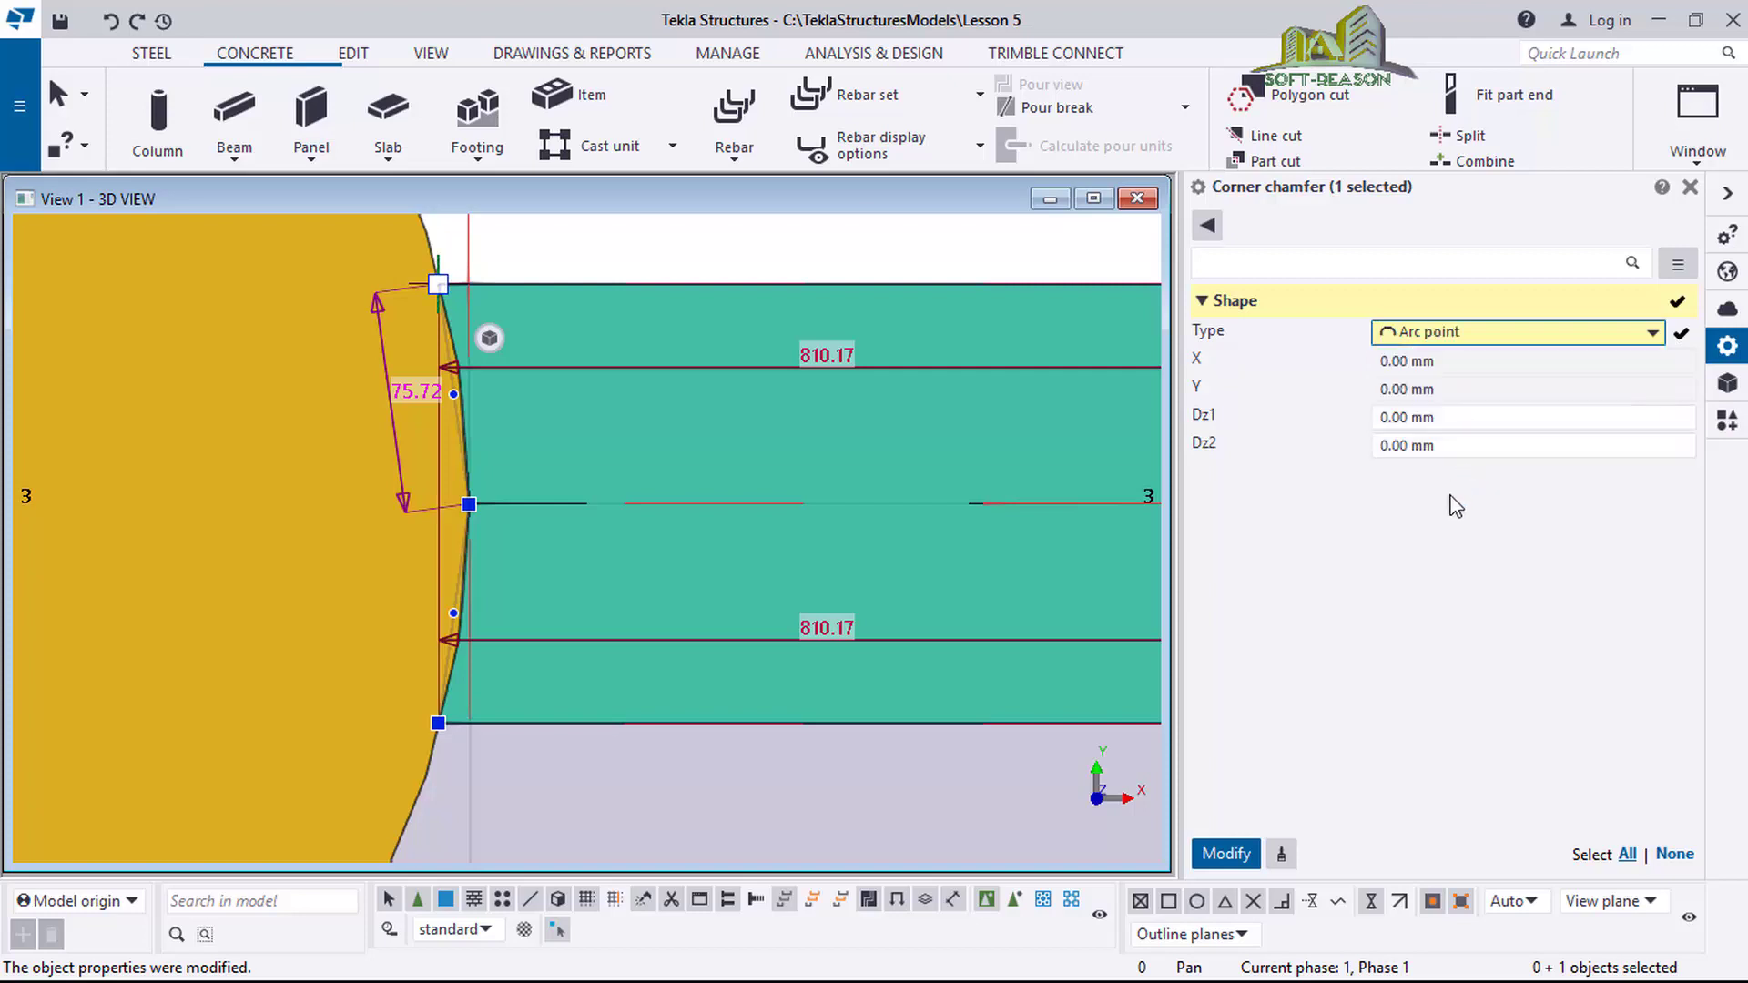
pyautogui.click(1229, 854)
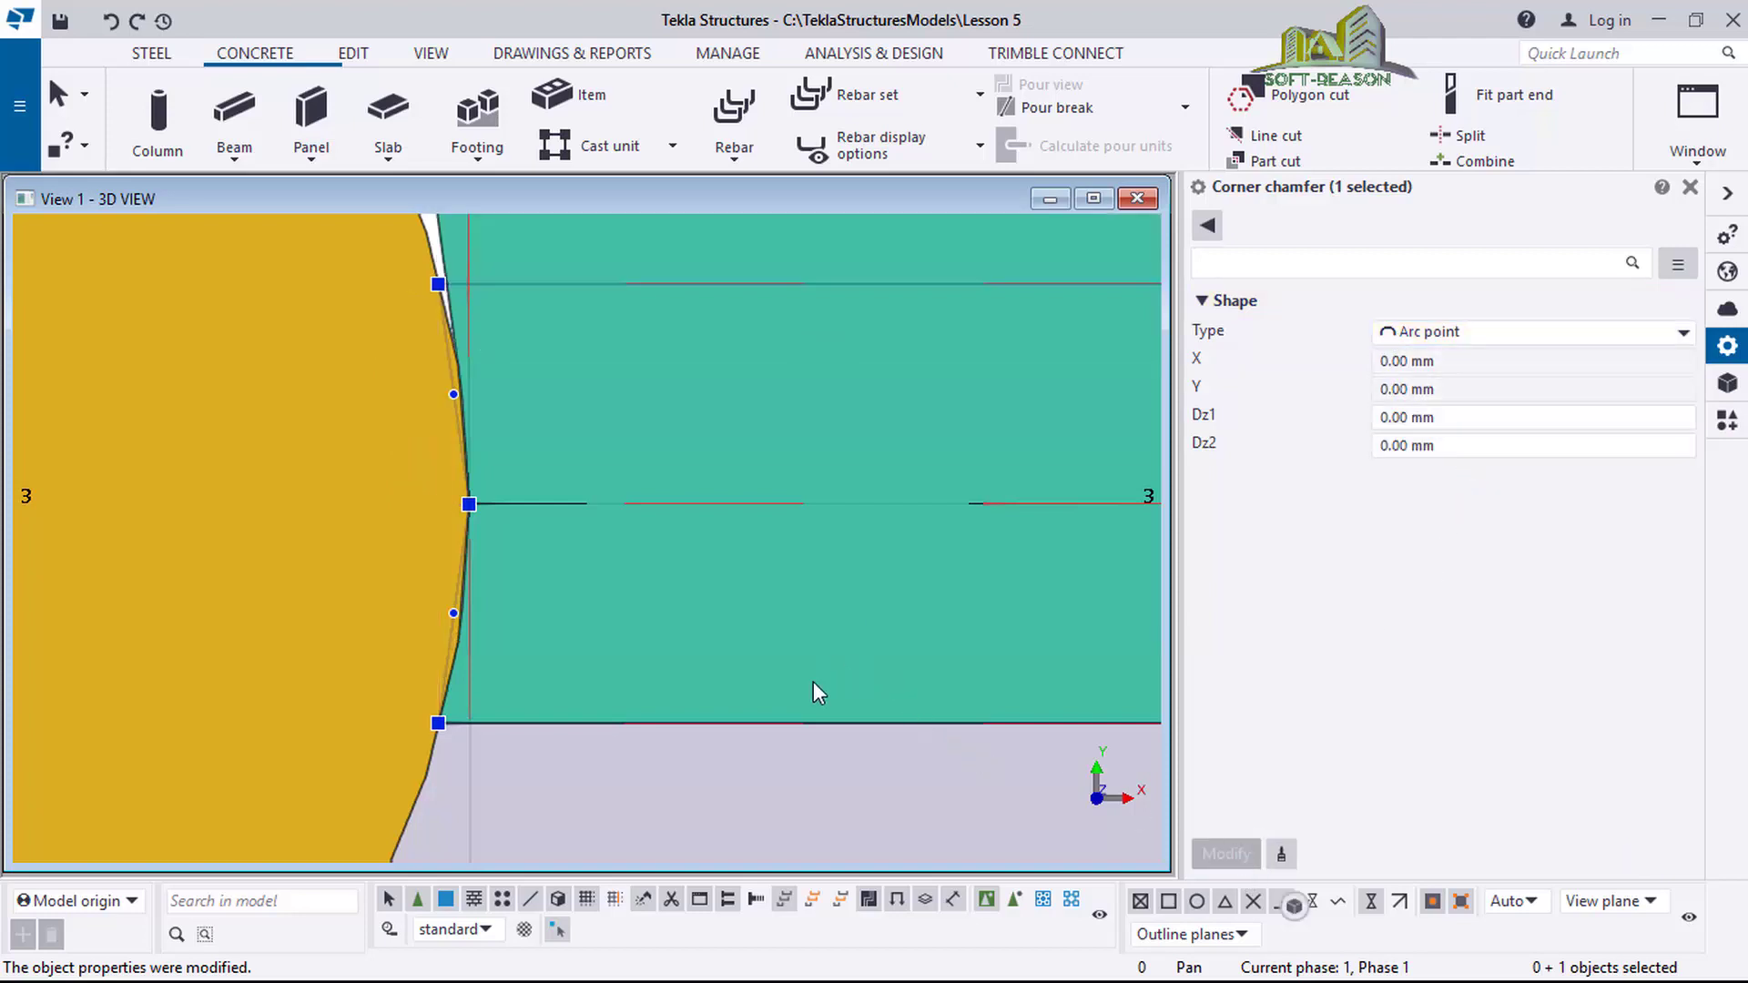
pyautogui.scroll(-2, 778, 615)
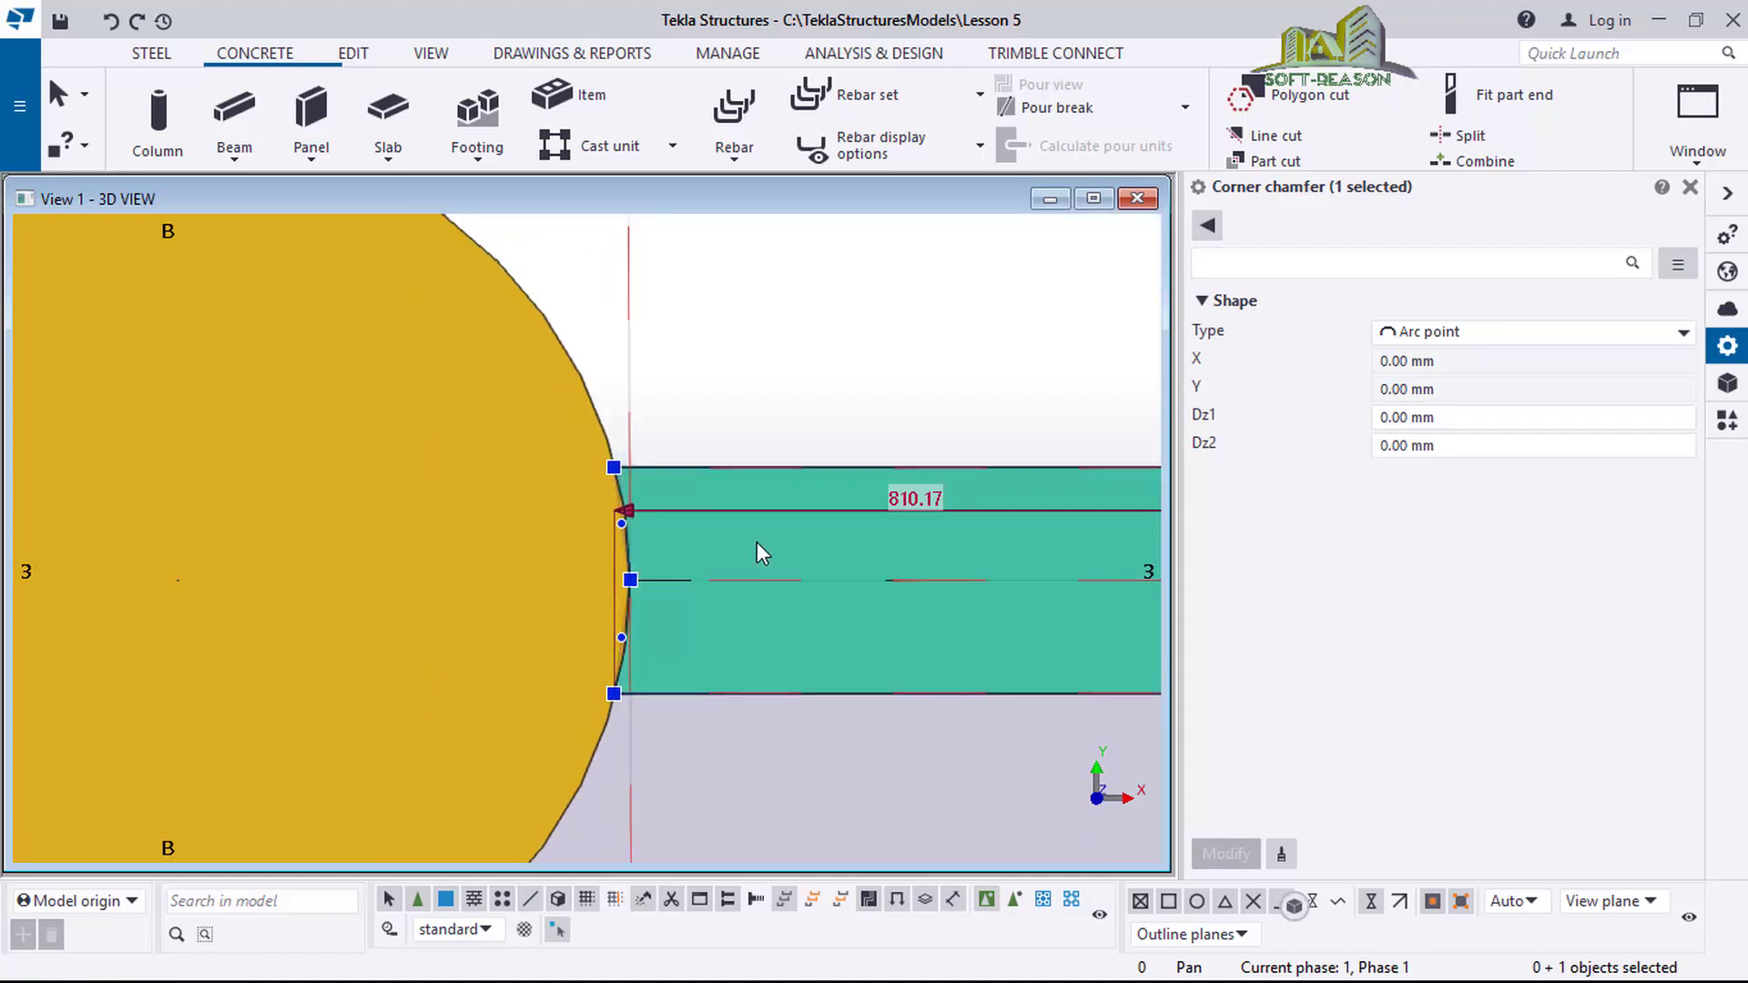
pyautogui.scroll(2, 638, 601)
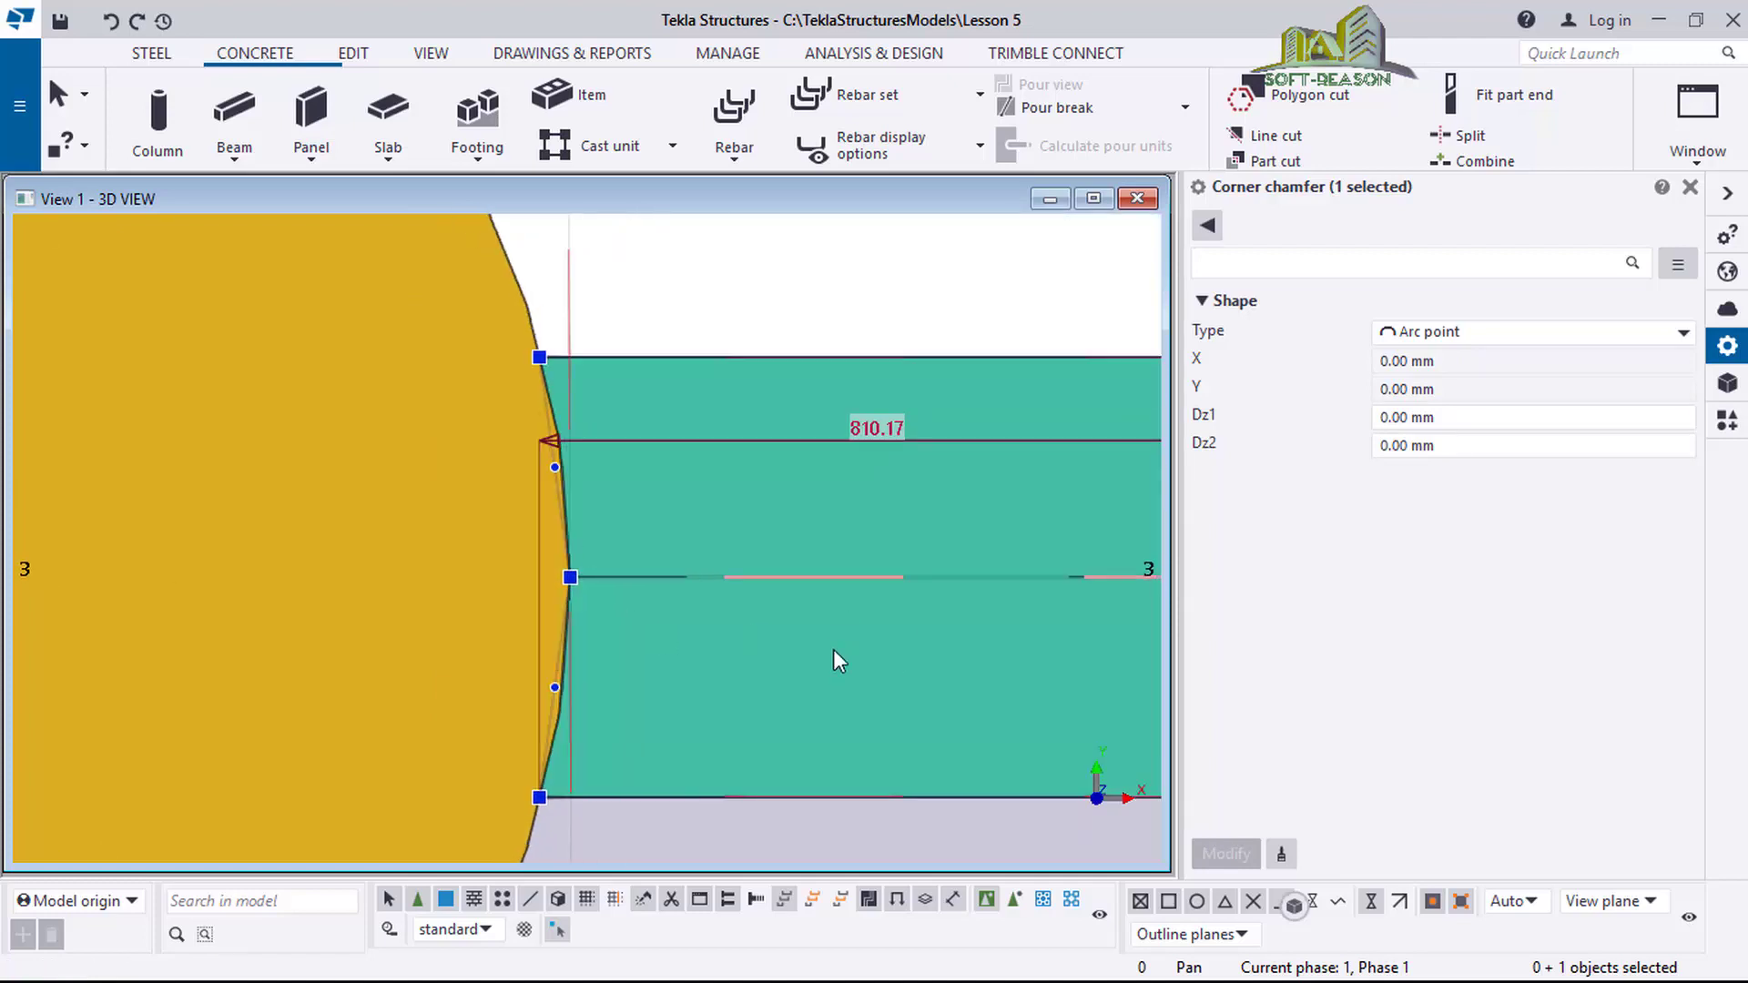
# Check the chamfer type of the slab's middle inner point on gridline 3 and clear the selection.
pyautogui.scroll(1, 623, 584)
pyautogui.click(567, 577)
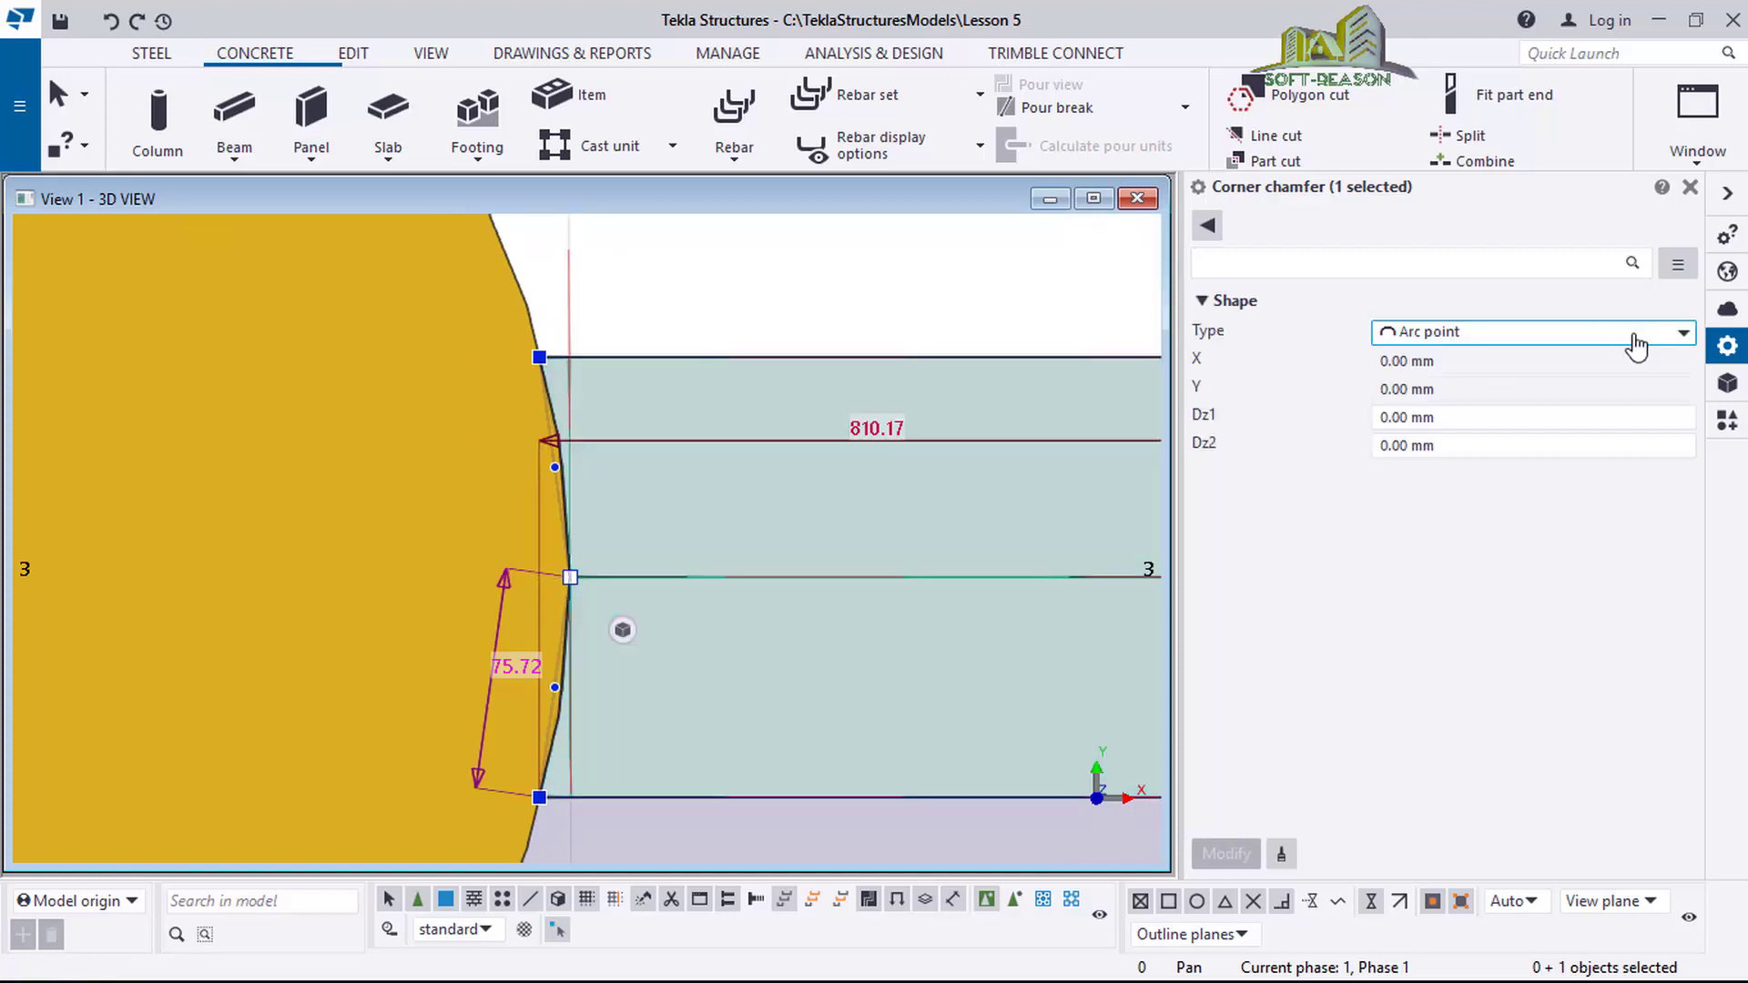
pyautogui.click(1659, 346)
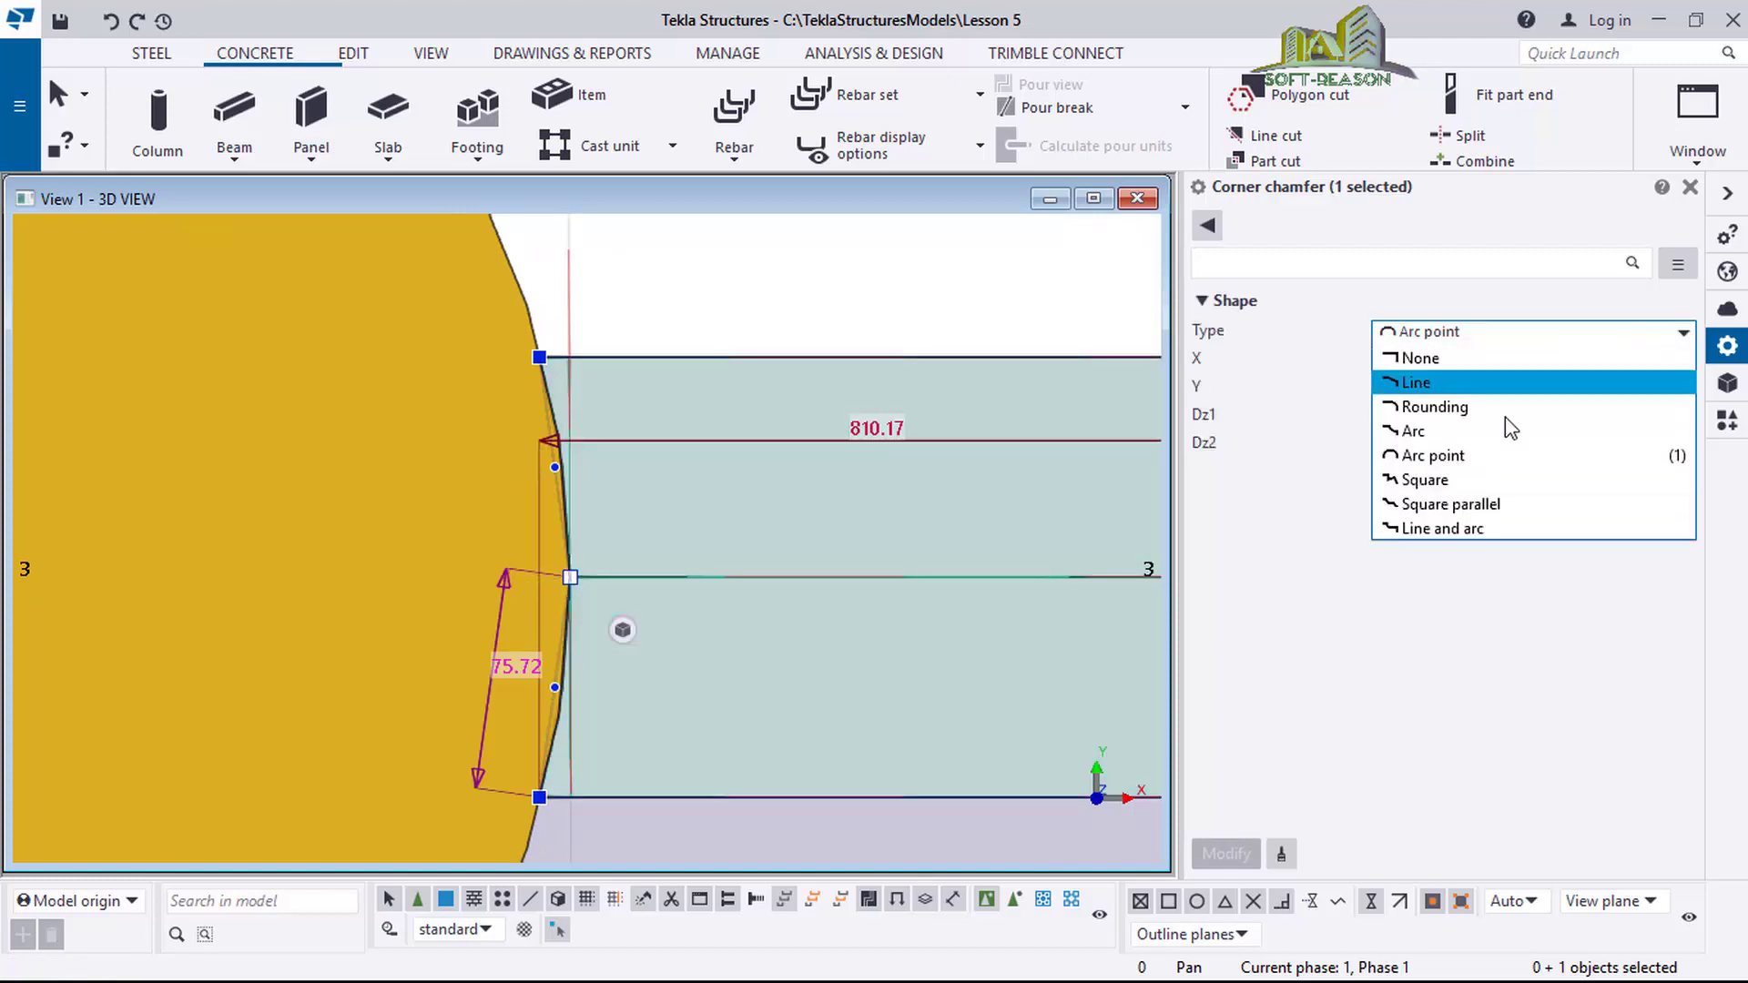
pyautogui.click(1459, 457)
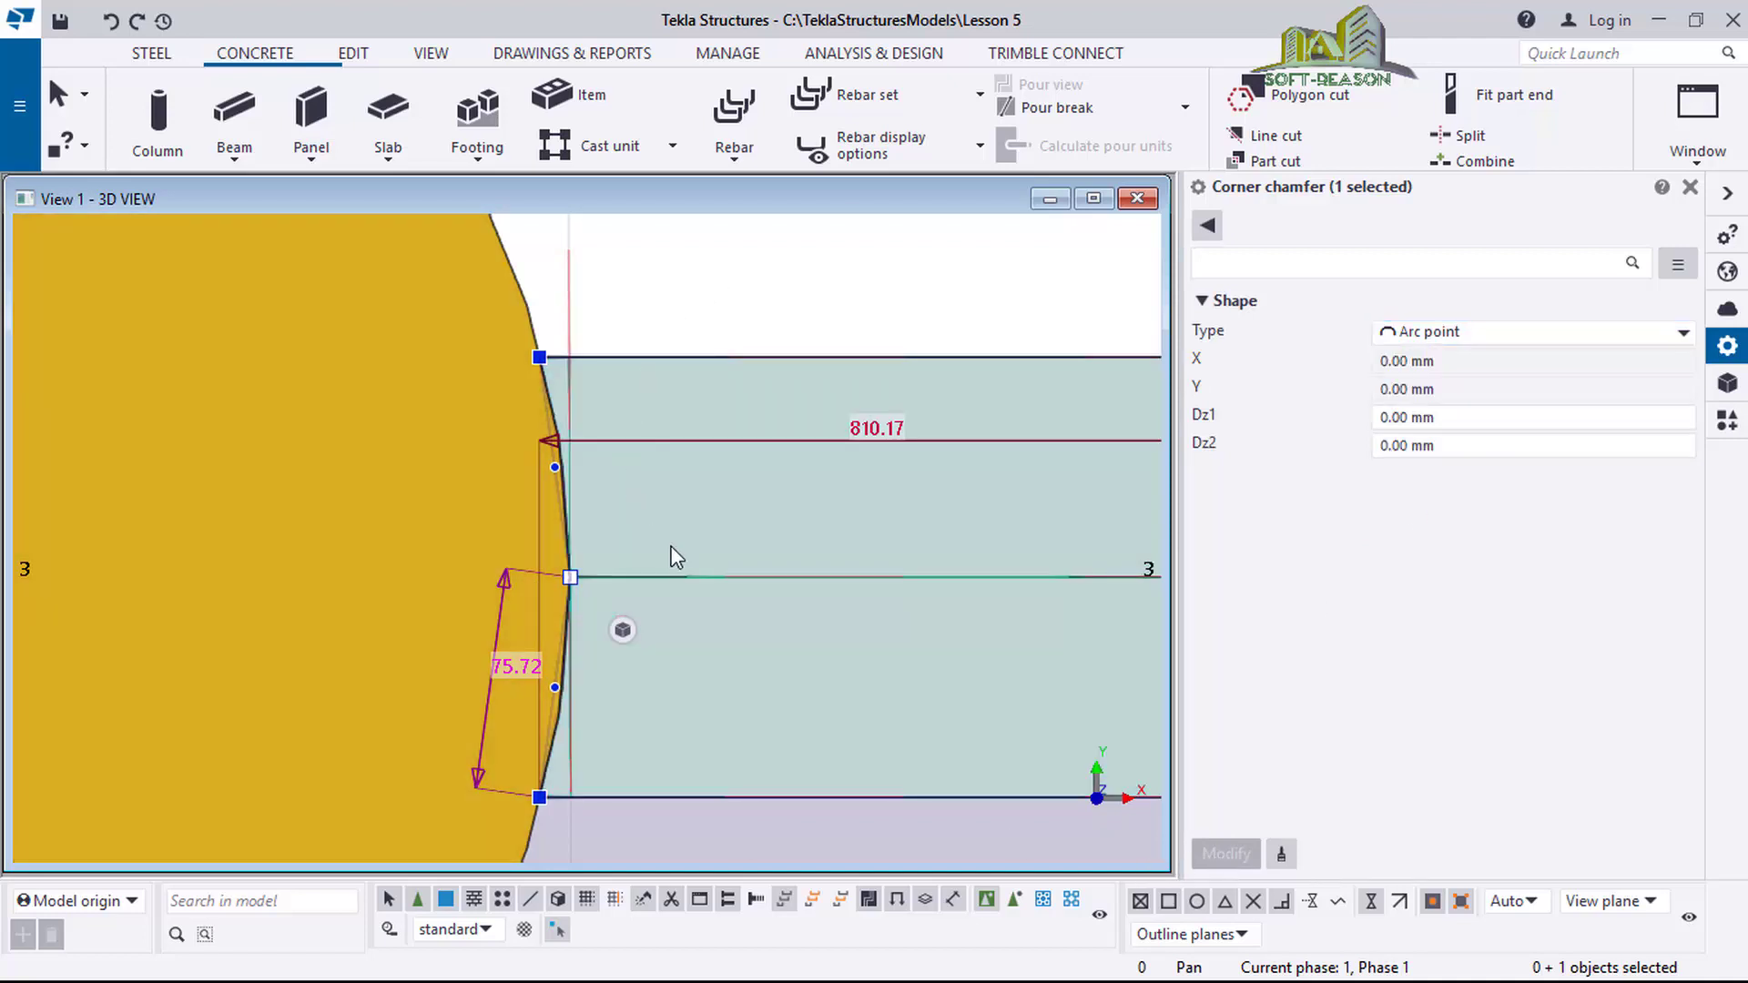
pyautogui.scroll(-5, 675, 476)
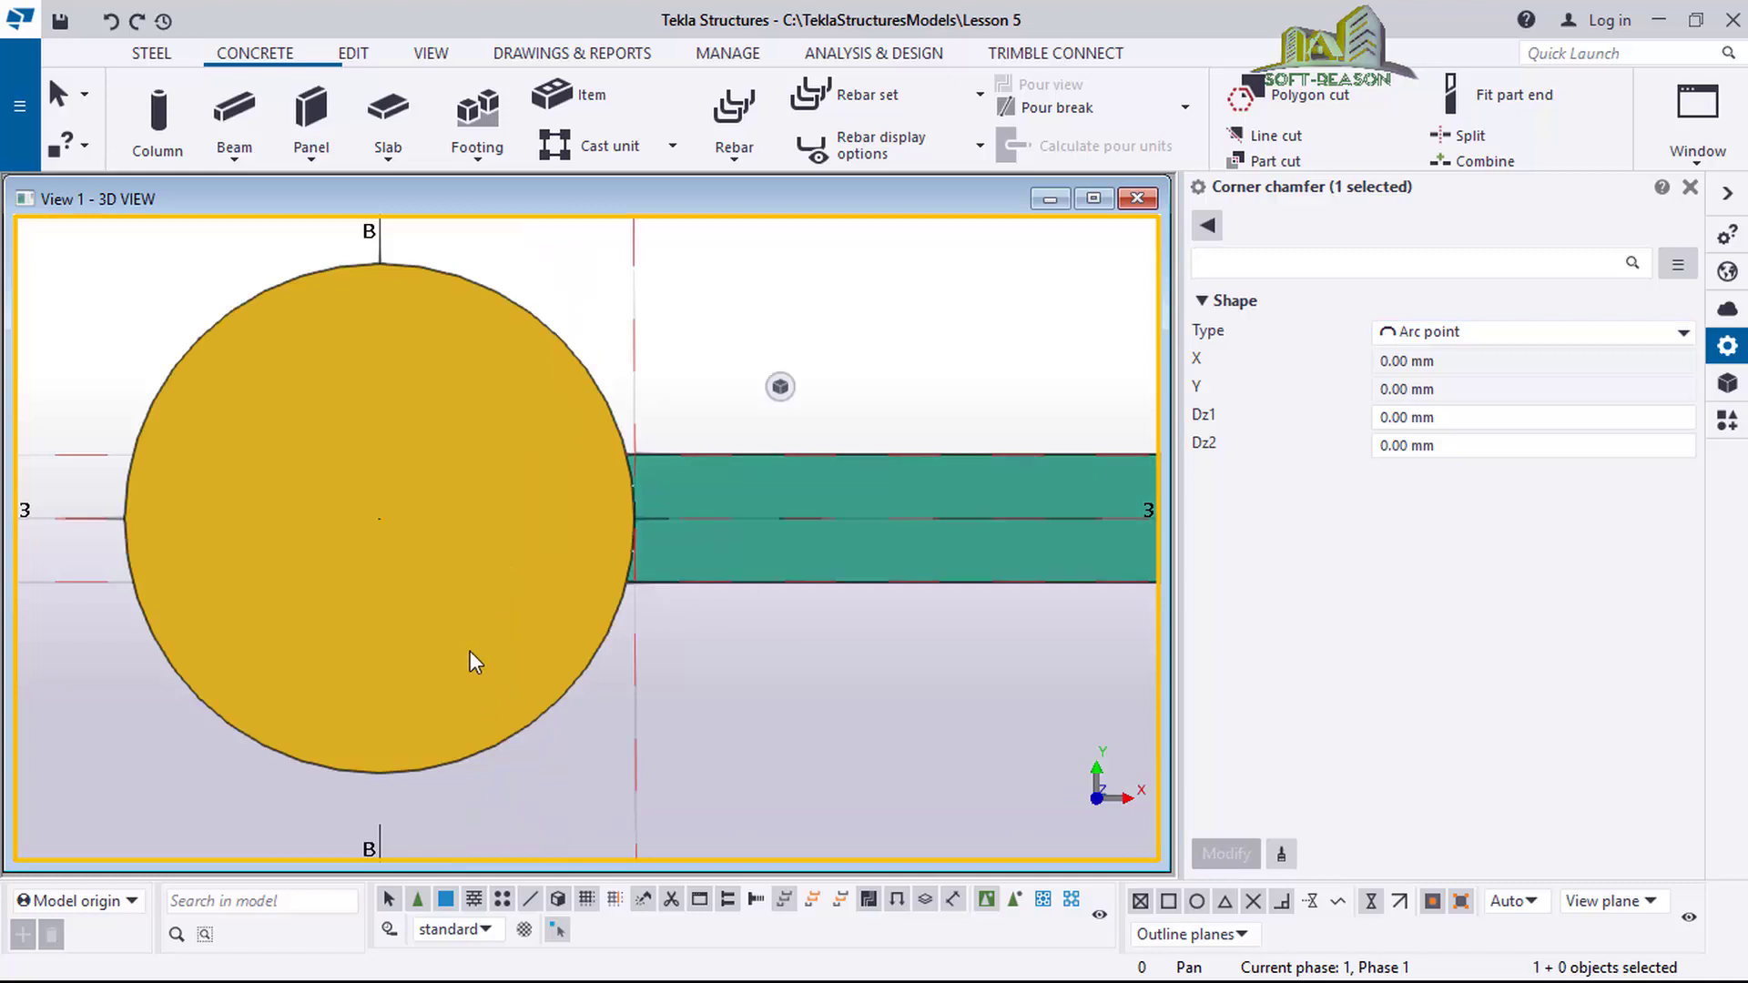
pyautogui.click(470, 652)
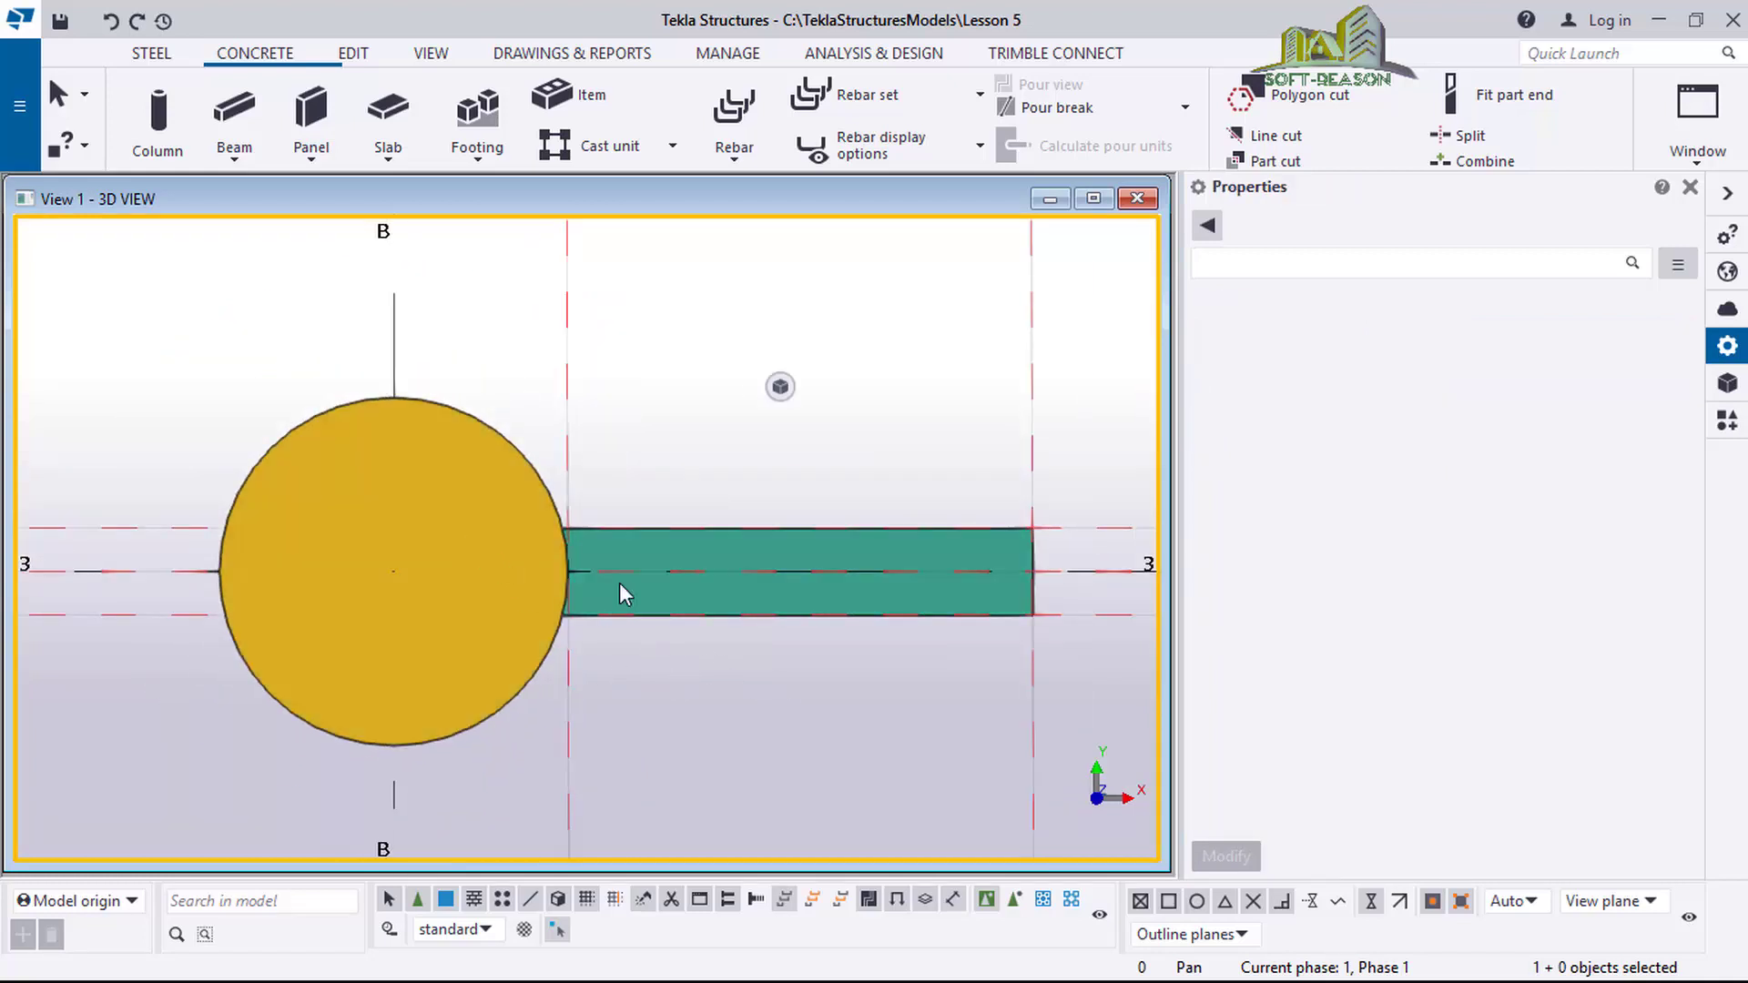
pyautogui.click(754, 594)
pyautogui.rightClick(692, 398)
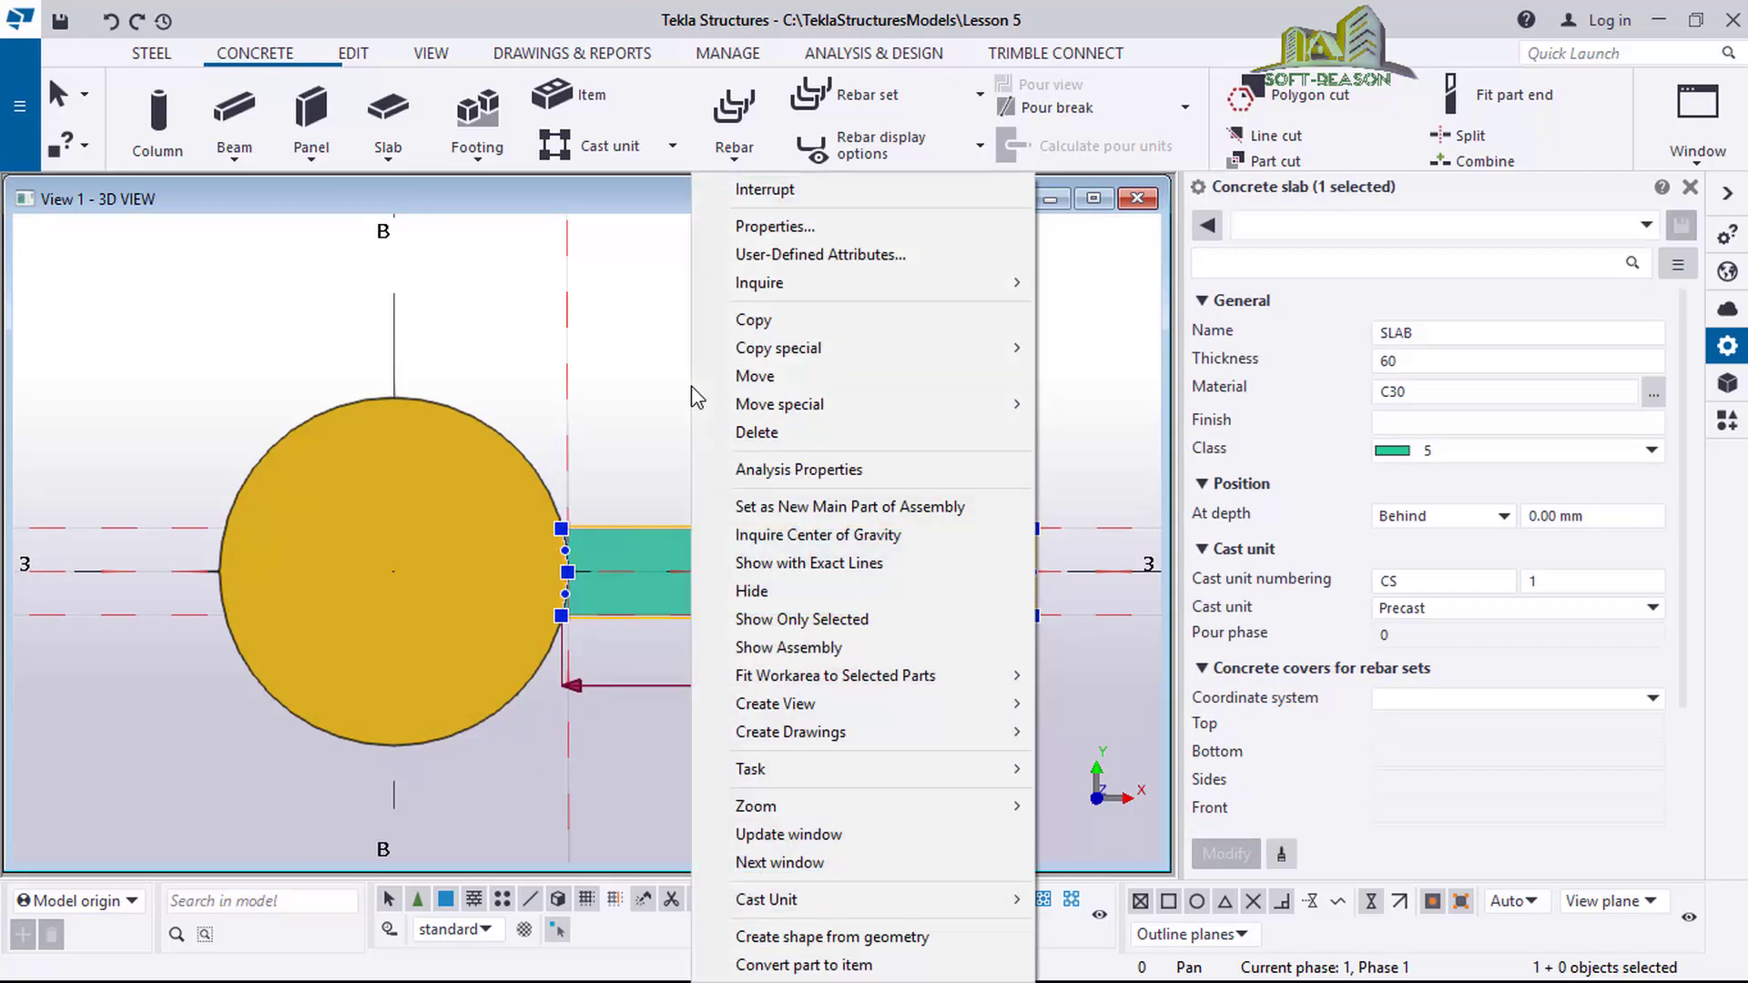
pyautogui.moveTo(746, 407)
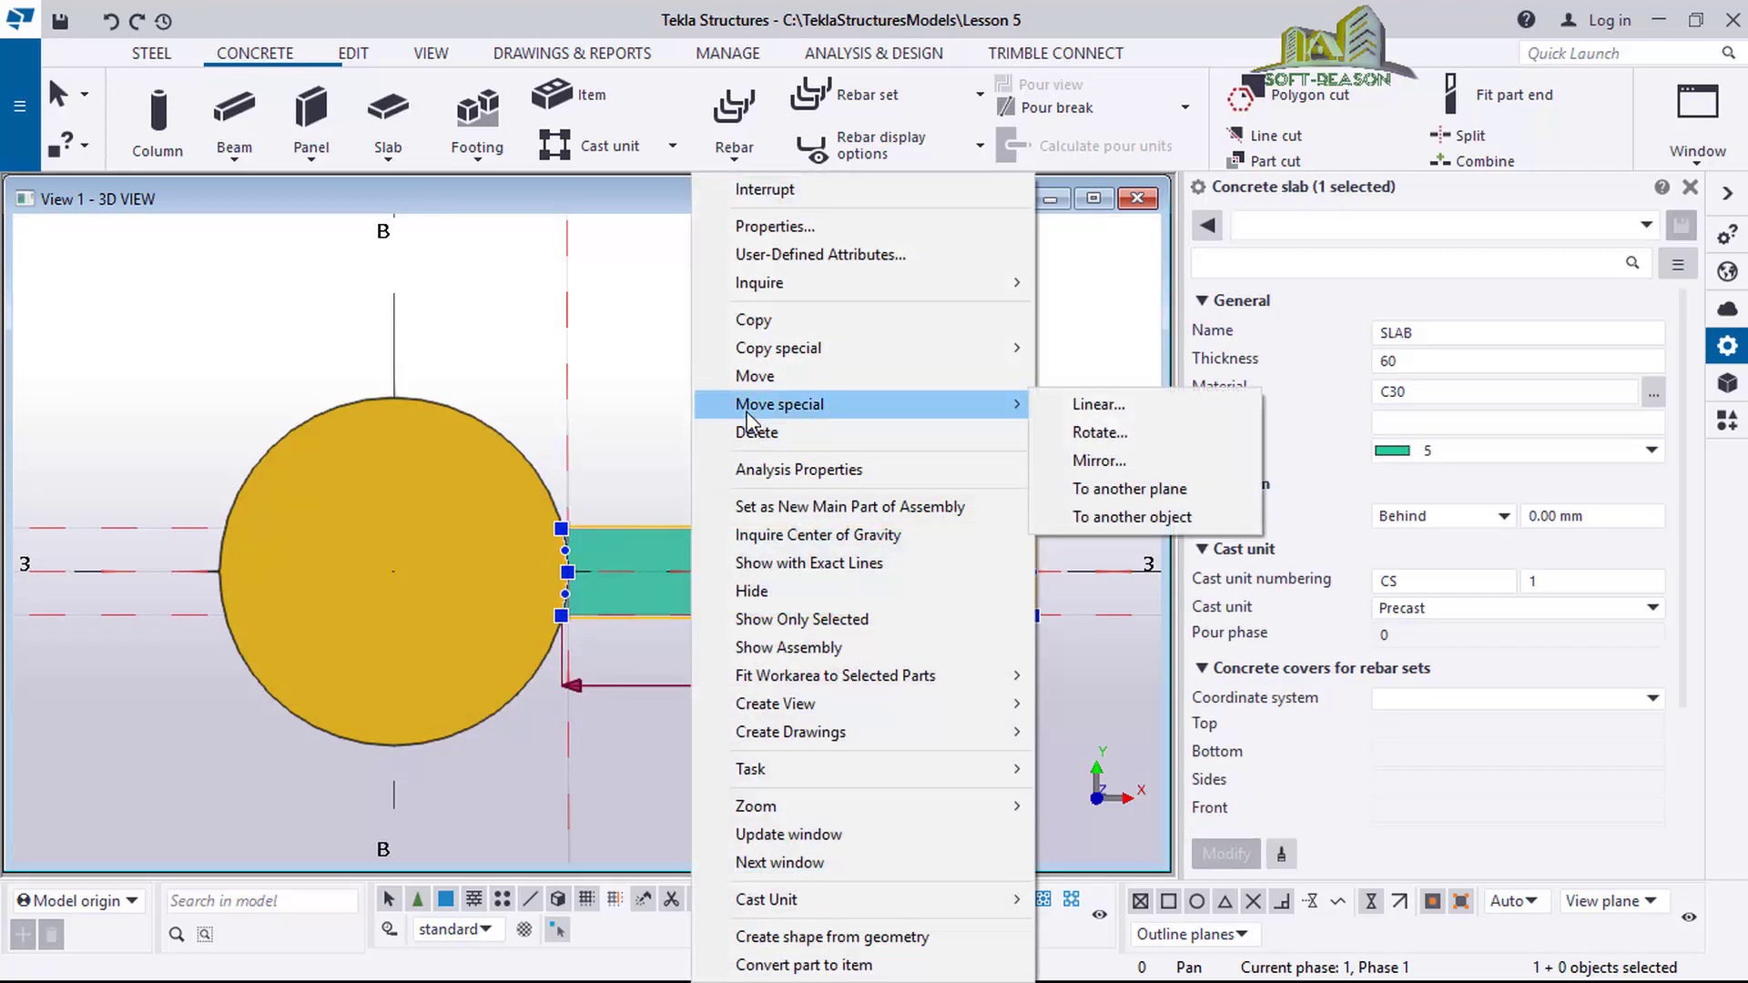
pyautogui.click(580, 434)
# Examine in 3D how the concrete slab step meets the round column, from both sides and close up.
pyautogui.click(568, 518)
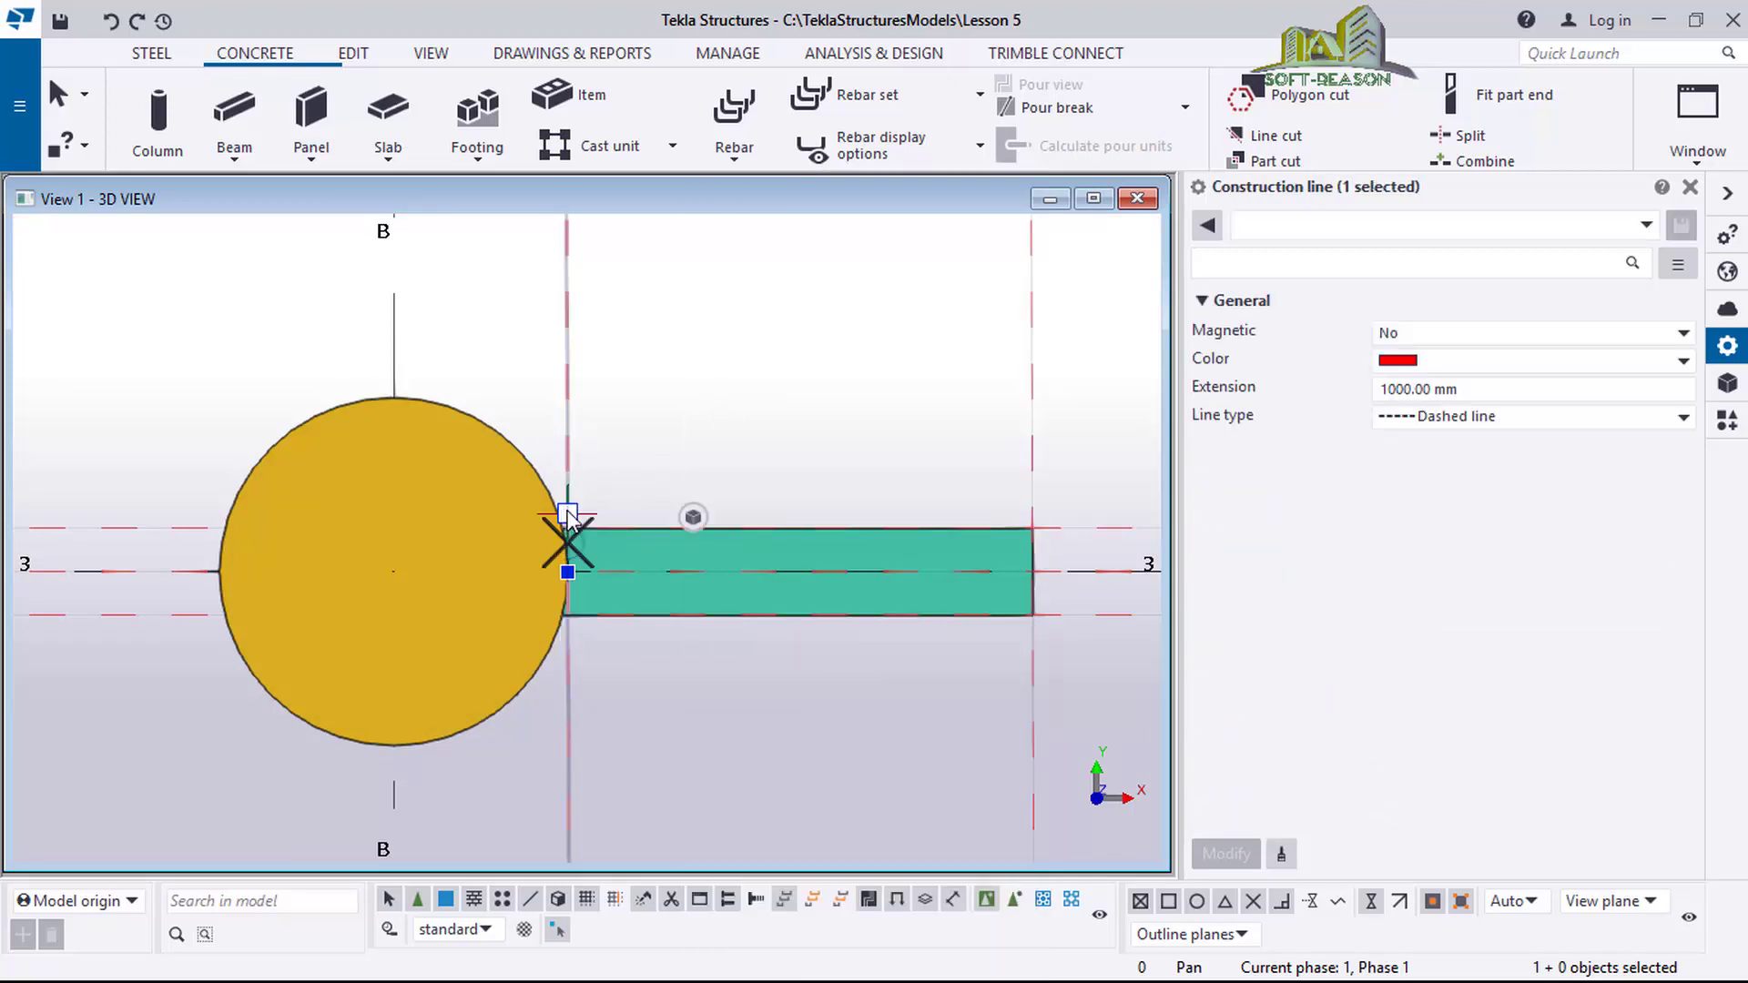
pyautogui.hotkey('ctrl', 'p')
pyautogui.scroll(10, 564, 659)
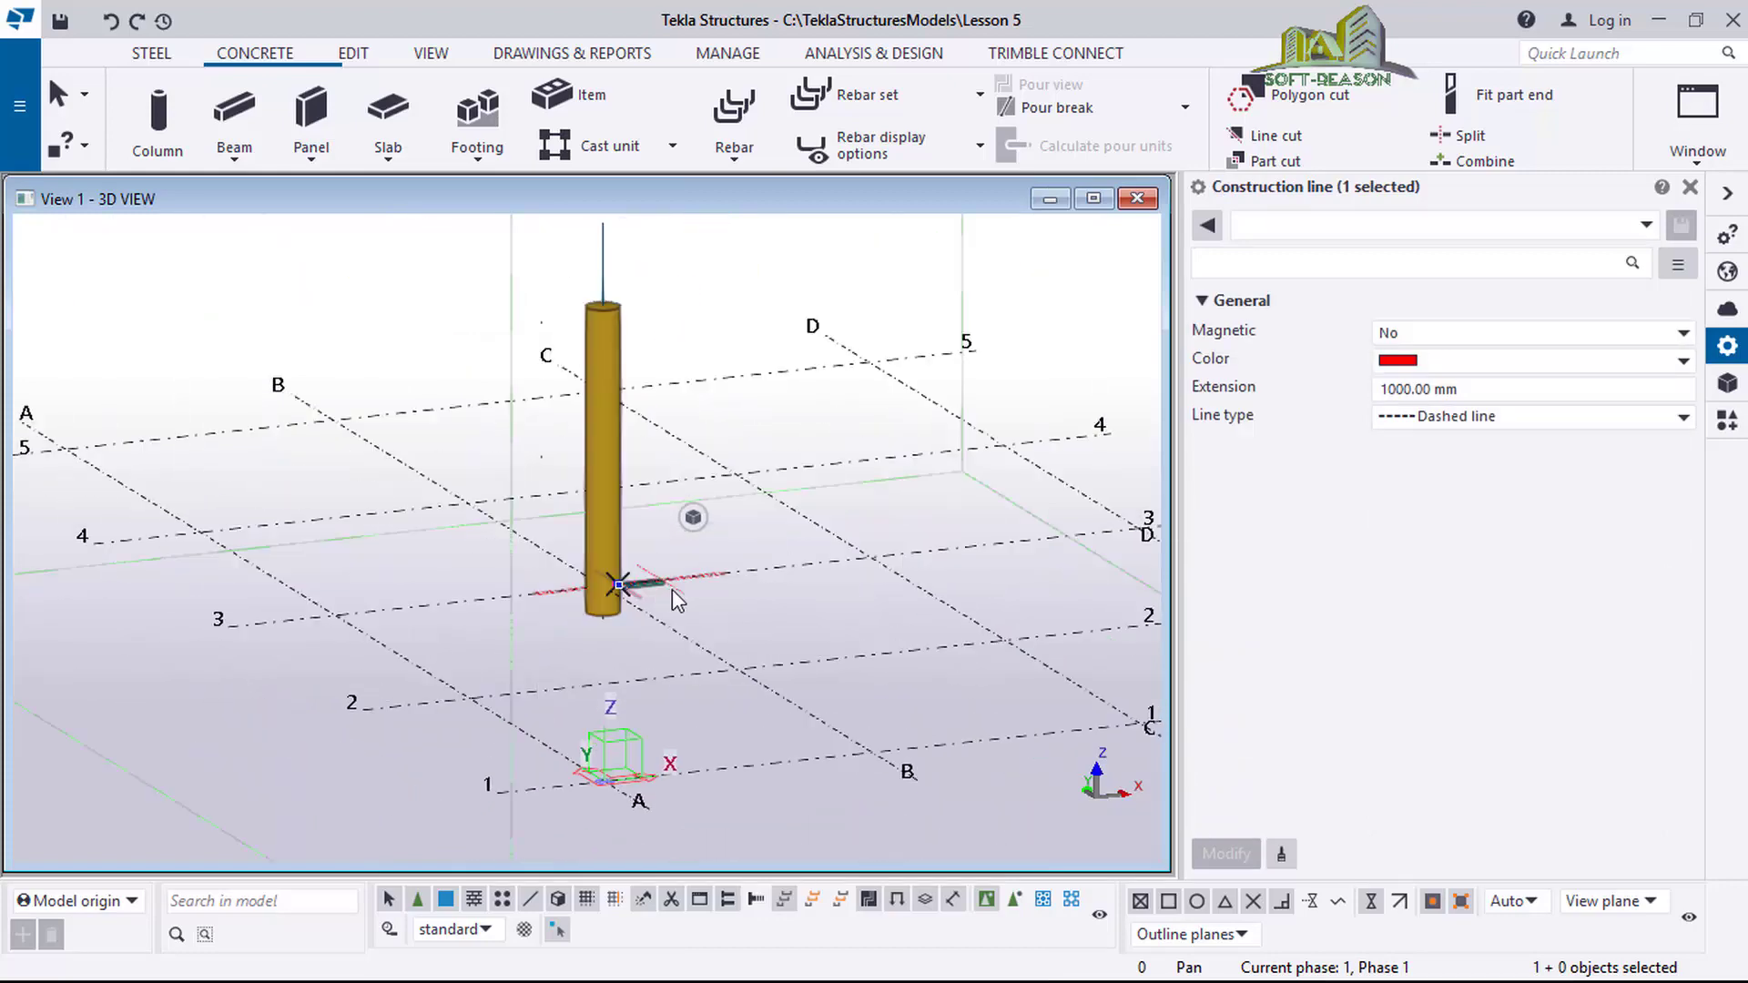
pyautogui.scroll(8, 660, 595)
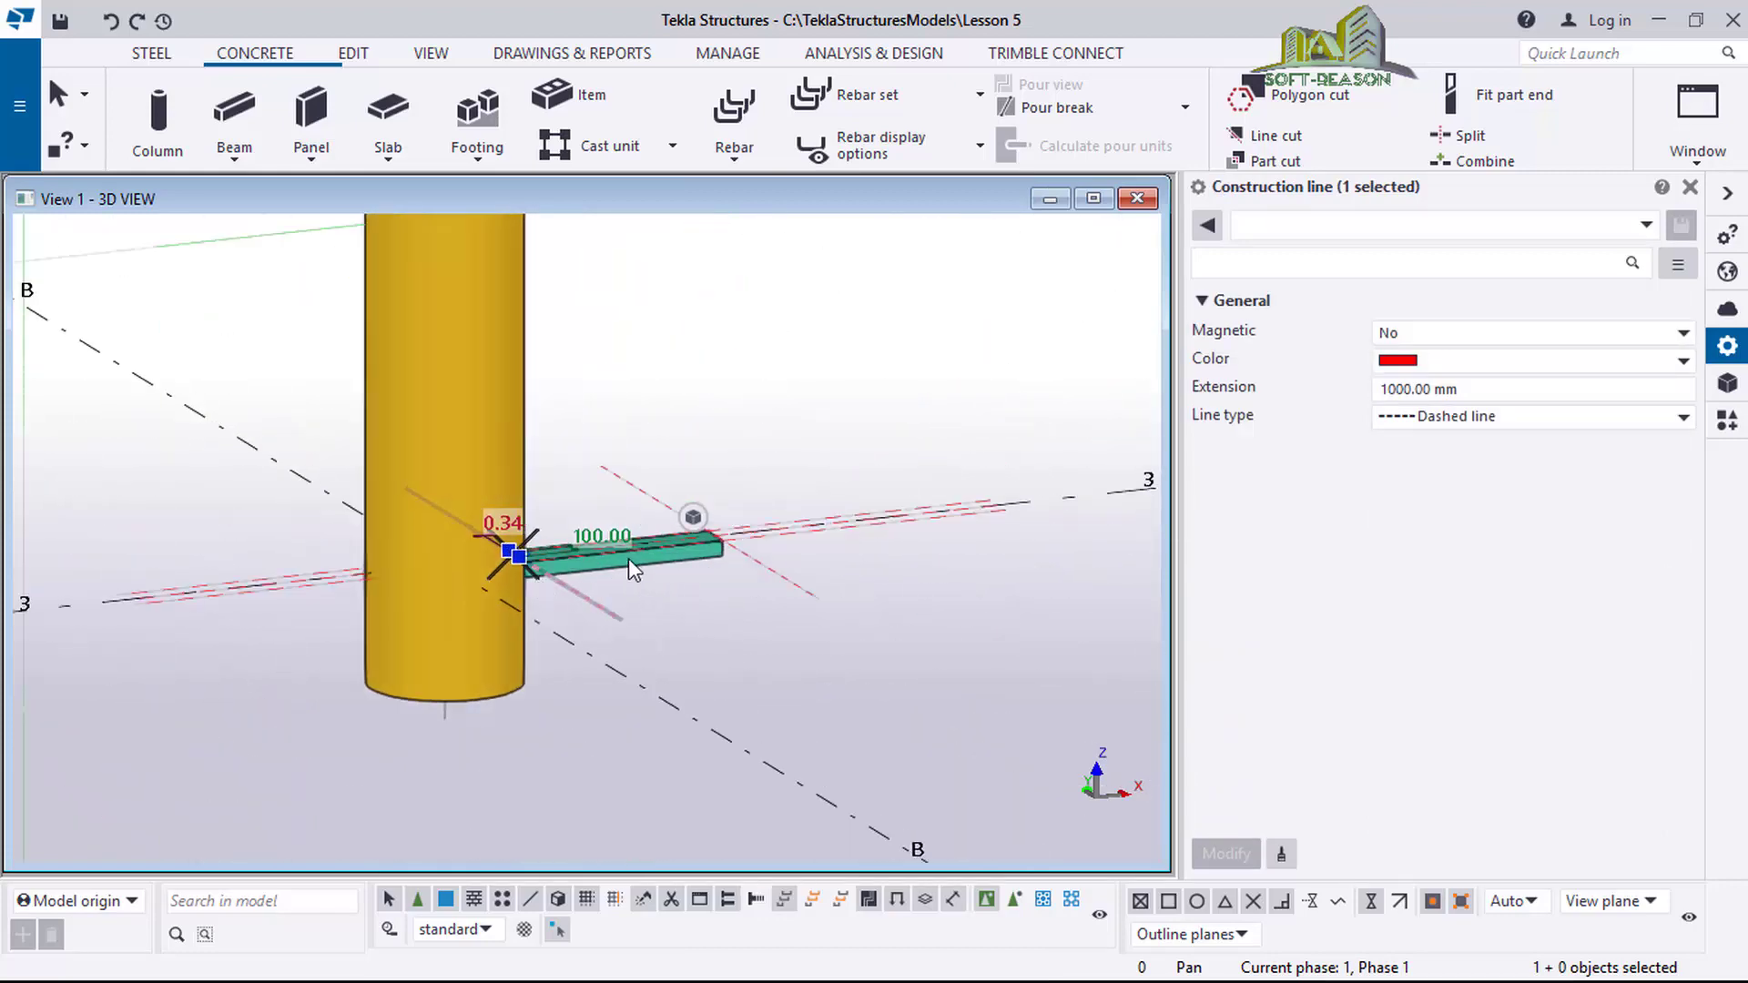
pyautogui.scroll(6, 417, 575)
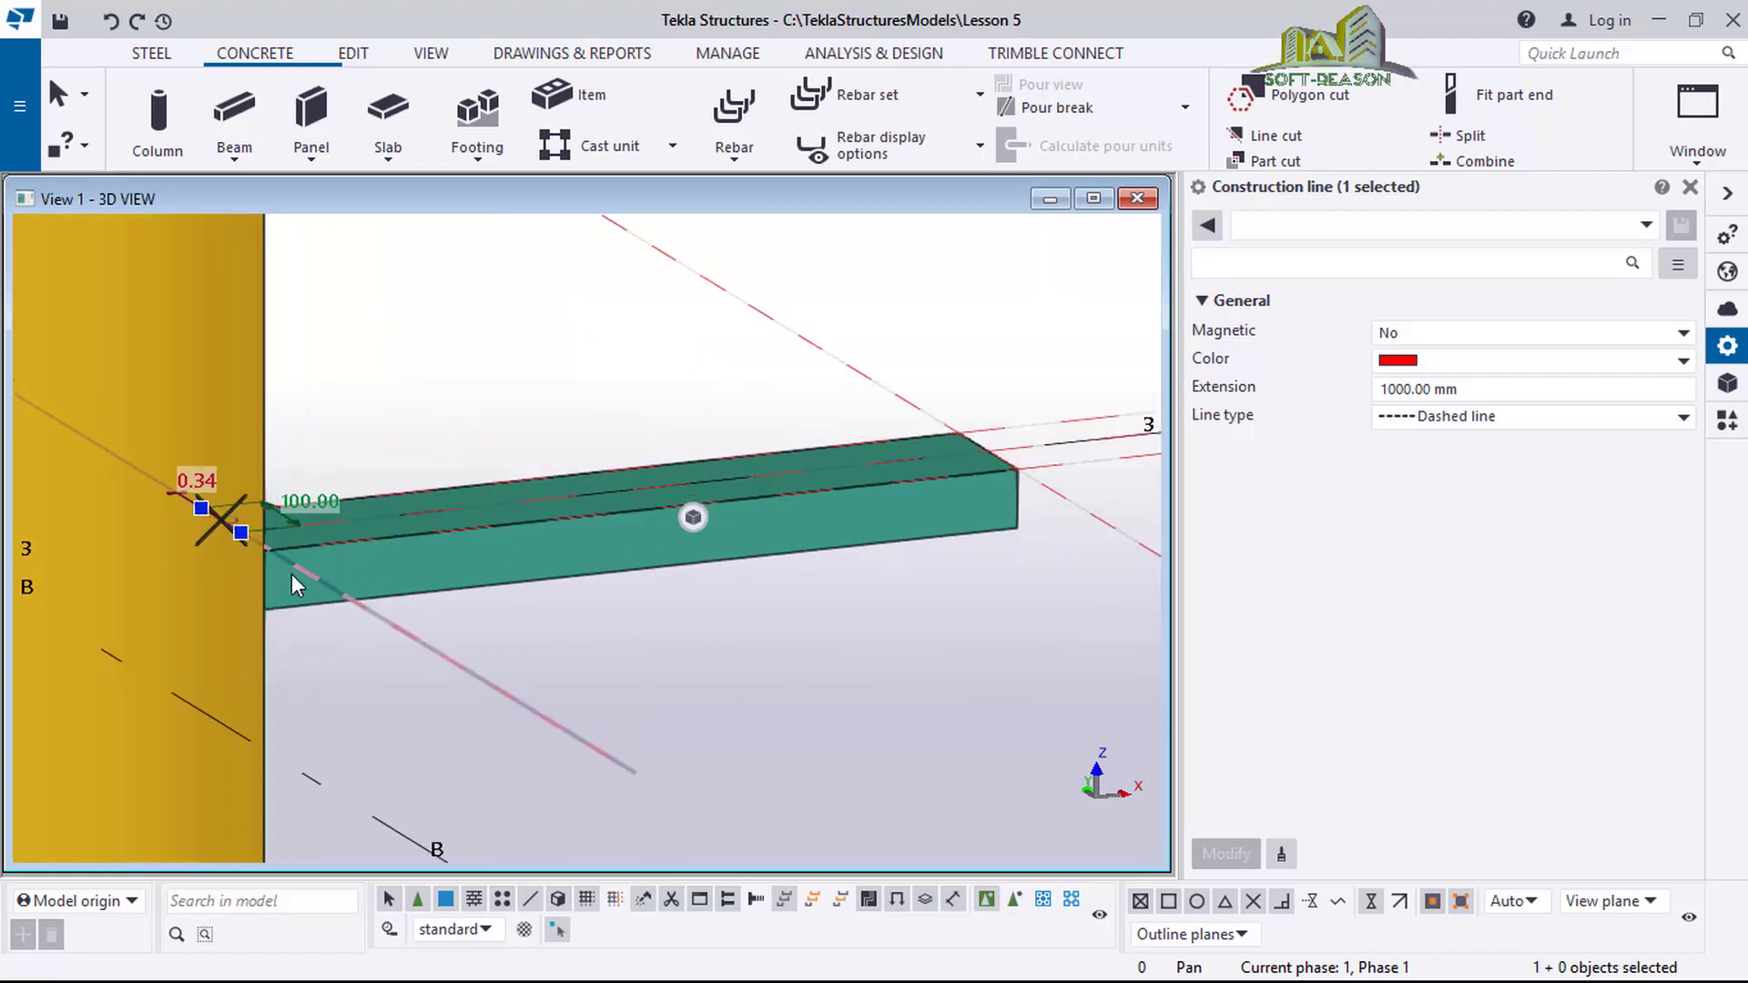
pyautogui.scroll(-8, 696, 492)
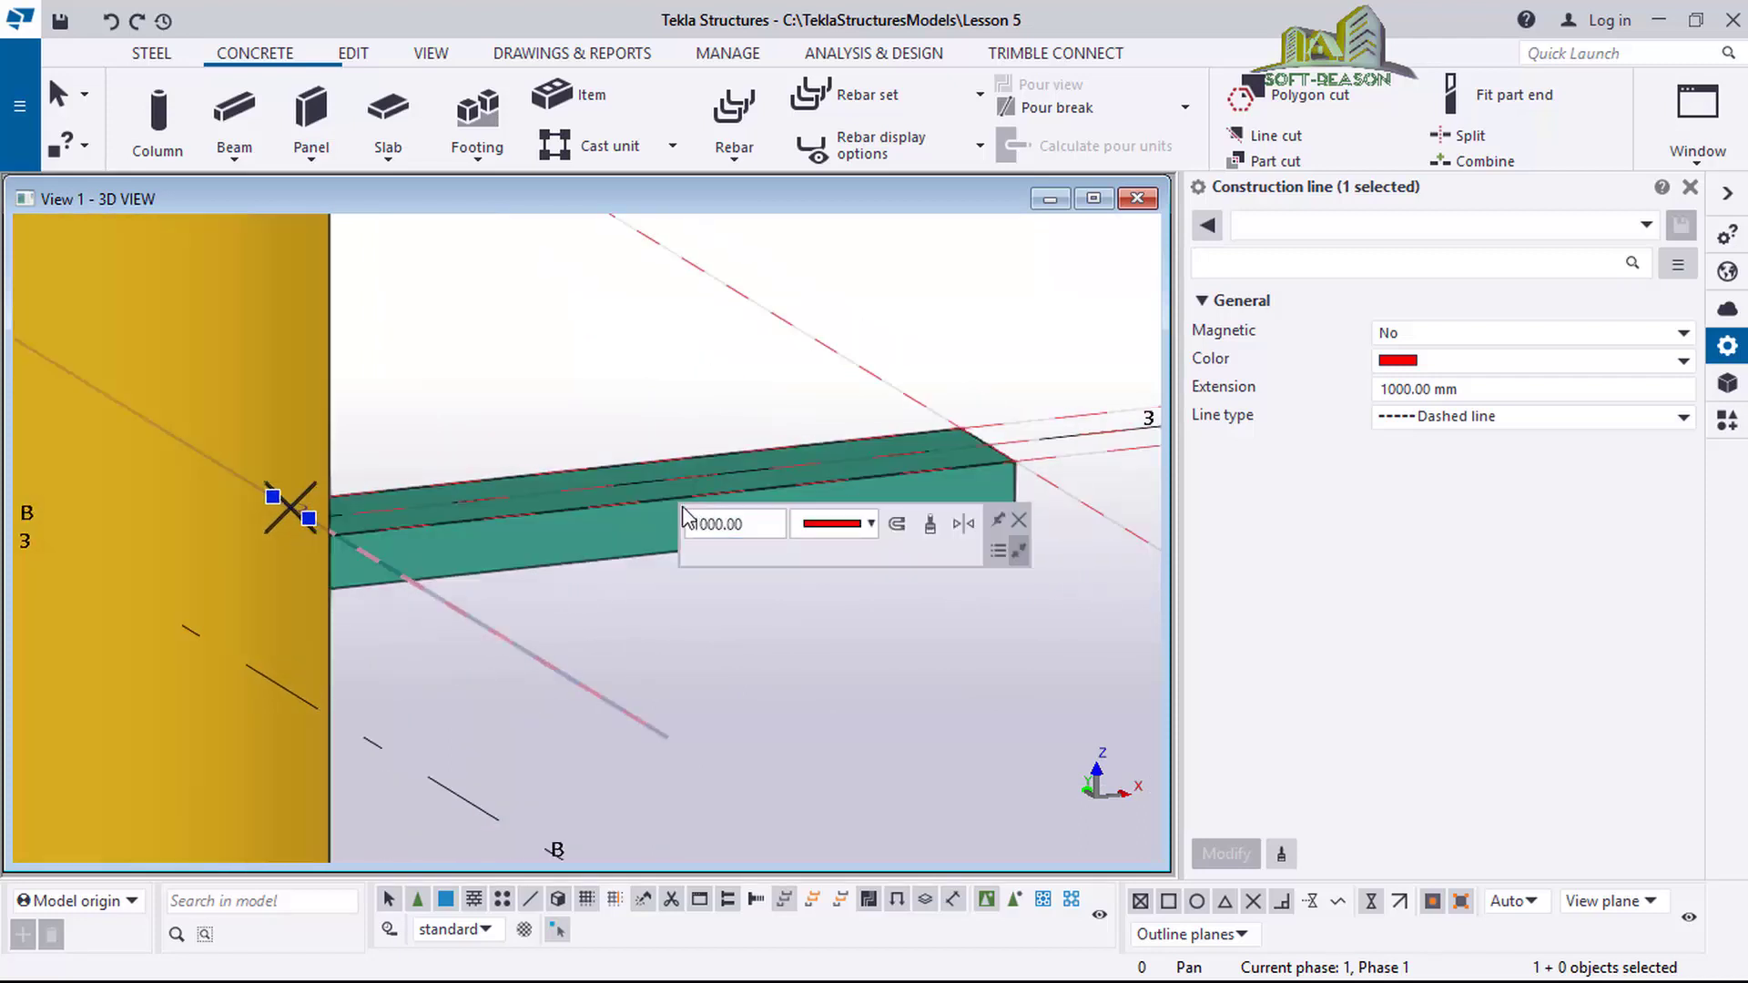
pyautogui.scroll(-3, 615, 504)
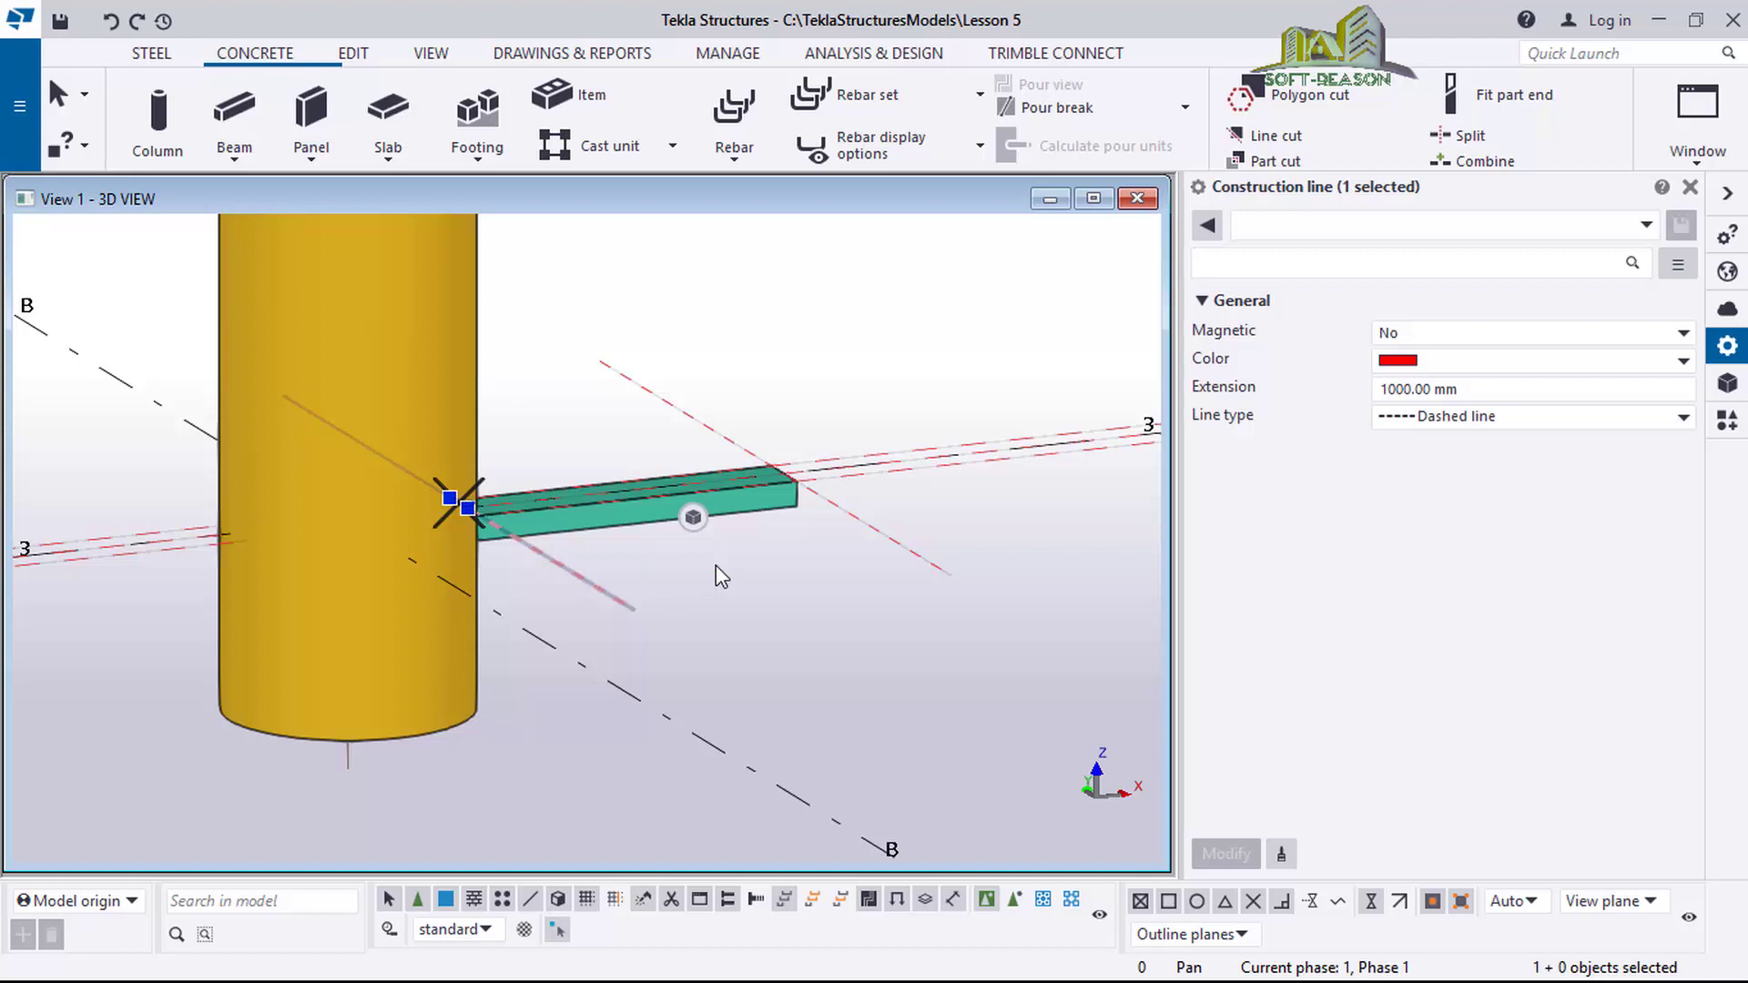
pyautogui.keyDown('ctrl'); pyautogui.moveTo(708, 585); pyautogui.dragTo(553, 529, button='middle'); pyautogui.keyUp('ctrl')
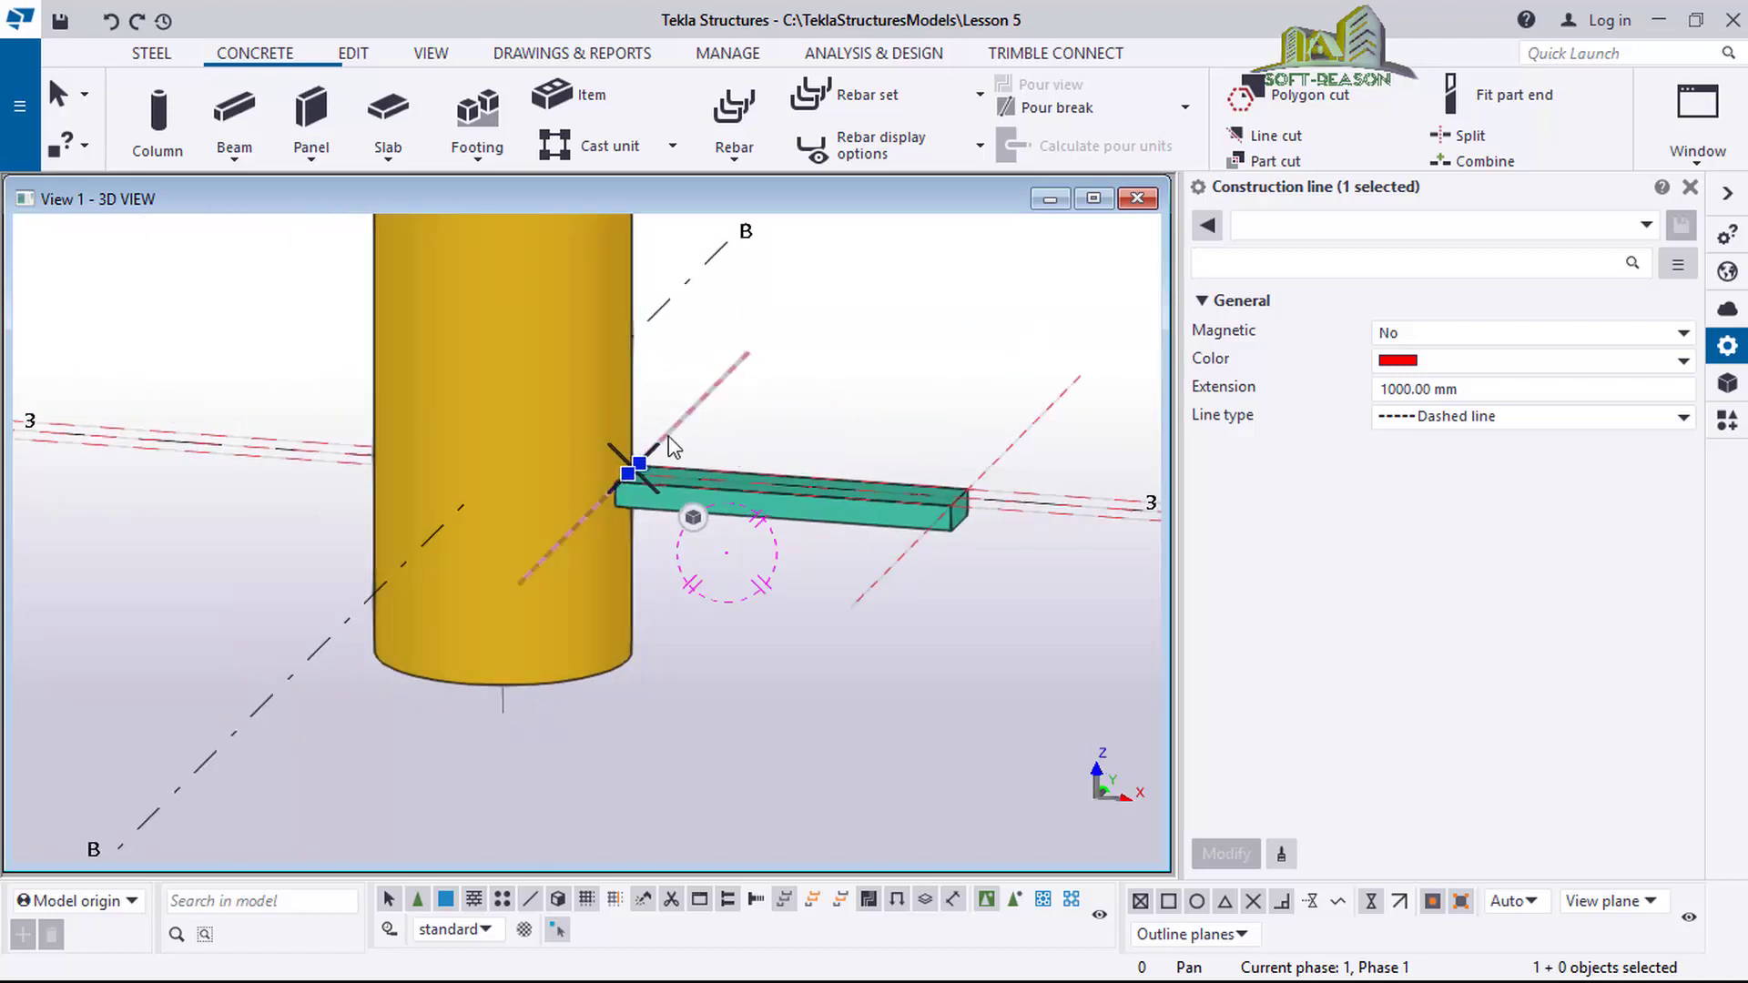
pyautogui.scroll(1, 678, 446)
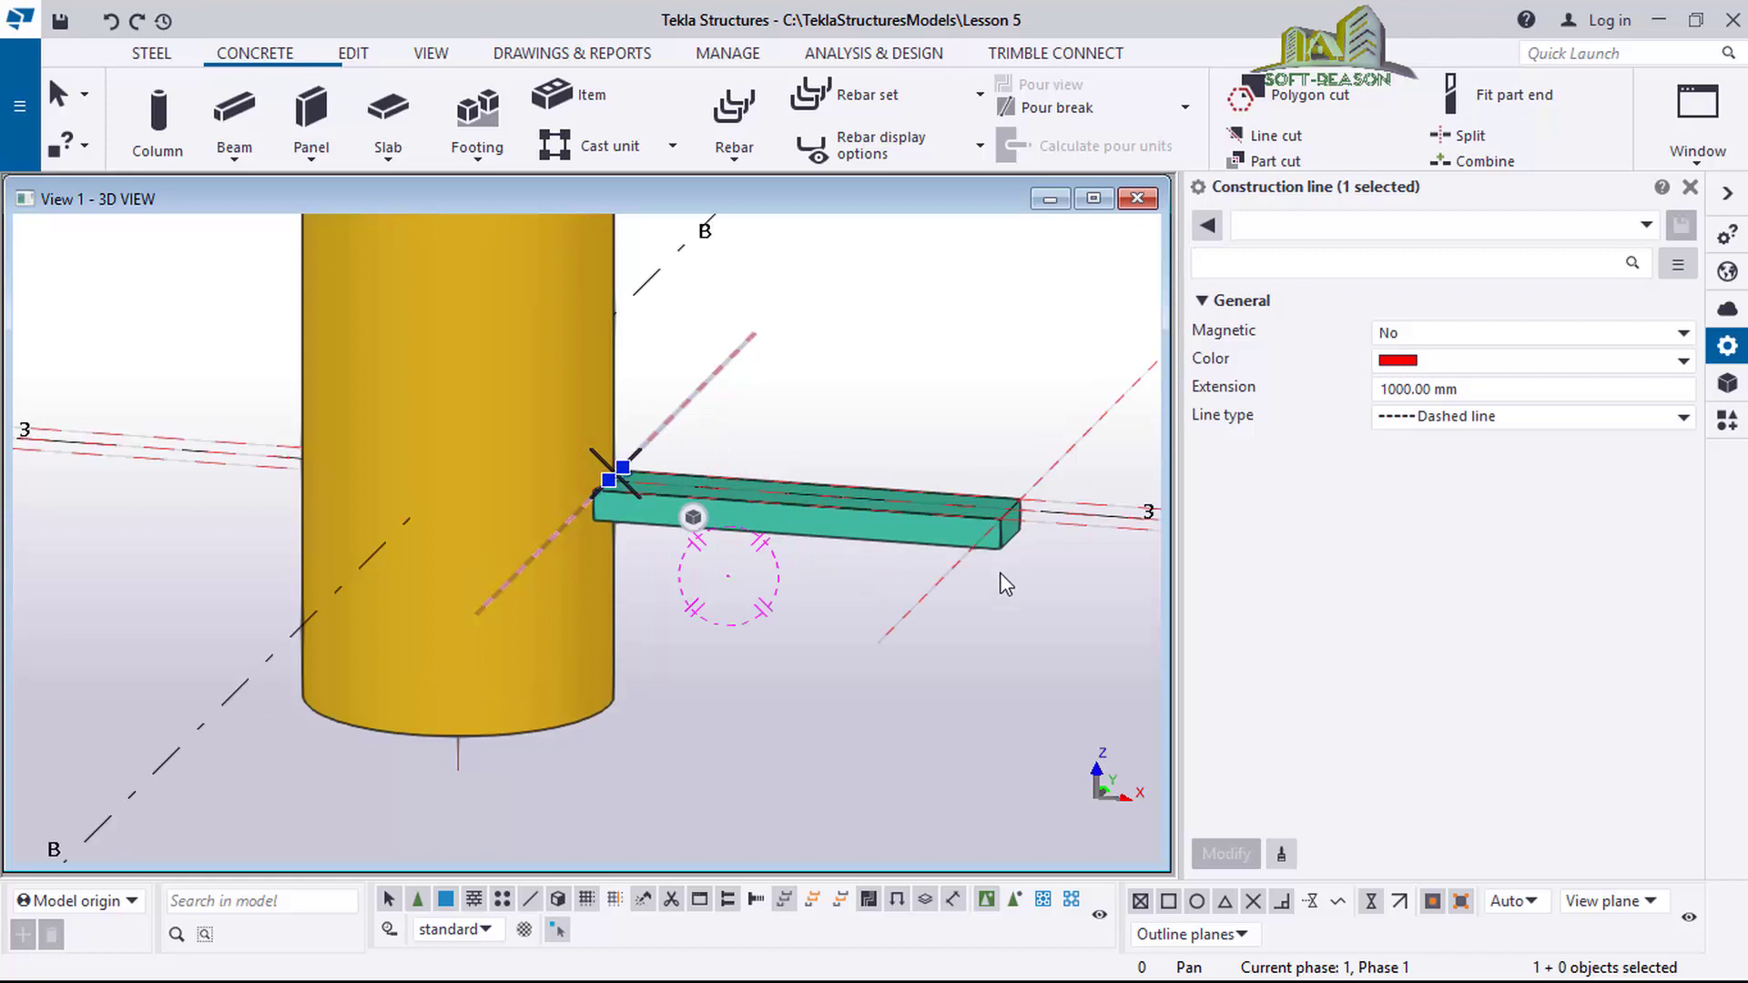
# Set the thickness of the concrete slab step to 40 and apply the change.
pyautogui.click(889, 532)
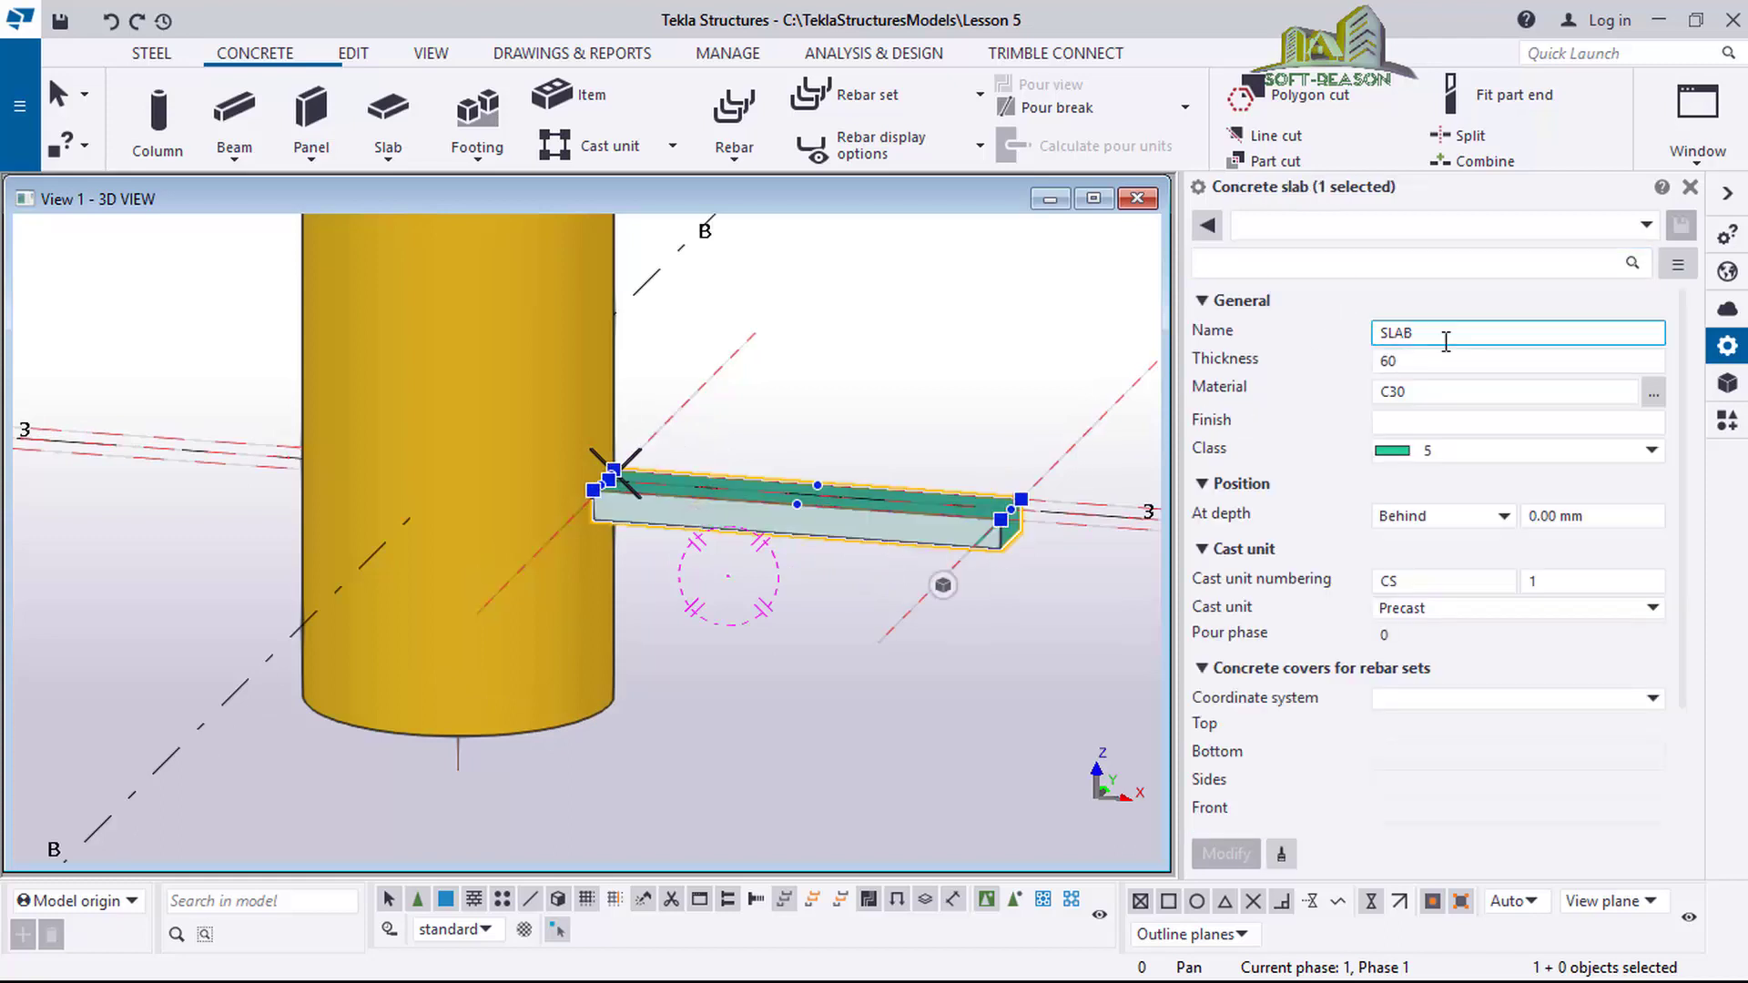
pyautogui.click(1429, 362)
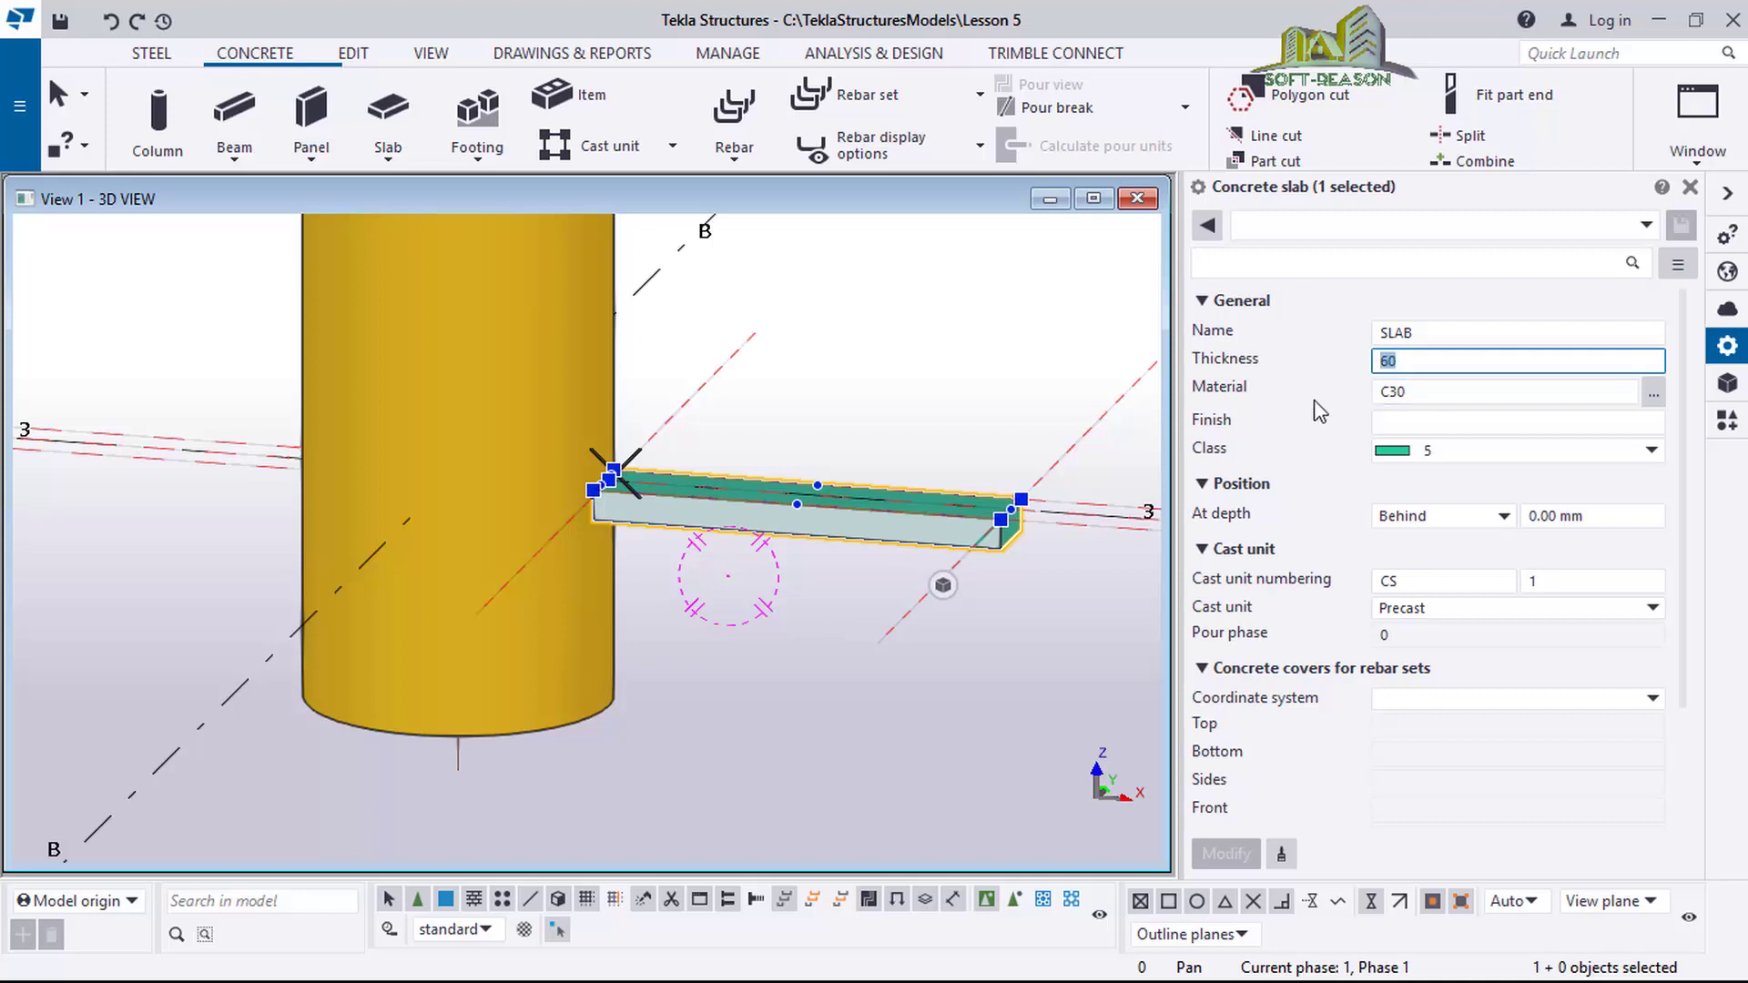
pyautogui.write('4')
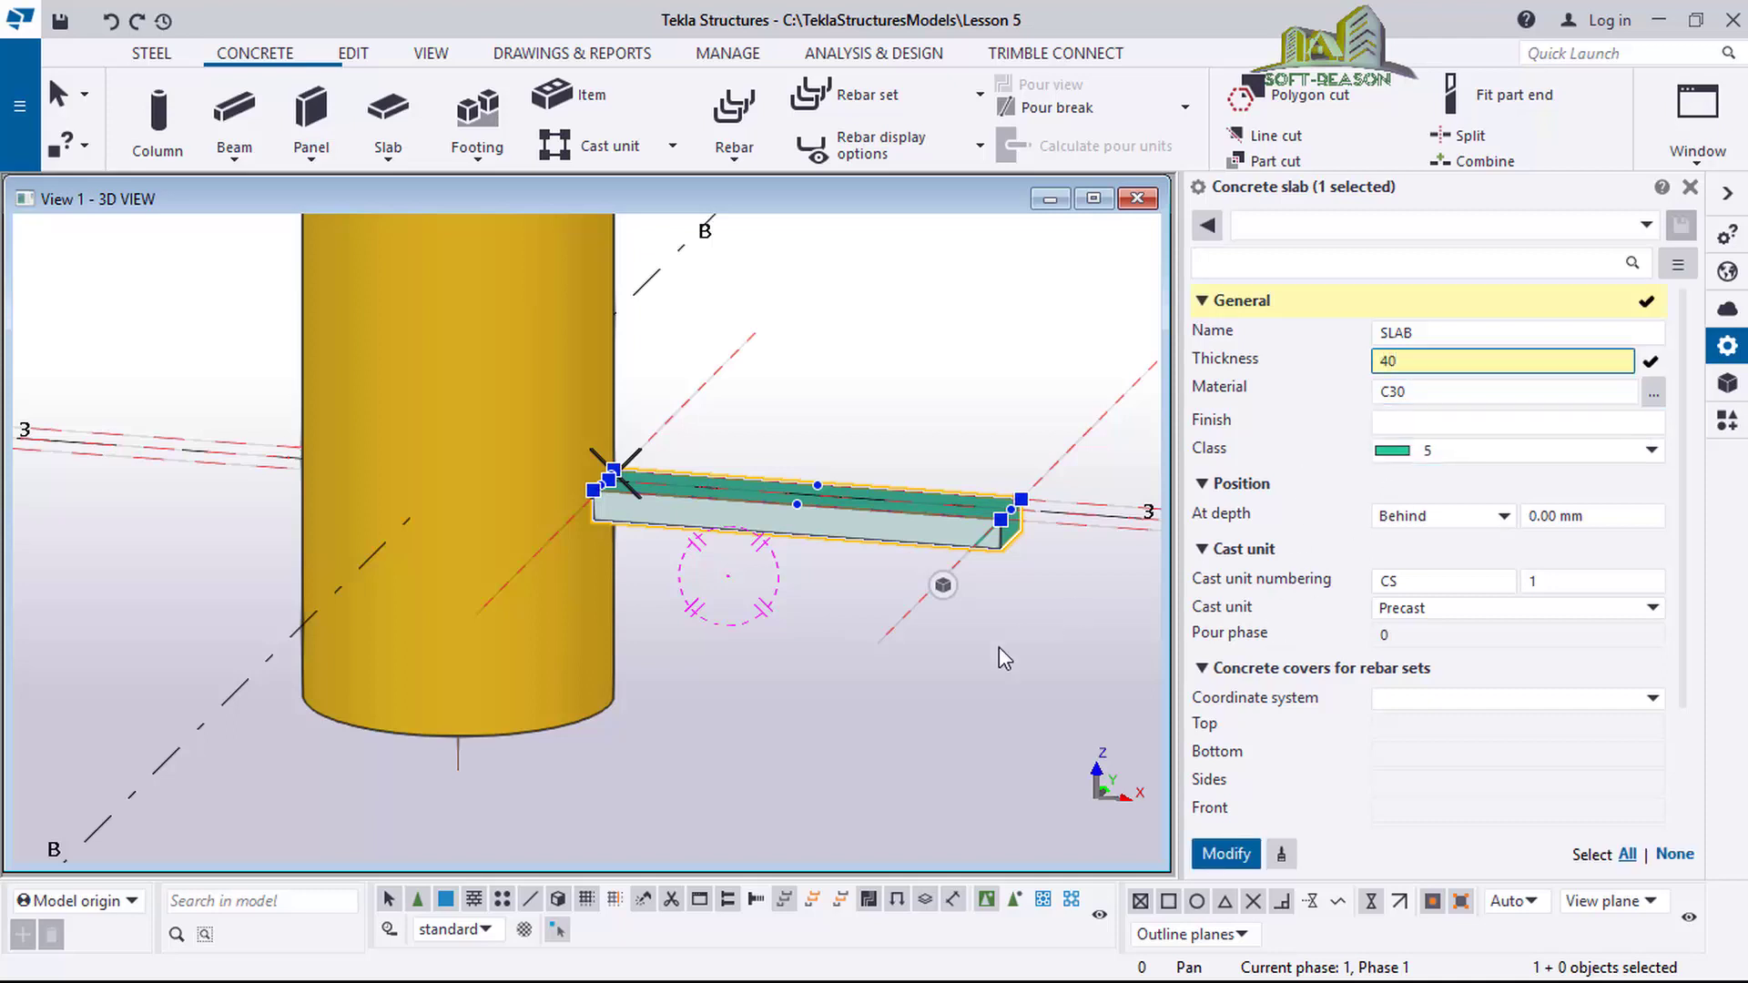
pyautogui.press('Return')
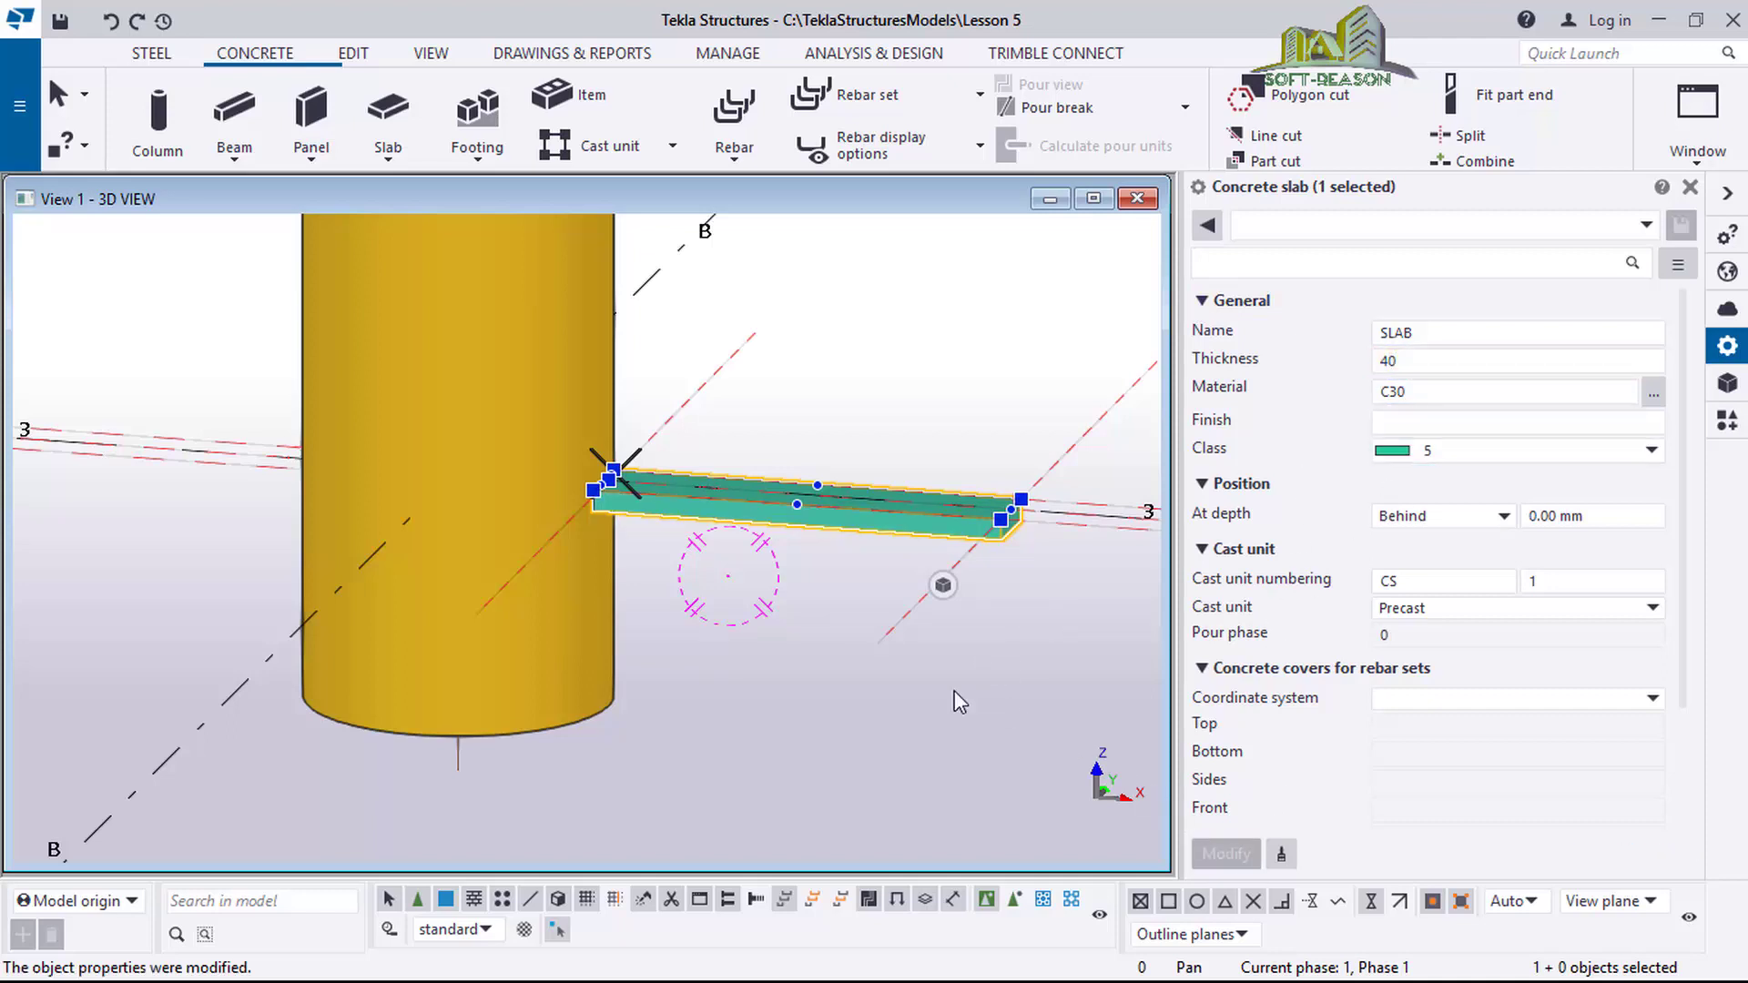
# Move the concrete slab step up along the round column with a linear move of 300 mm in Z.
pyautogui.keyDown('ctrl'); pyautogui.moveTo(524, 655); pyautogui.dragTo(717, 570, button='middle'); pyautogui.keyUp('ctrl')
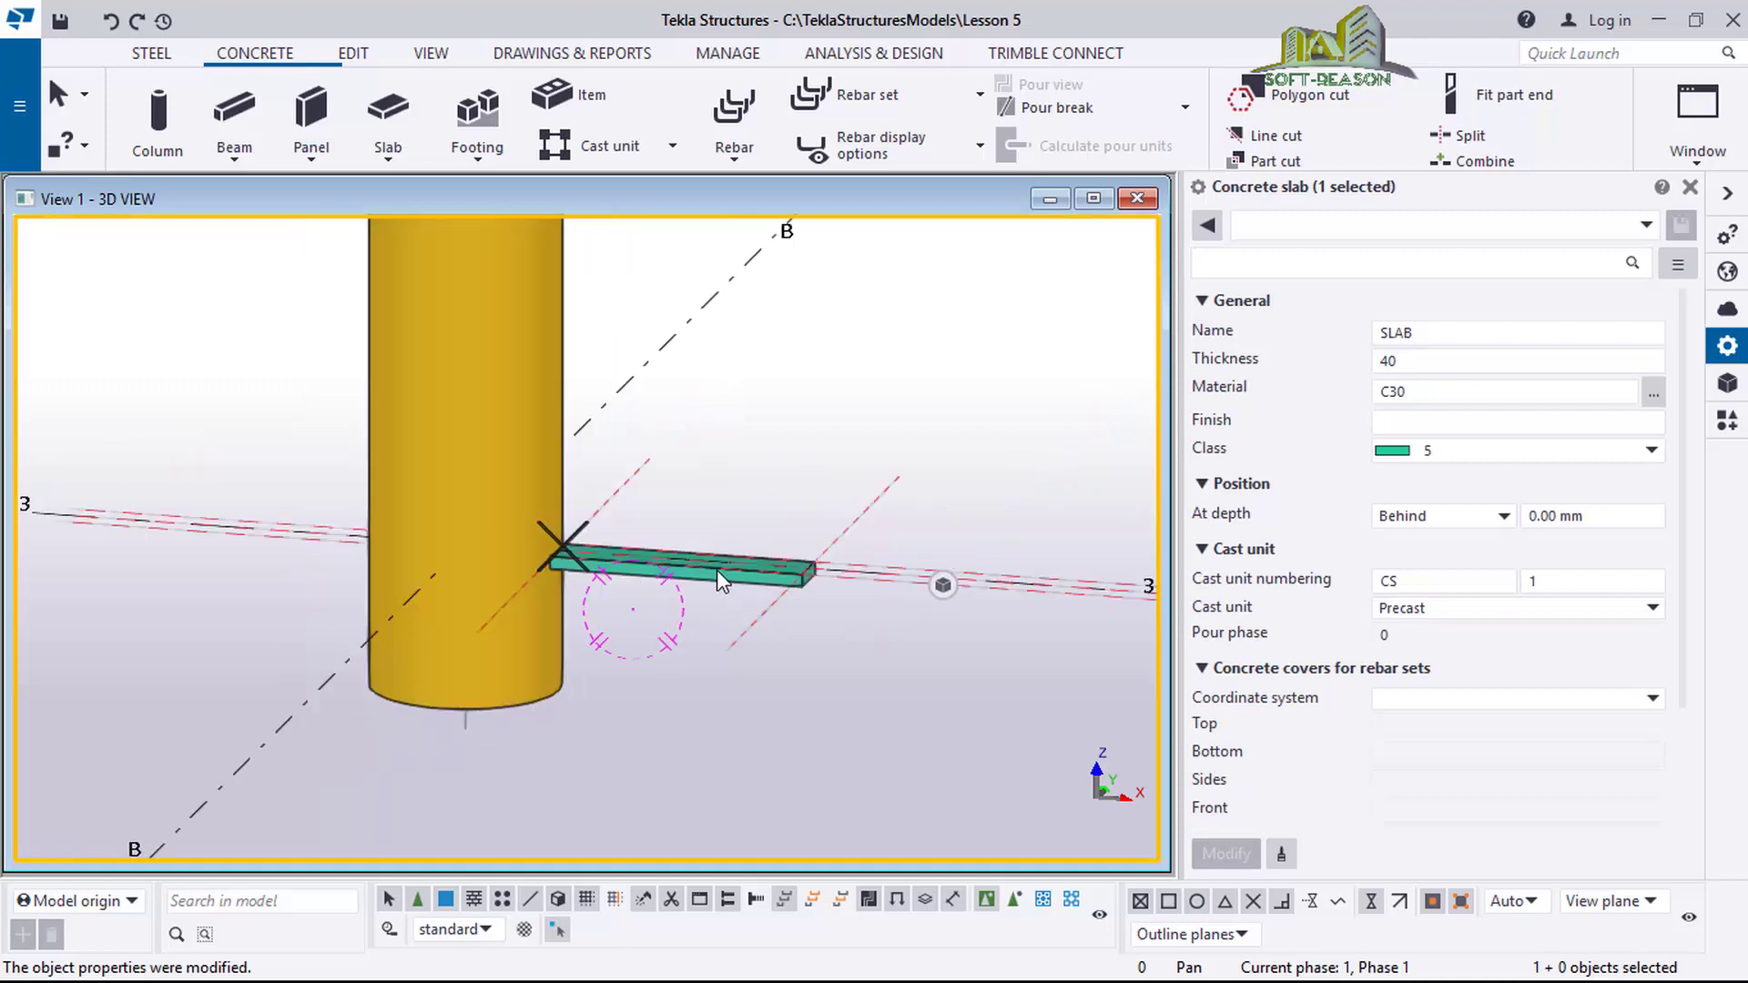
pyautogui.click(692, 539)
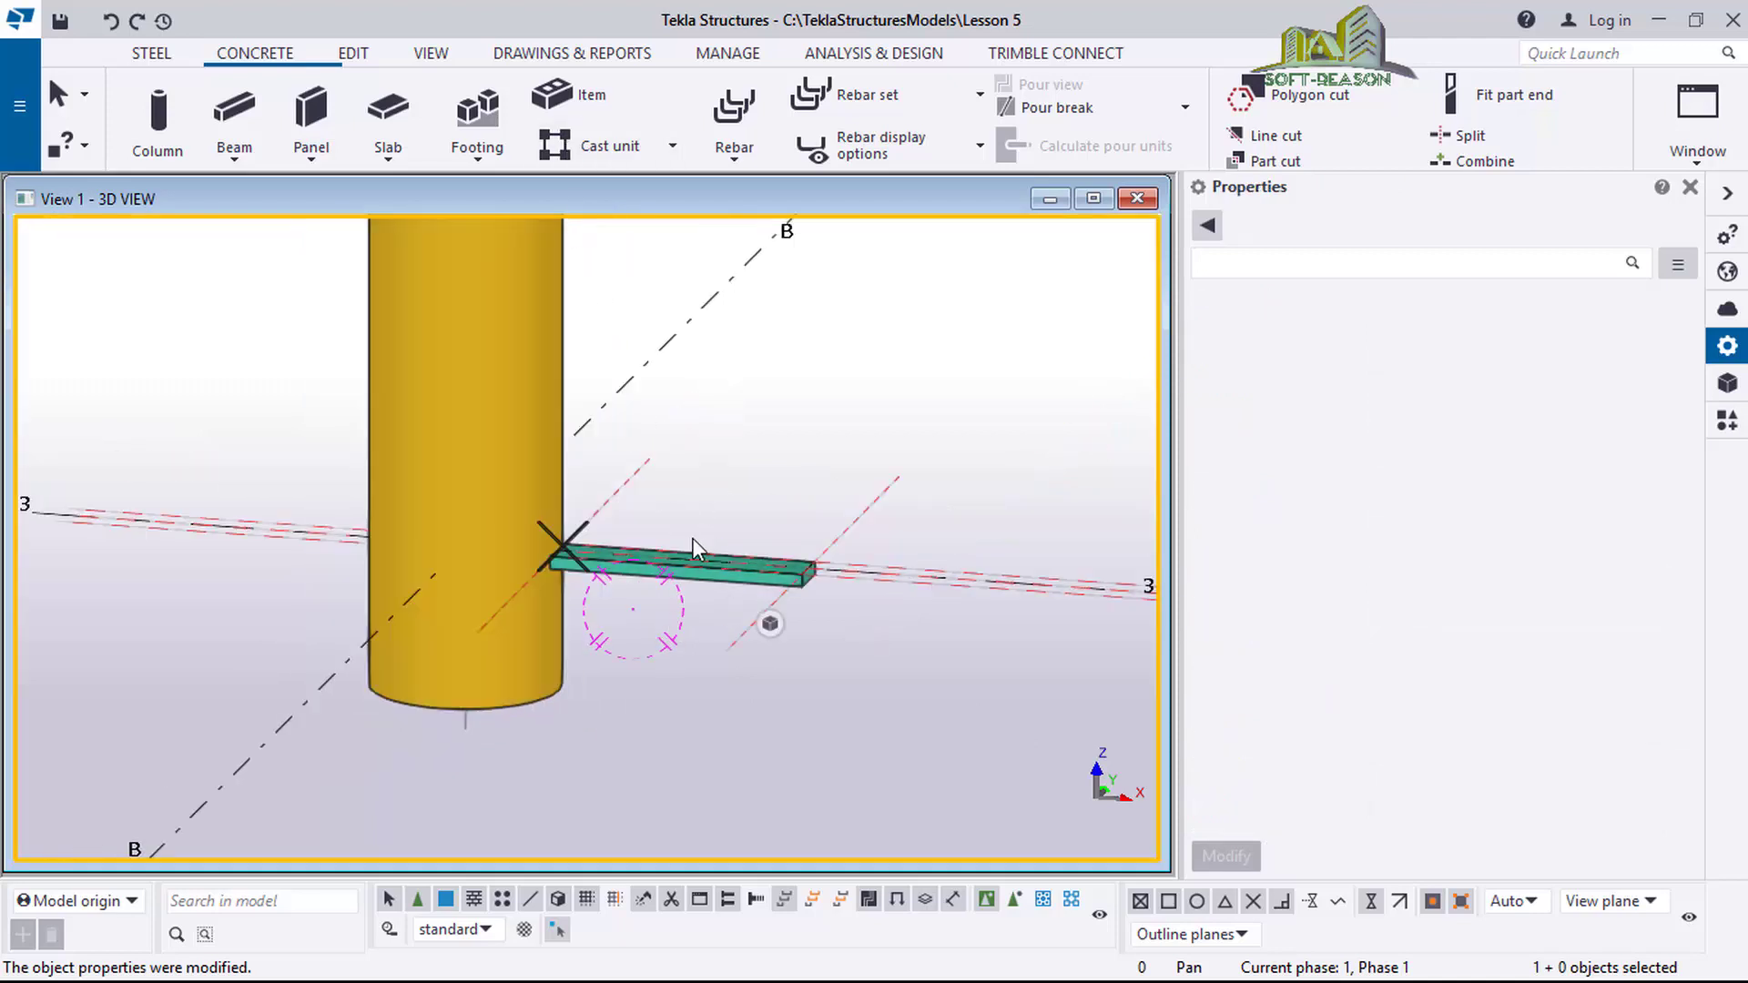
pyautogui.click(724, 579)
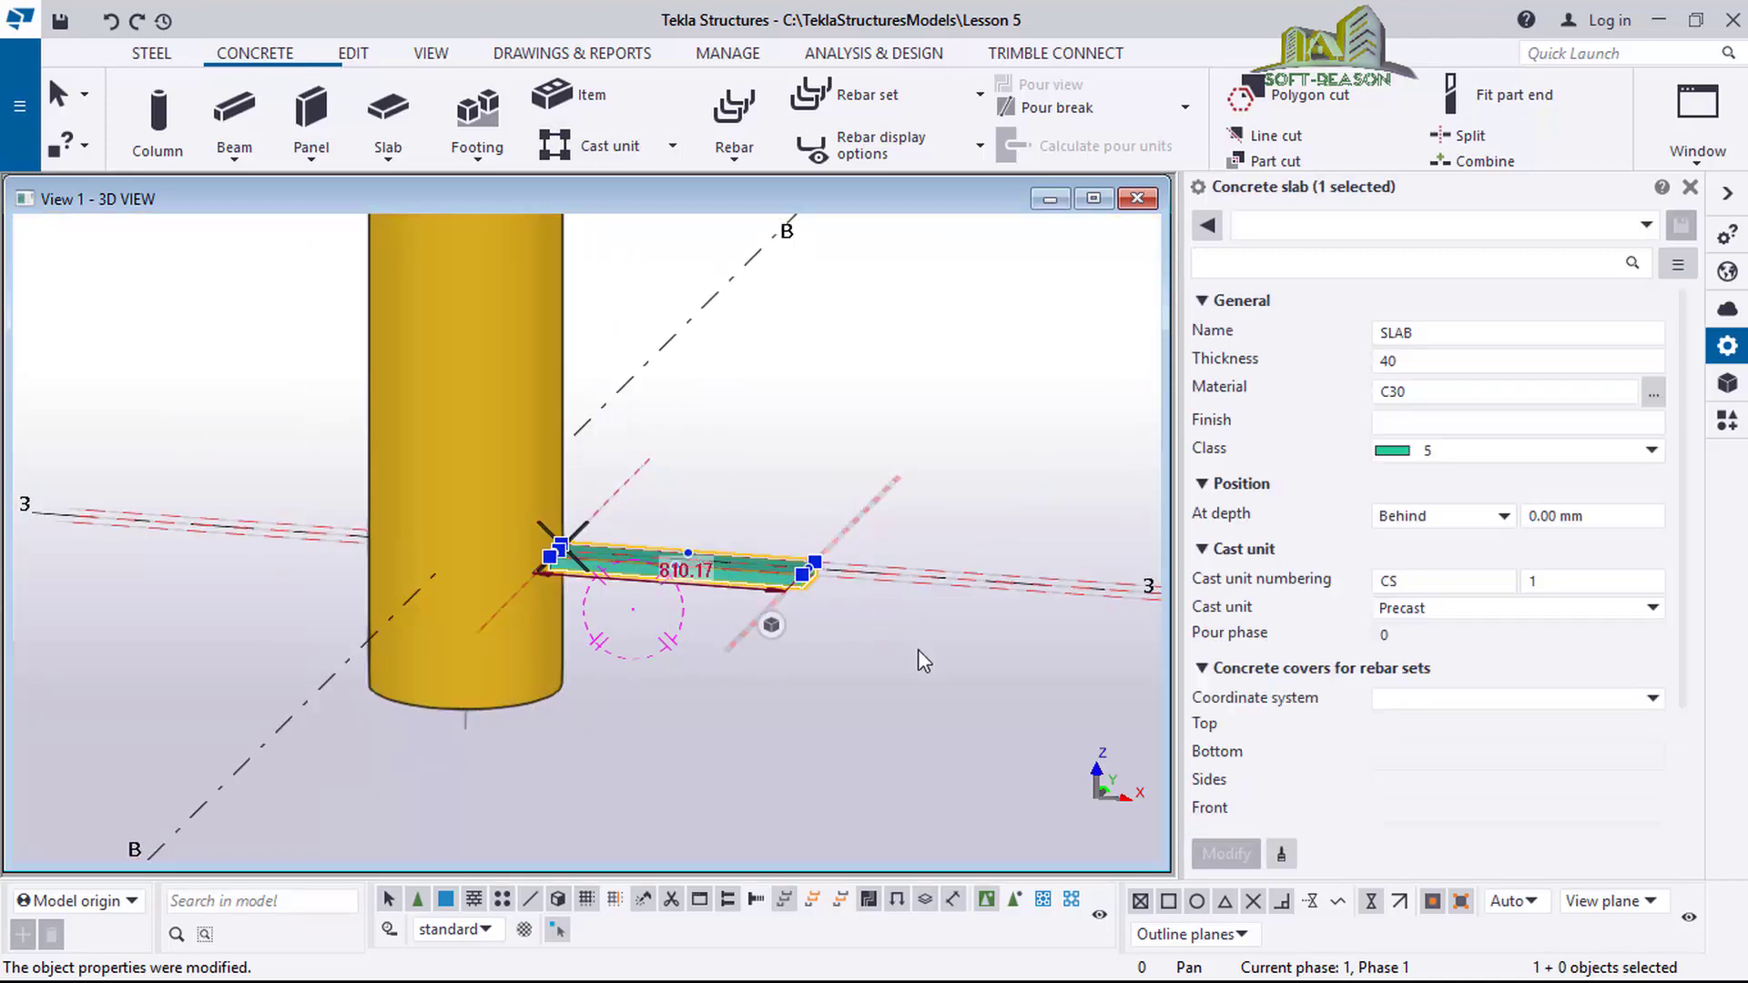
pyautogui.rightClick(781, 426)
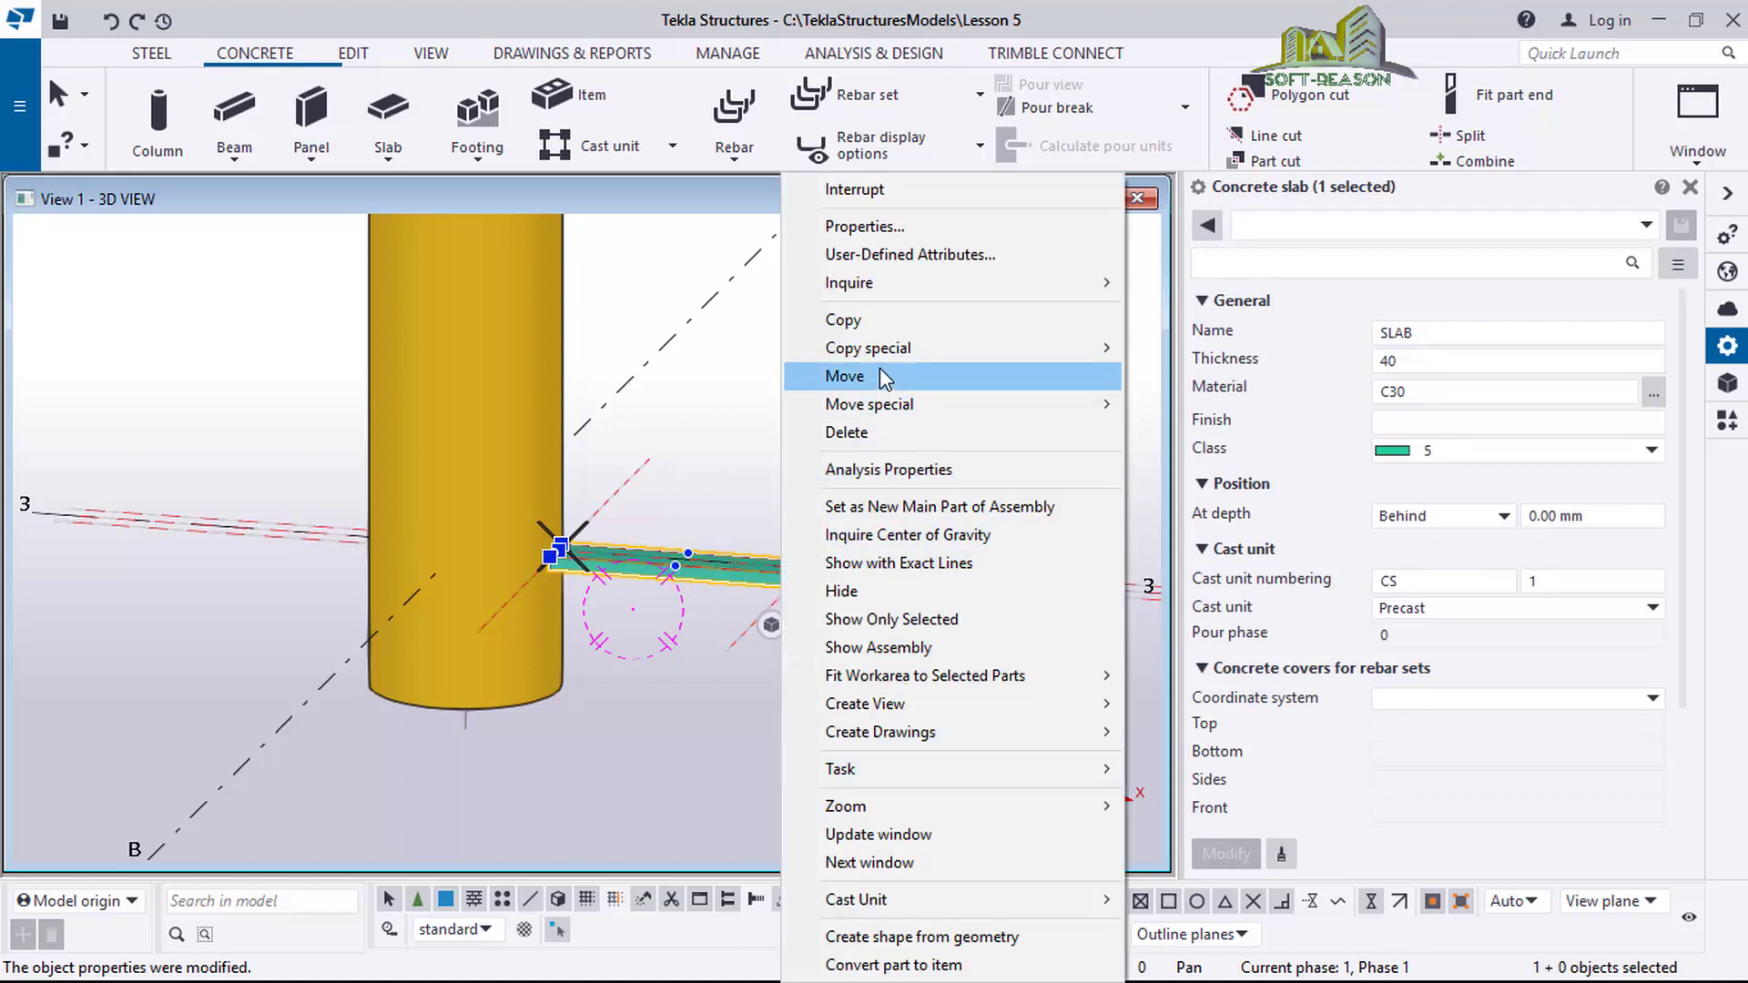
pyautogui.moveTo(1104, 410)
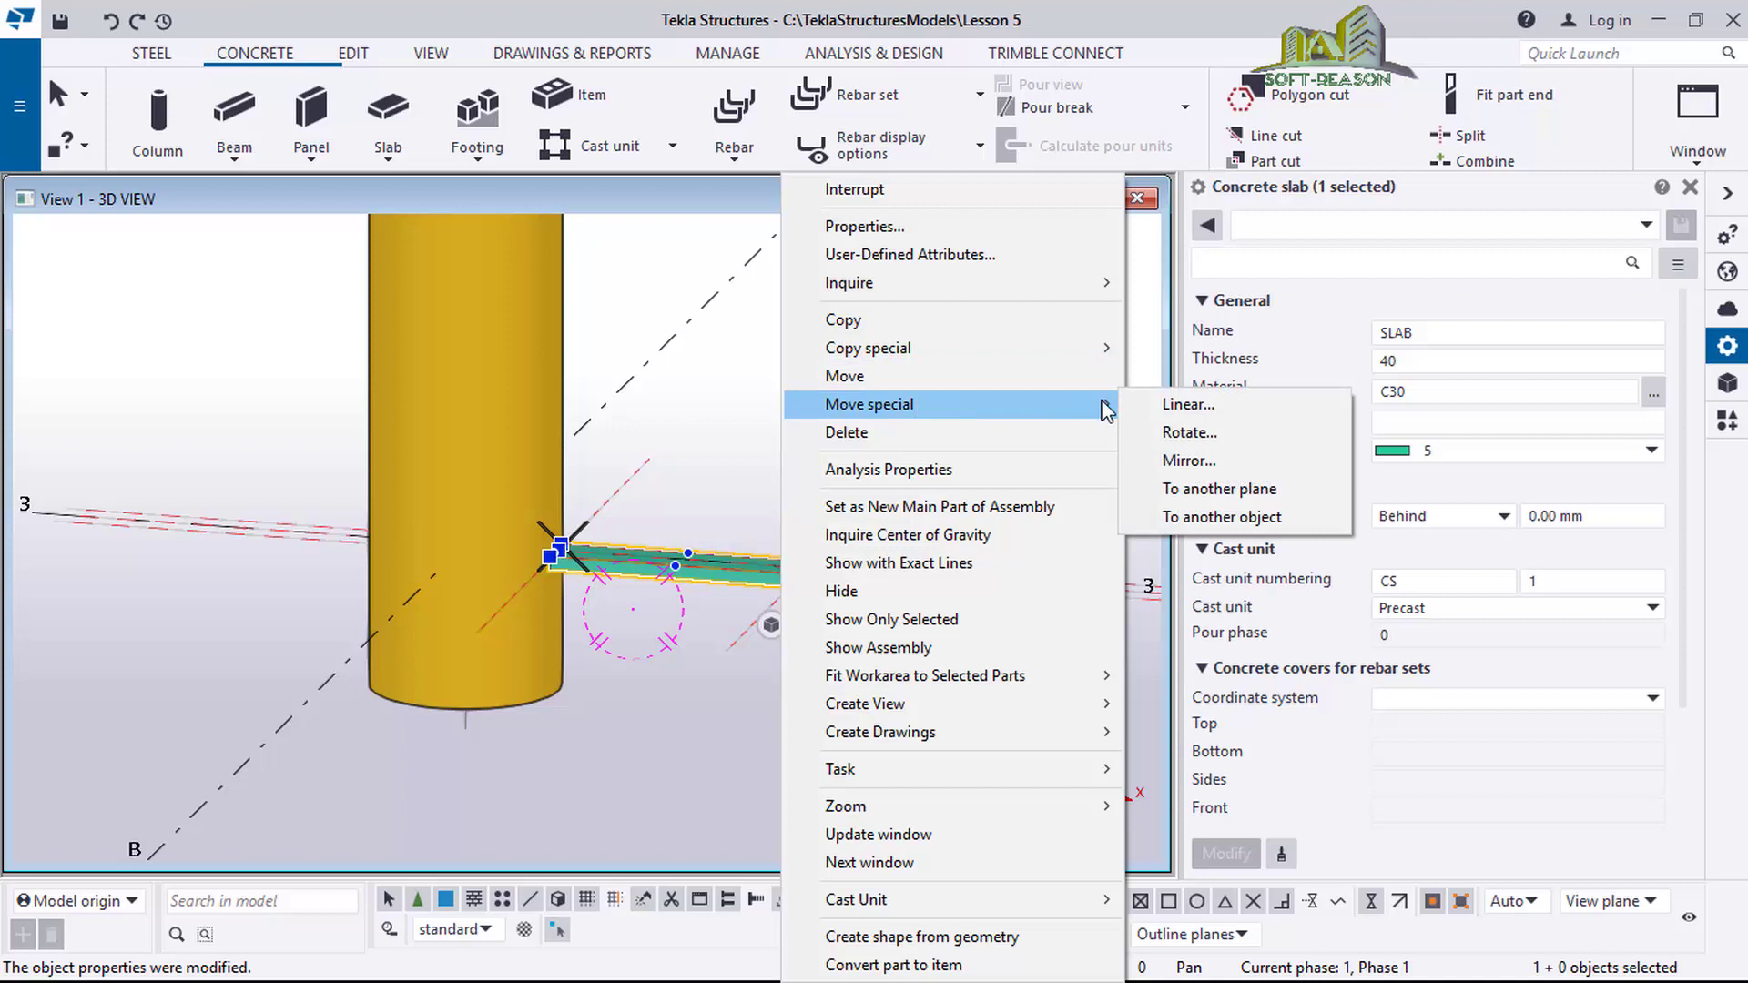
pyautogui.click(1188, 404)
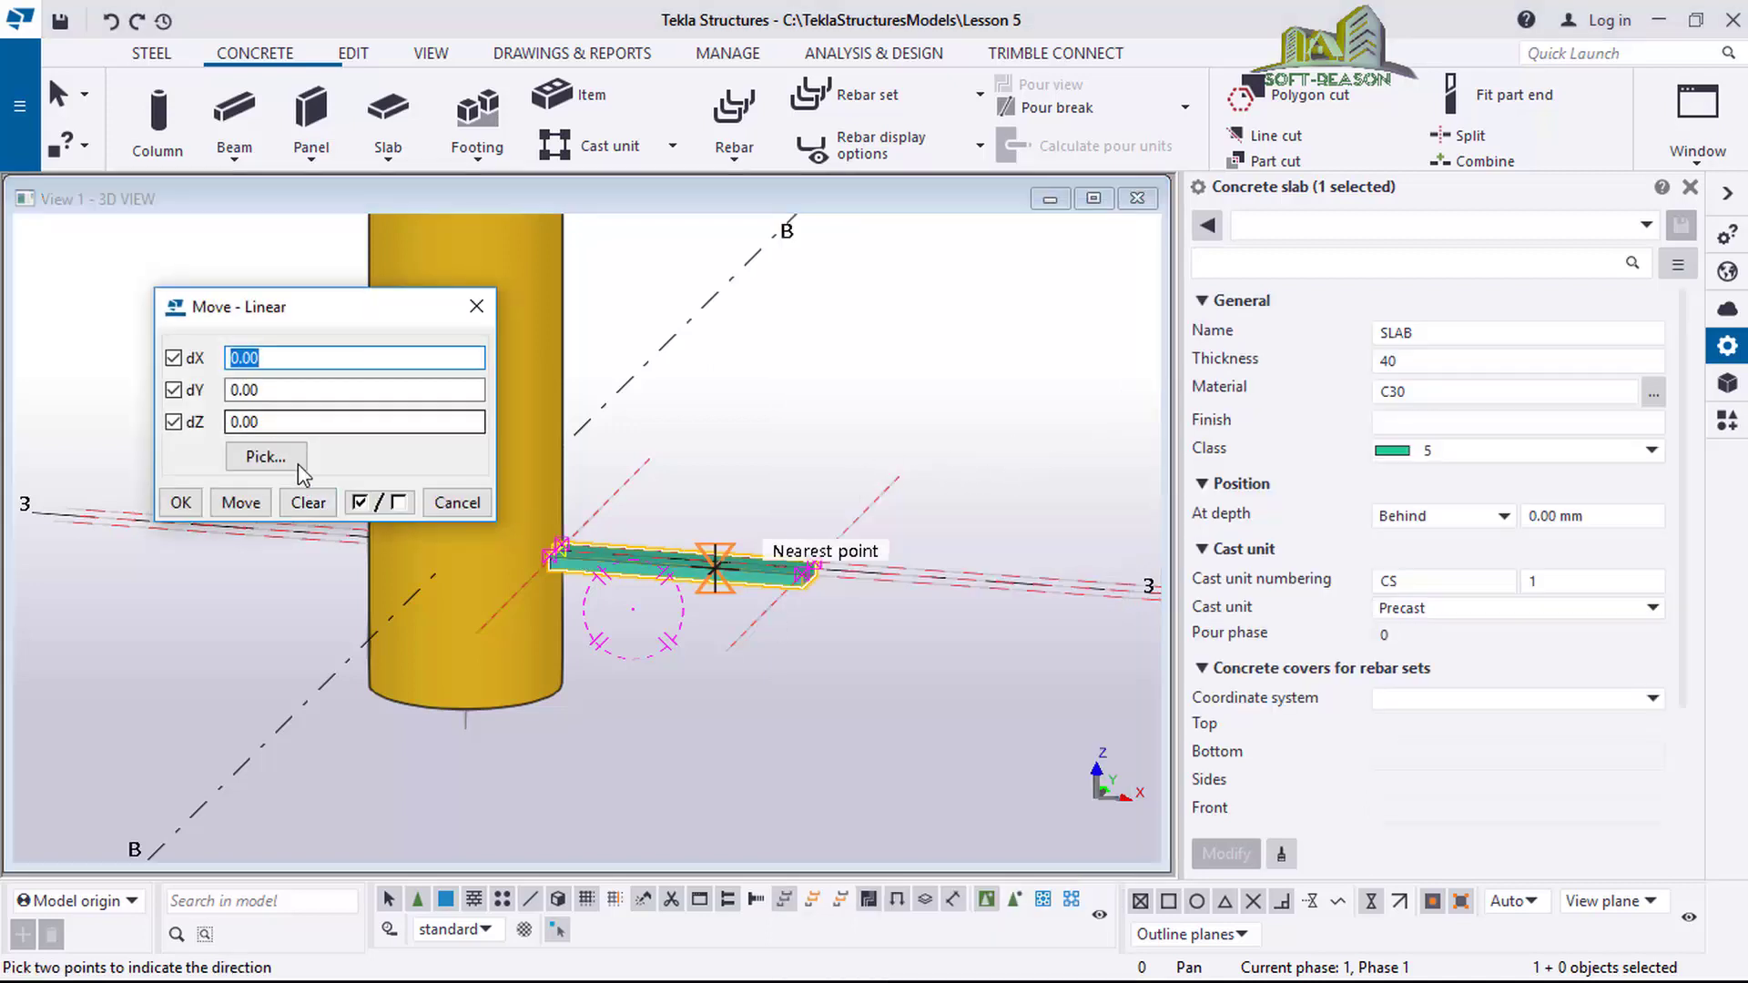
pyautogui.click(310, 510)
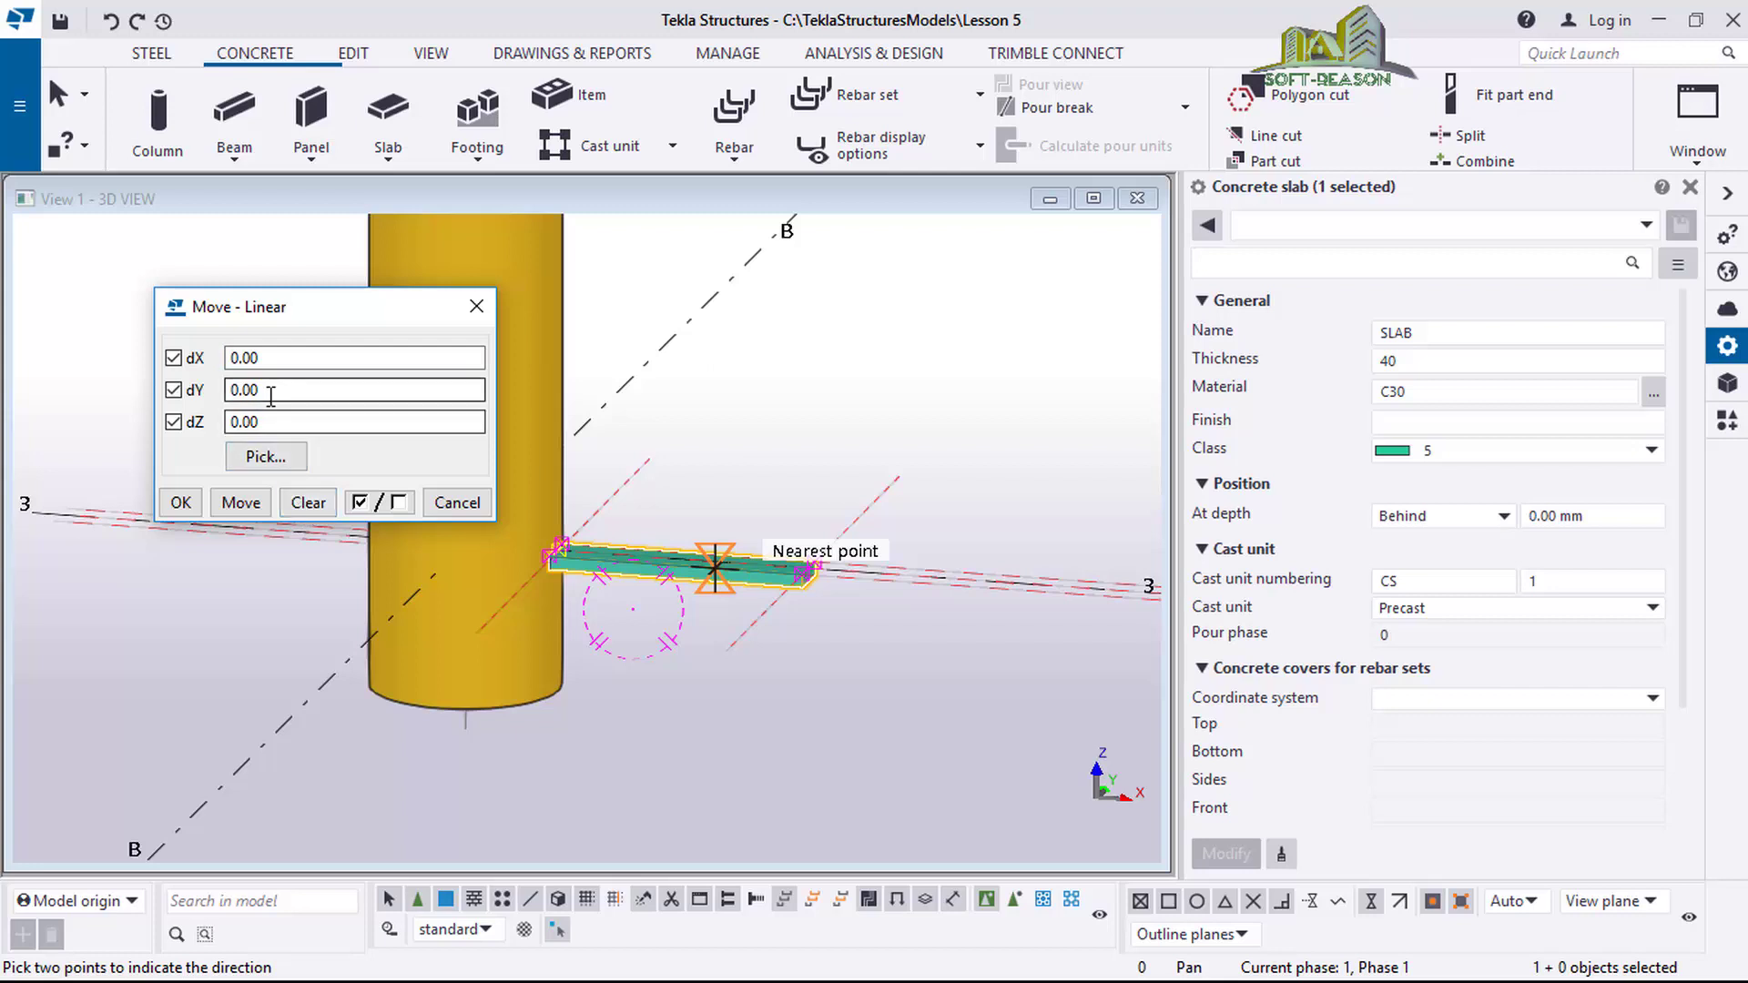
pyautogui.moveTo(273, 424); pyautogui.dragTo(248, 437)
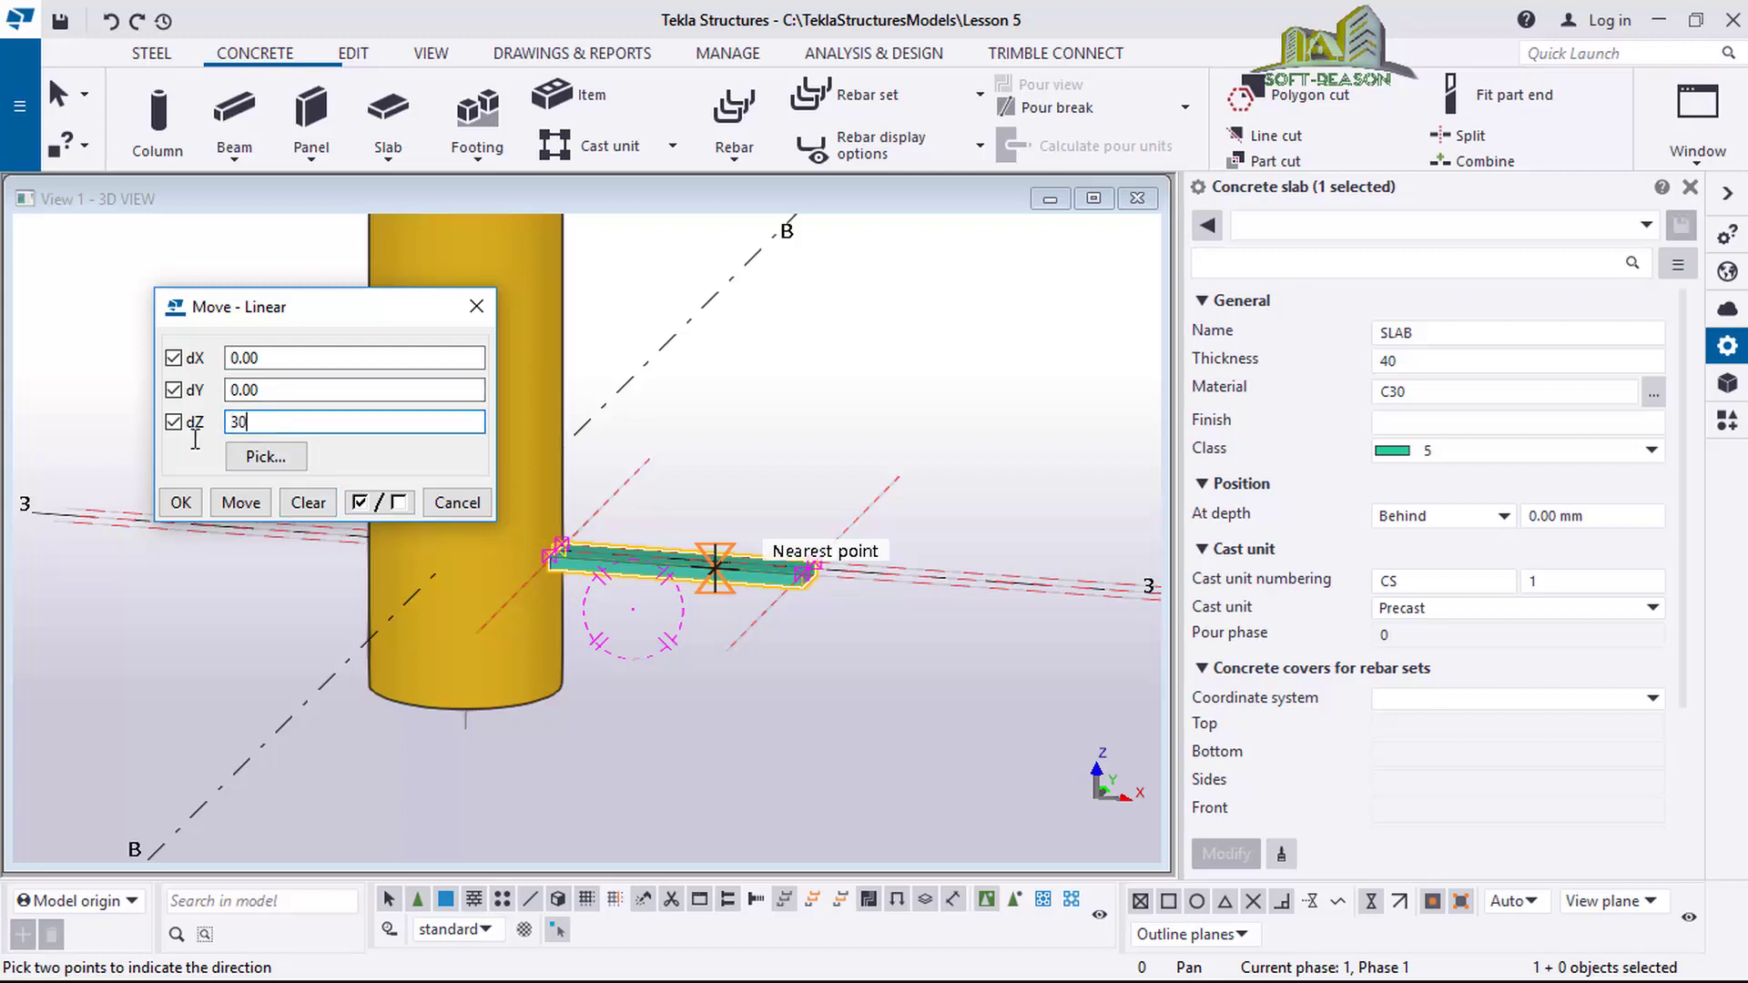
pyautogui.click(241, 502)
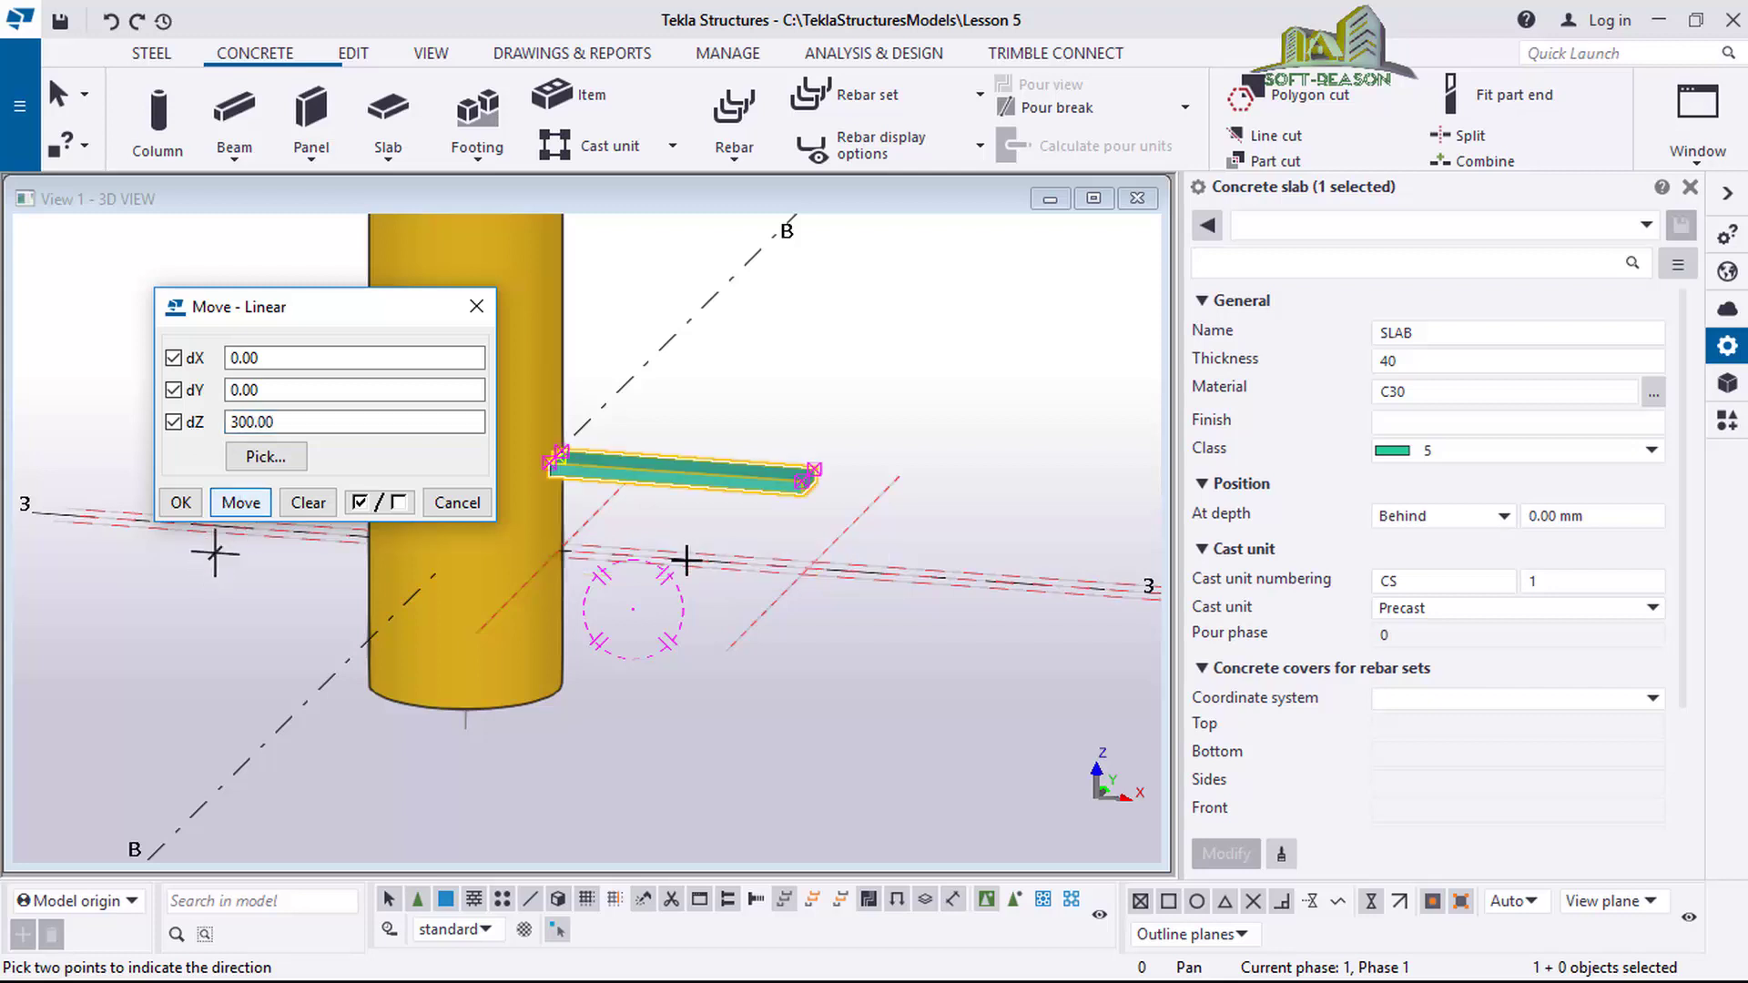
pyautogui.click(181, 503)
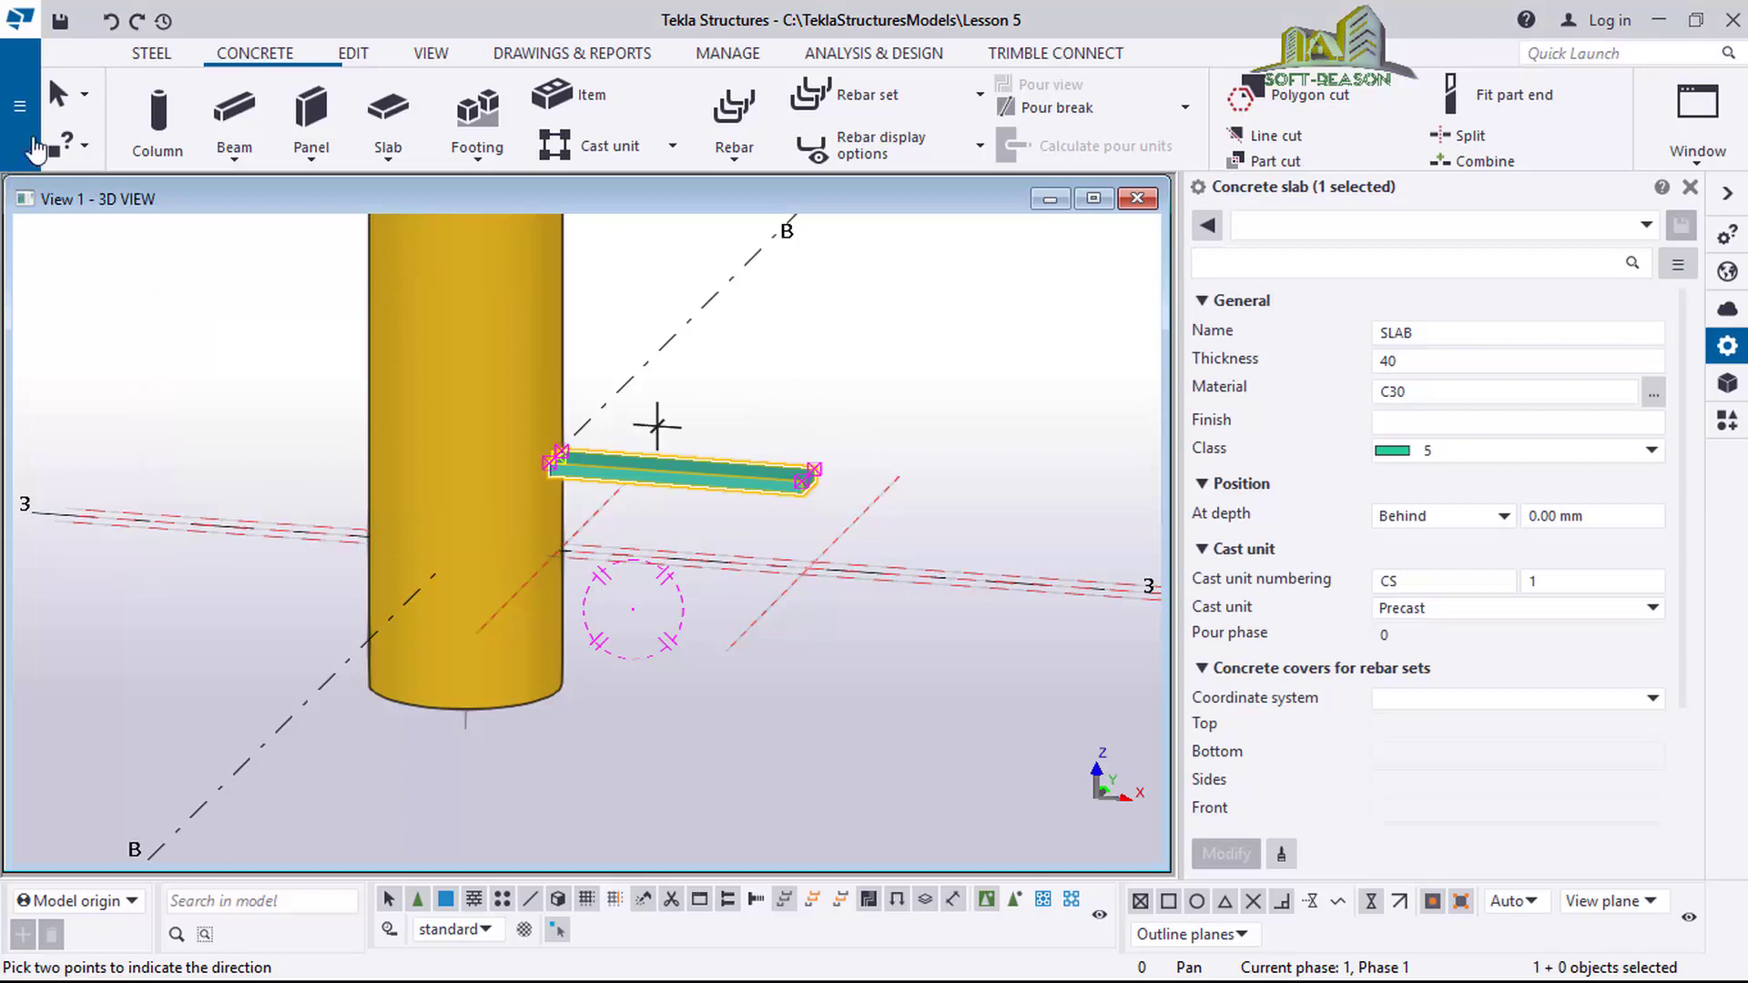
pyautogui.press('Escape')
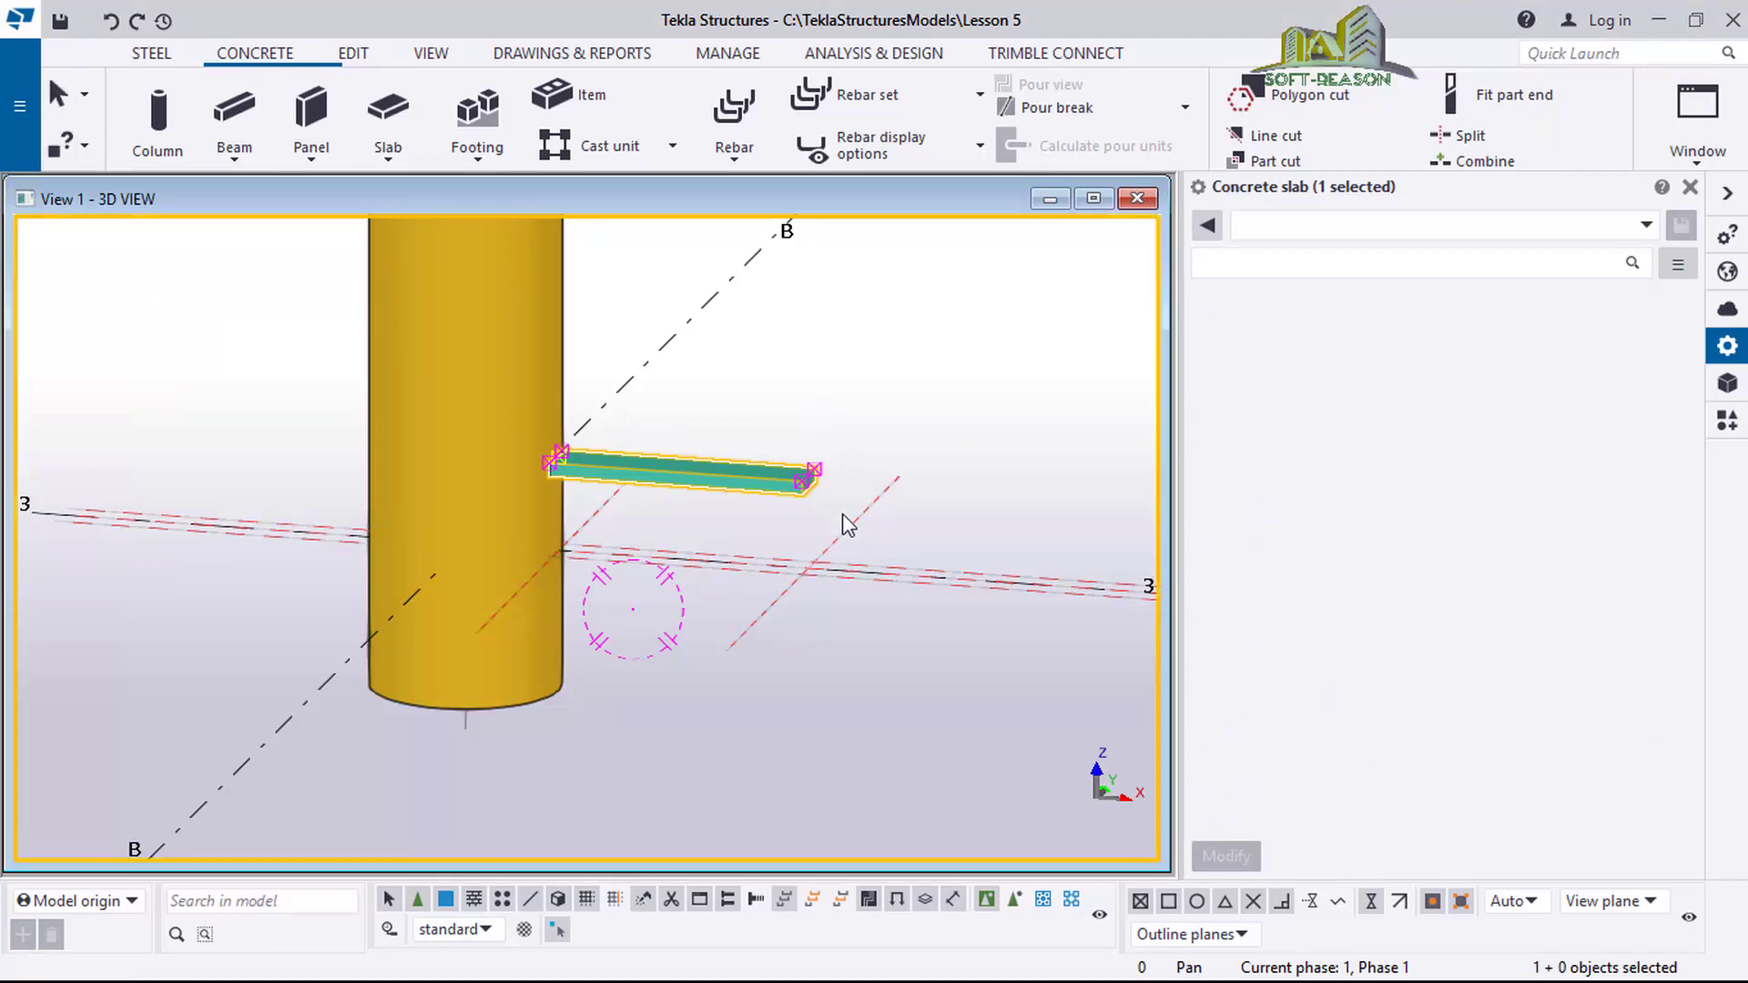
pyautogui.click(925, 628)
# Place a steel column in plan at the midpoint of the slab step's outer end, on gridline 3.
pyautogui.hotkey('ctrl', 'p')
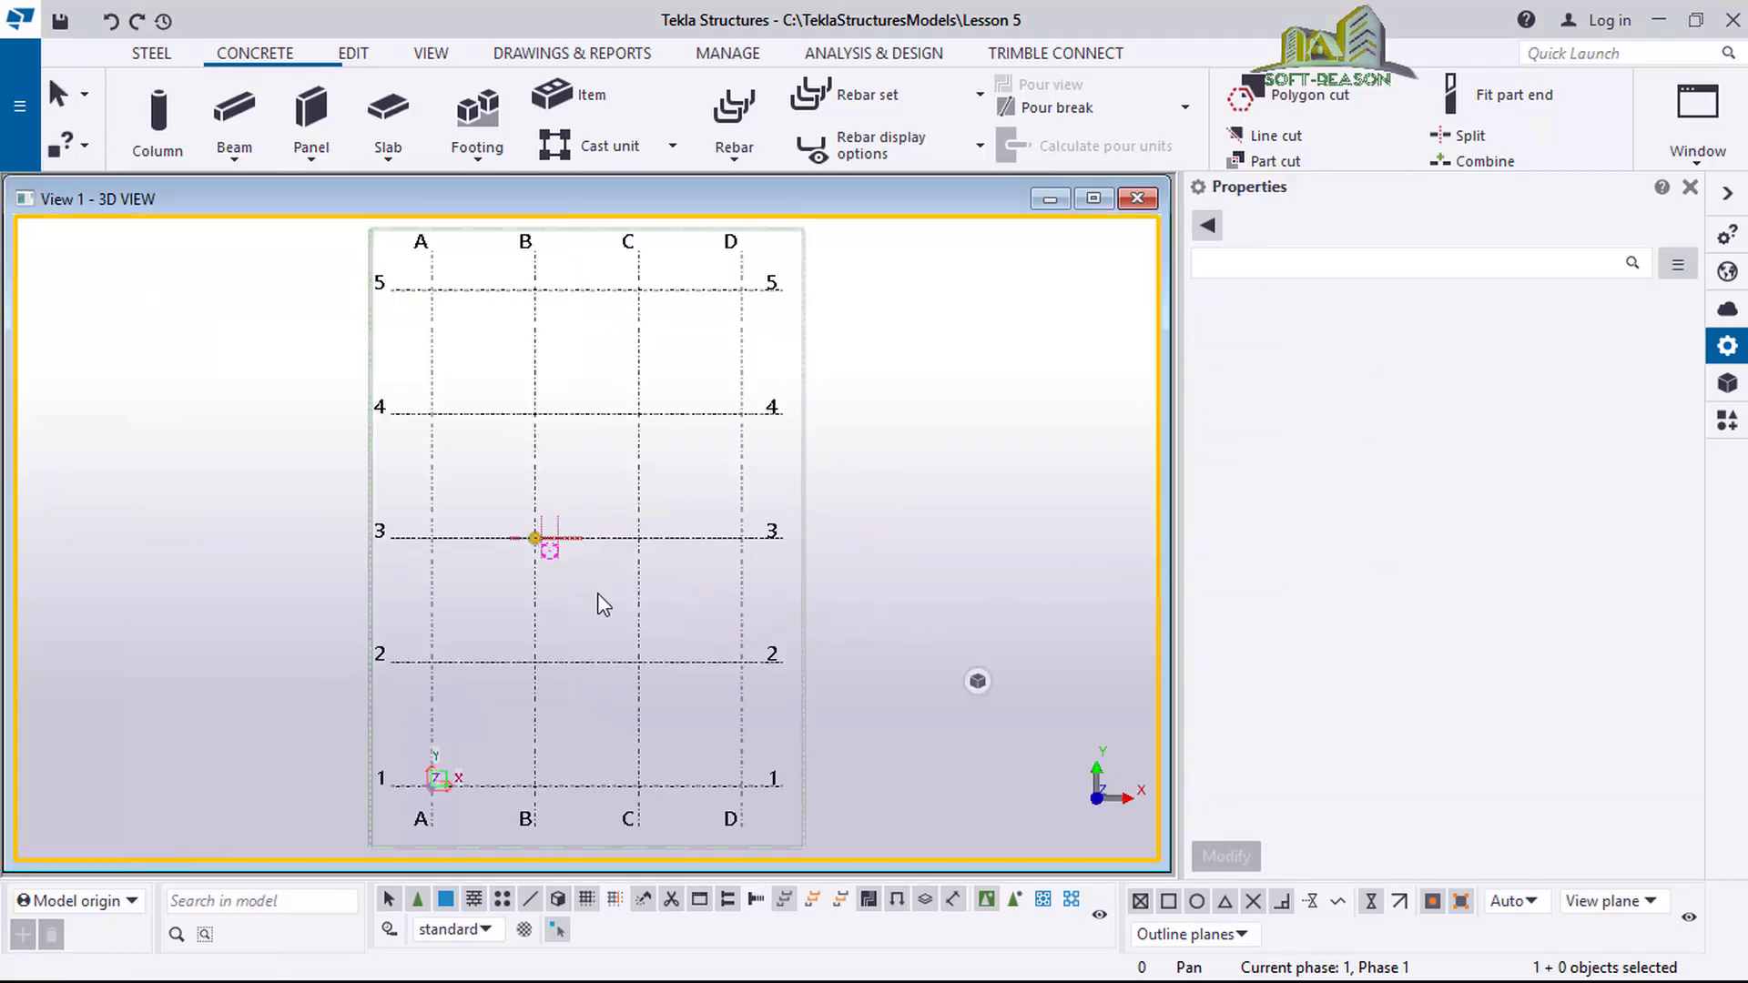
pyautogui.scroll(10, 552, 535)
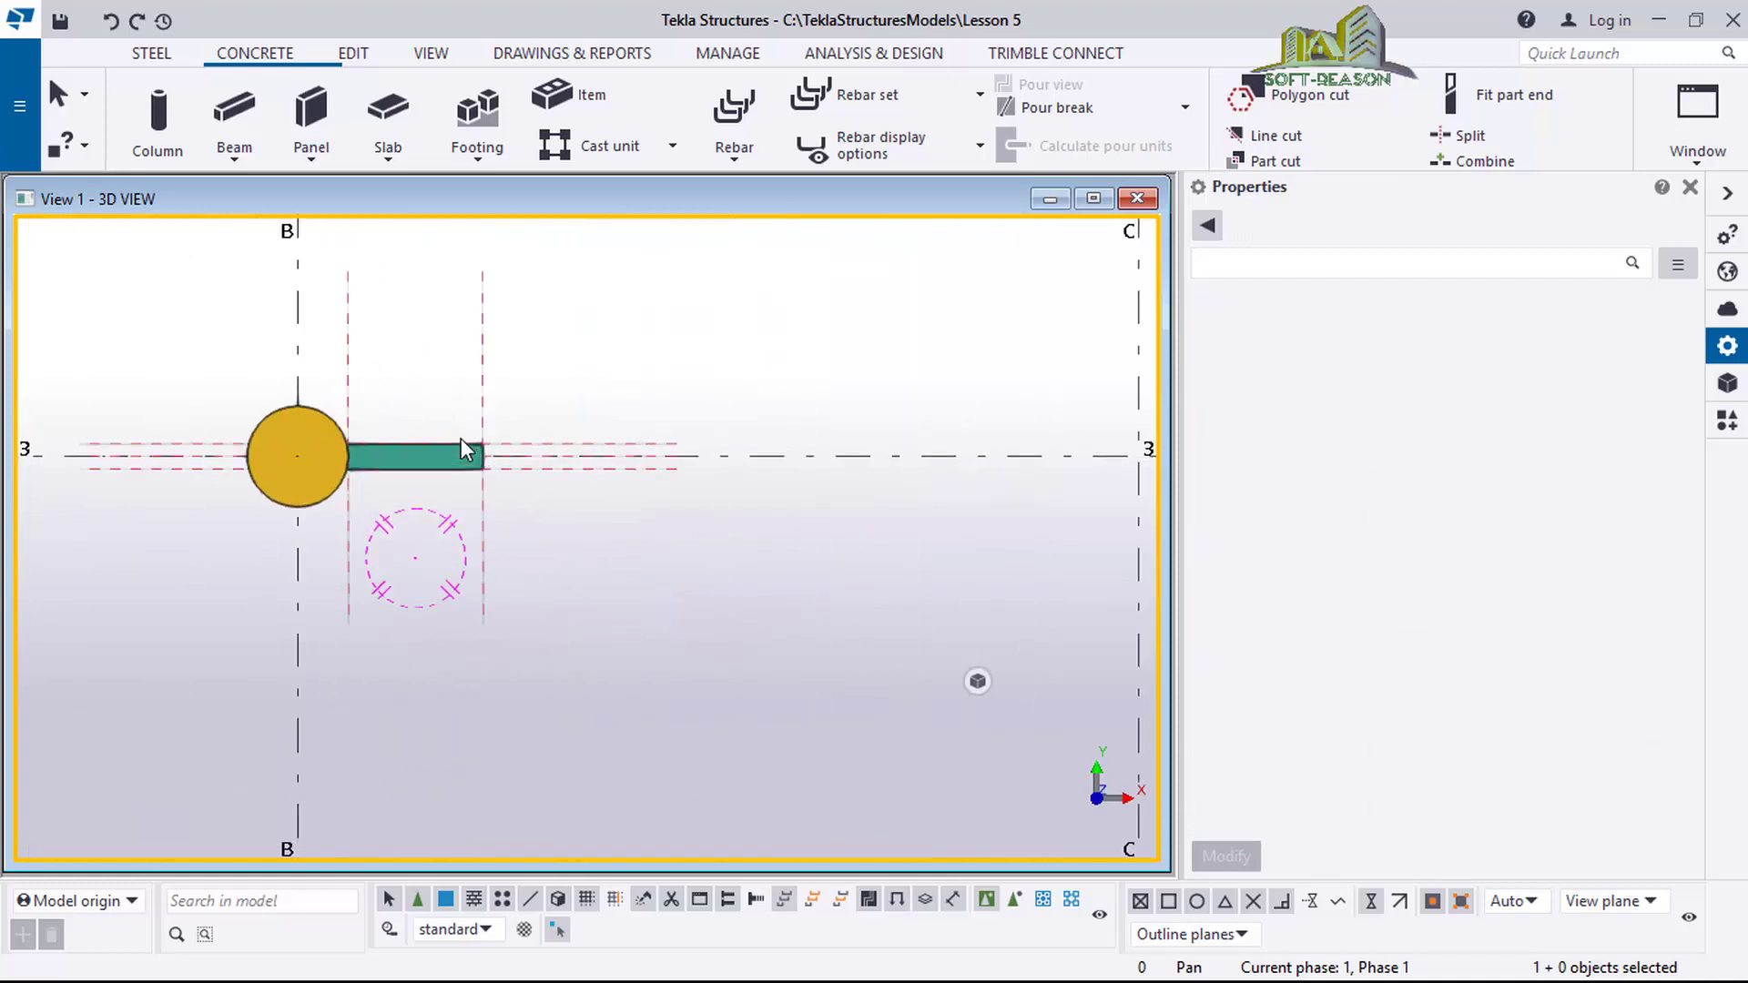
pyautogui.scroll(5, 460, 441)
pyautogui.scroll(-2, 492, 475)
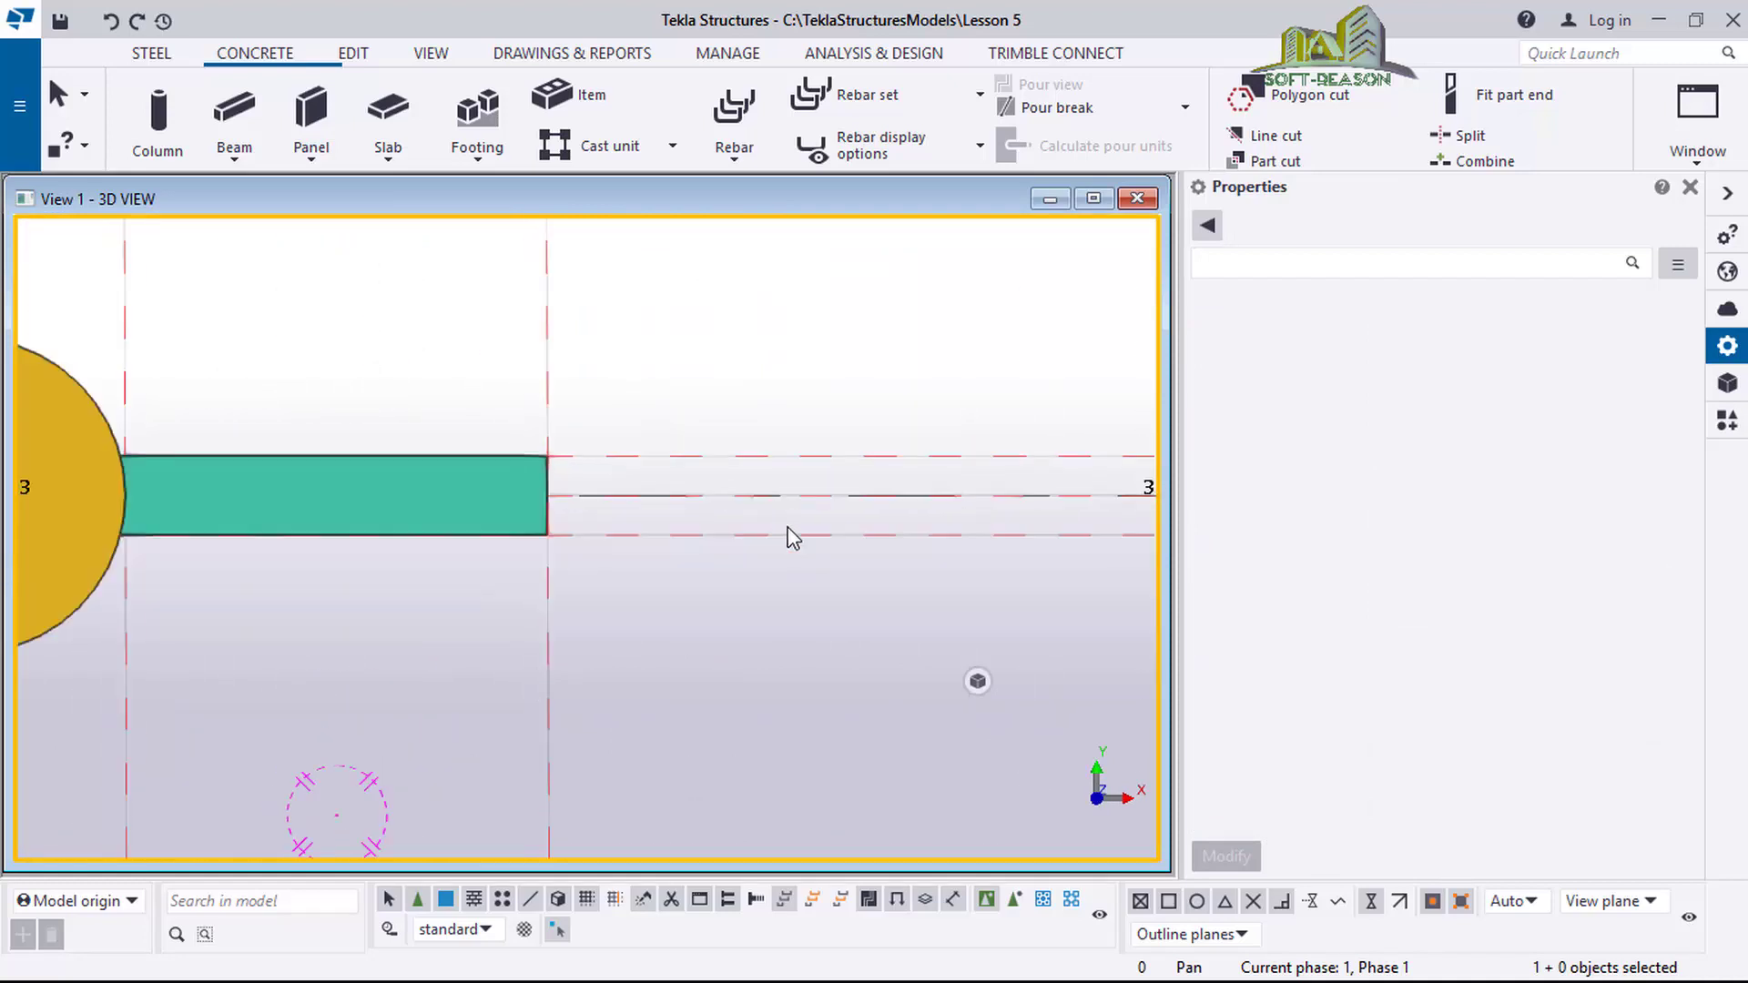
pyautogui.scroll(1, 452, 499)
pyautogui.scroll(2, 443, 496)
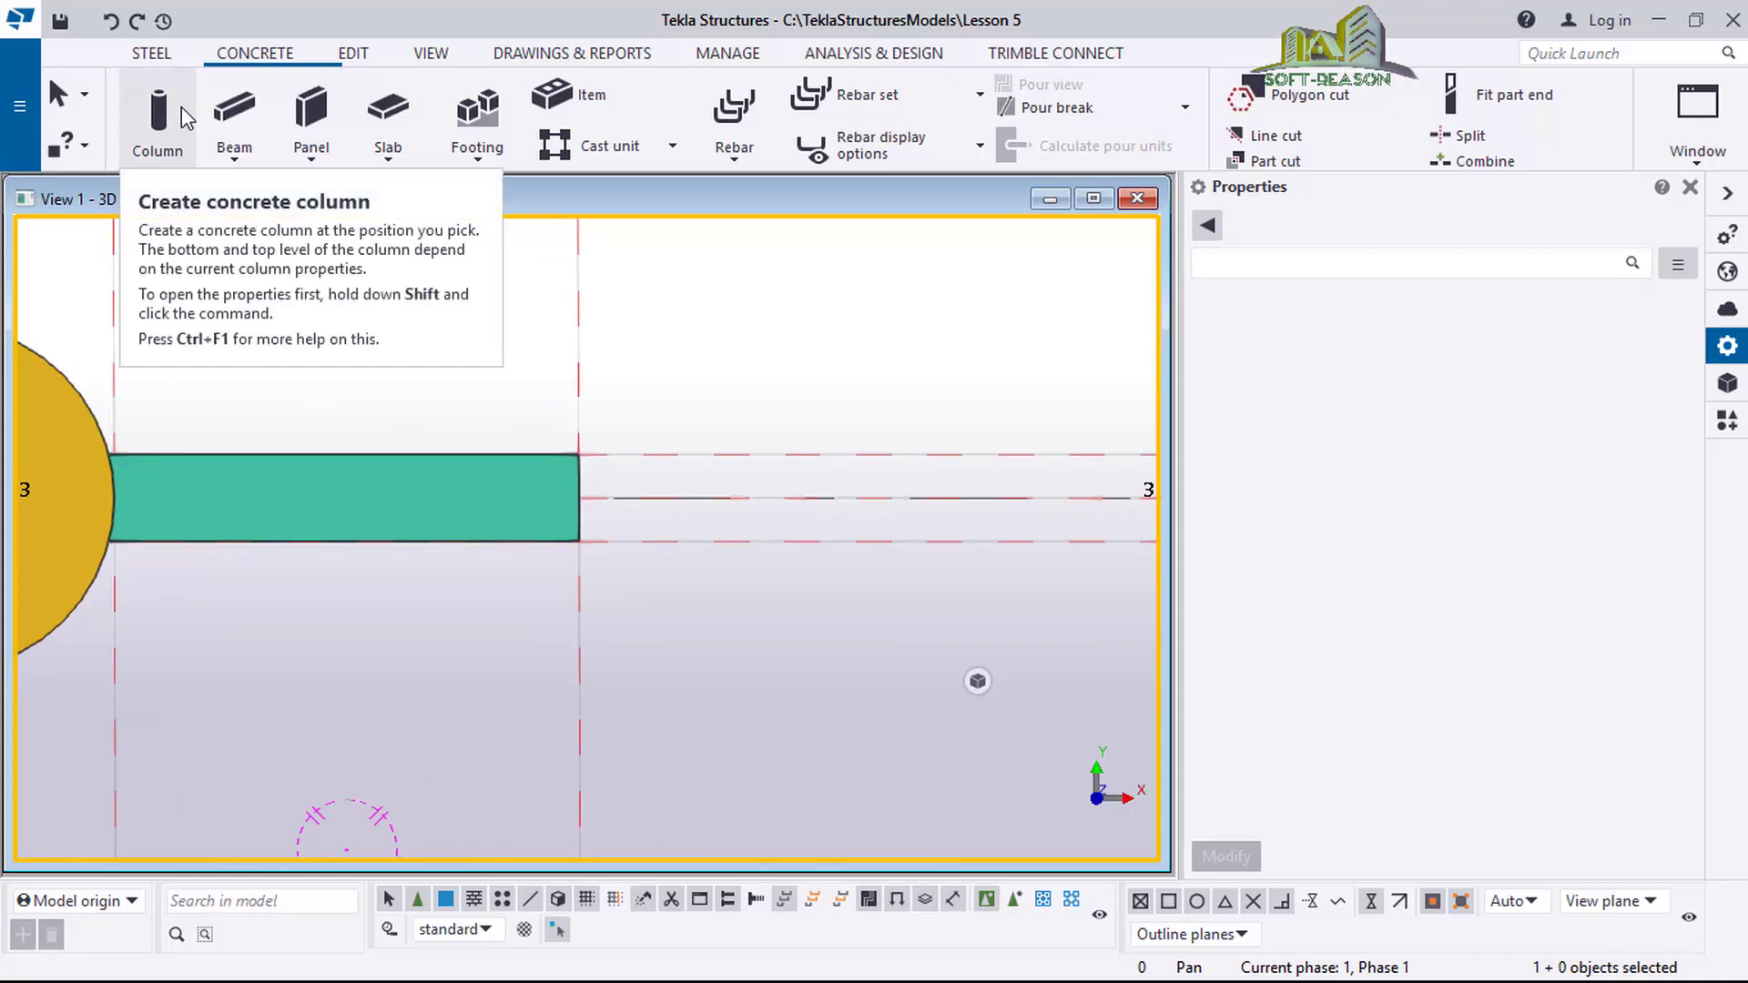
pyautogui.click(153, 55)
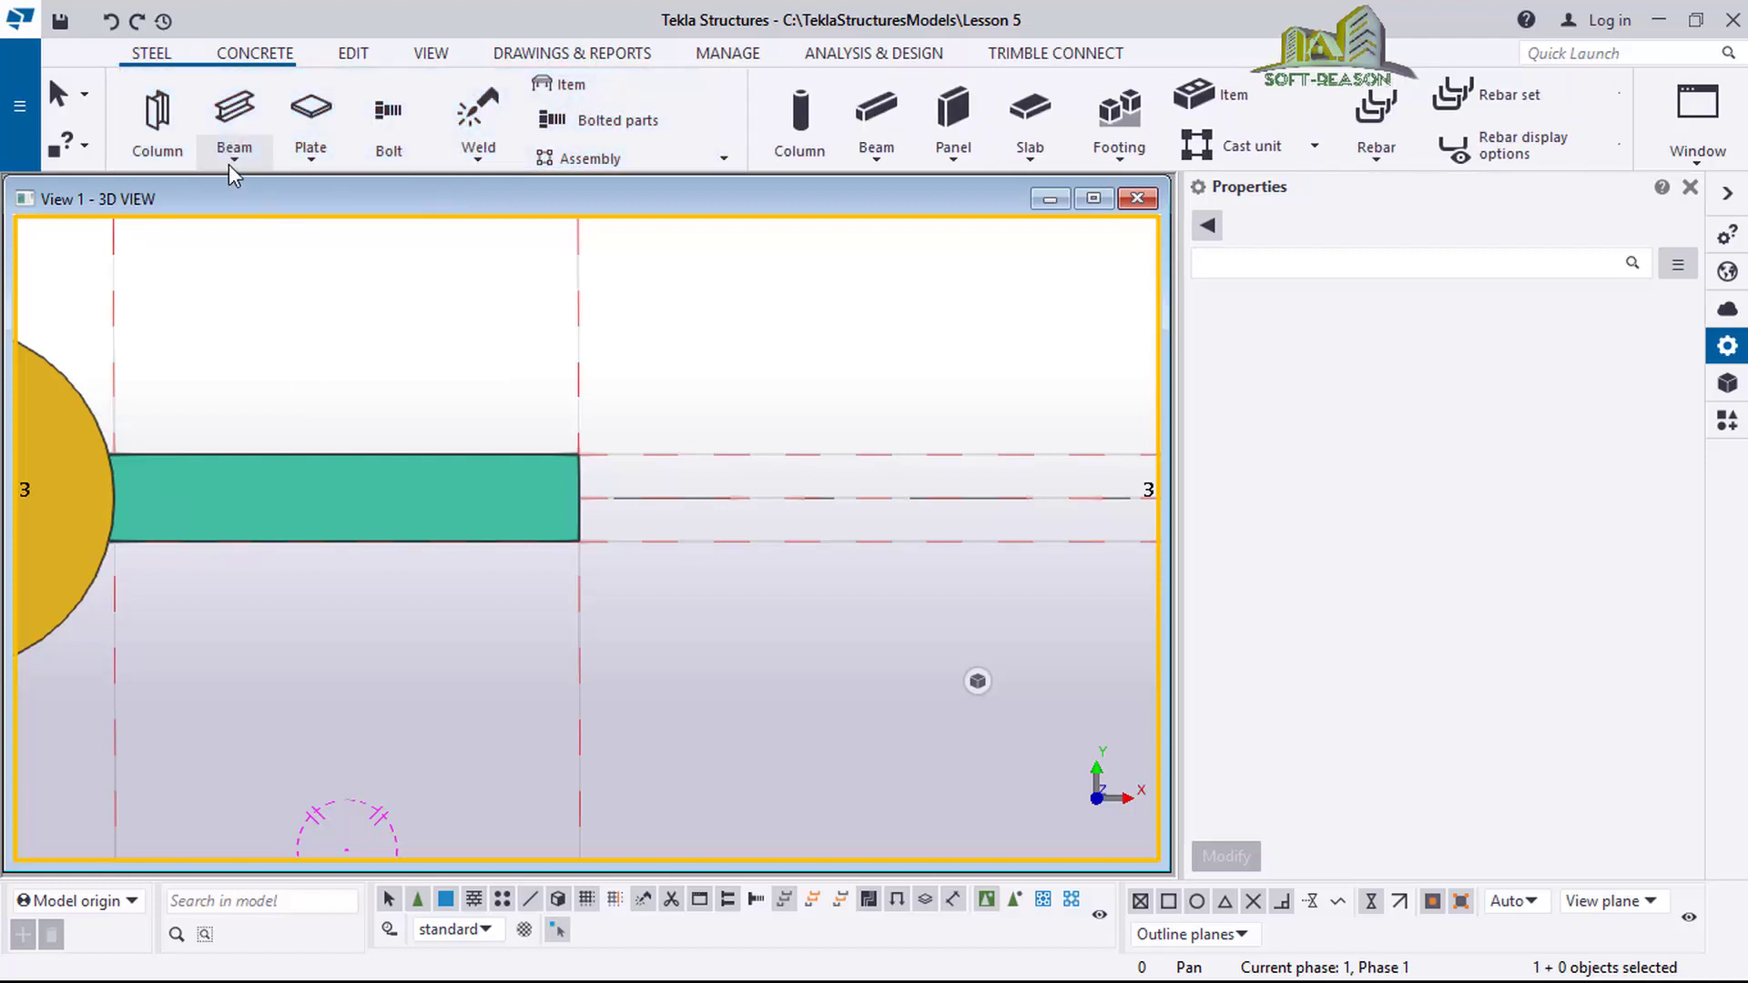
pyautogui.click(153, 132)
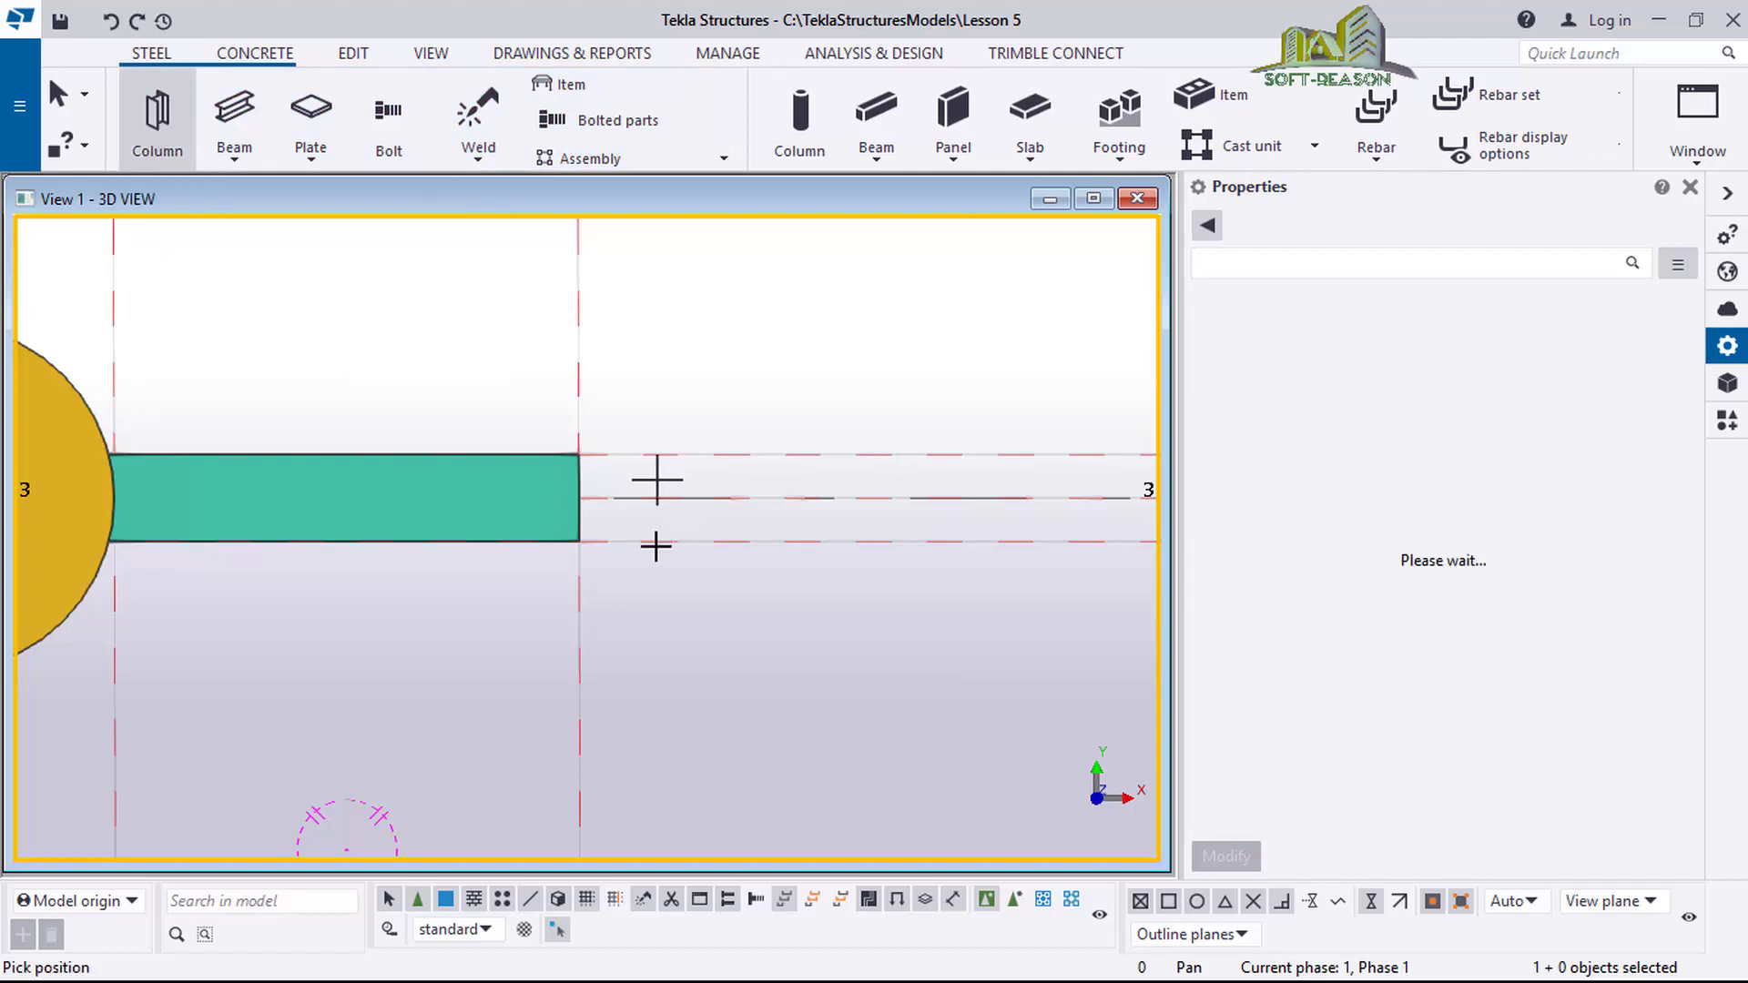
pyautogui.scroll(1, 637, 519)
pyautogui.scroll(1, 628, 530)
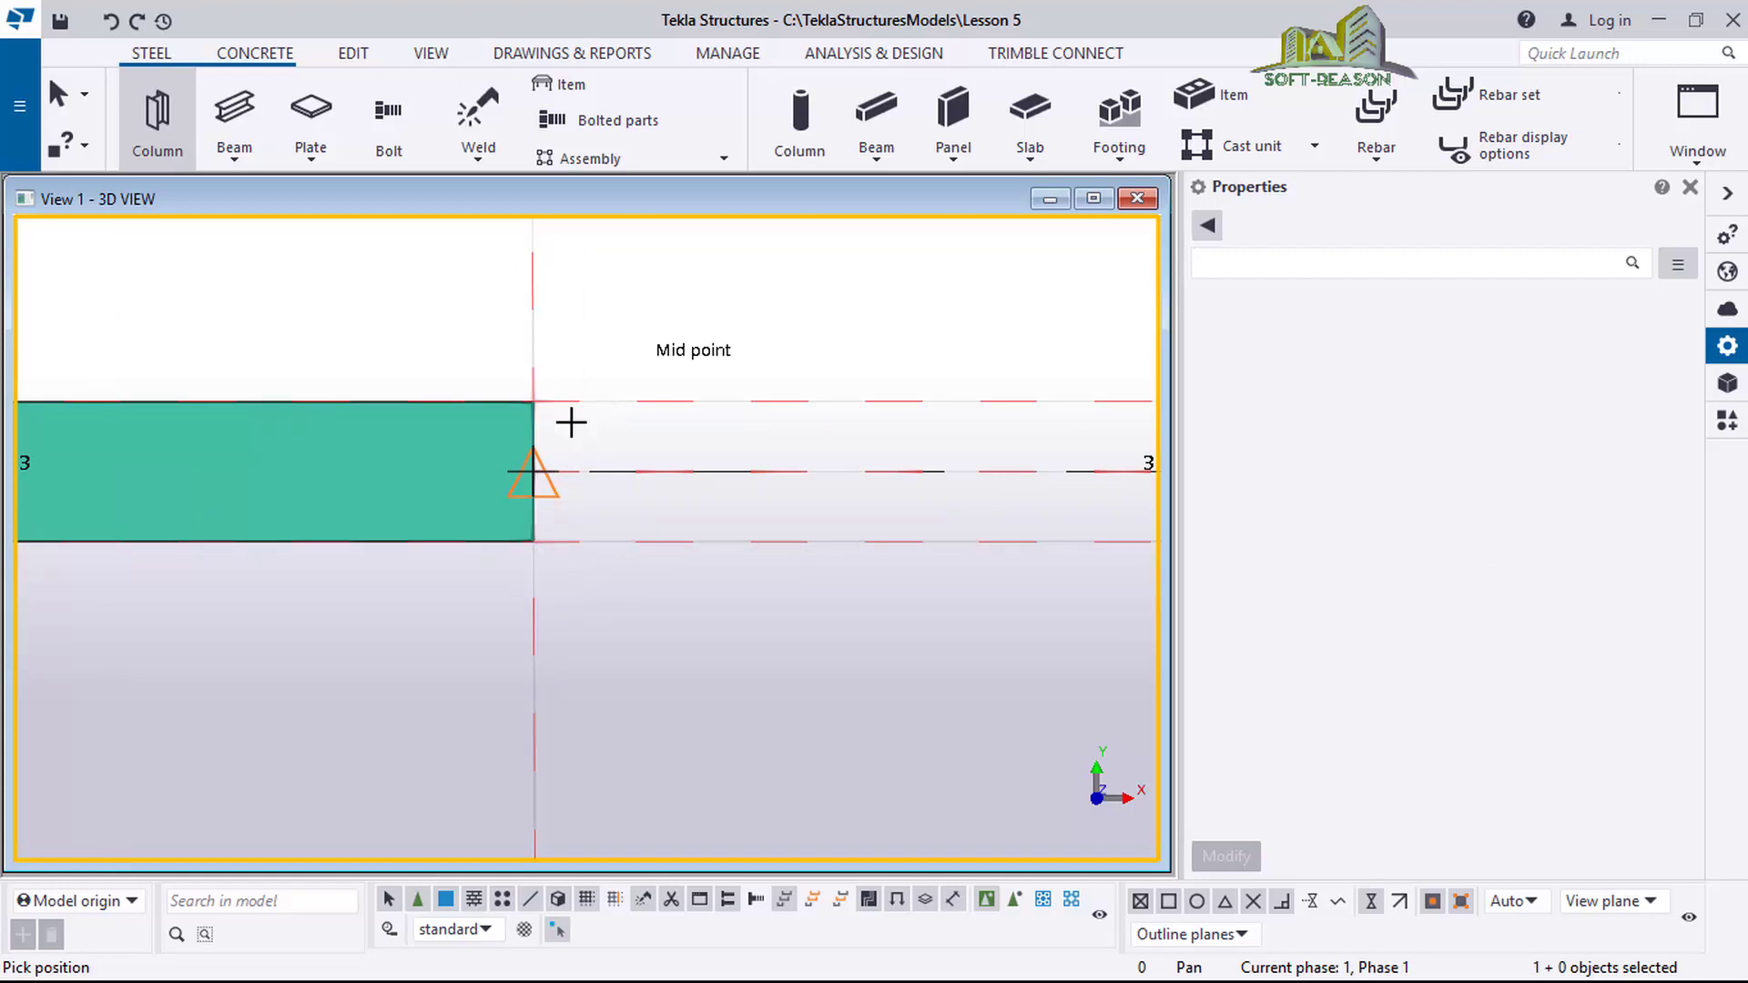
pyautogui.click(684, 559)
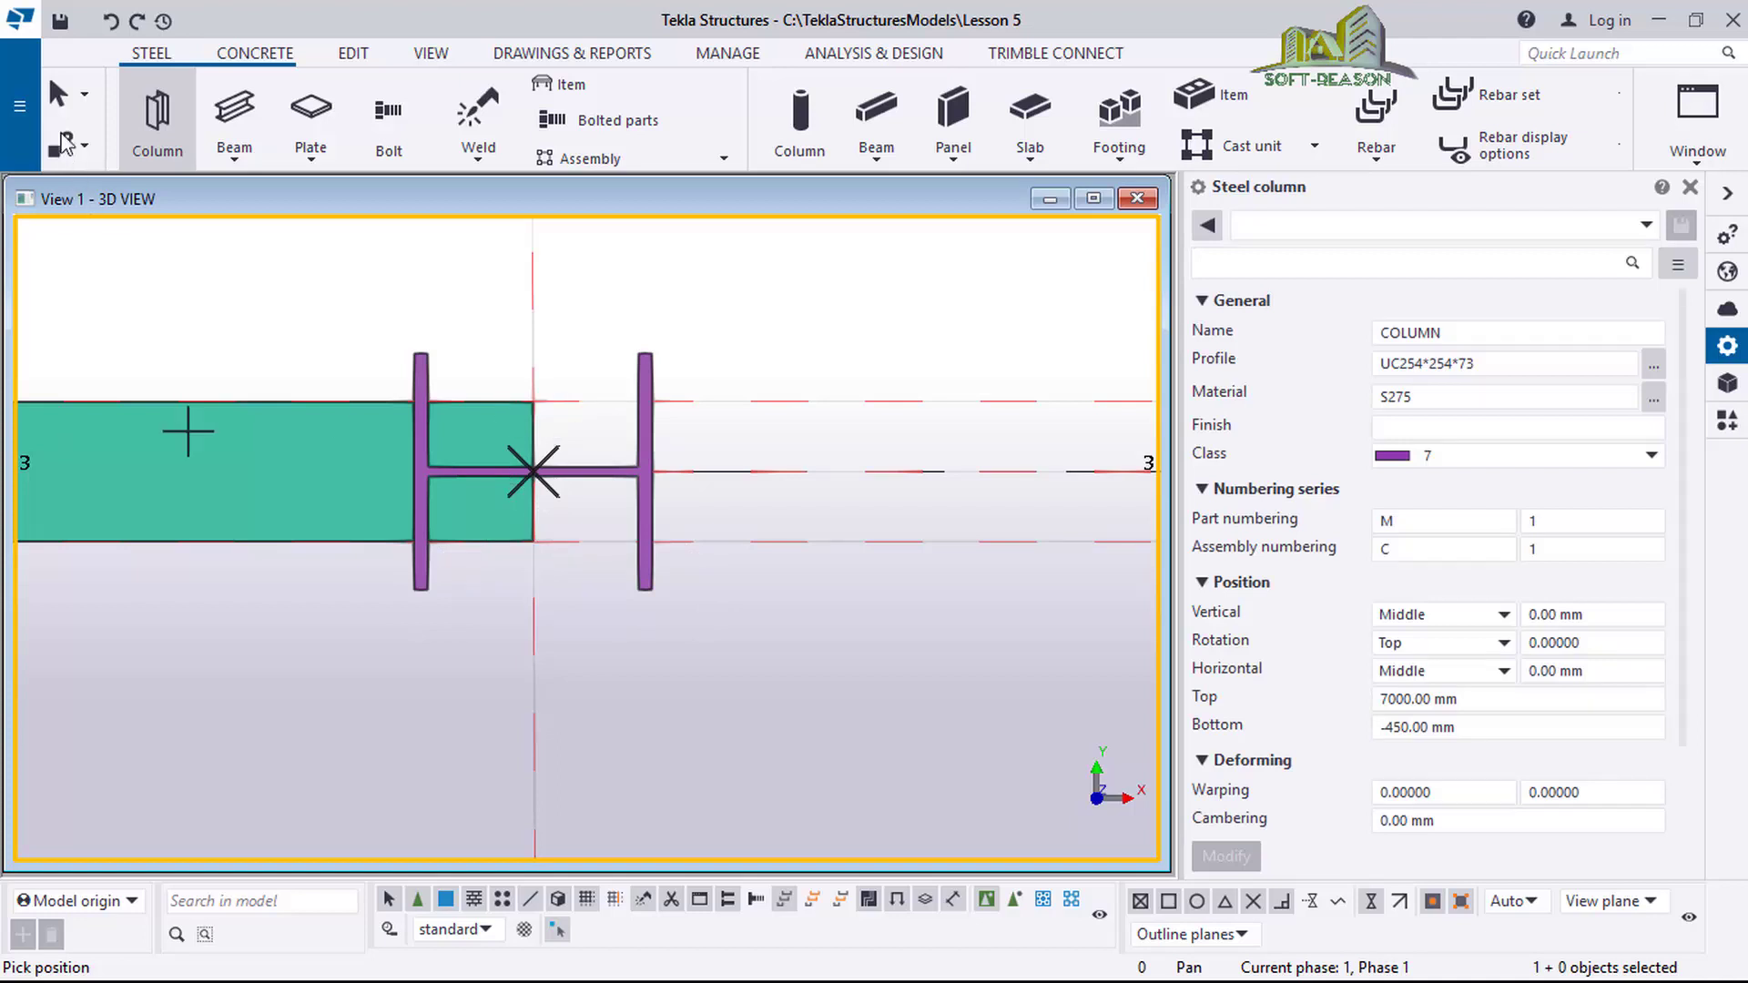
pyautogui.press('Escape')
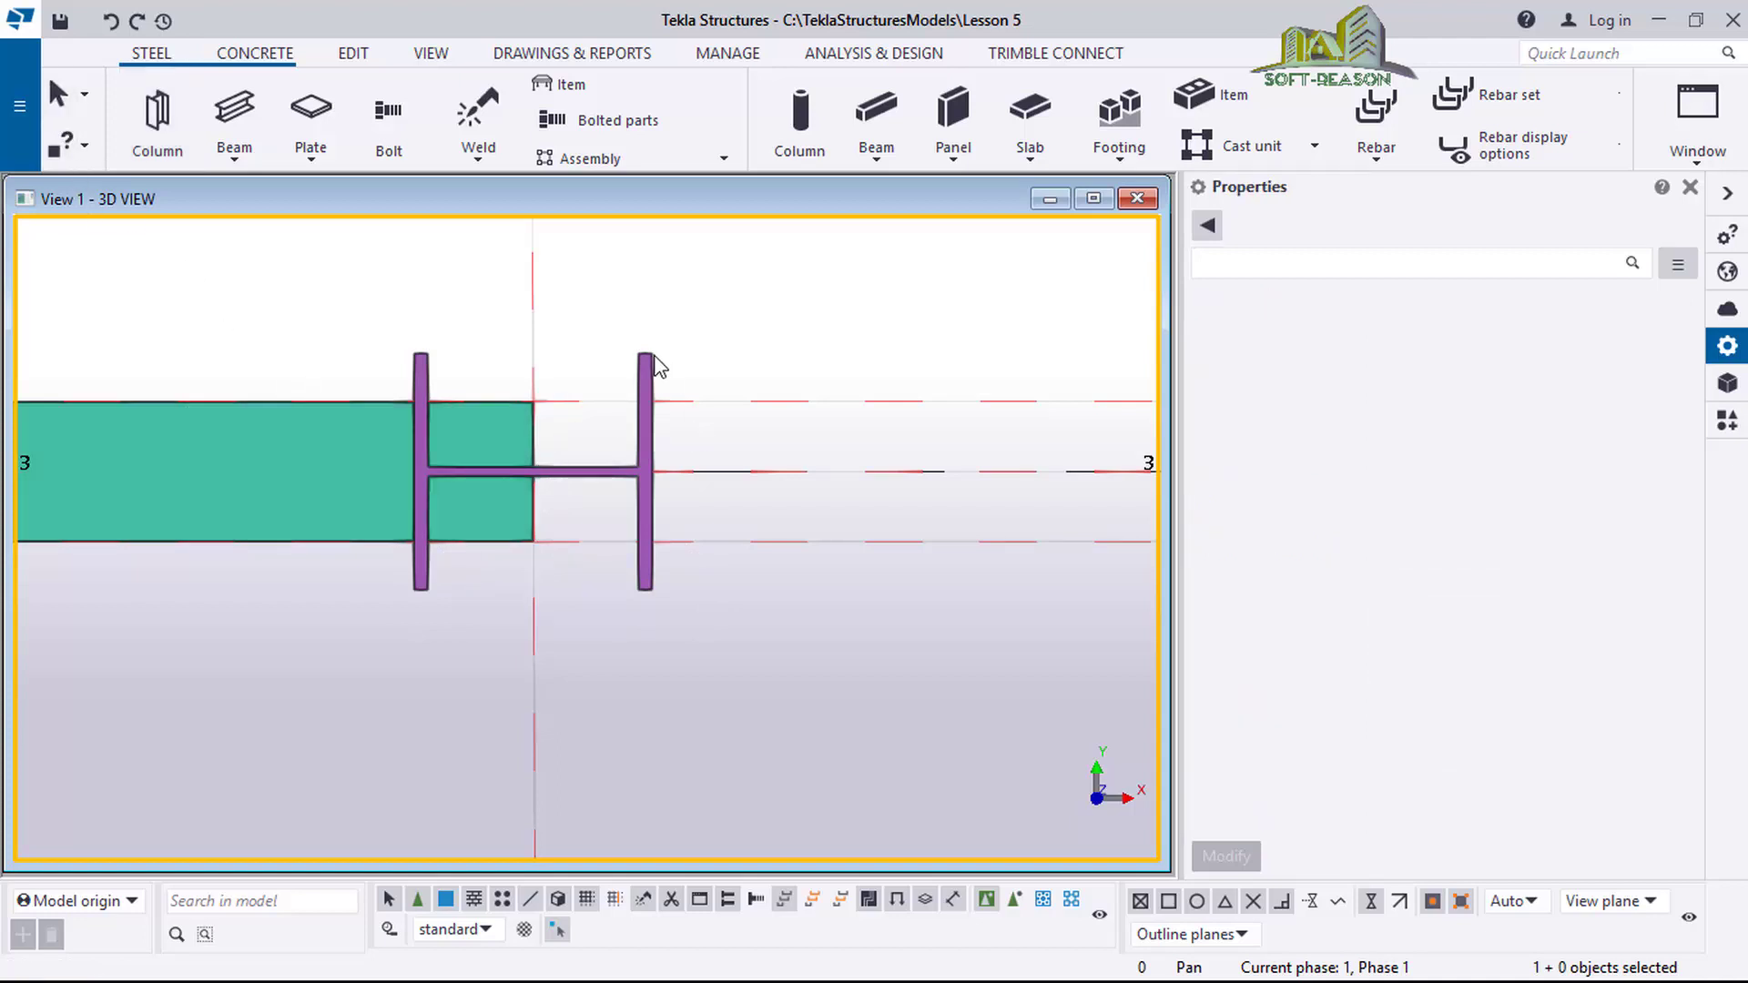
# Set the bottom level of the steel column at the slab step's outer end to 0 and its top level to 500.
pyautogui.click(647, 364)
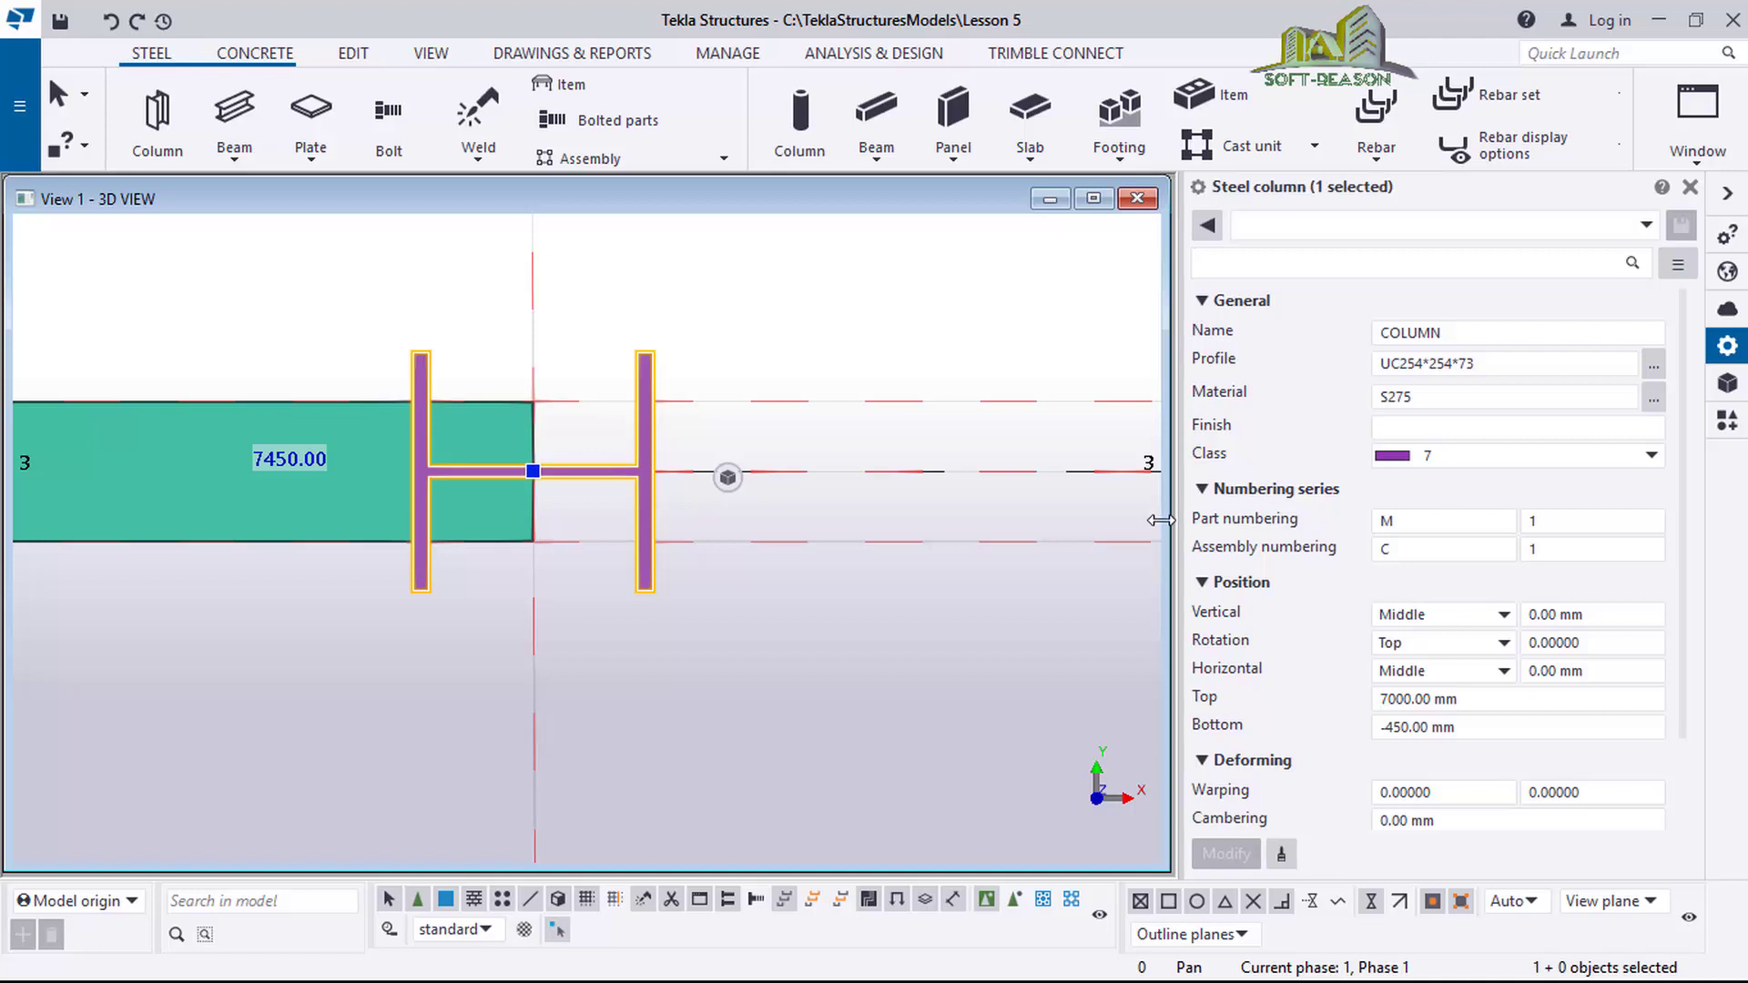
pyautogui.click(1494, 425)
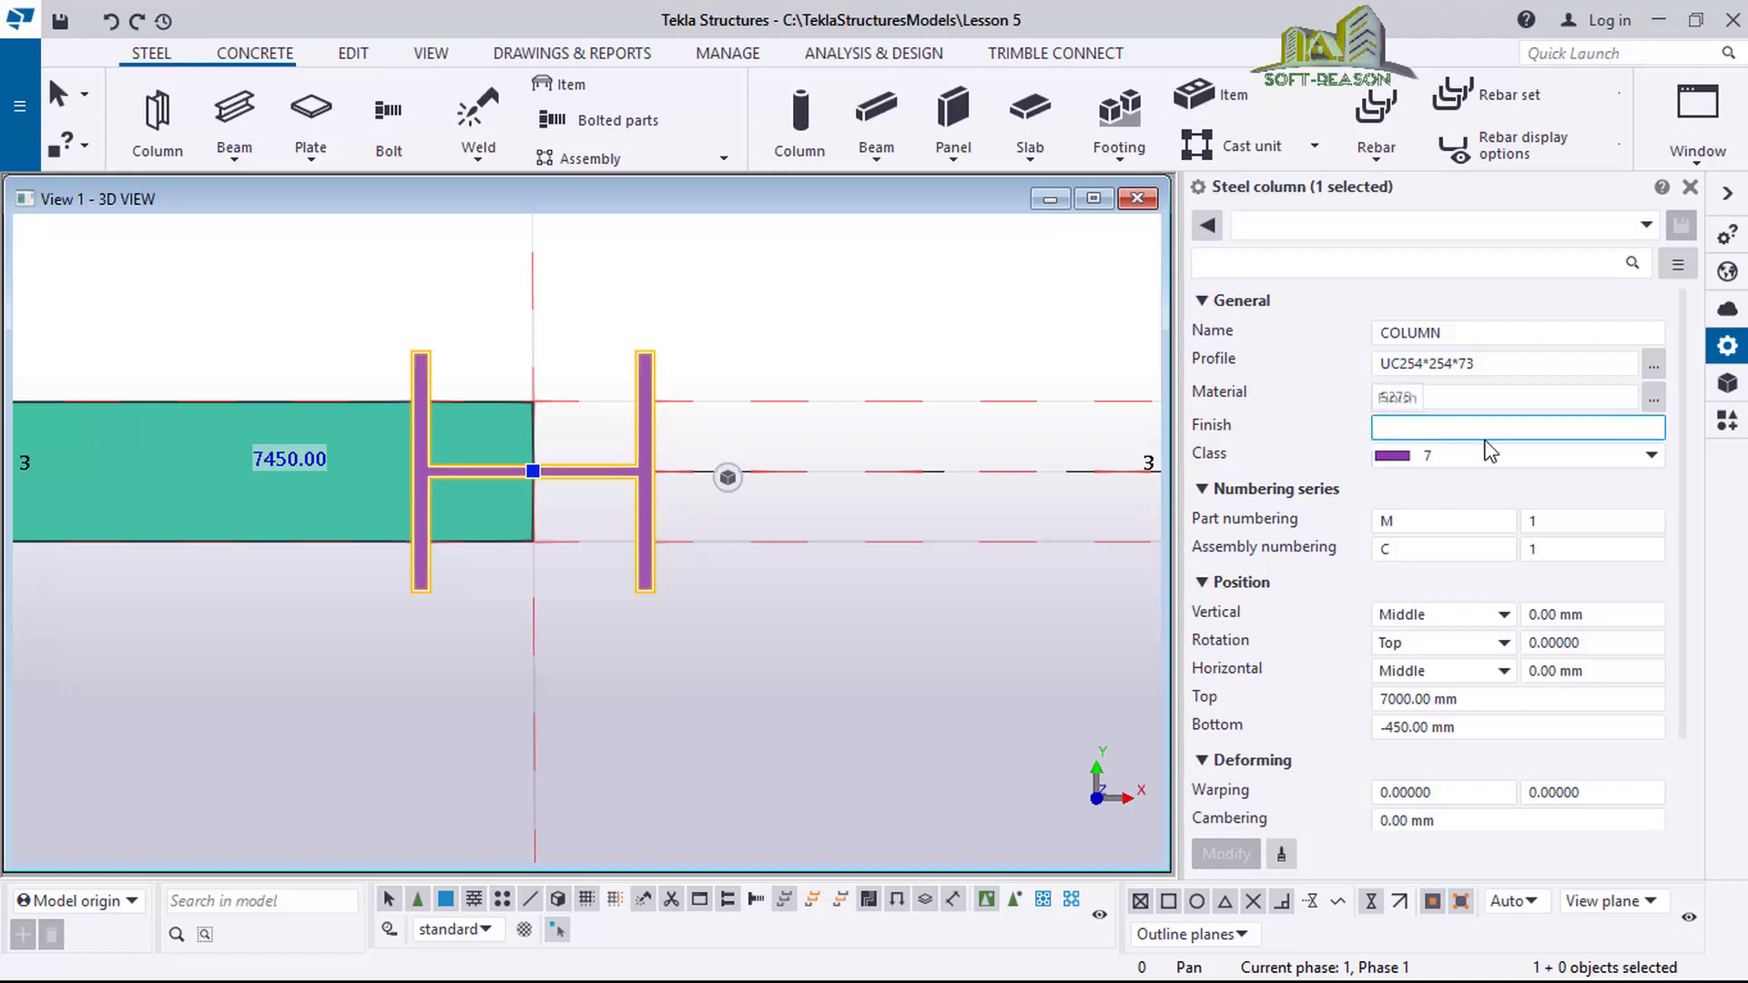
pyautogui.click(1385, 699)
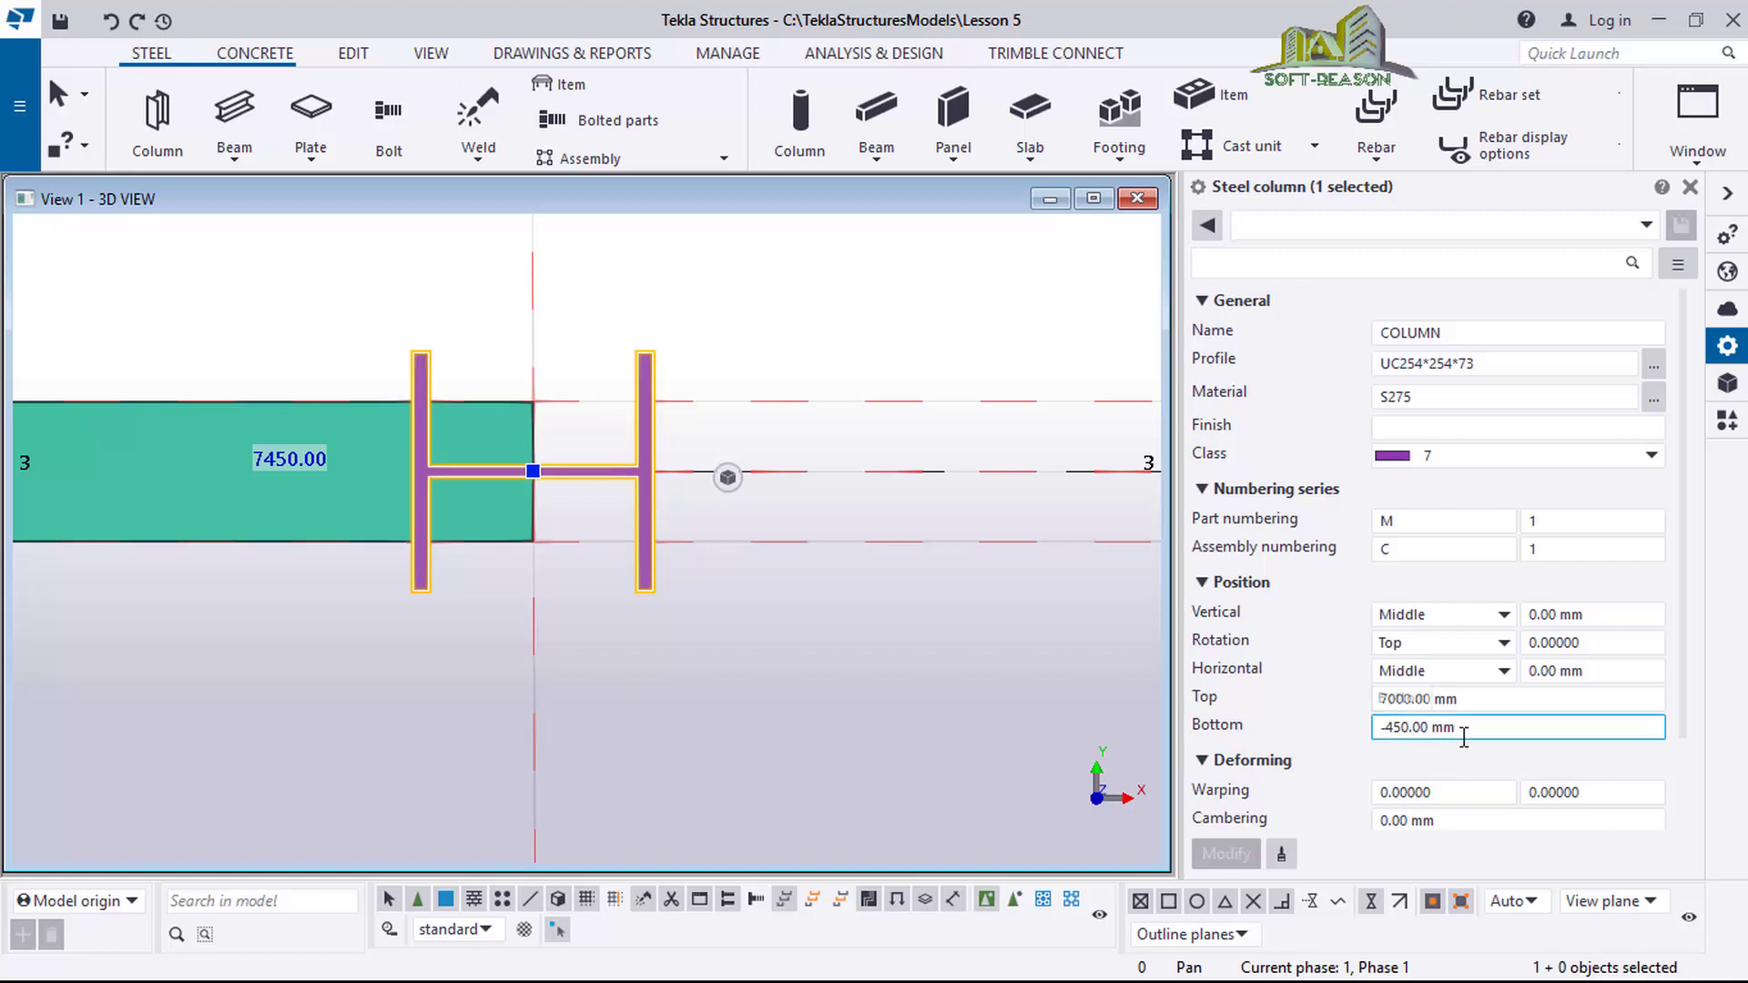
pyautogui.moveTo(1461, 729); pyautogui.dragTo(1250, 765)
pyautogui.write('0')
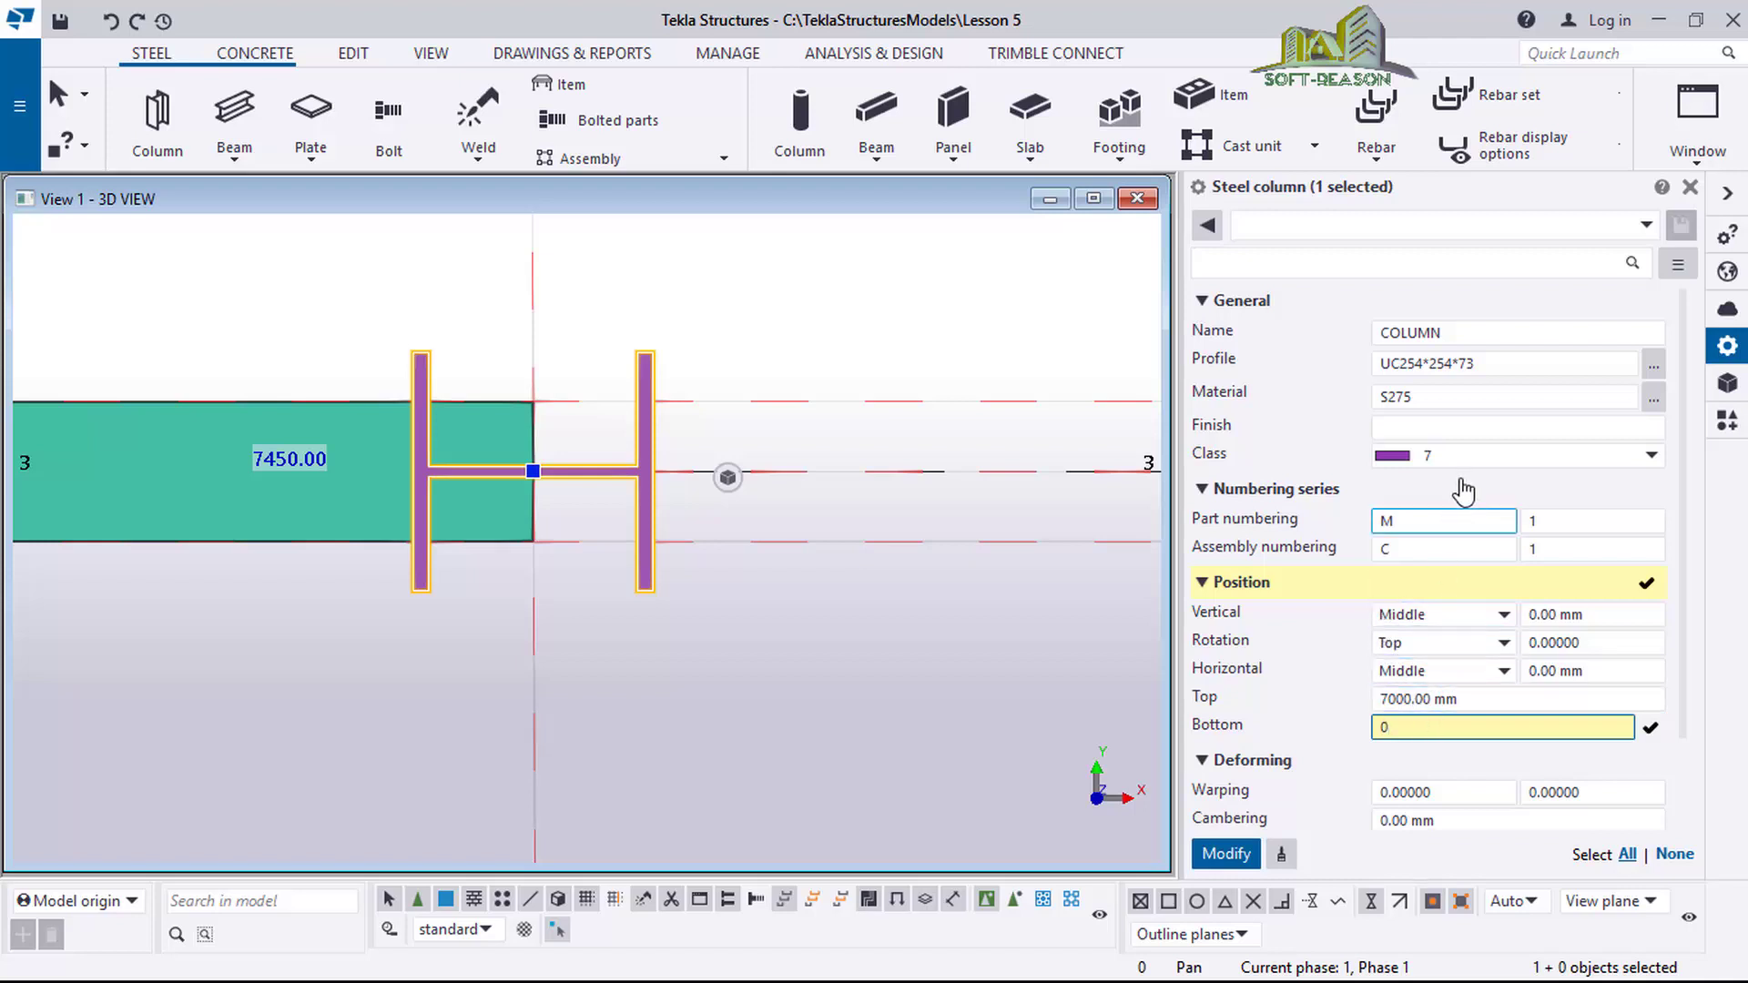
pyautogui.click(1493, 700)
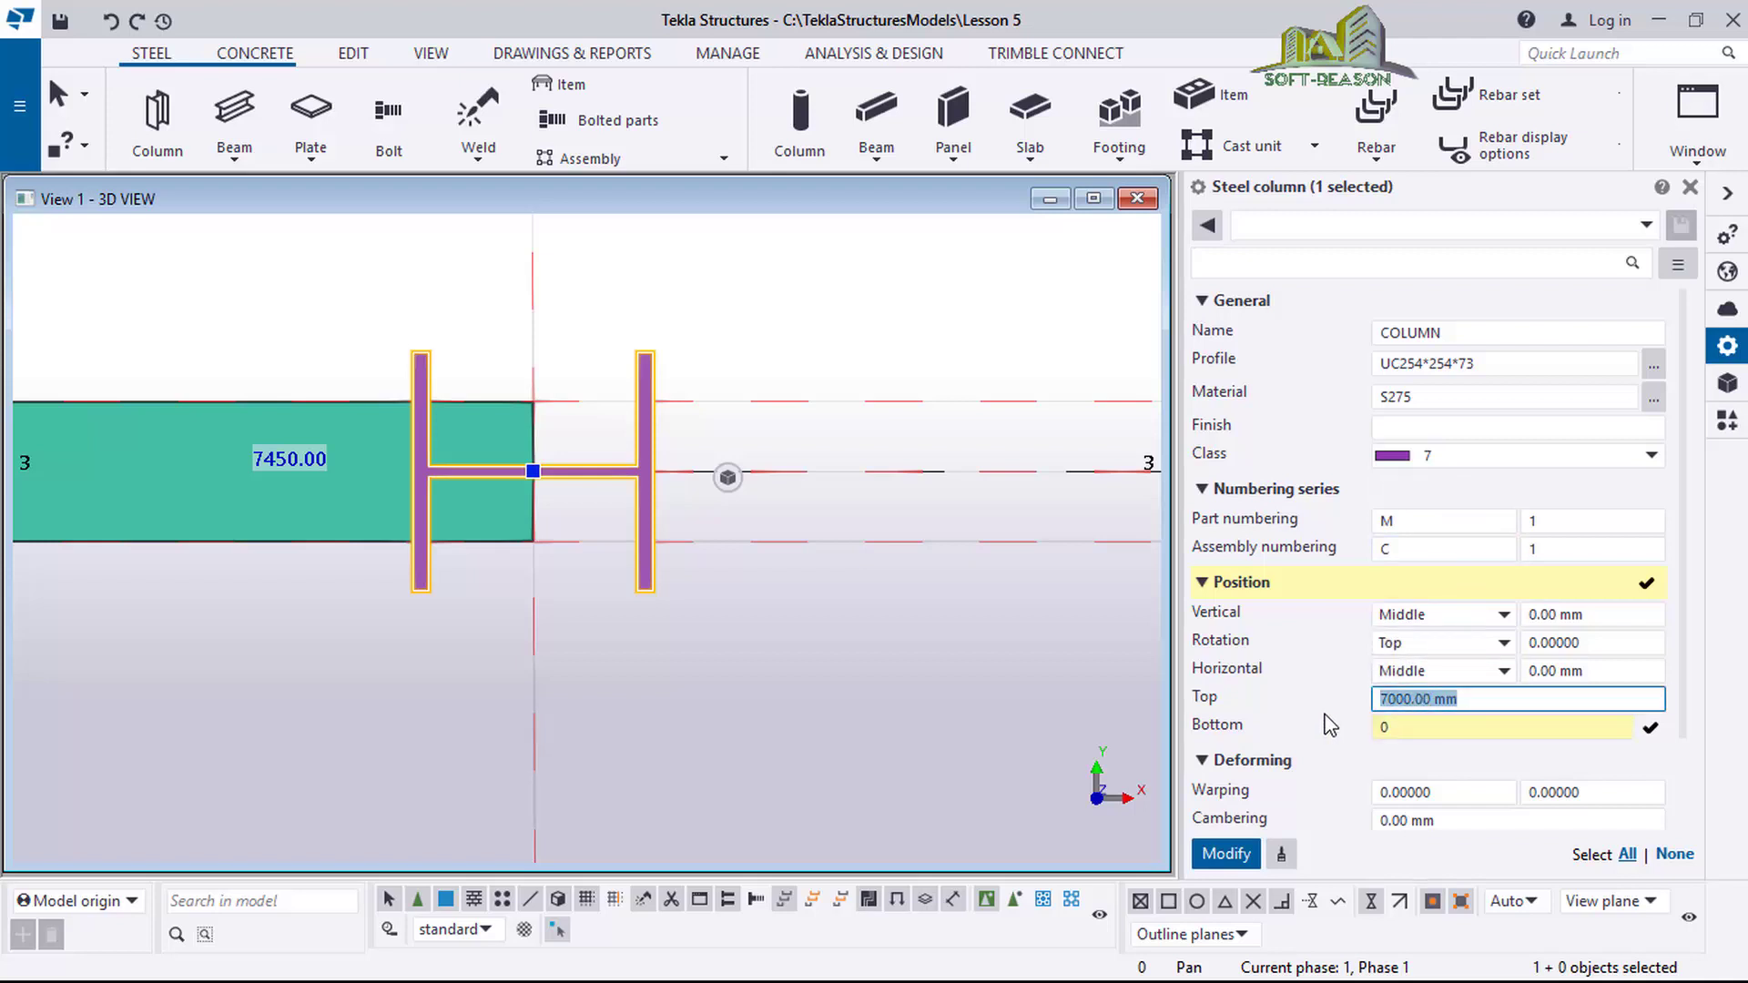
pyautogui.write('90')
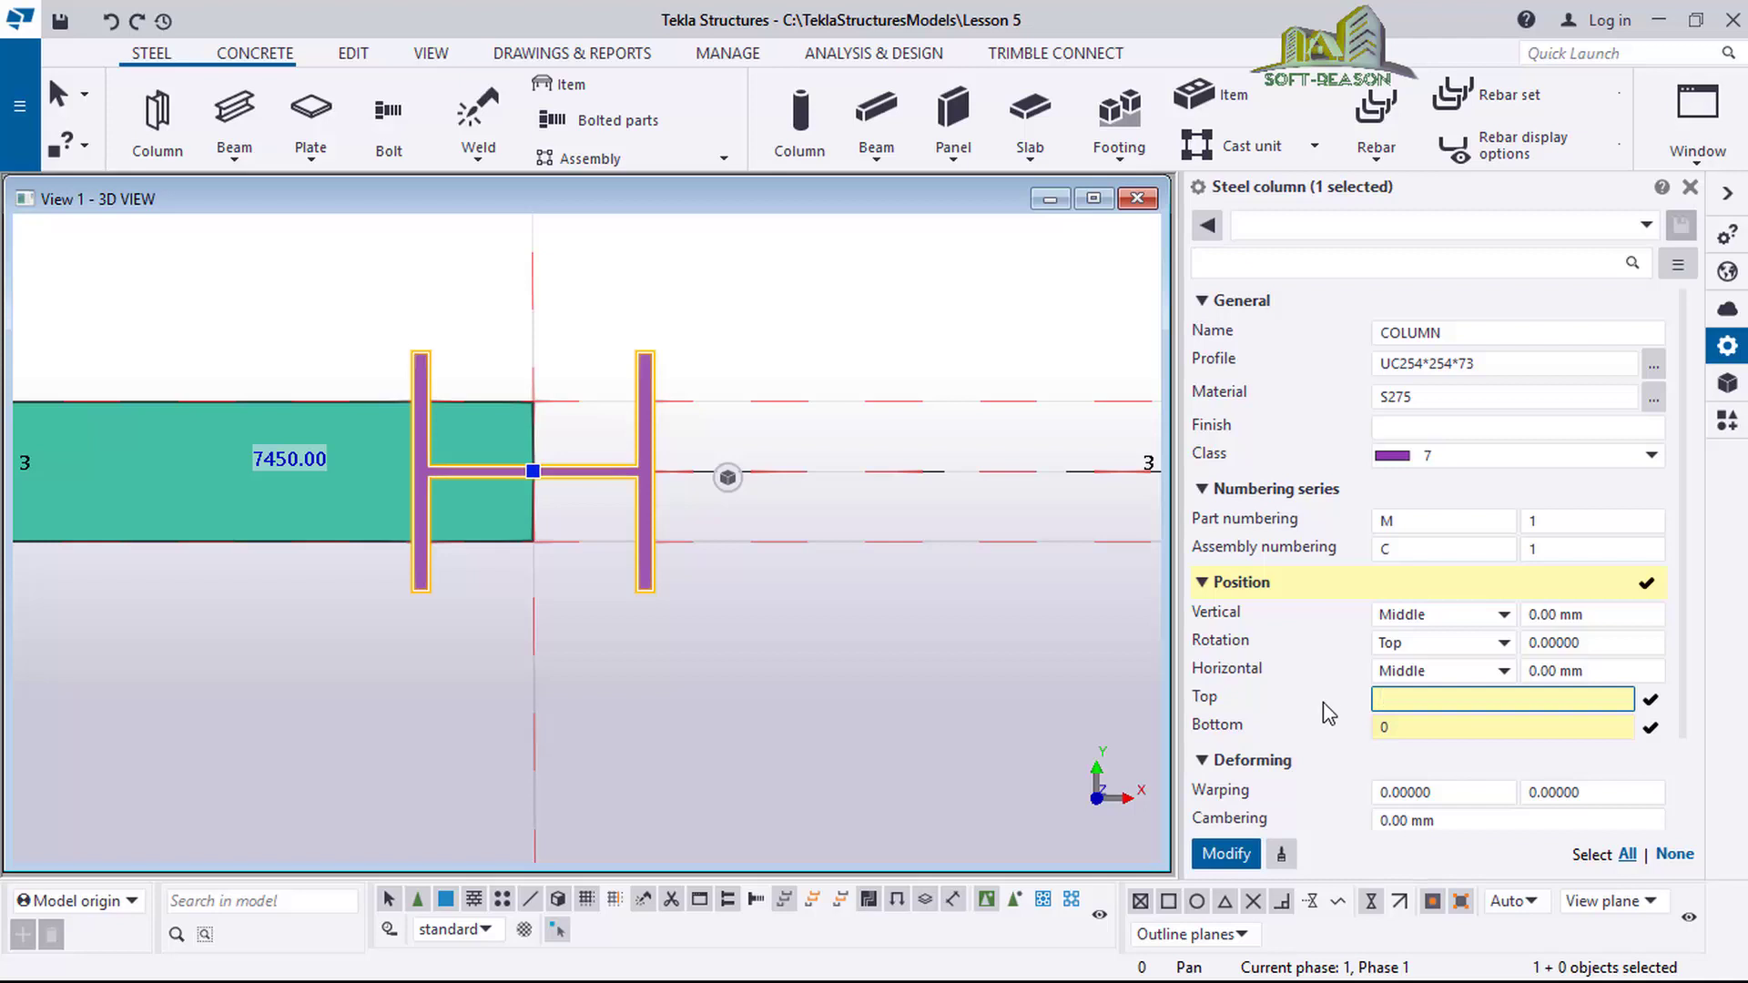
pyautogui.write('500')
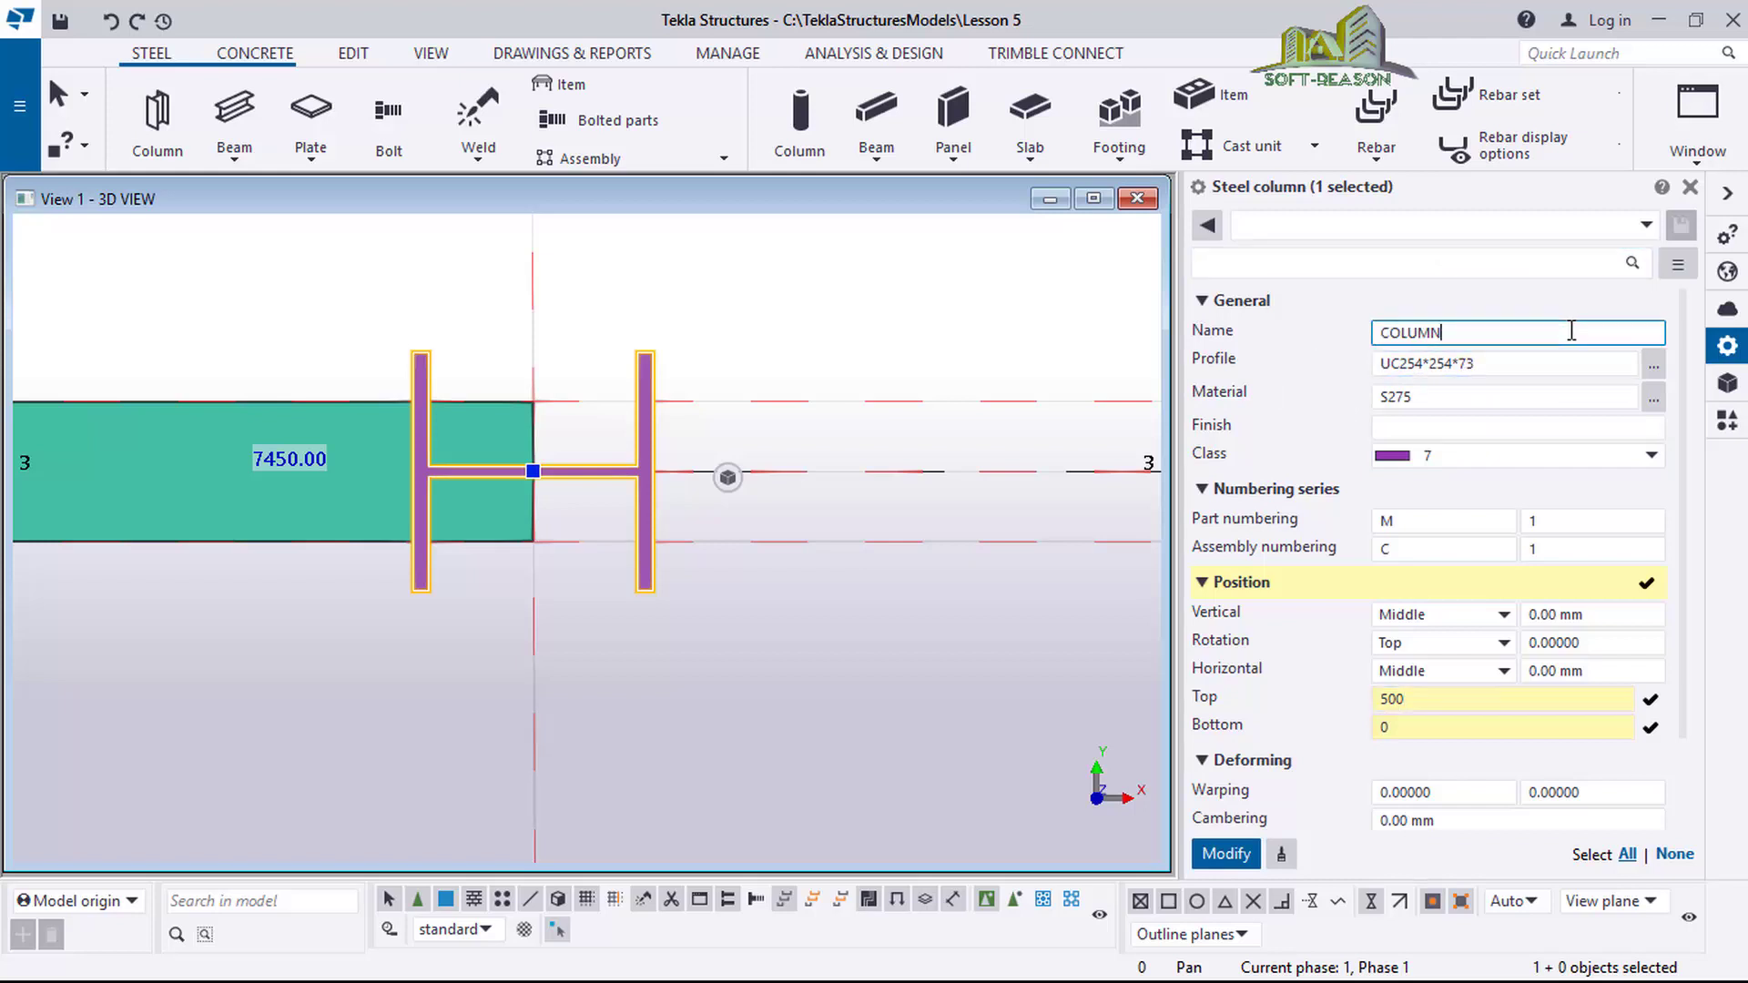
pyautogui.click(1586, 236)
pyautogui.click(1589, 239)
pyautogui.click(1644, 225)
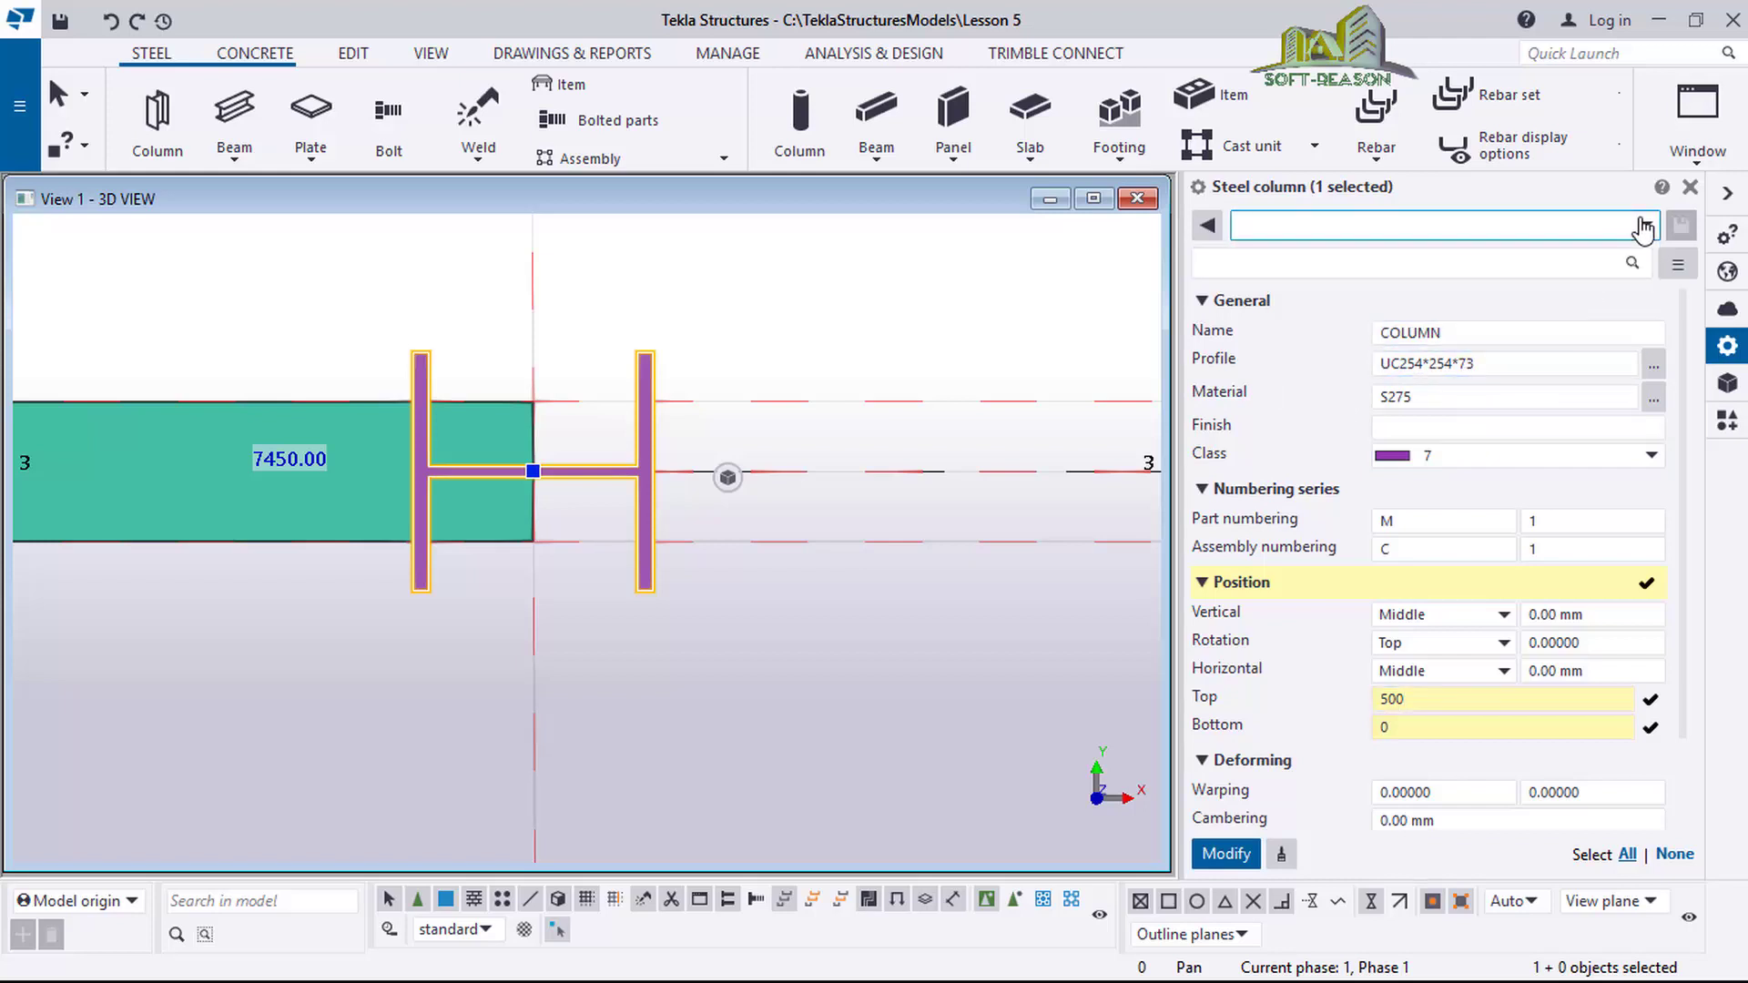
pyautogui.click(1645, 225)
pyautogui.click(1644, 225)
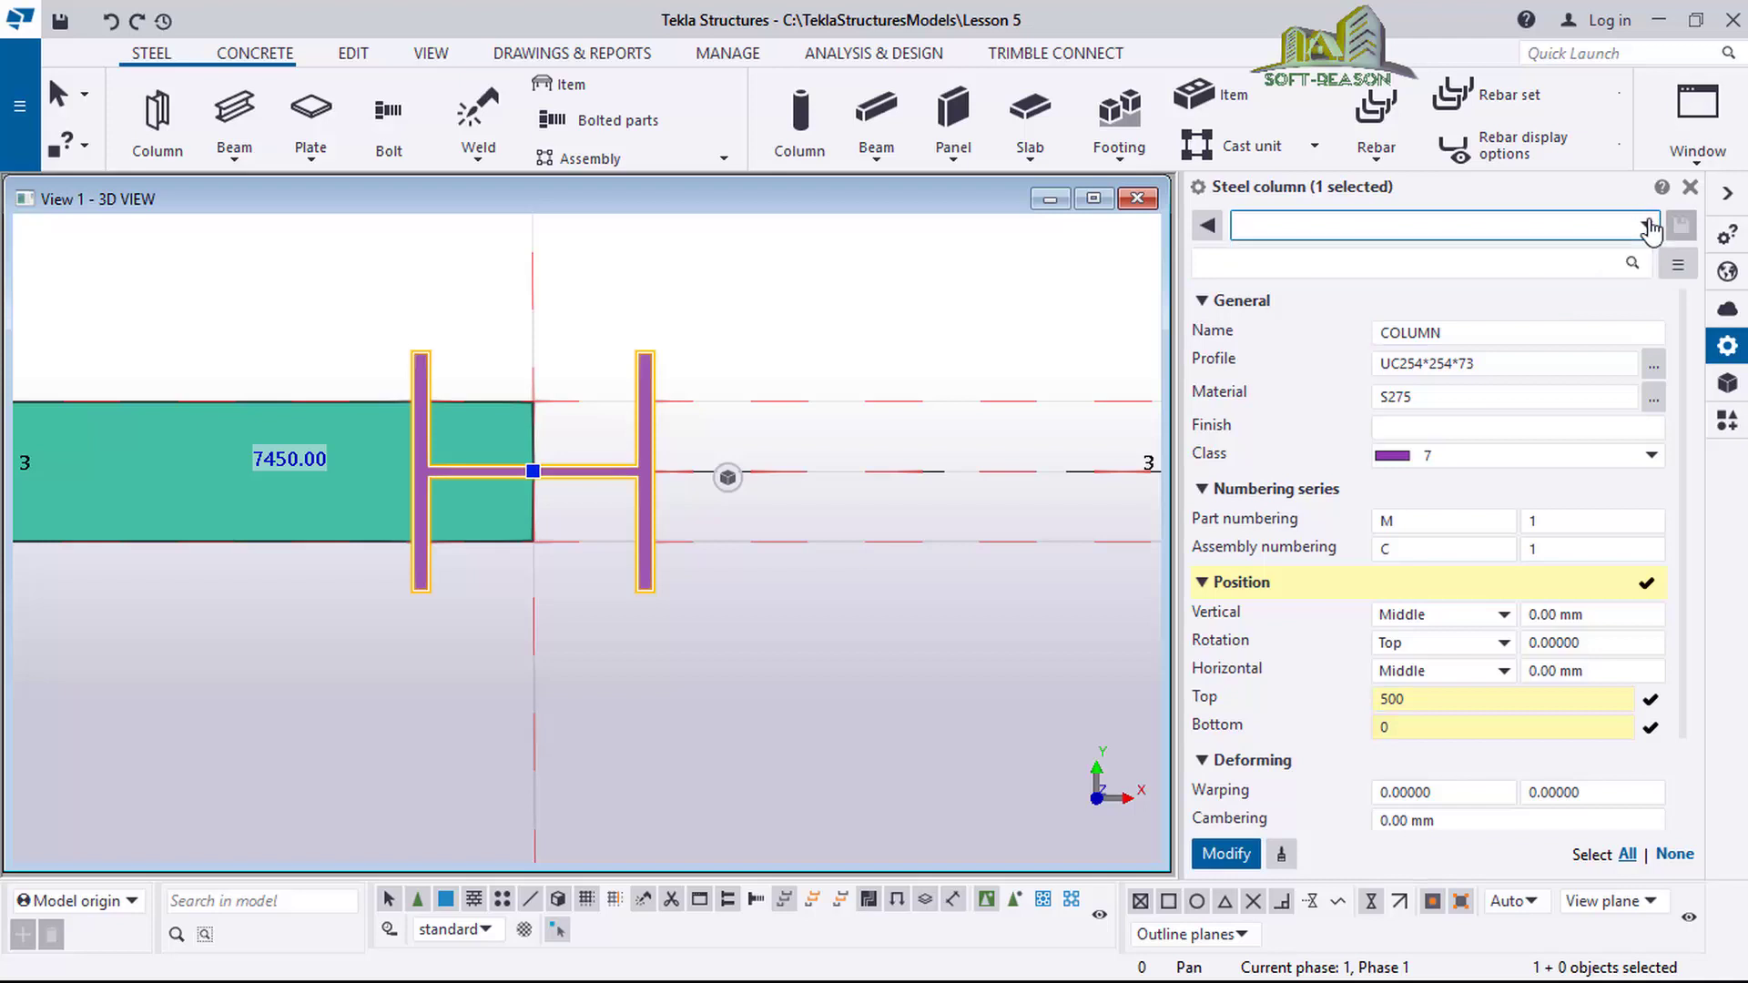
pyautogui.click(1644, 225)
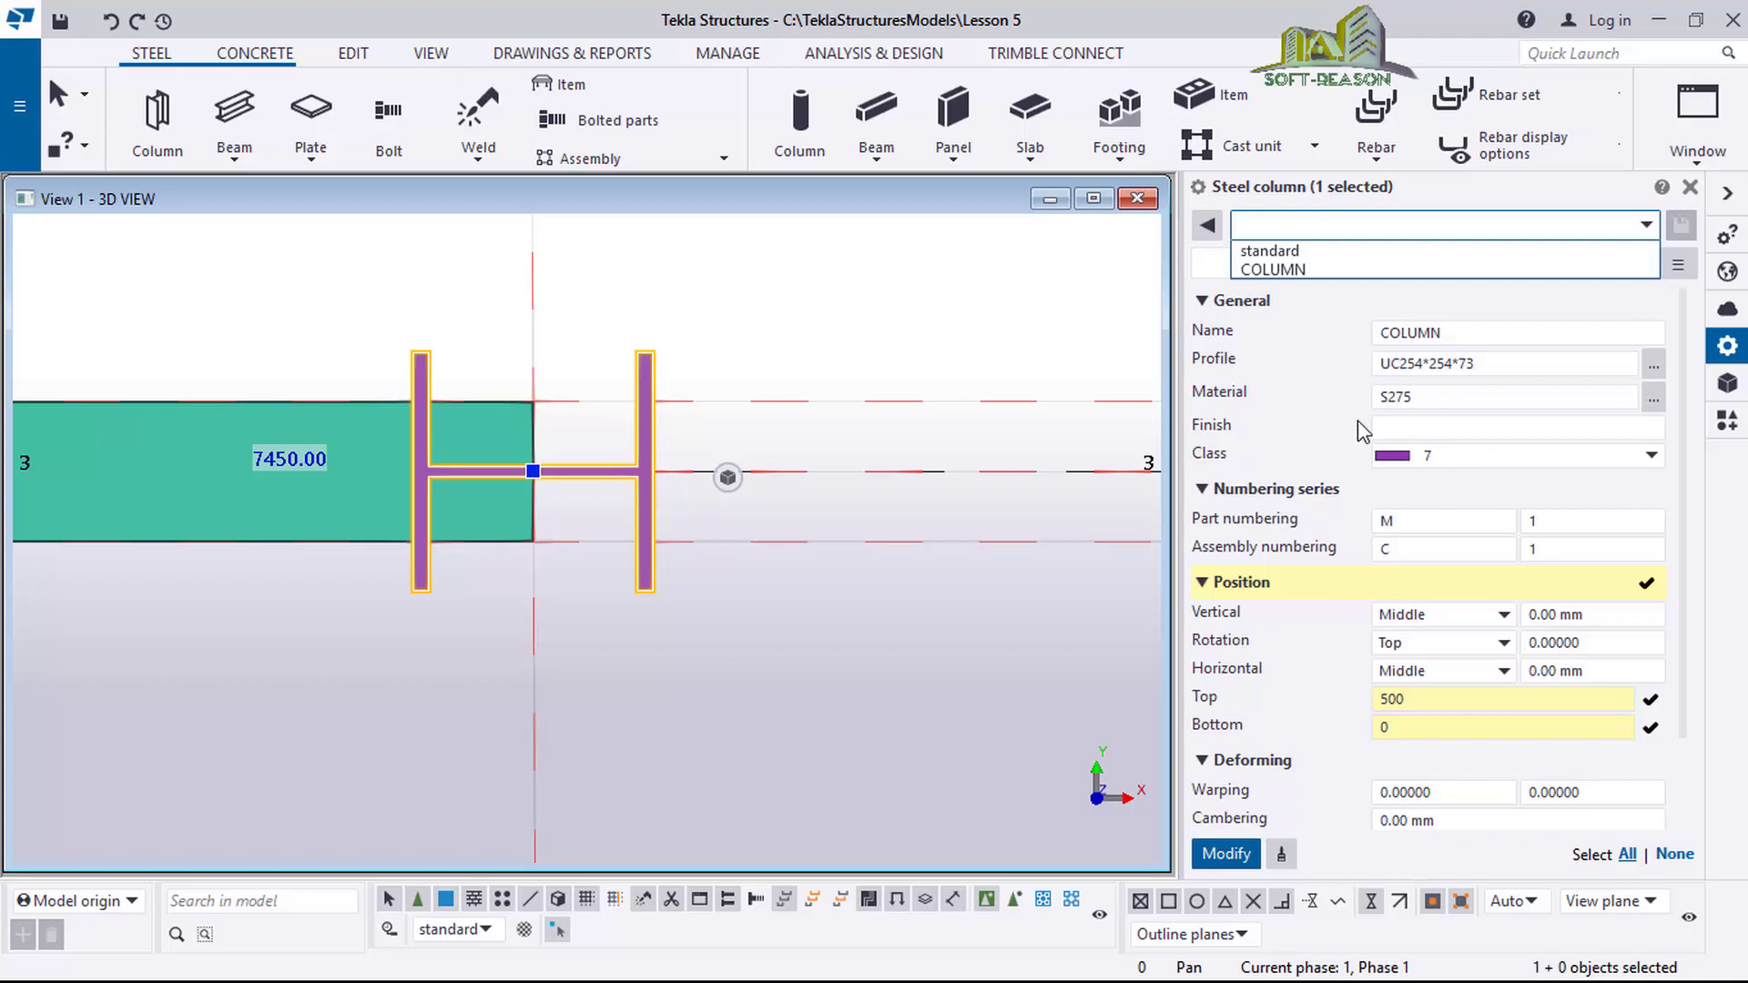
pyautogui.click(1657, 364)
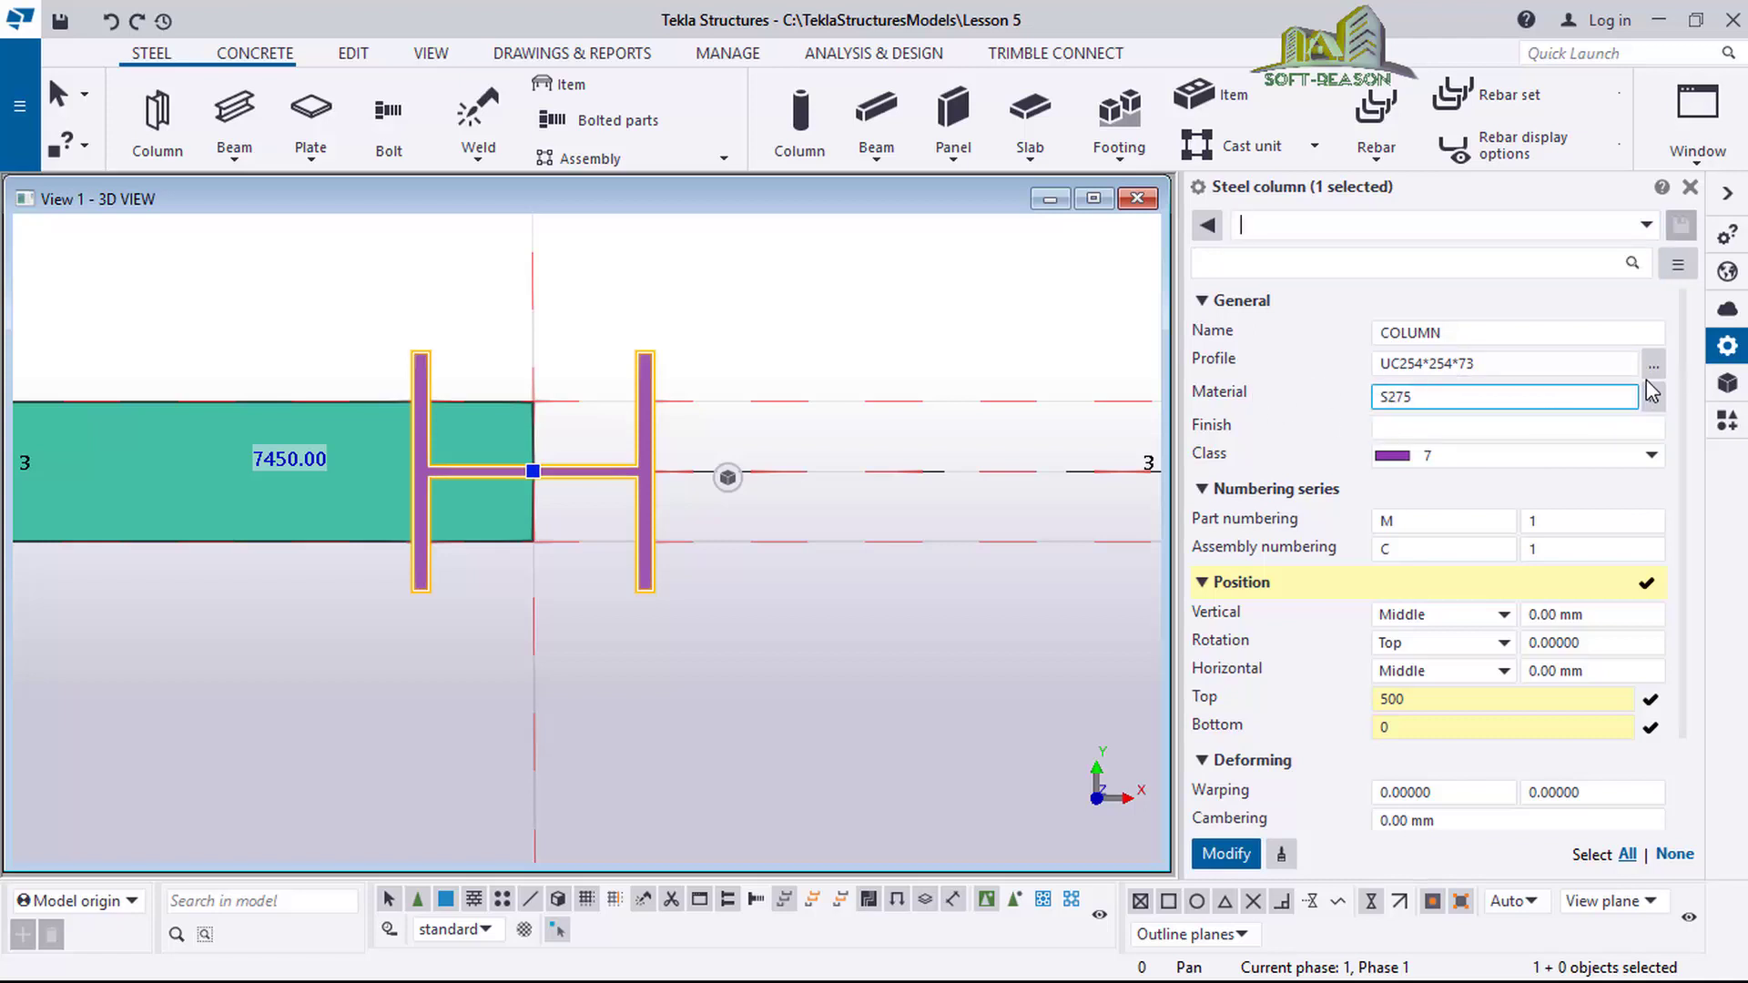
# Choose the TUBE profile from the circular hollow sections for the steel column.
pyautogui.click(1652, 366)
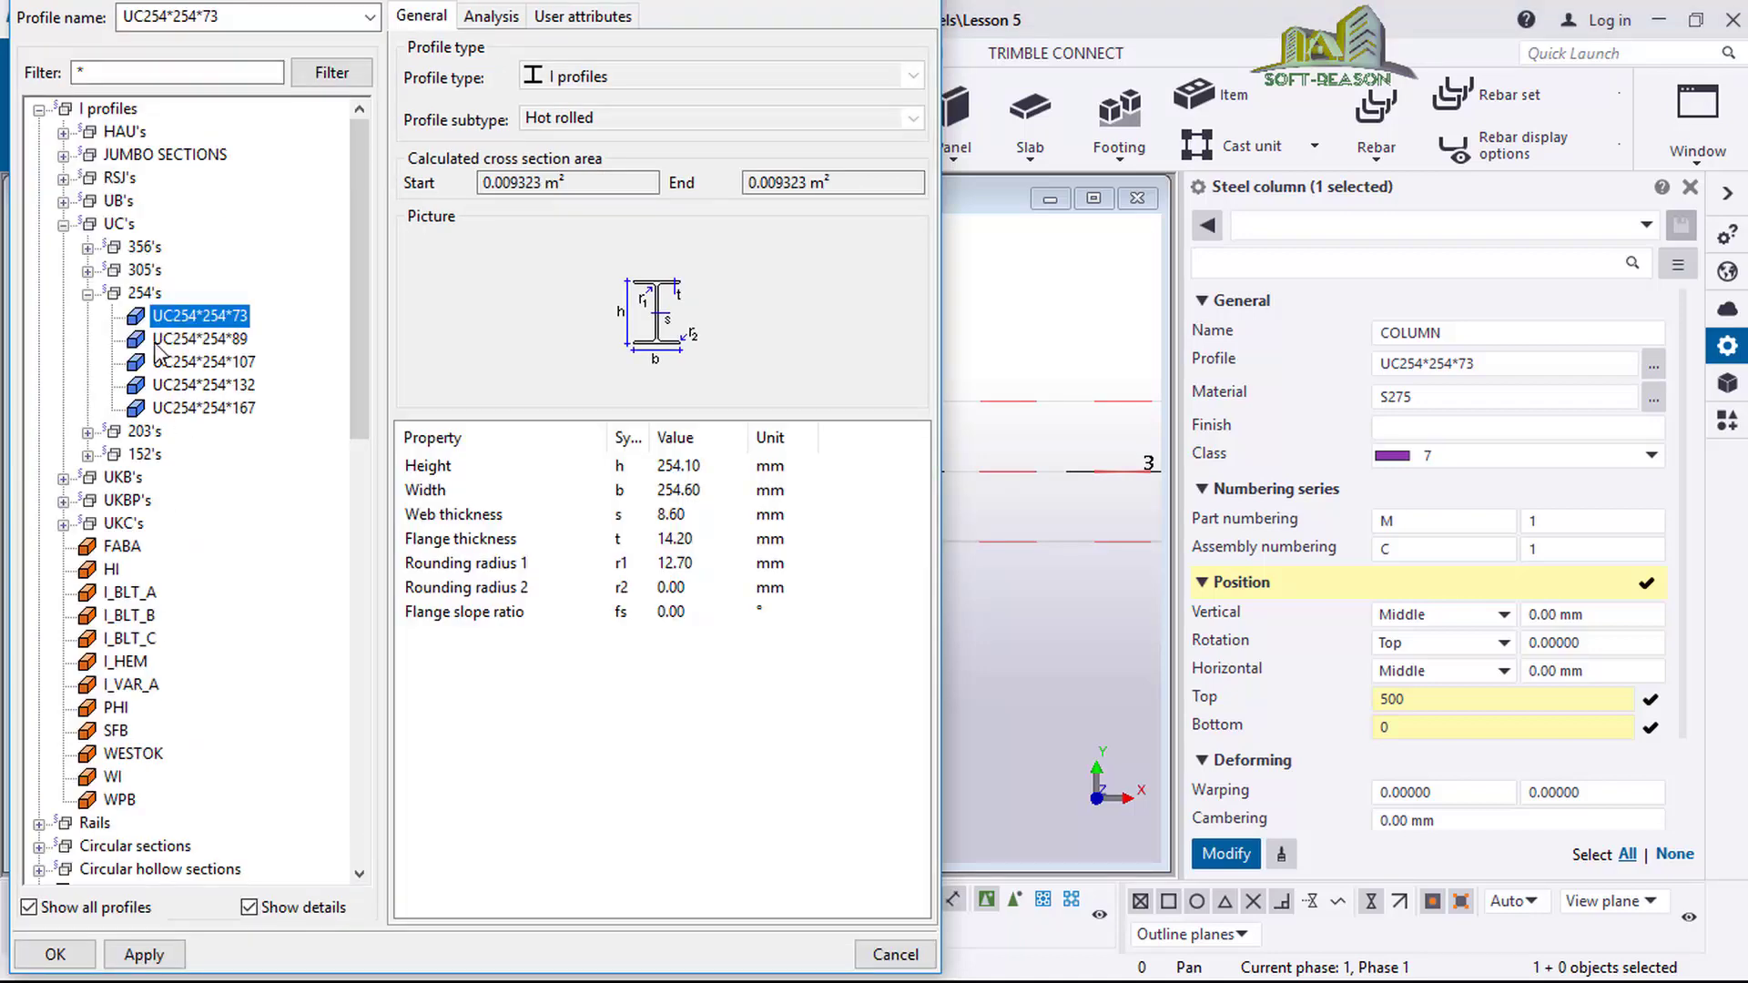
pyautogui.scroll(-3, 177, 592)
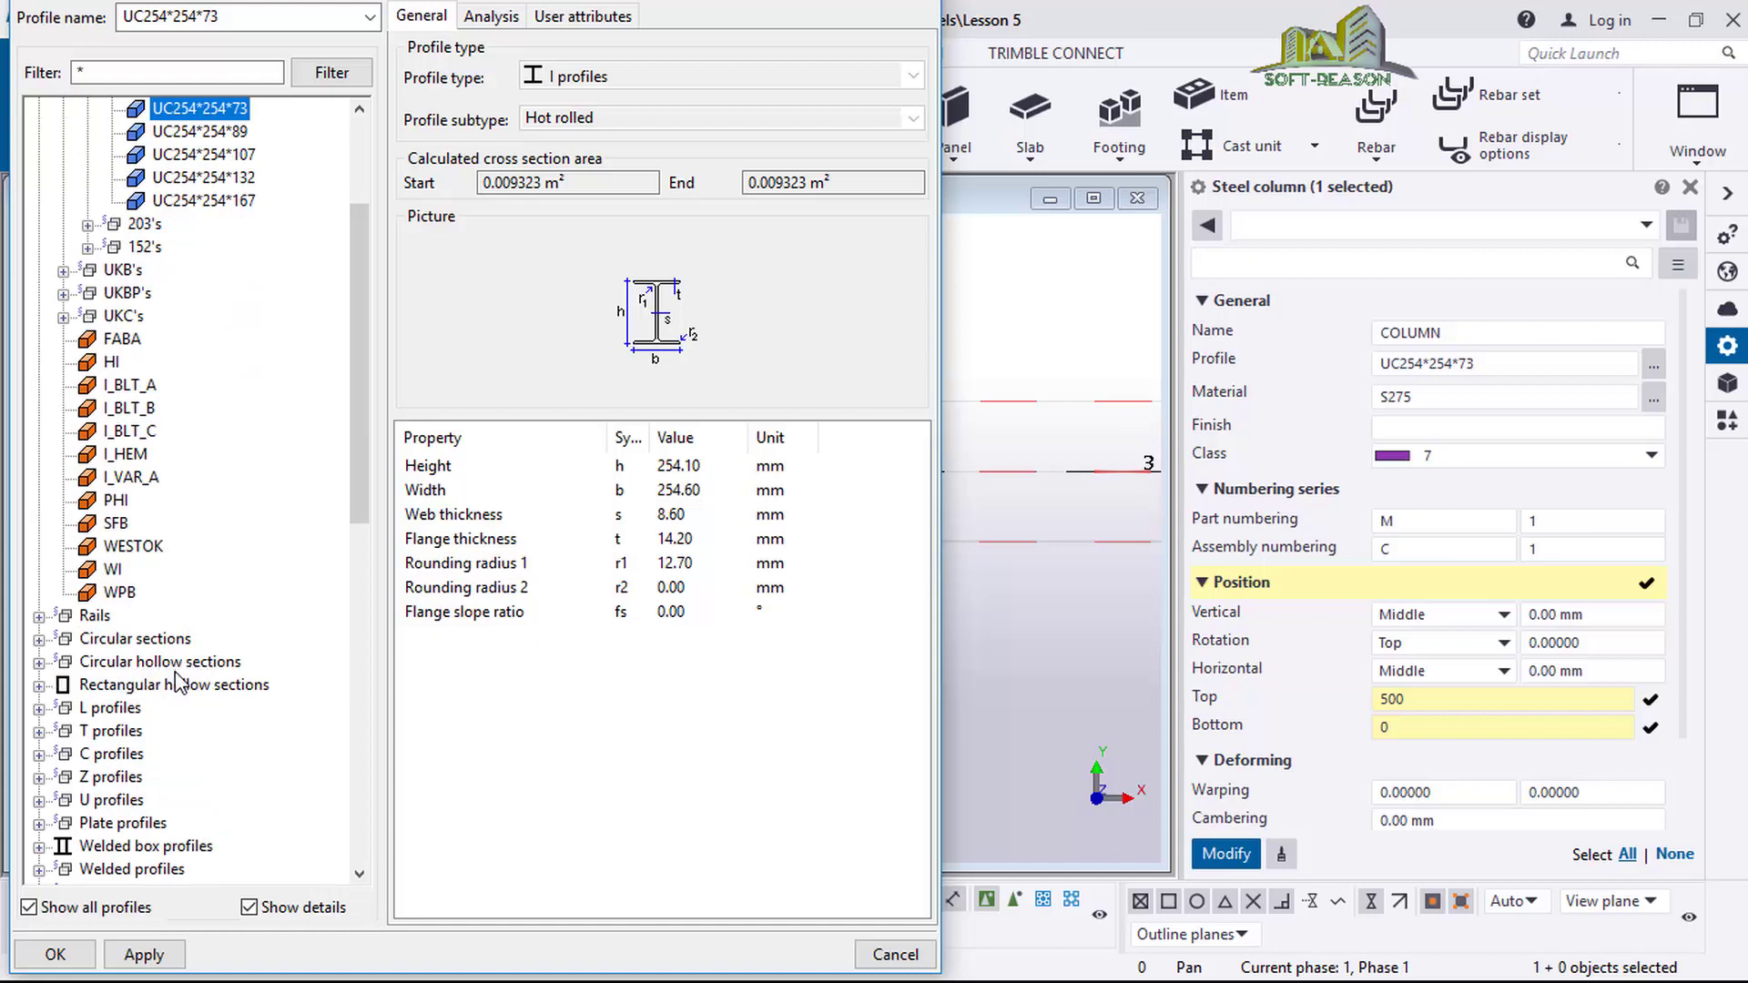
pyautogui.click(47, 663)
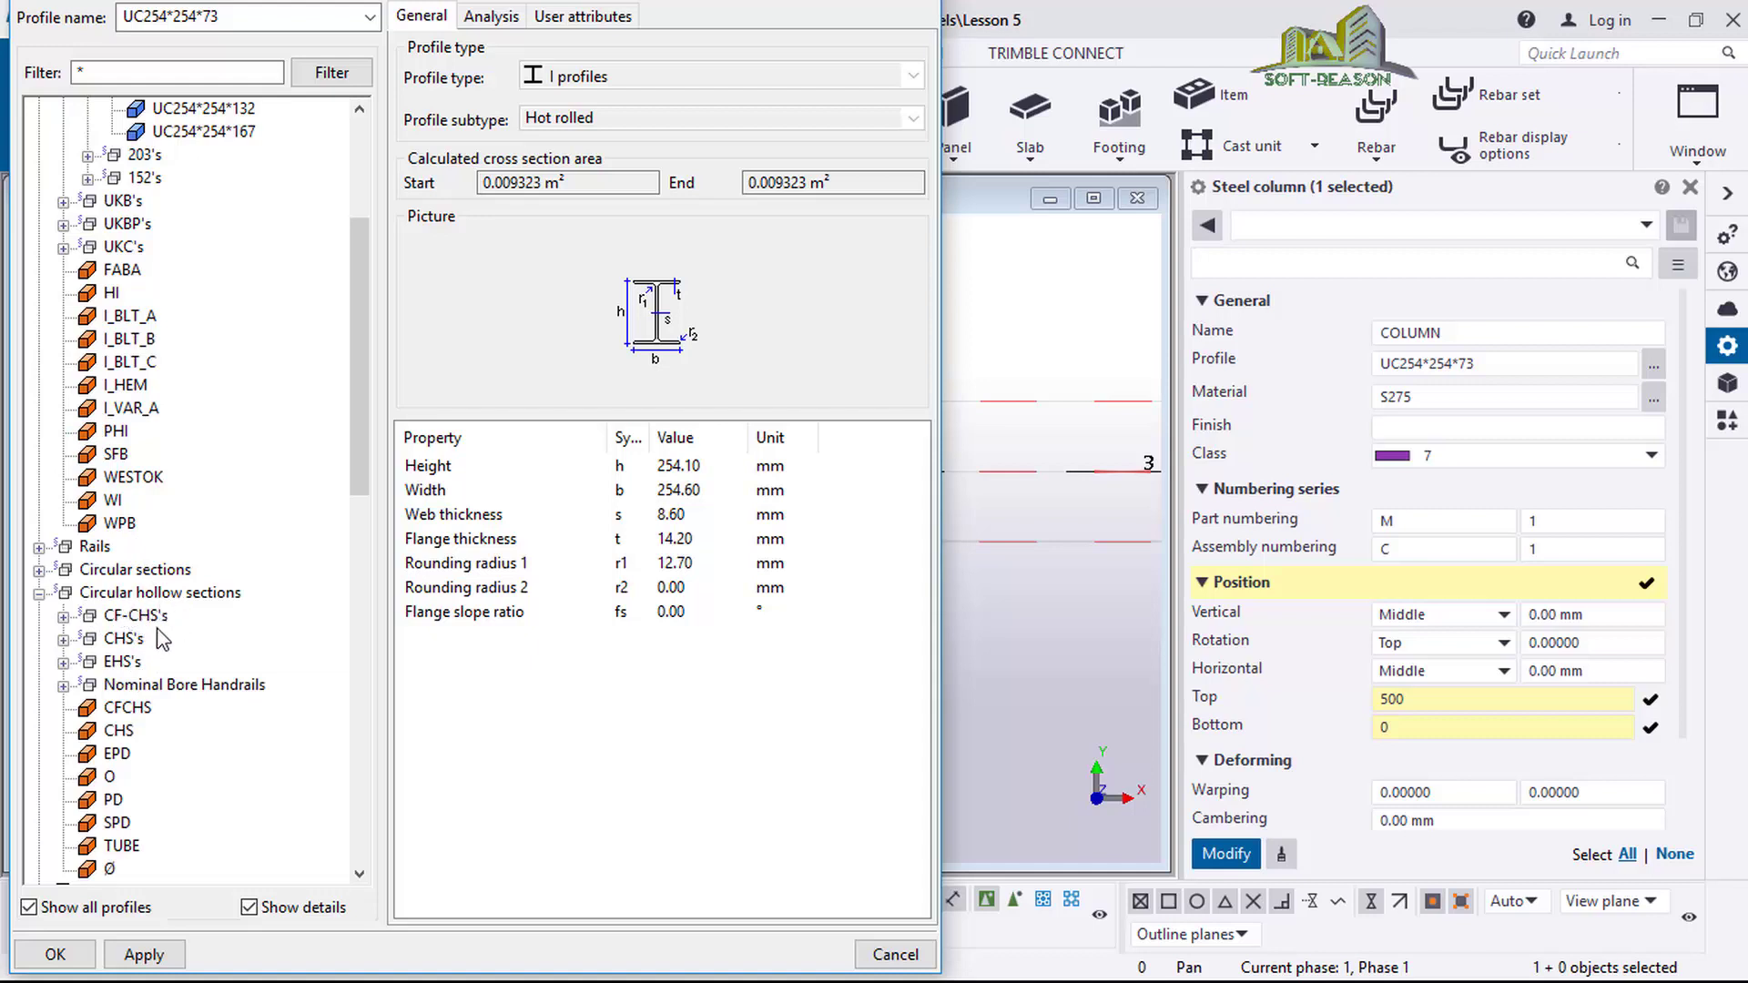
pyautogui.scroll(-2, 144, 729)
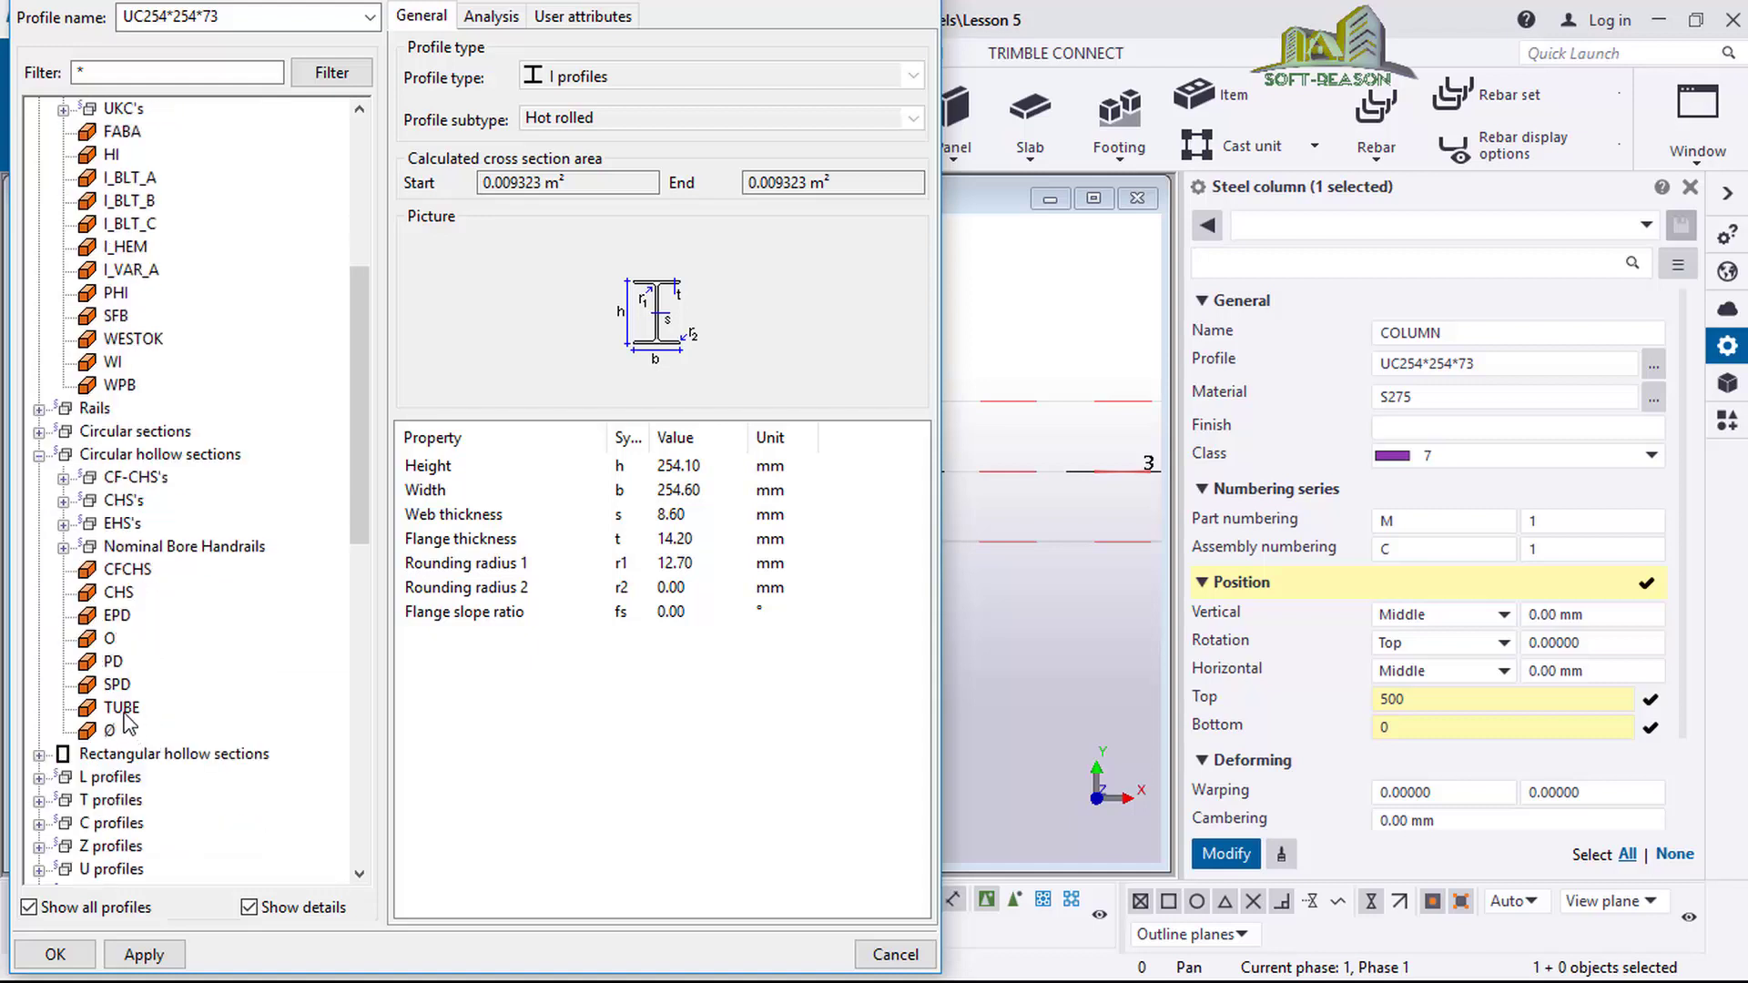
pyautogui.click(122, 707)
# Set the tube's diameter to 80 mm and plate thickness to 5 mm, and apply the profile and levels to the steel column.
pyautogui.click(701, 469)
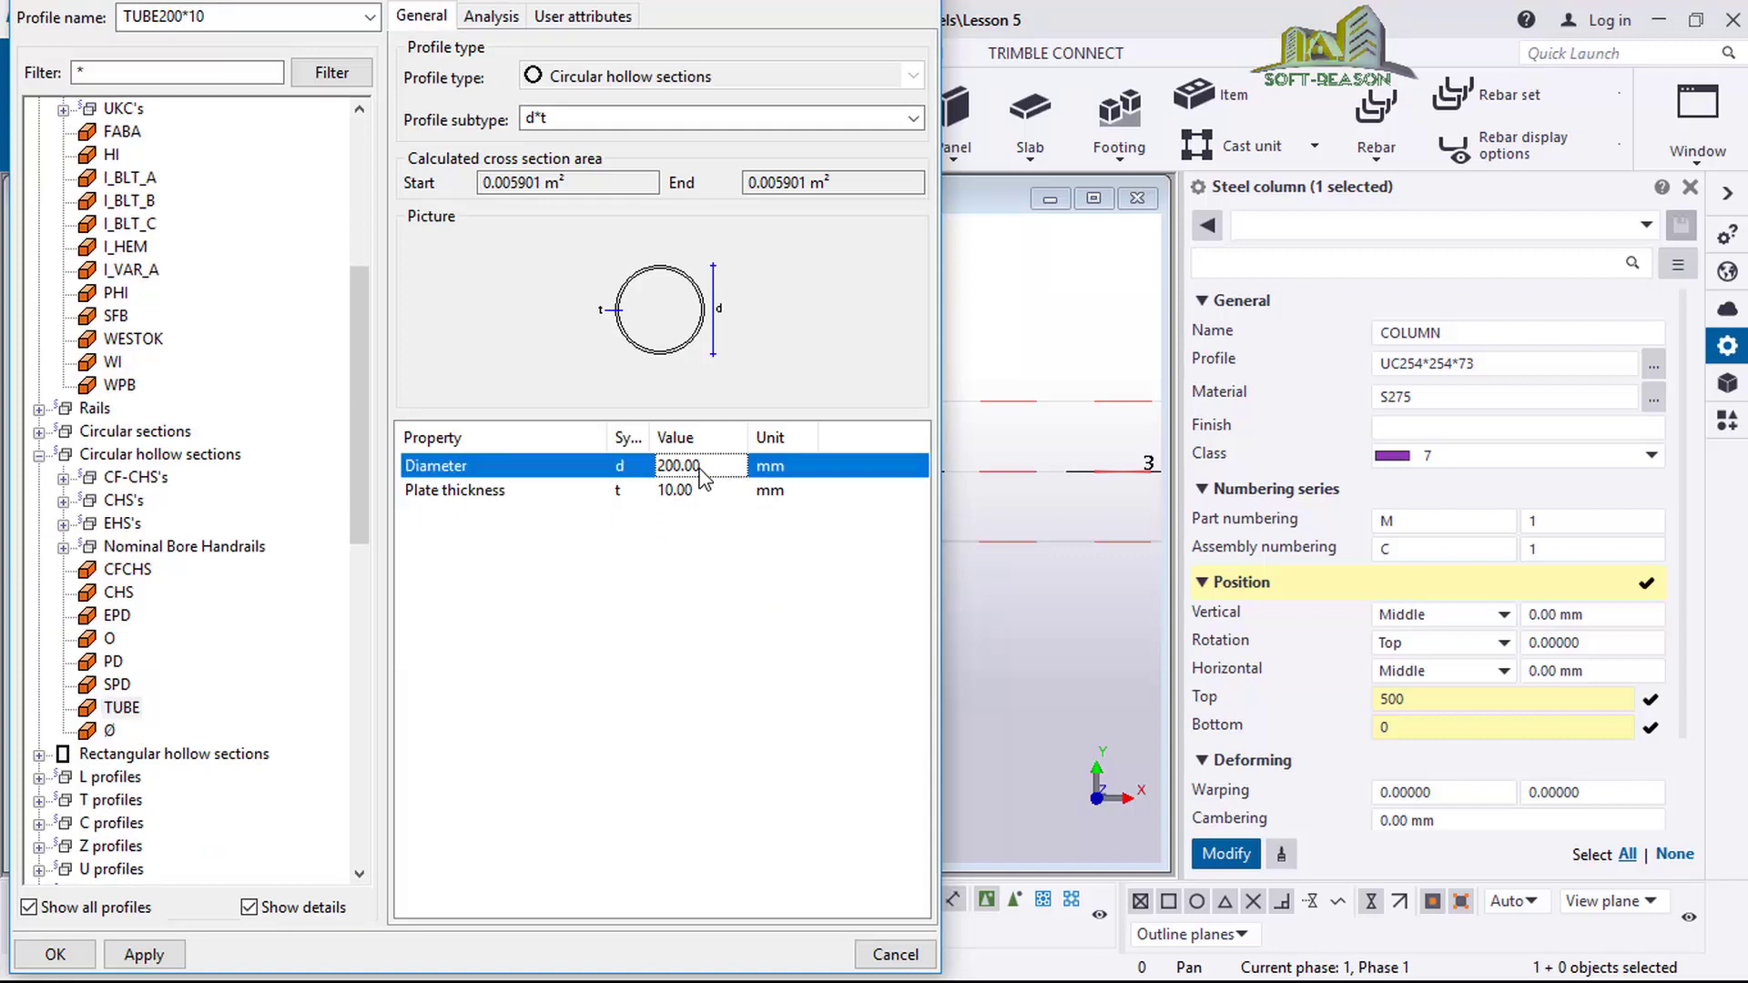
pyautogui.click(707, 469)
pyautogui.moveTo(720, 471); pyautogui.dragTo(619, 496)
pyautogui.write('80')
pyautogui.click(699, 494)
pyautogui.click(712, 494)
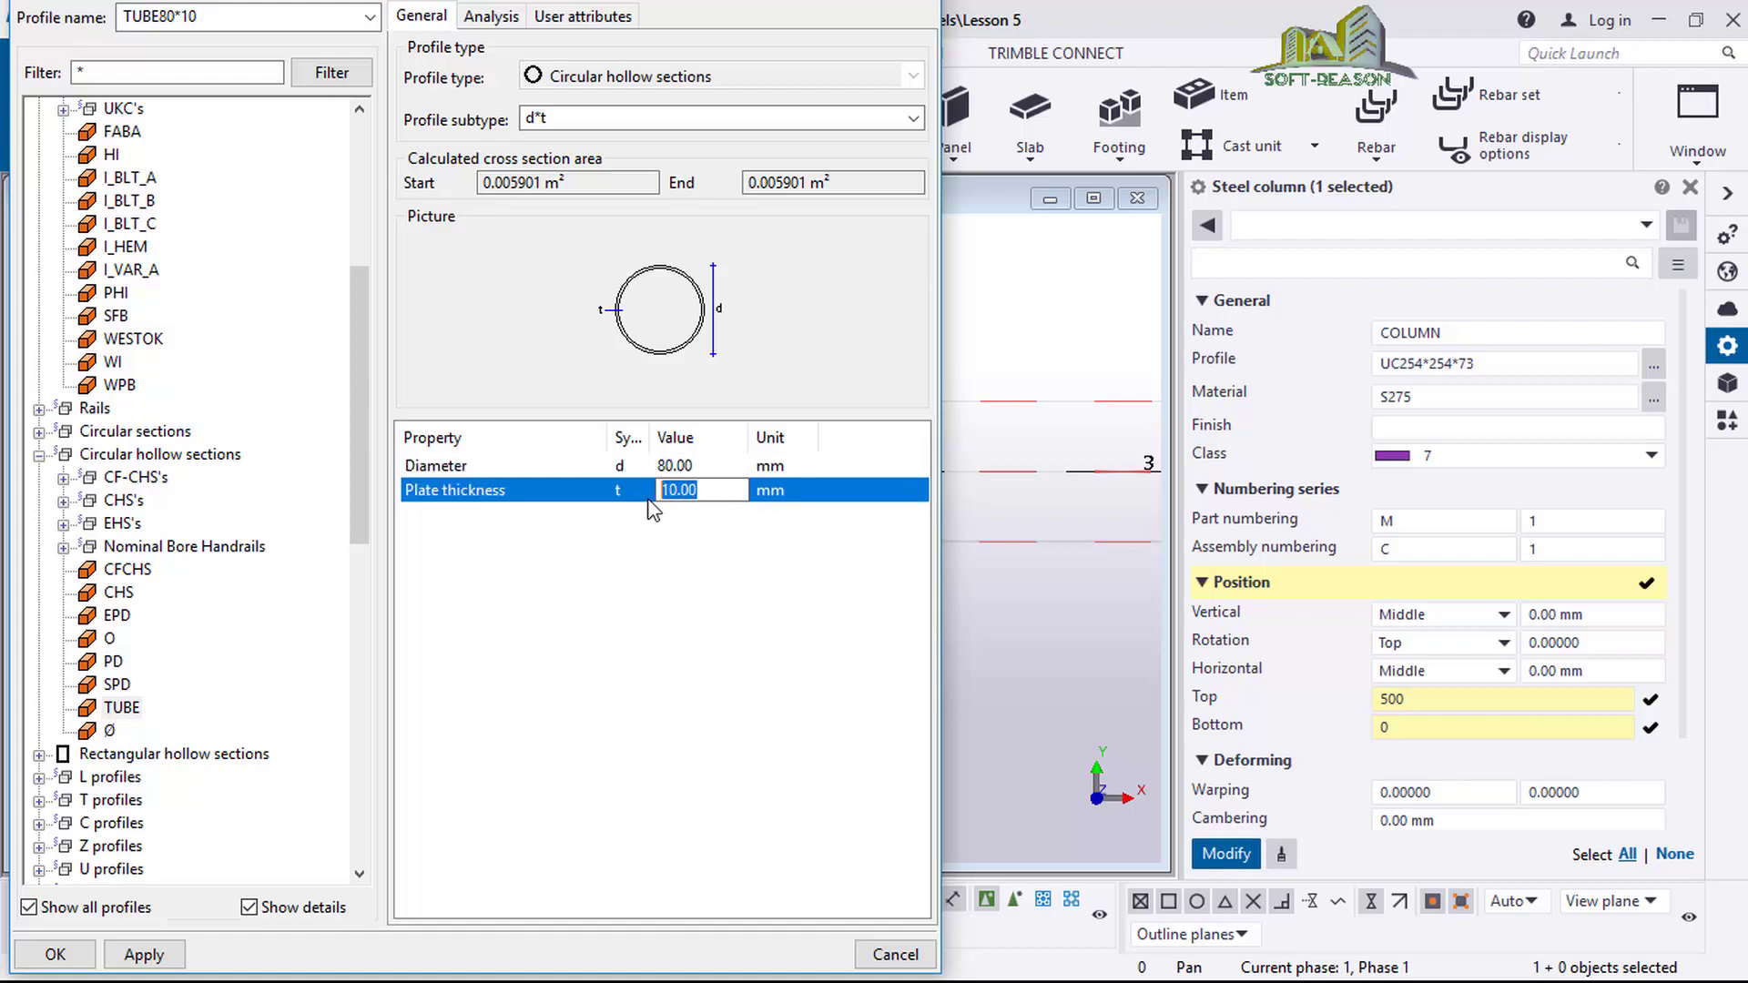
pyautogui.write('5')
pyautogui.click(144, 955)
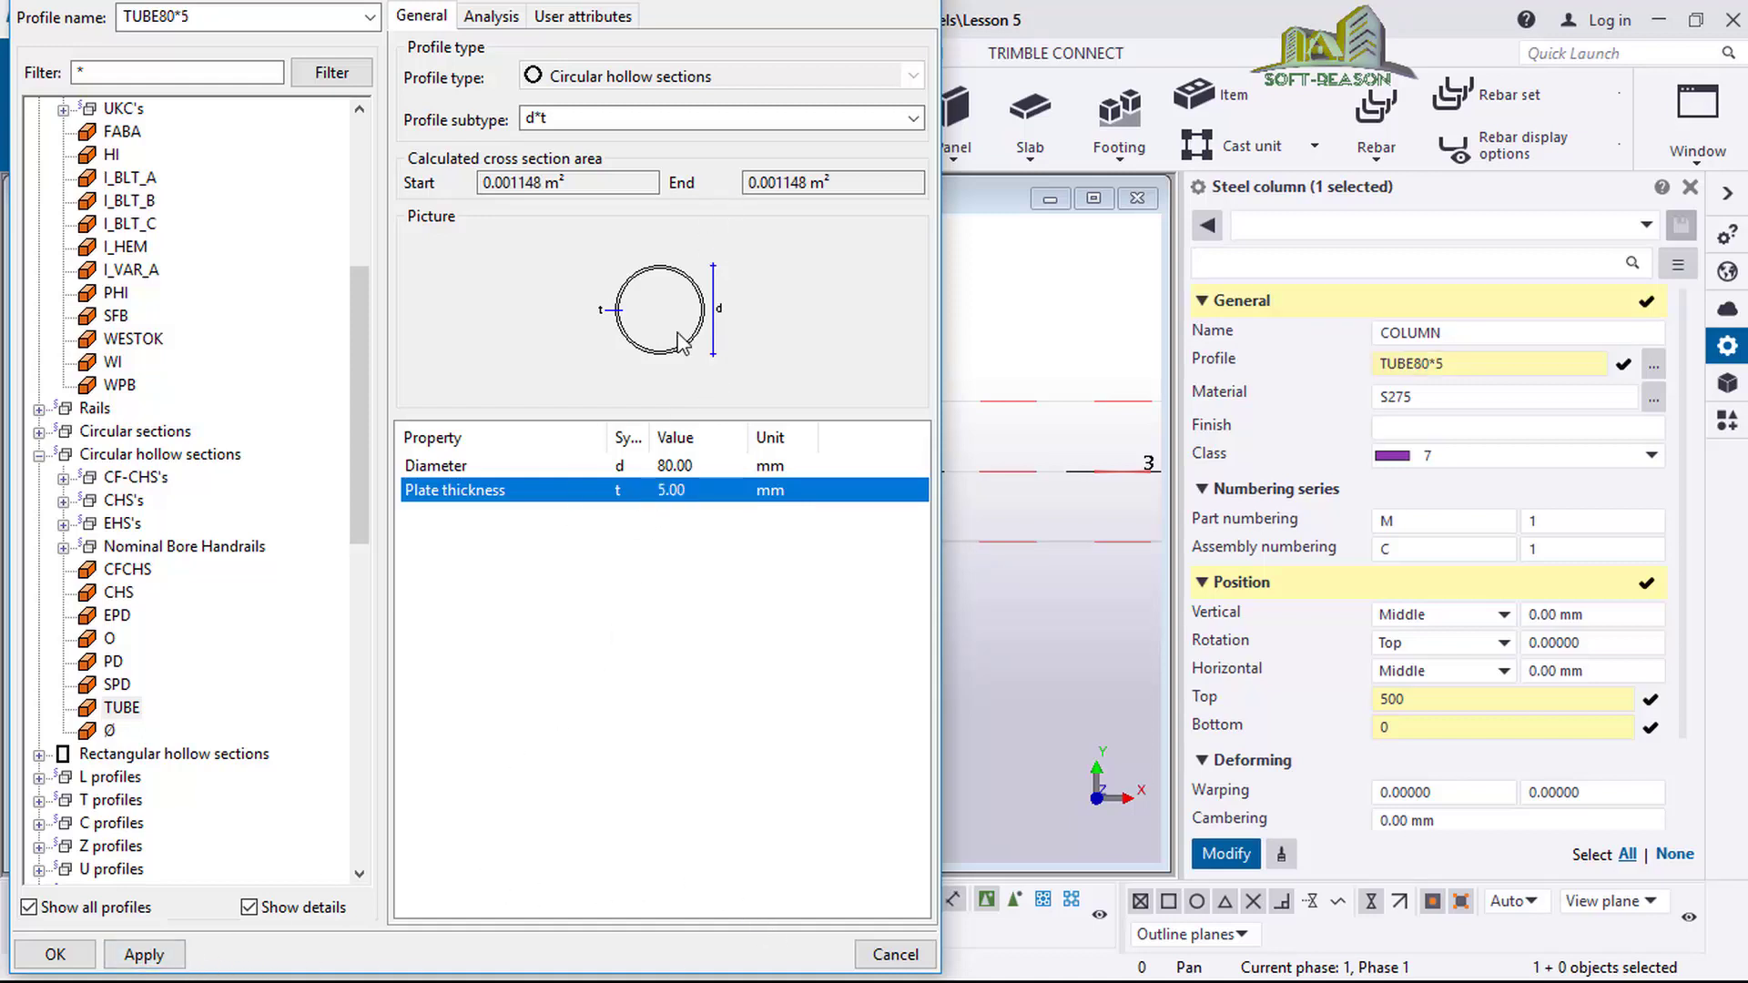
pyautogui.click(45, 965)
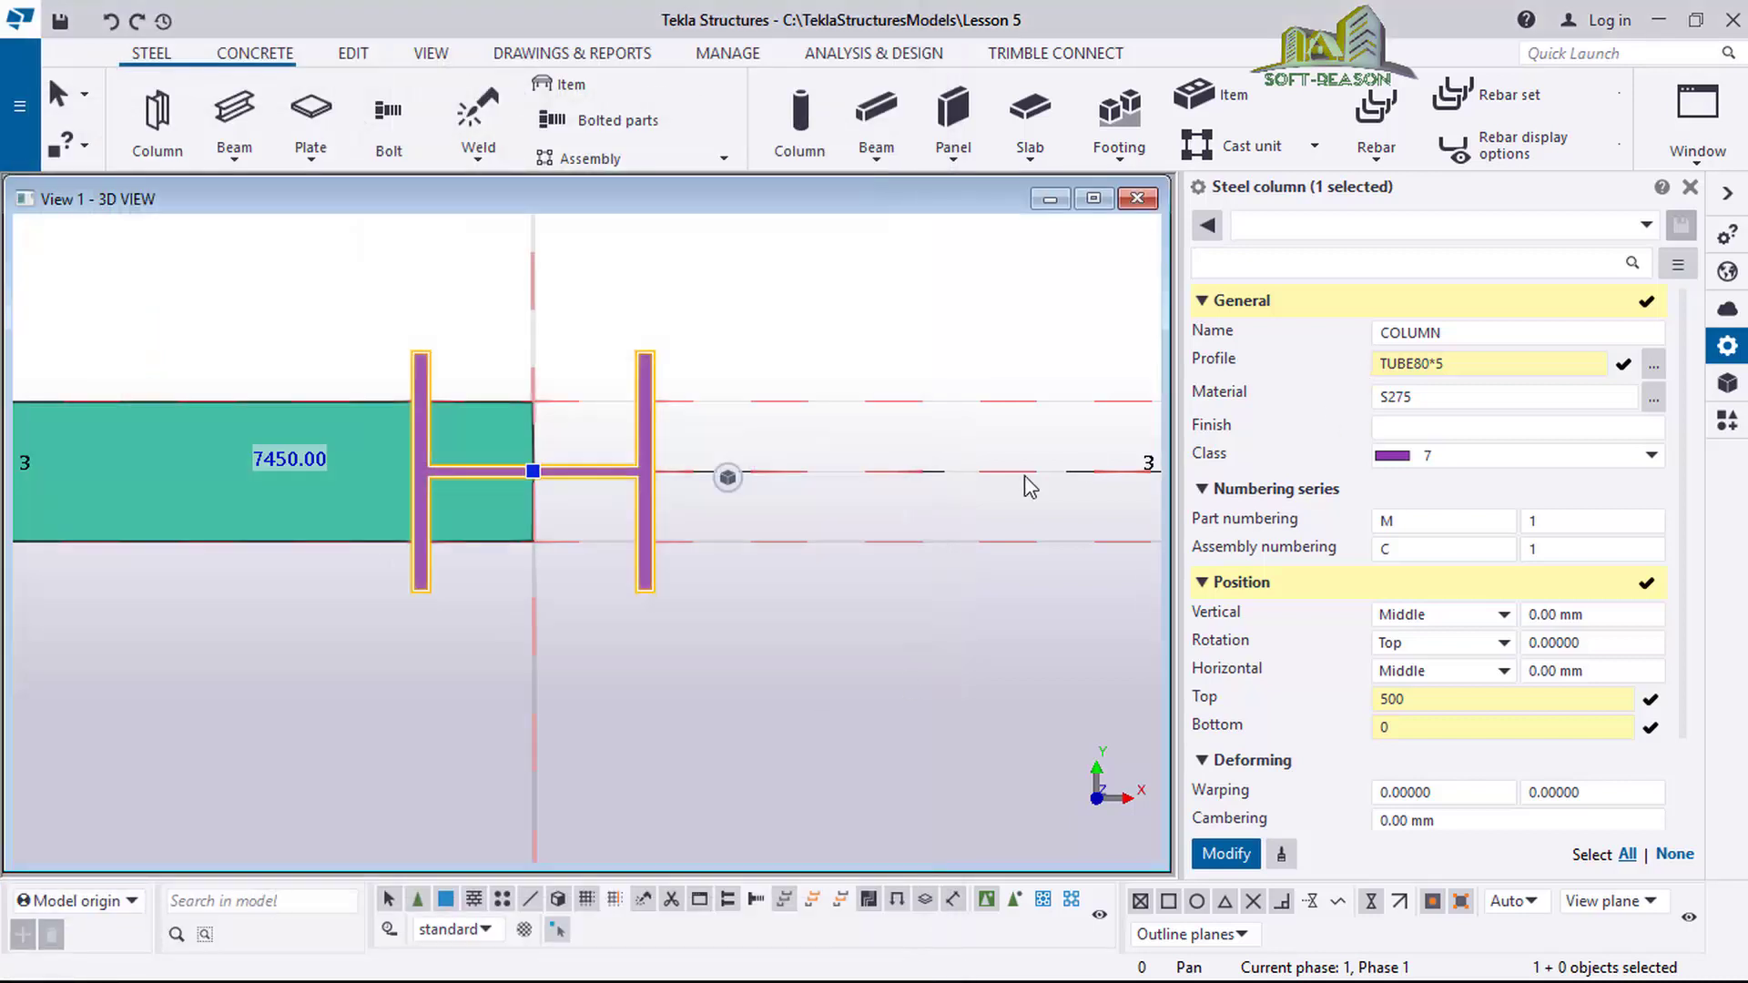
pyautogui.click(1226, 853)
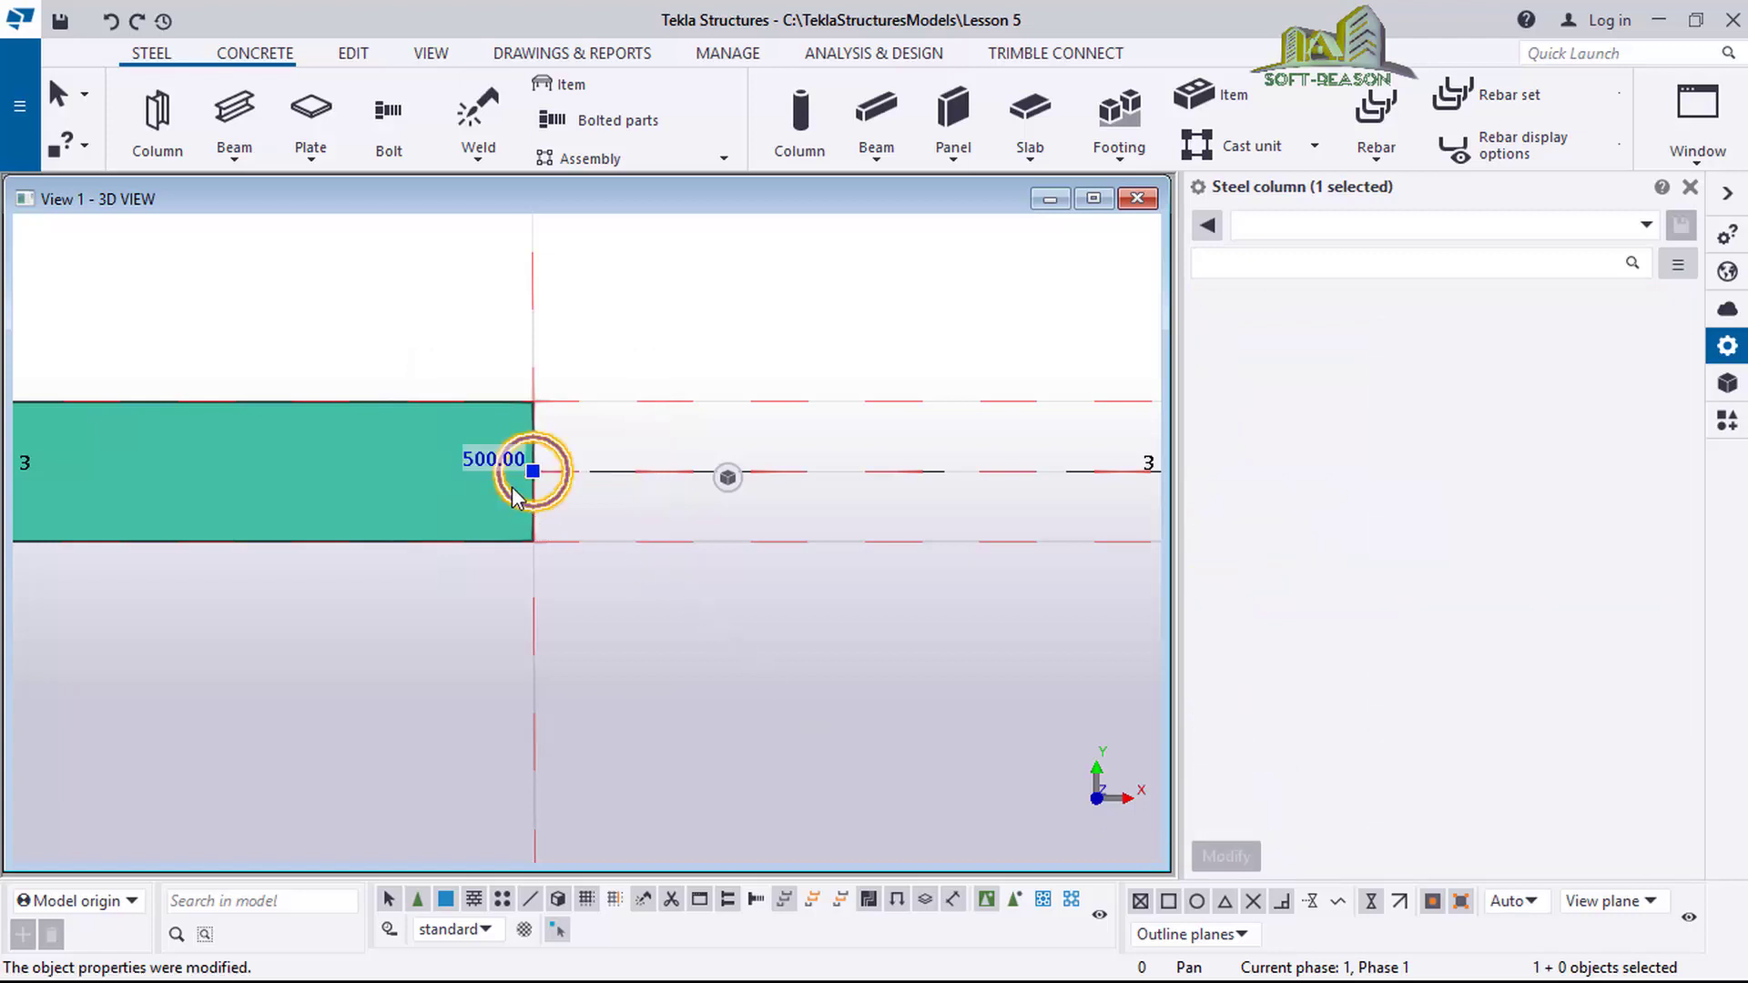
# Examine in plan and in 3D how the tubular post meets the outer end of the slab step.
pyautogui.scroll(2, 512, 486)
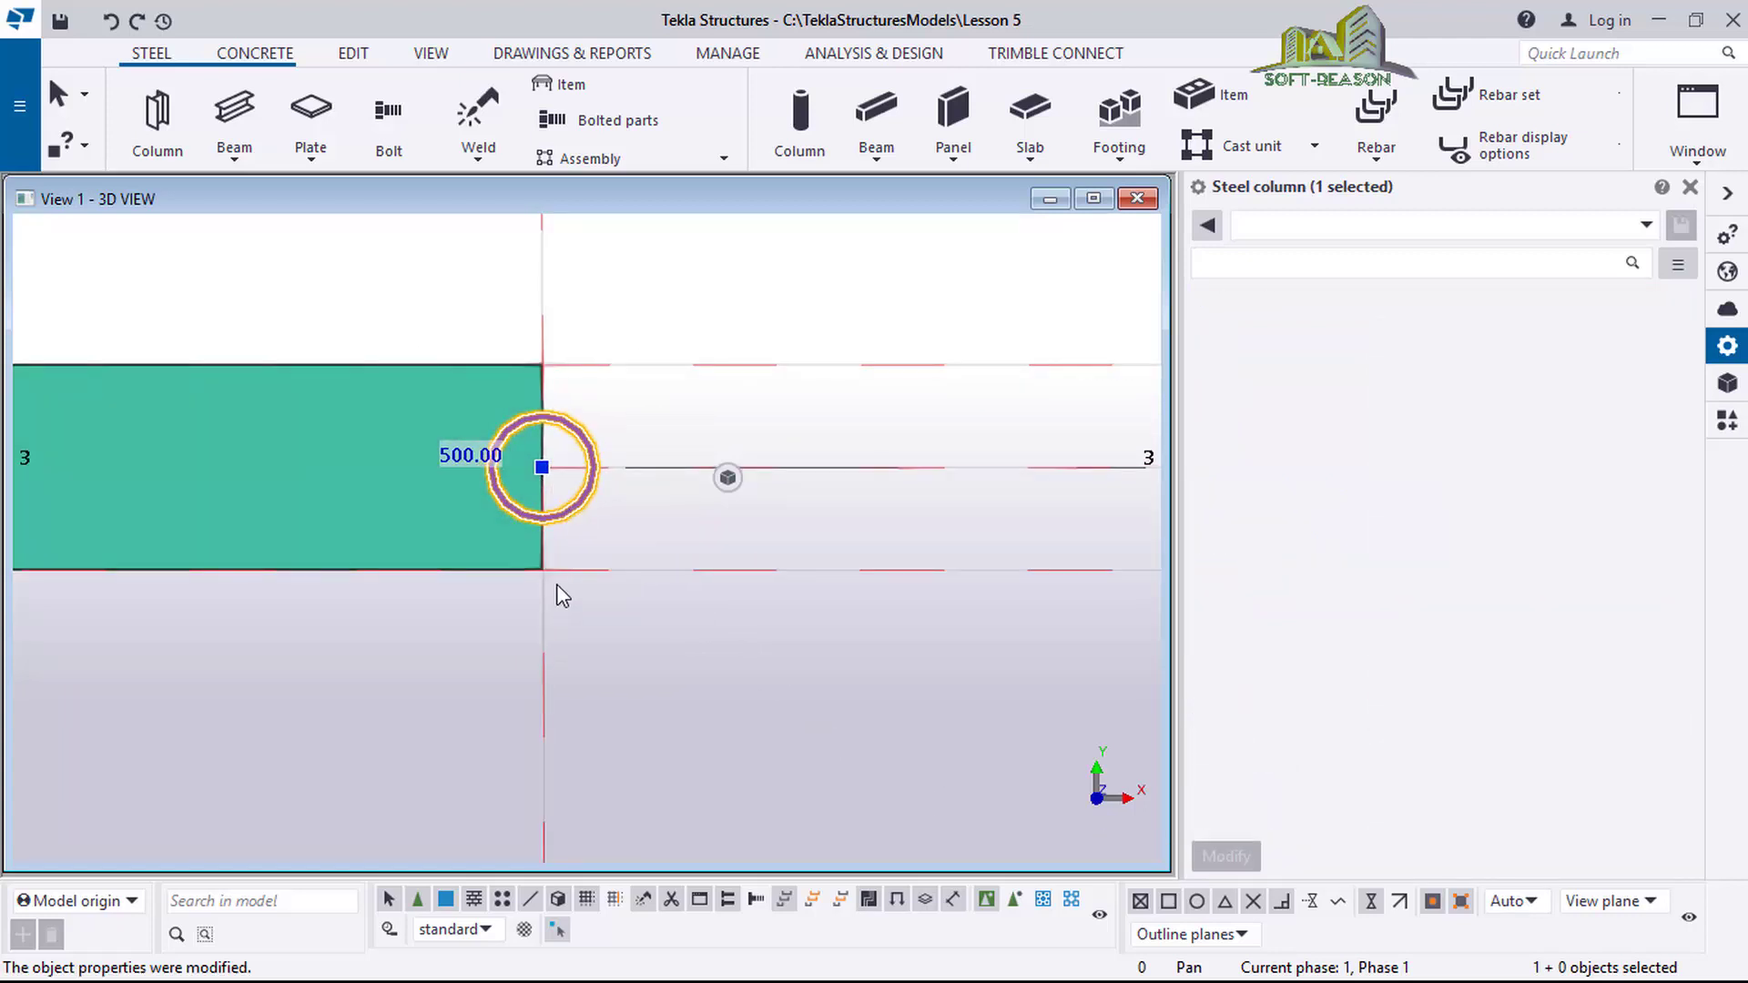
pyautogui.scroll(-2, 570, 592)
pyautogui.scroll(-1, 603, 579)
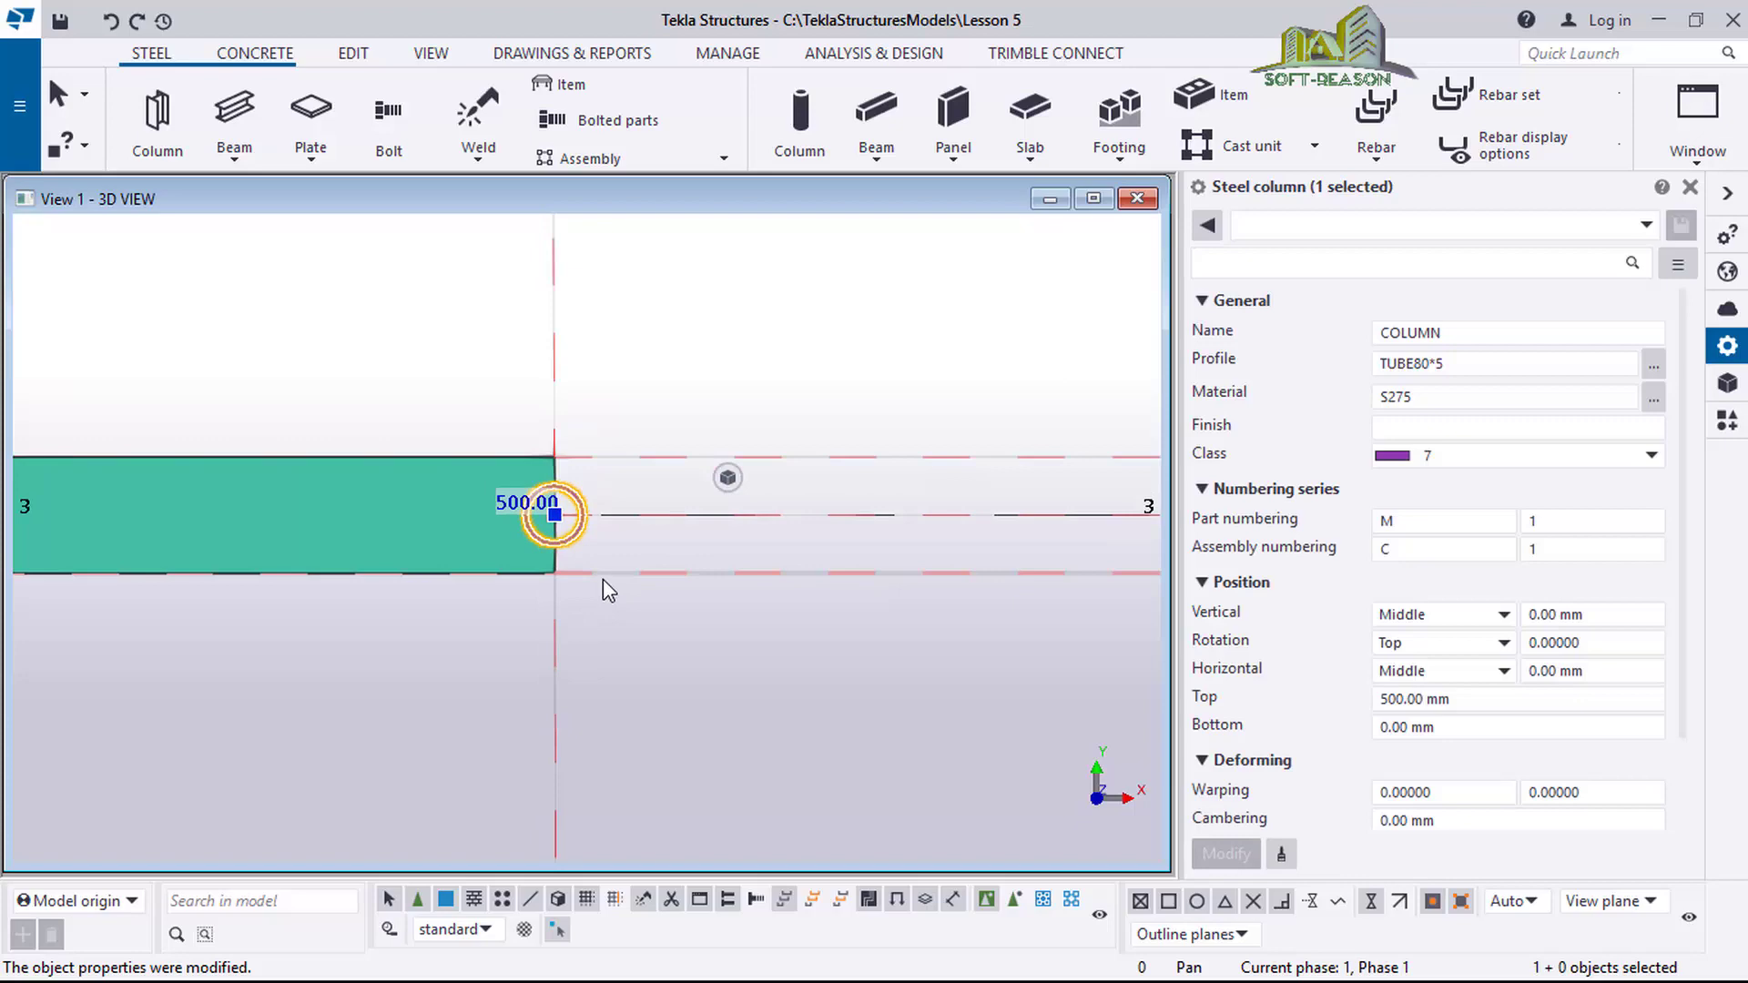
pyautogui.scroll(-5, 602, 579)
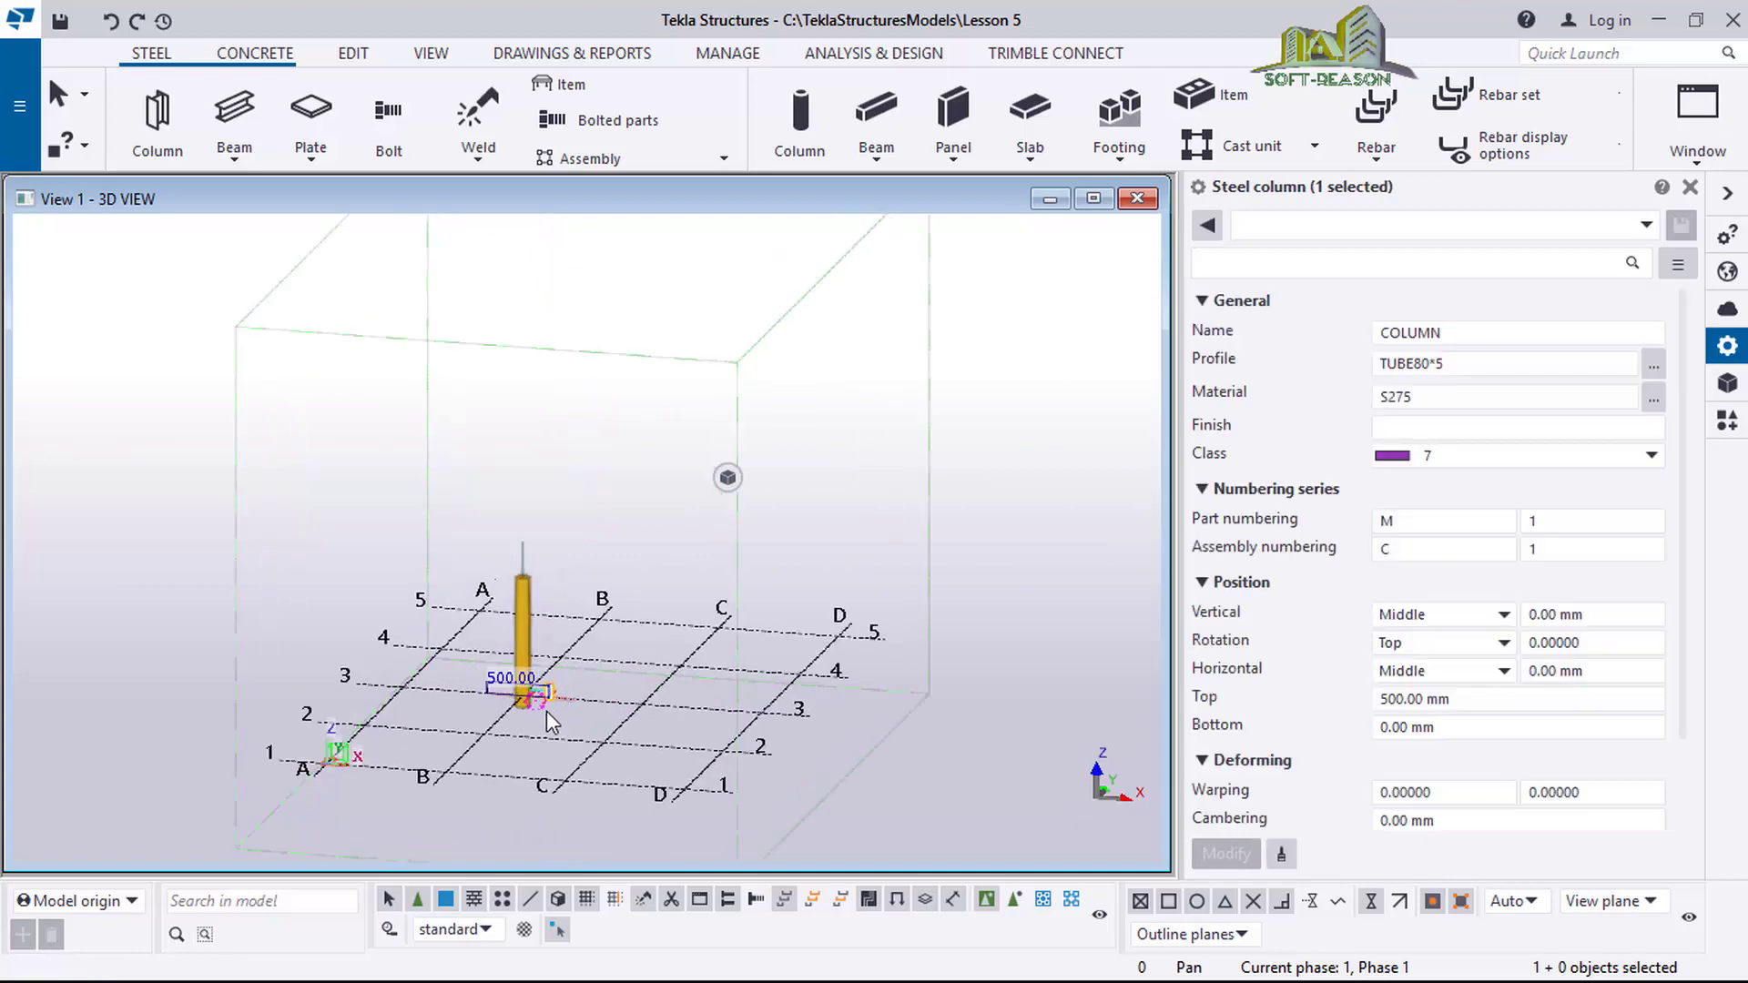
pyautogui.scroll(6, 551, 721)
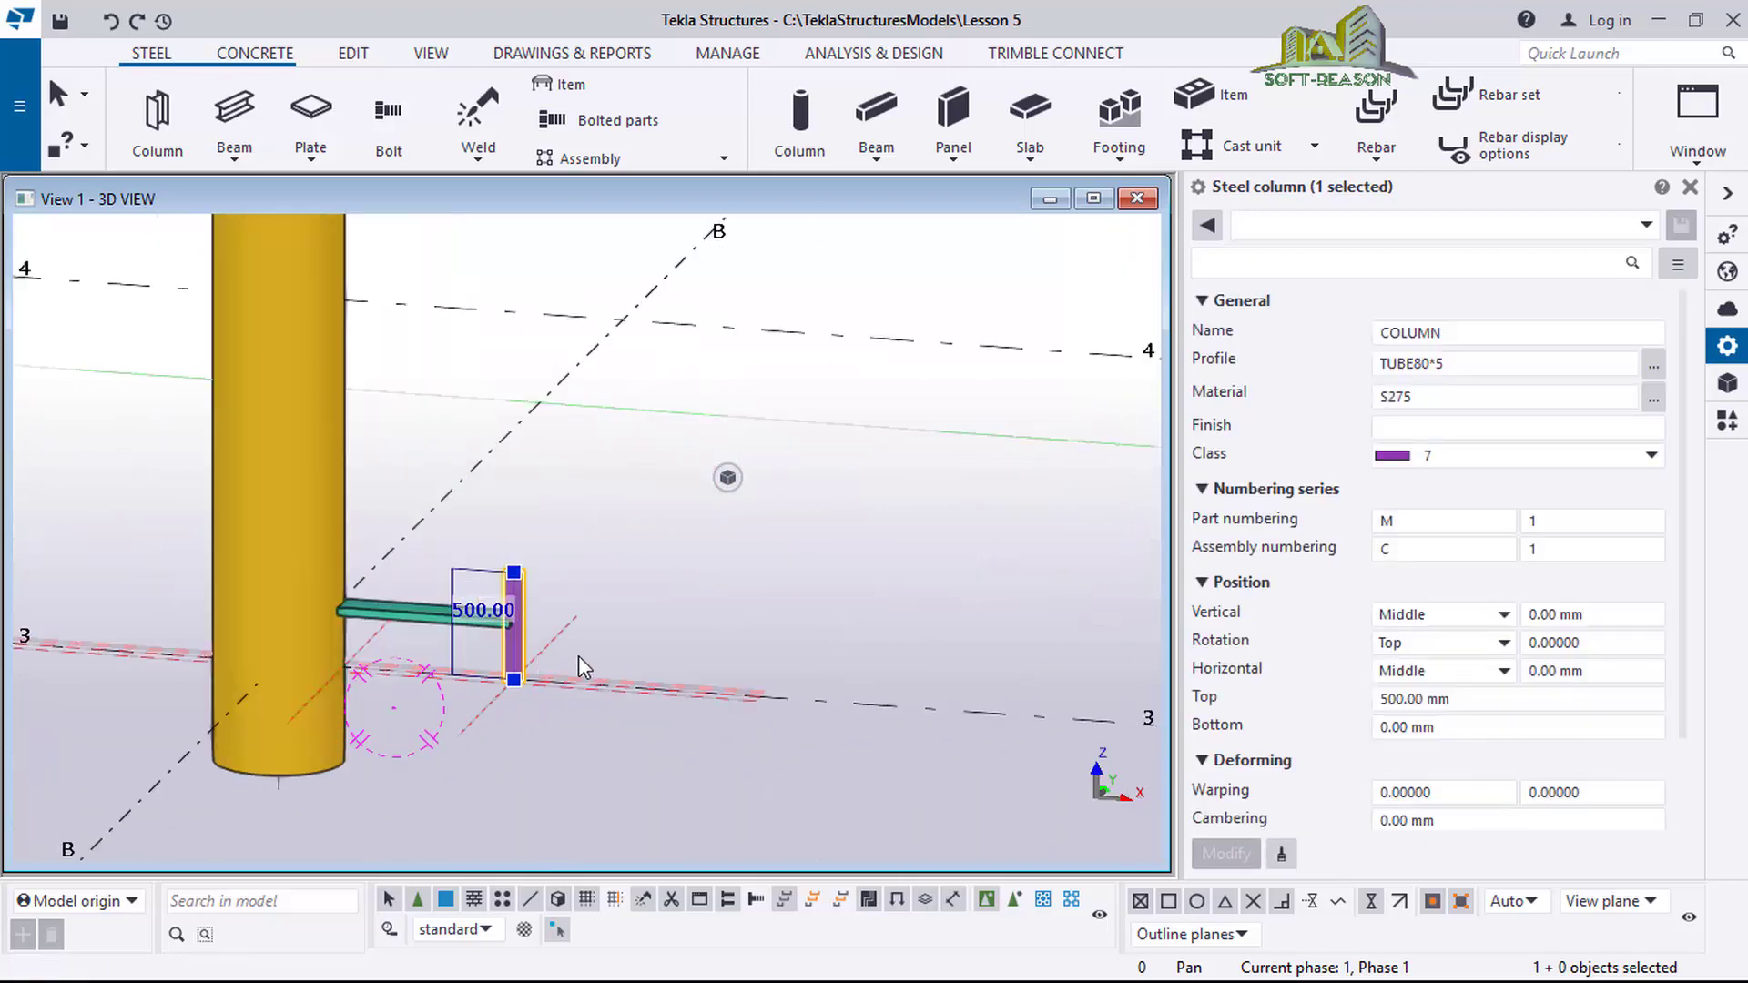
pyautogui.scroll(5, 583, 667)
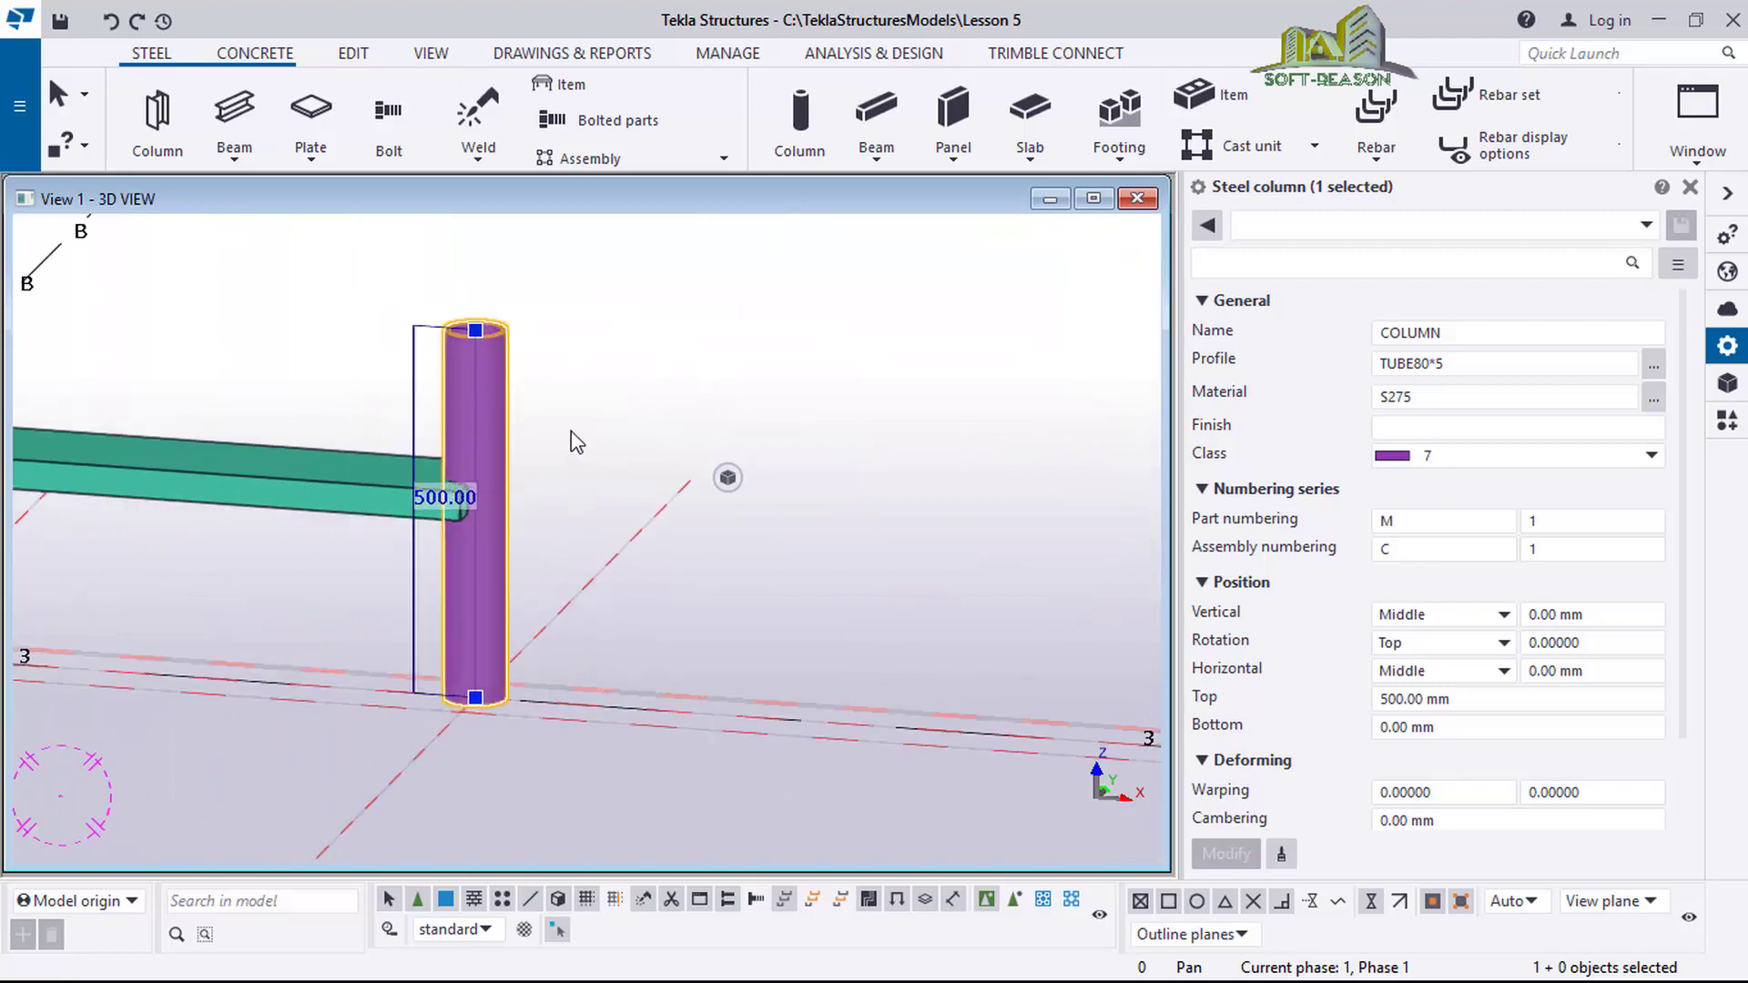
pyautogui.scroll(-8, 763, 499)
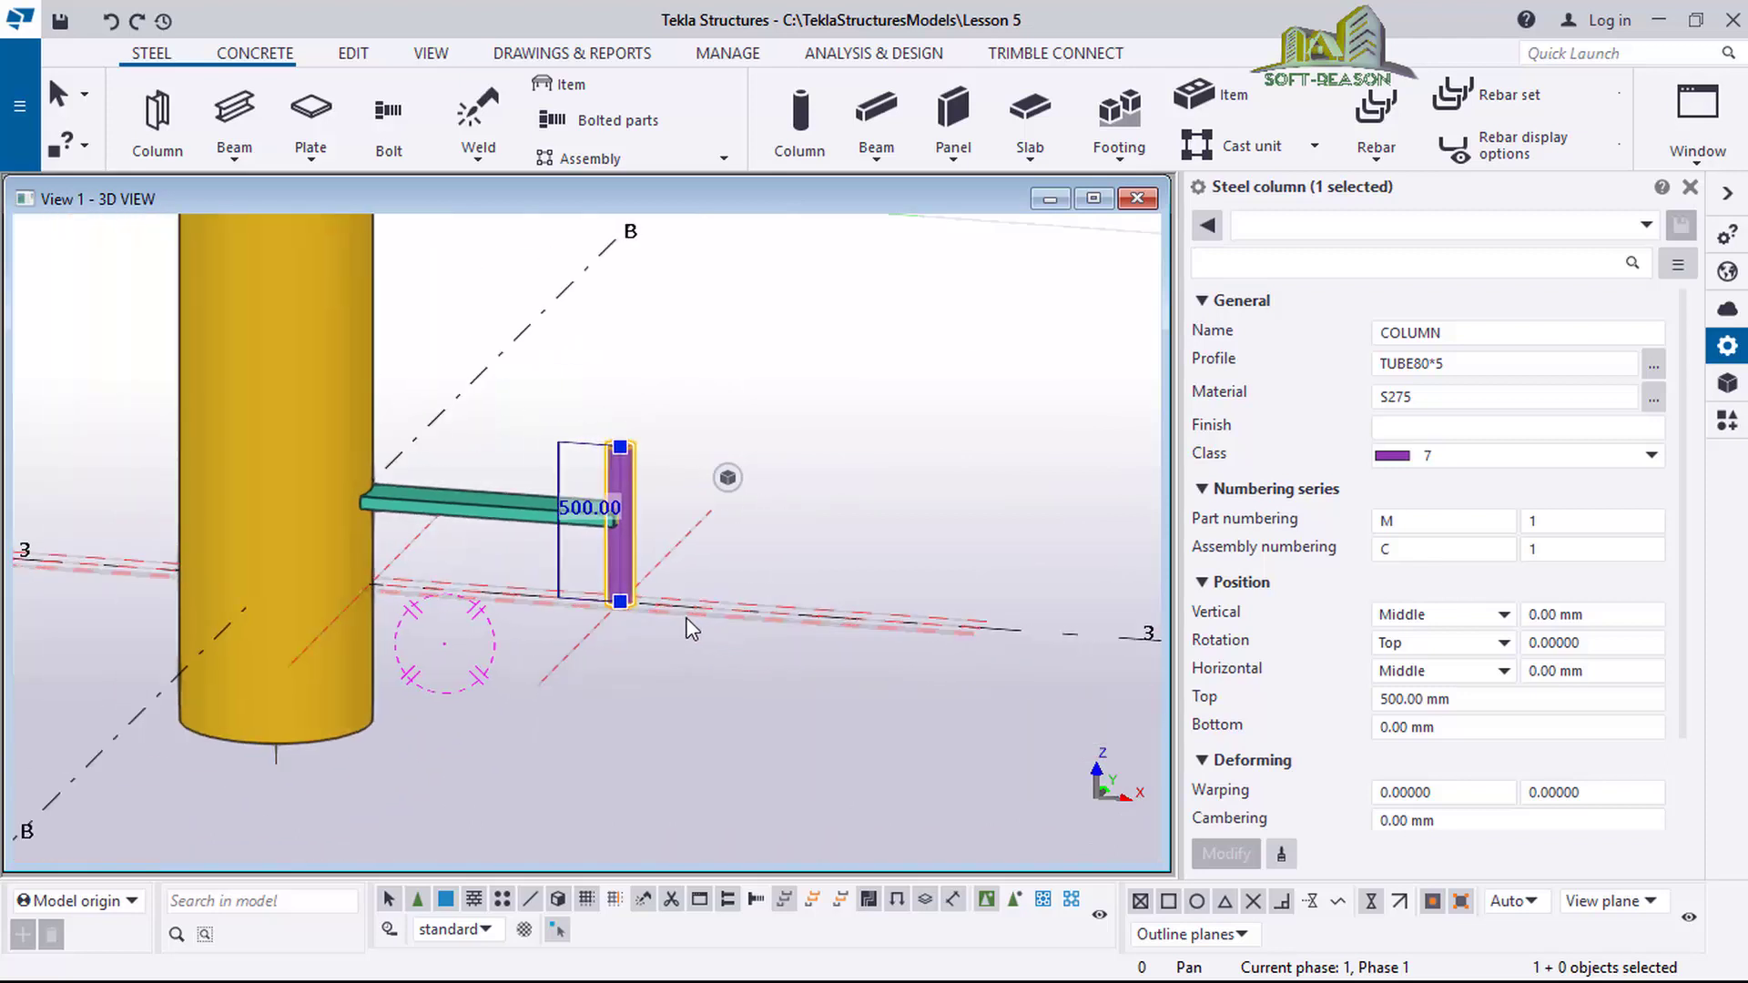
pyautogui.scroll(3, 673, 610)
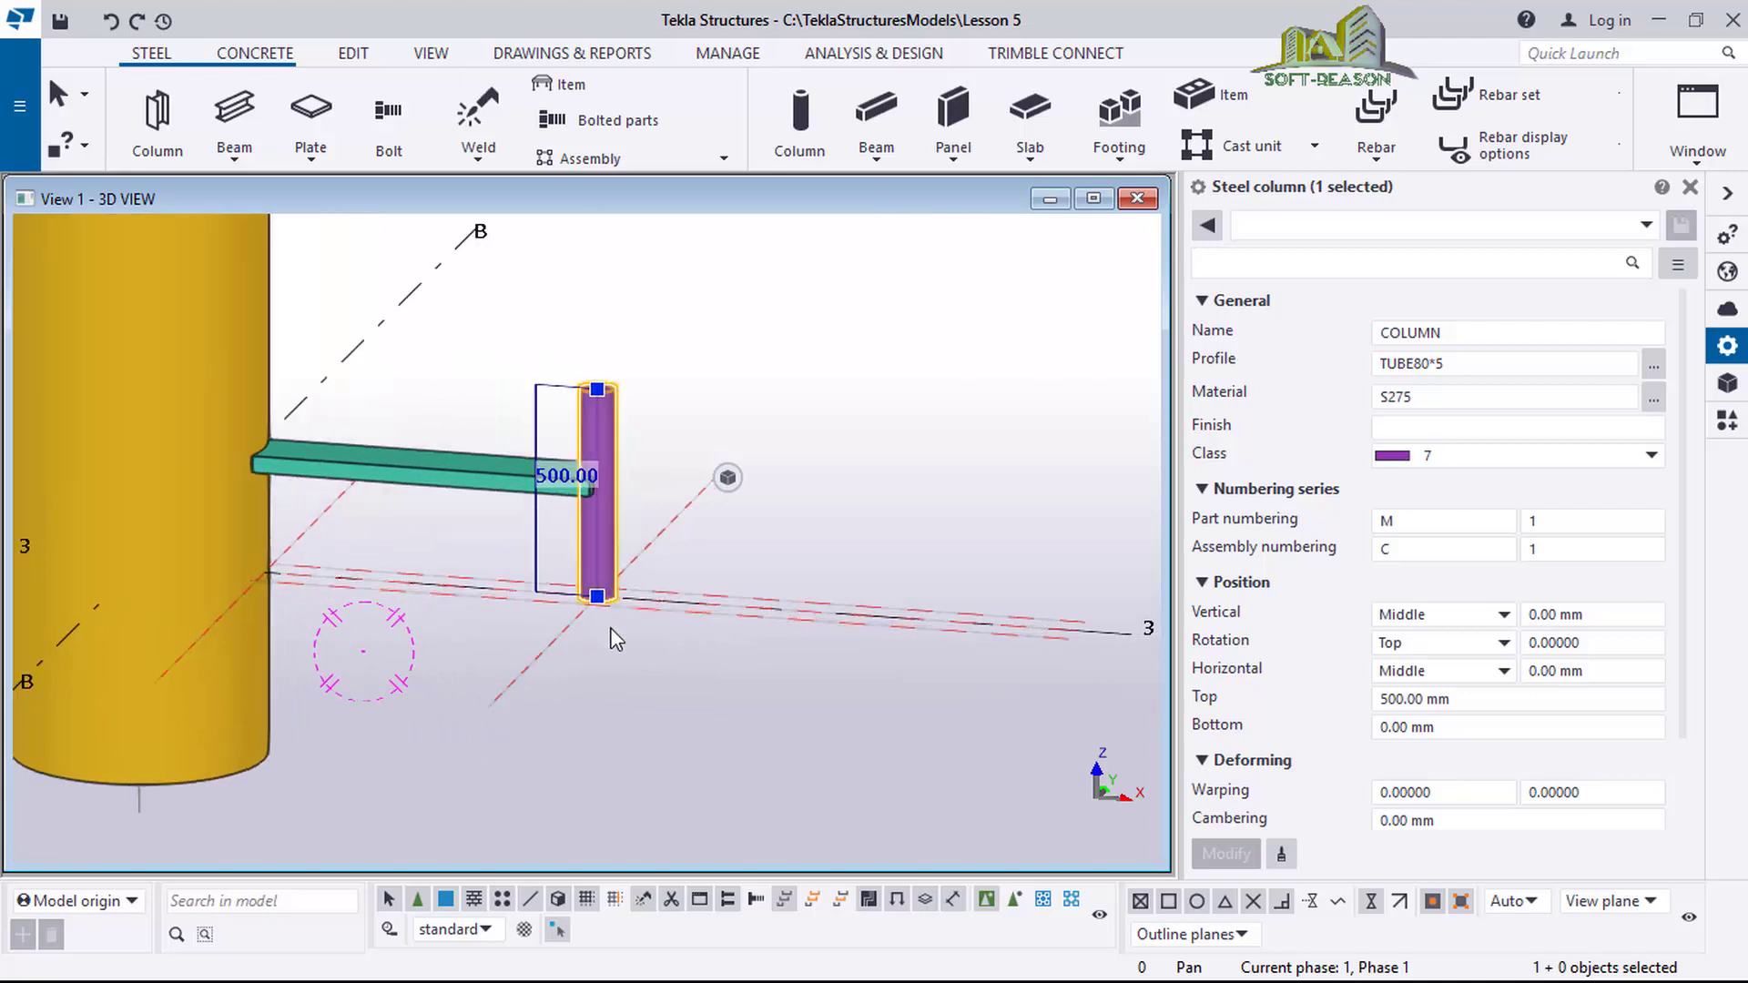
pyautogui.keyDown('ctrl'); pyautogui.moveTo(616, 640); pyautogui.dragTo(508, 586, button='middle'); pyautogui.keyUp('ctrl')
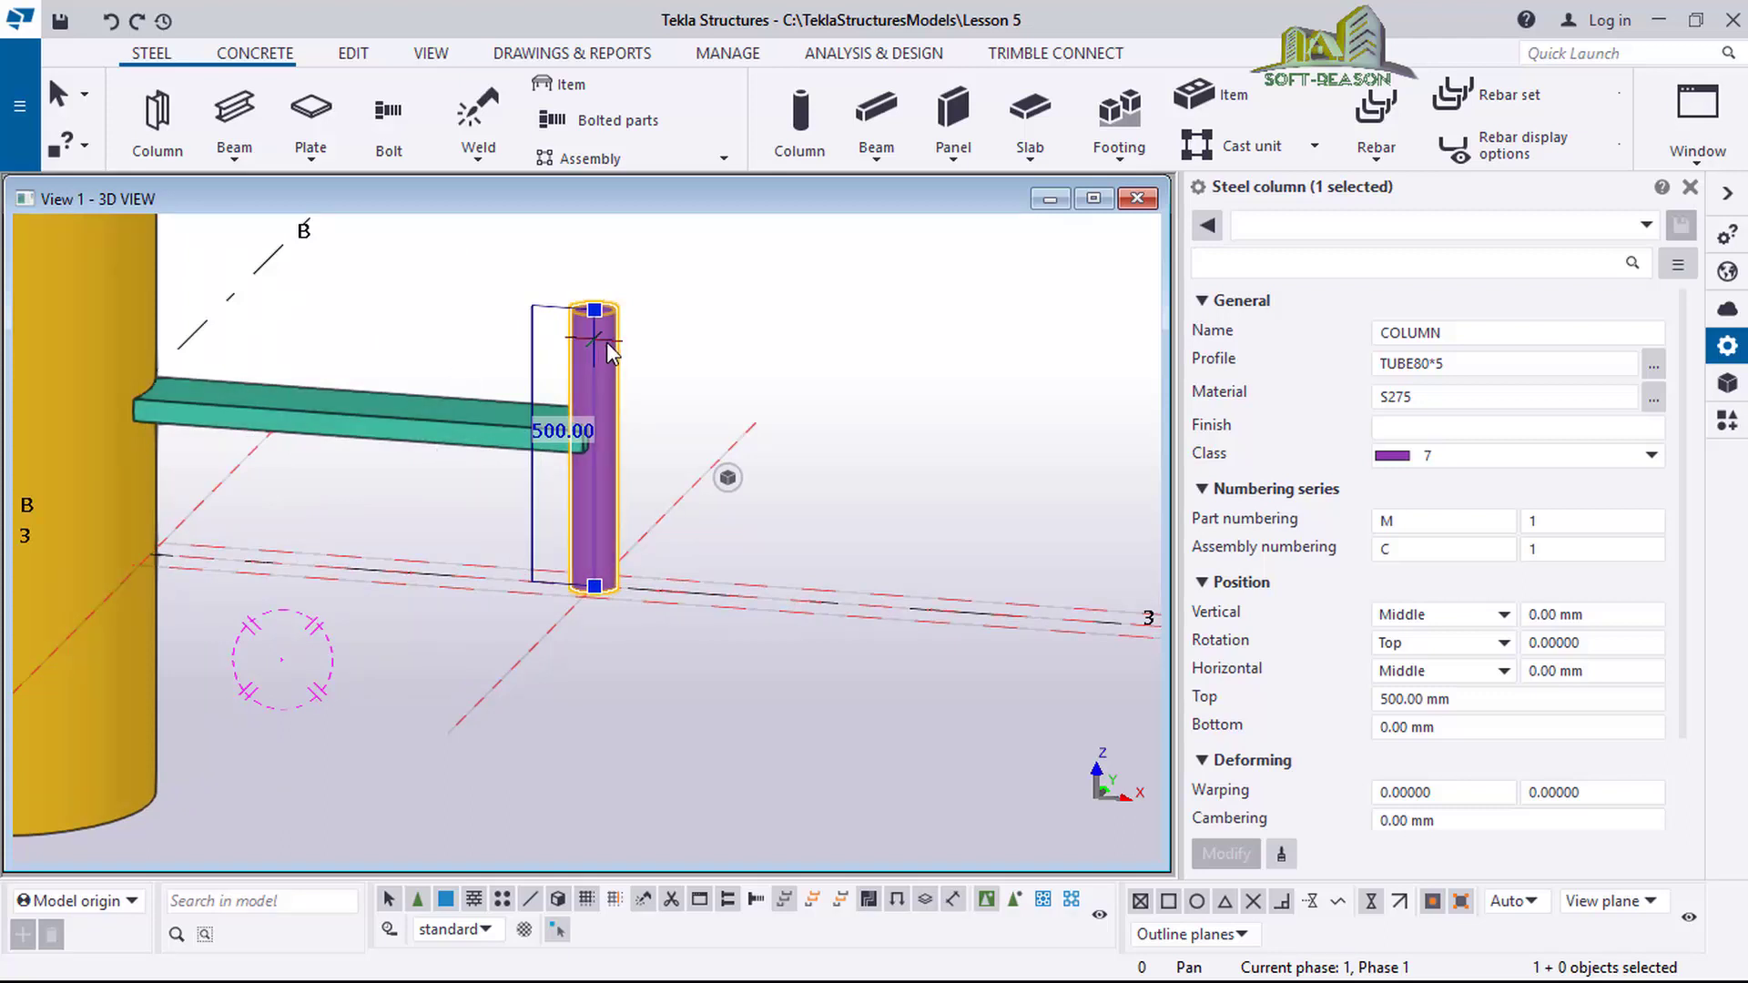
pyautogui.scroll(3, 602, 397)
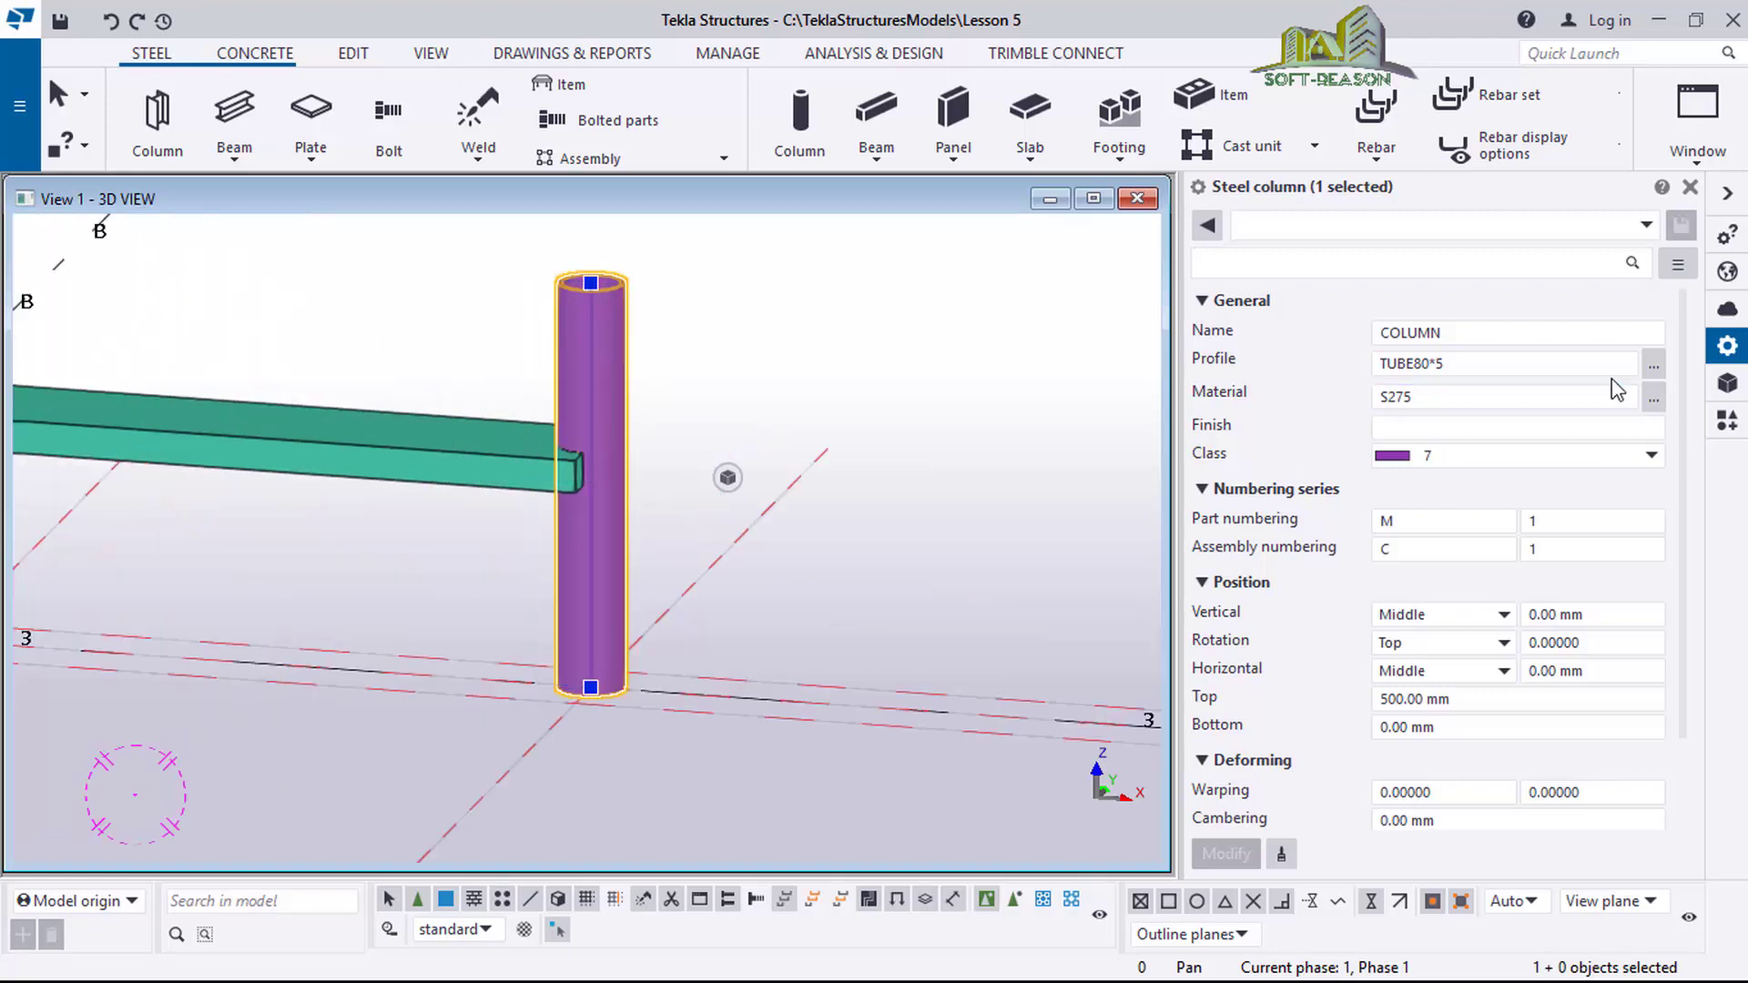
# Set the tubular post's diameter to 40 mm, apply the change and deselect the post.
pyautogui.click(1653, 365)
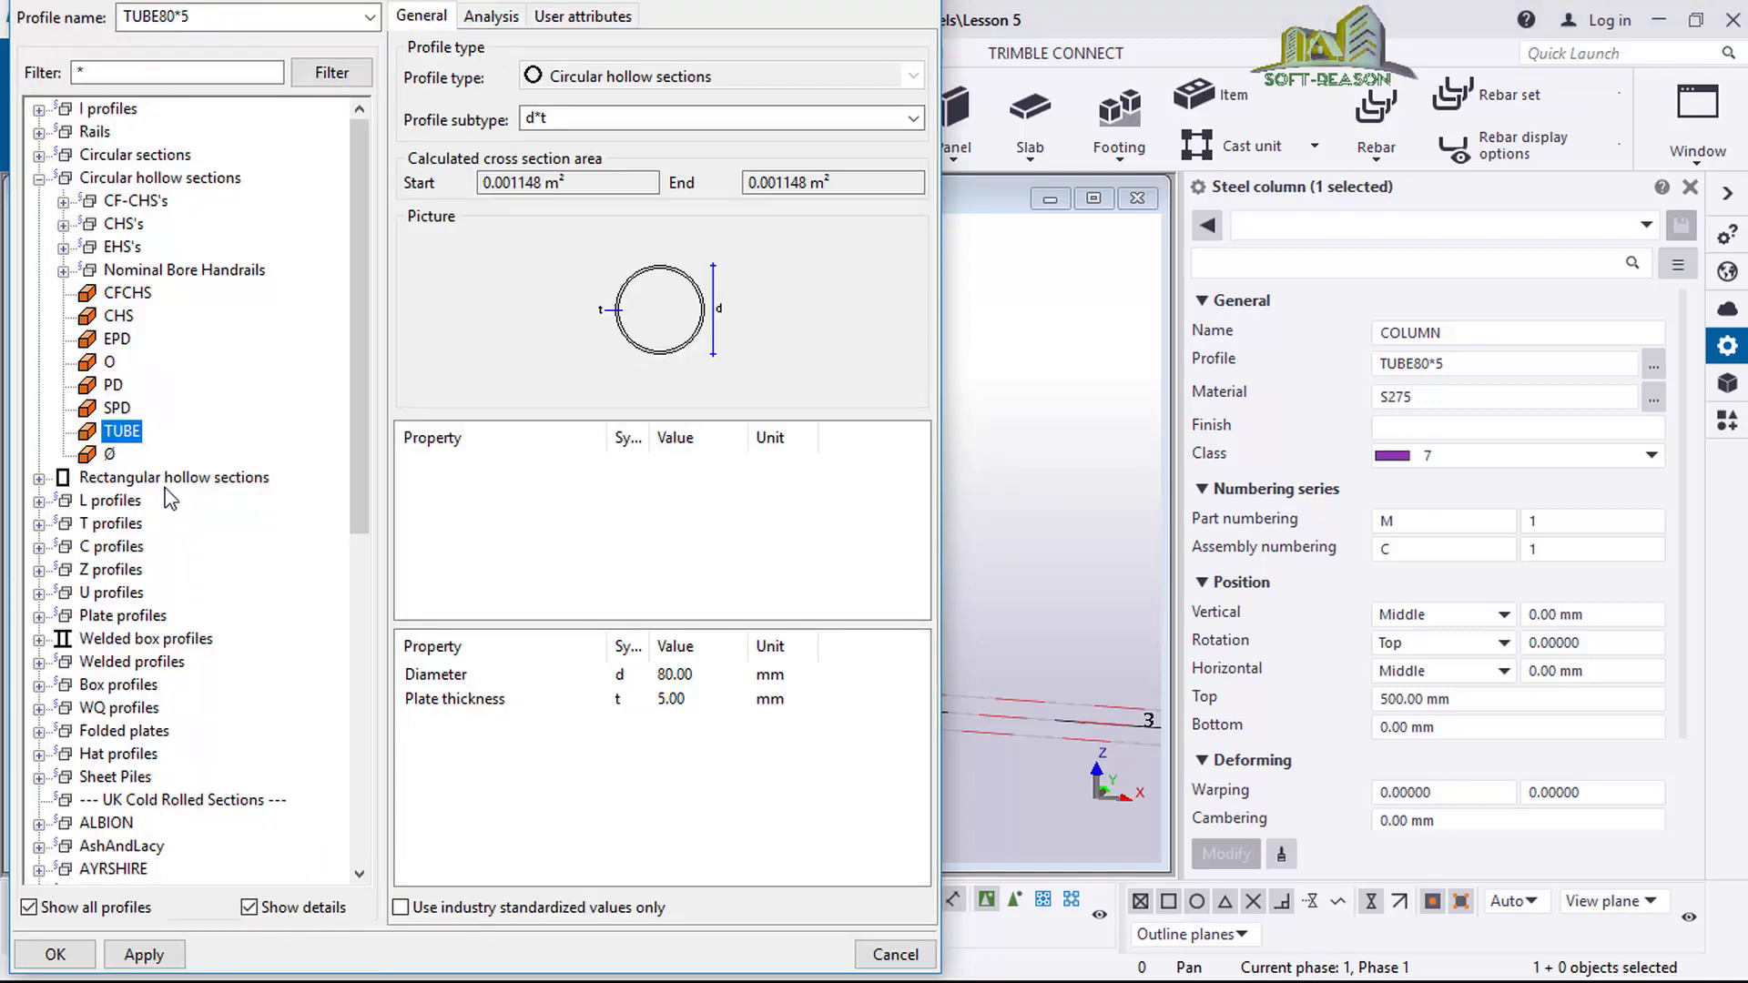
pyautogui.click(711, 682)
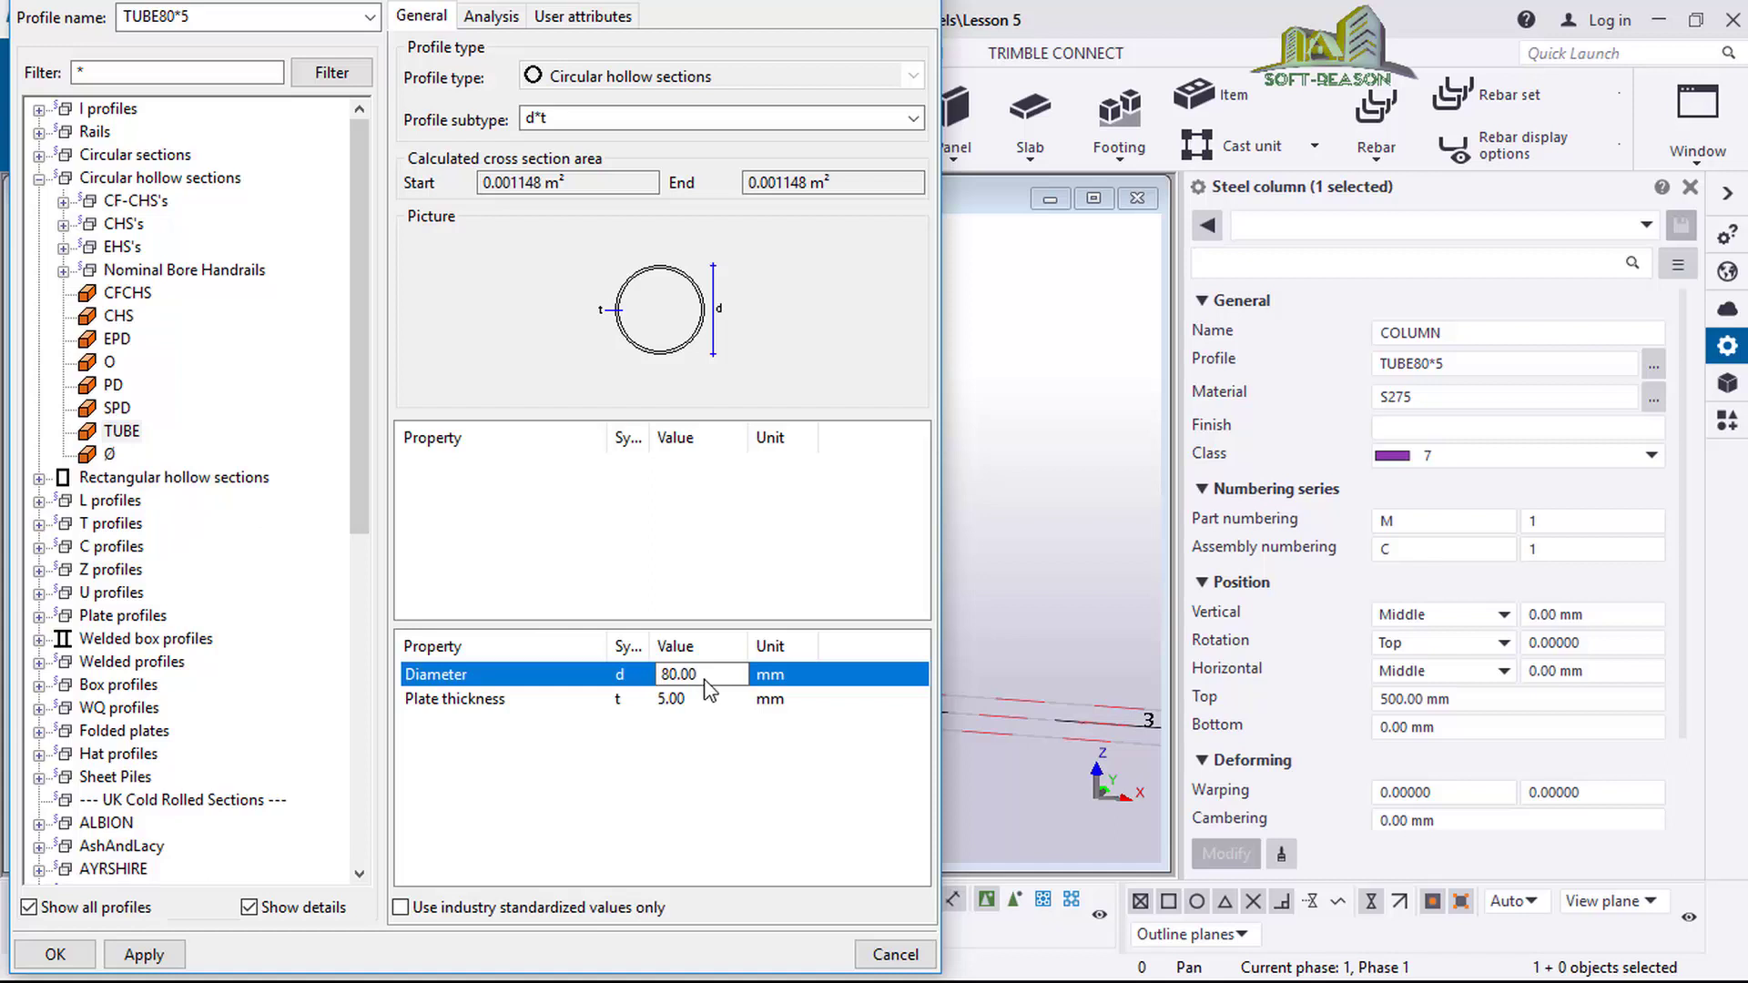
pyautogui.doubleClick(707, 681)
pyautogui.write('40')
pyautogui.click(143, 955)
pyautogui.click(54, 954)
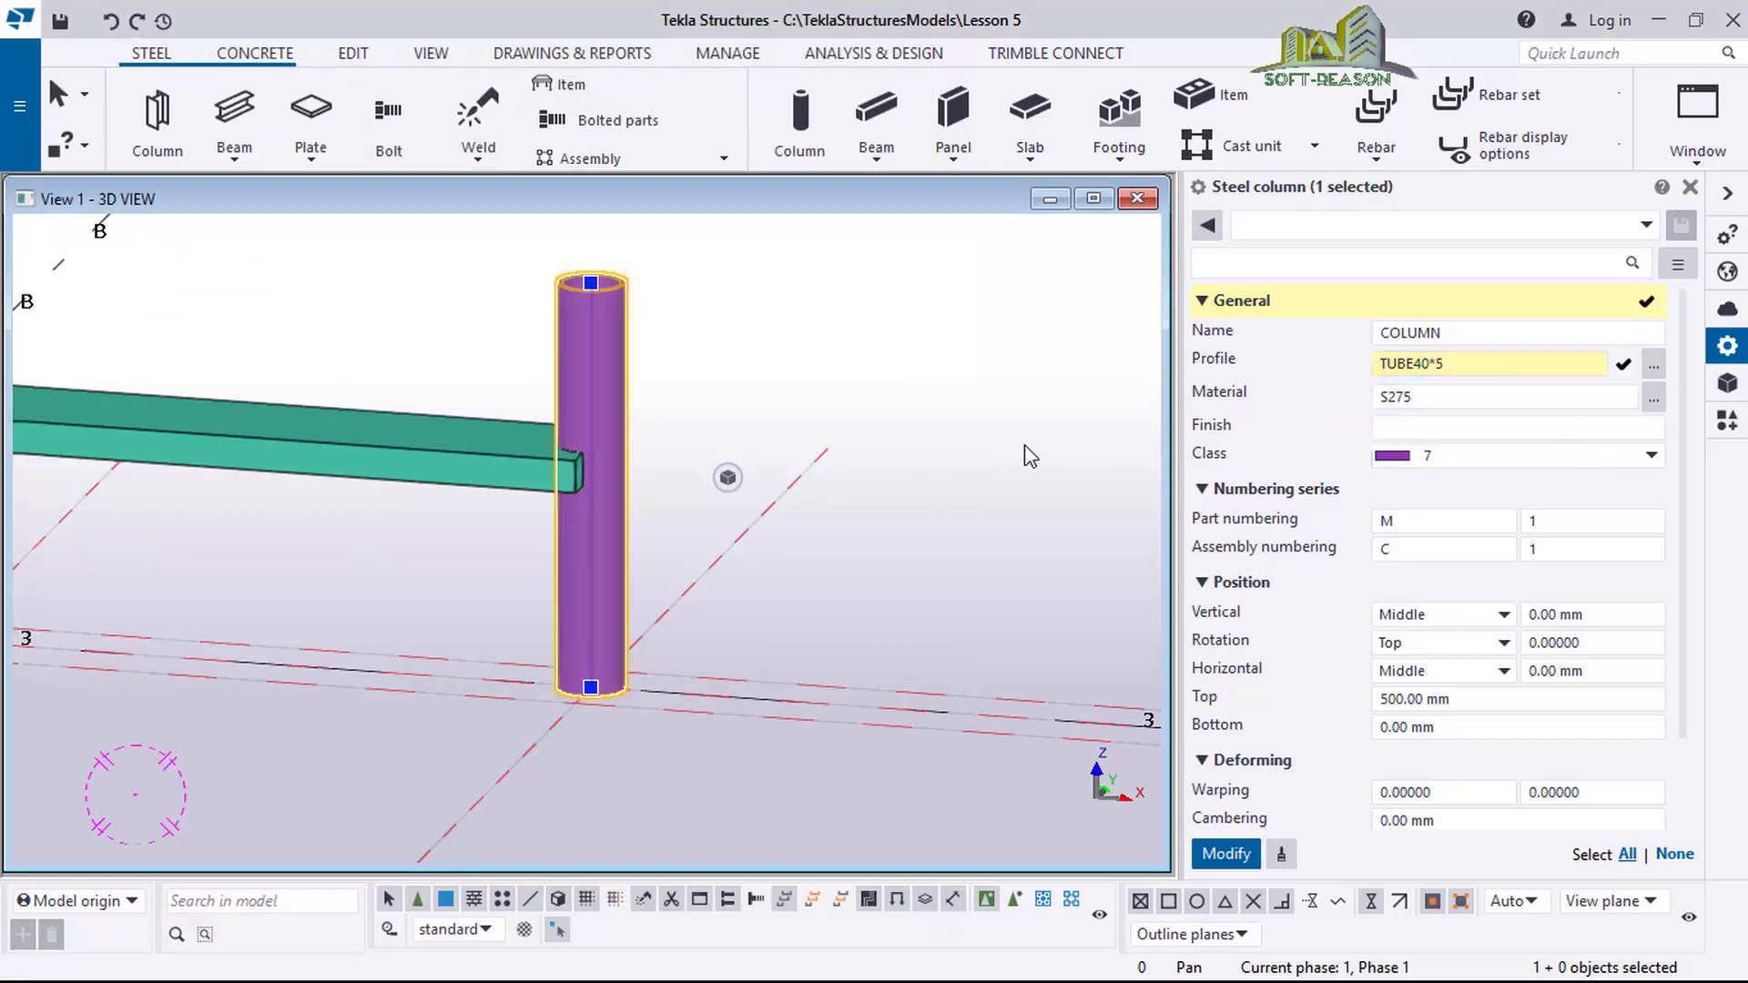
pyautogui.scroll(-5, 1019, 455)
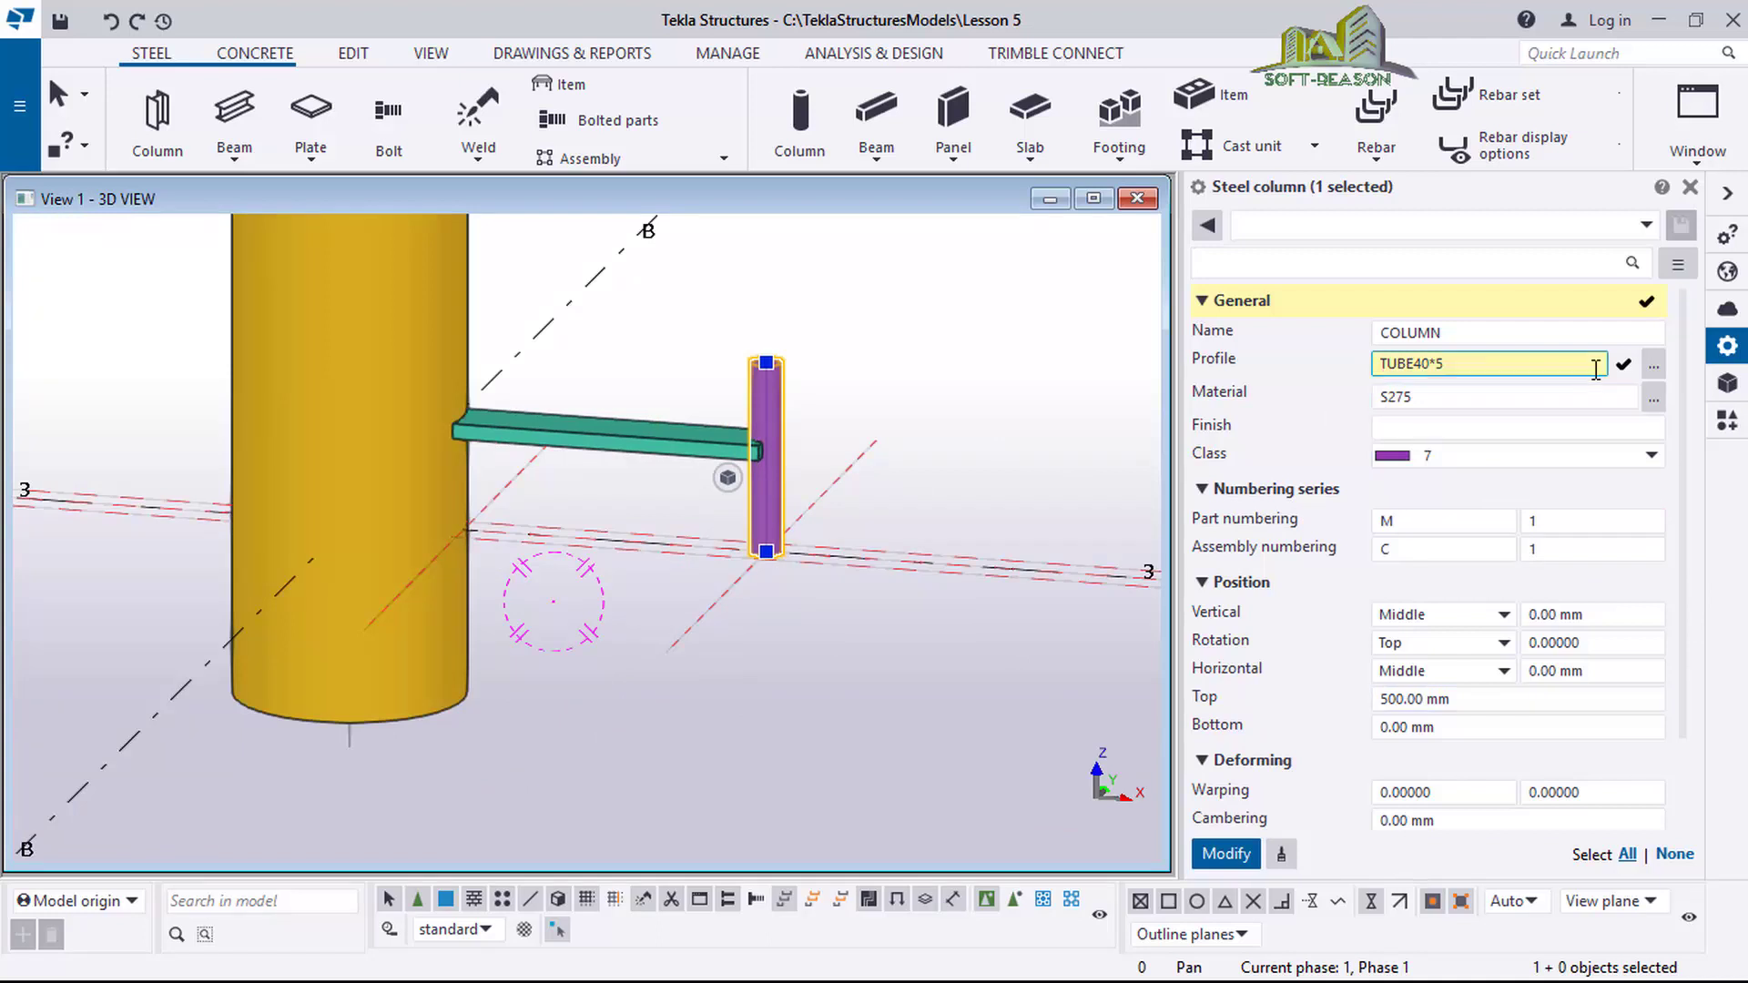
pyautogui.click(1227, 853)
pyautogui.scroll(3, 728, 477)
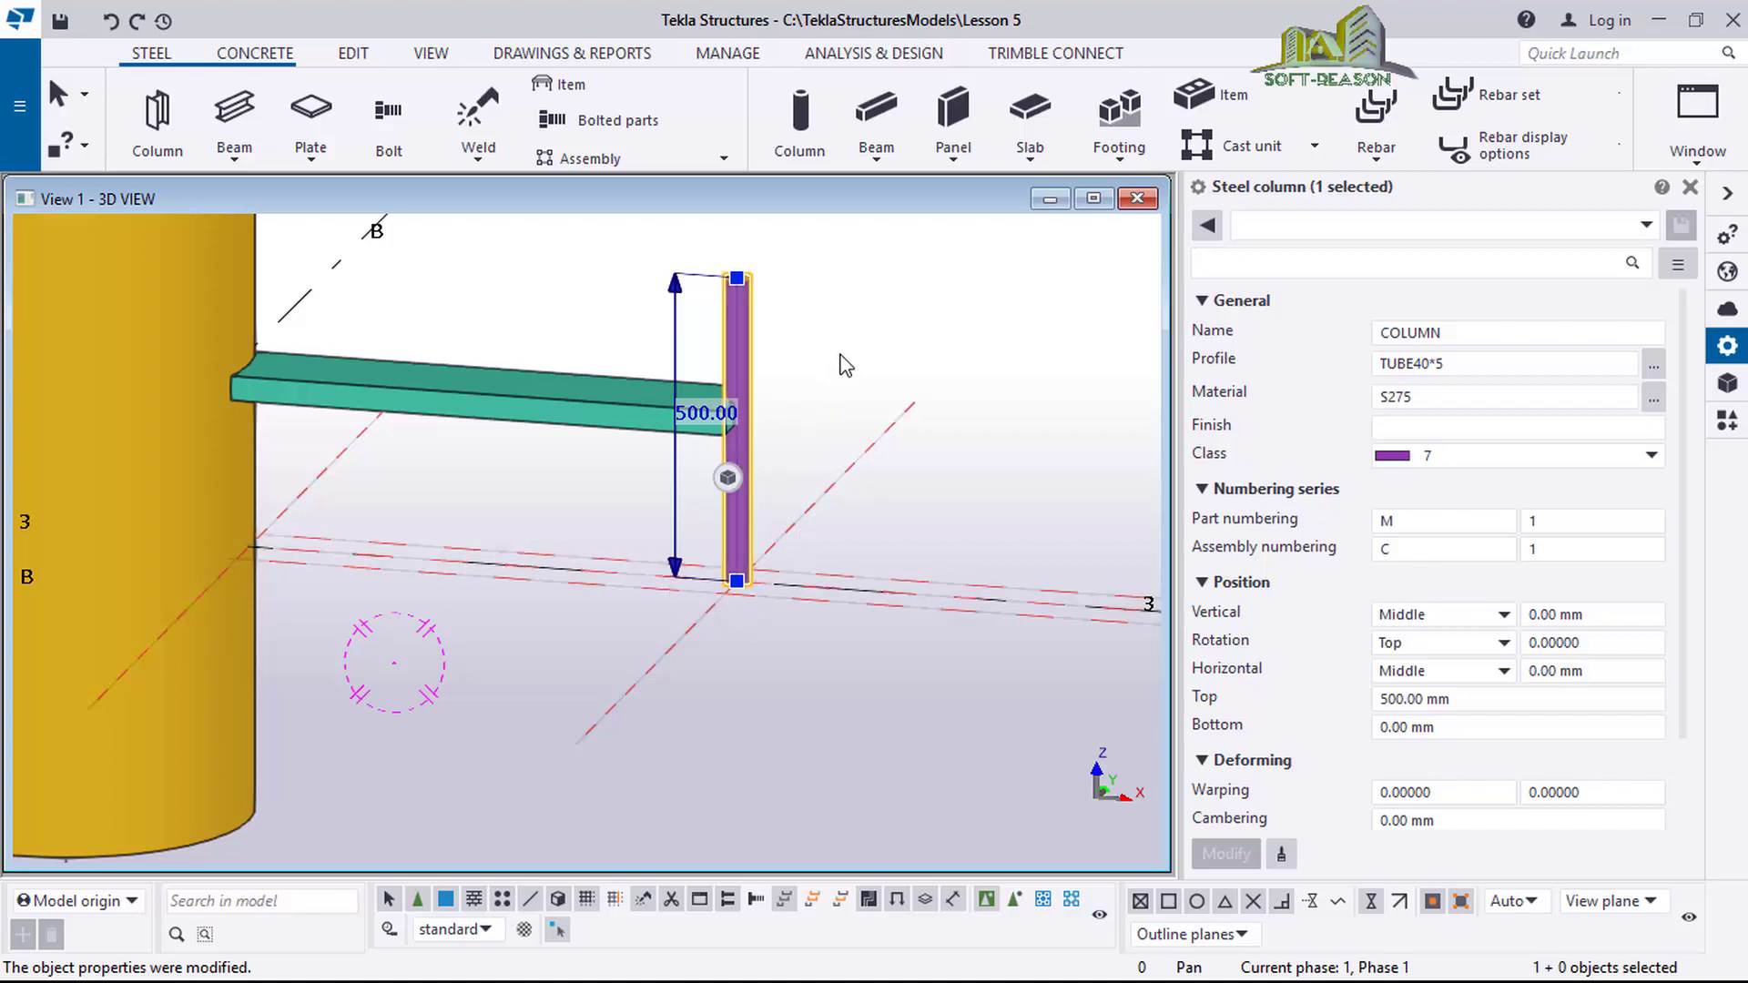
pyautogui.press('Escape')
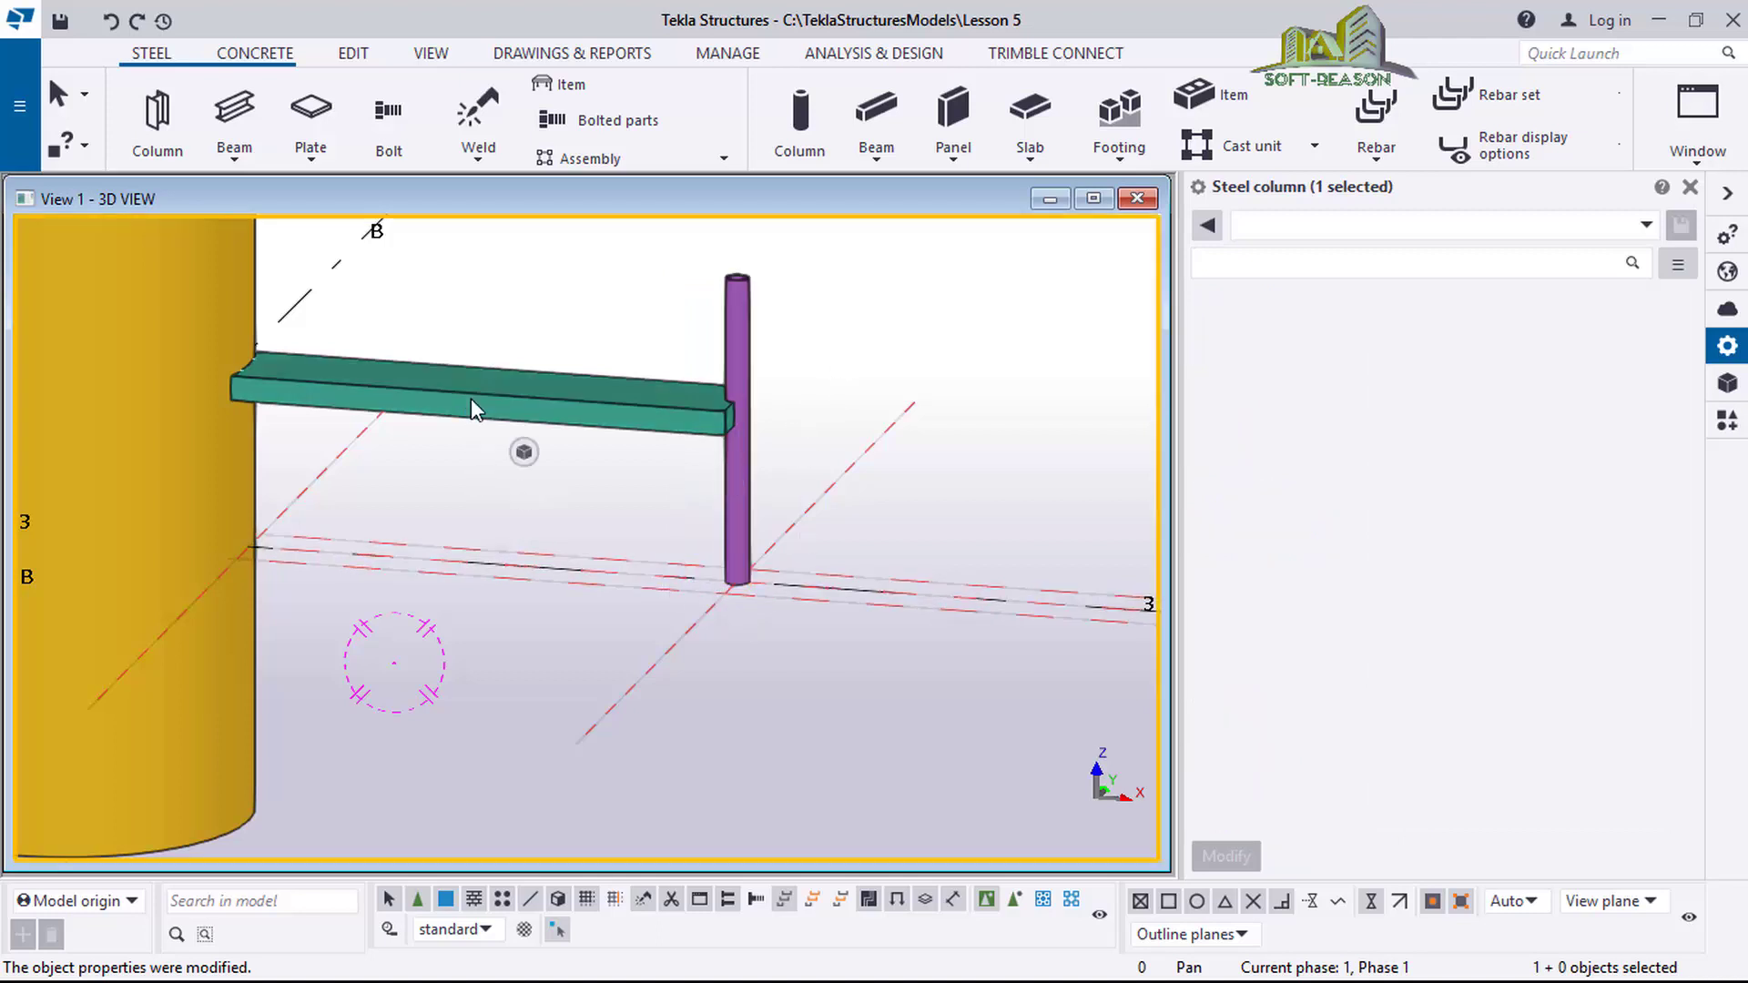
# Move the concrete slab step down linearly with dZ set to -300 mm, and deselect it.
pyautogui.click(517, 434)
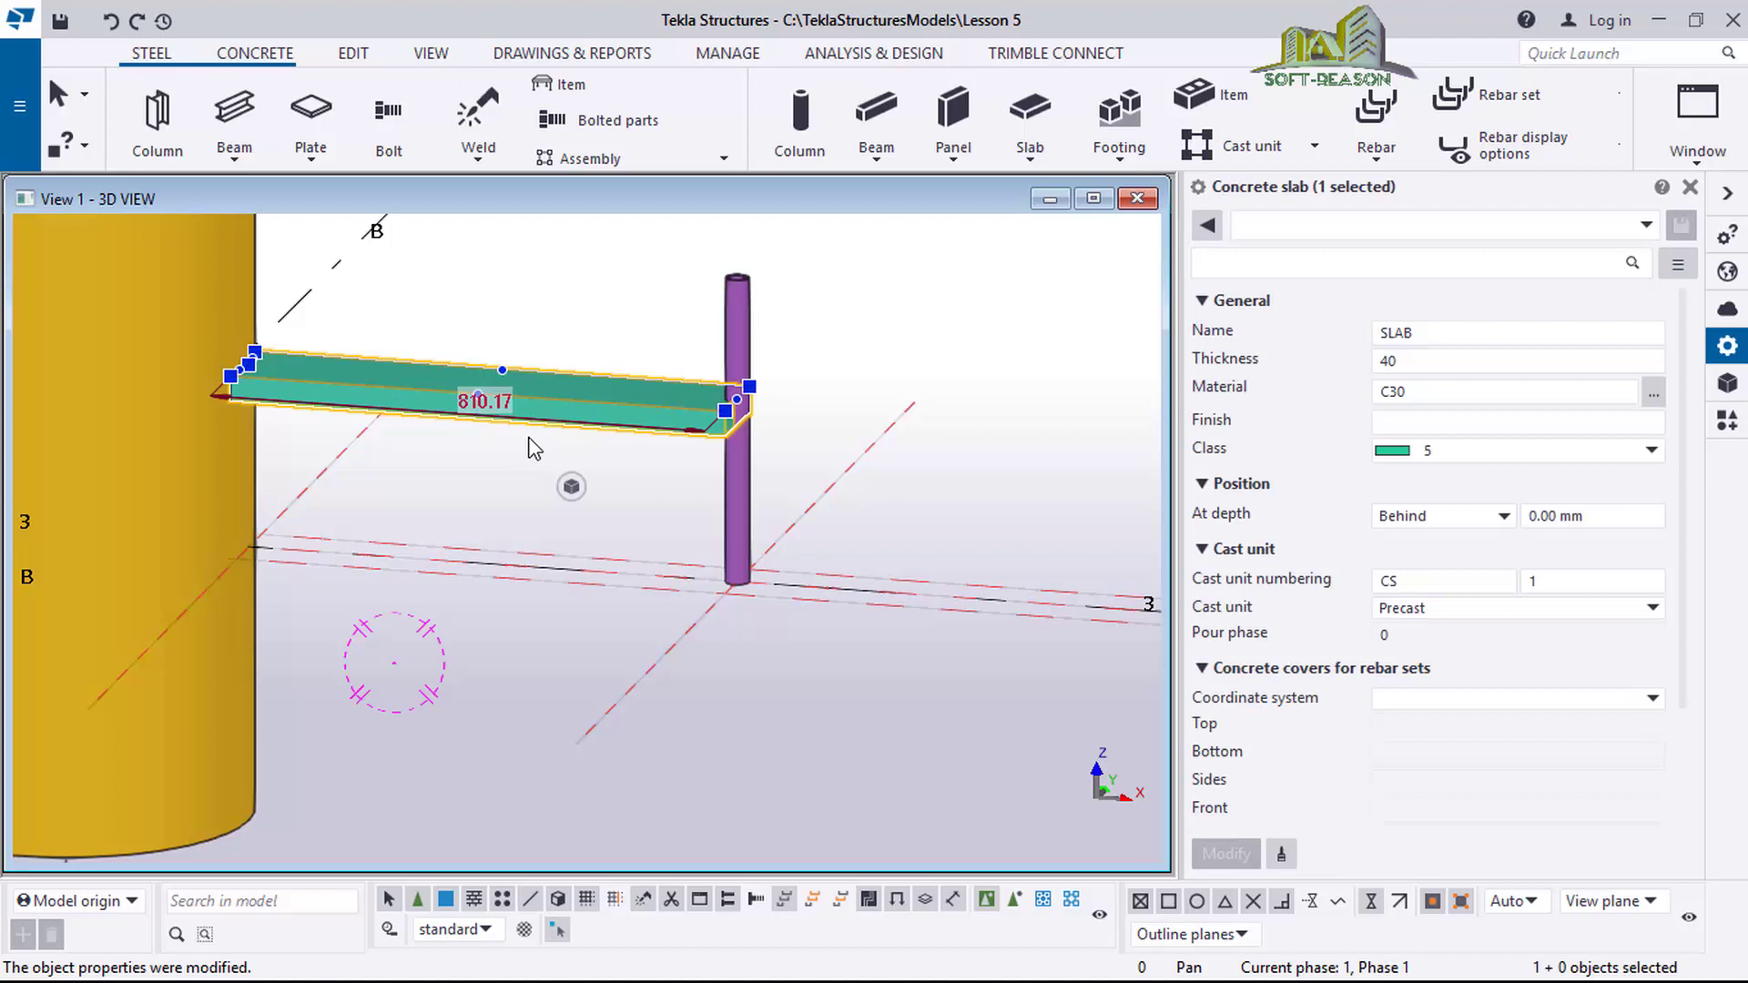
pyautogui.rightClick(534, 448)
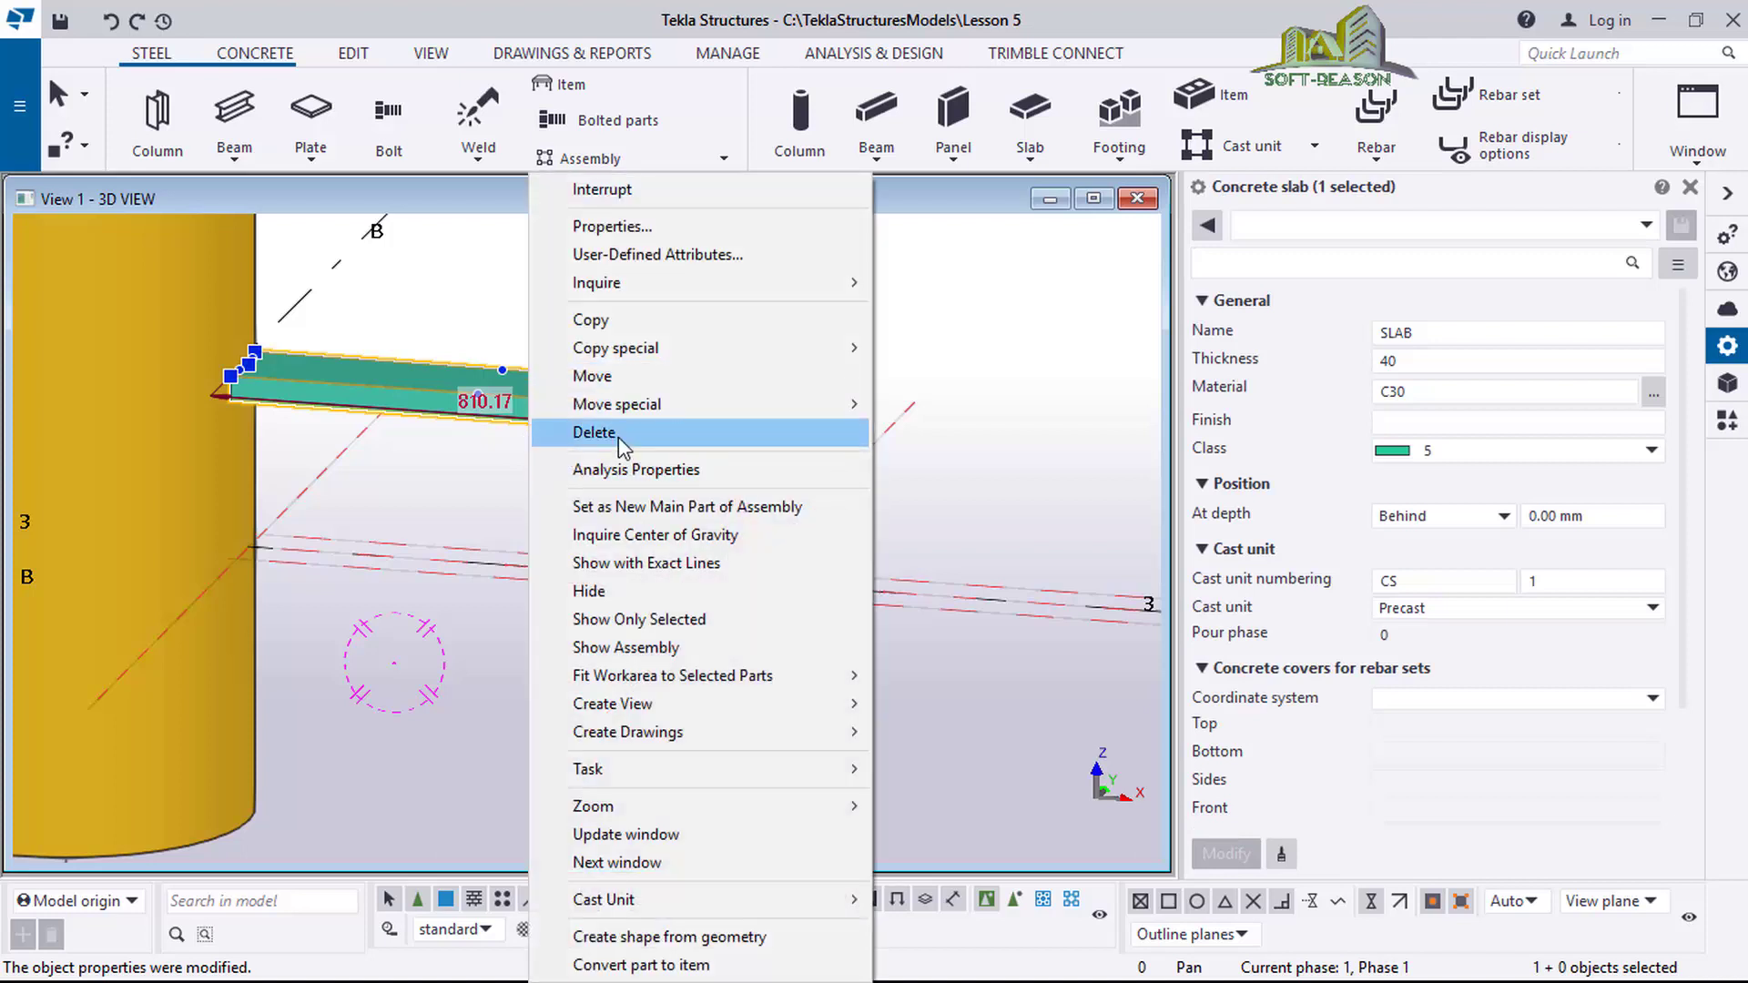
pyautogui.moveTo(612, 409)
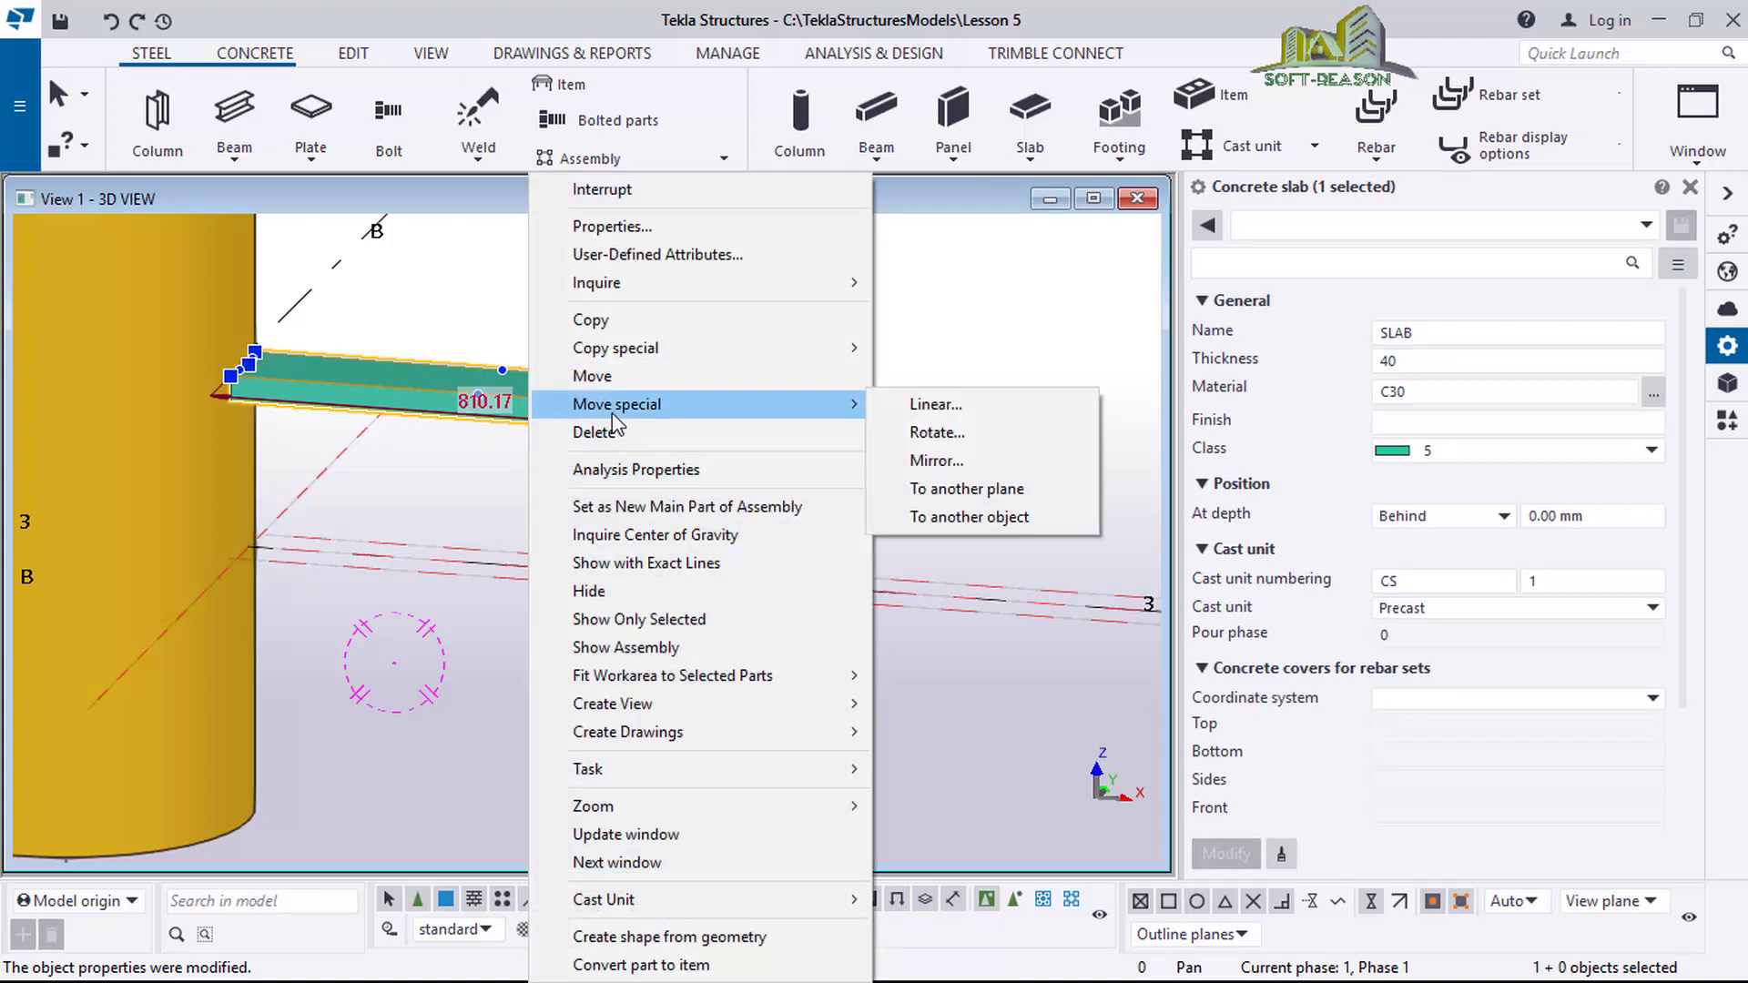
pyautogui.click(925, 410)
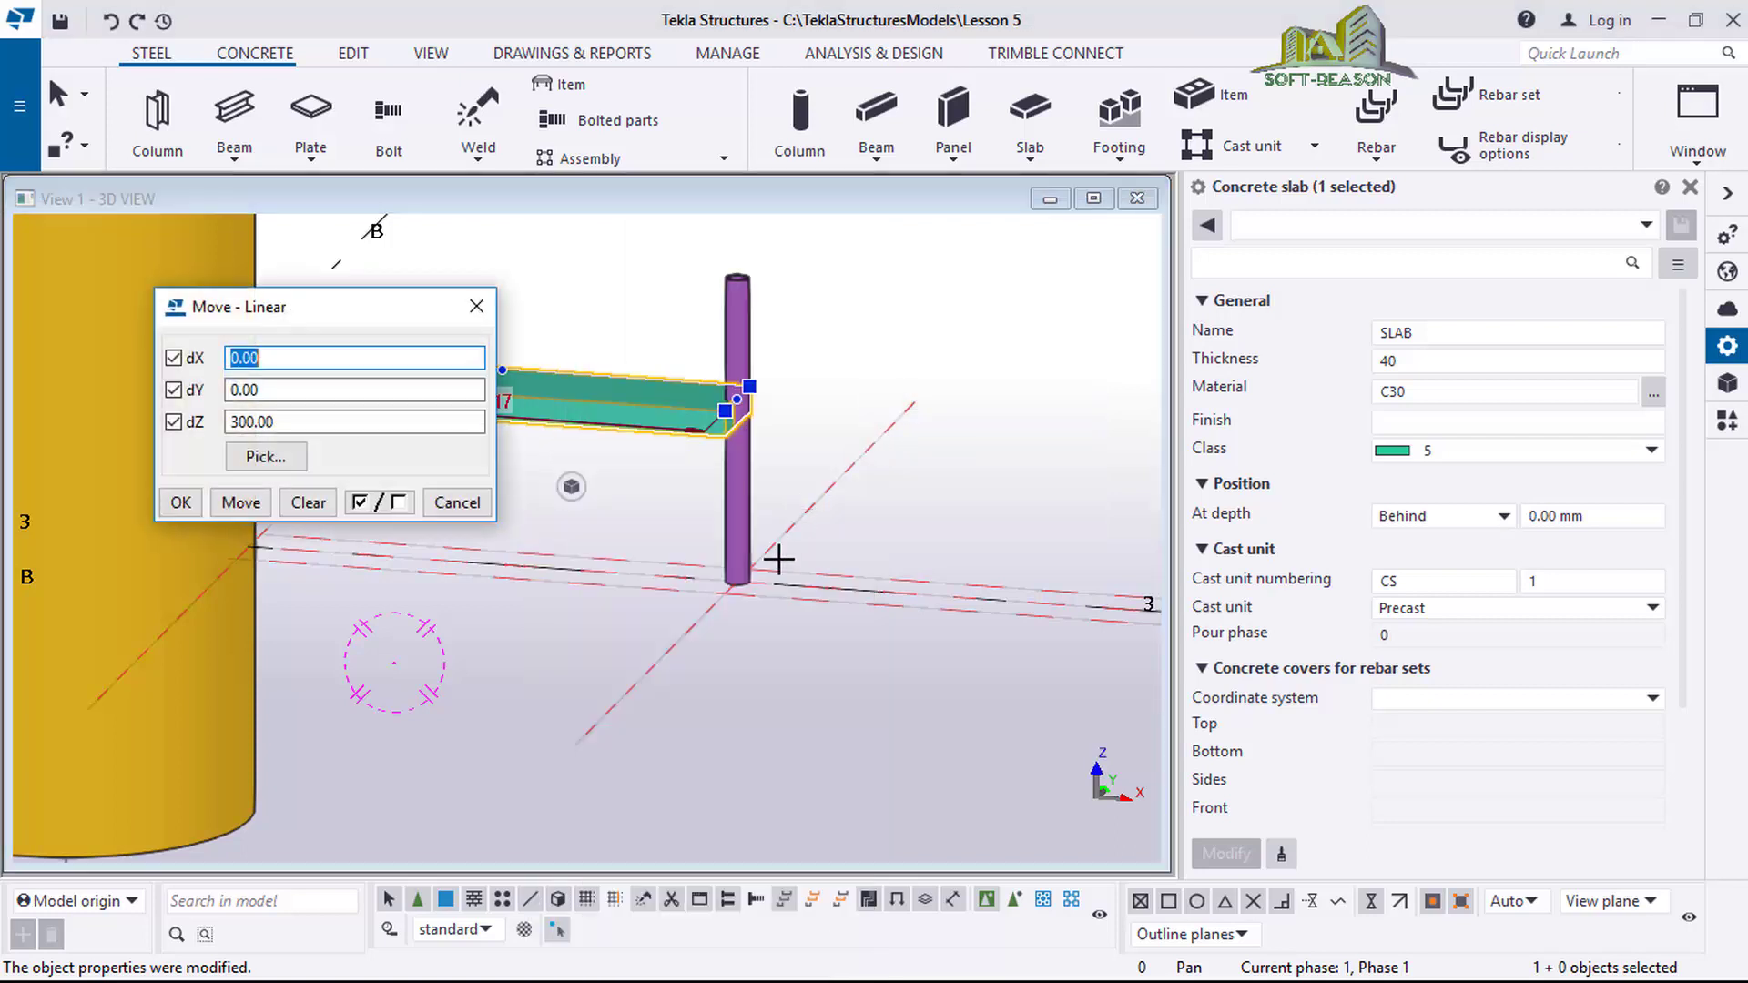
pyautogui.click(235, 422)
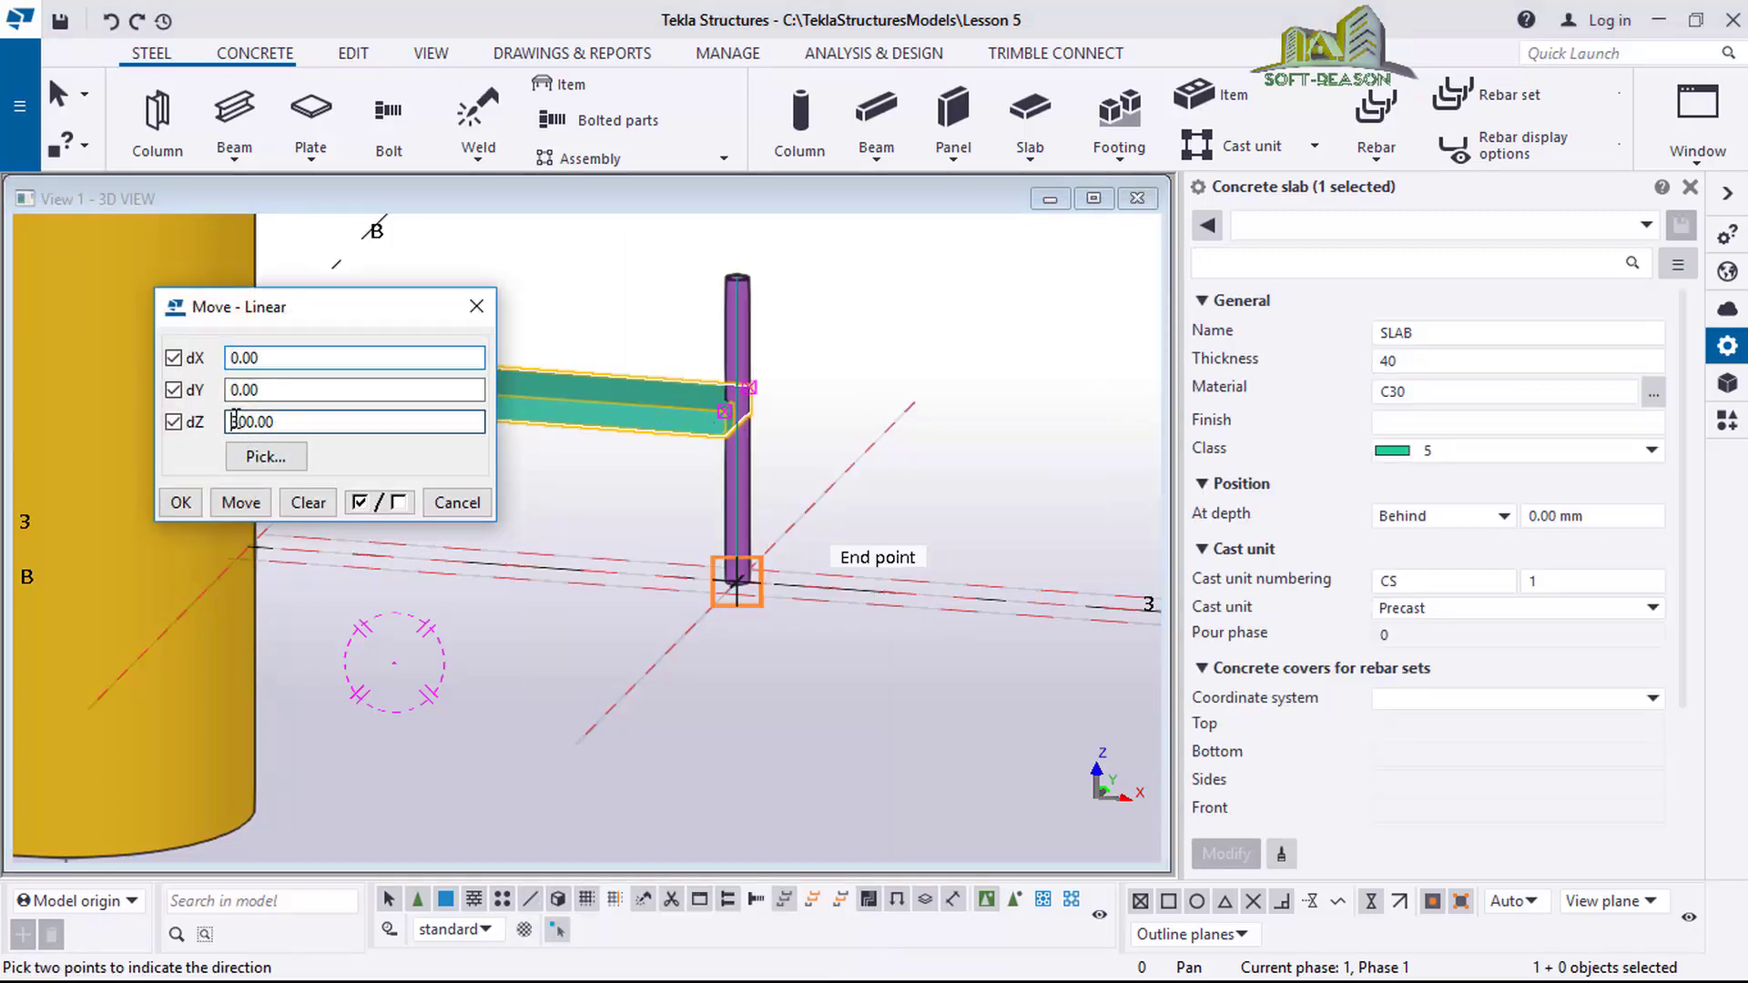
pyautogui.write('-')
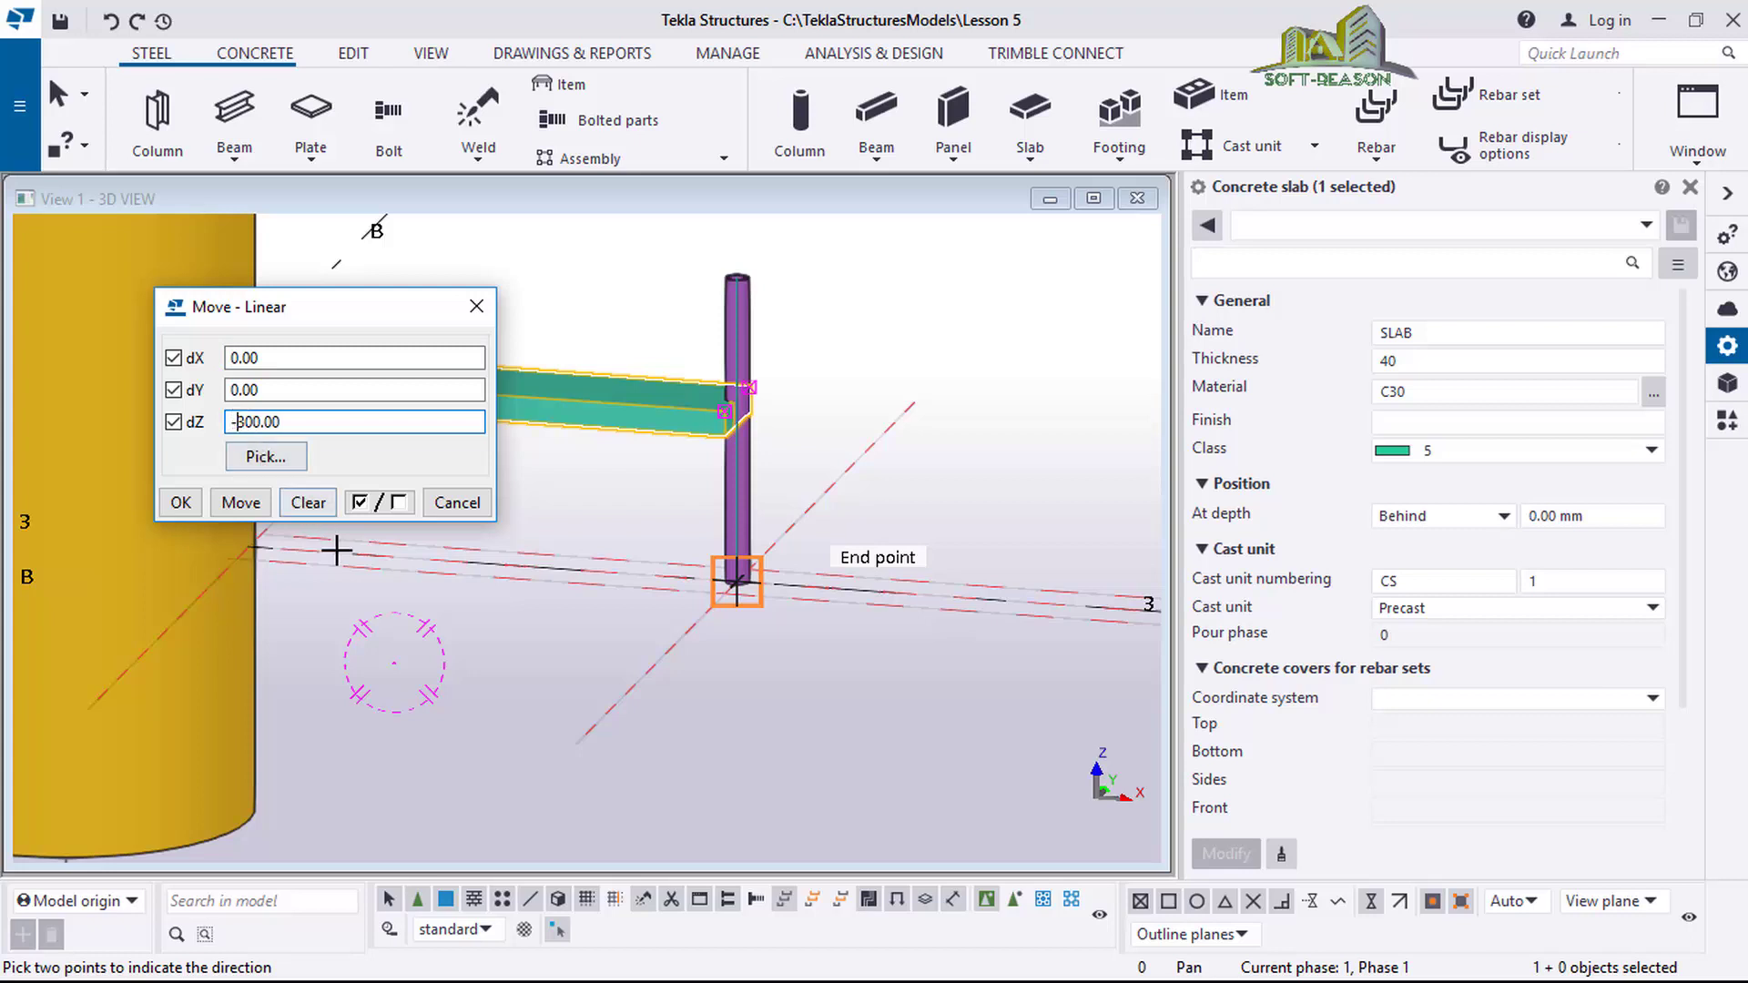
pyautogui.click(227, 504)
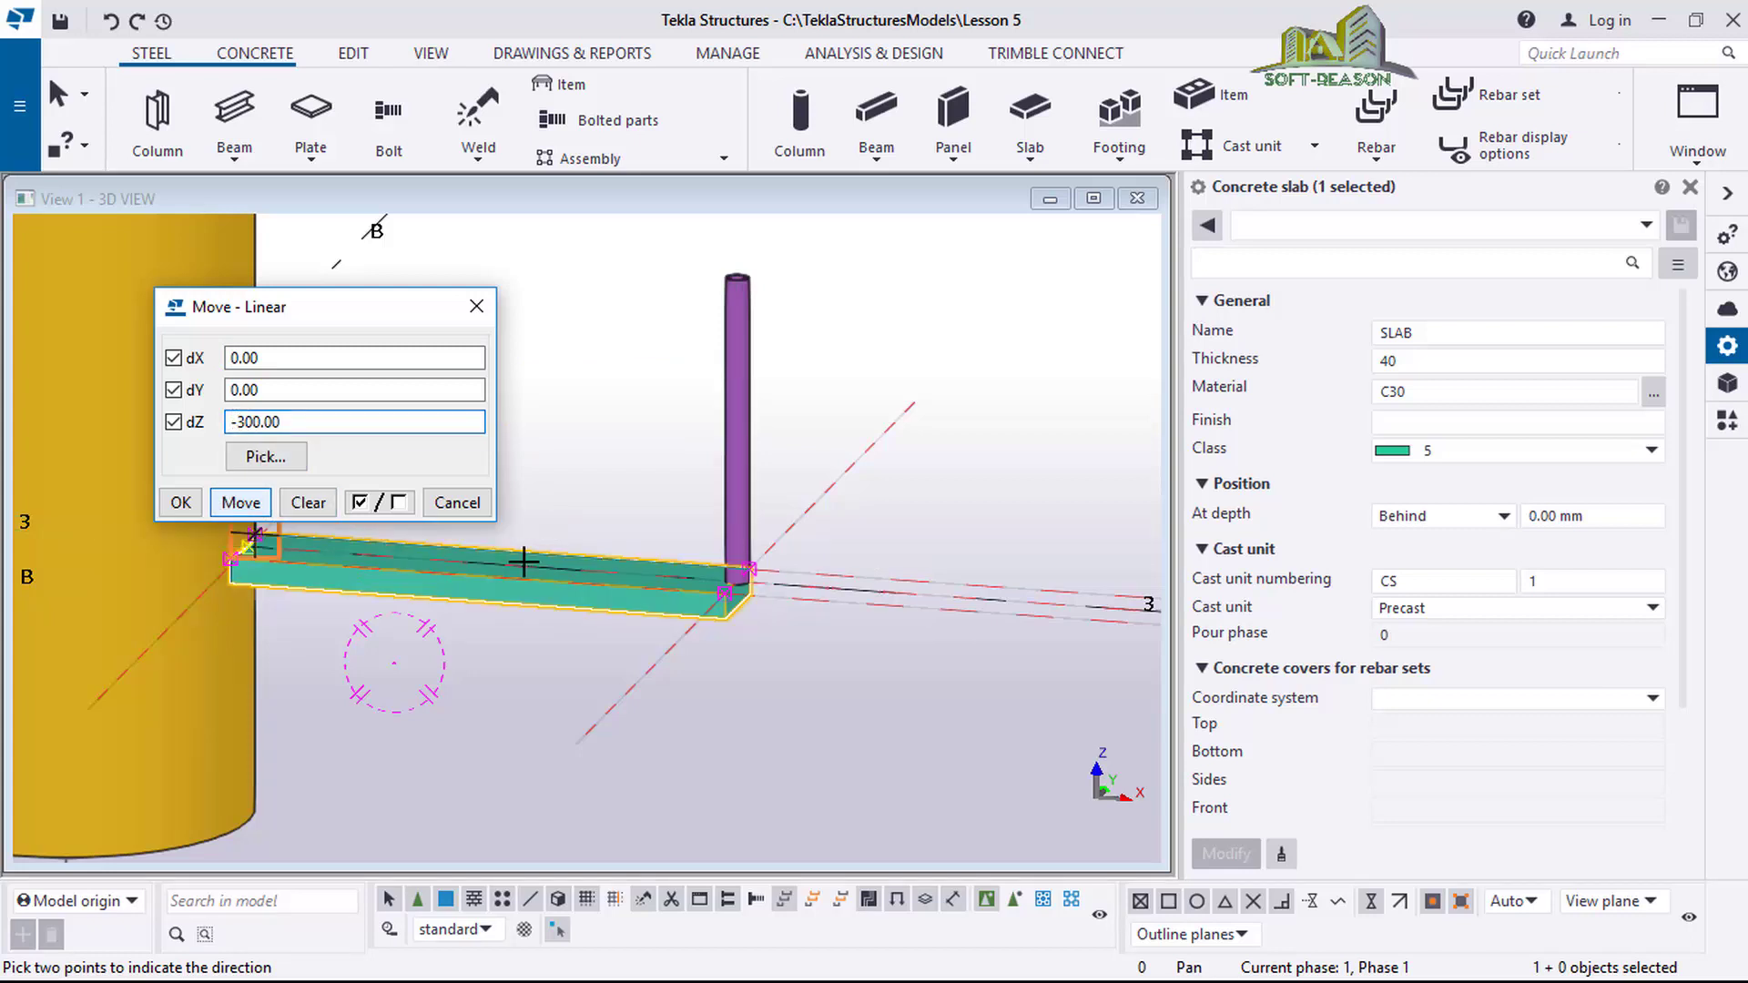
pyautogui.click(181, 502)
pyautogui.scroll(4, 655, 549)
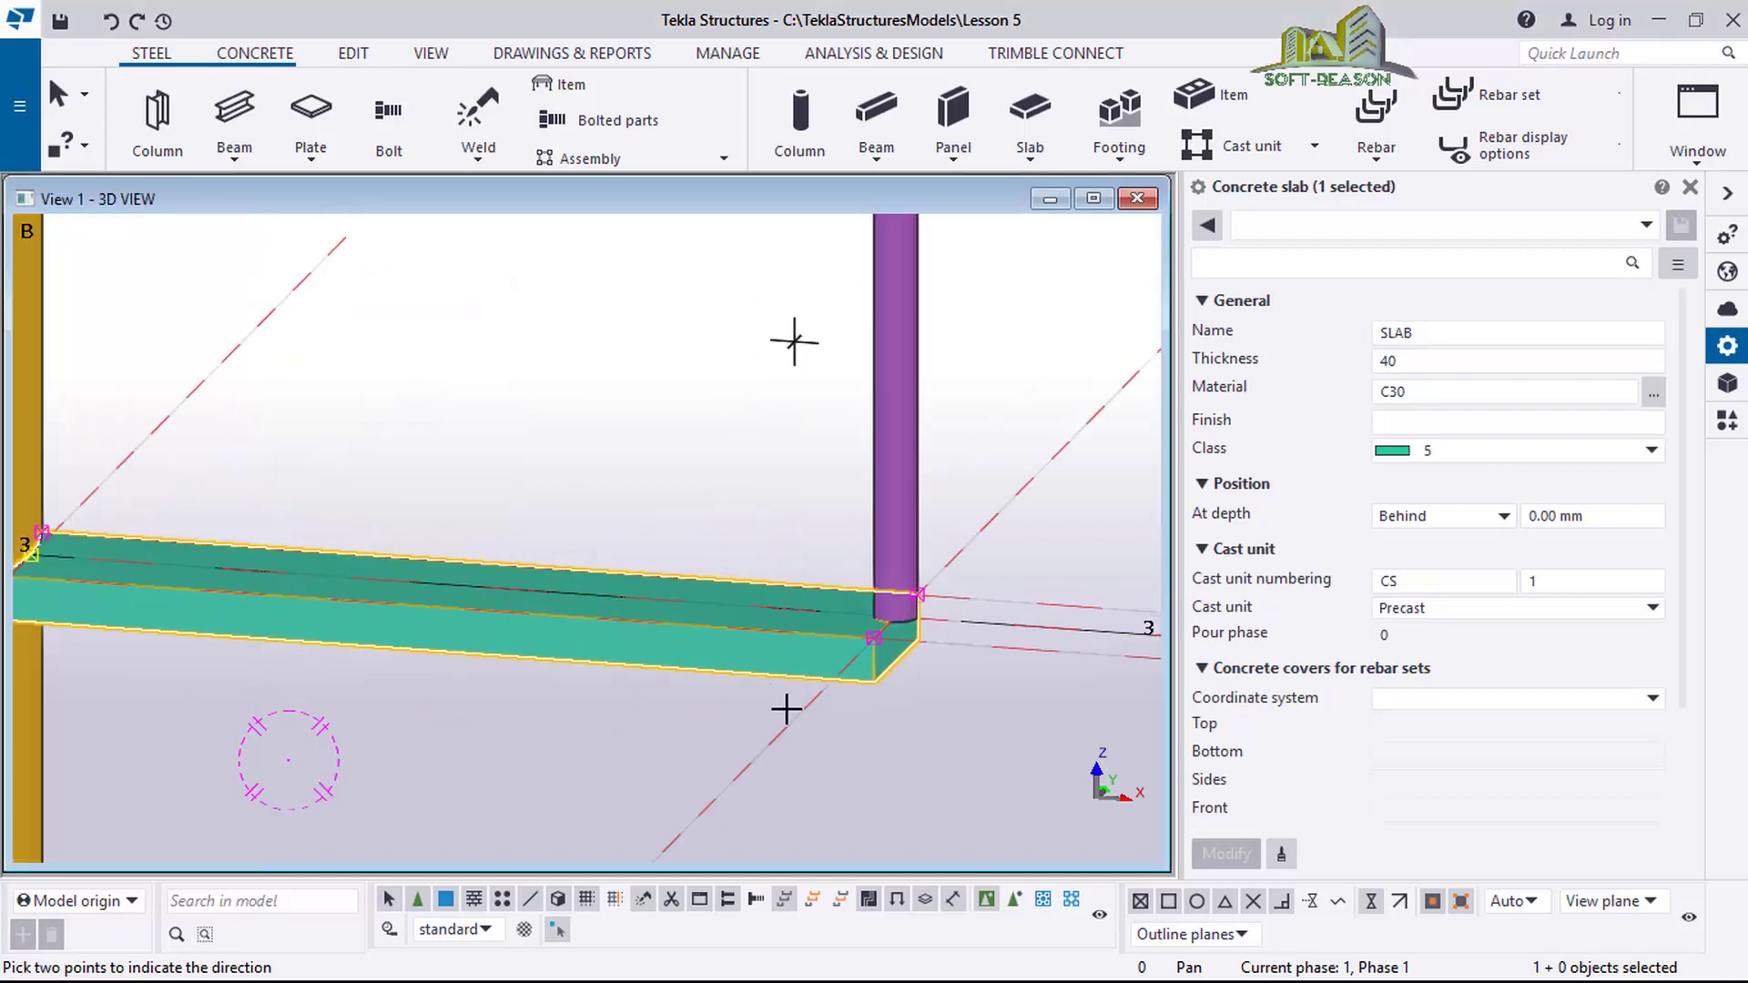
pyautogui.scroll(-5, 668, 739)
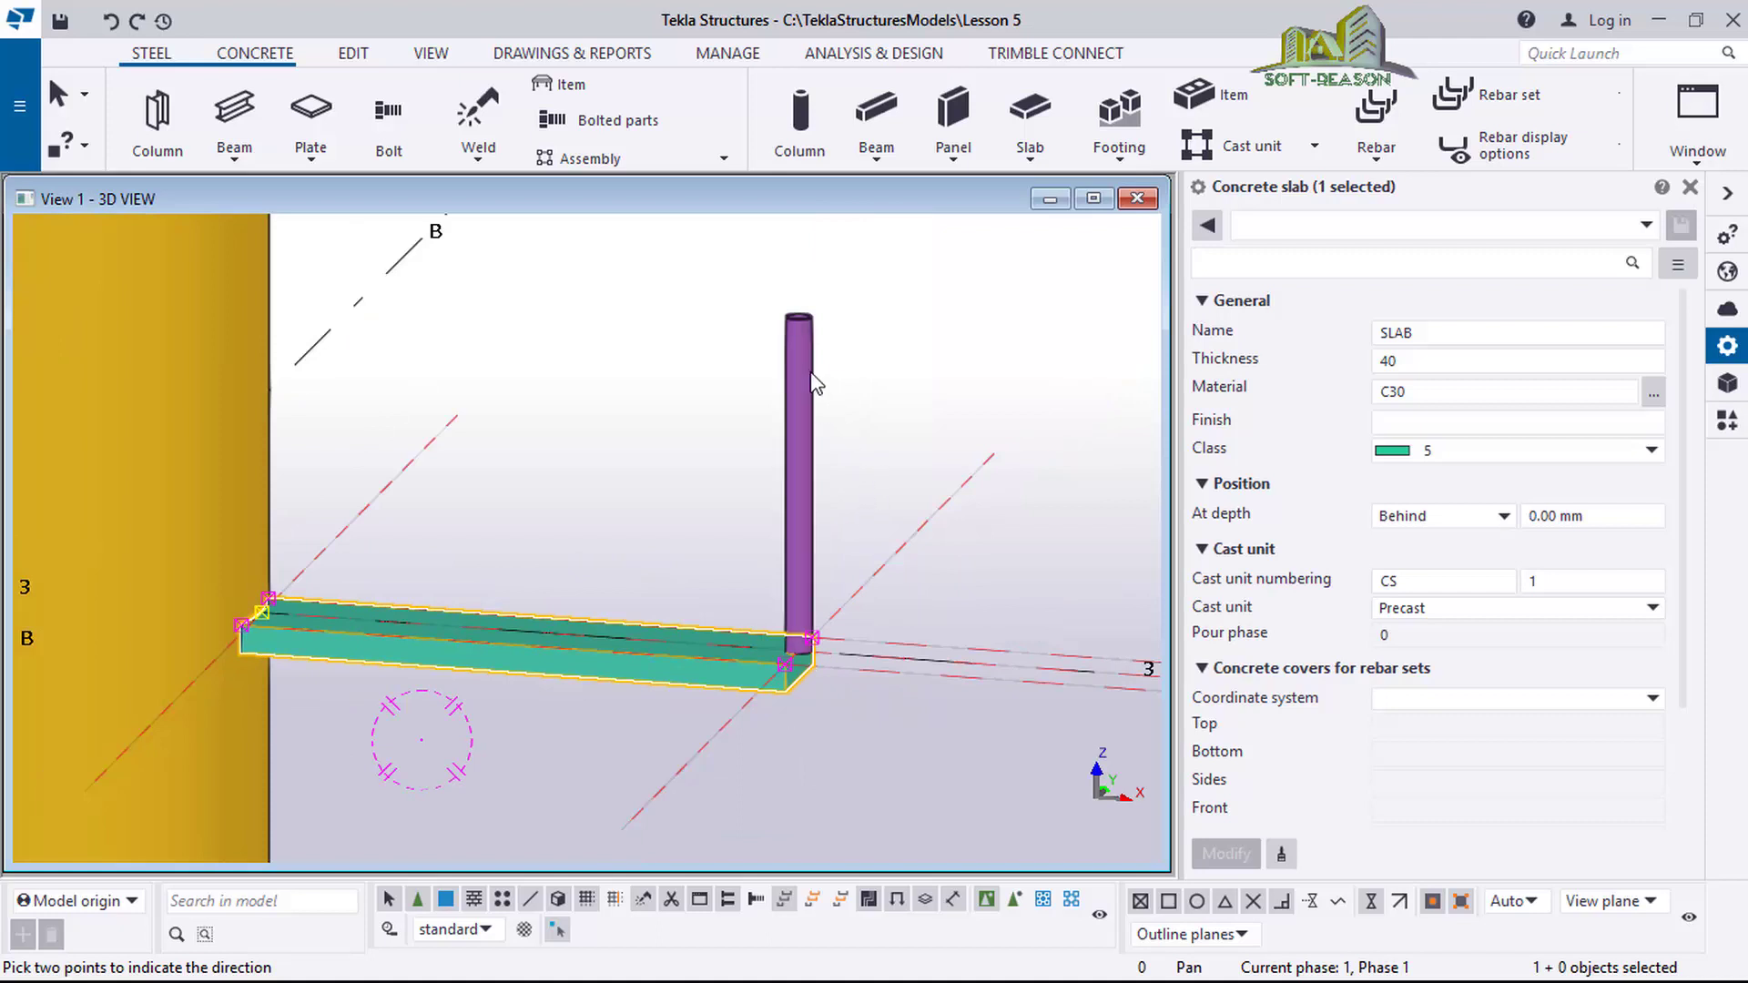
pyautogui.click(839, 412)
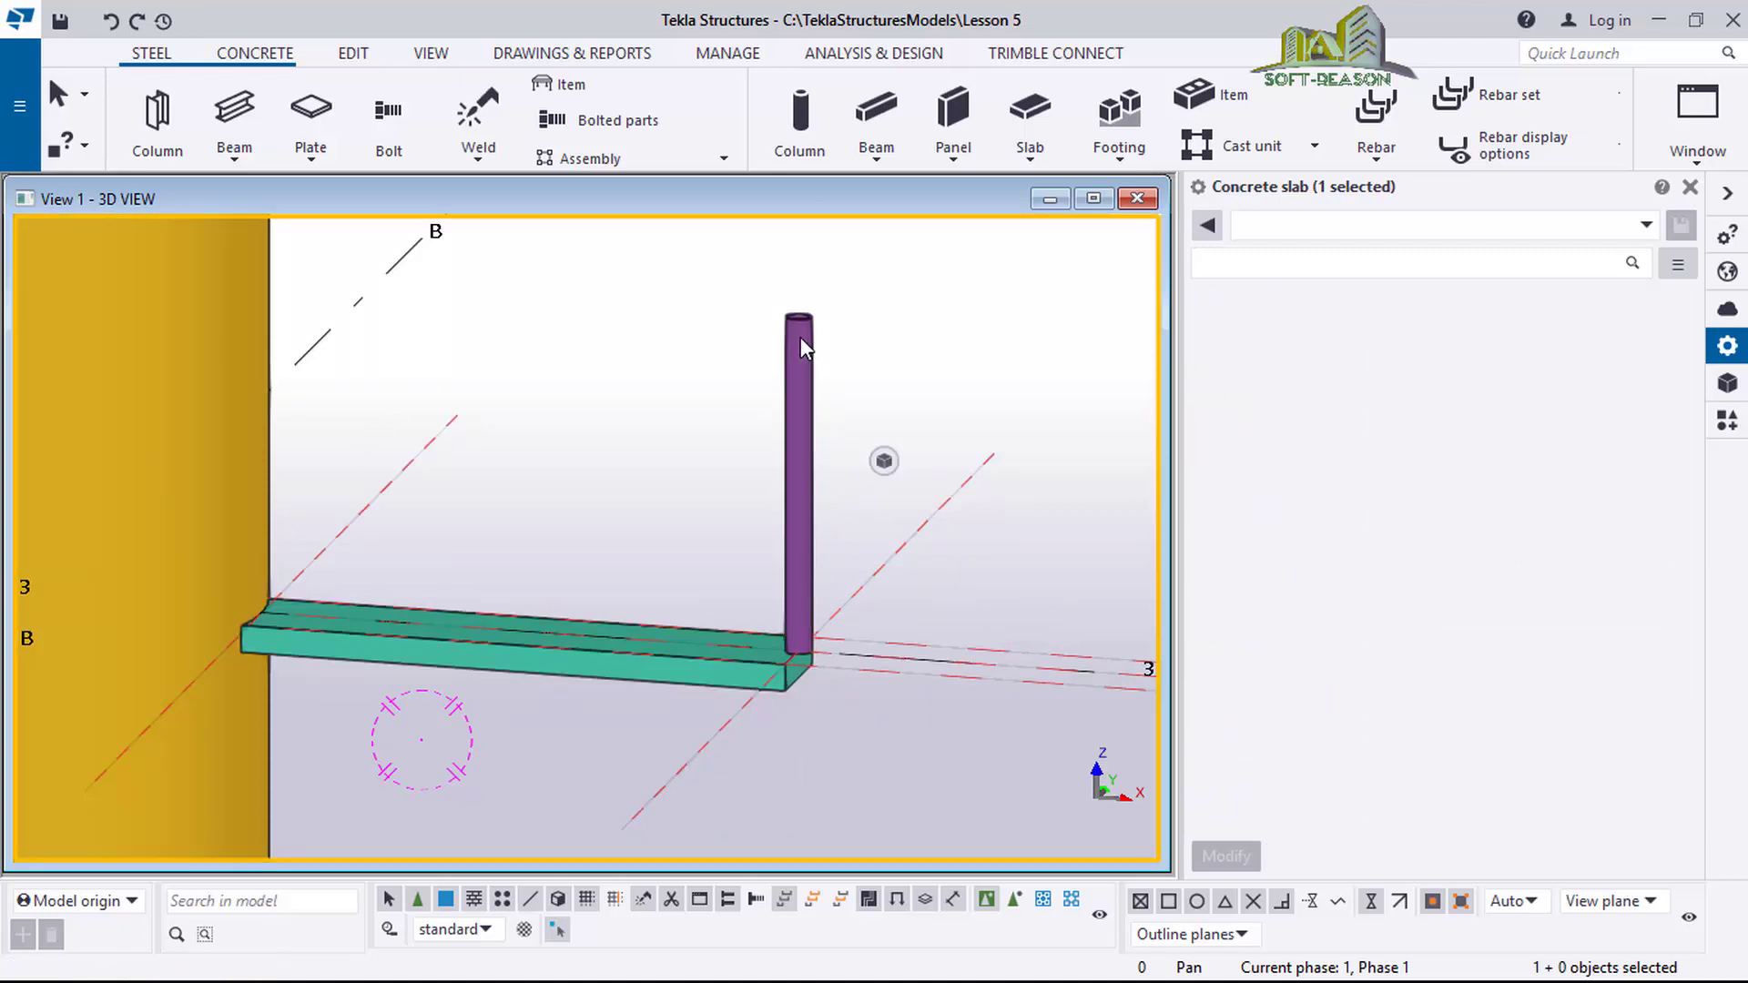
# In plan view, move the tubular post 100 mm inward along grid line 3 from the slab's outer end.
pyautogui.click(799, 482)
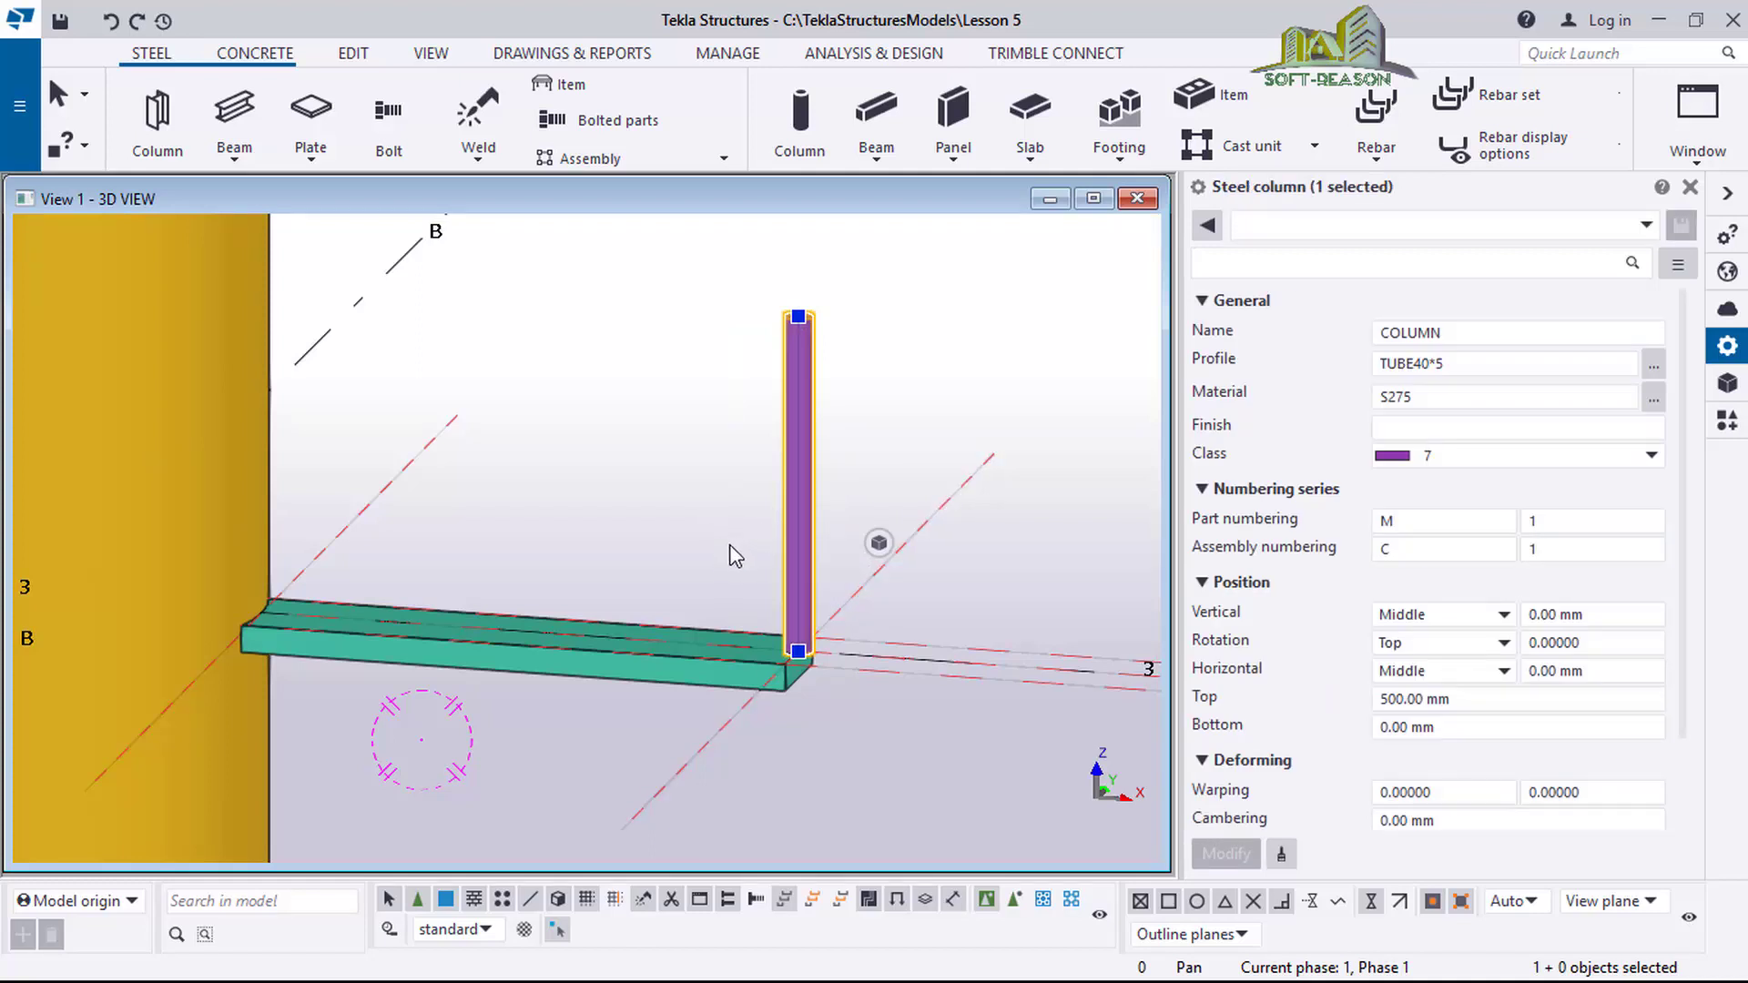
pyautogui.hotkey('ctrl', 'p')
pyautogui.scroll(5, 510, 510)
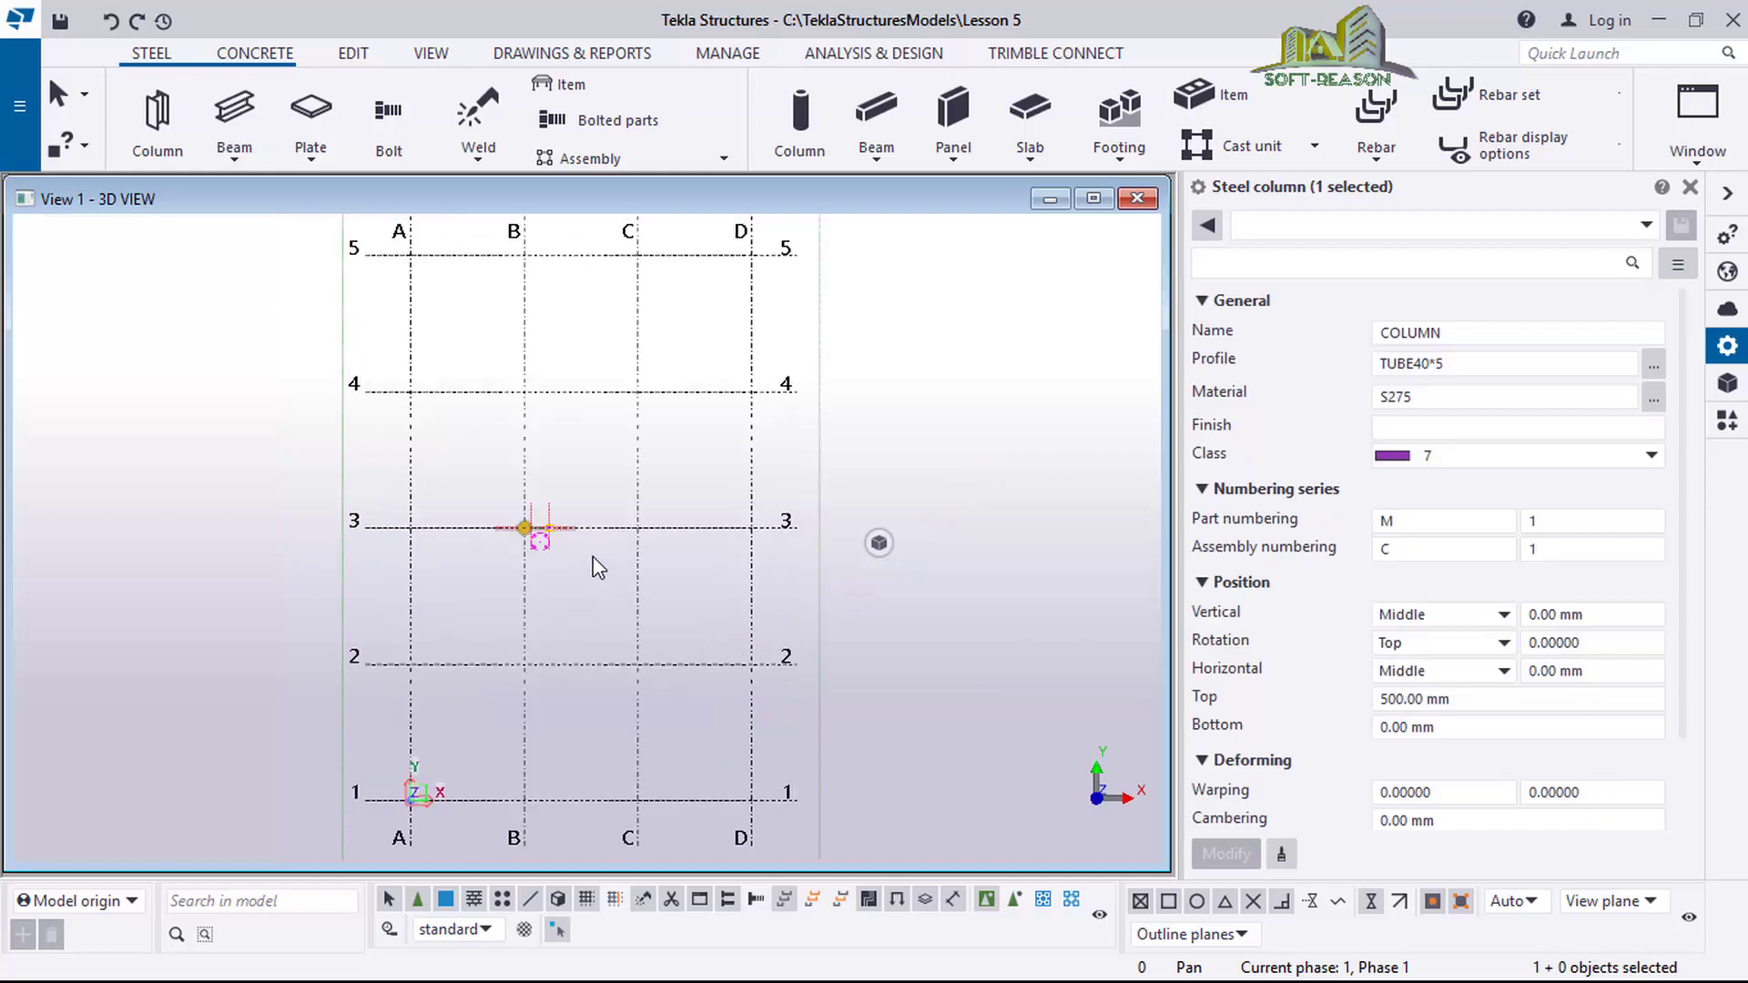
pyautogui.scroll(10, 499, 496)
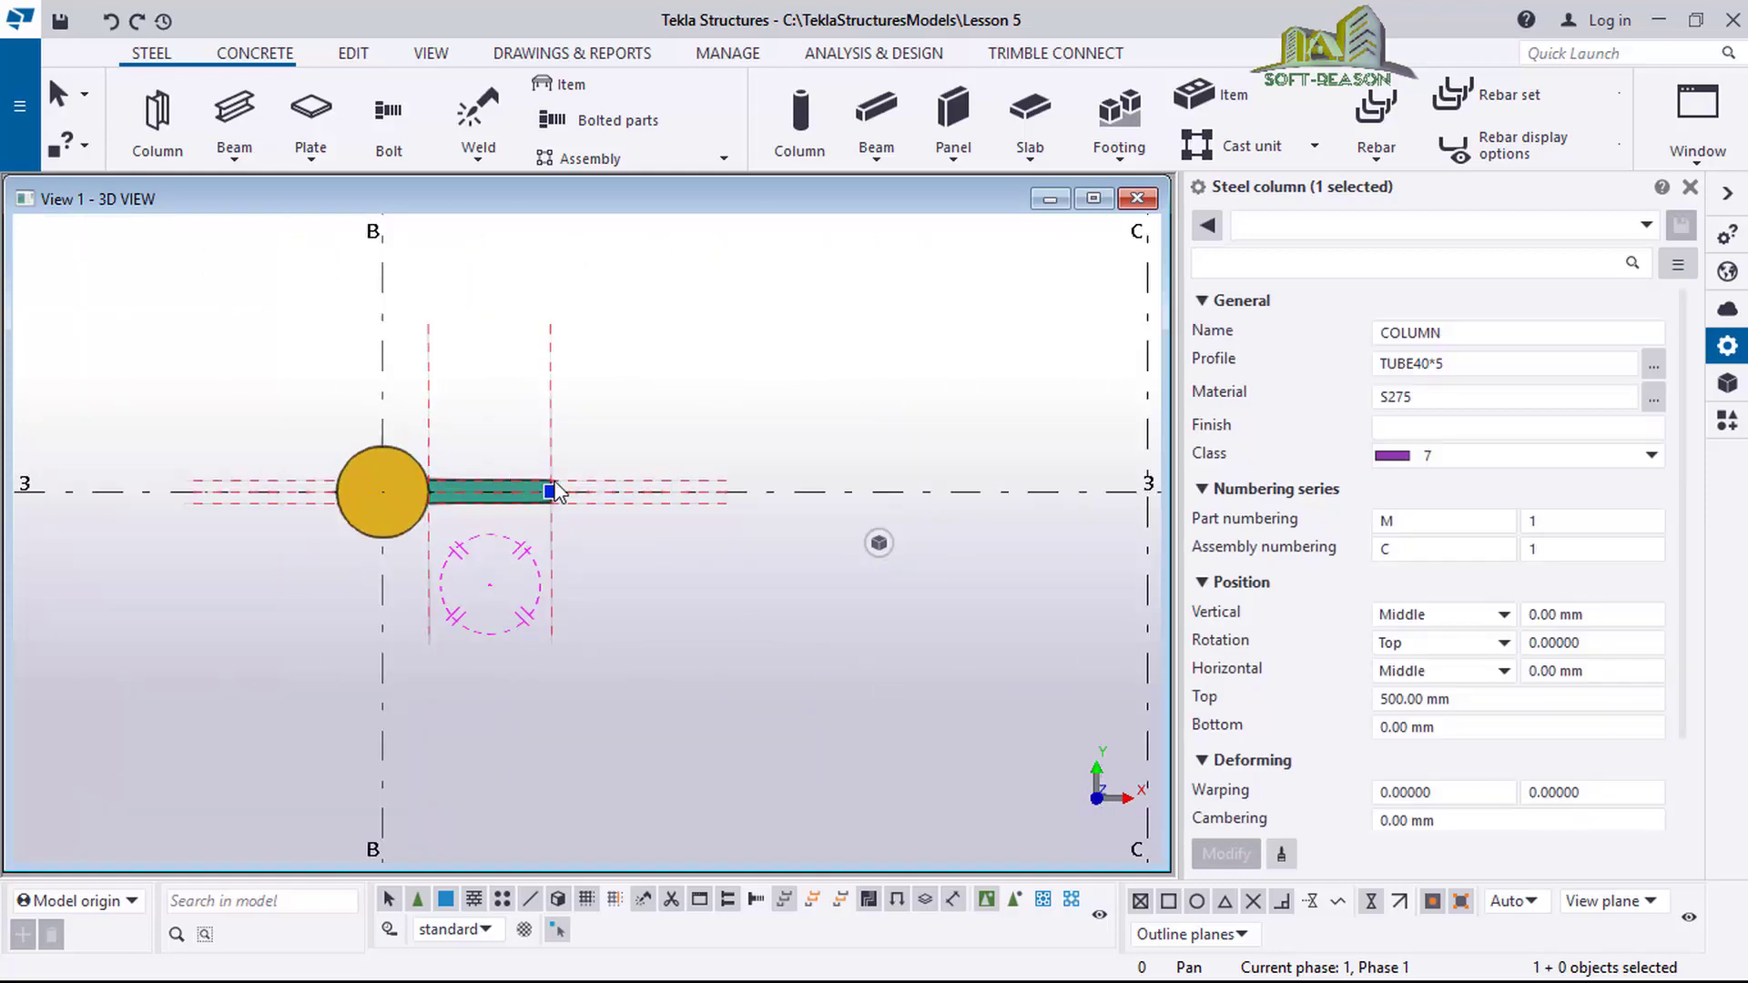
pyautogui.scroll(3, 567, 518)
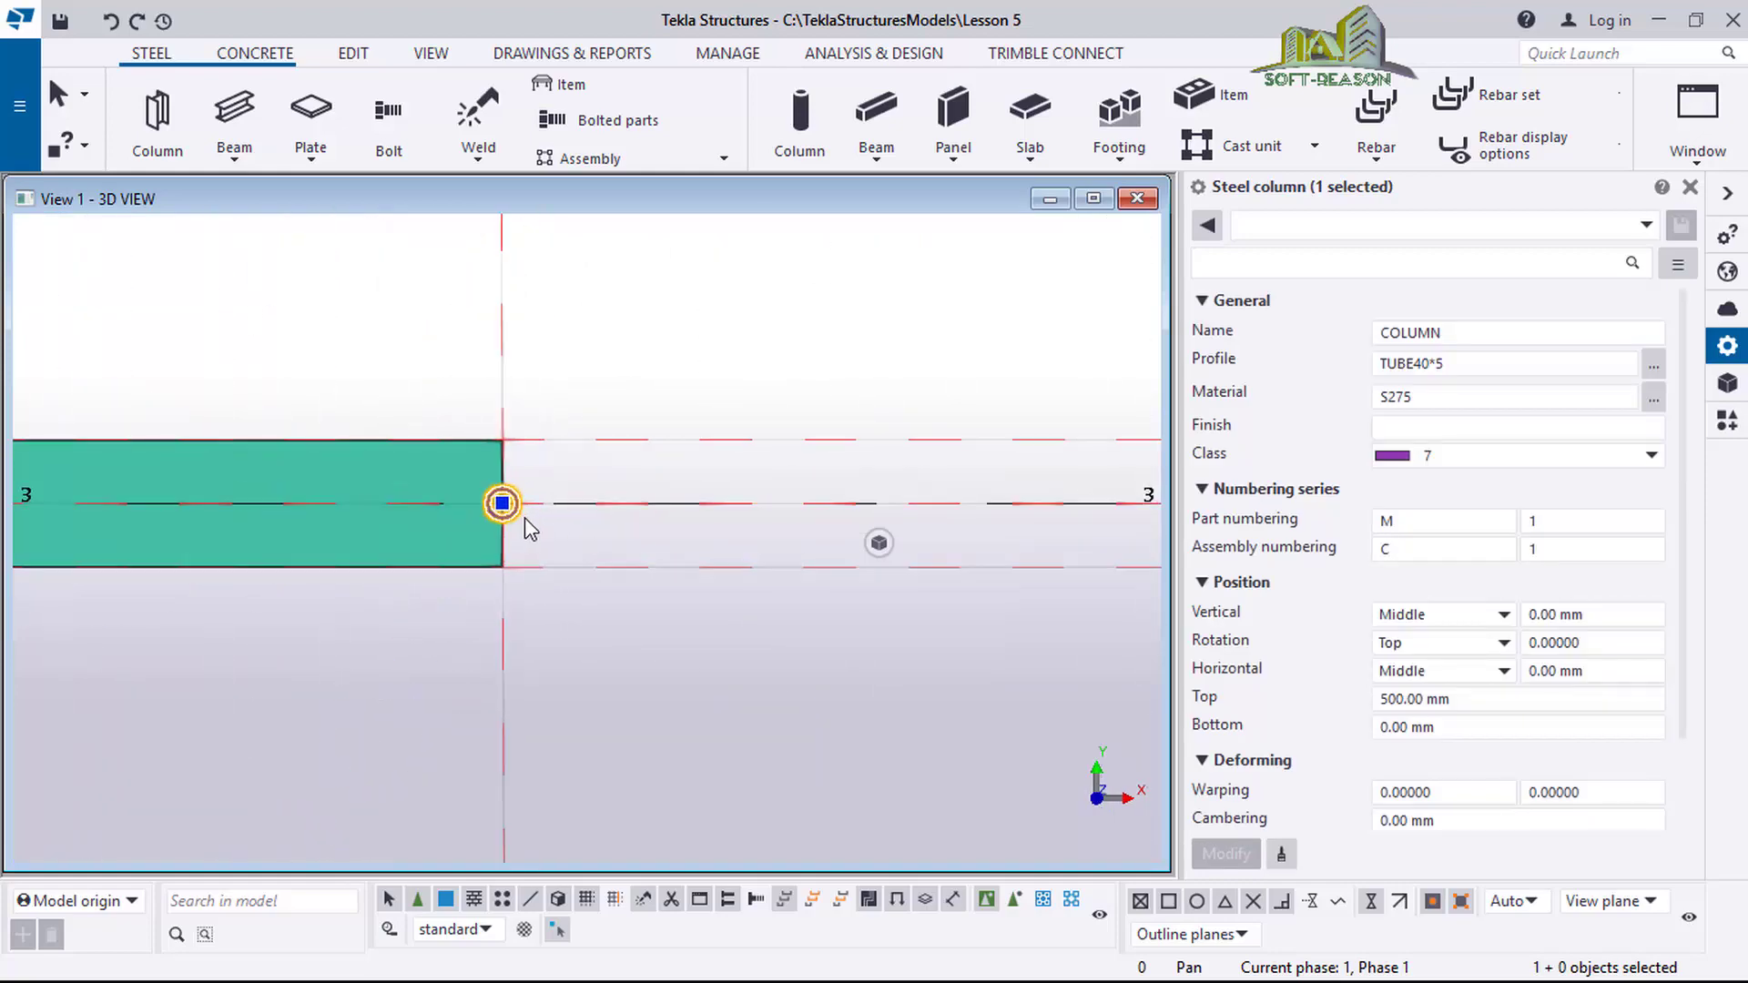
pyautogui.rightClick(589, 526)
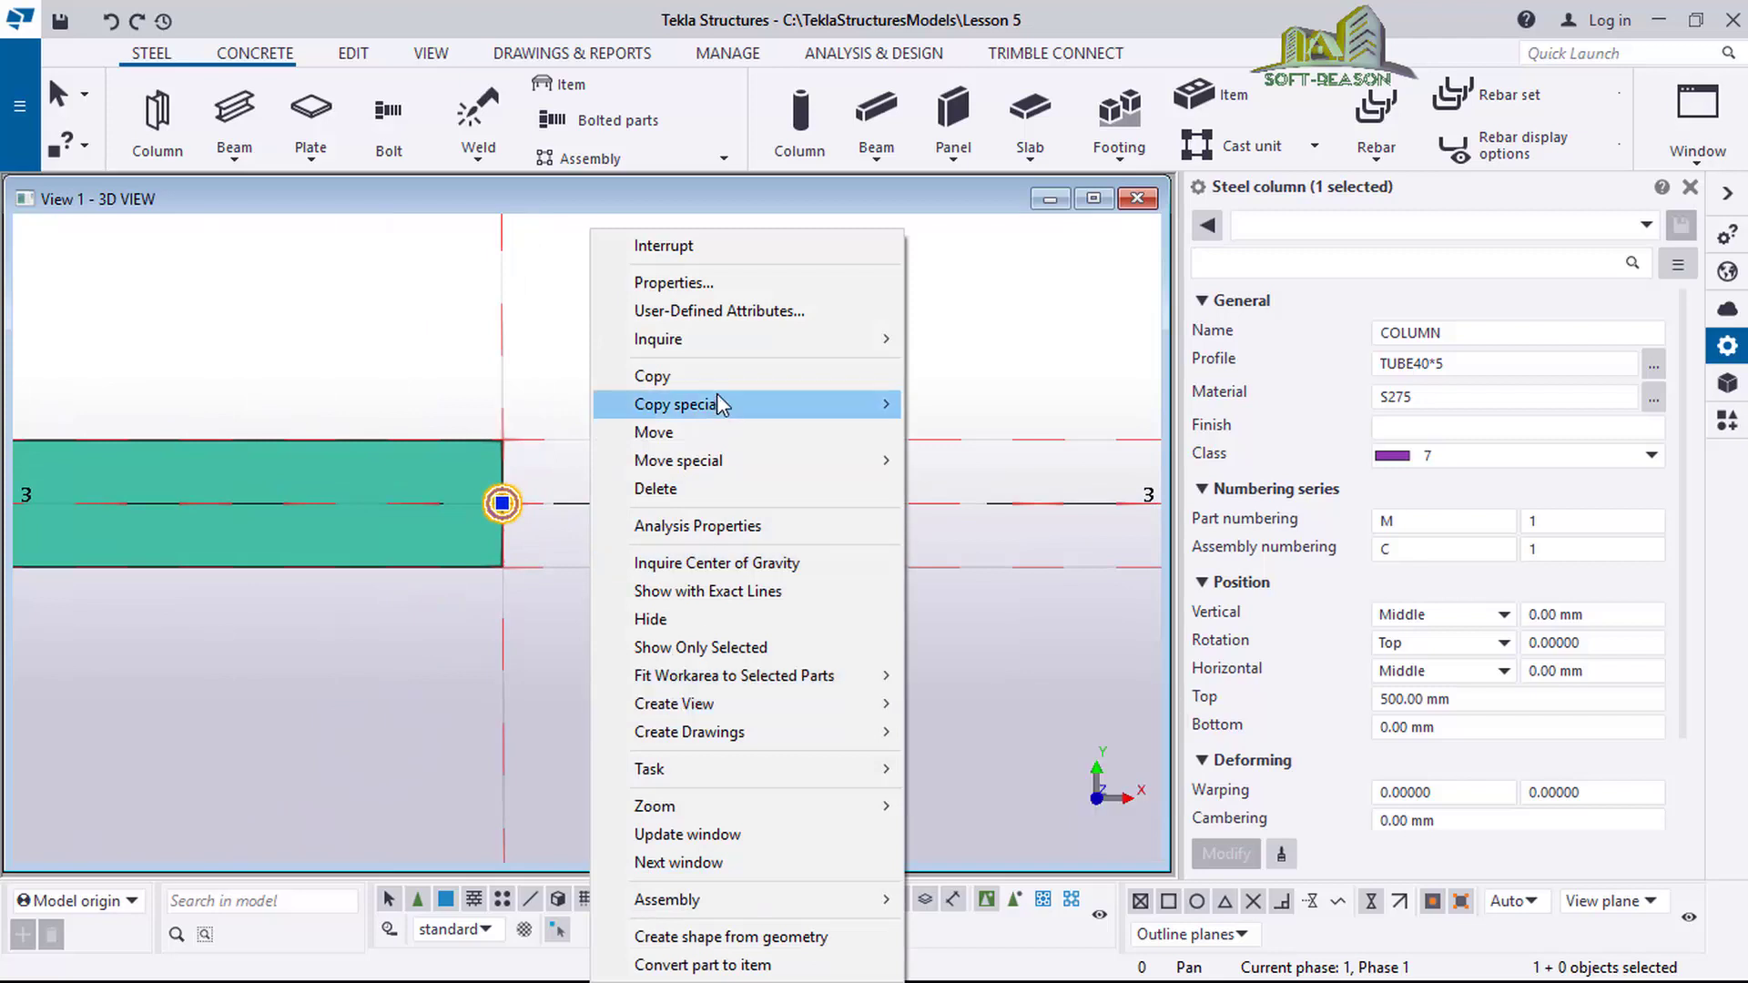
pyautogui.click(689, 432)
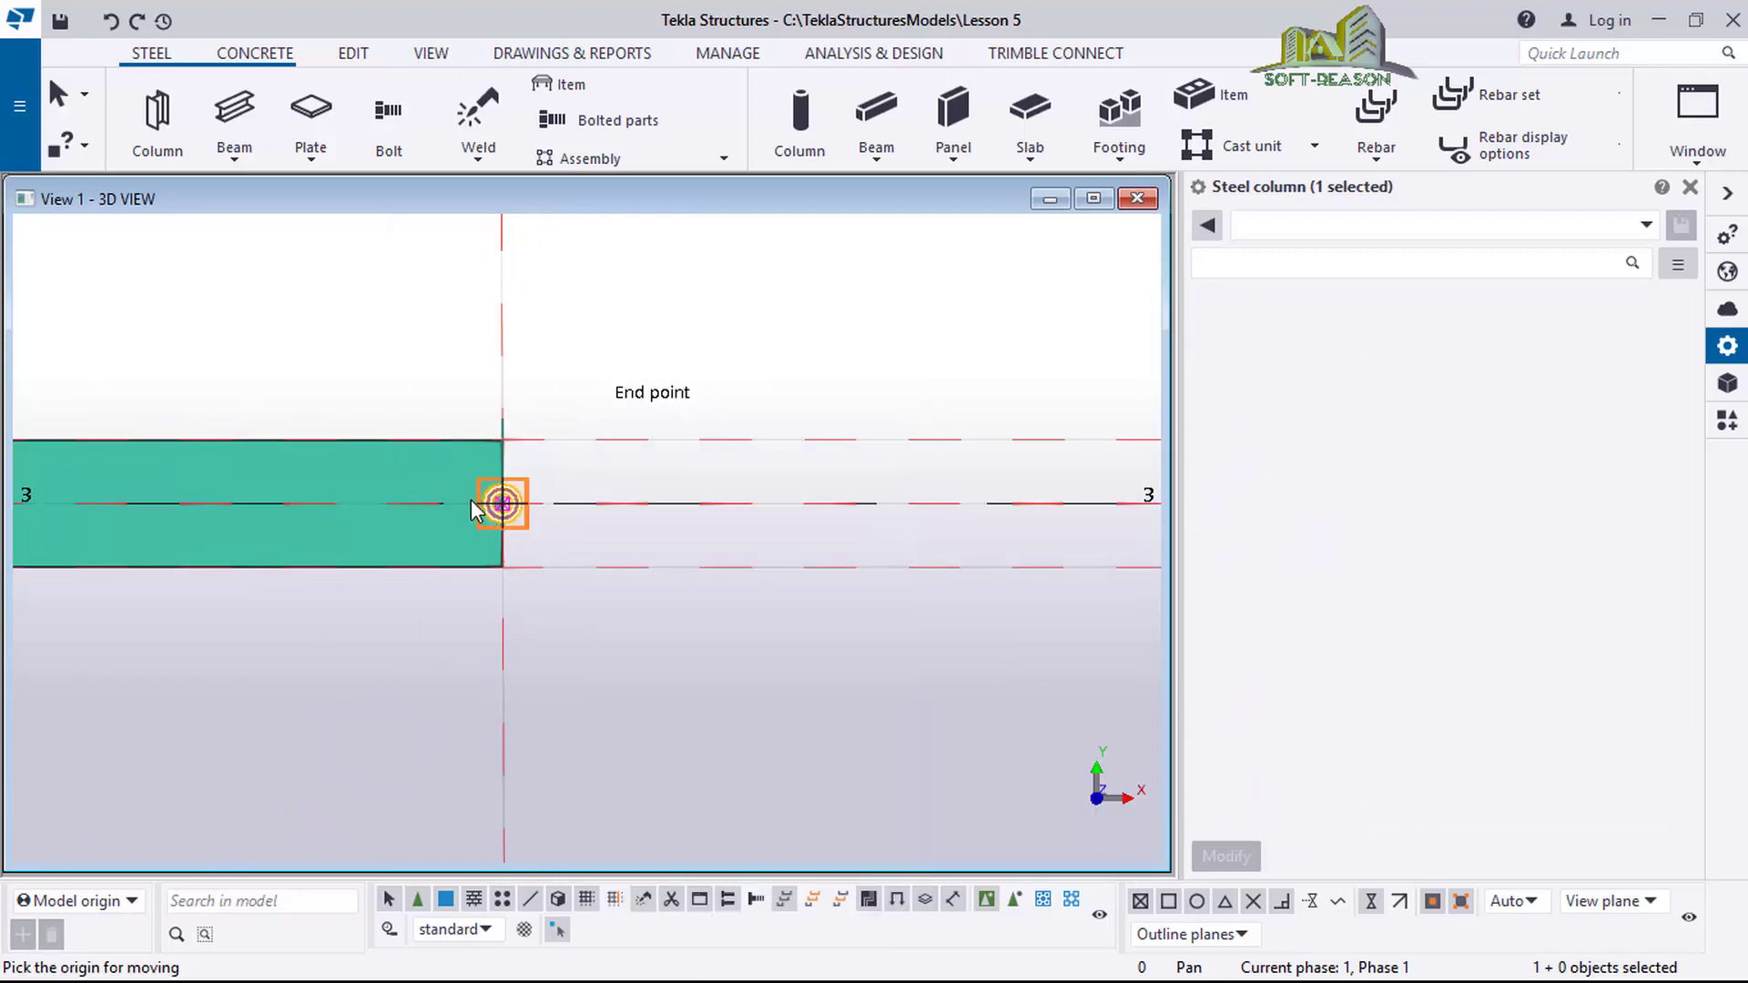
pyautogui.click(491, 504)
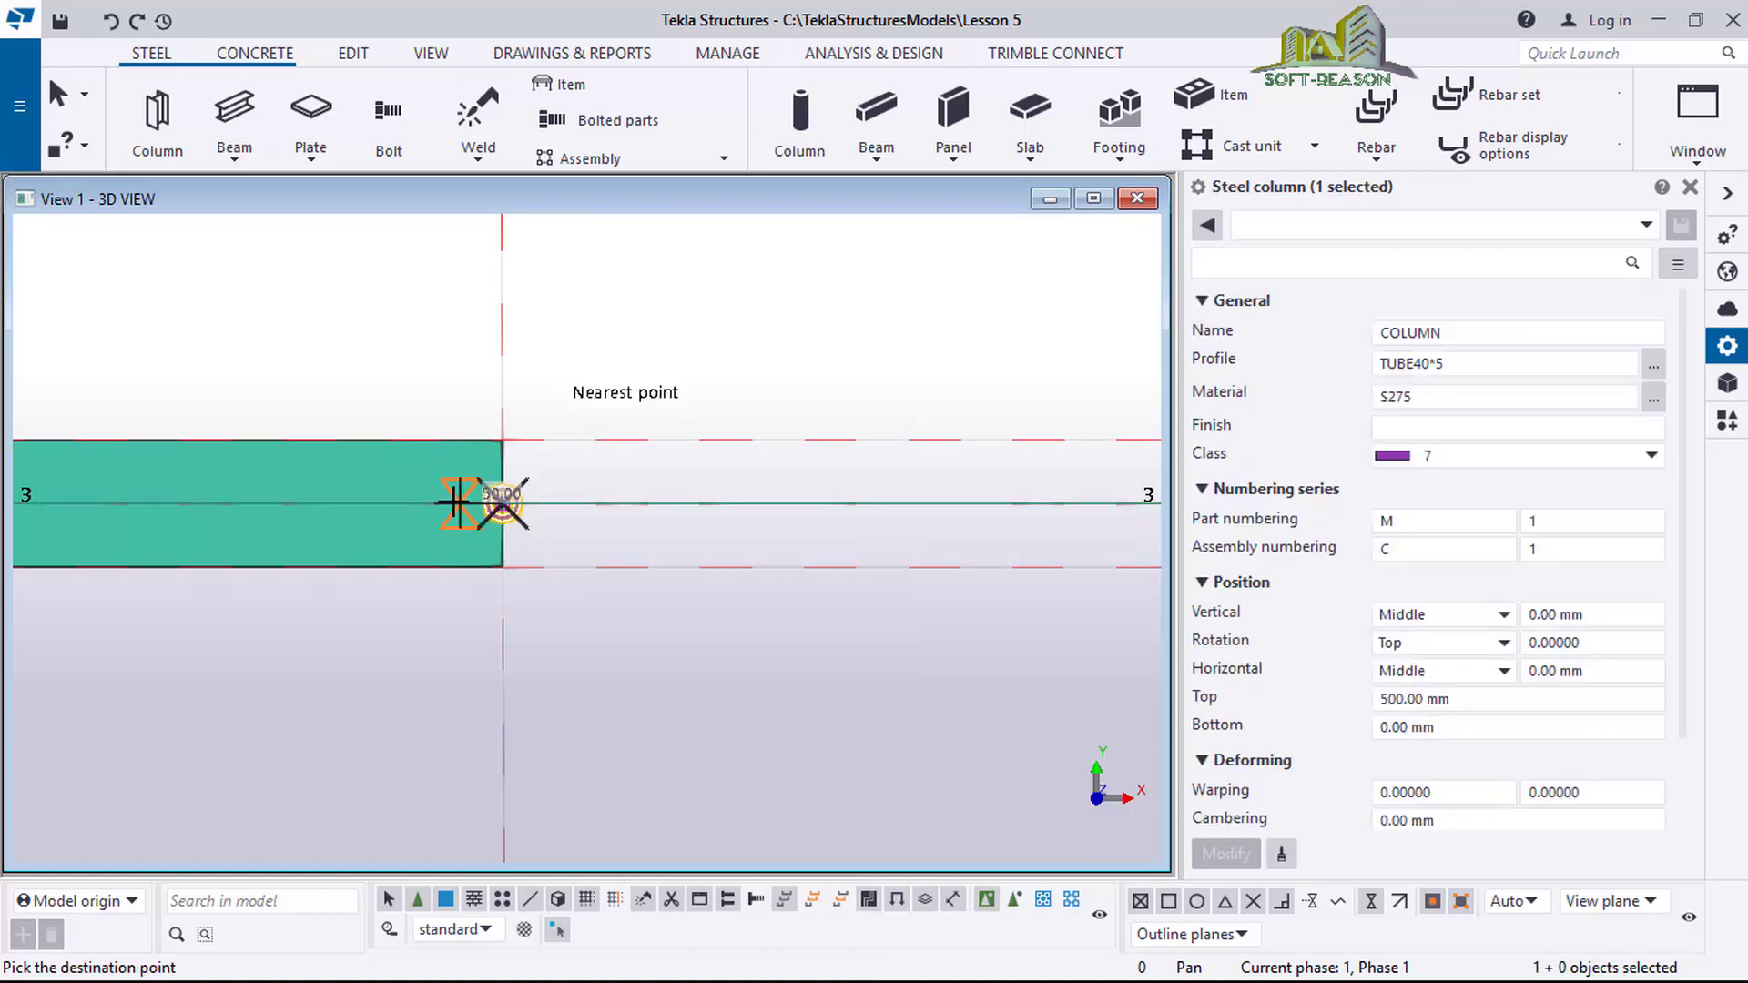
pyautogui.write('1')
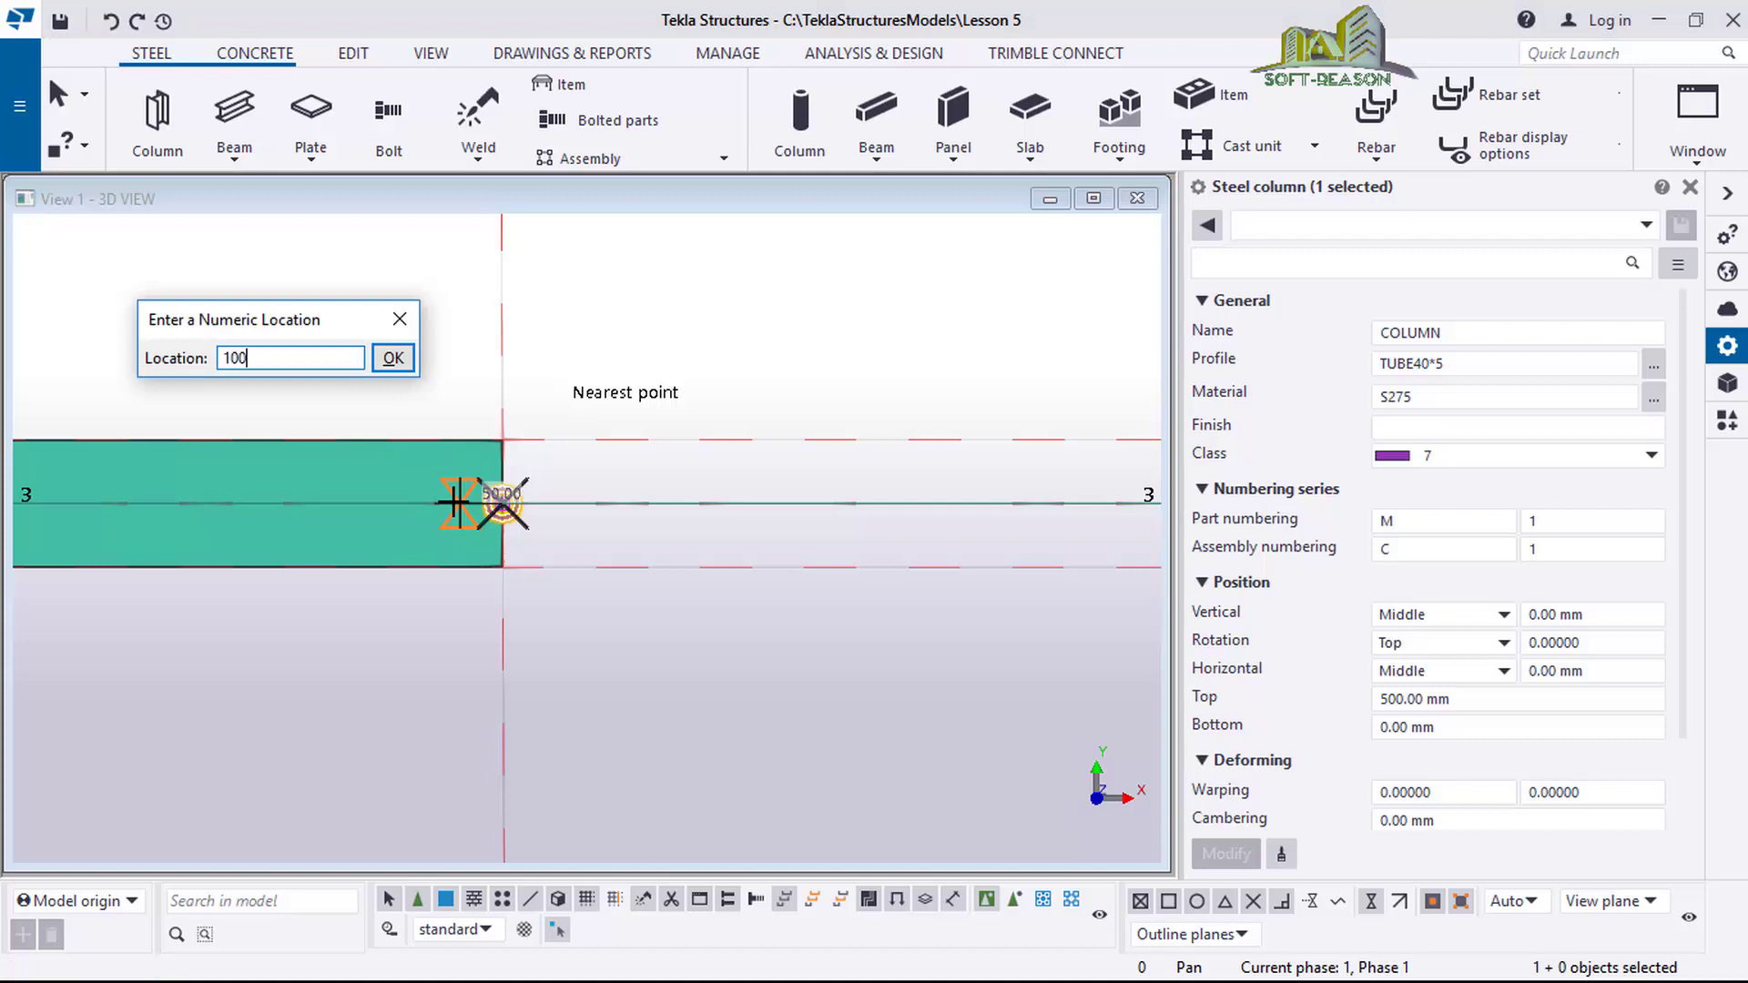
pyautogui.write('00')
pyautogui.press('Return')
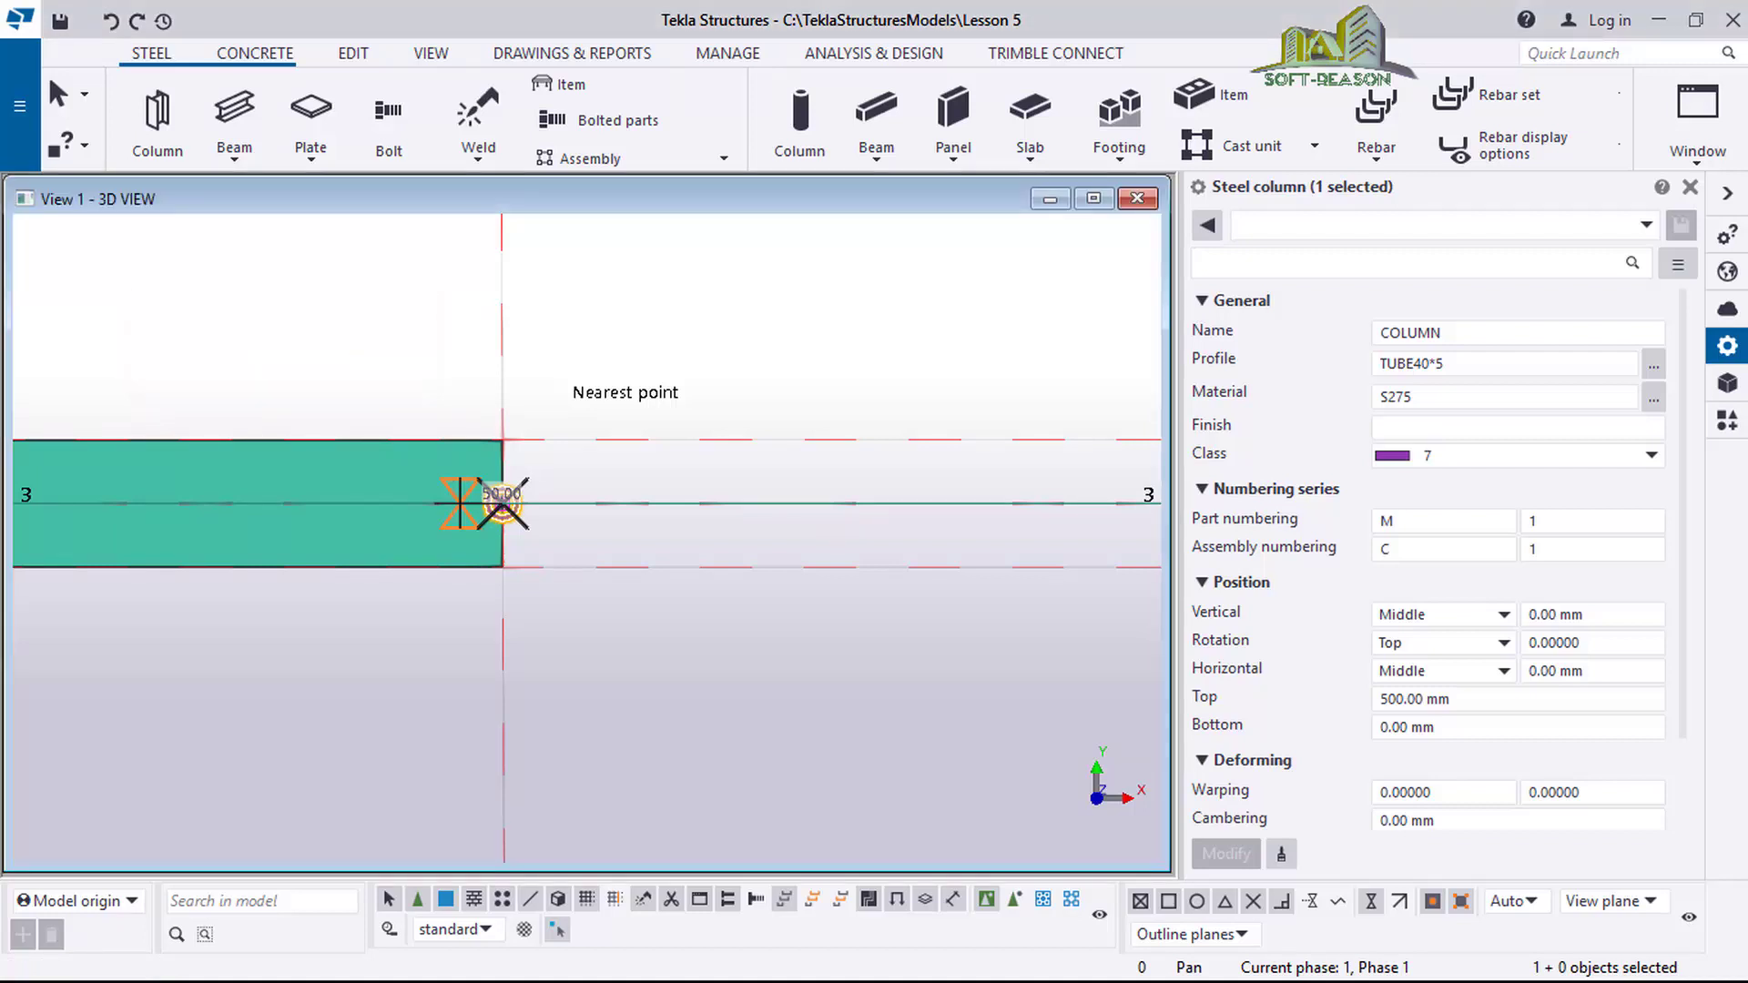
# Move the tubular post 50 mm back along grid line 3 towards the slab's outer end.
pyautogui.scroll(2, 414, 511)
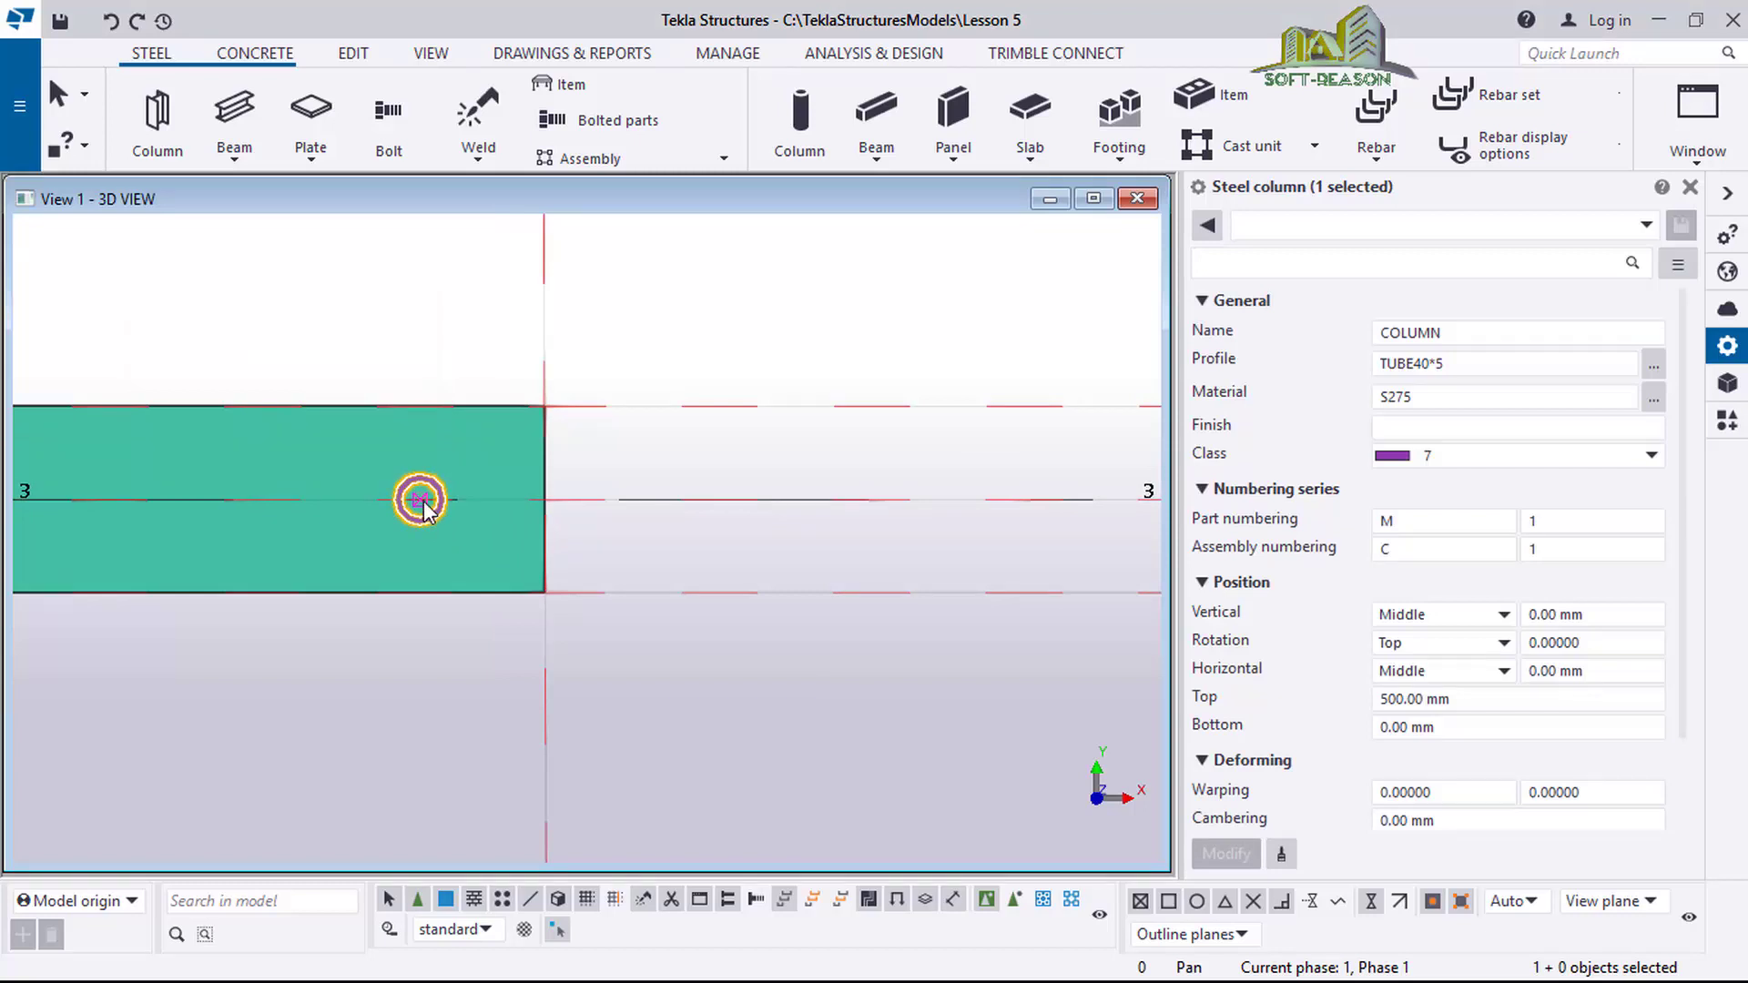
pyautogui.rightClick(423, 507)
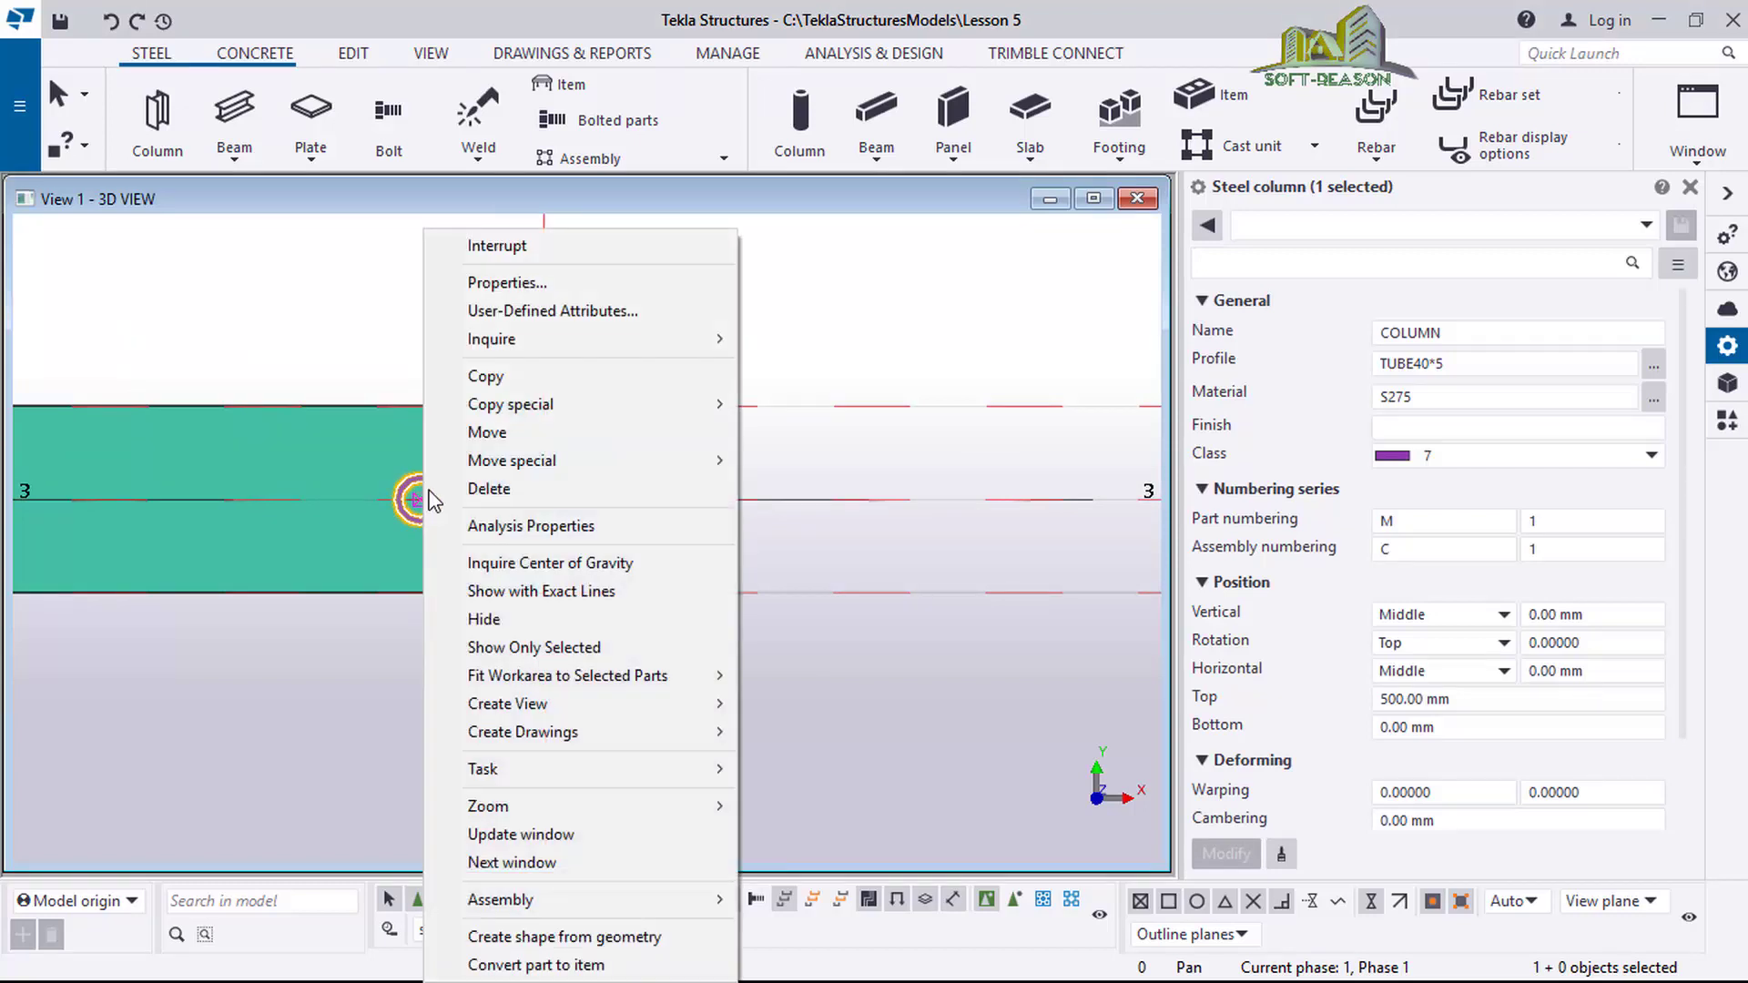
pyautogui.click(504, 434)
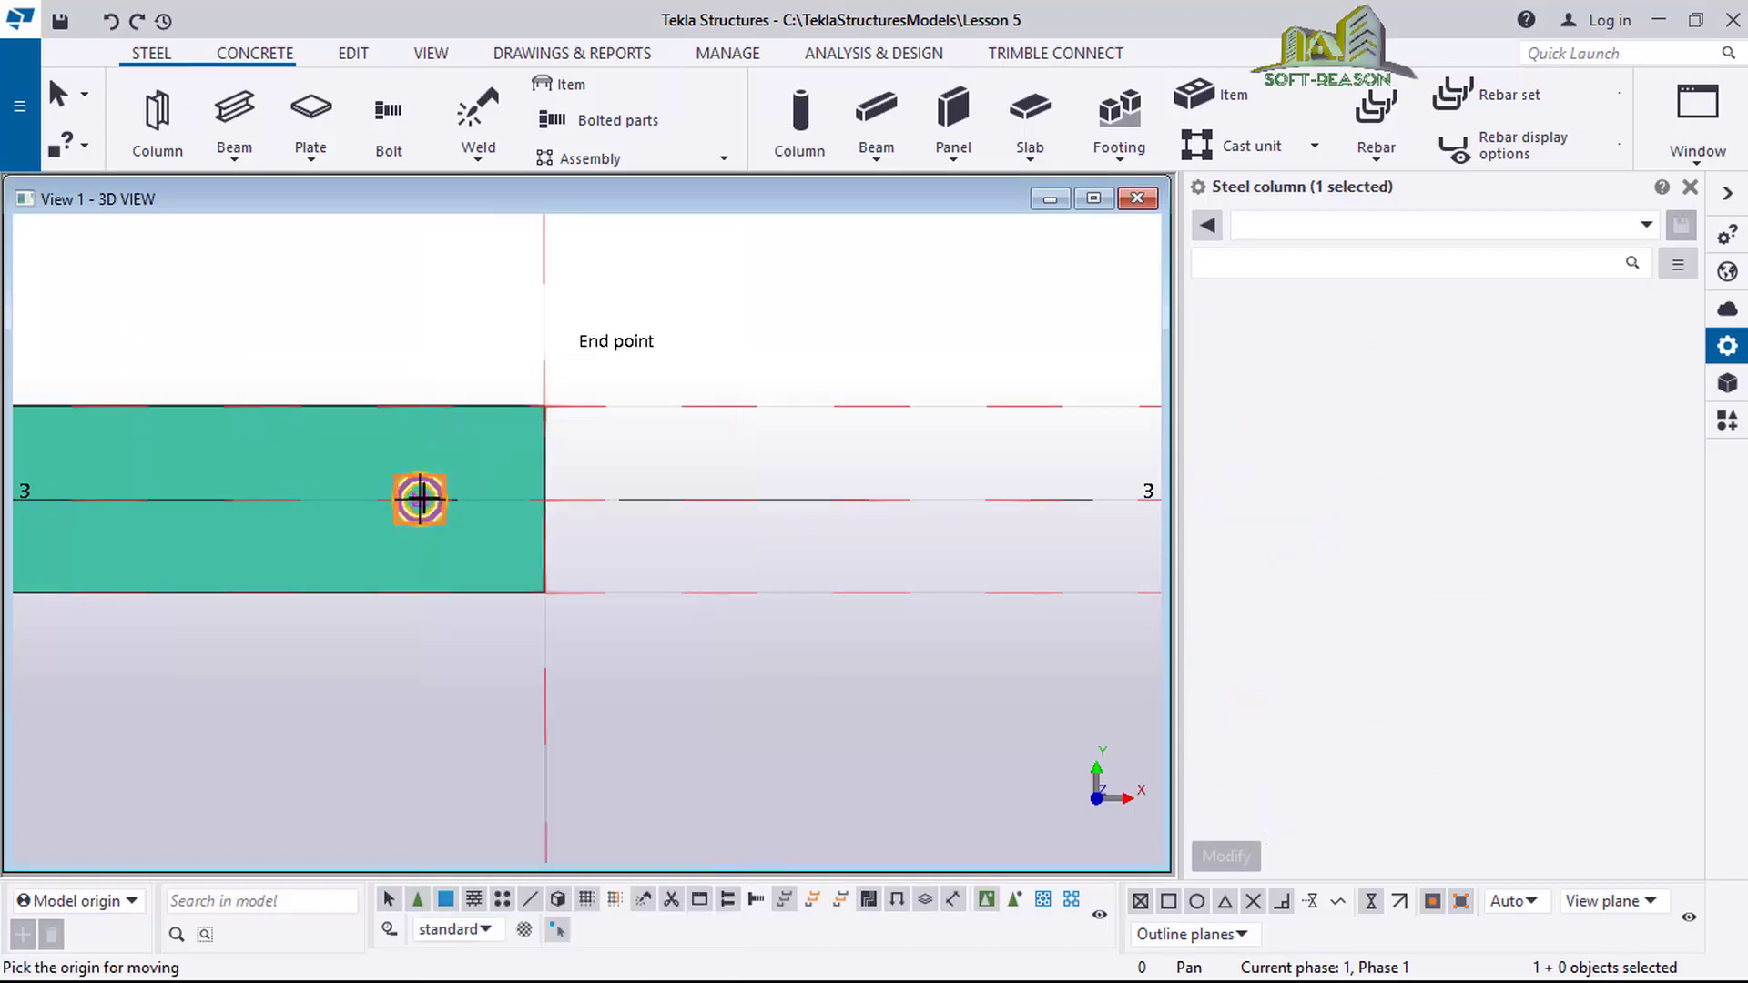
pyautogui.click(483, 498)
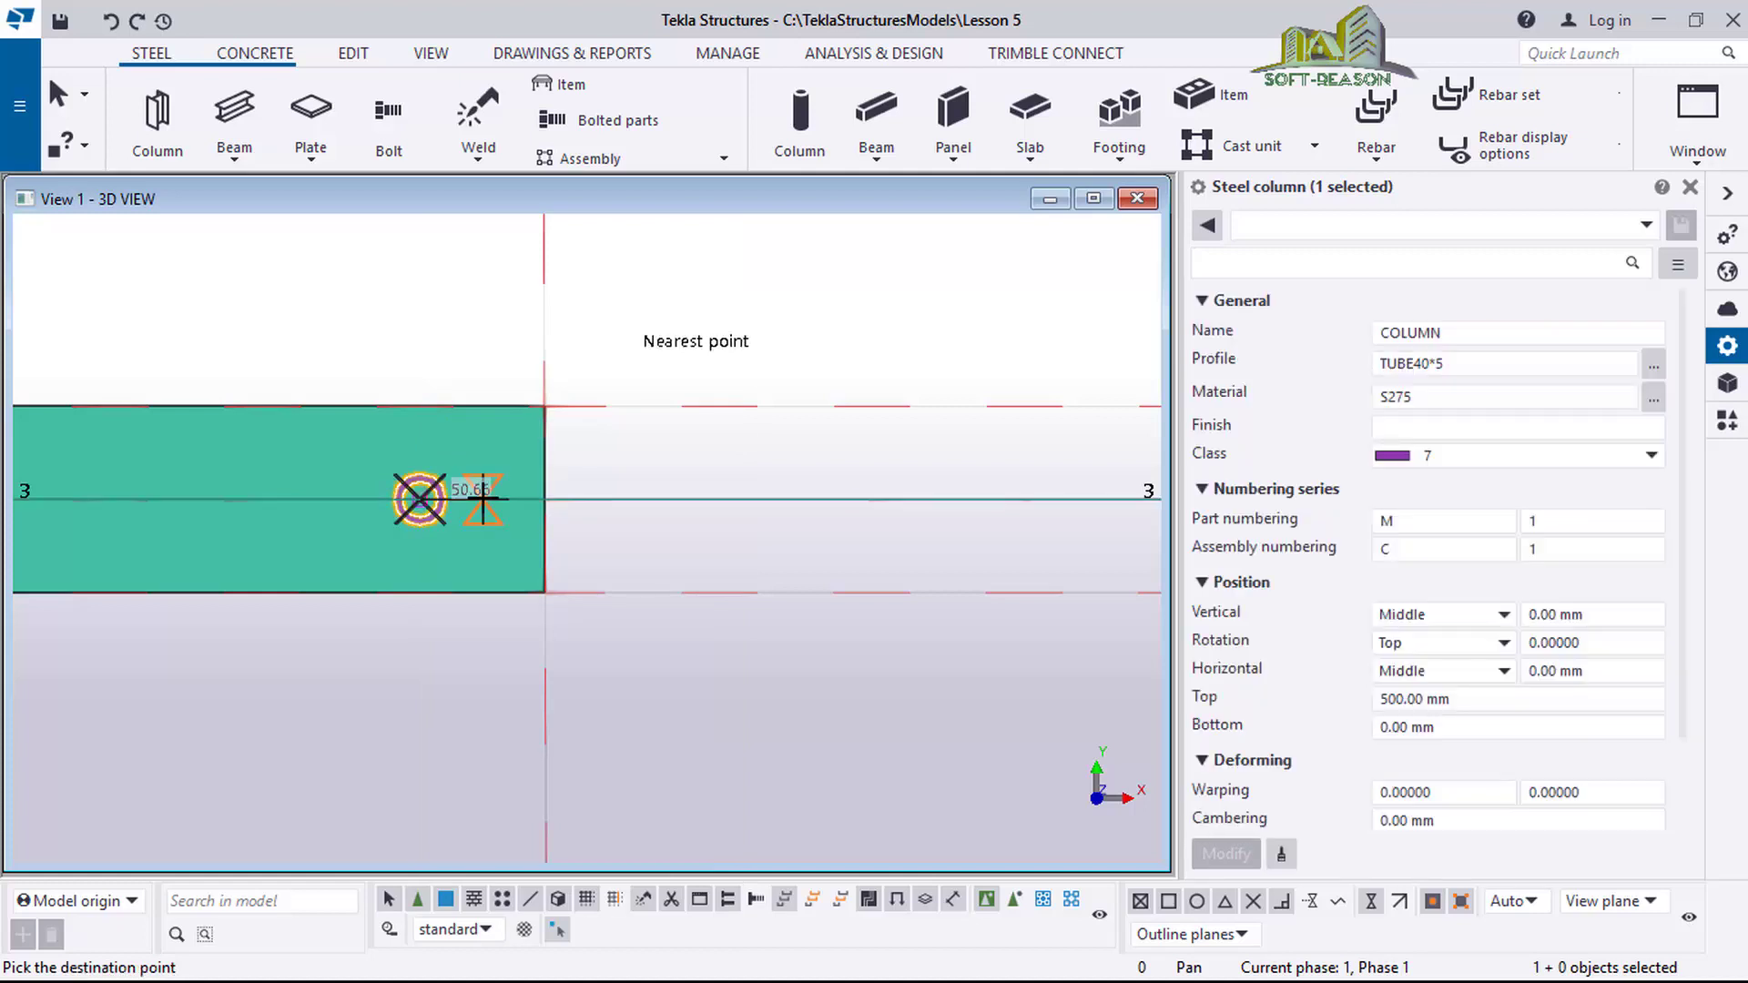
pyautogui.write('50')
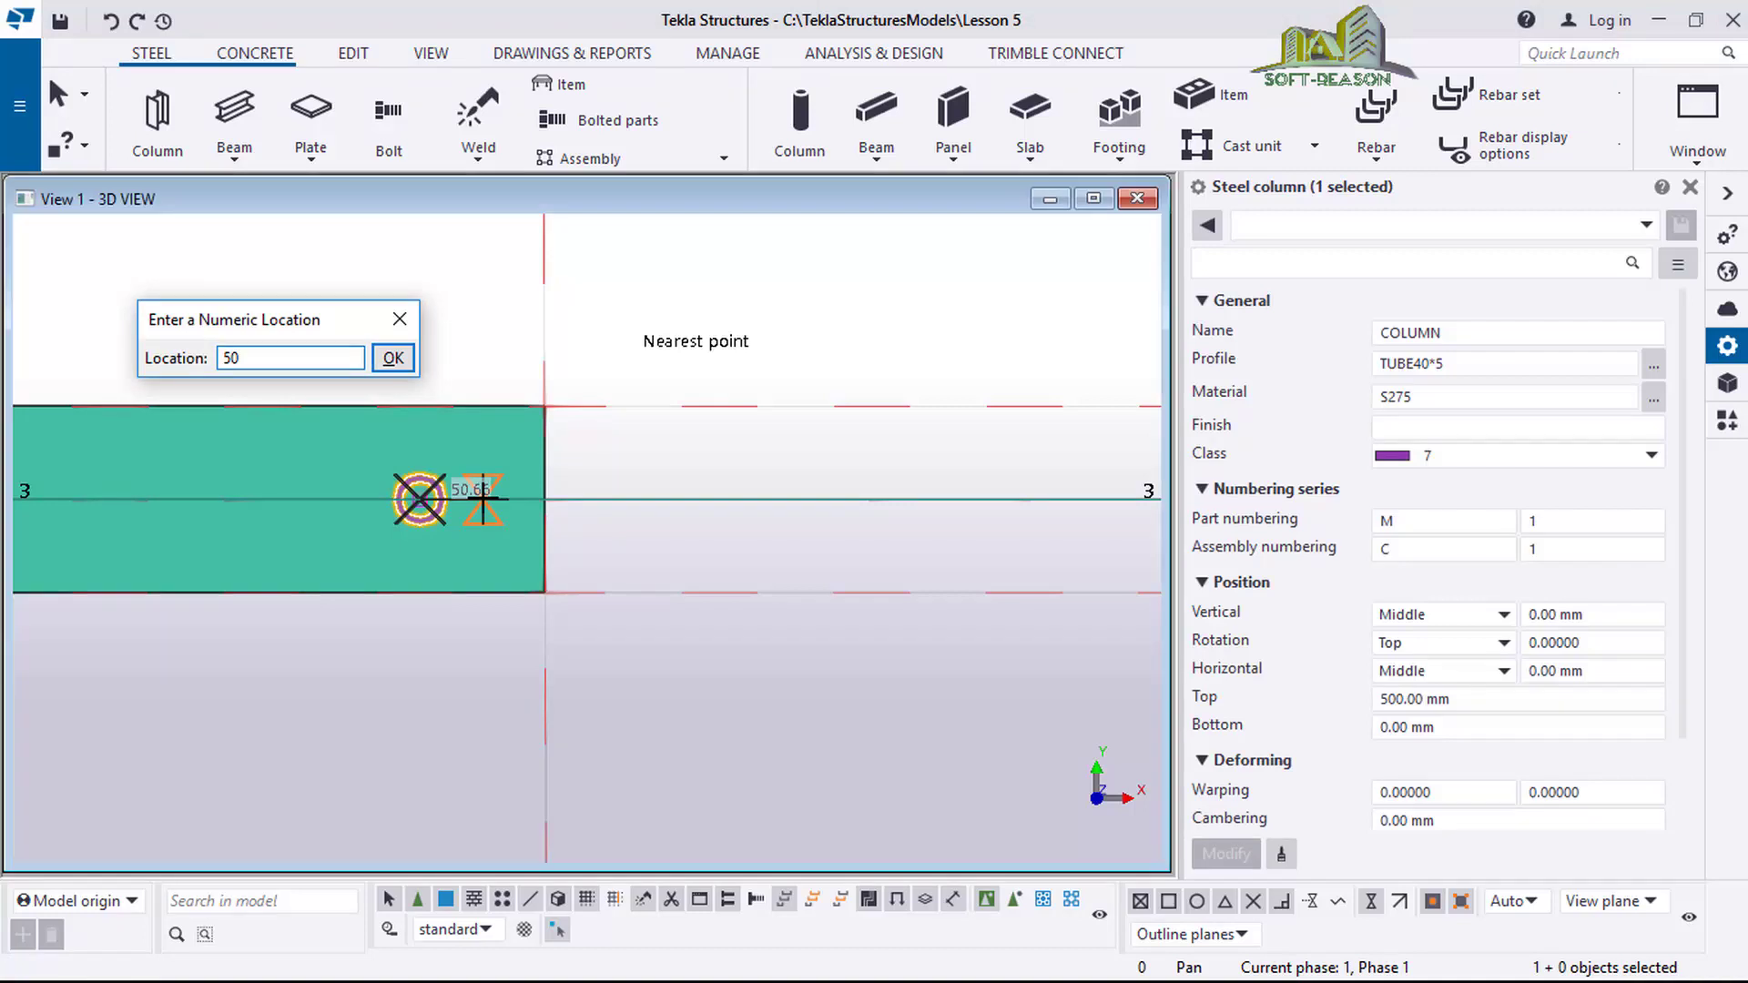
pyautogui.press('Return')
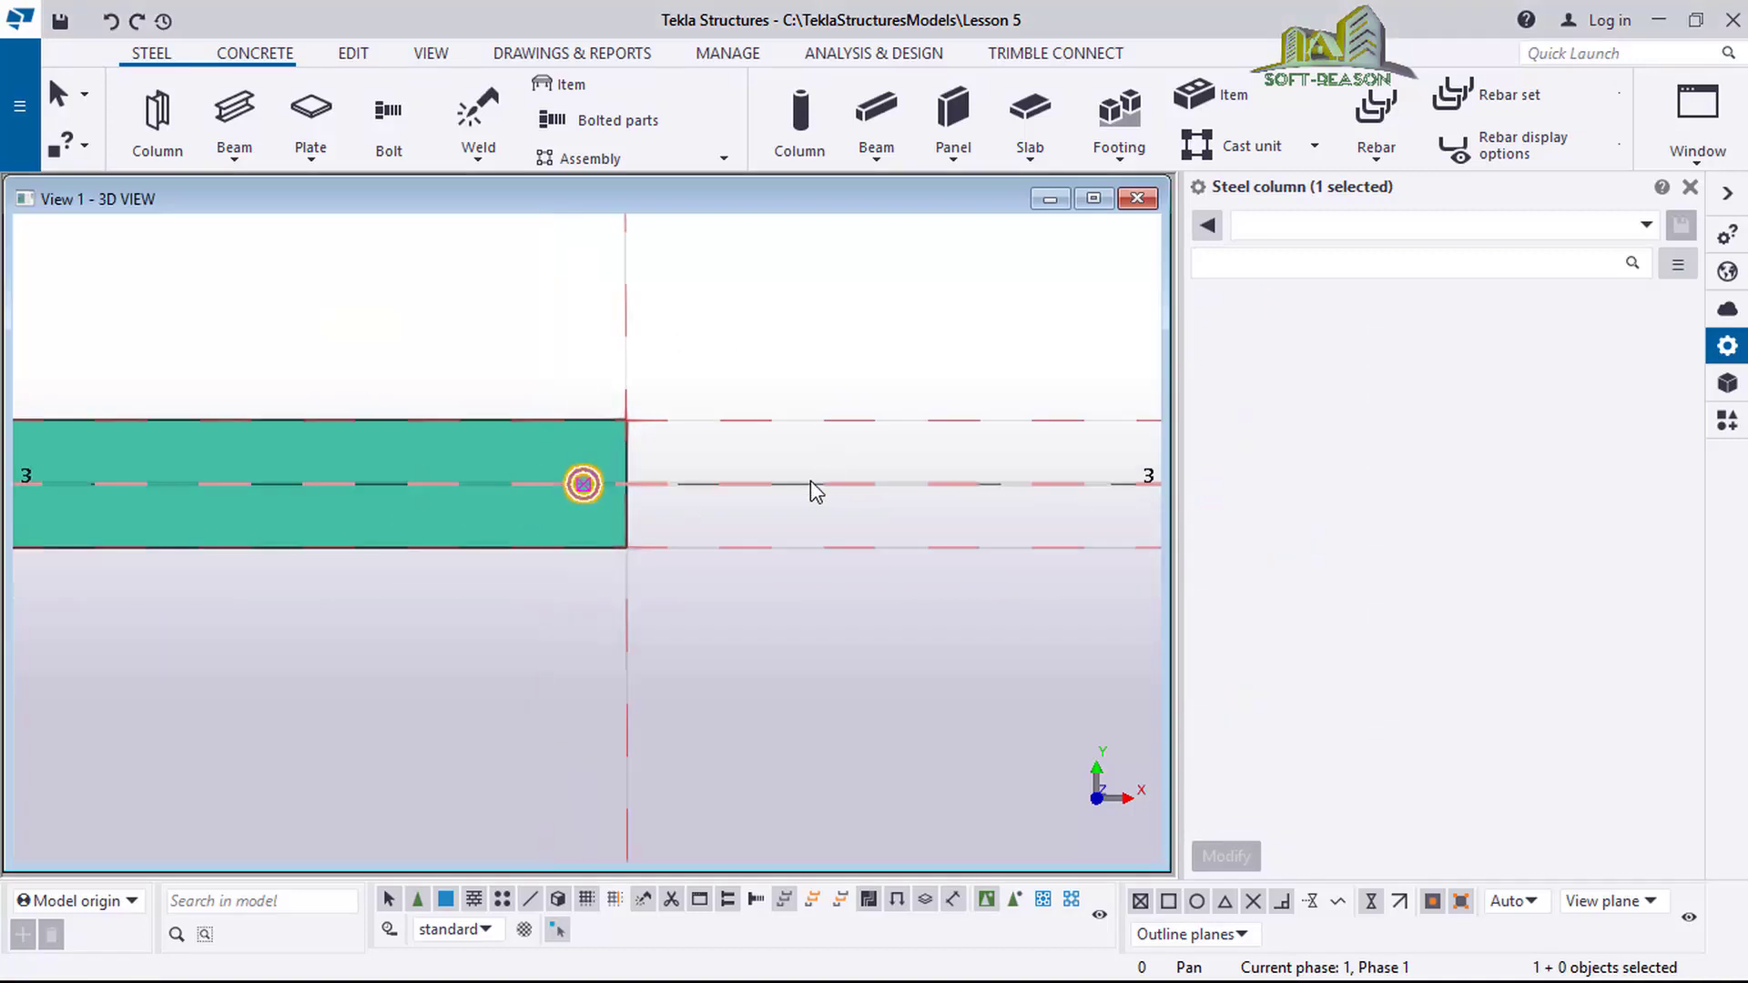
# Examine in plan and in 3D how the moved post stands on the slab step beside the round column.
pyautogui.scroll(-4, 810, 481)
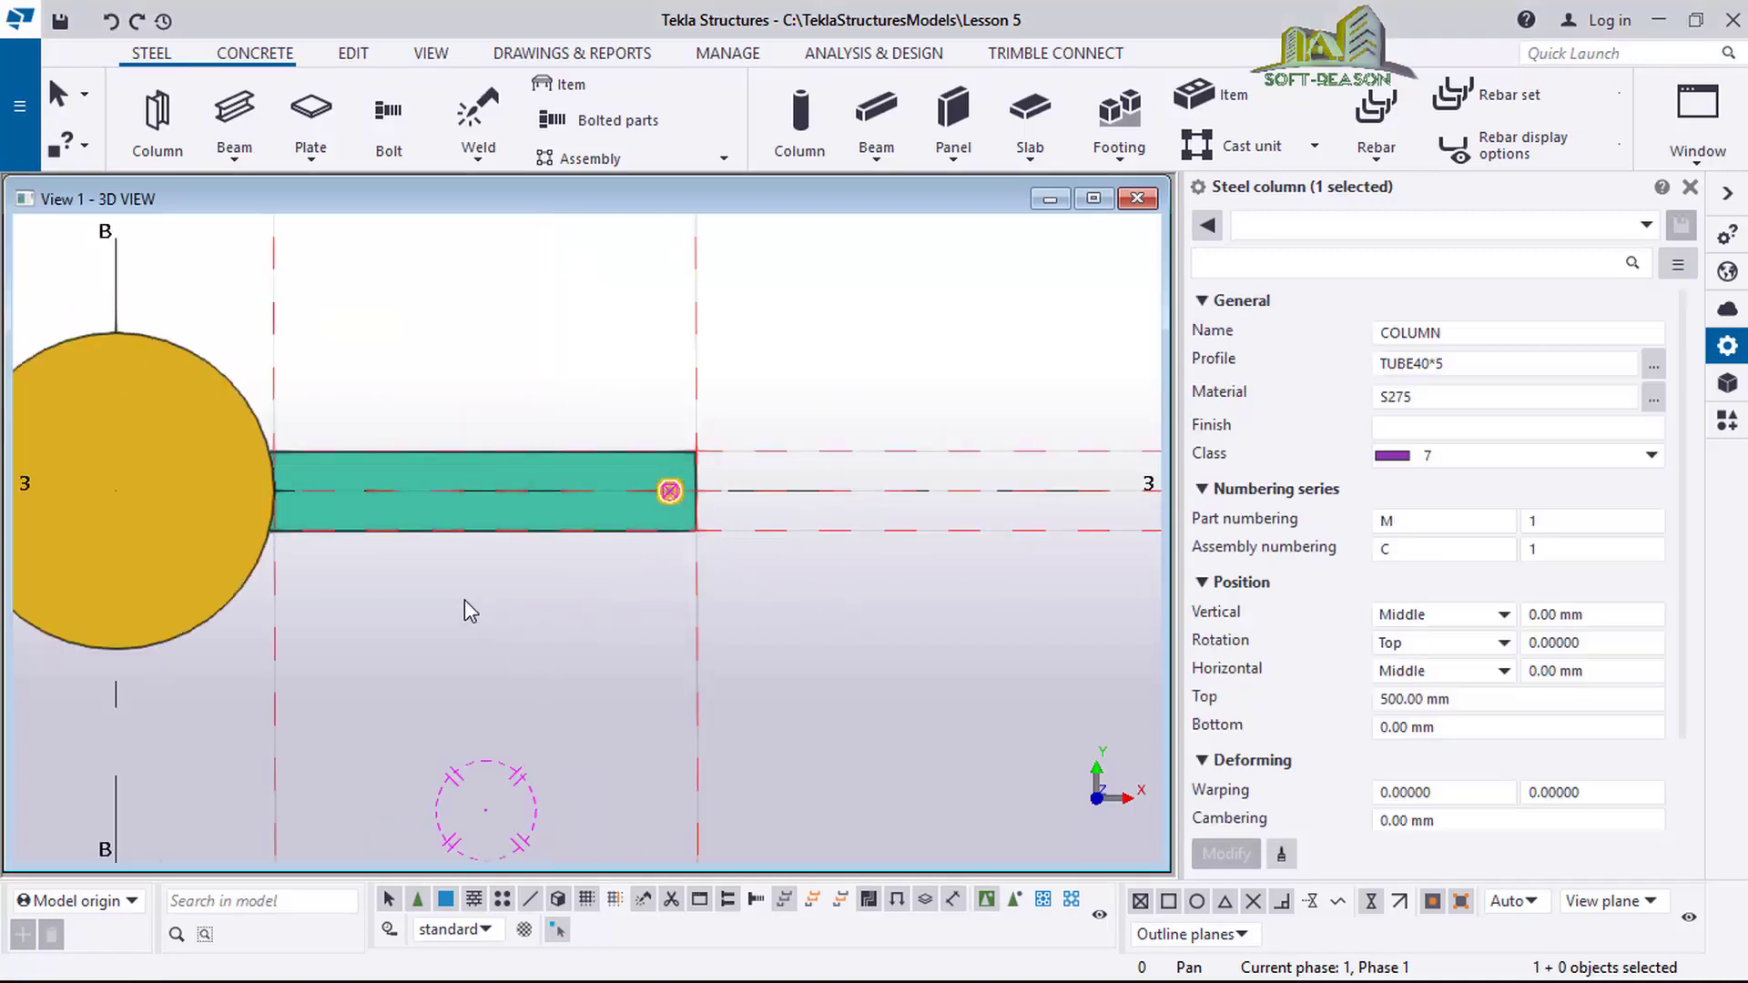
pyautogui.scroll(5, 714, 551)
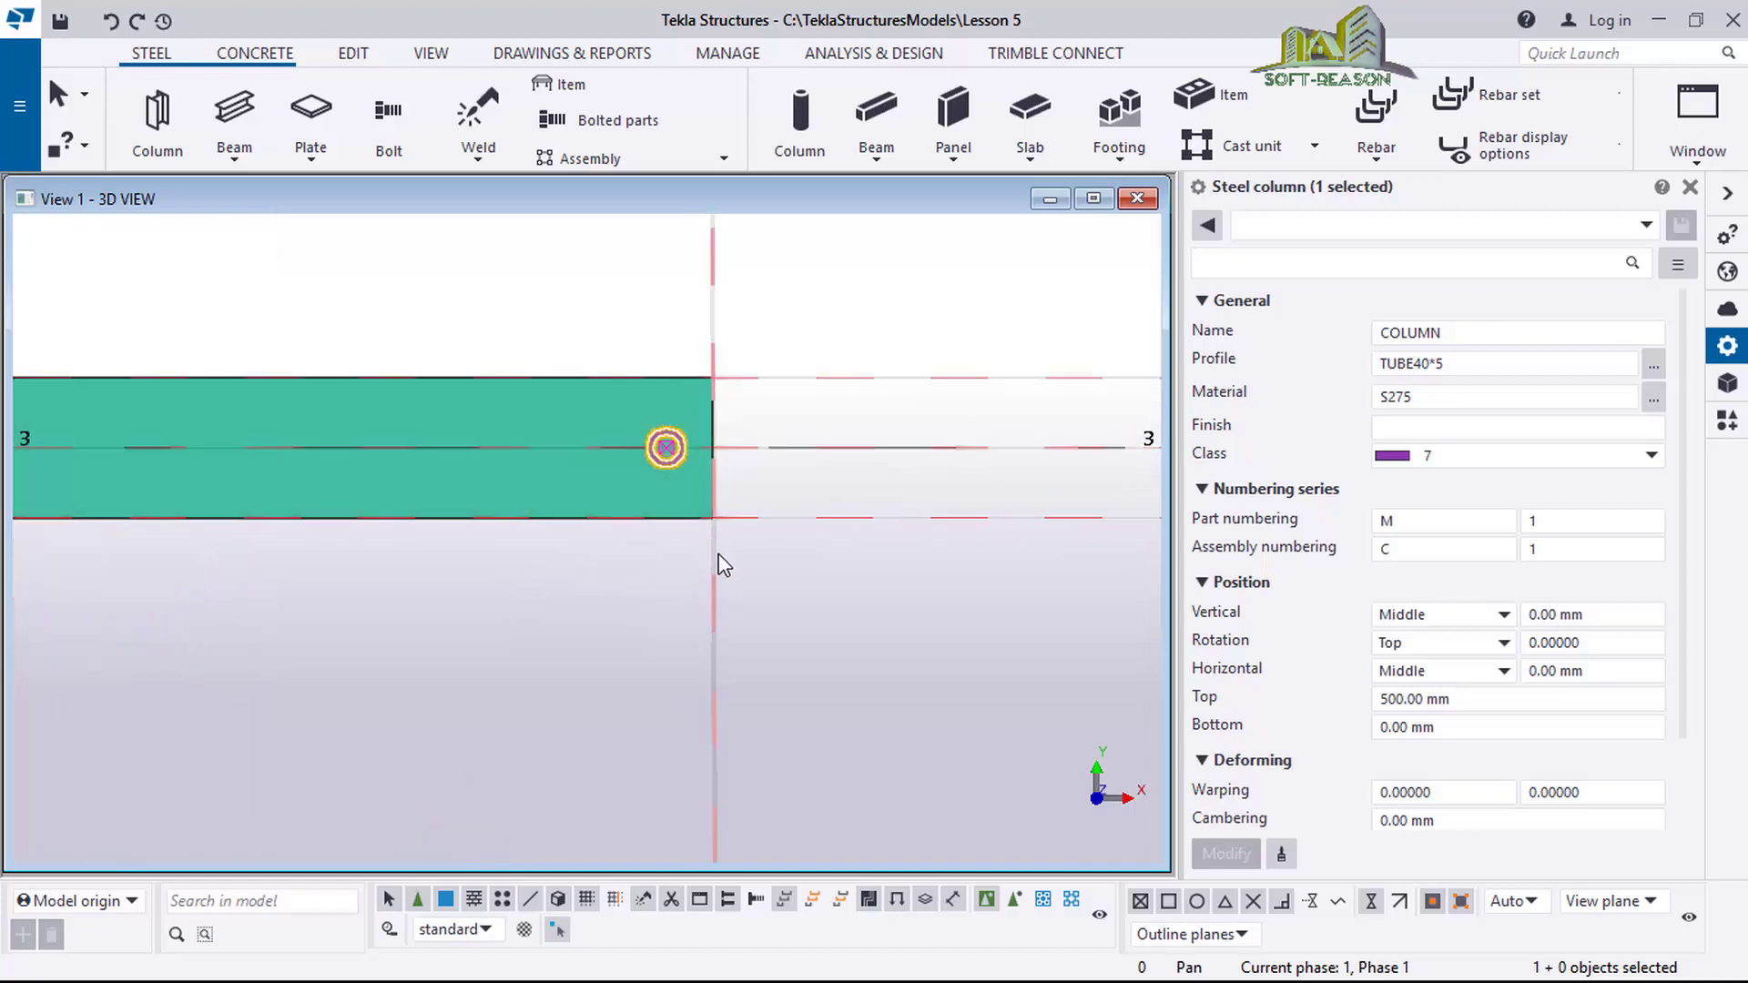
pyautogui.press('Home')
pyautogui.scroll(4, 533, 711)
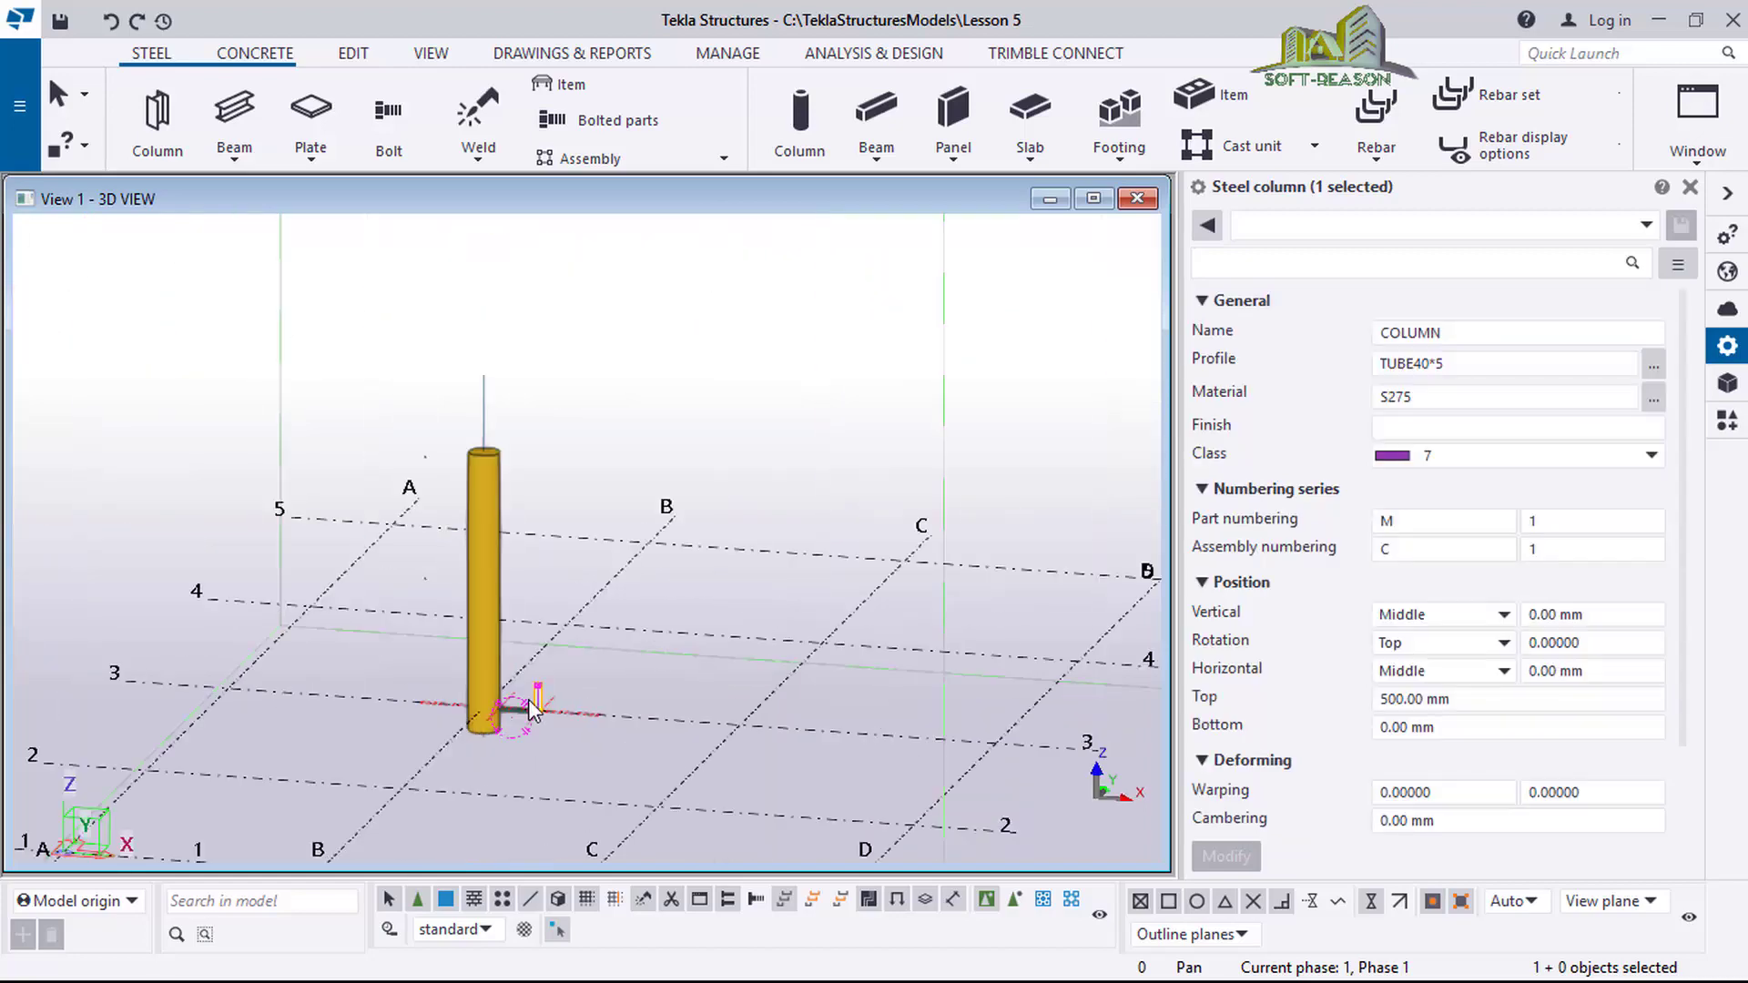
pyautogui.scroll(8, 533, 710)
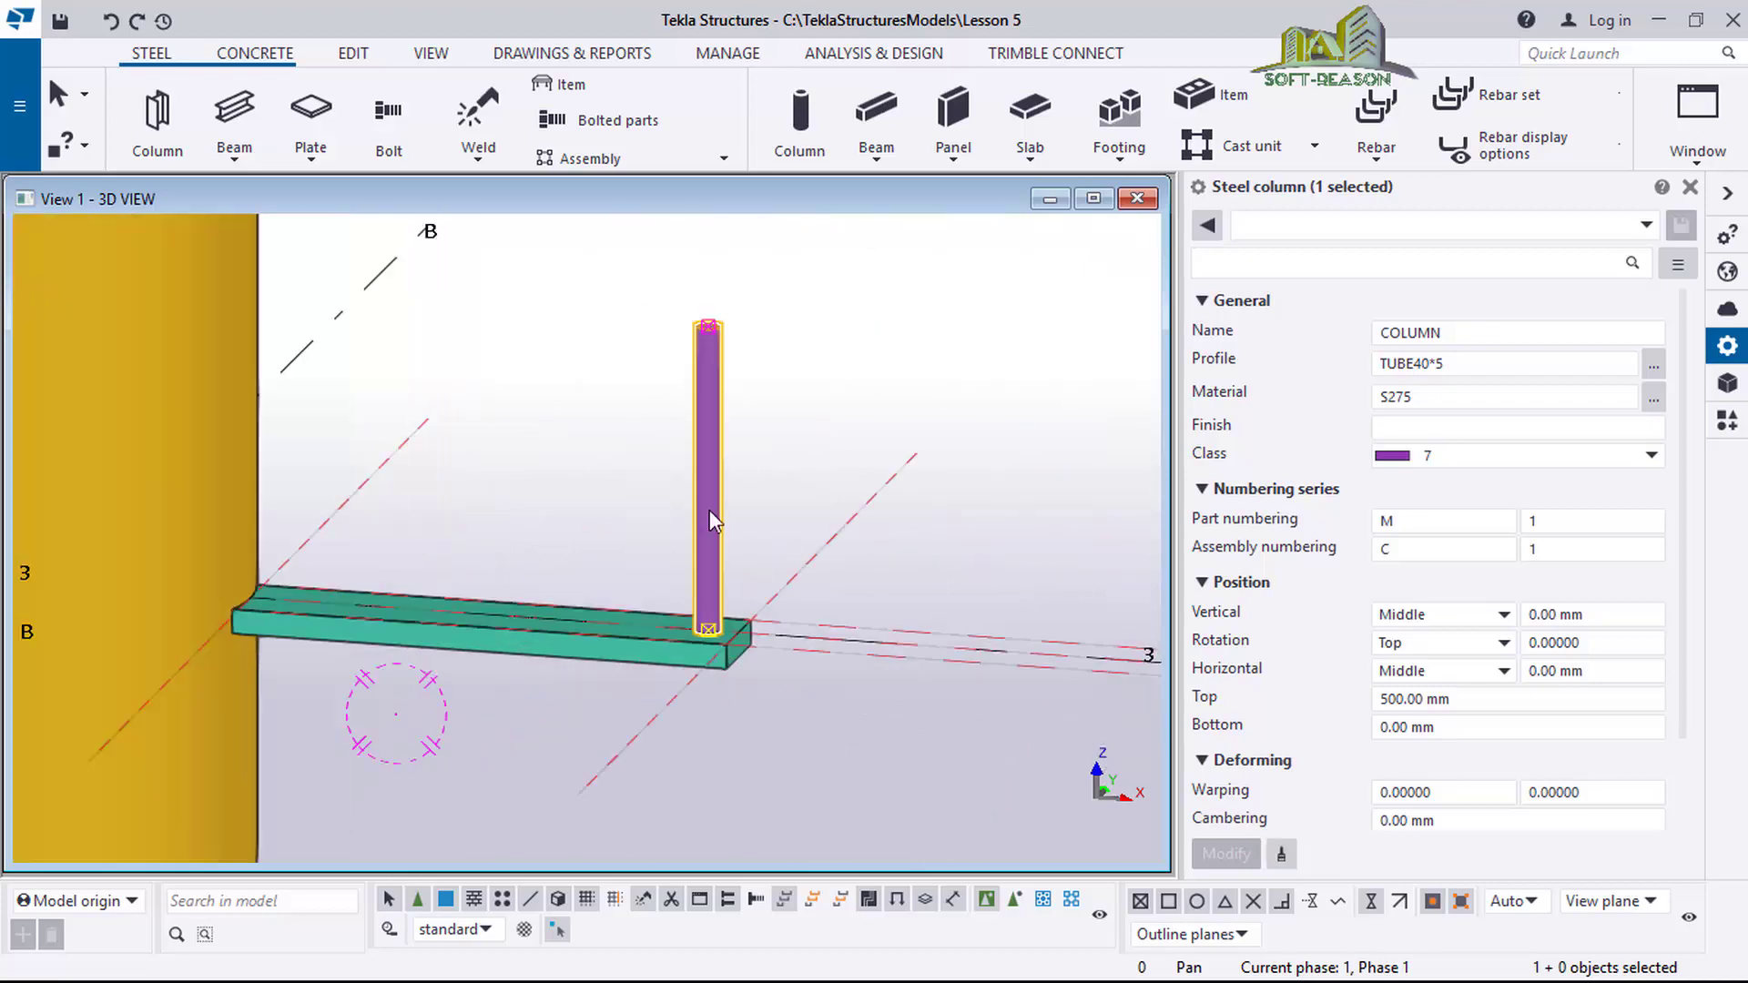
pyautogui.scroll(3, 648, 597)
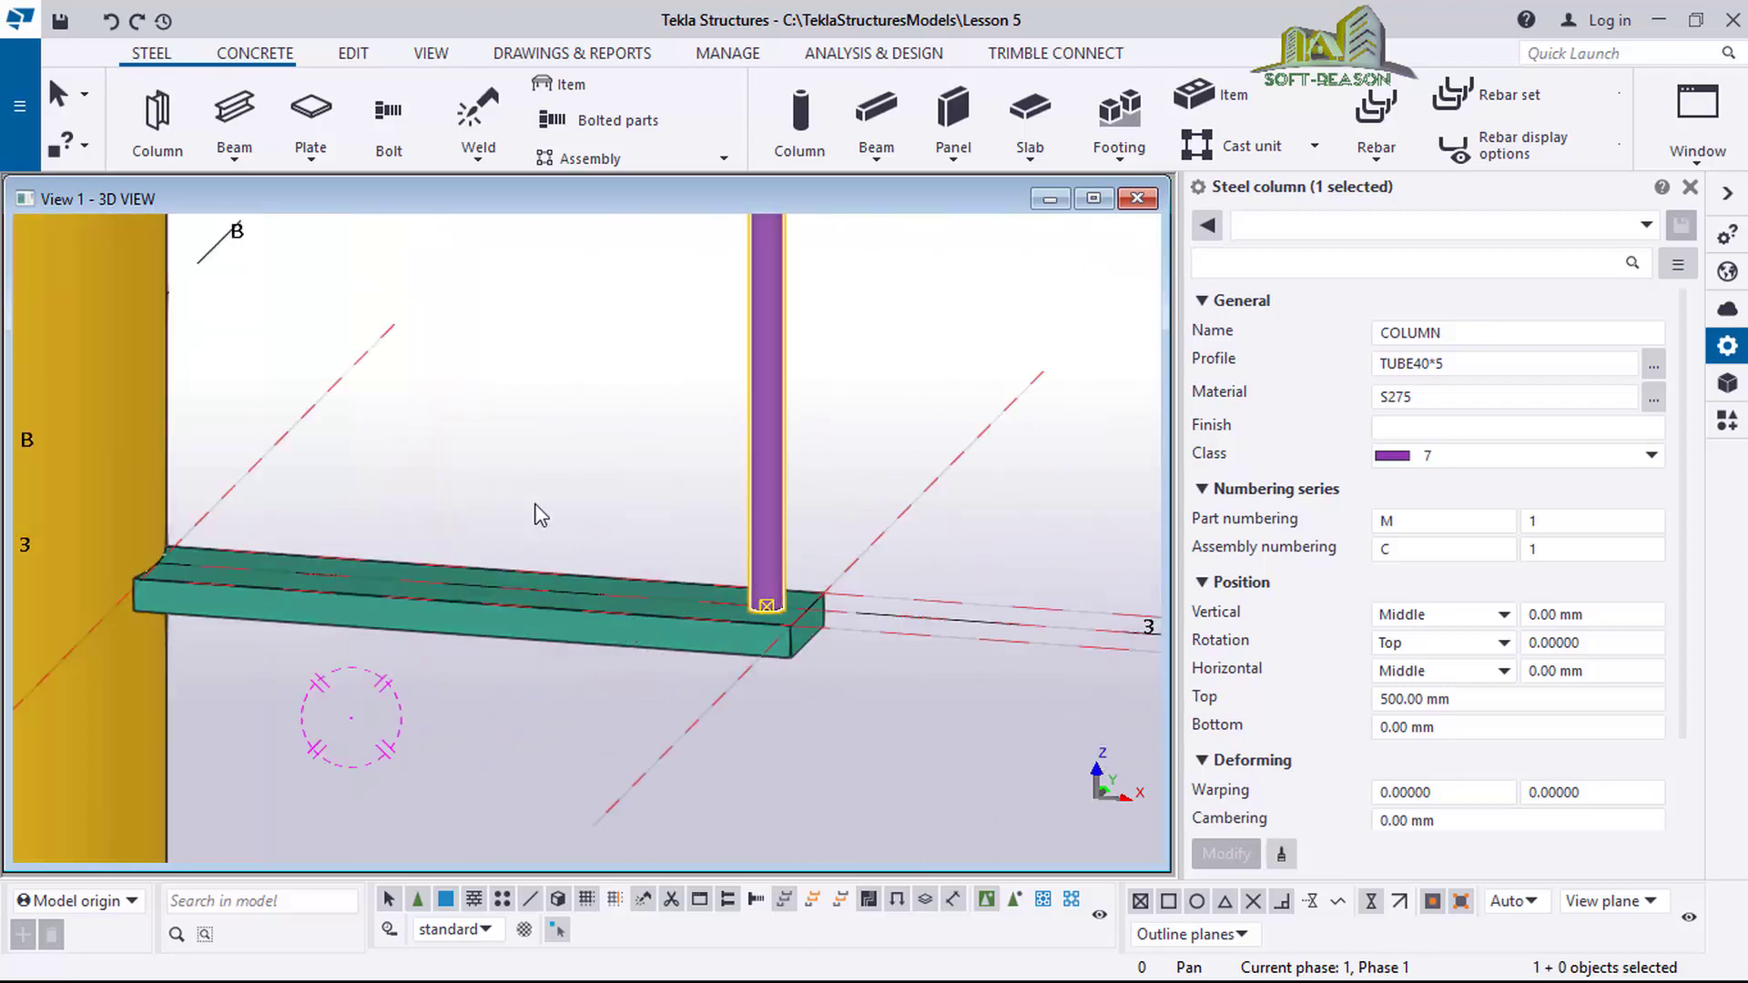
pyautogui.scroll(-5, 642, 451)
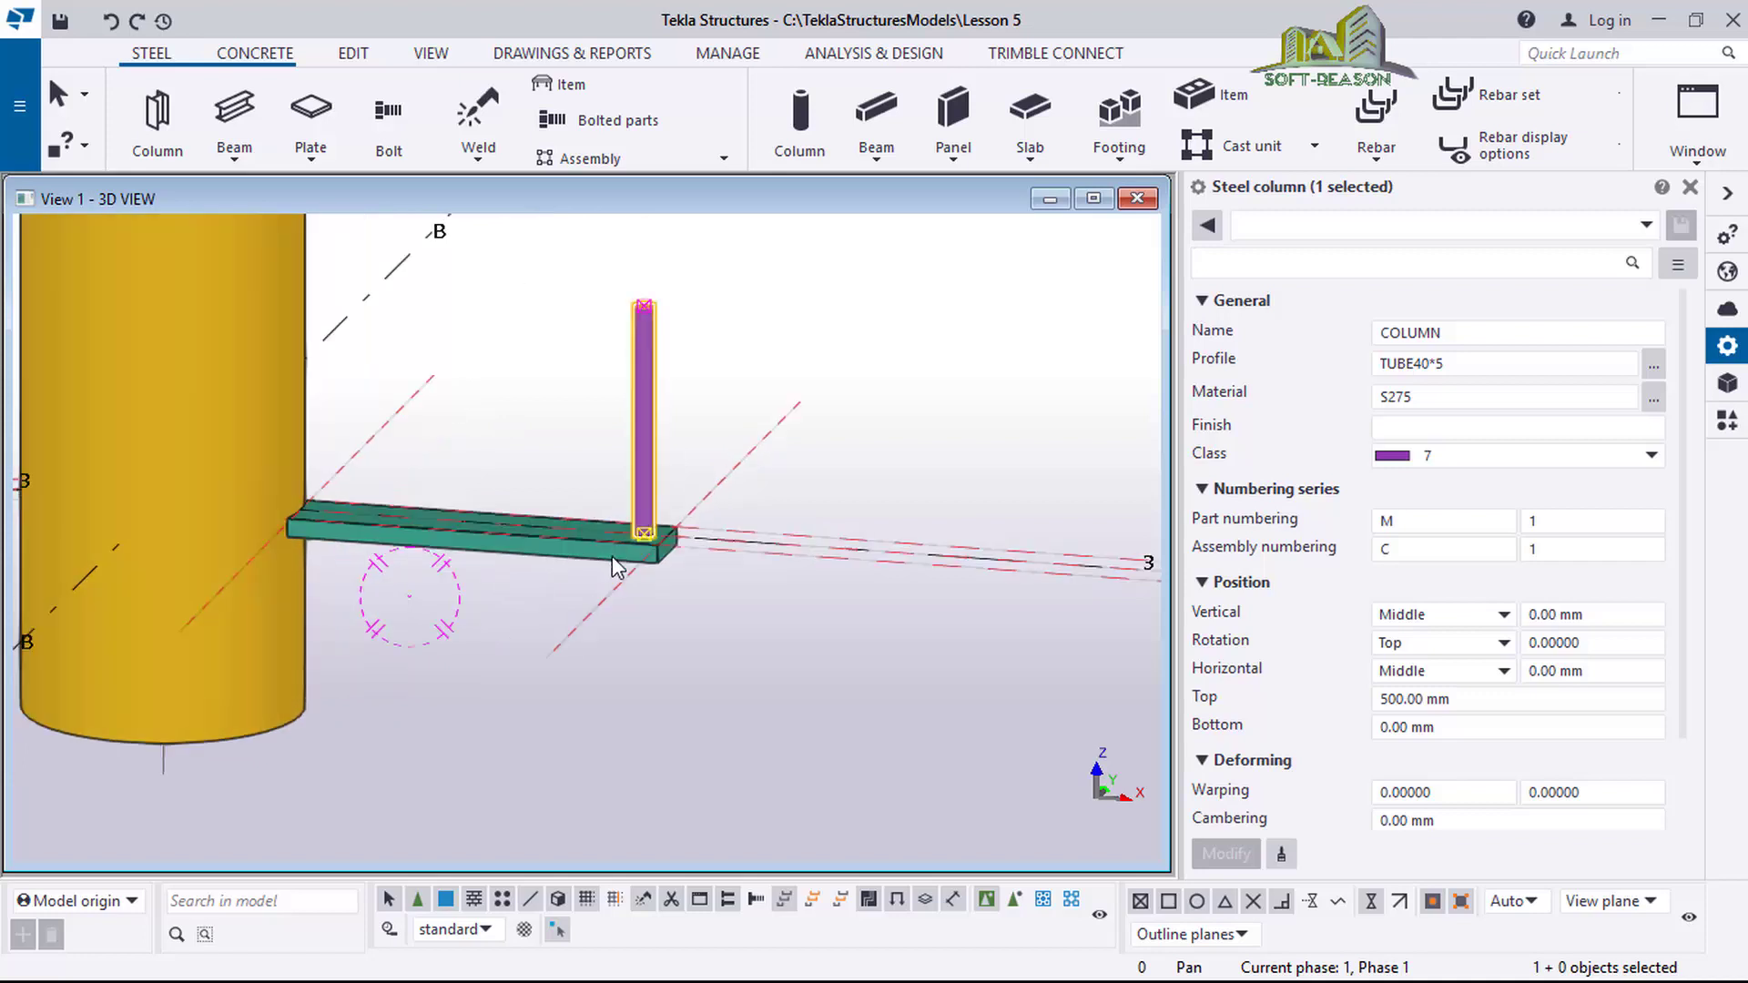
pyautogui.scroll(2, 612, 557)
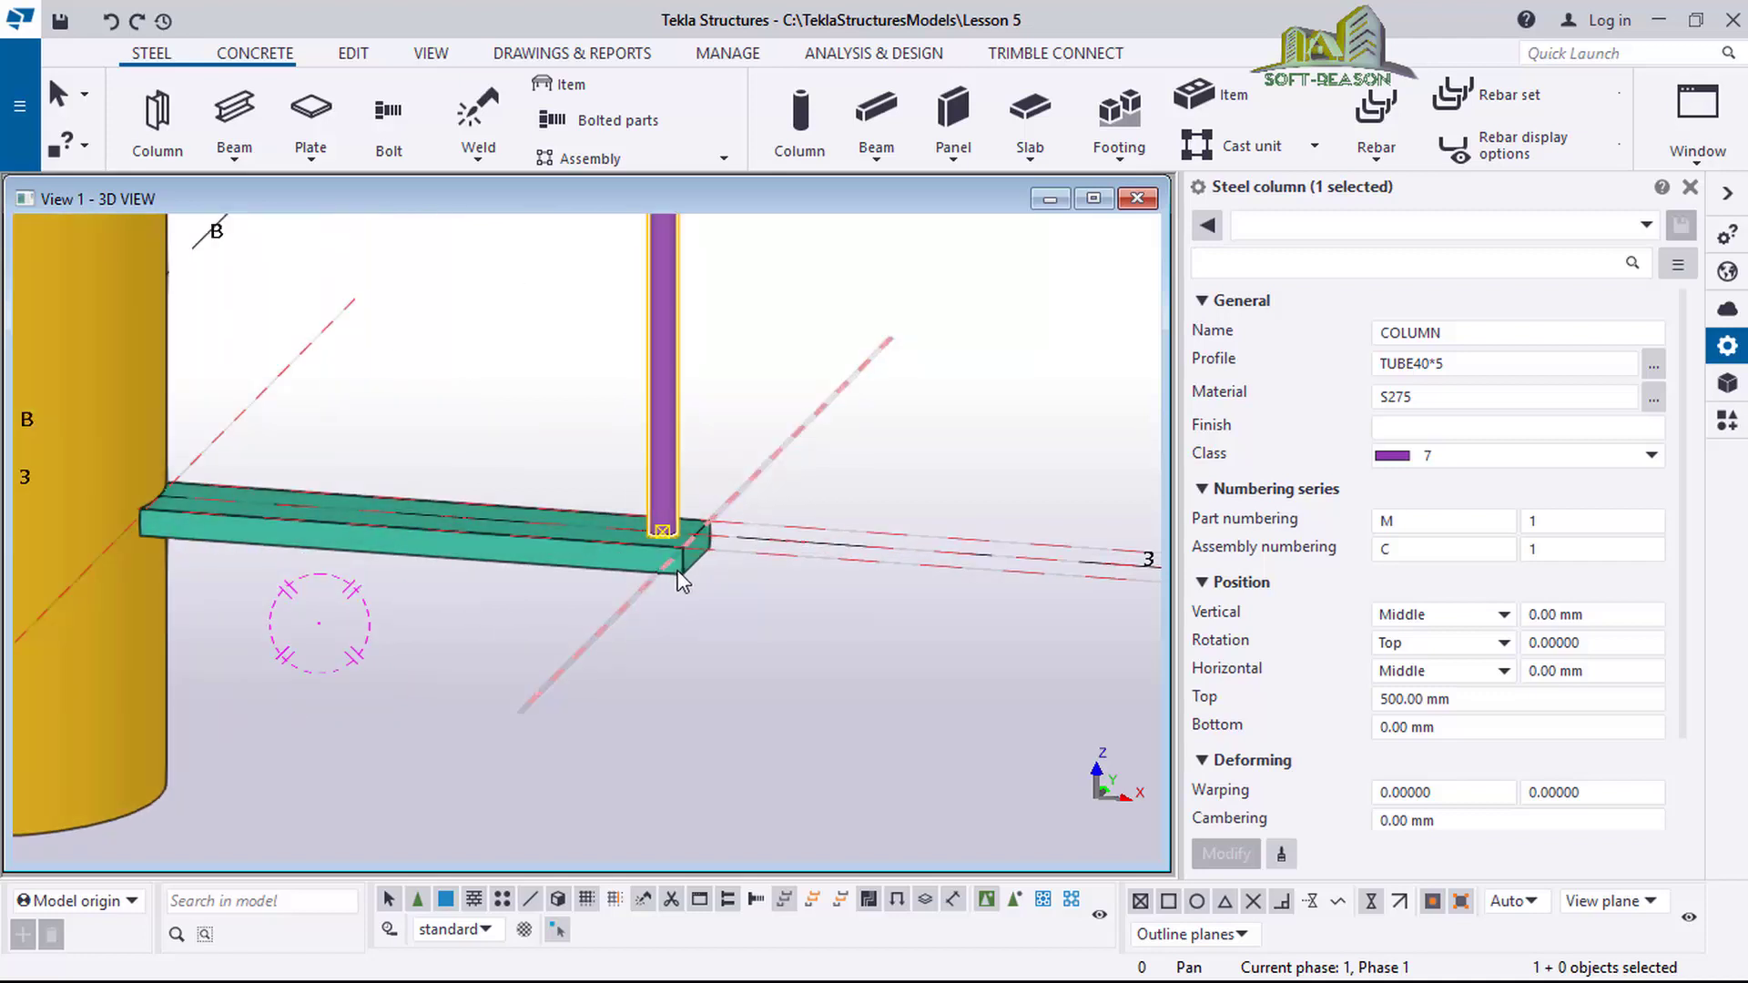
# Move the concrete slab step and its tubular post up together linearly with dZ set to 300 mm, and deselect them.
pyautogui.keyDown('ctrl'); pyautogui.click(566, 573); pyautogui.keyUp('ctrl')
pyautogui.keyDown('ctrl'); pyautogui.moveTo(577, 619); pyautogui.dragTo(611, 464, button='middle'); pyautogui.keyUp('ctrl')
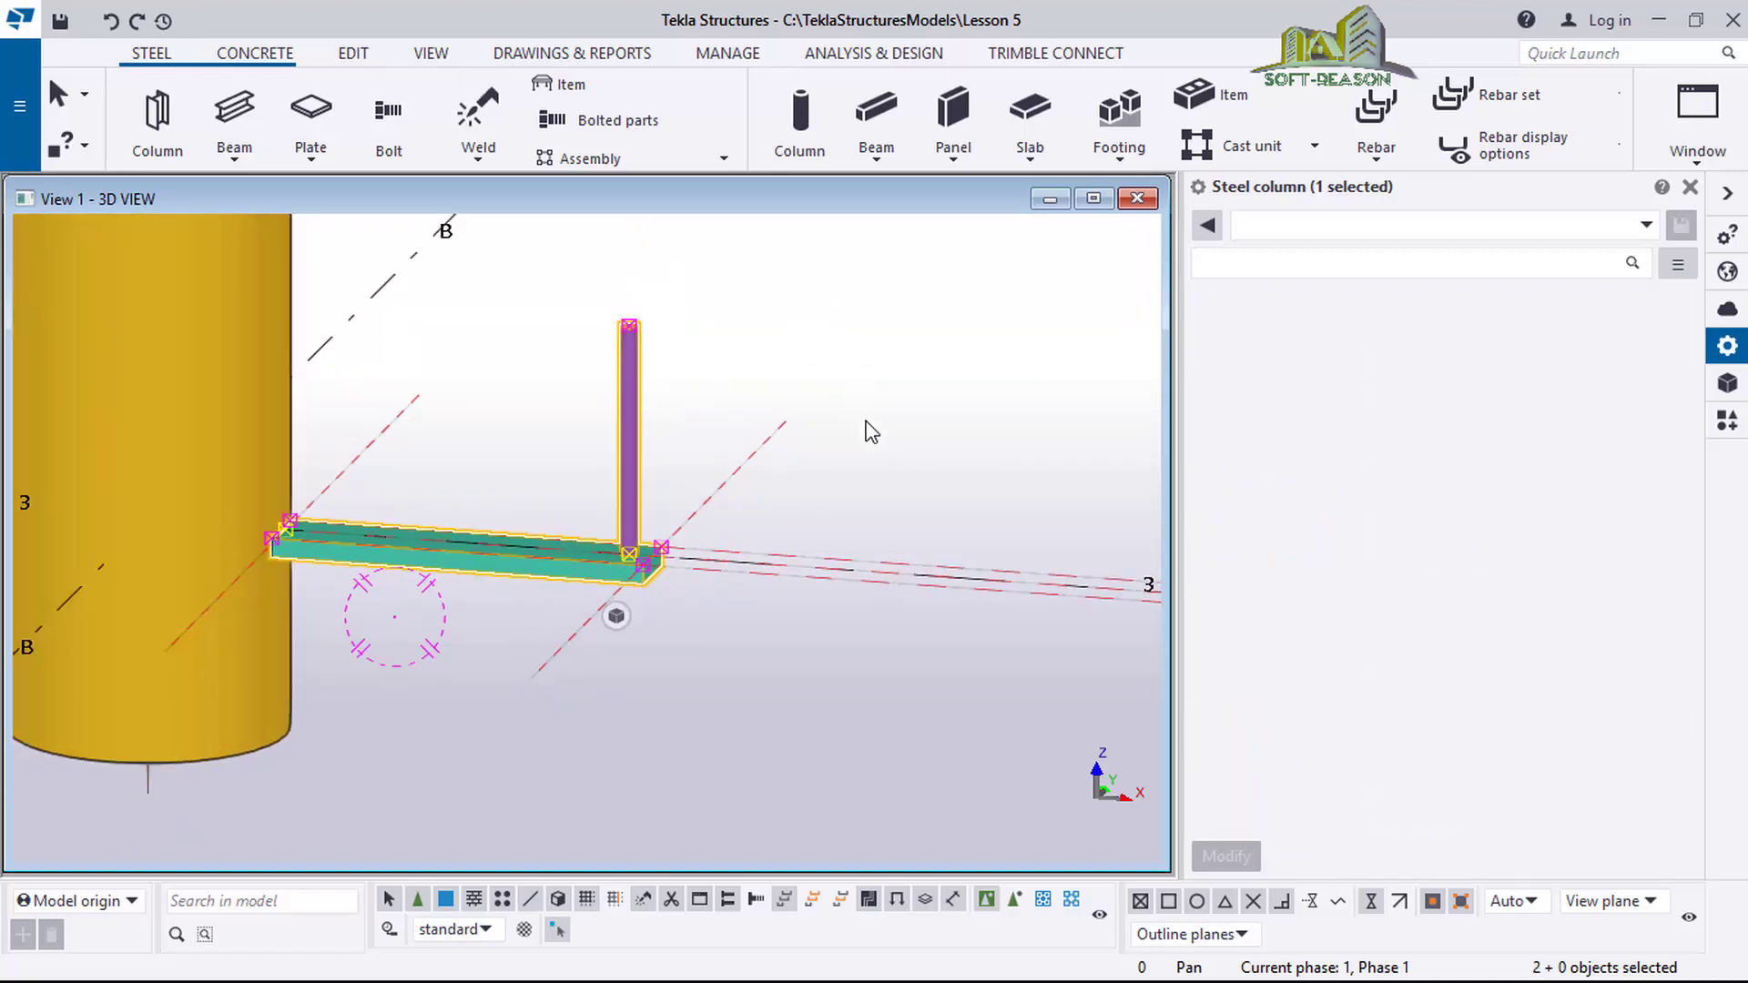
pyautogui.rightClick(857, 468)
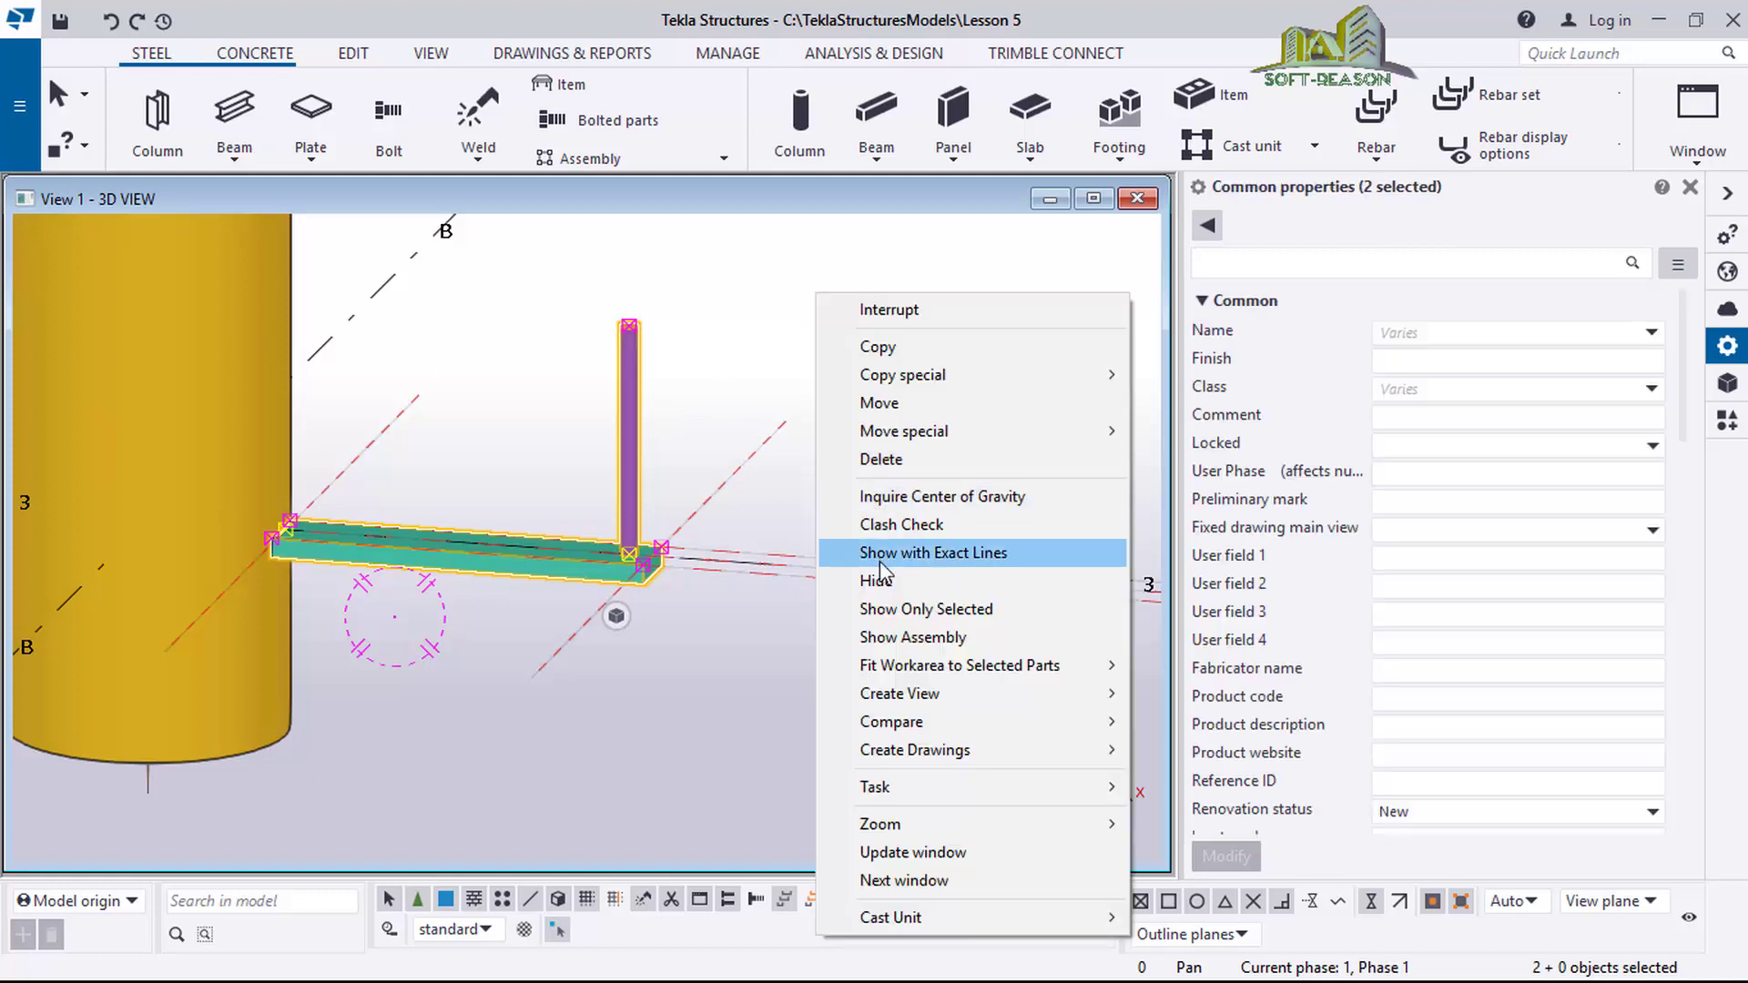
pyautogui.moveTo(938, 428)
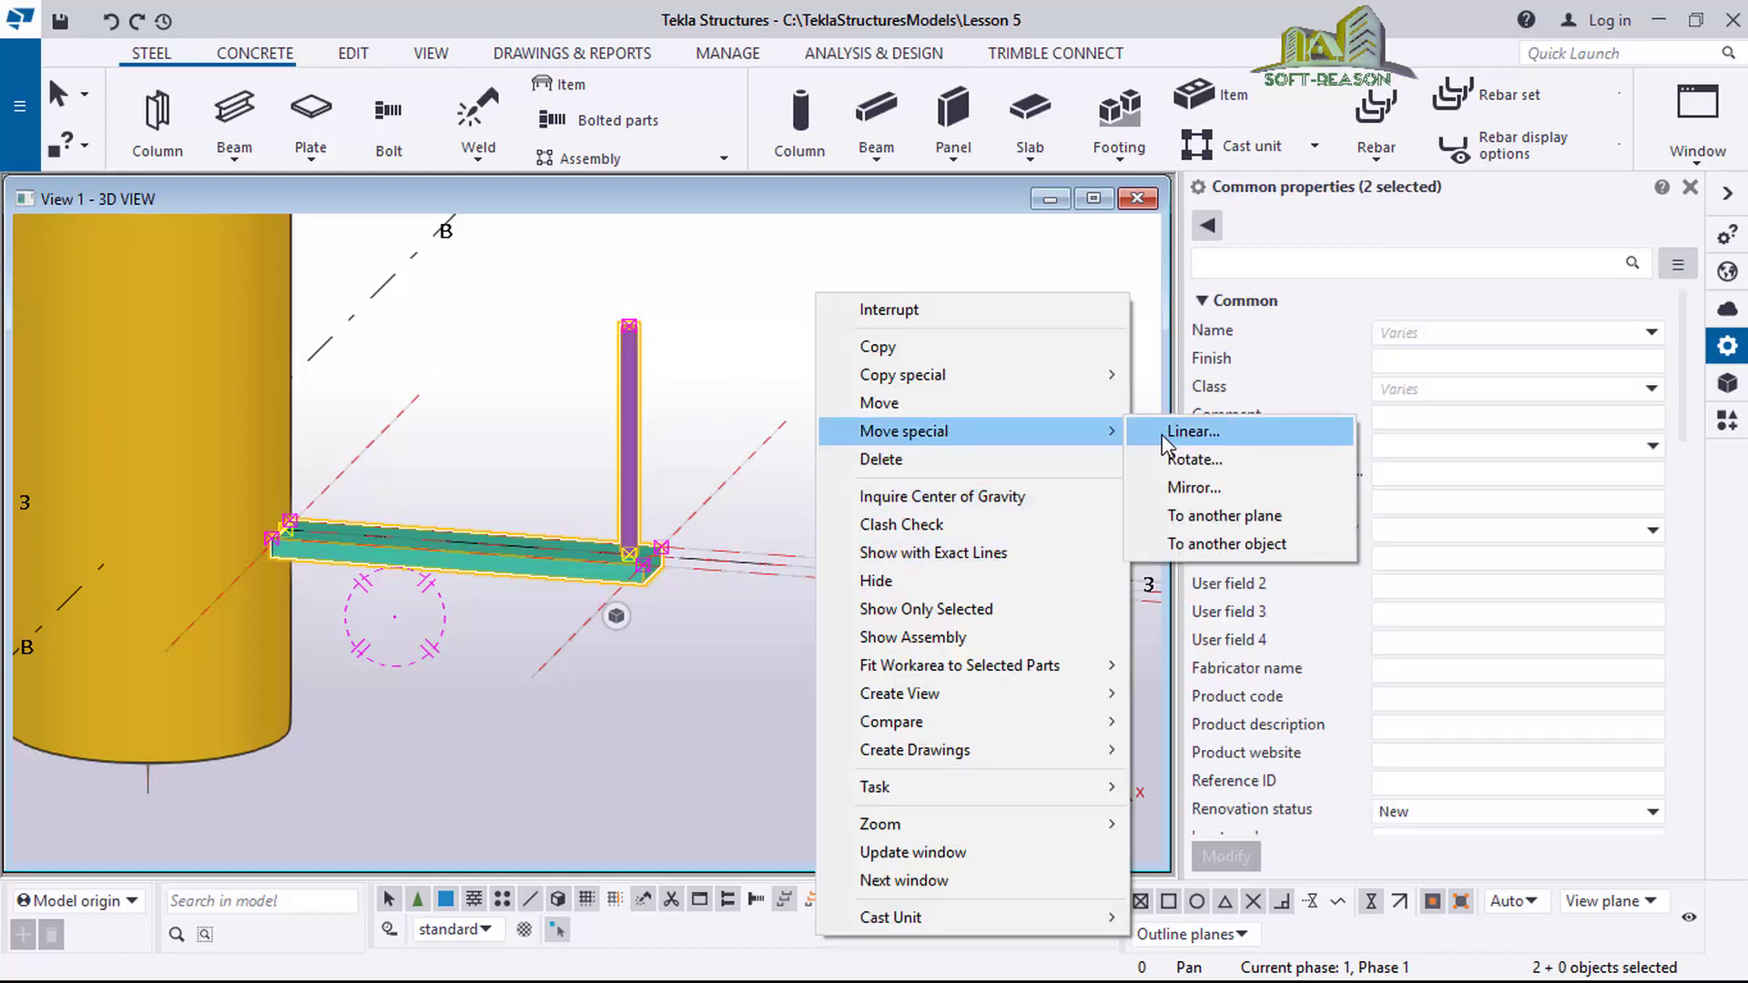
pyautogui.click(1198, 439)
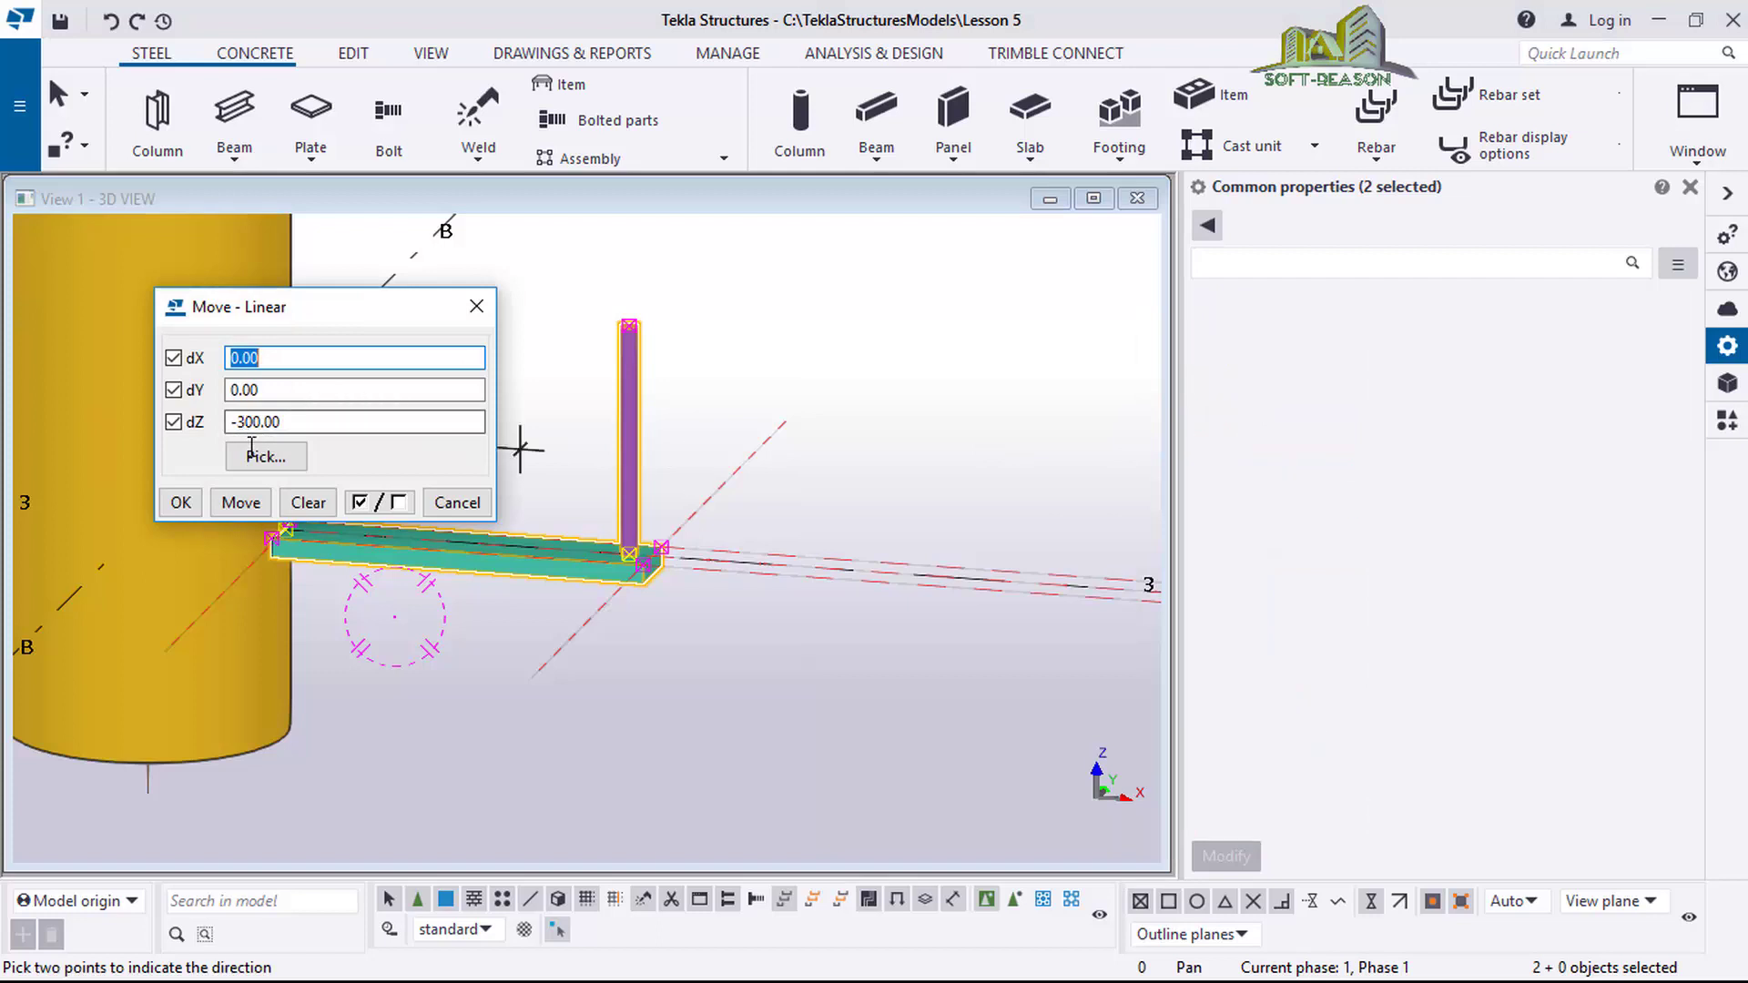
pyautogui.click(243, 421)
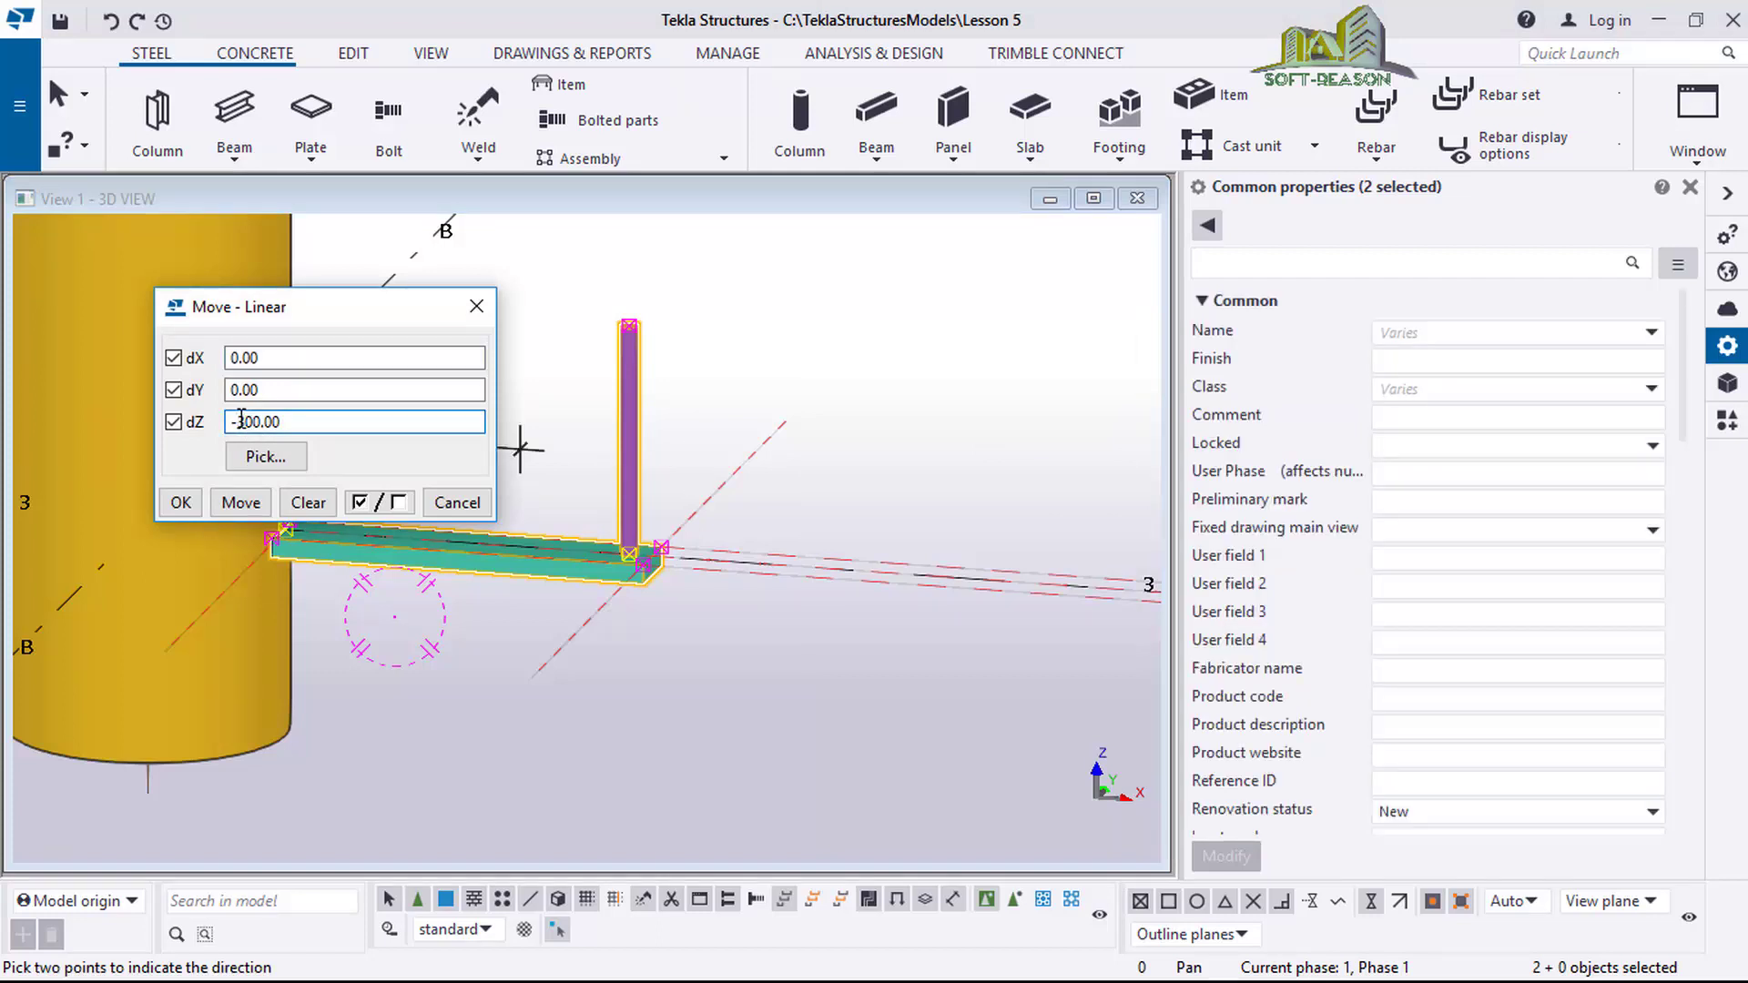
pyautogui.press('BackSpace')
pyautogui.click(241, 503)
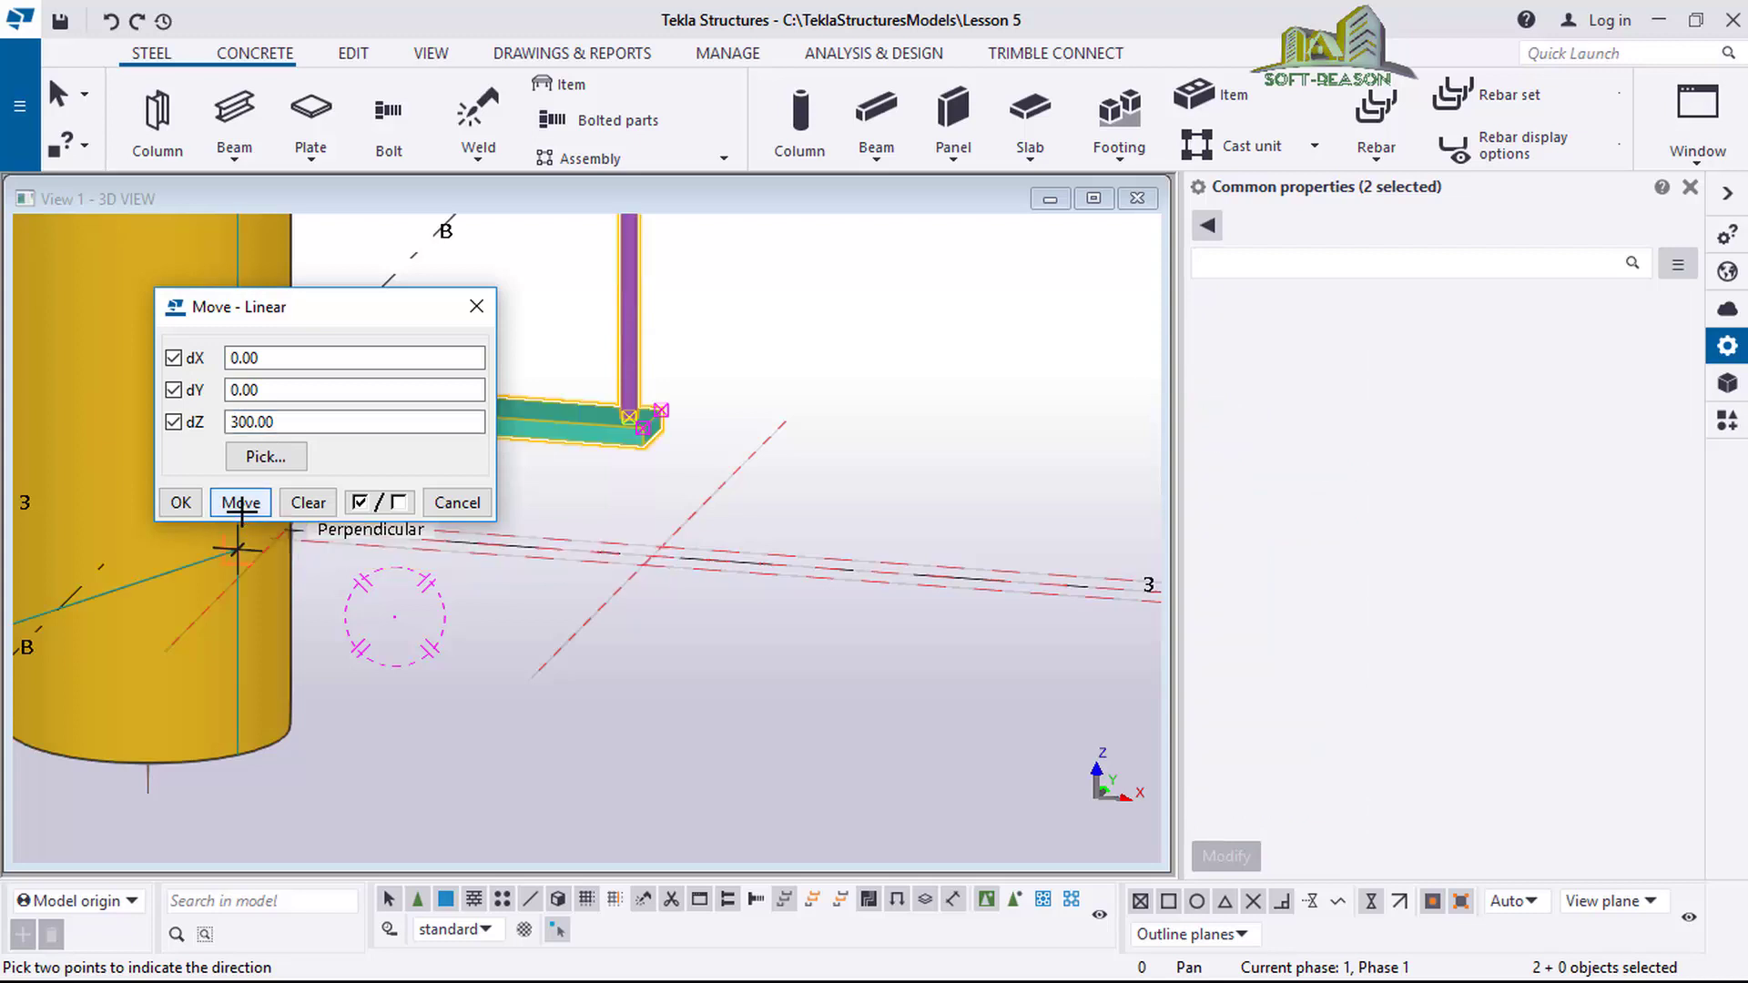
pyautogui.scroll(-3, 459, 656)
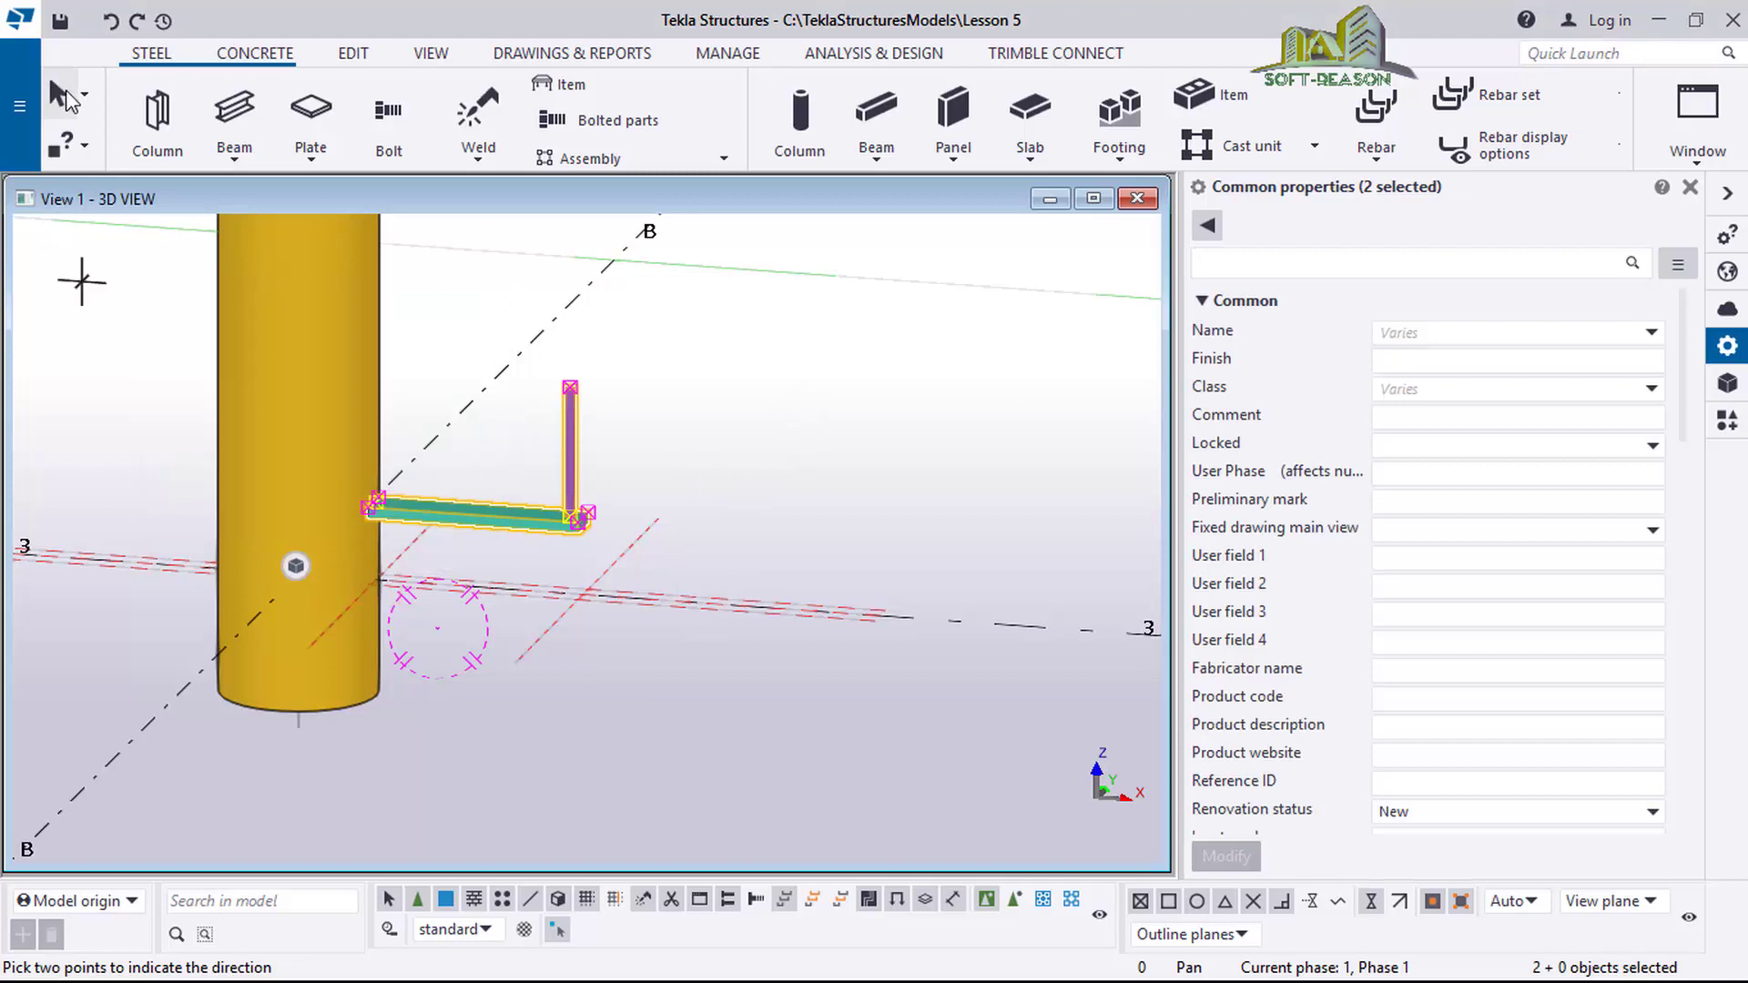
pyautogui.scroll(2, 683, 655)
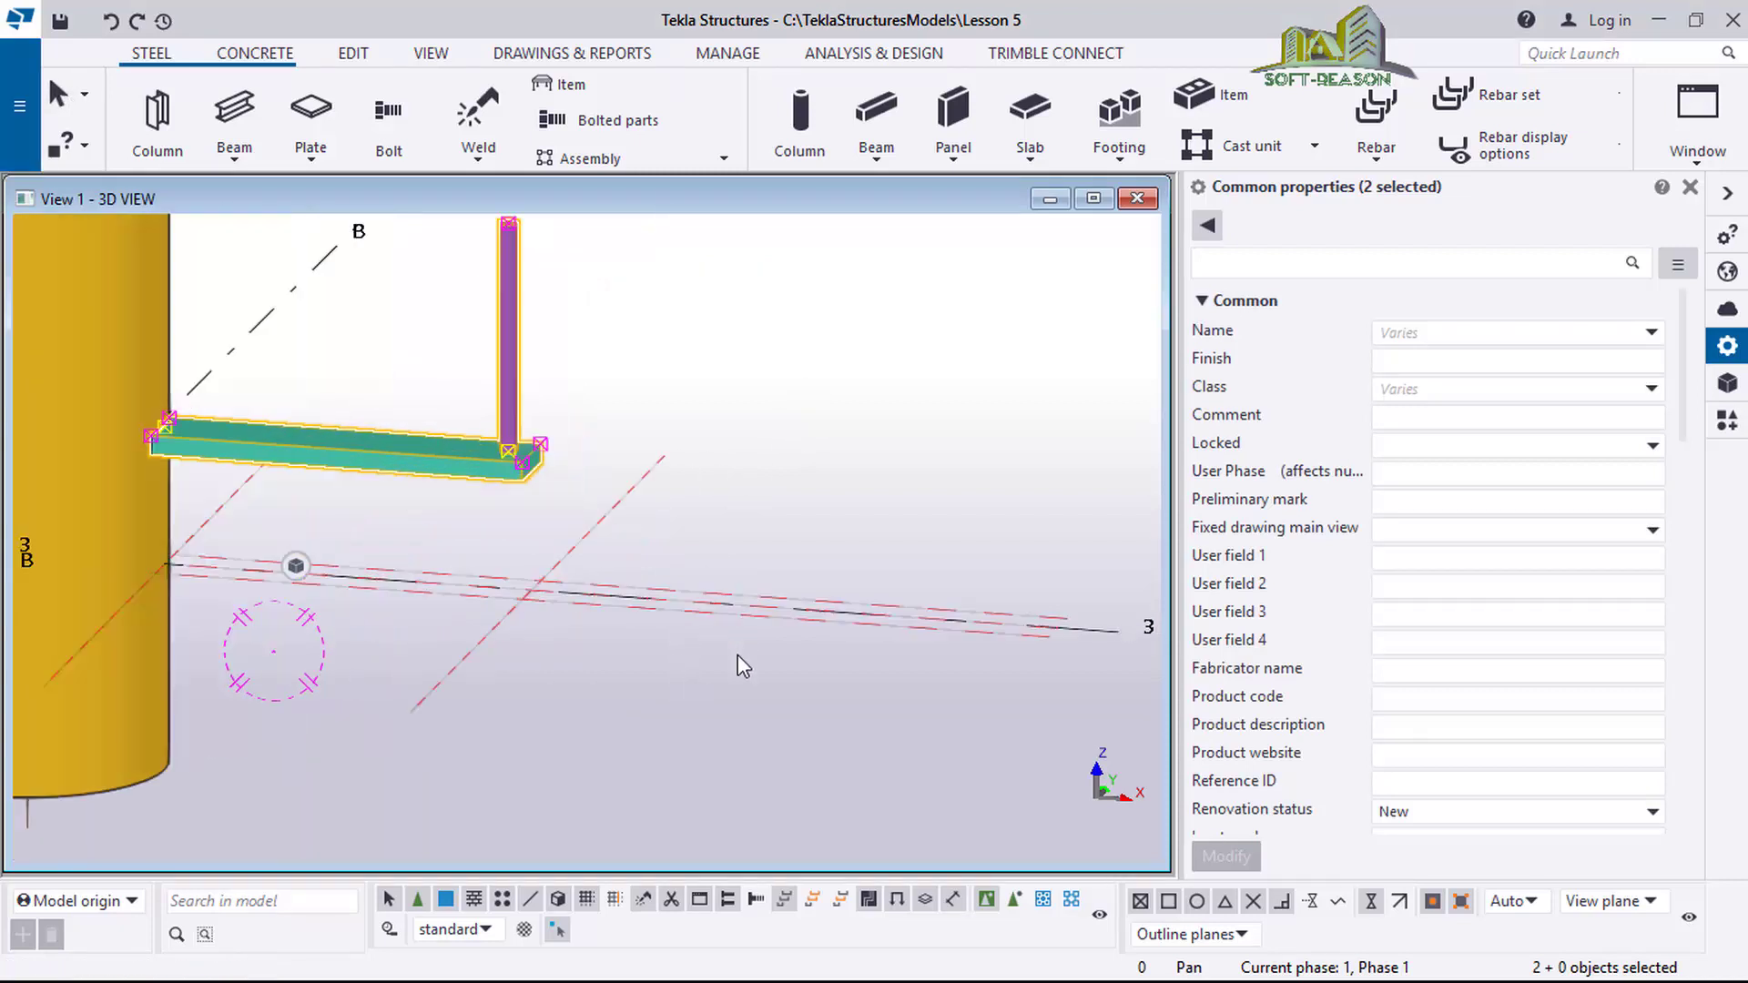
pyautogui.scroll(-3, 707, 692)
pyautogui.moveTo(286, 375); pyautogui.dragTo(576, 625, button='middle')
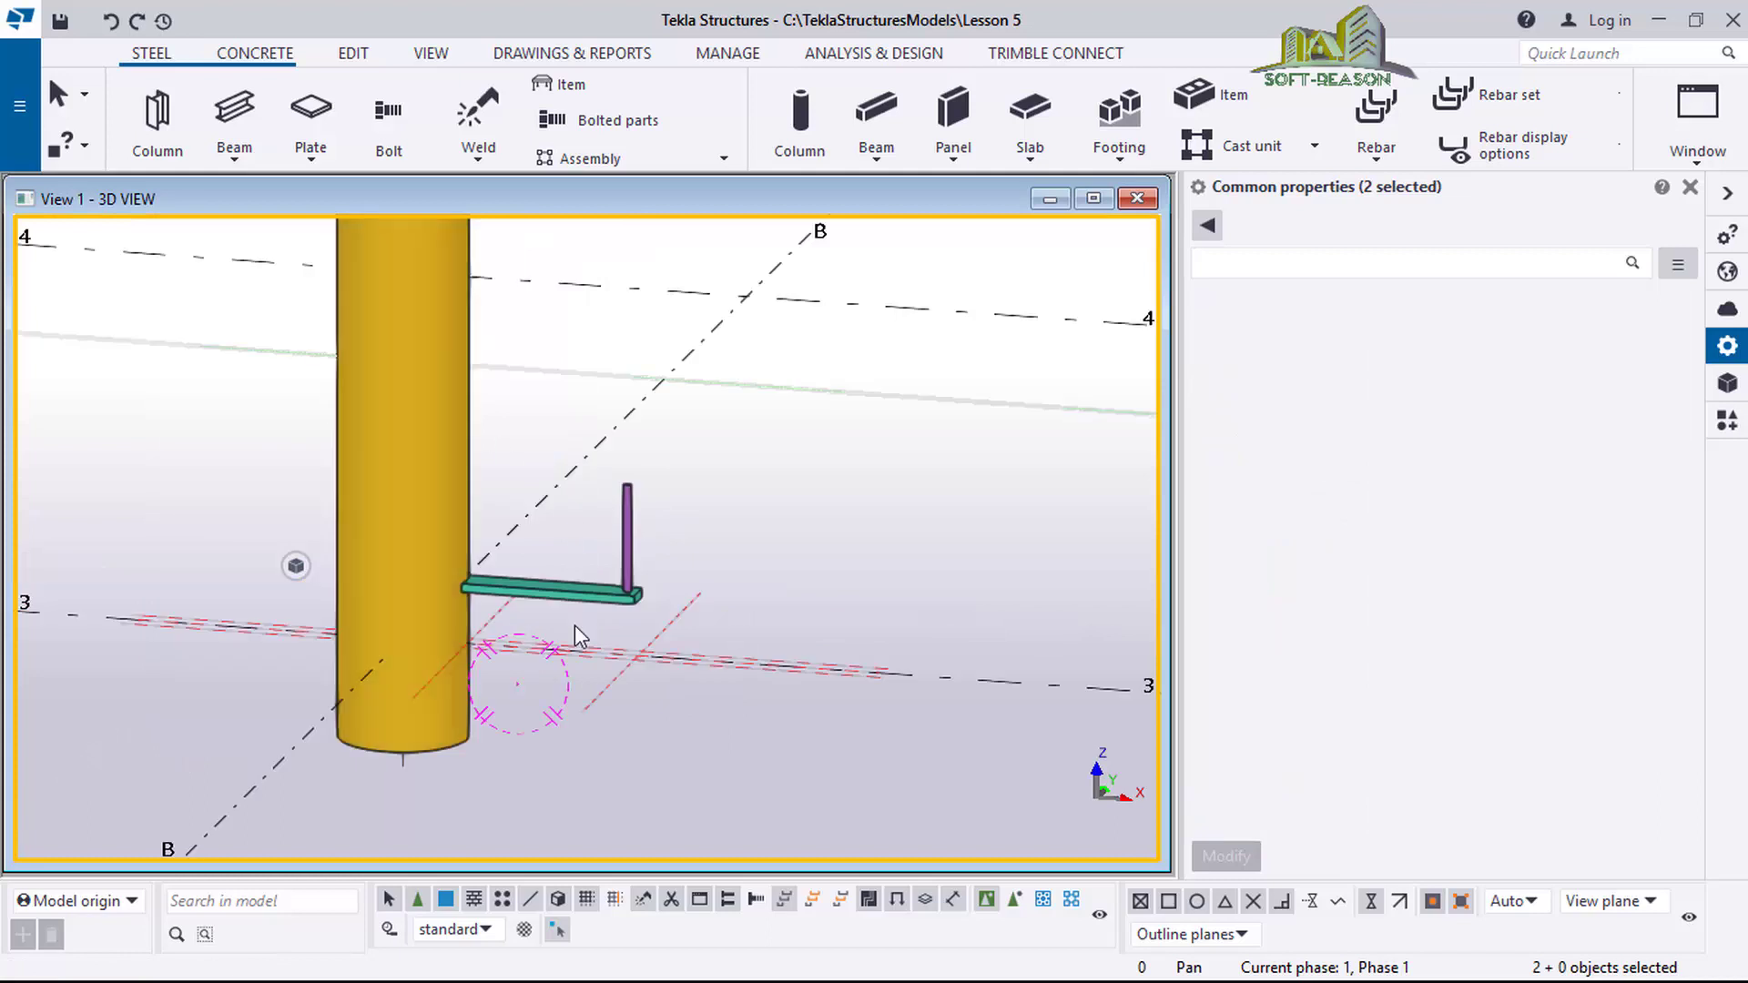
# In plan view, select the slab step with its post and set the round column's centre as origin for a rotated copy.
pyautogui.scroll(-3, 534, 564)
pyautogui.scroll(2, 575, 545)
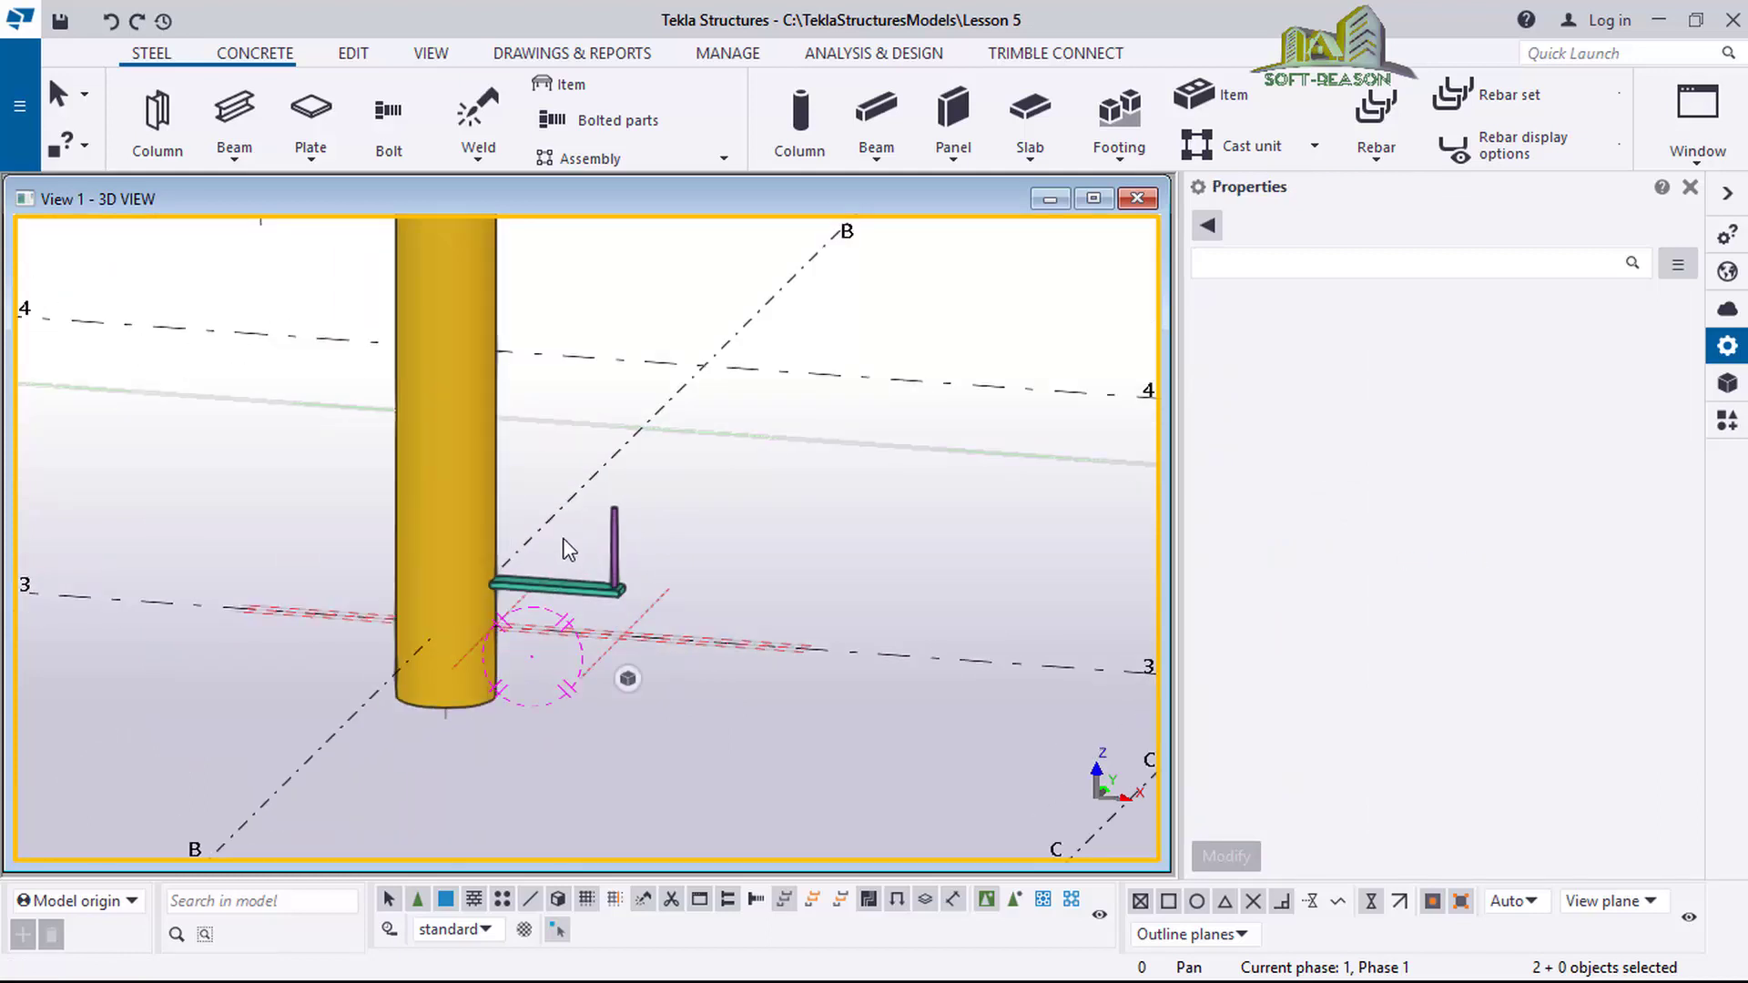
pyautogui.hotkey('ctrl', 'p')
pyautogui.scroll(8, 468, 552)
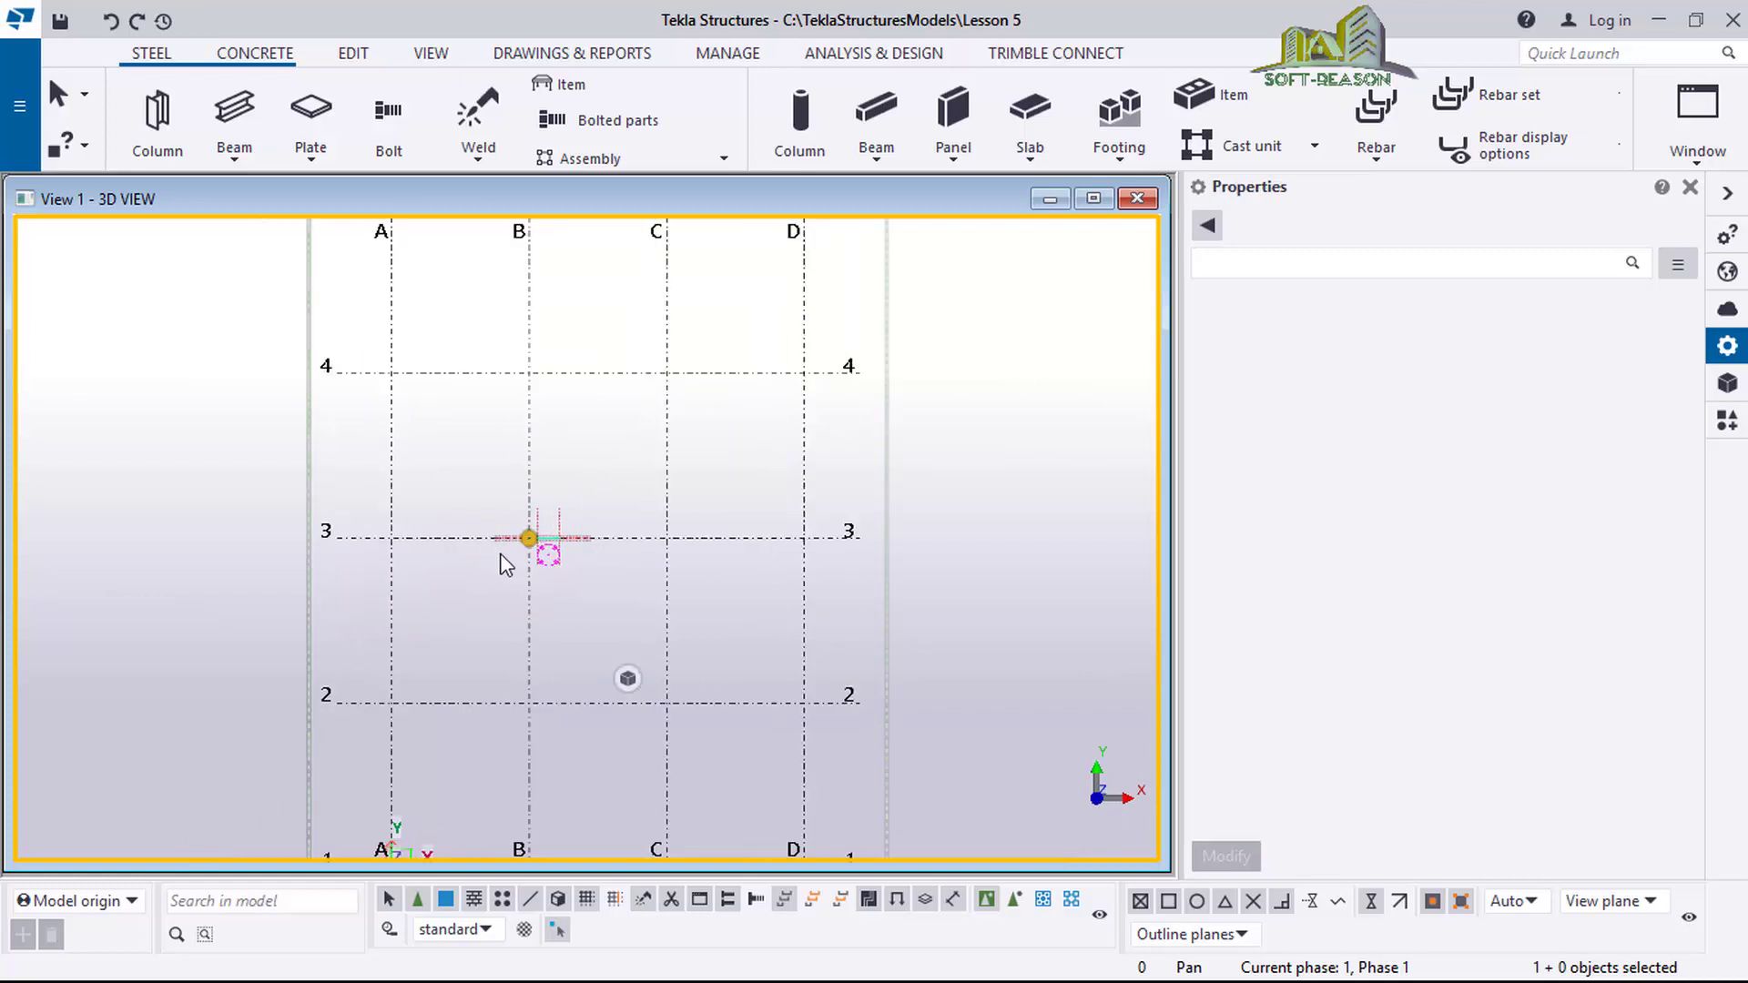
pyautogui.scroll(4, 746, 540)
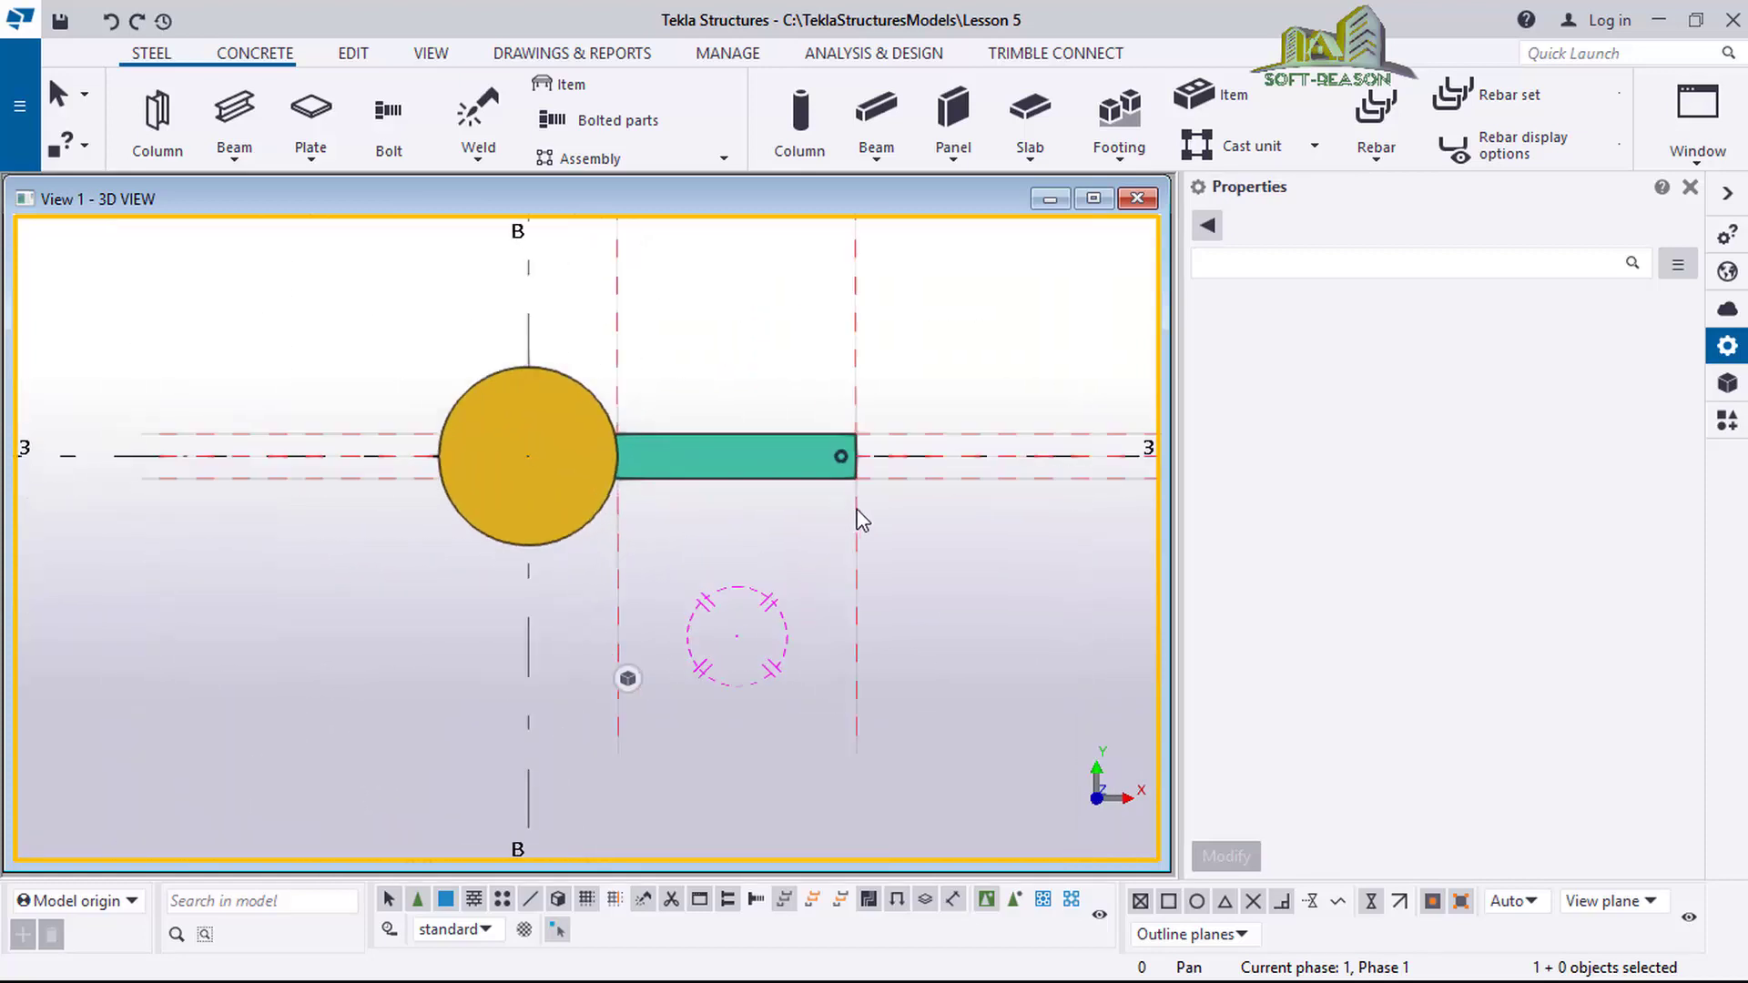
pyautogui.moveTo(440, 270); pyautogui.dragTo(958, 592)
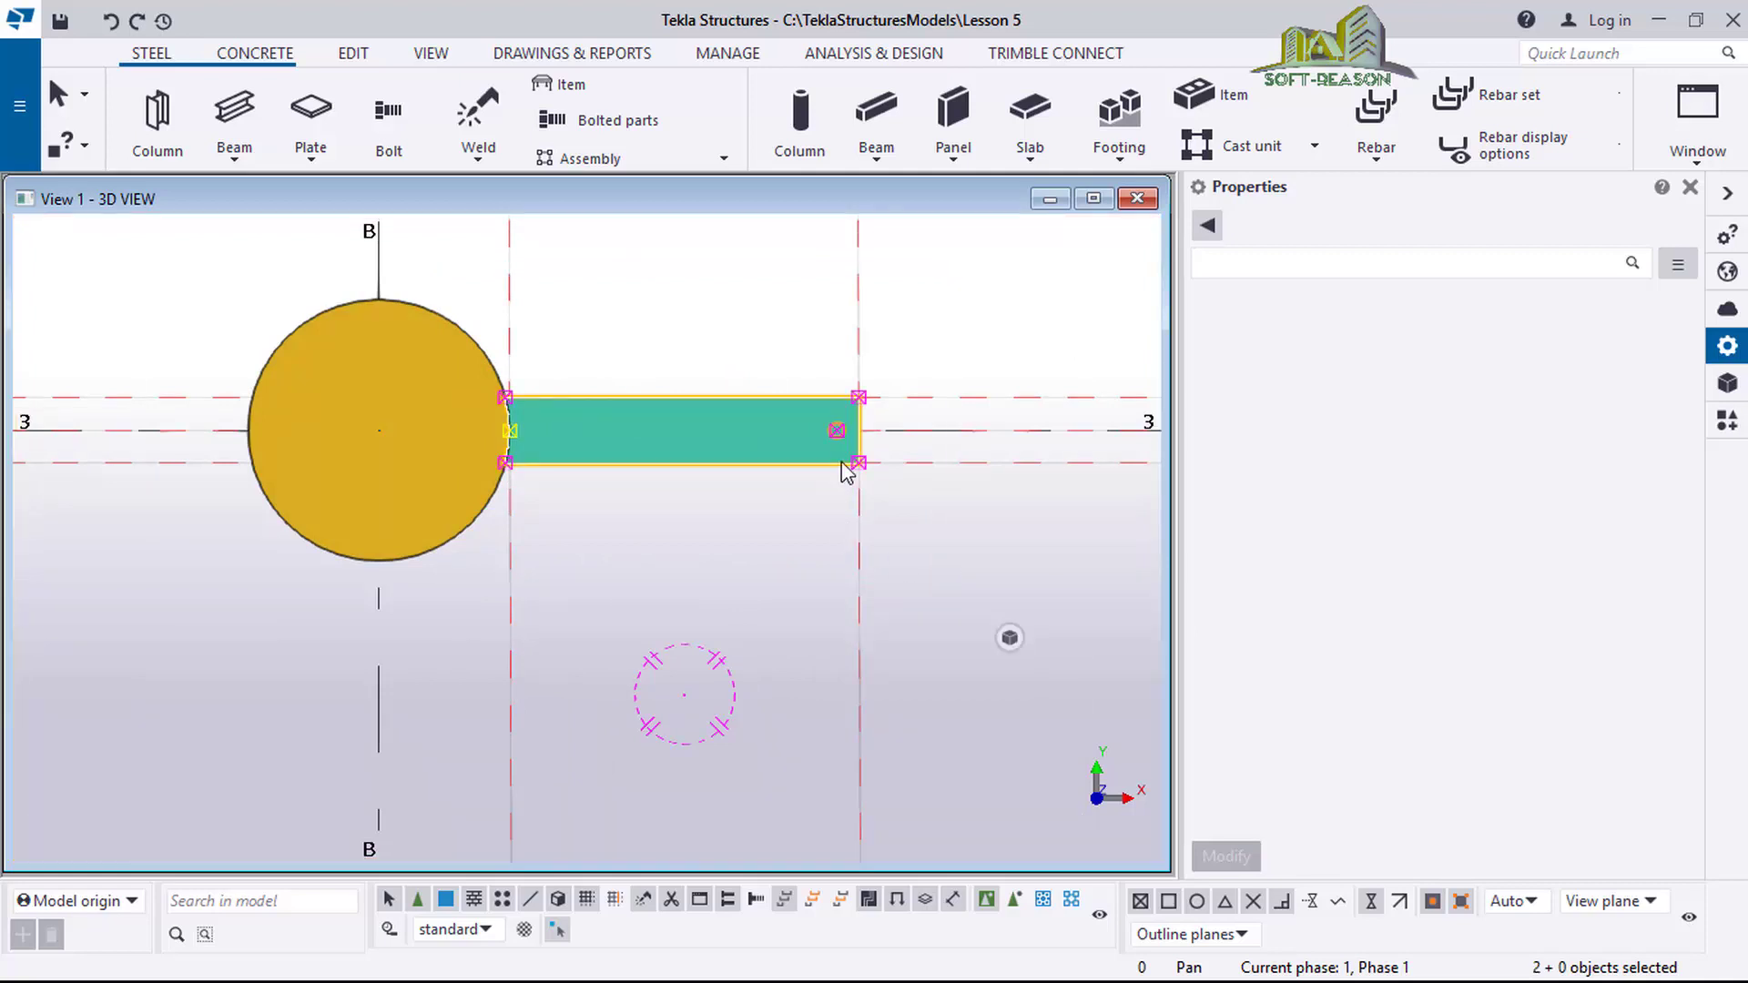
pyautogui.scroll(2, 601, 420)
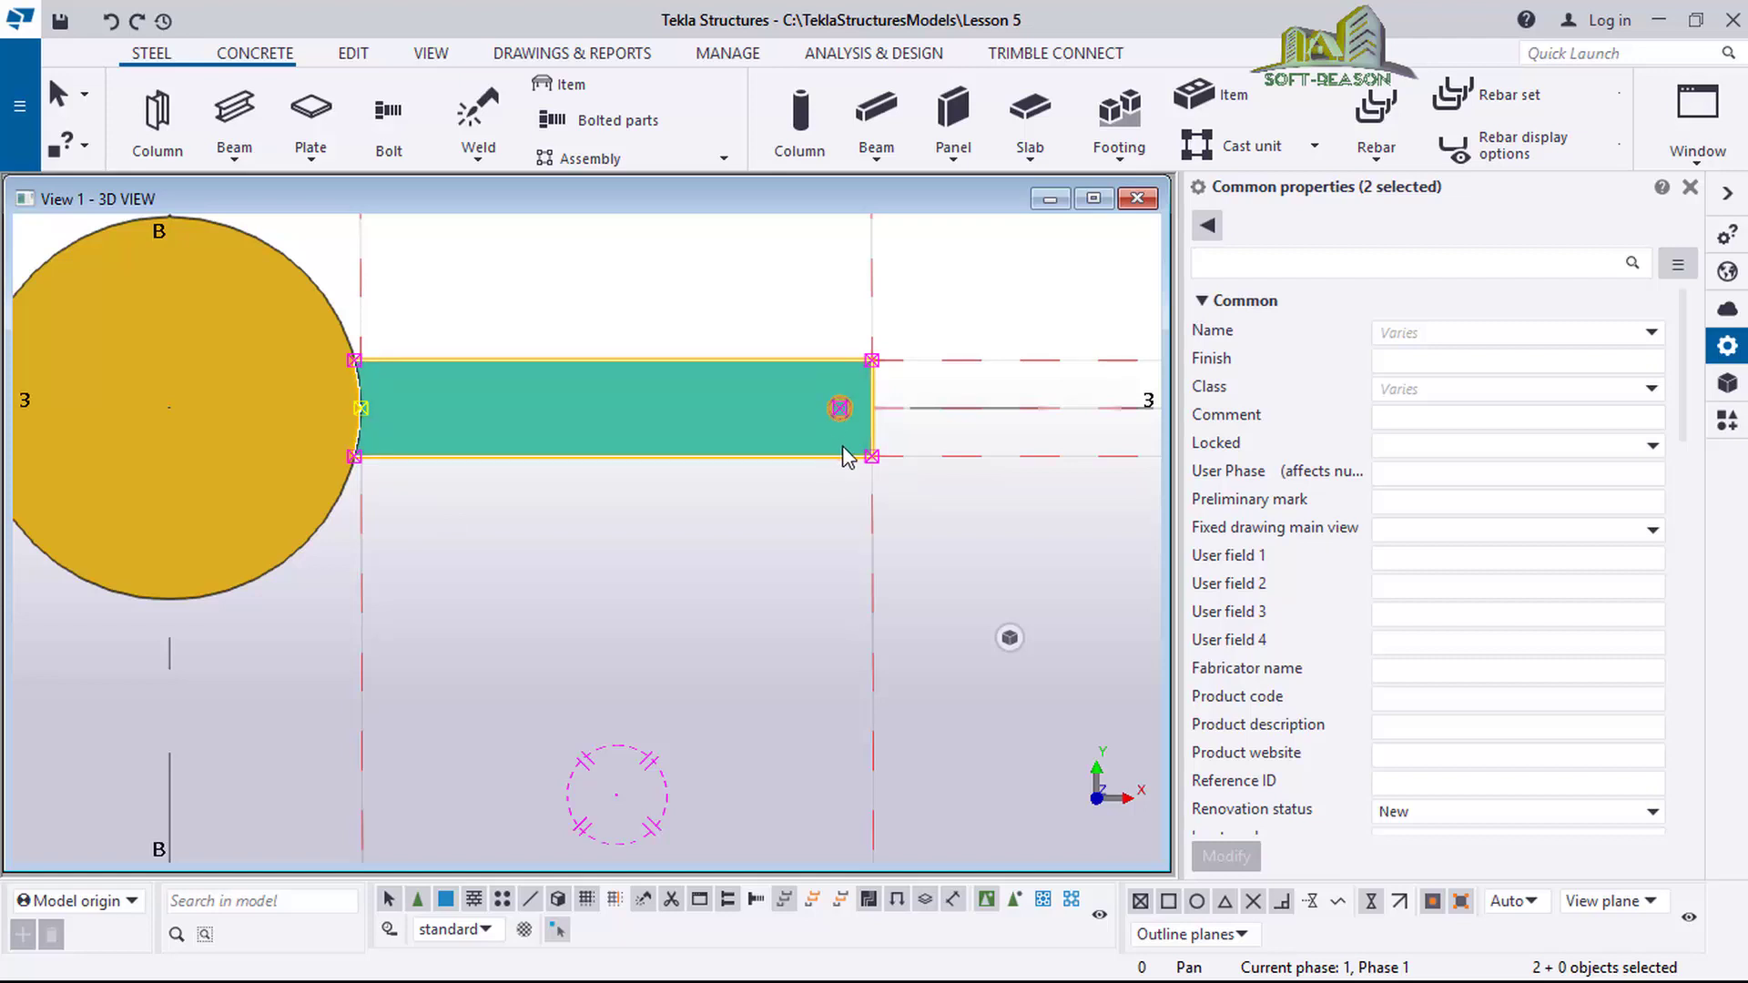
pyautogui.scroll(-1, 842, 455)
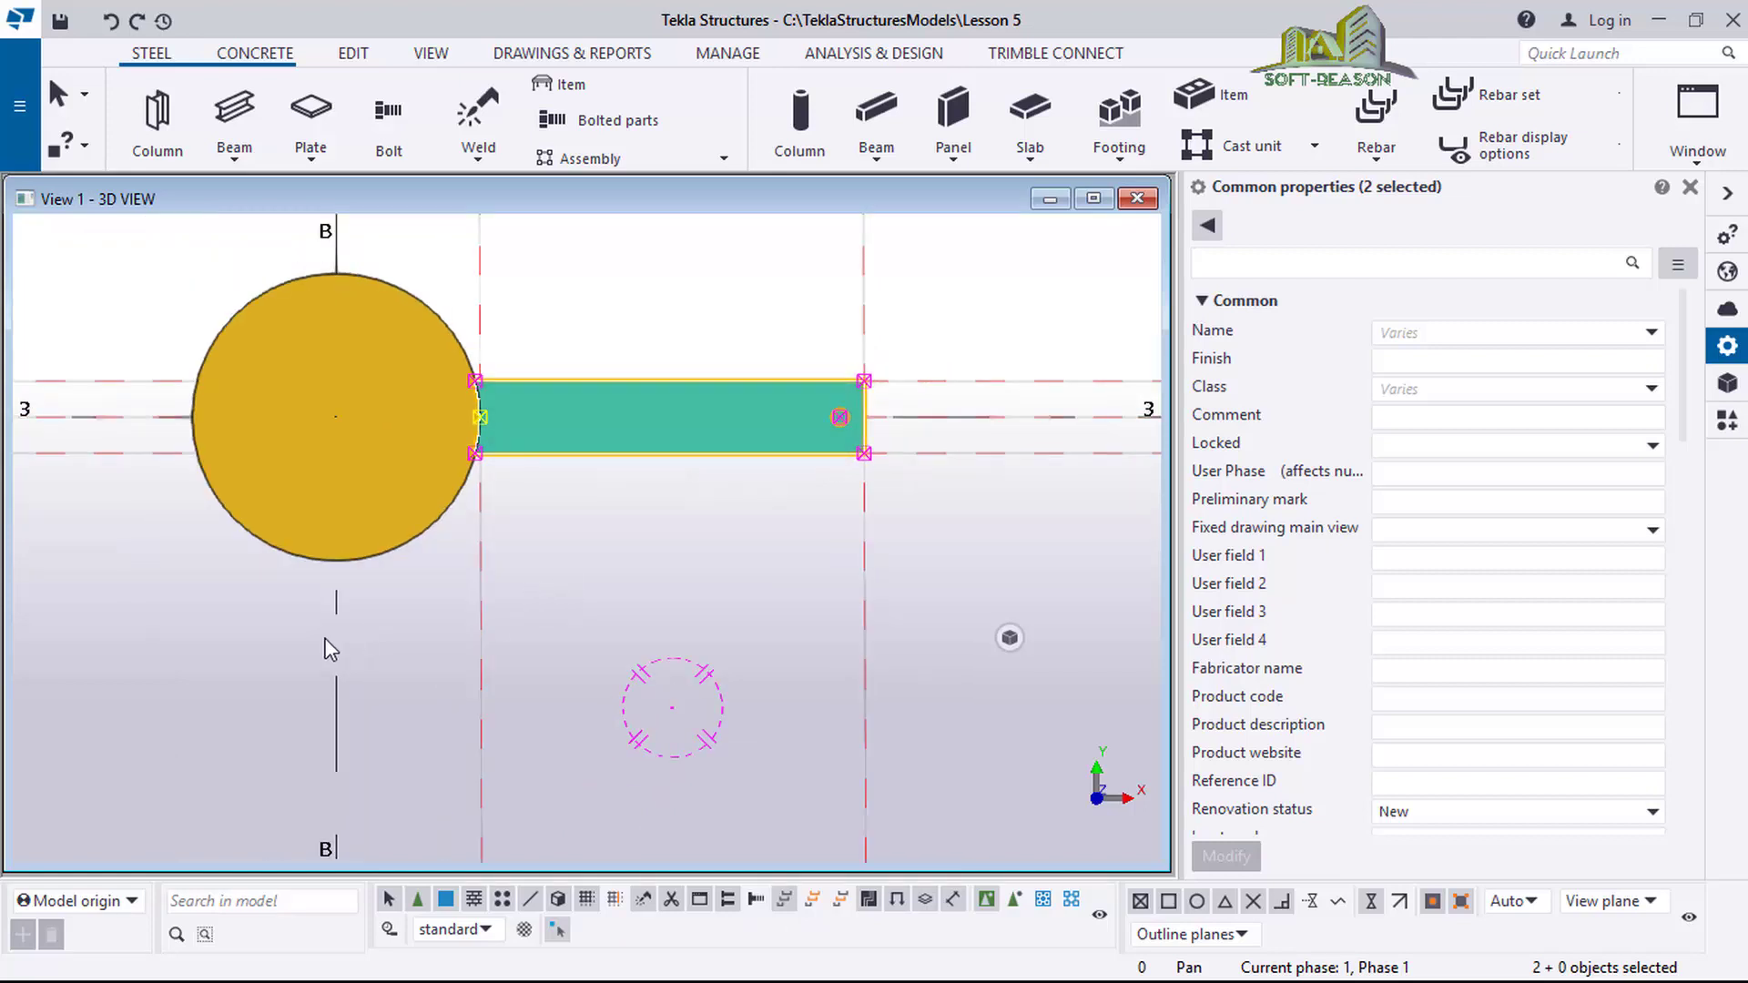
pyautogui.rightClick(377, 631)
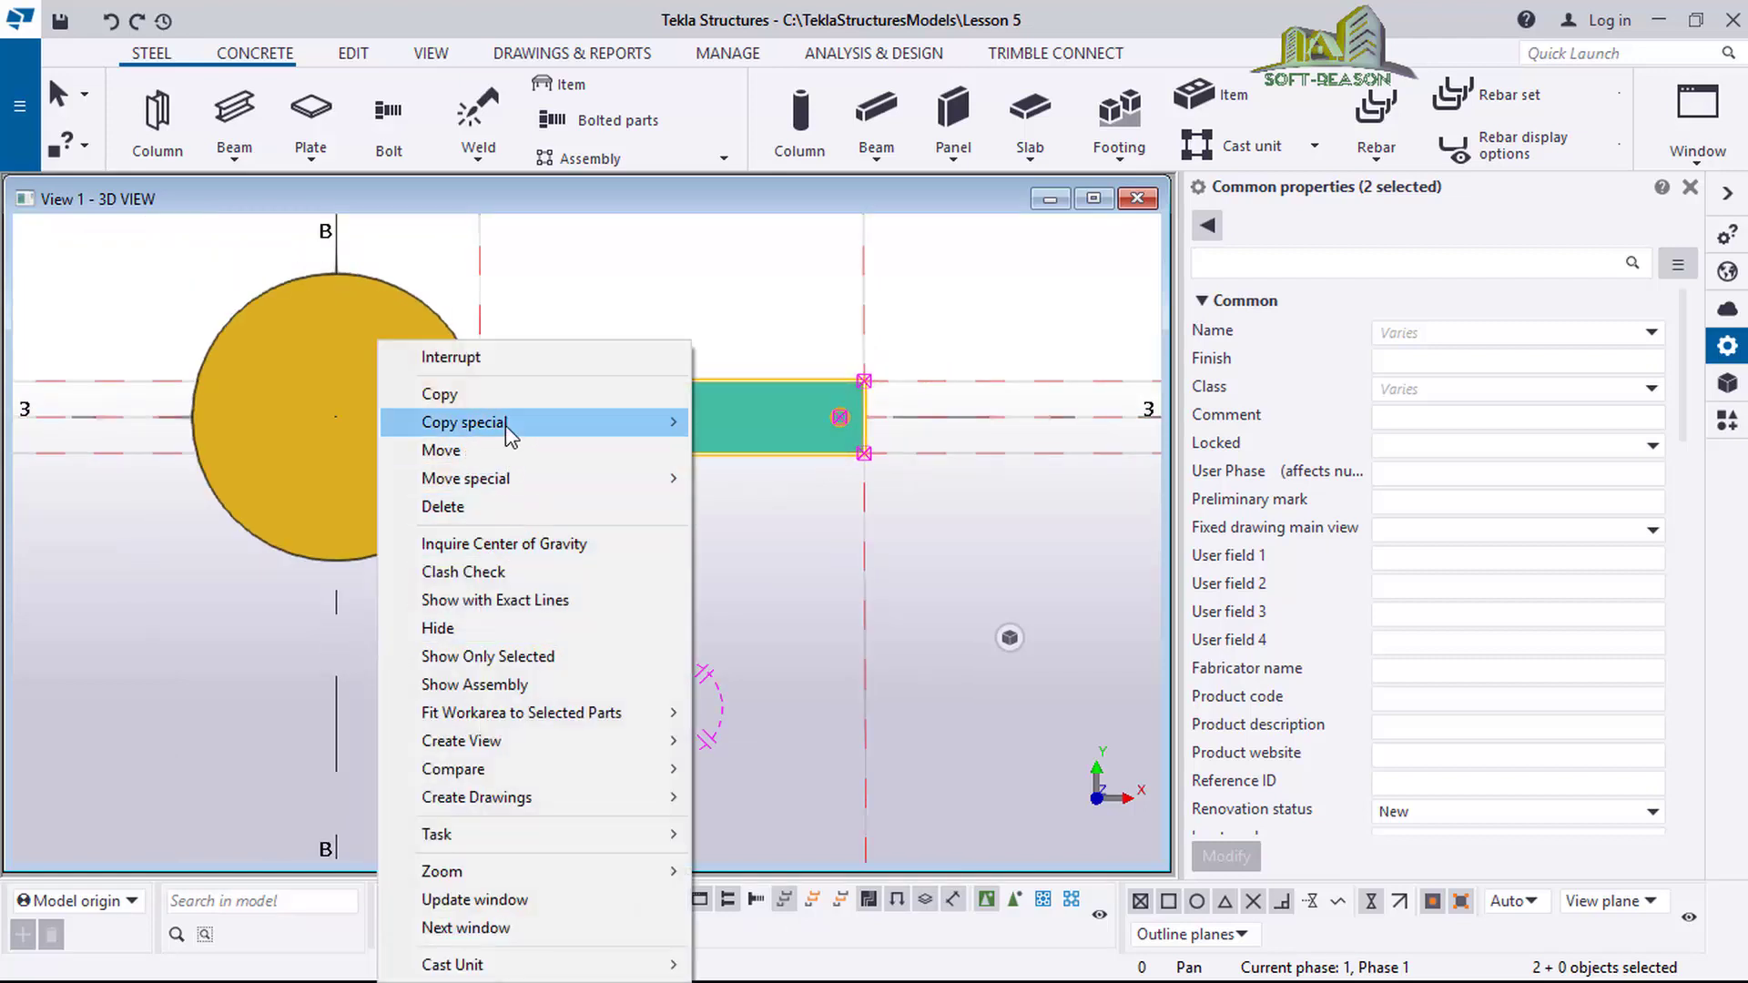
pyautogui.moveTo(507, 435)
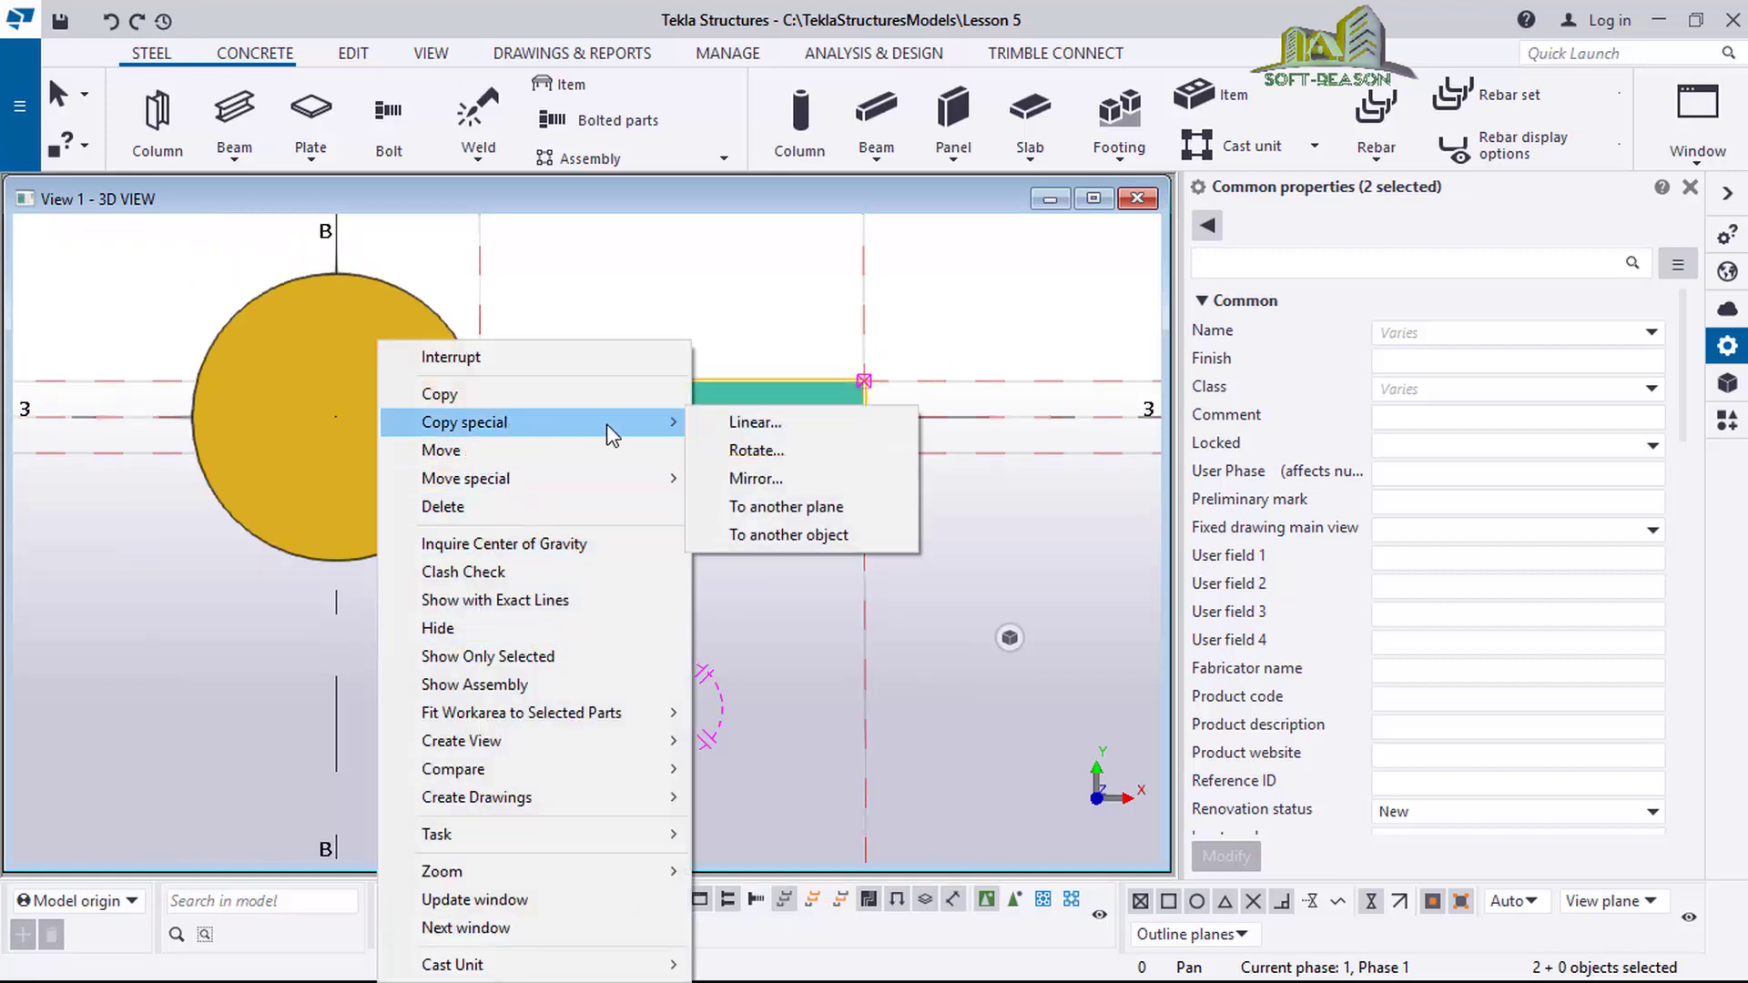
pyautogui.click(757, 455)
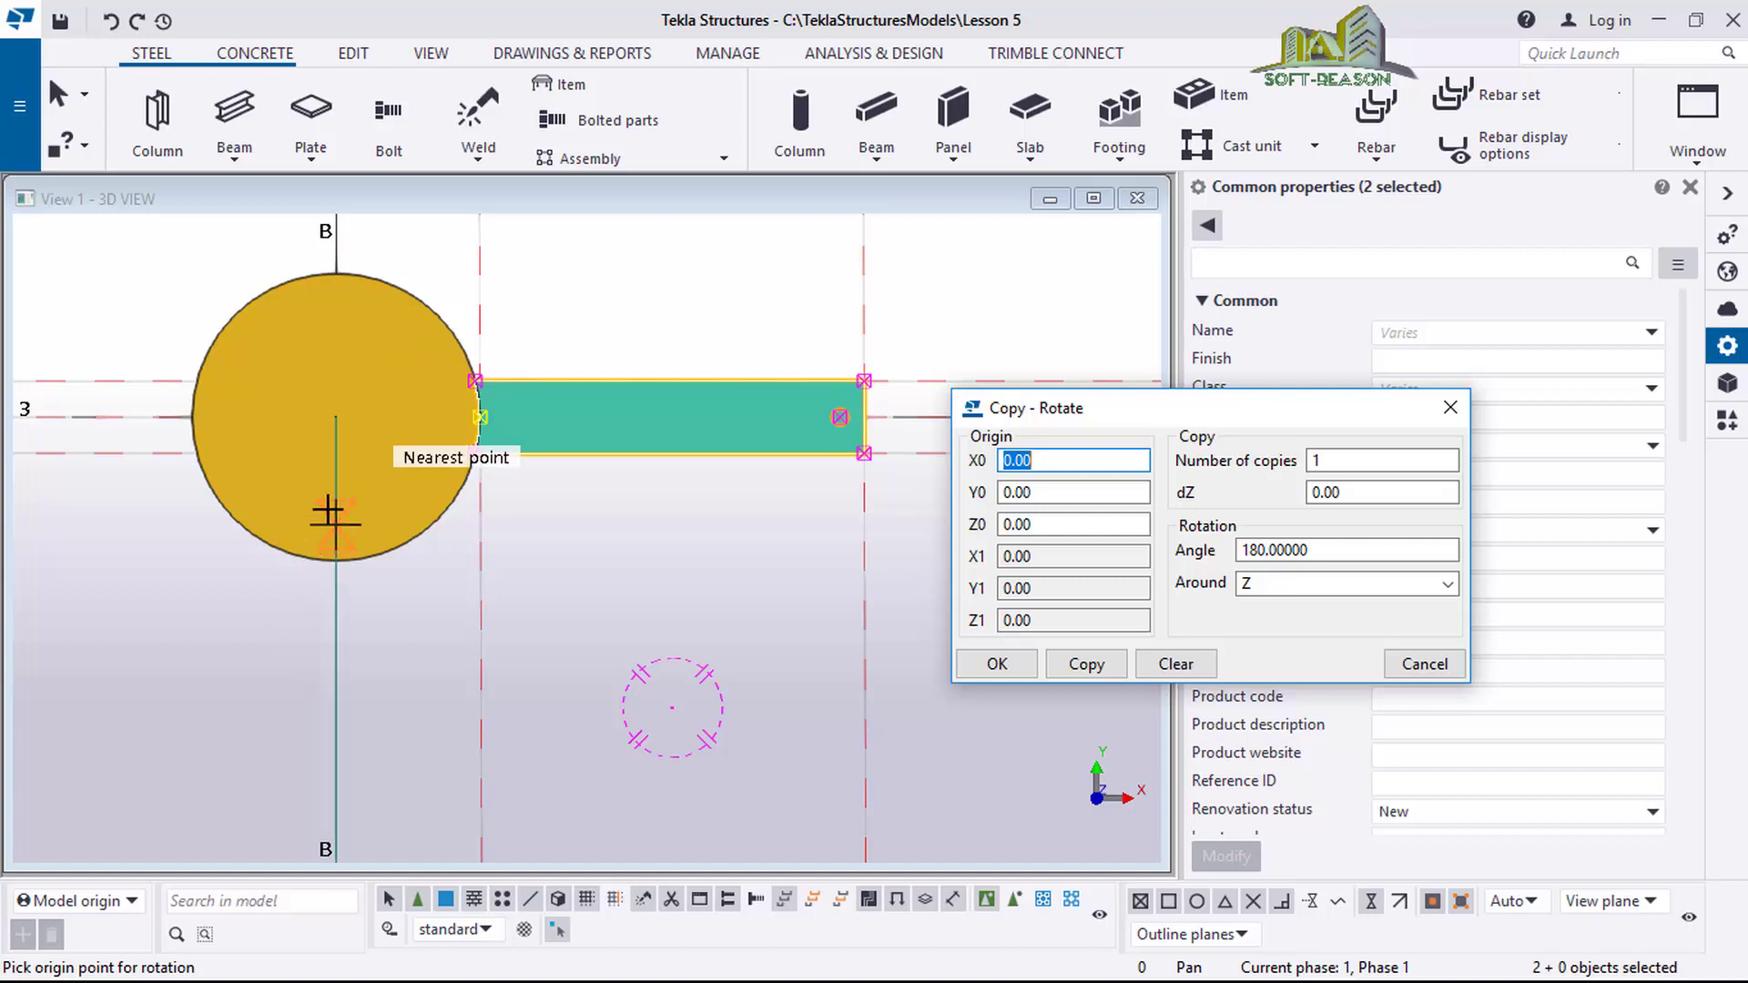
pyautogui.click(336, 416)
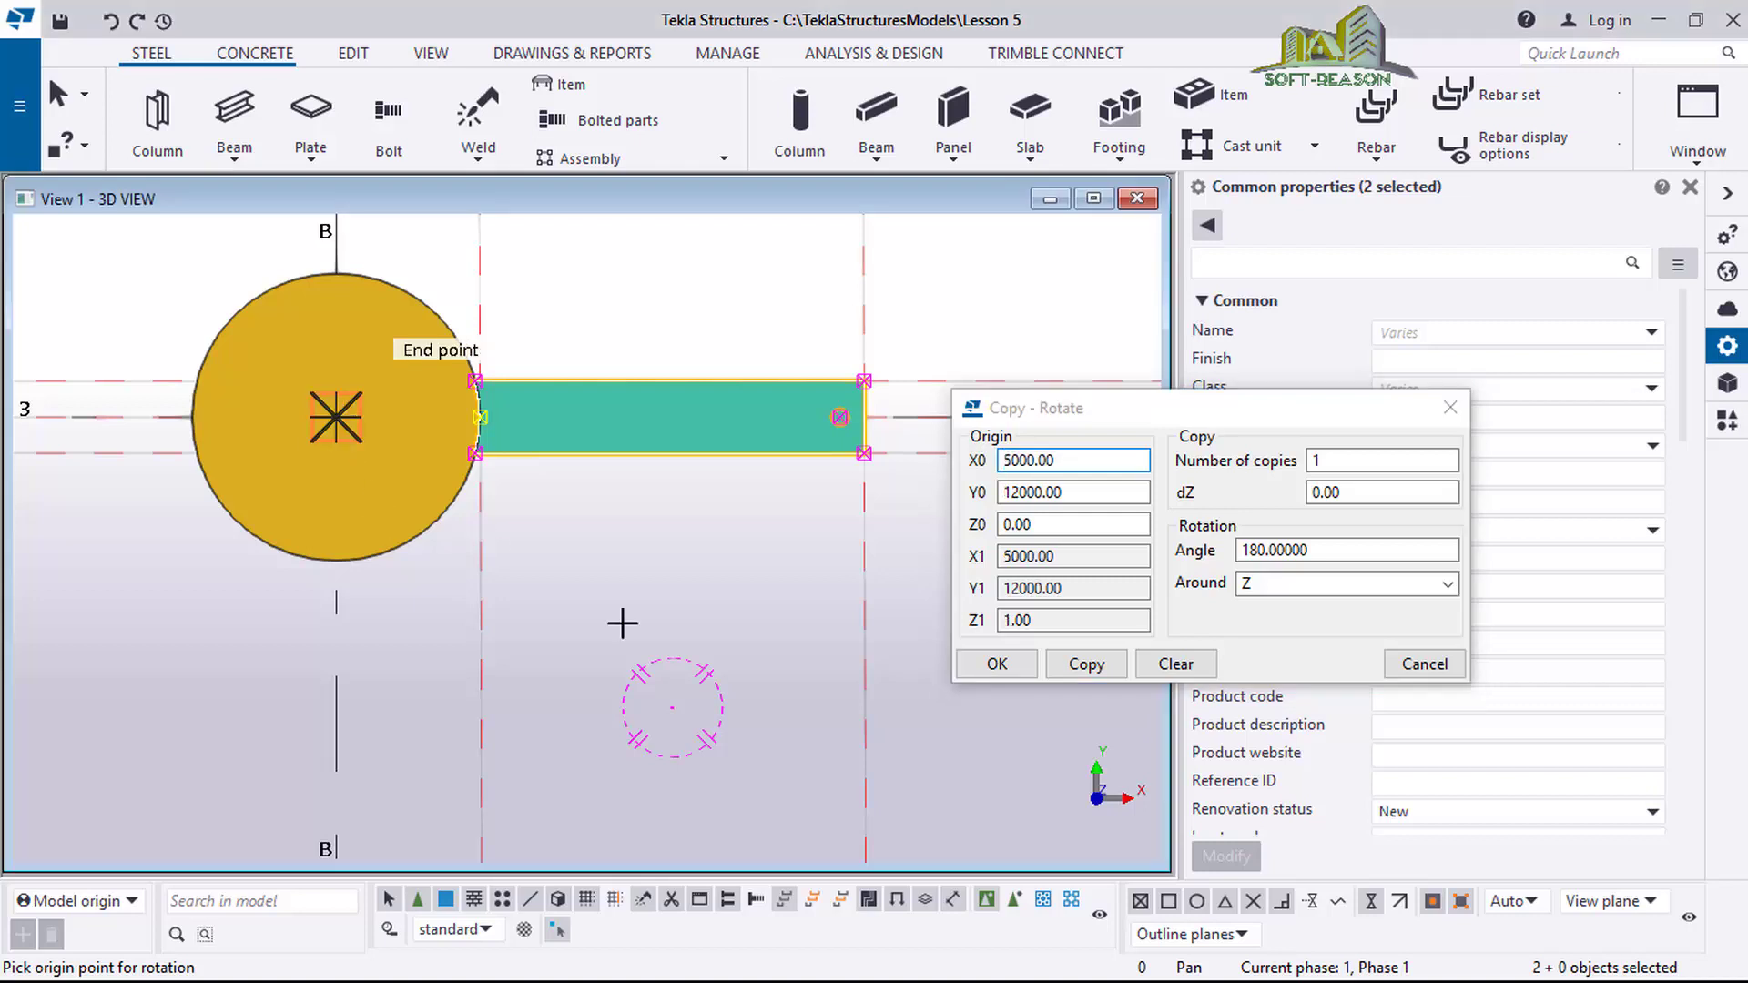
# Create 23 rotated copies of the slab step and post, with dZ 250 mm and a 30° angle around Z.
pyautogui.click(1355, 461)
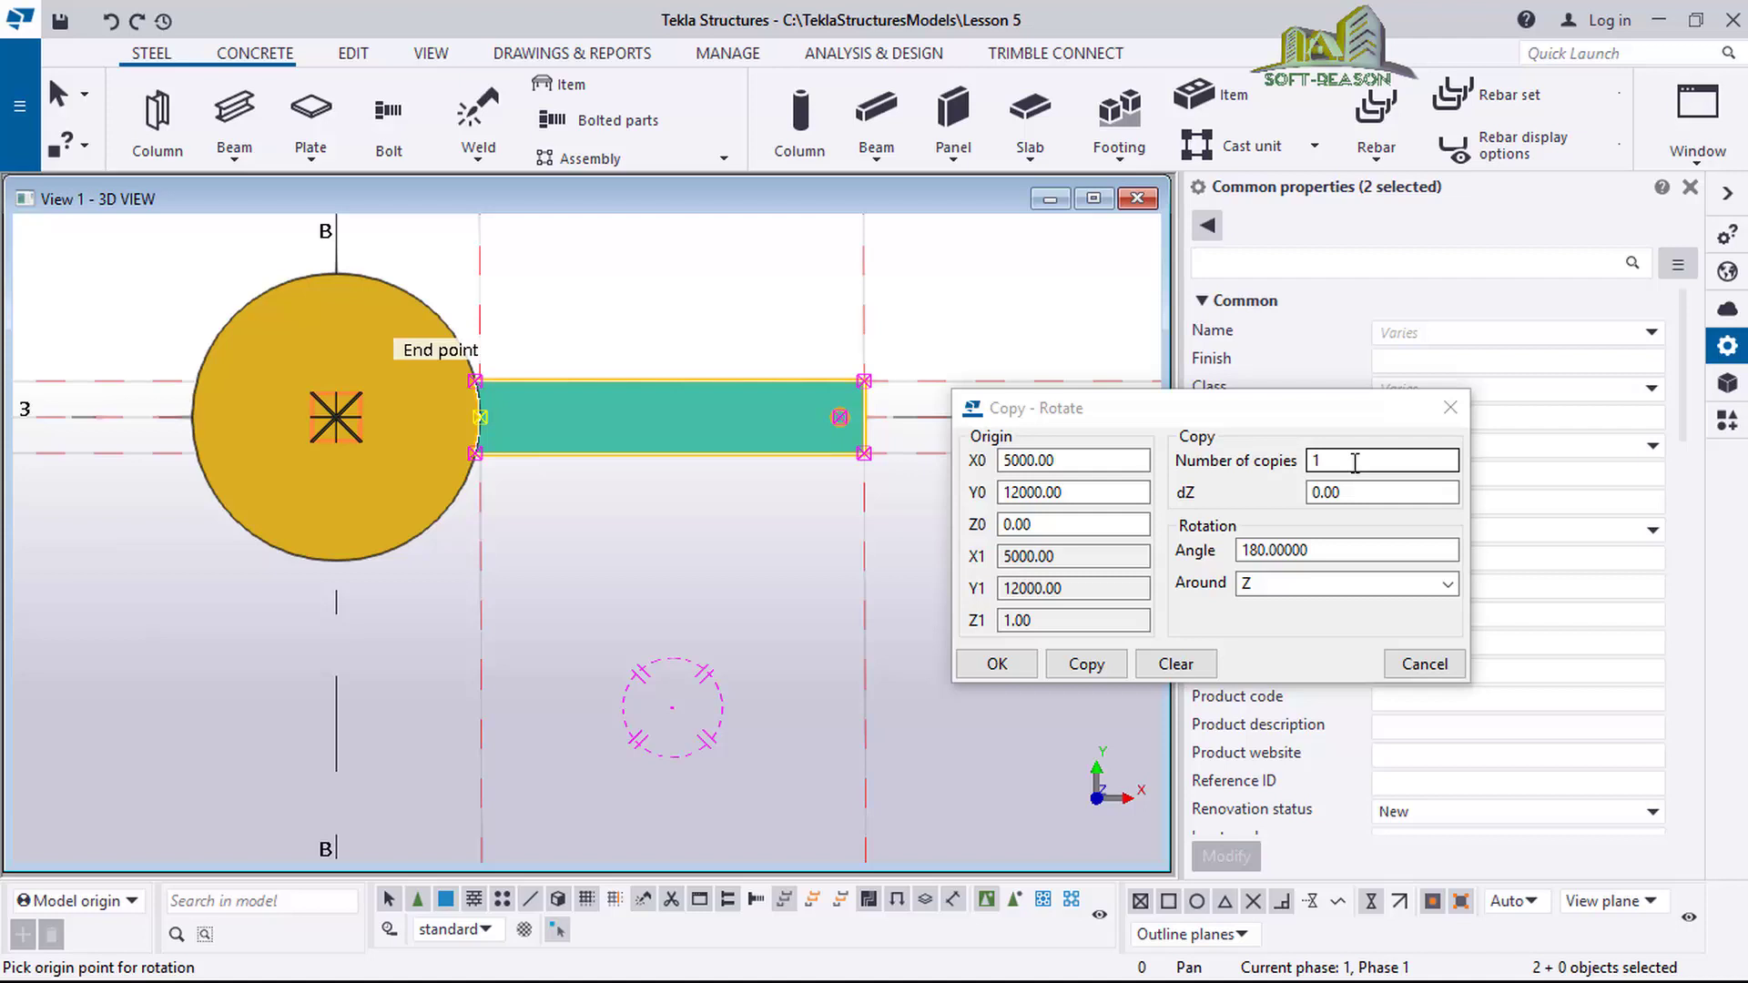
pyautogui.doubleClick(1345, 463)
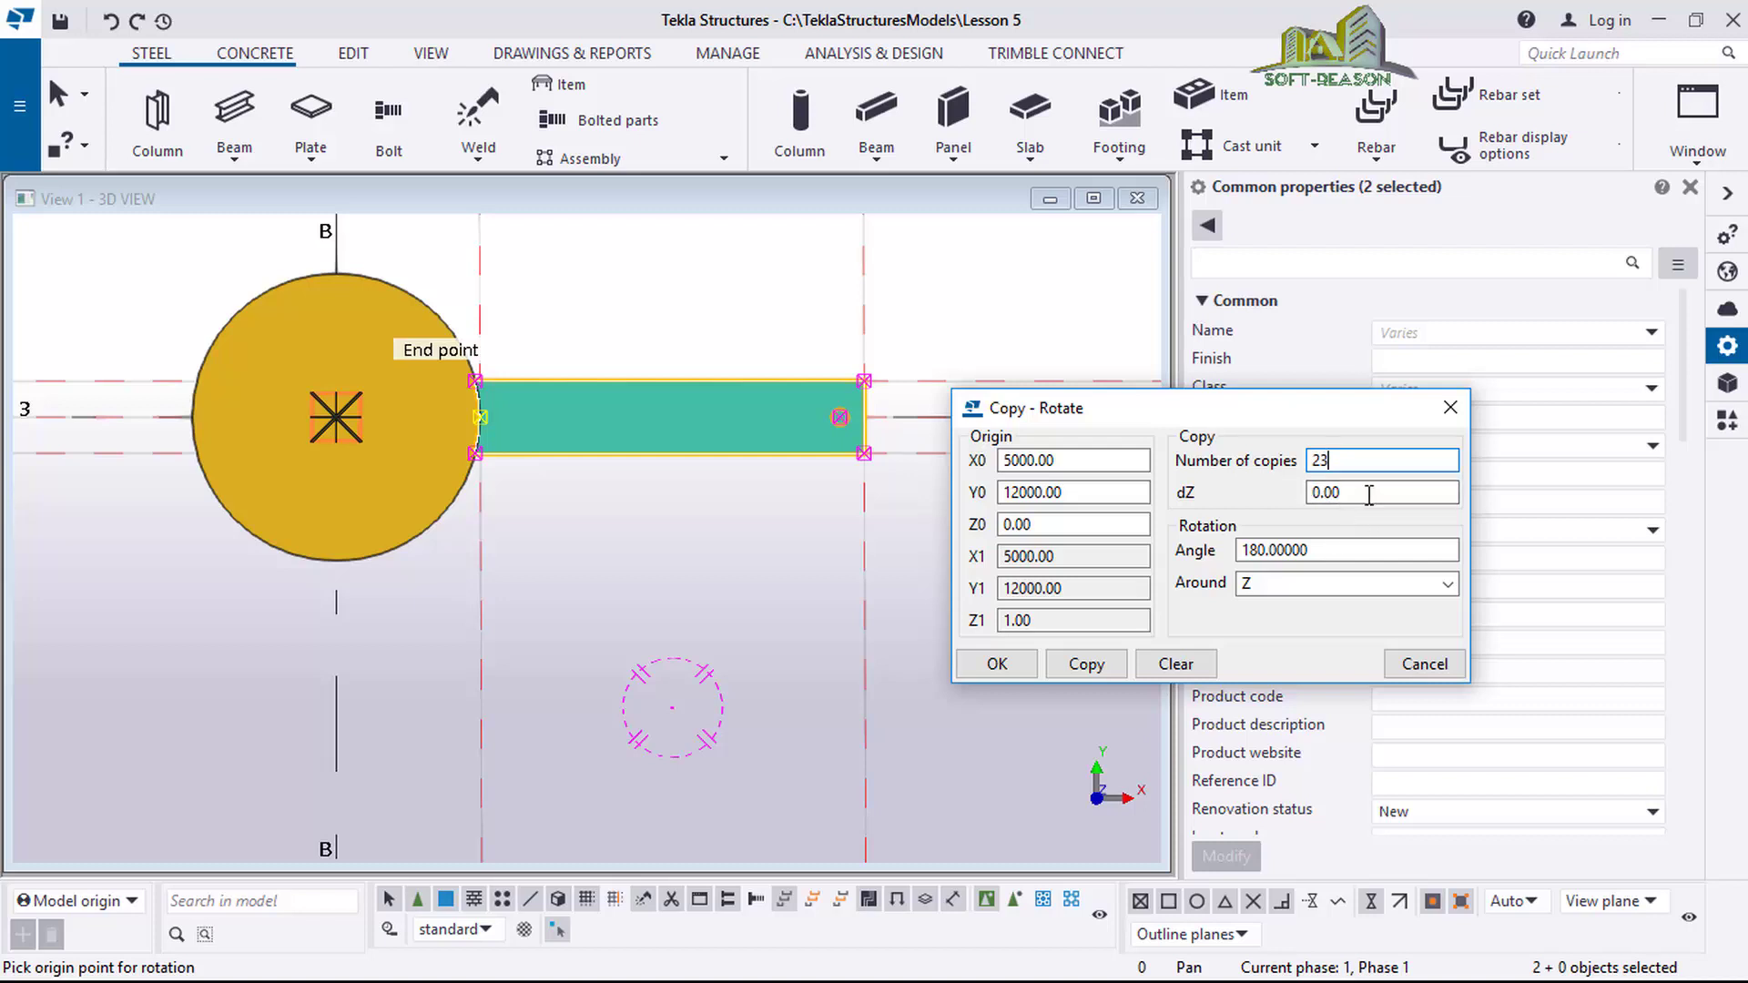
pyautogui.moveTo(1369, 492); pyautogui.dragTo(1275, 516)
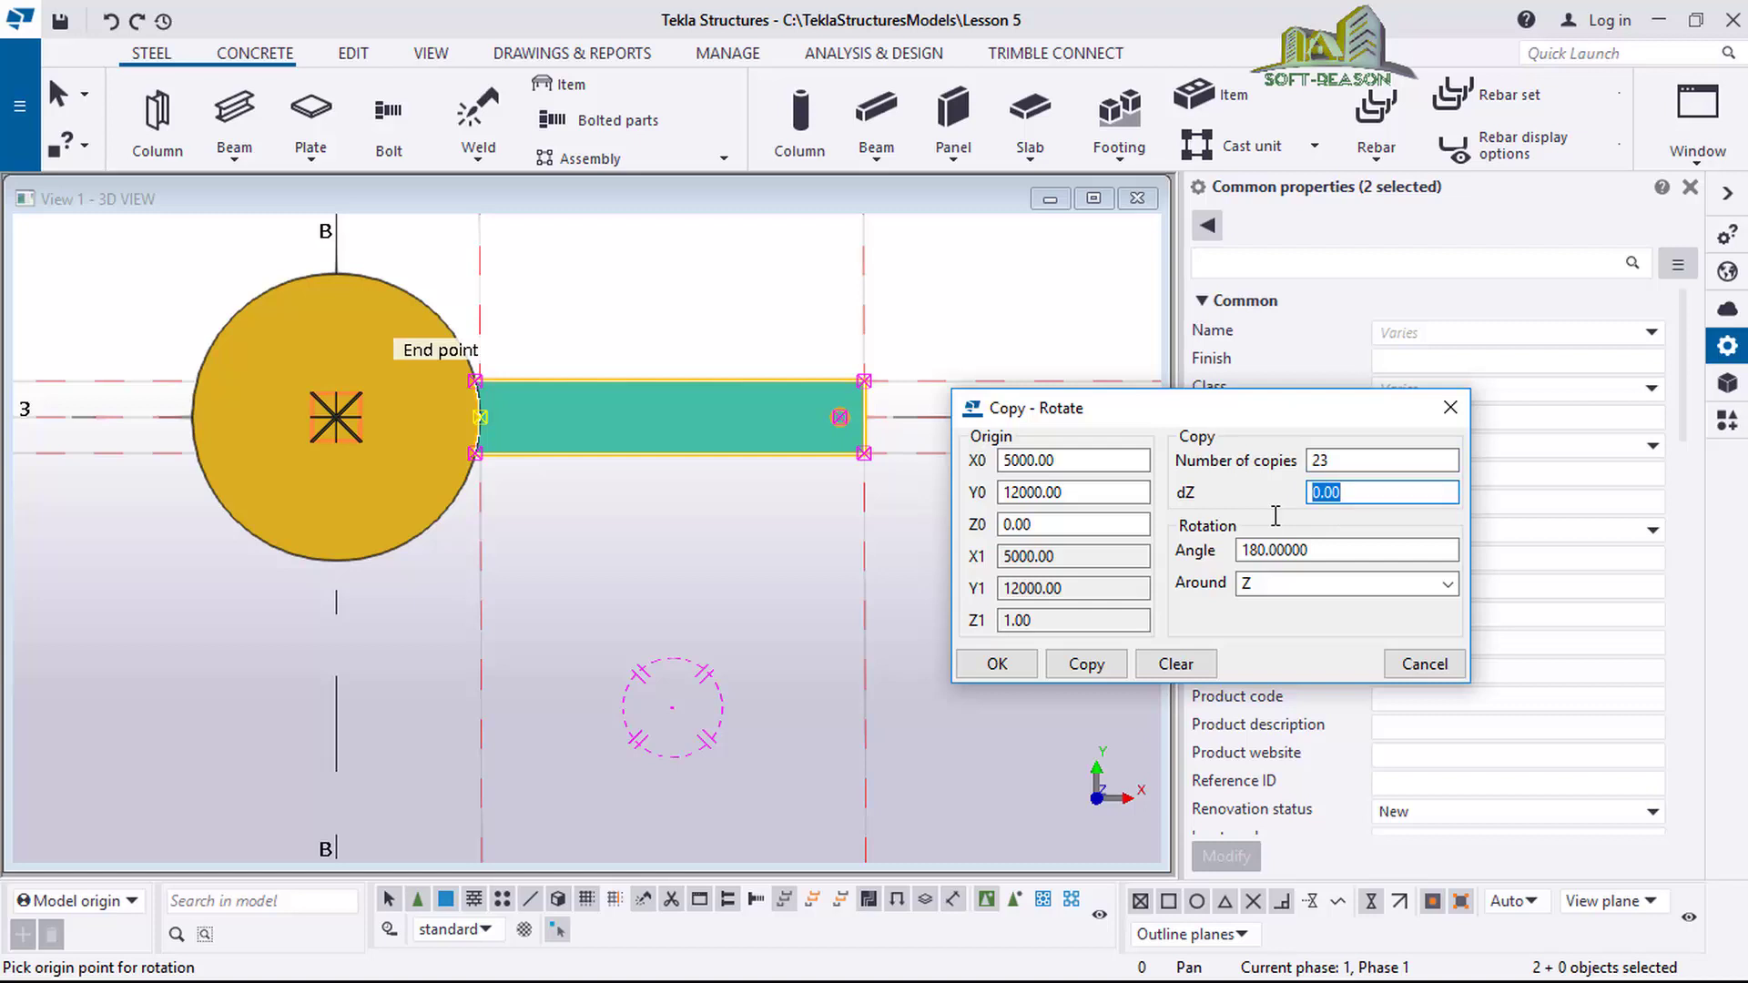
pyautogui.write('250')
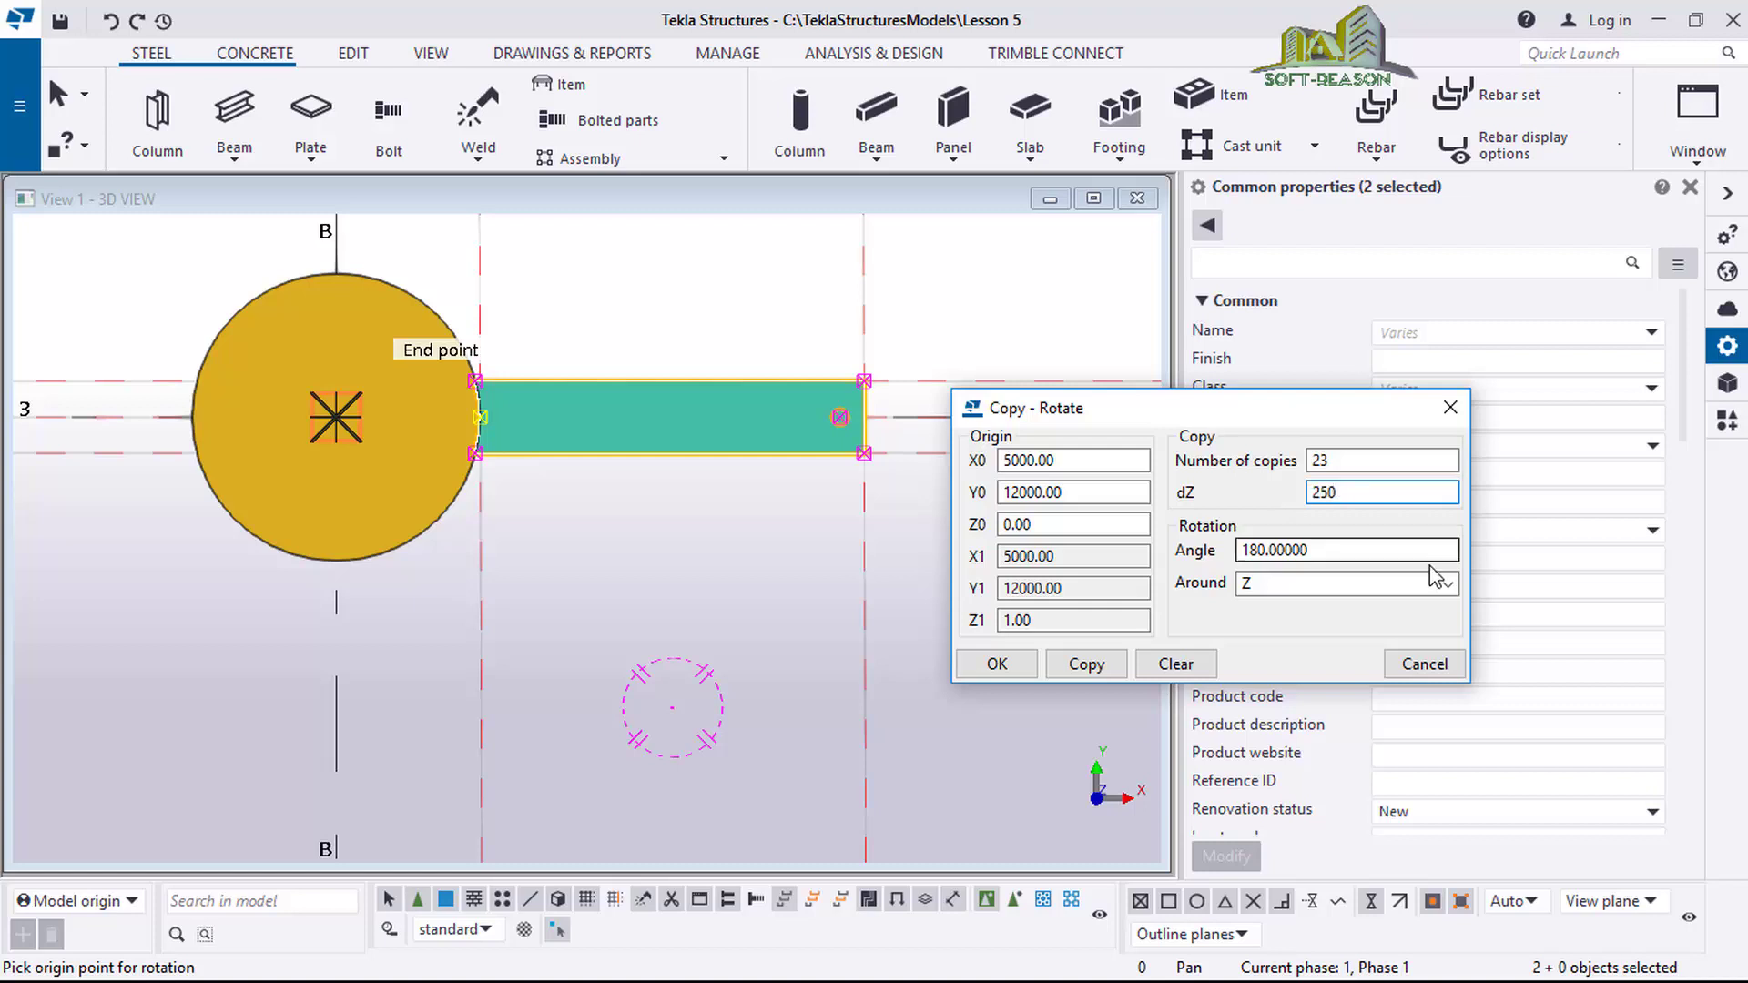
pyautogui.click(1324, 551)
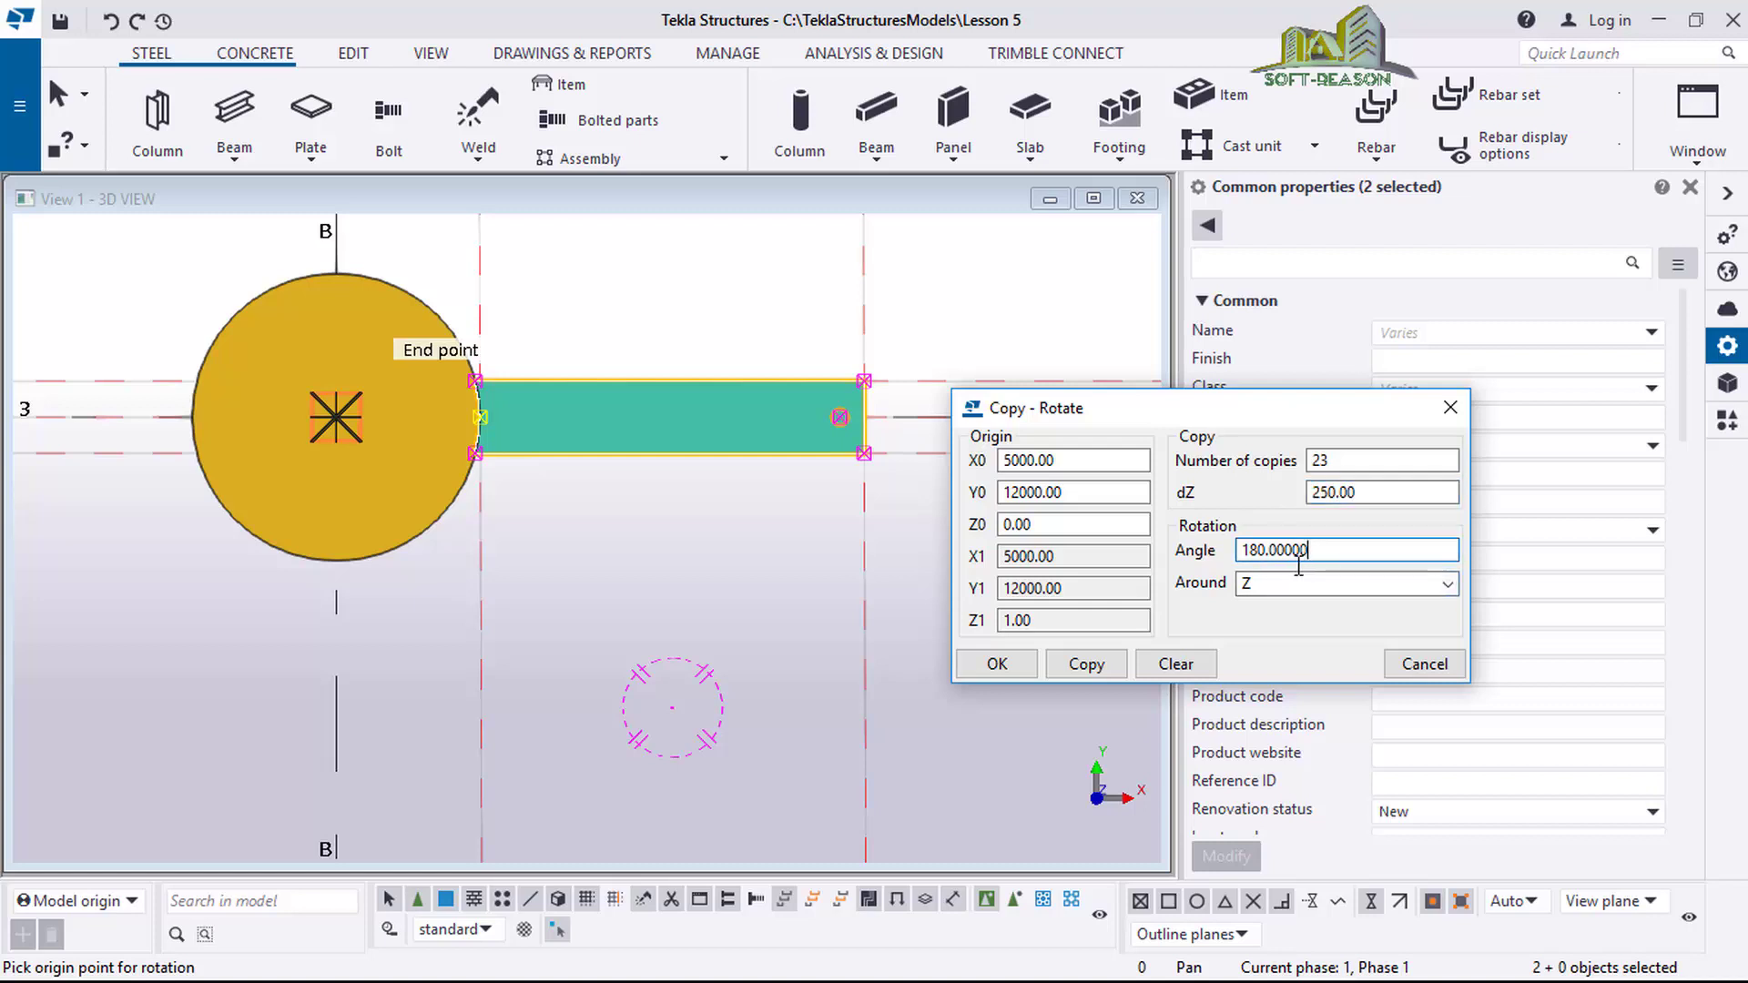
pyautogui.moveTo(1311, 551); pyautogui.dragTo(1166, 578)
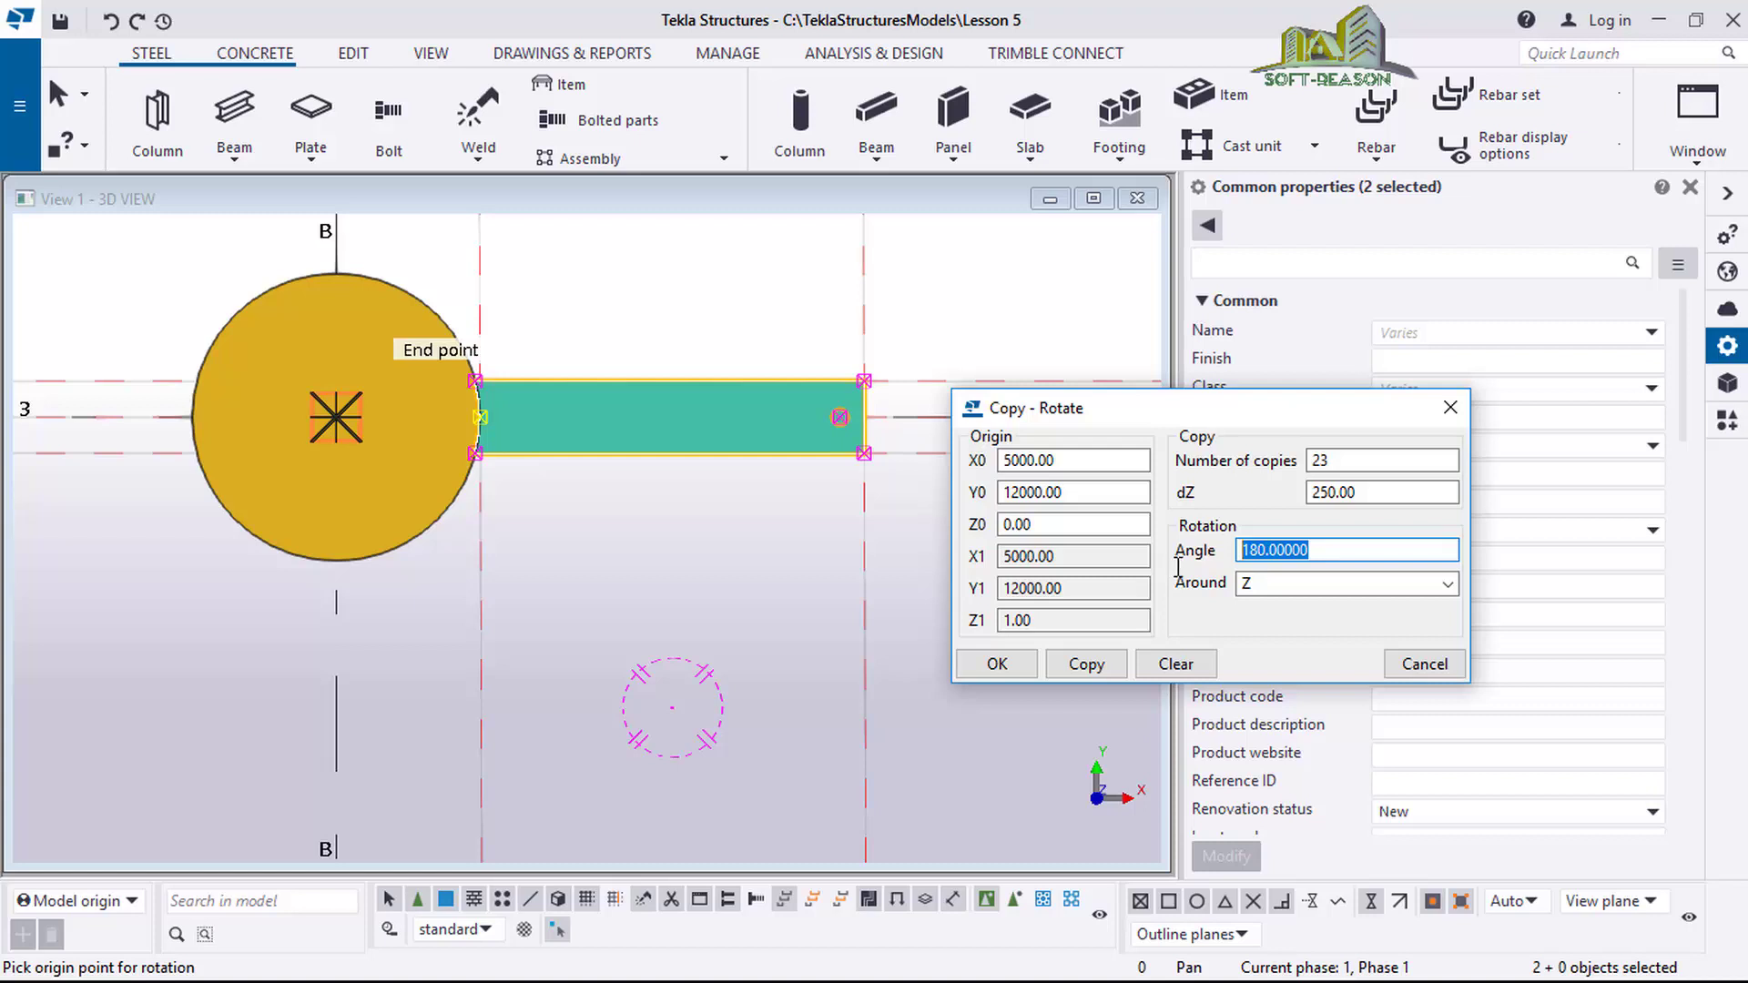
pyautogui.write('3')
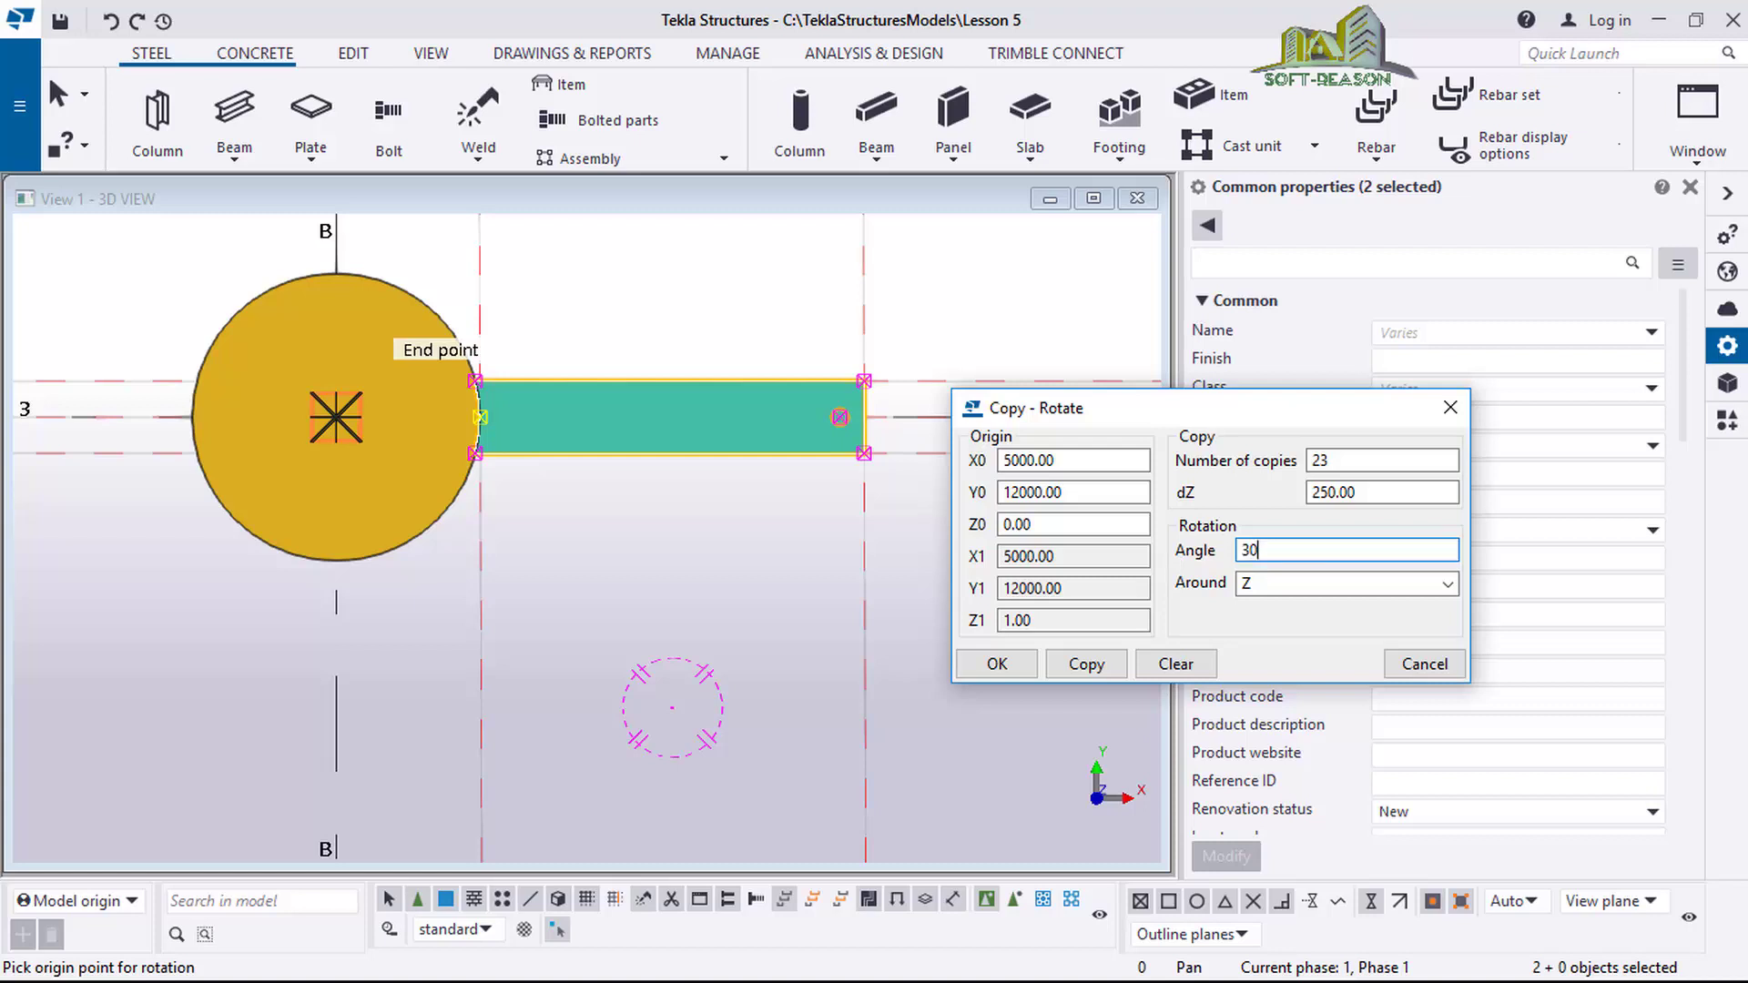
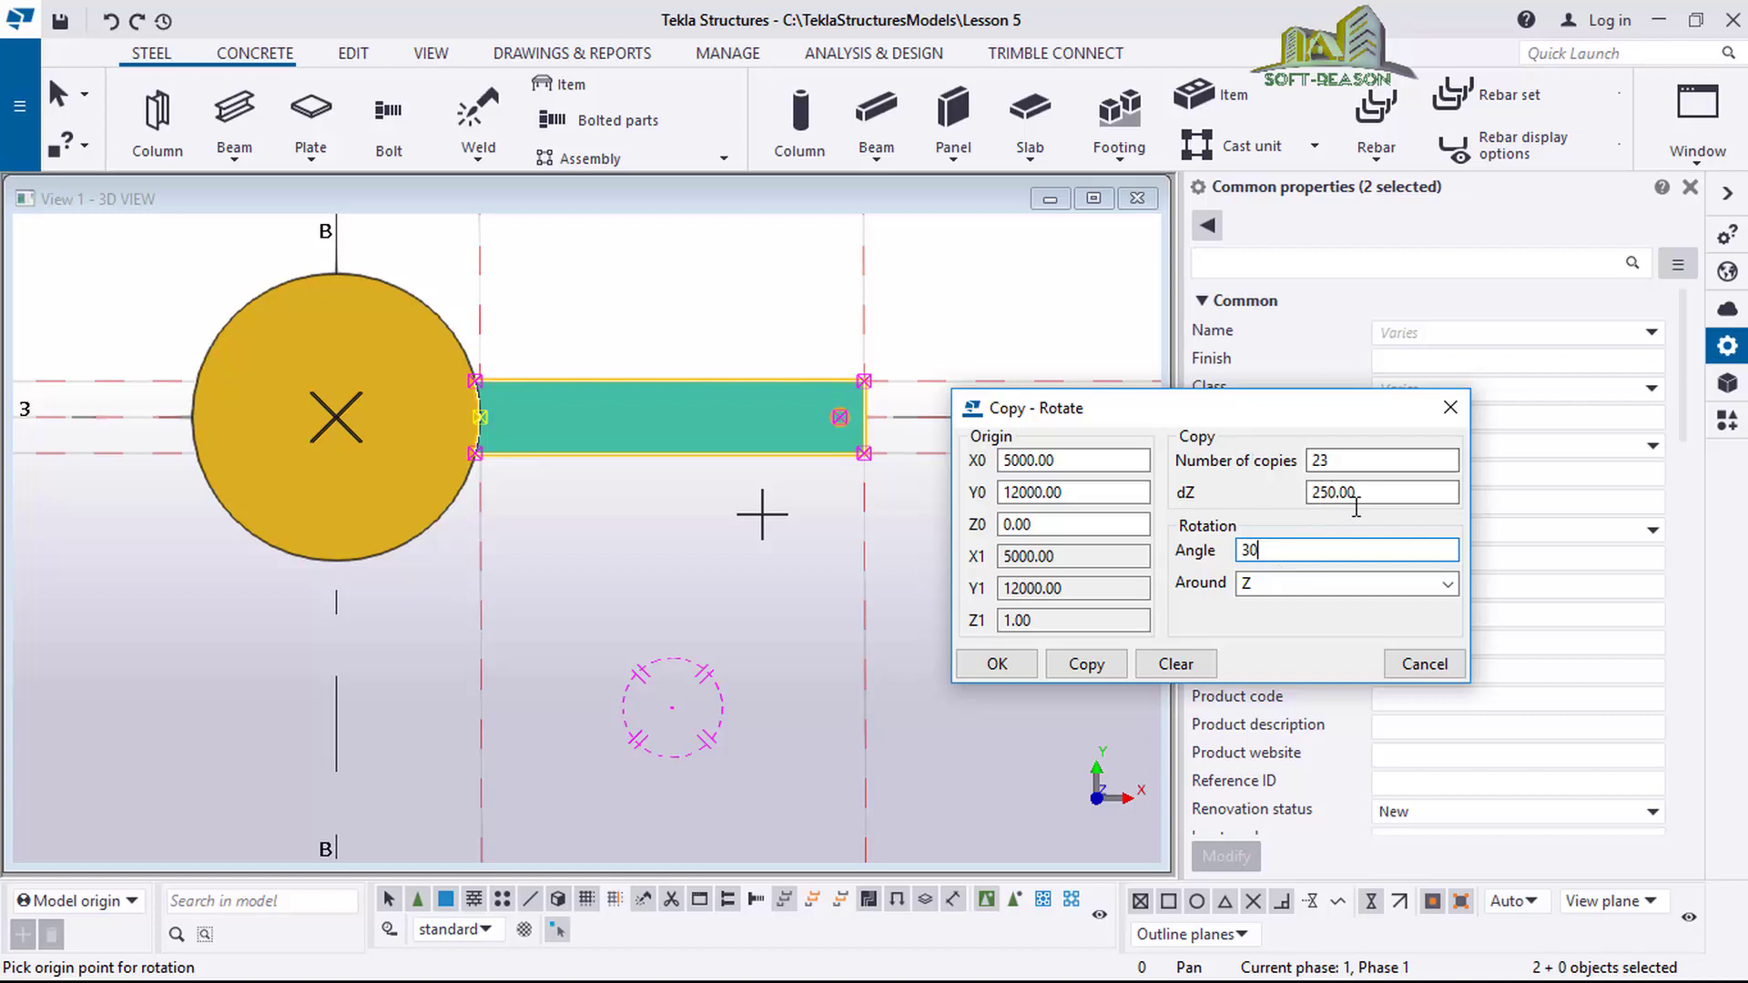
pyautogui.click(1090, 664)
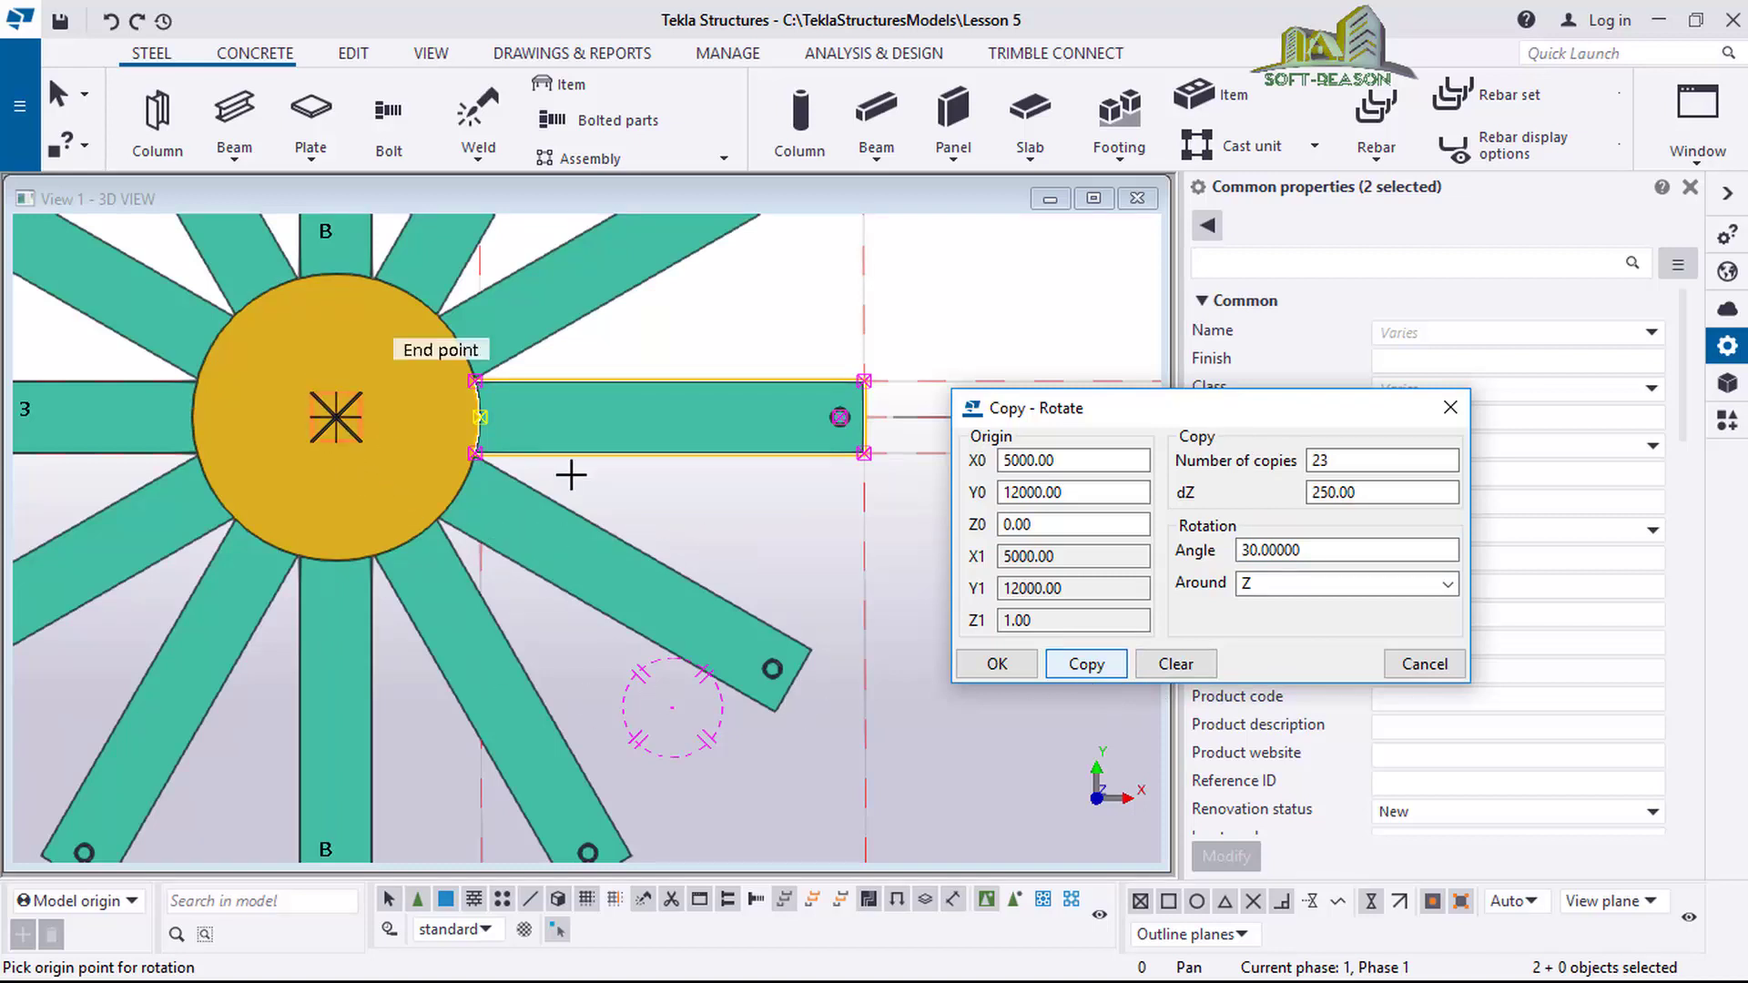
pyautogui.click(999, 664)
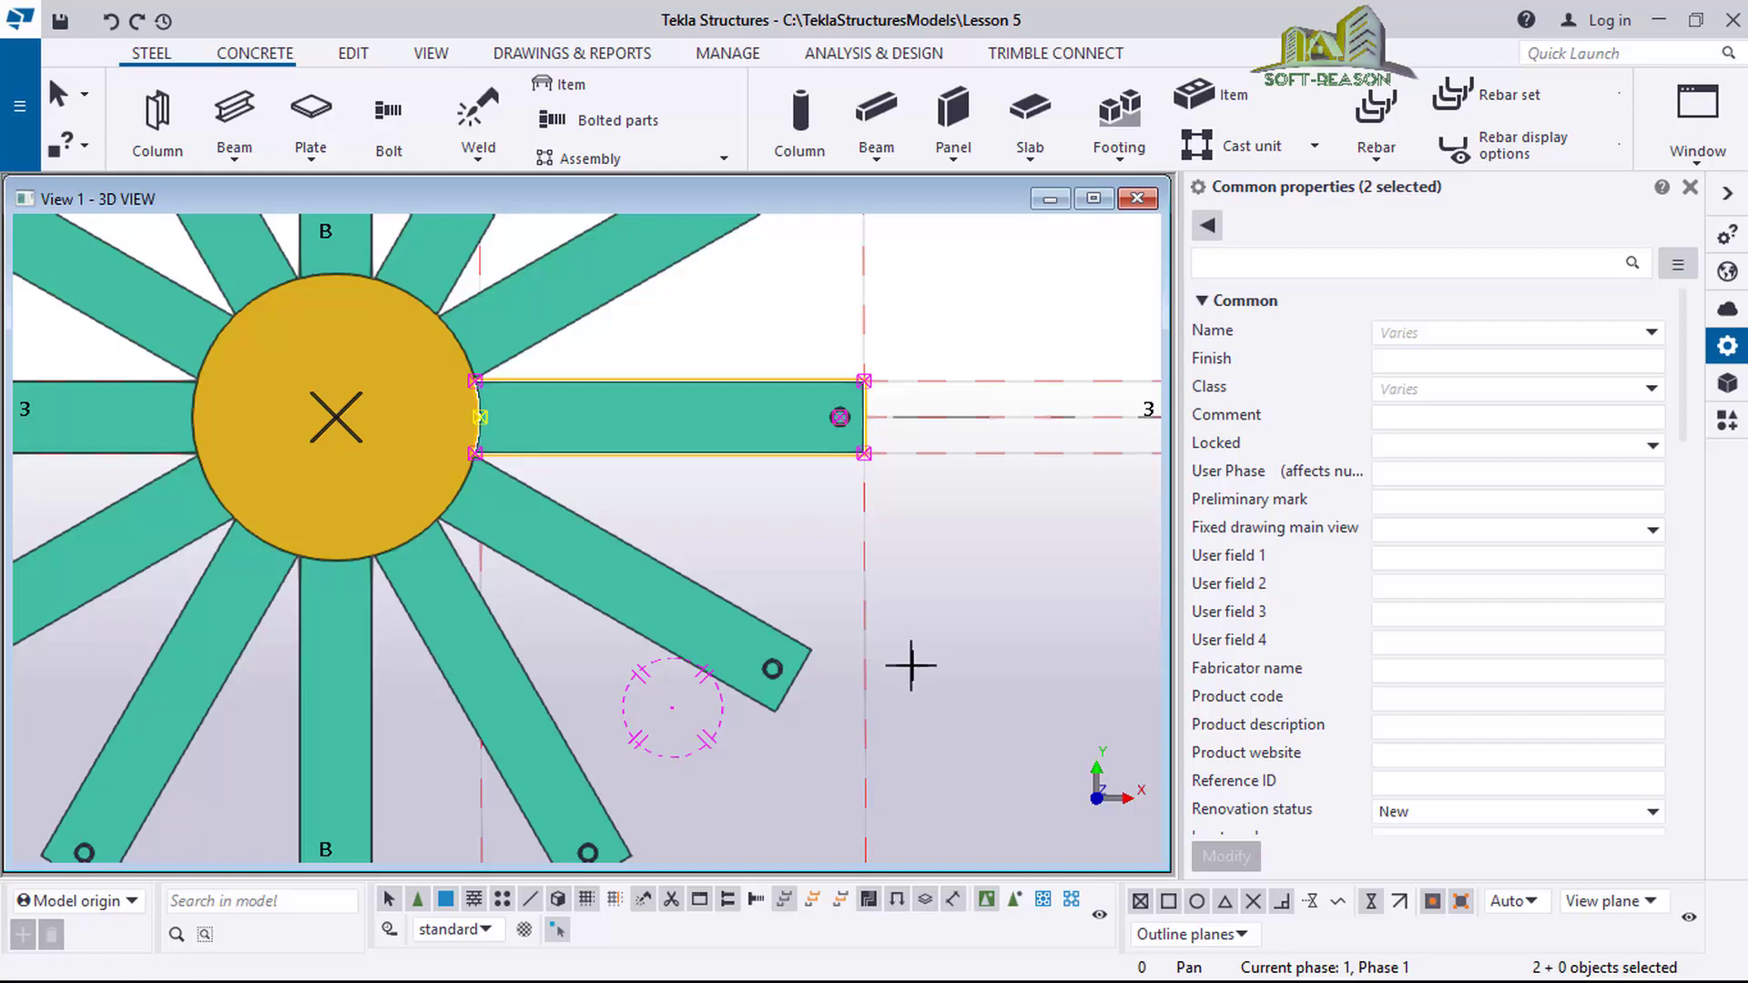
# Examine in 3D how the copied steps and posts spiral around the round column, from its base to its top.
pyautogui.press('Home')
pyautogui.scroll(5, 568, 644)
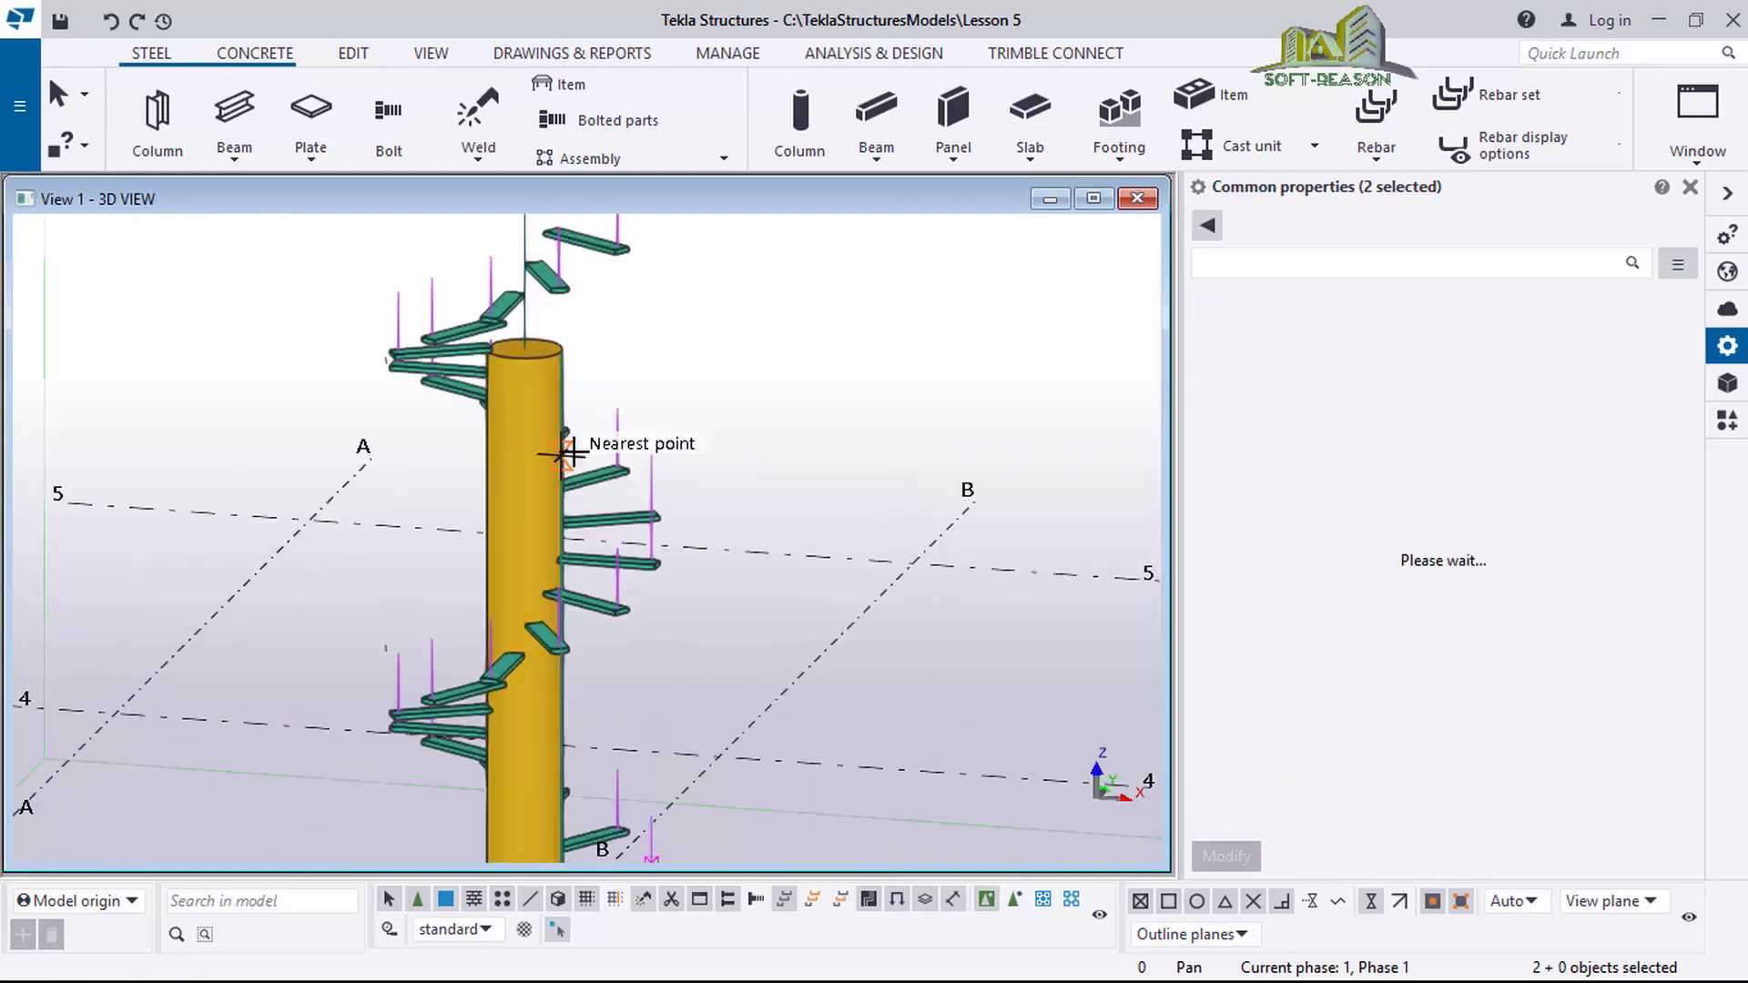
pyautogui.scroll(-2, 523, 355)
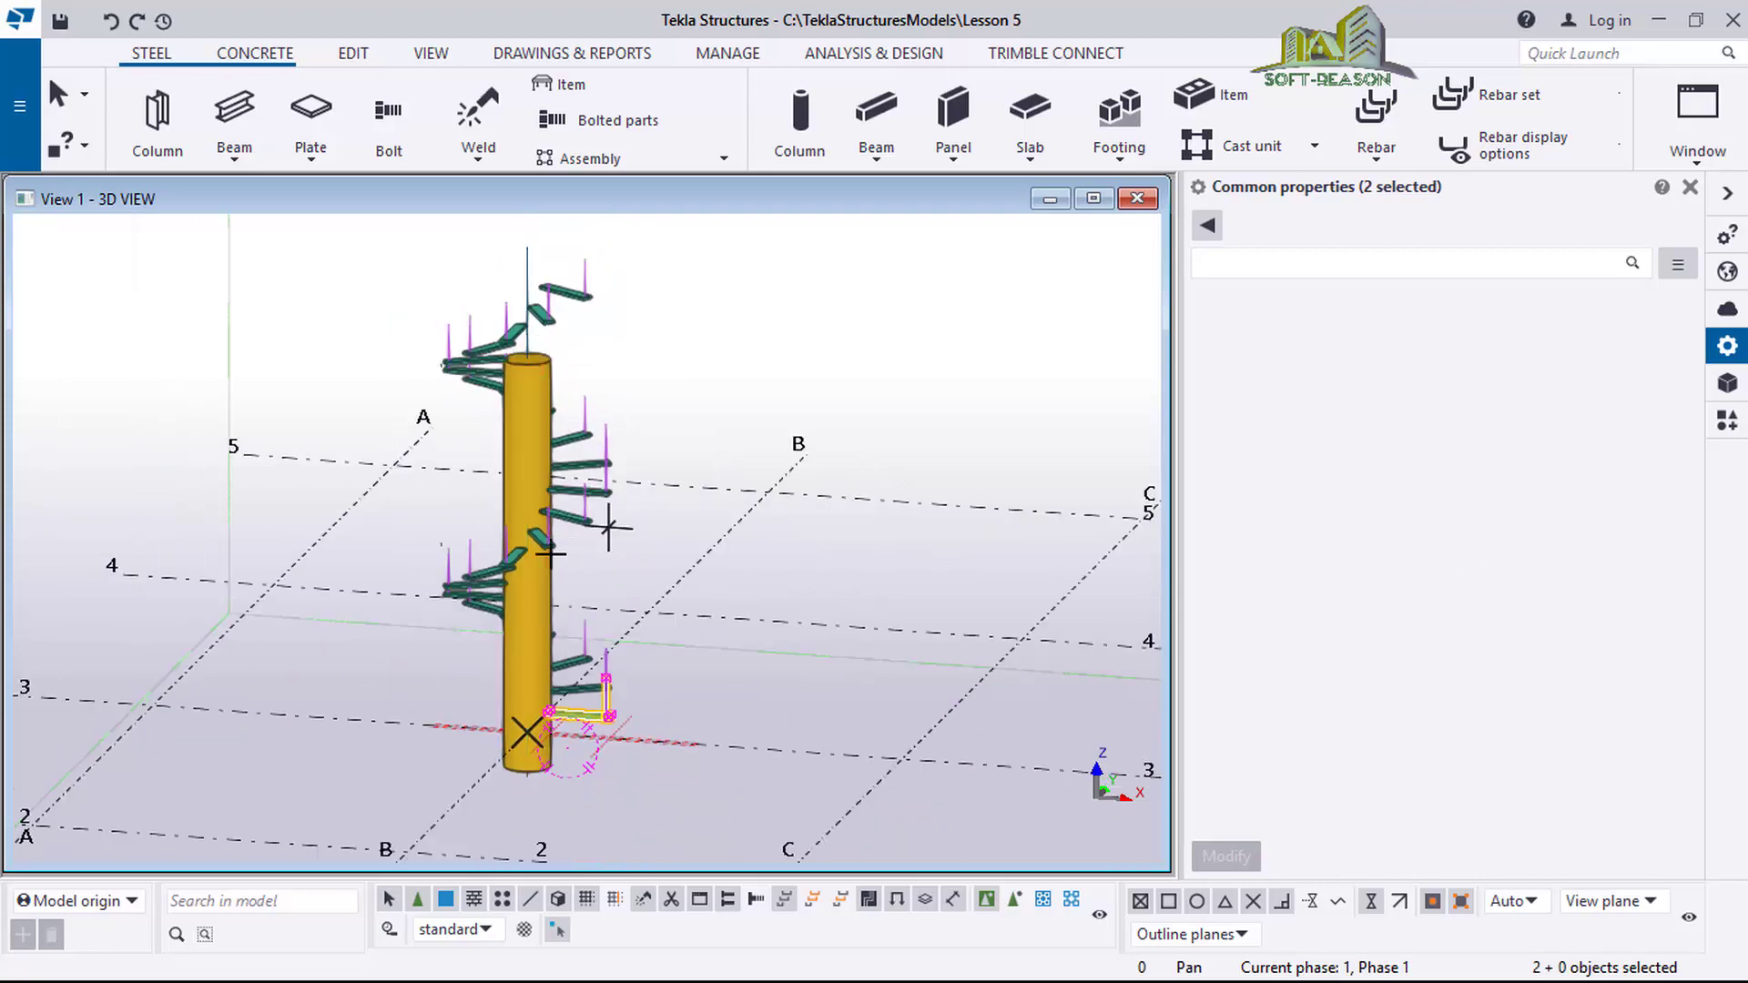
pyautogui.scroll(3, 526, 525)
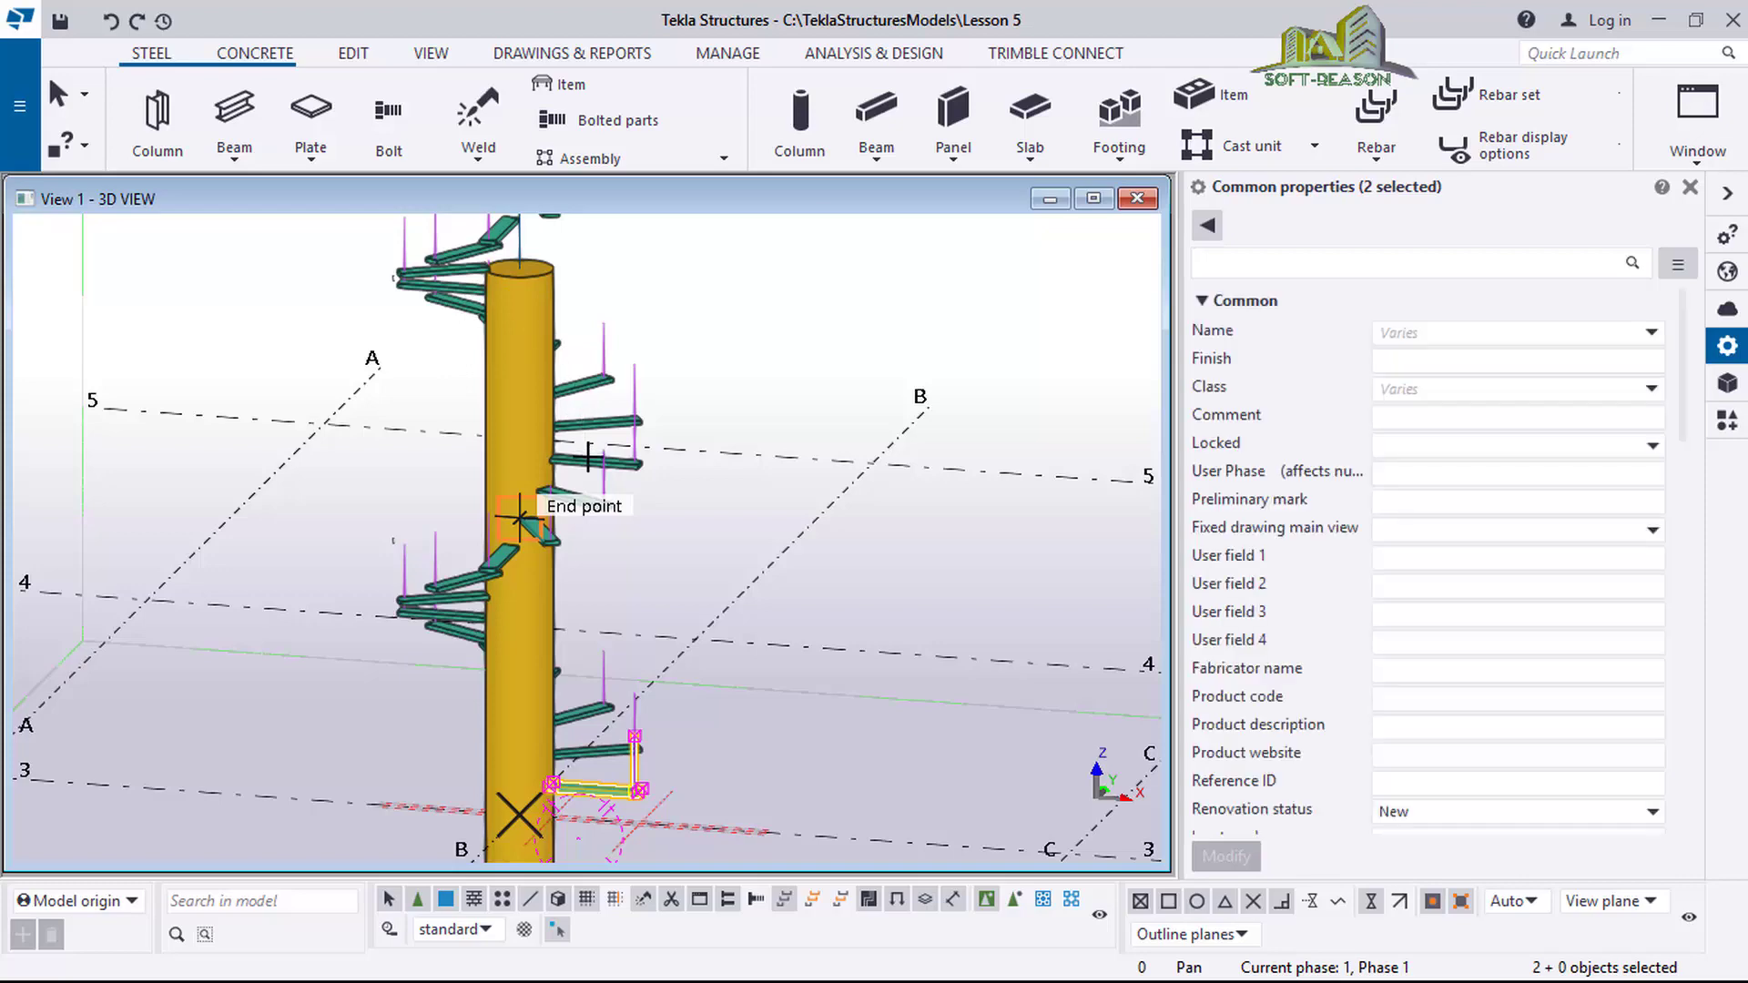
pyautogui.scroll(-1, 592, 428)
pyautogui.scroll(-1, 585, 702)
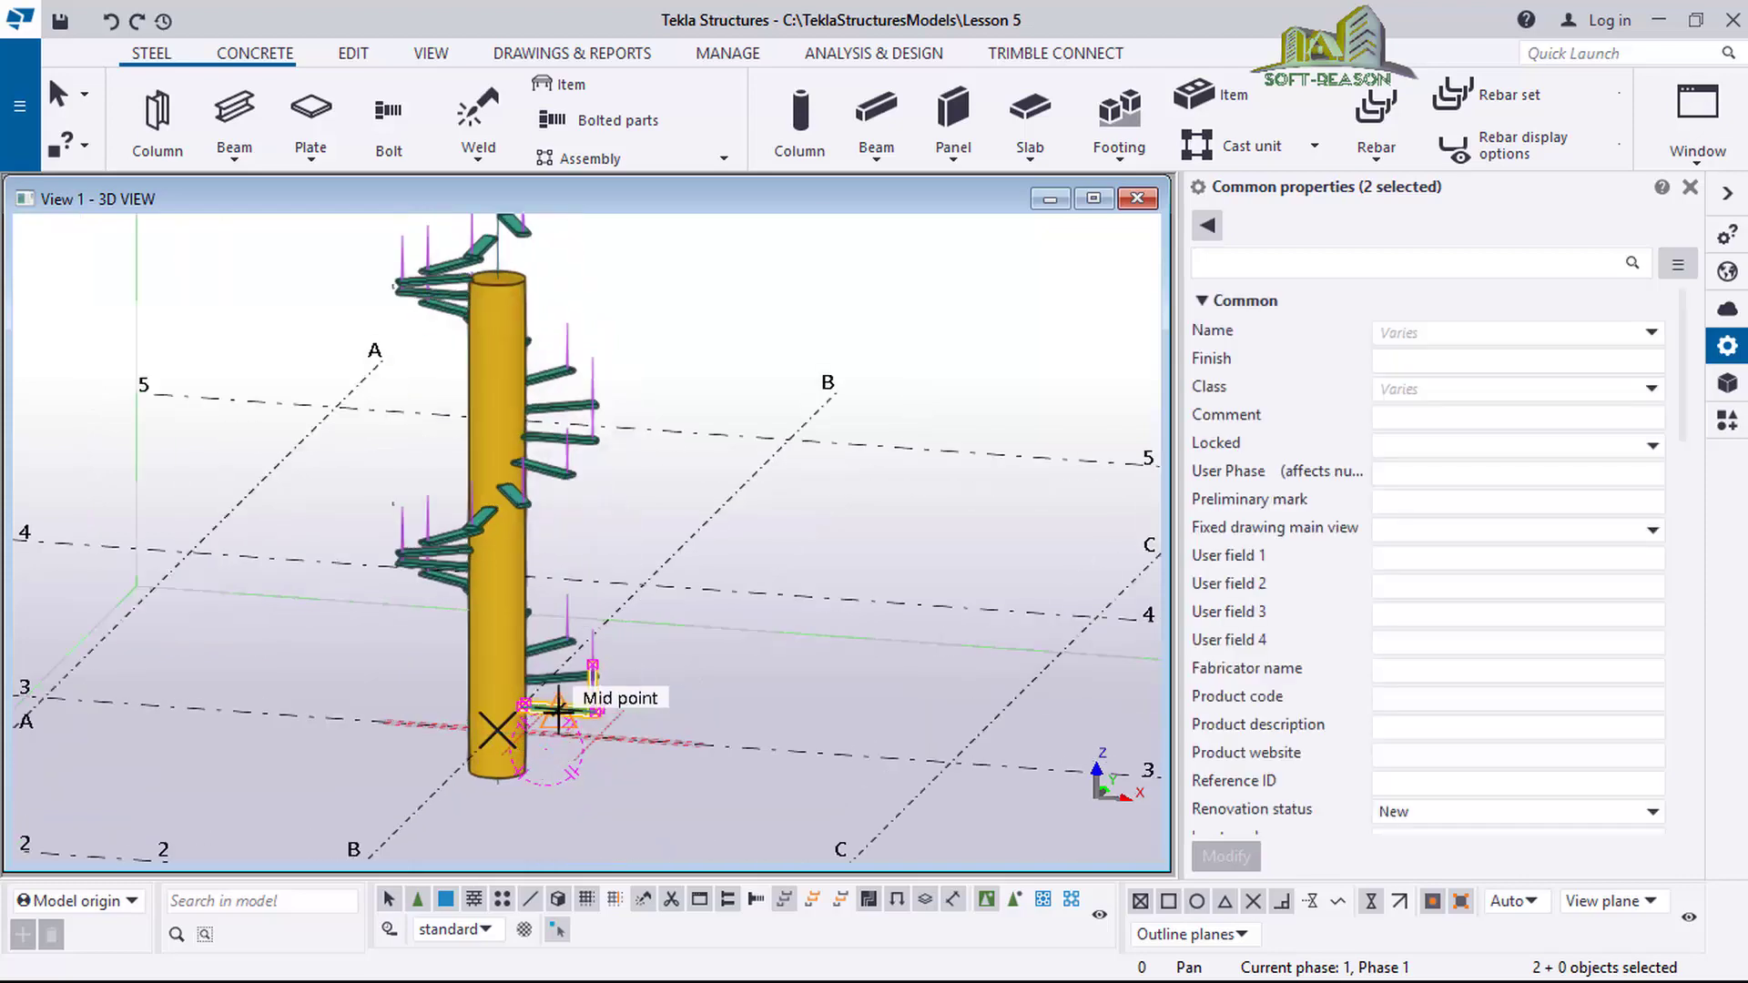
pyautogui.scroll(-1, 585, 702)
pyautogui.scroll(-1, 510, 410)
pyautogui.scroll(4, 526, 462)
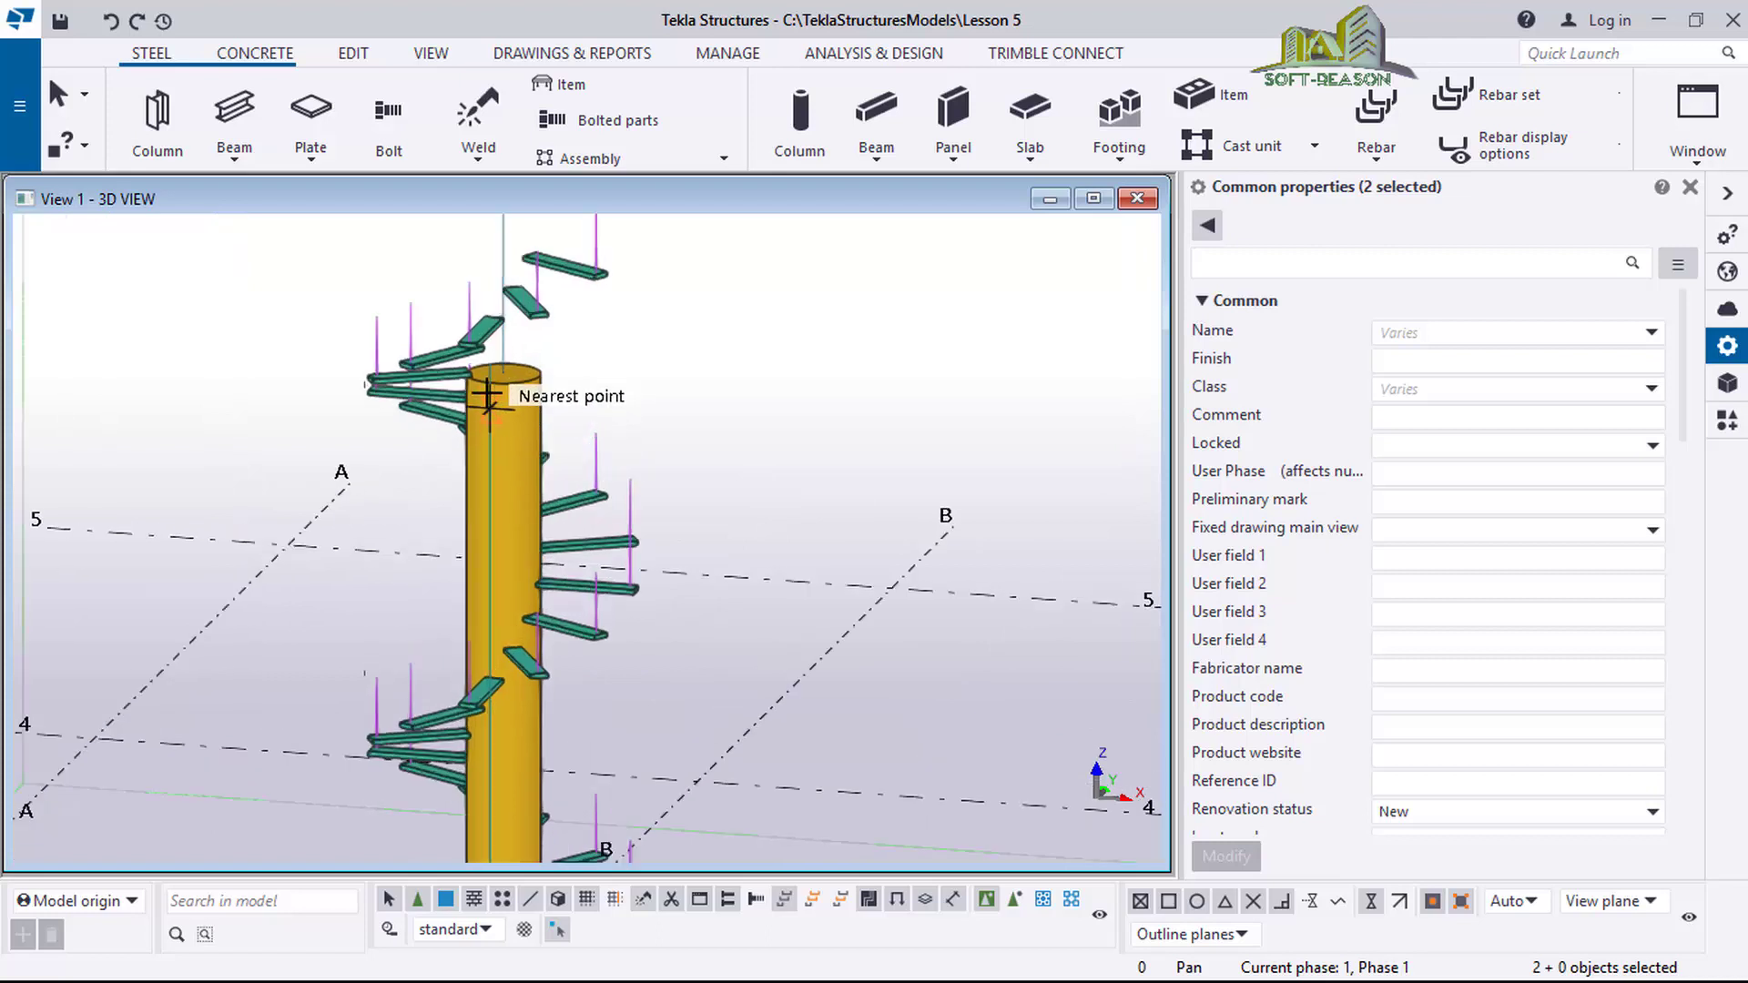
pyautogui.scroll(2, 482, 373)
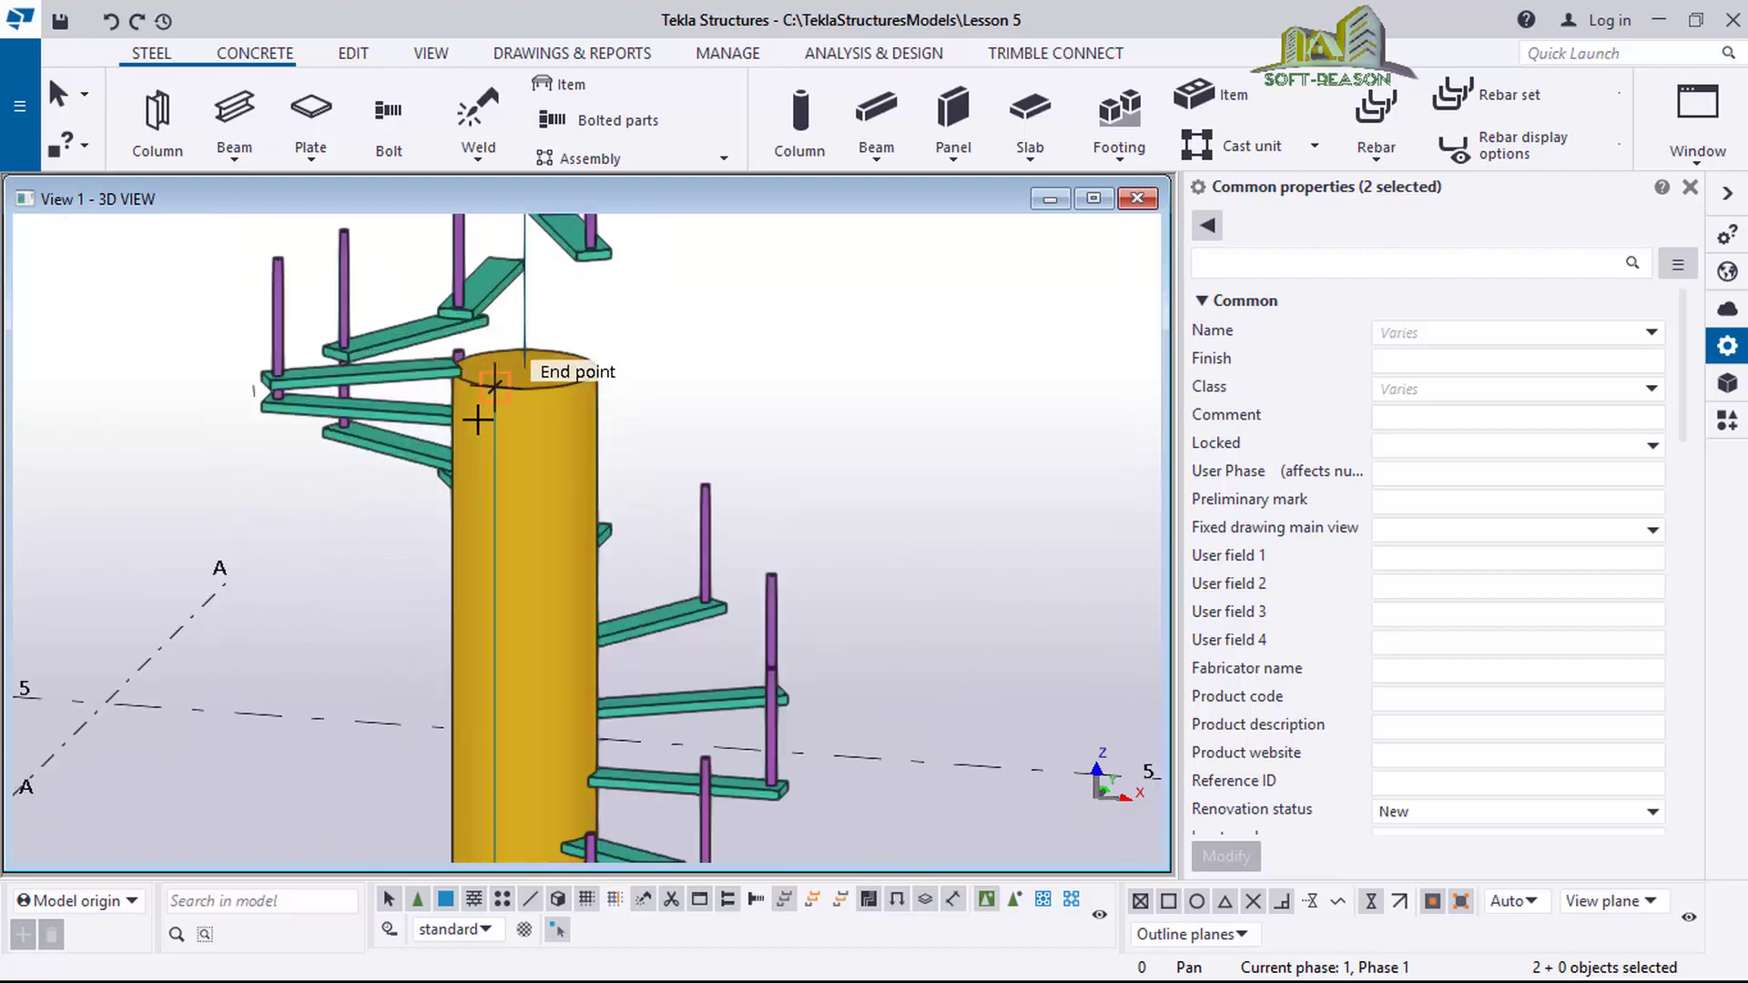
# Check the copied steps against the top of the round column and undo the rotated copies of slab step and post.
pyautogui.scroll(1, 496, 460)
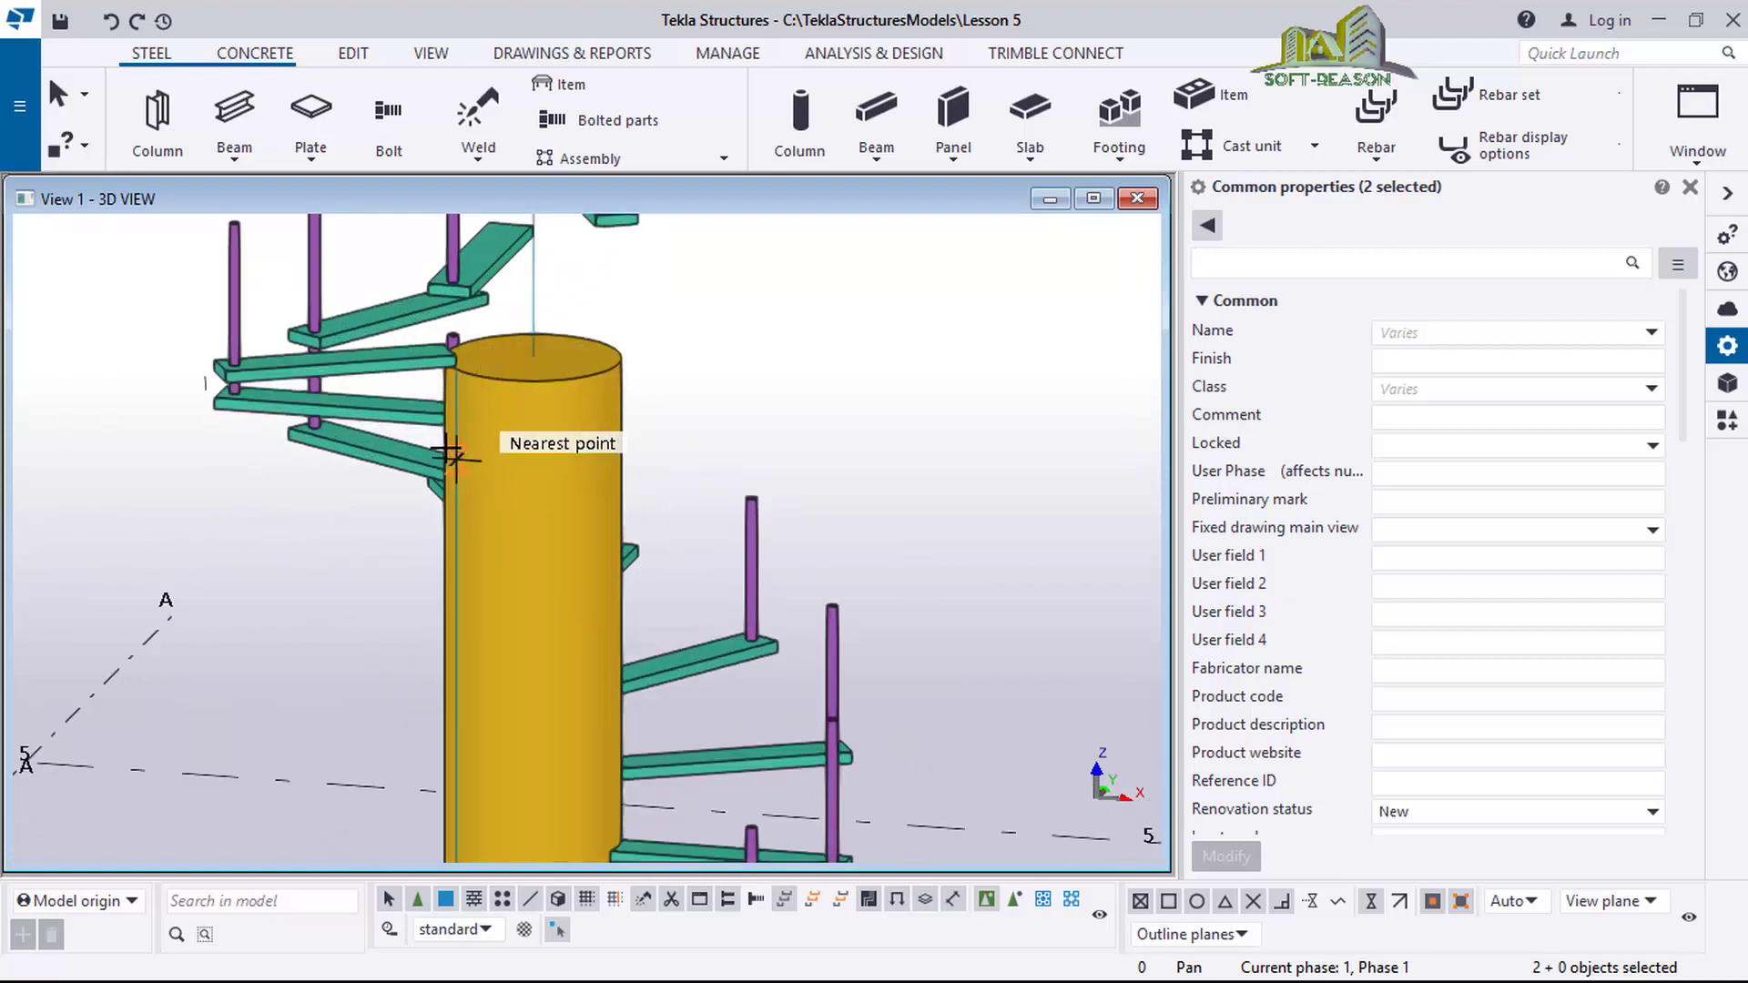
pyautogui.scroll(-3, 460, 437)
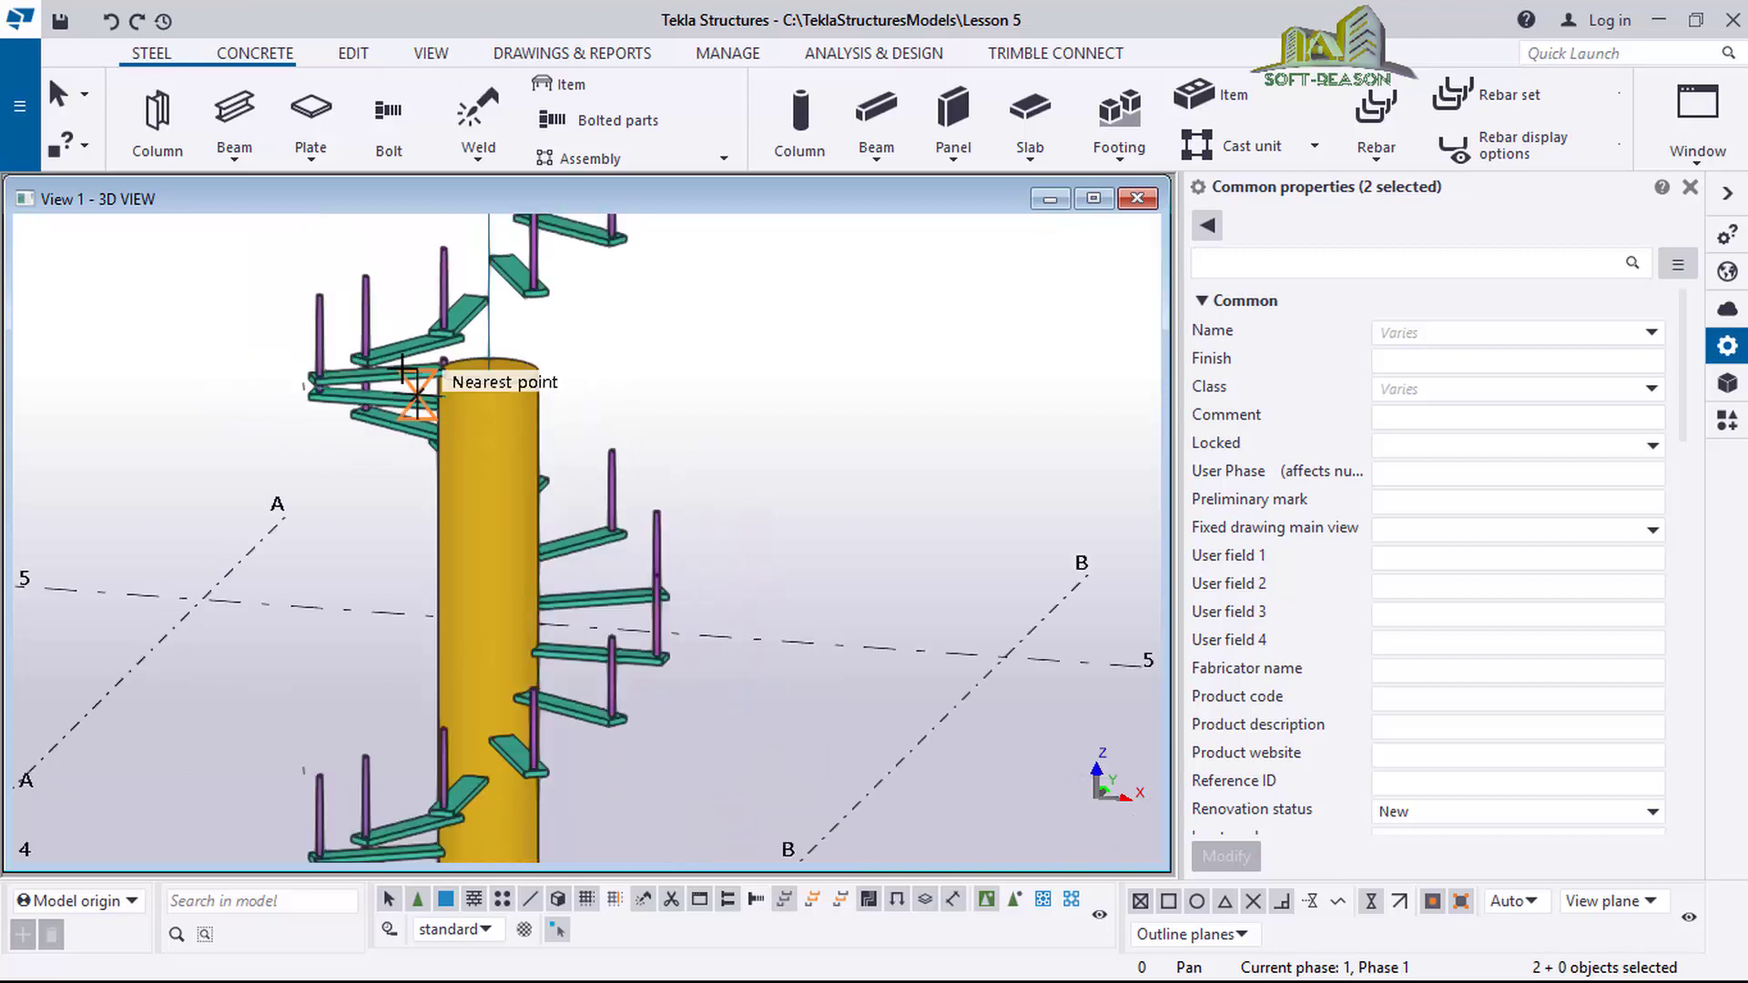
pyautogui.scroll(-1, 572, 364)
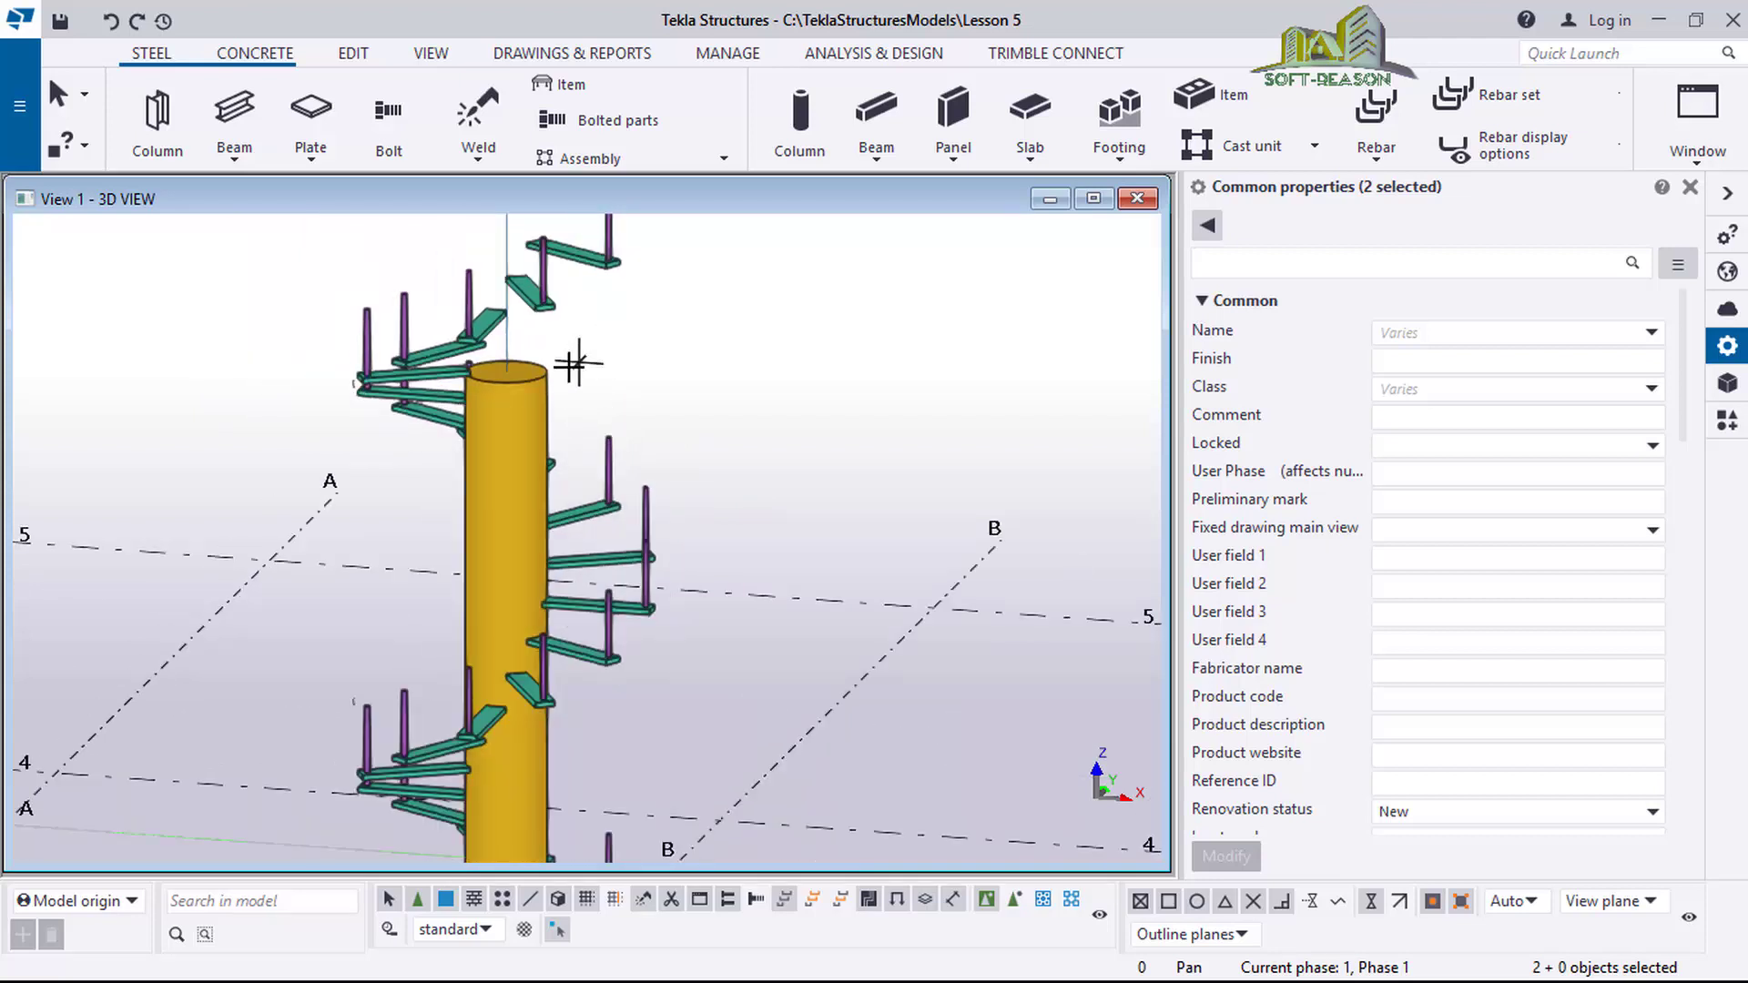
pyautogui.scroll(2, 473, 401)
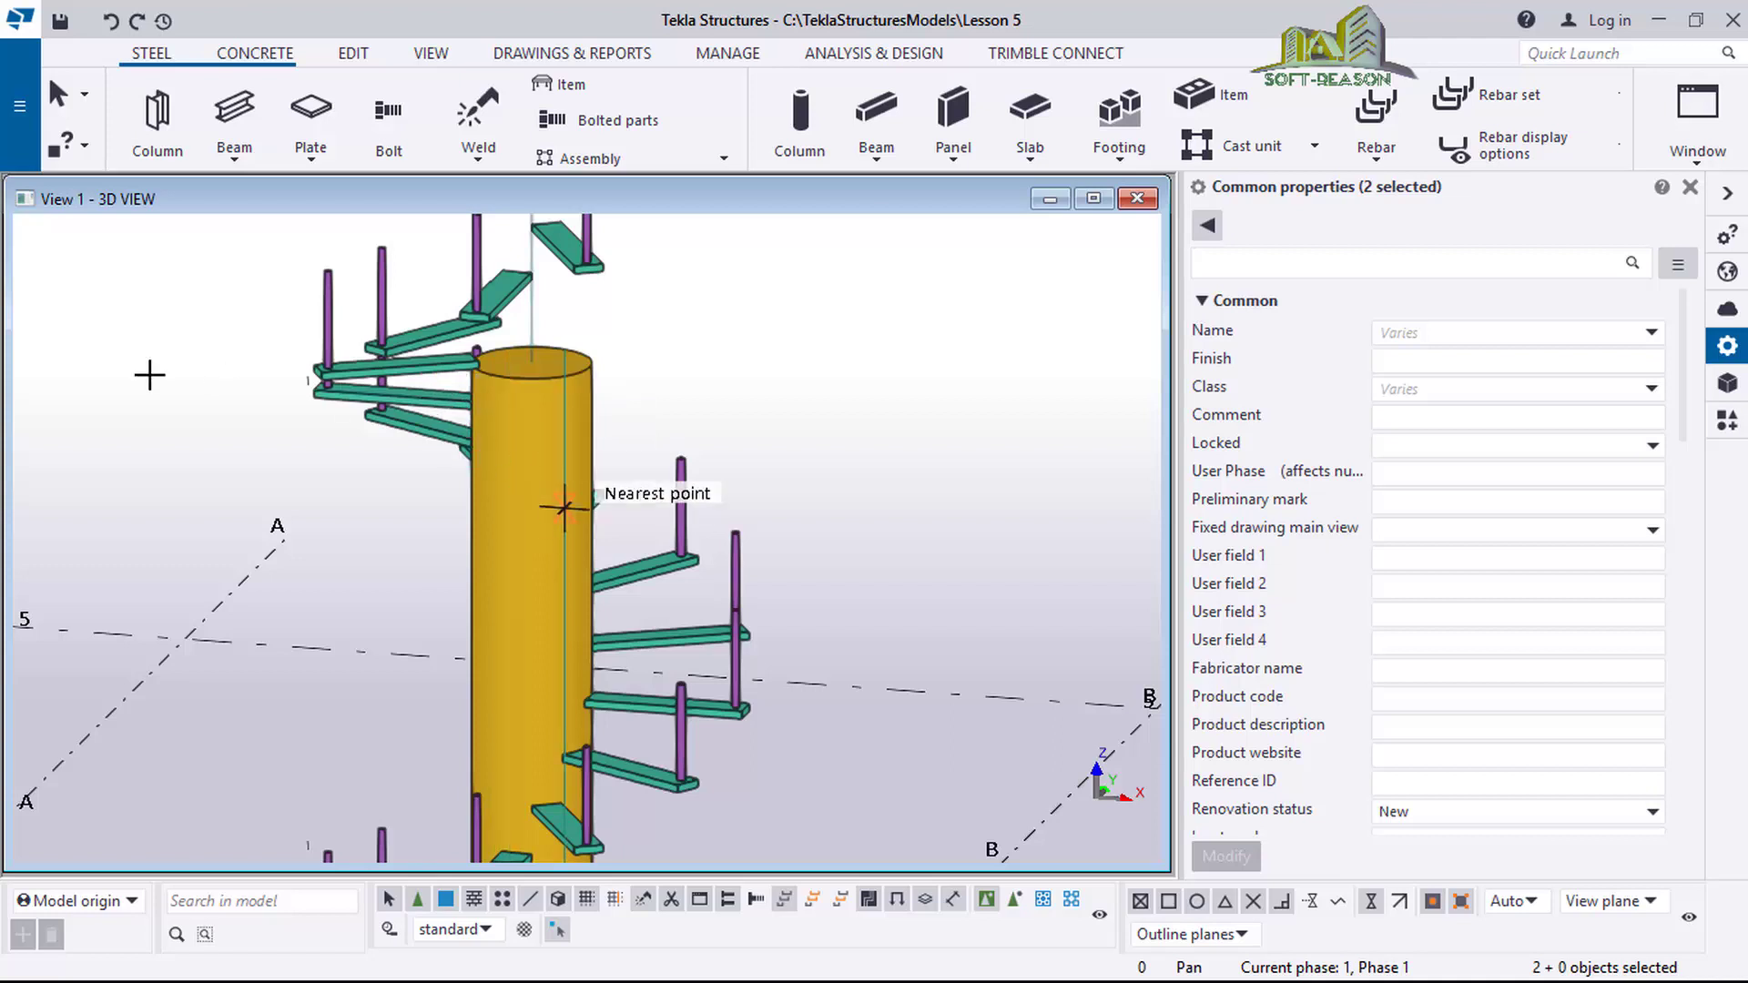
pyautogui.click(109, 23)
pyautogui.scroll(-4, 522, 391)
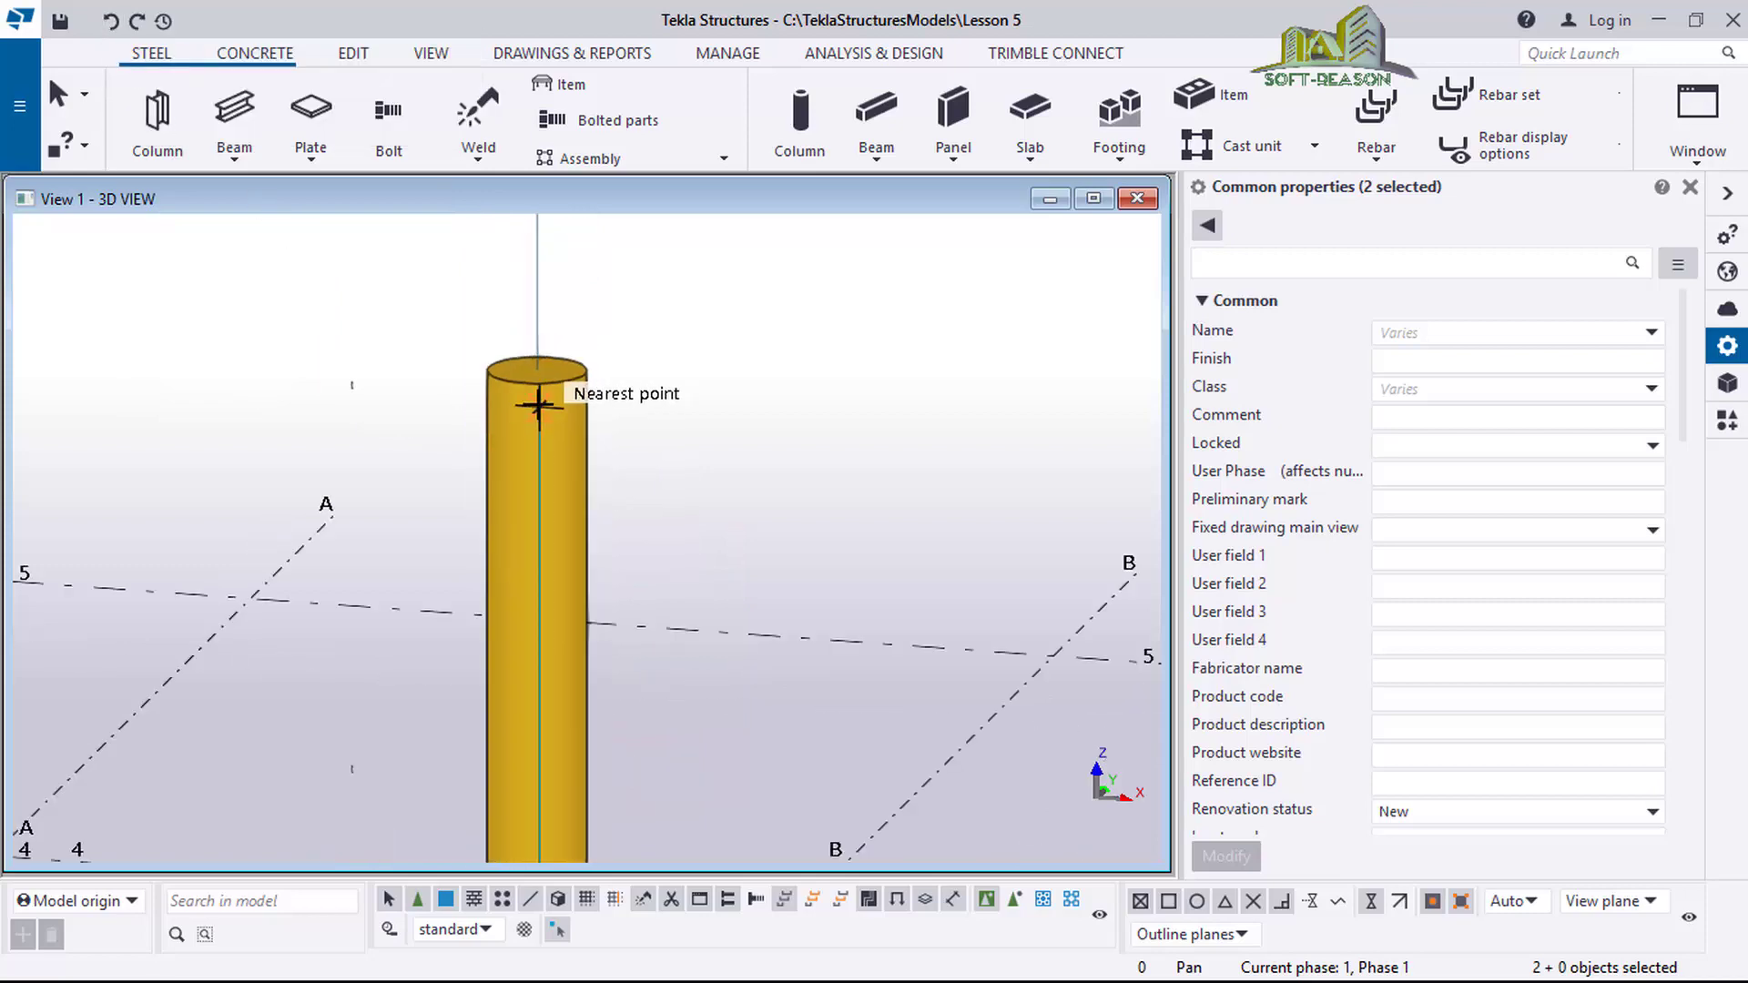
pyautogui.scroll(-4, 577, 466)
pyautogui.scroll(3, 628, 638)
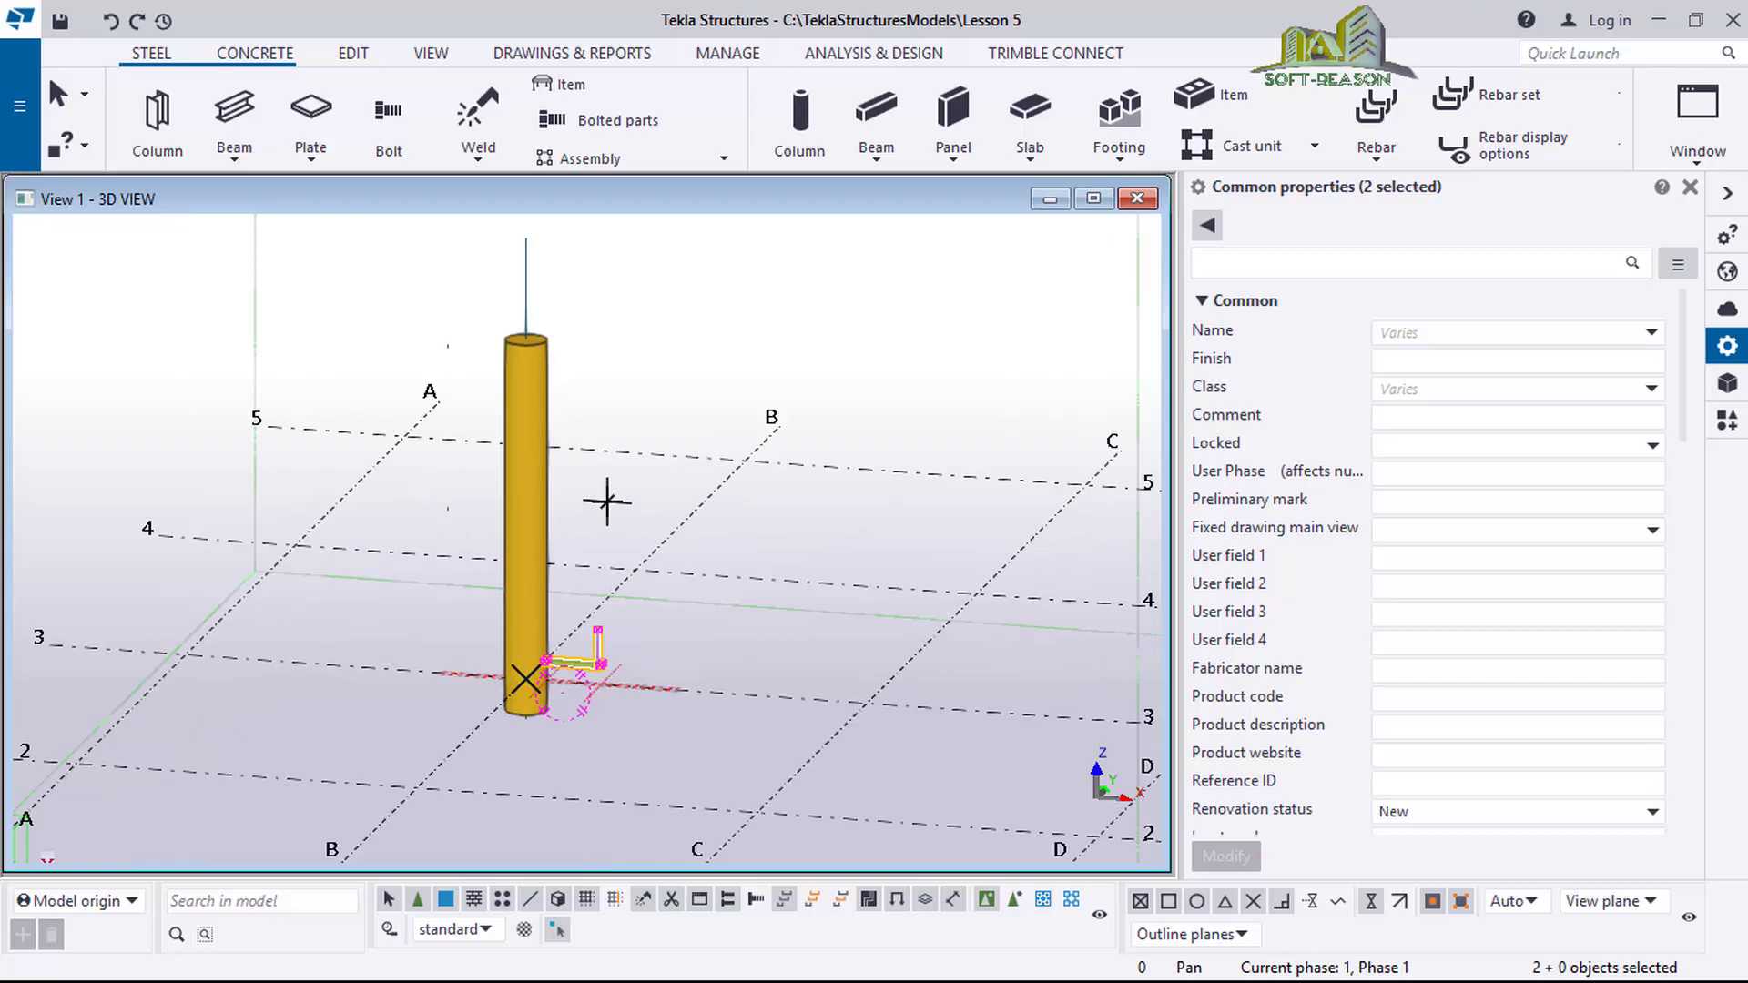
# In plan view, end the running command and select the concrete slab step together with its tubular post.
pyautogui.hotkey('ctrl', 'p')
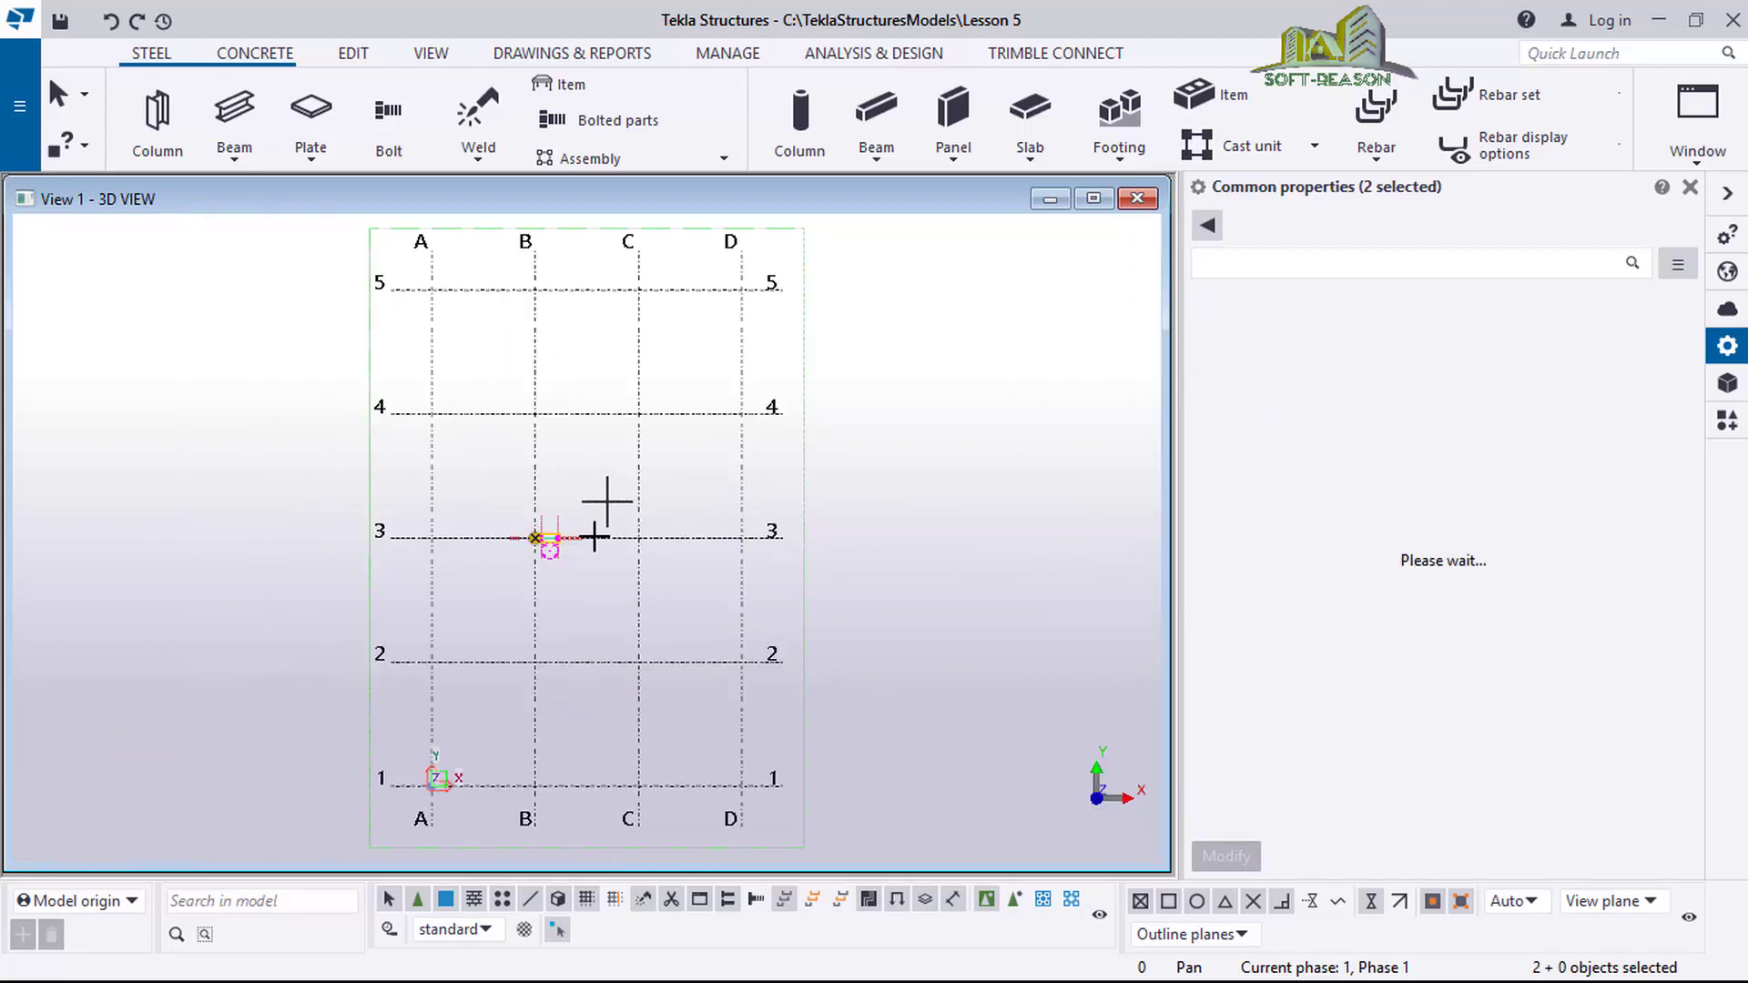
pyautogui.scroll(3, 528, 555)
pyautogui.scroll(5, 516, 546)
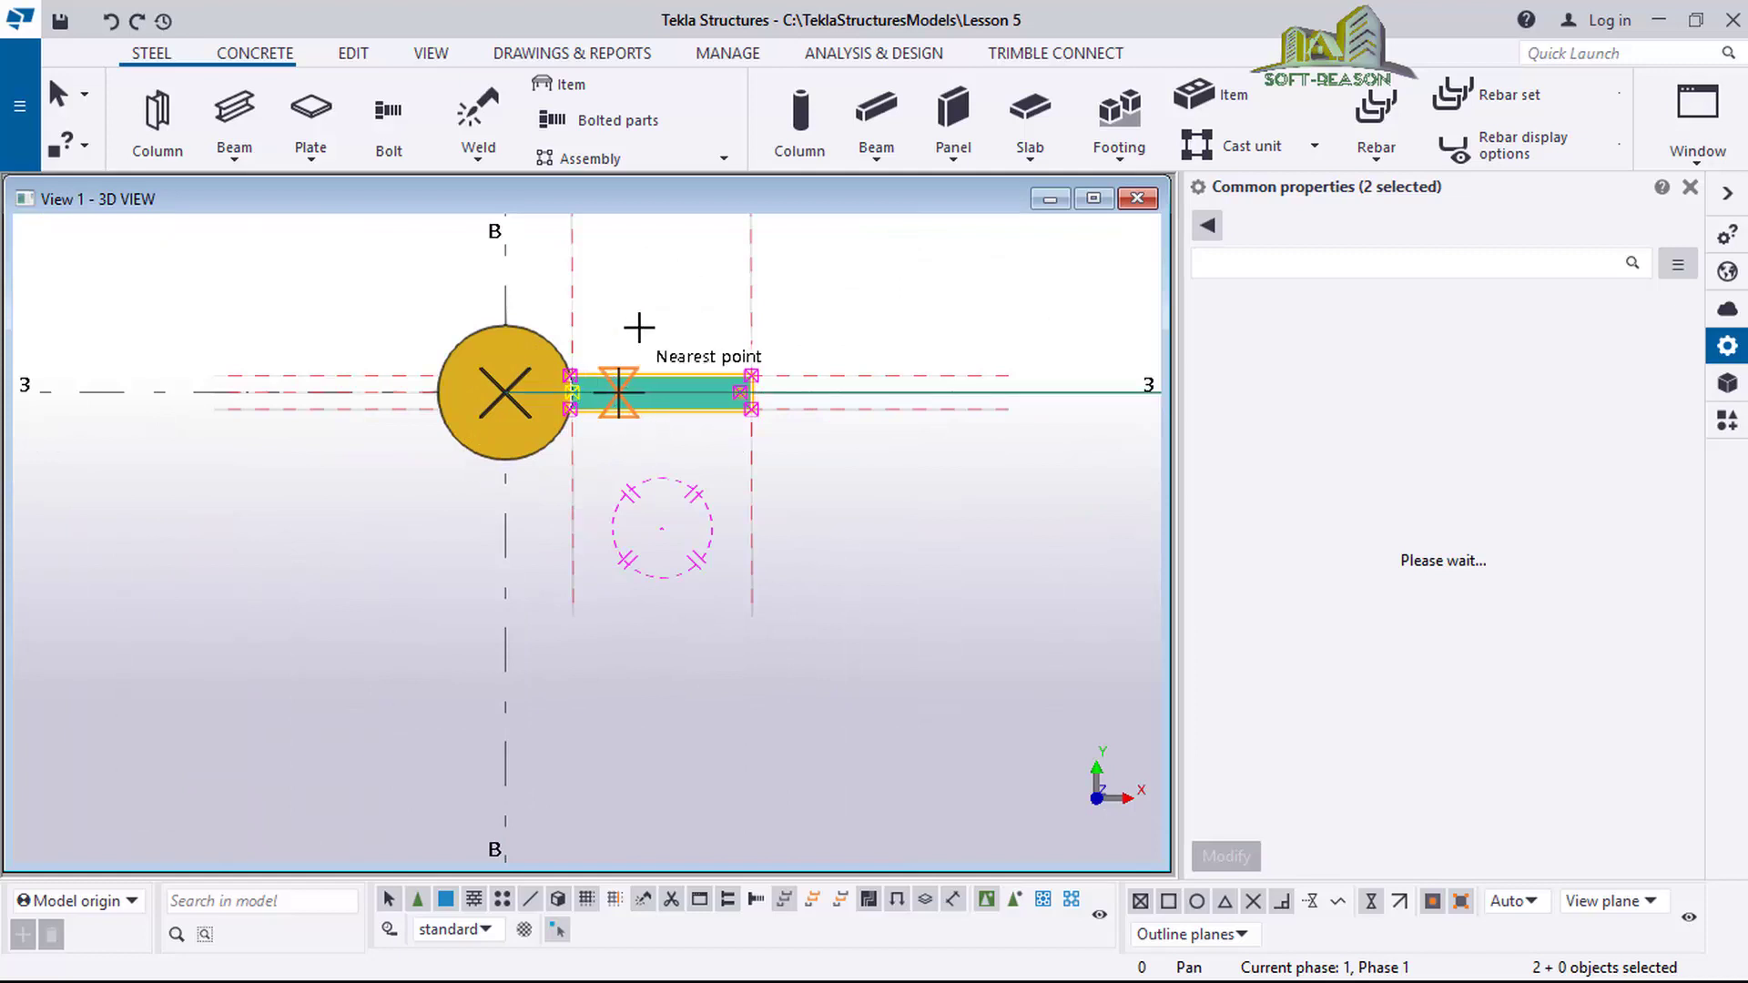
pyautogui.rightClick(851, 285)
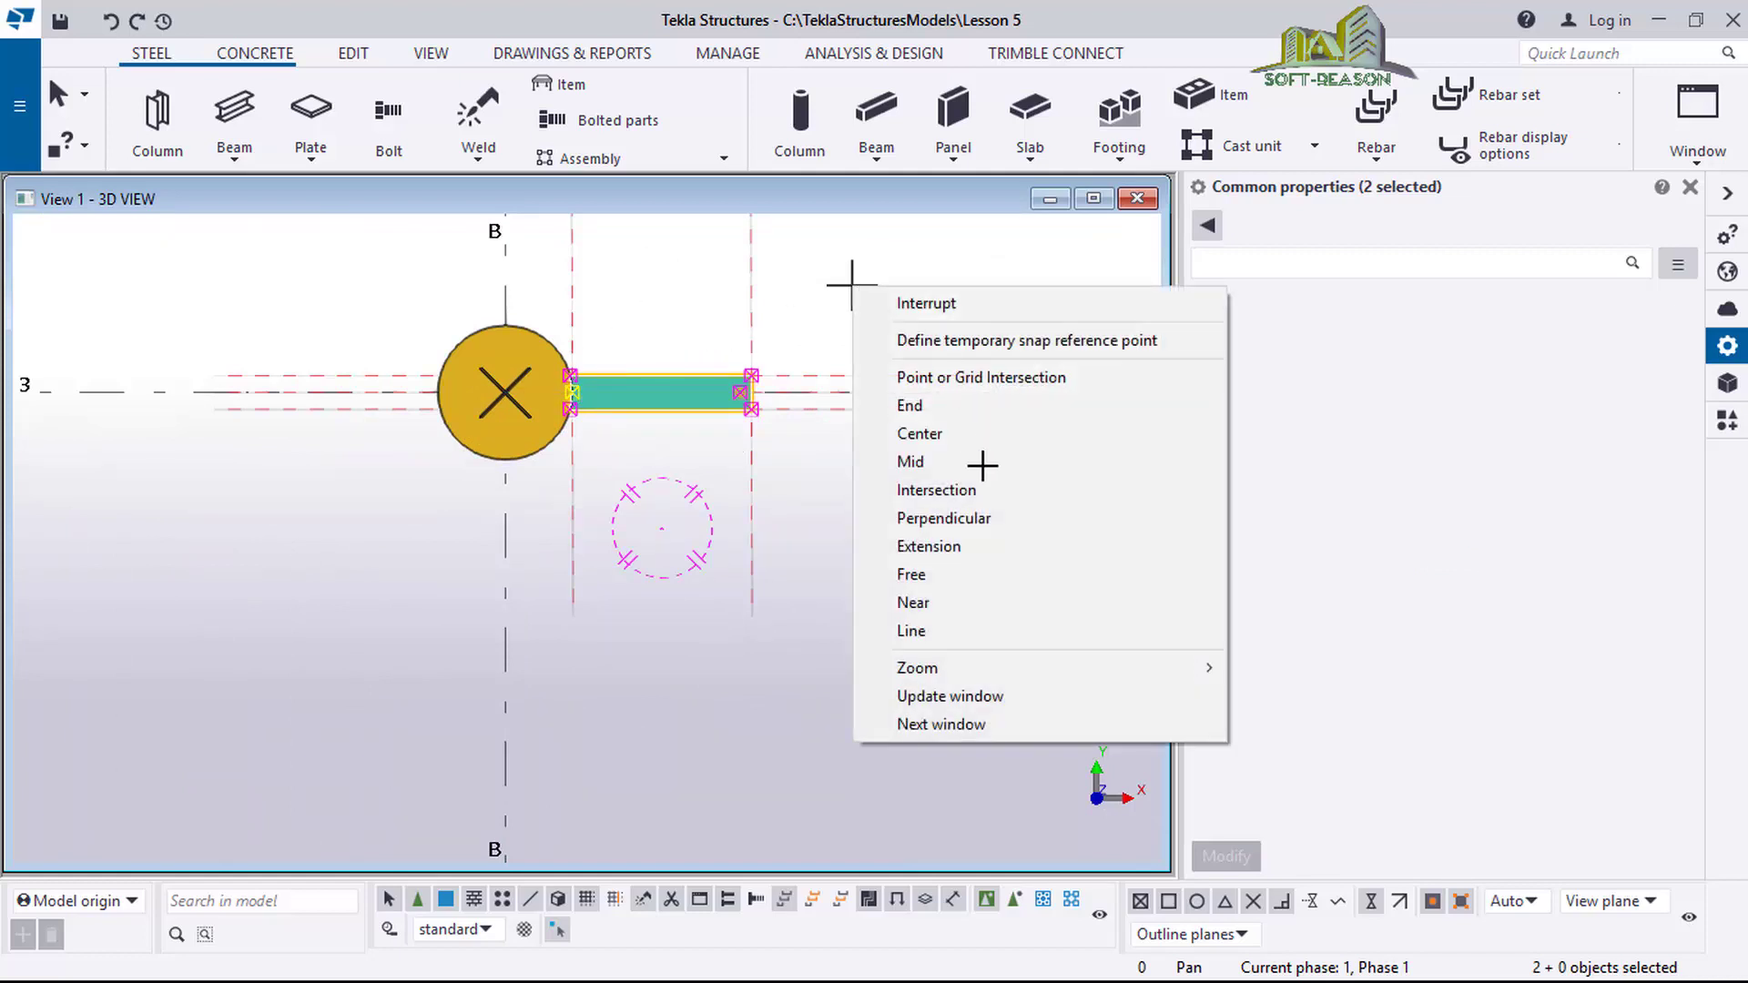
pyautogui.press('Escape')
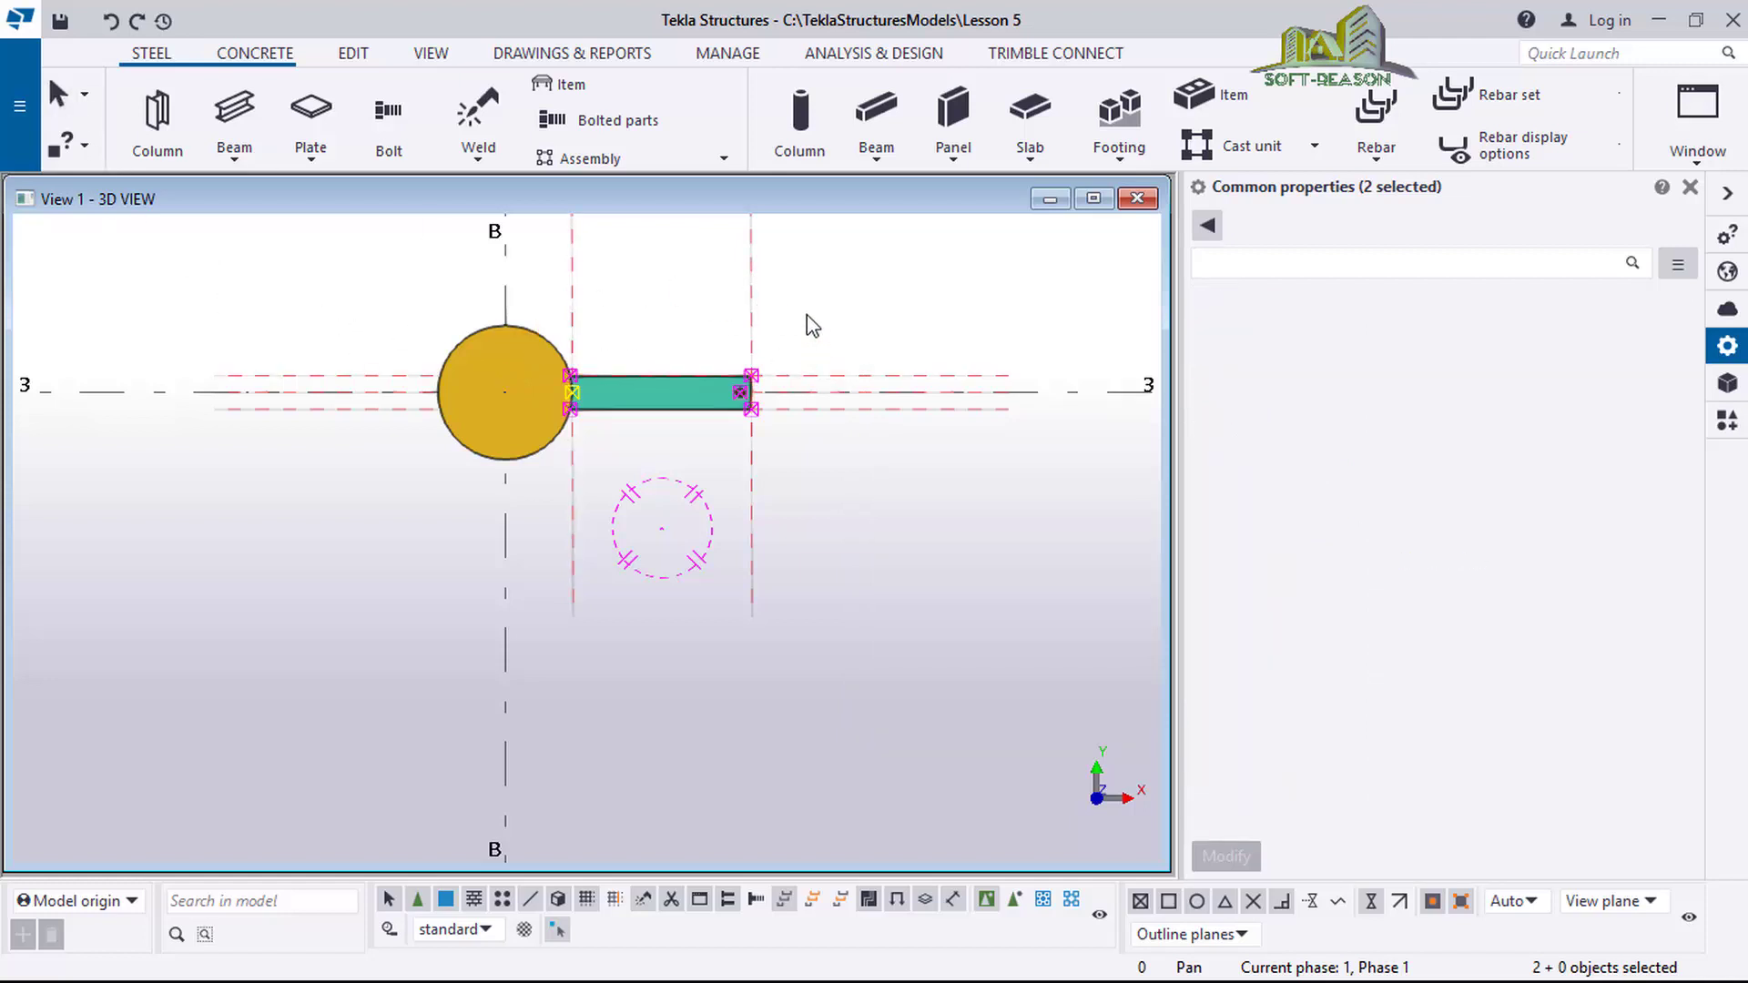
pyautogui.scroll(3, 596, 434)
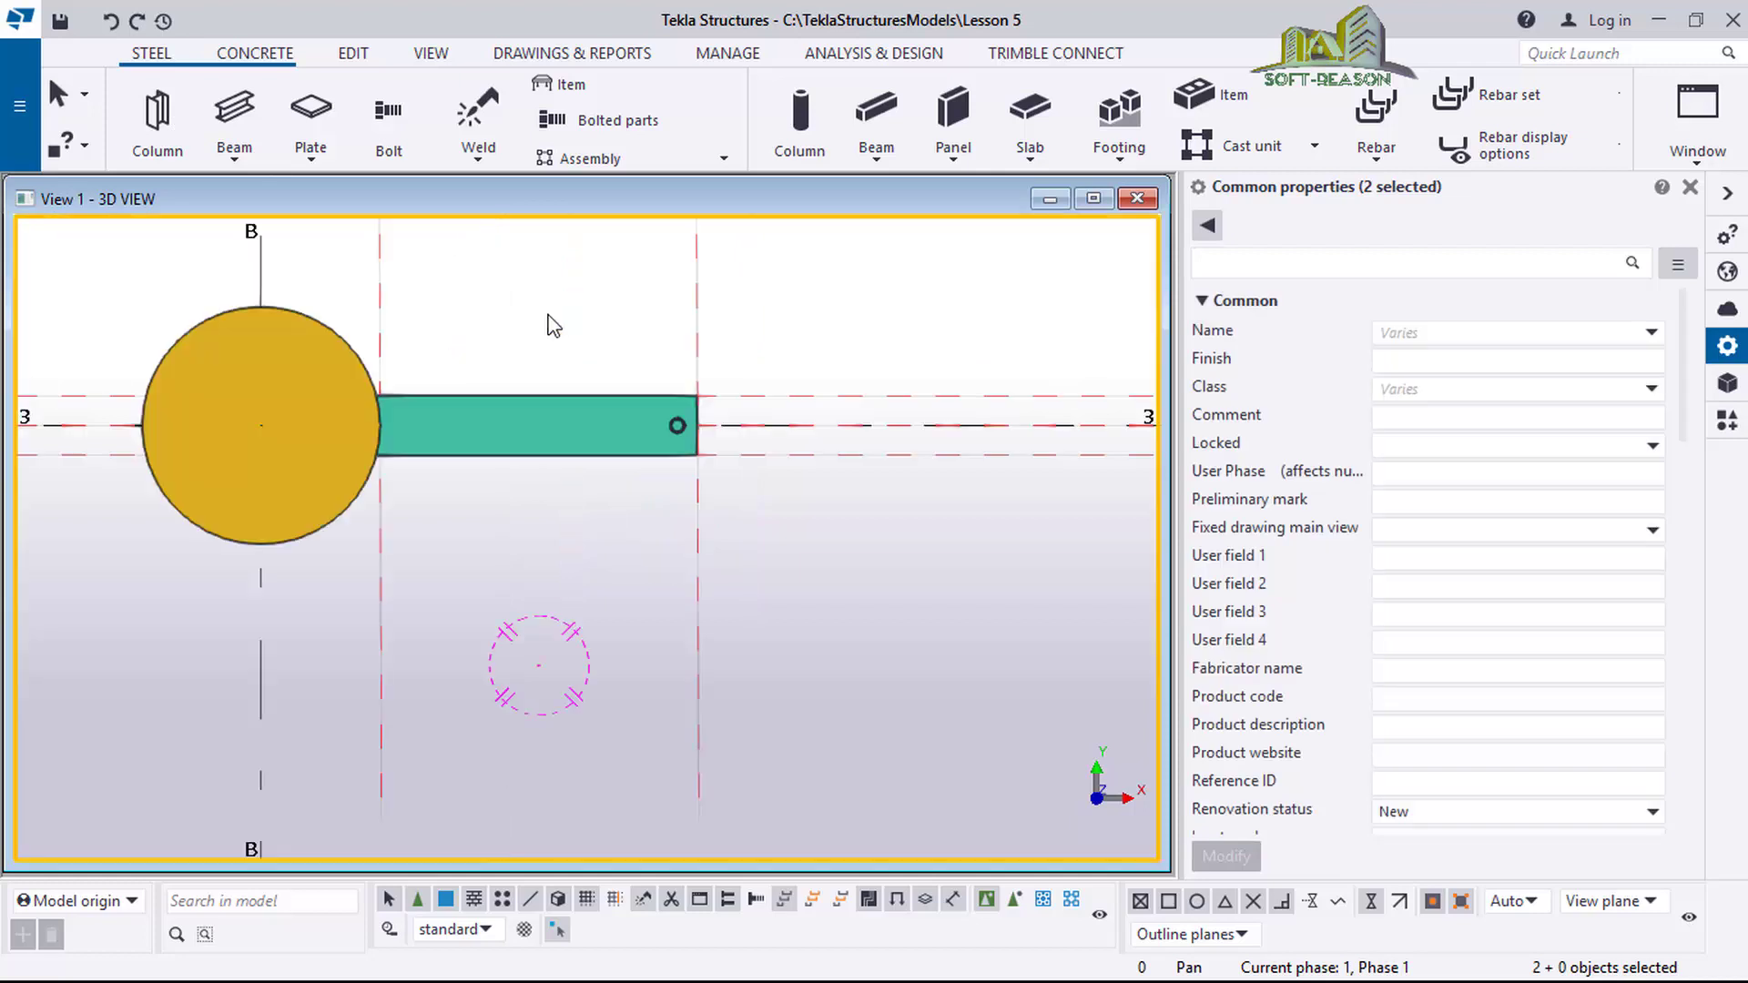
pyautogui.click(319, 309)
pyautogui.moveTo(325, 301); pyautogui.dragTo(834, 521)
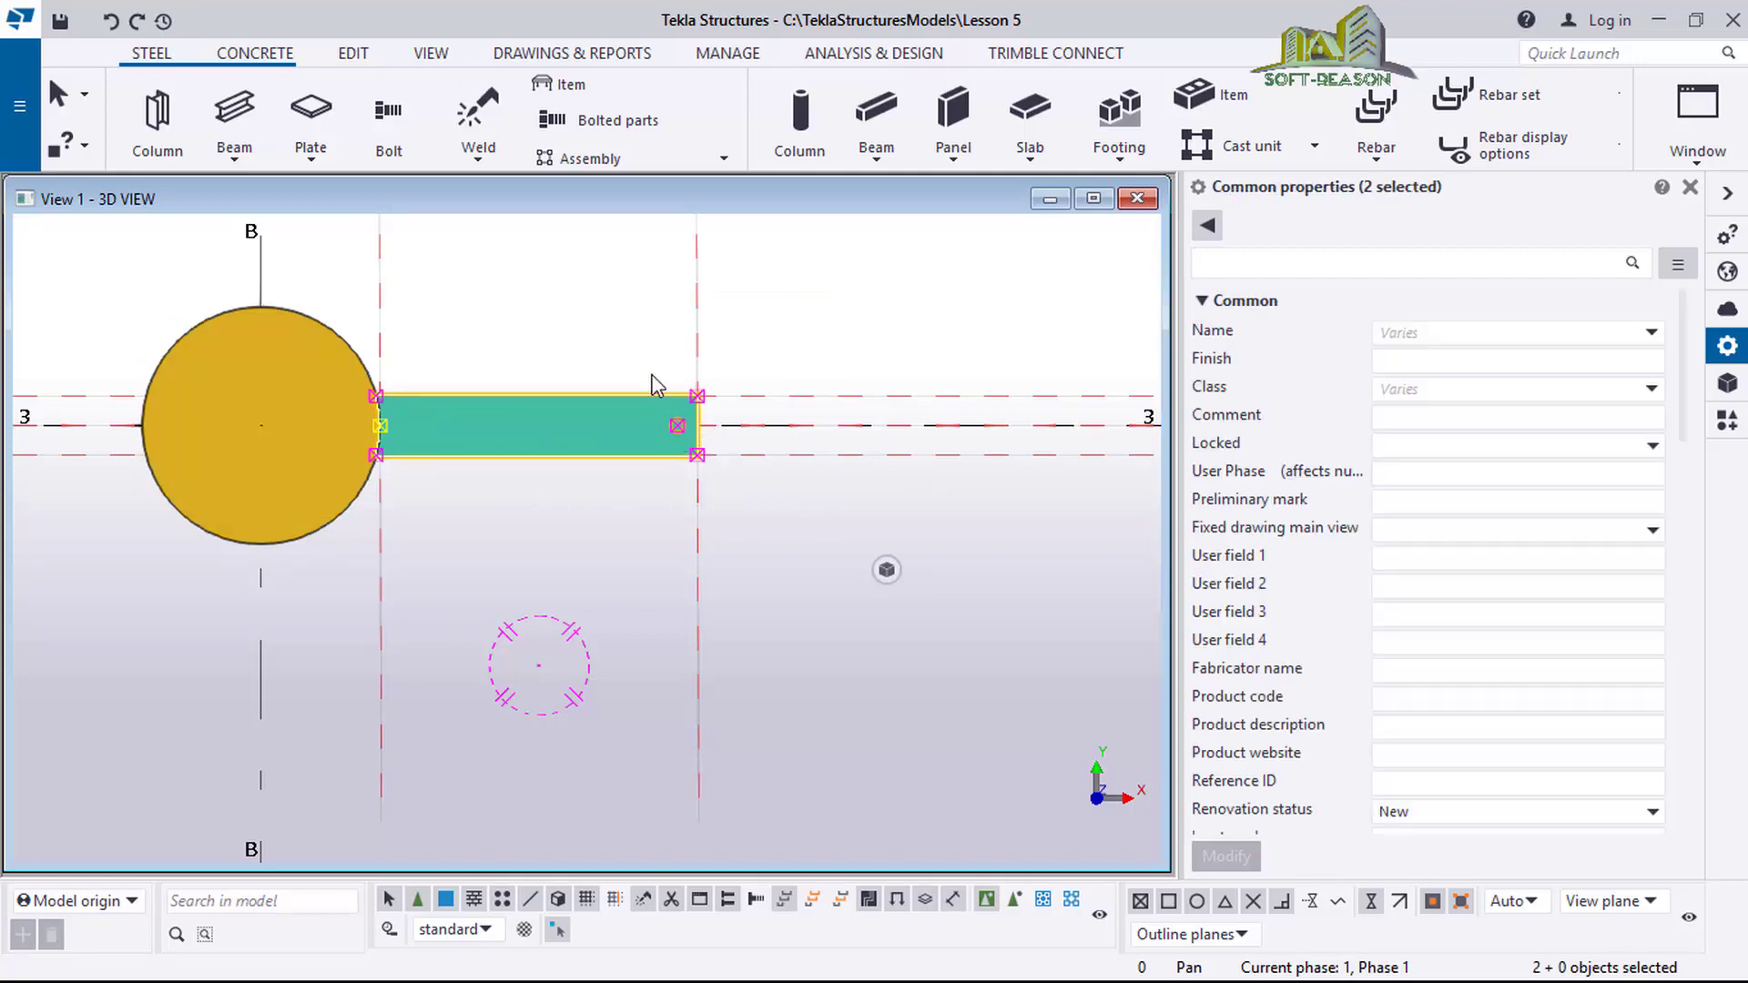
# Create 18 rotated copies of the slab step and post about the round column's centre, with dZ 250 mm and a 30° angle around Z.
pyautogui.rightClick(750, 307)
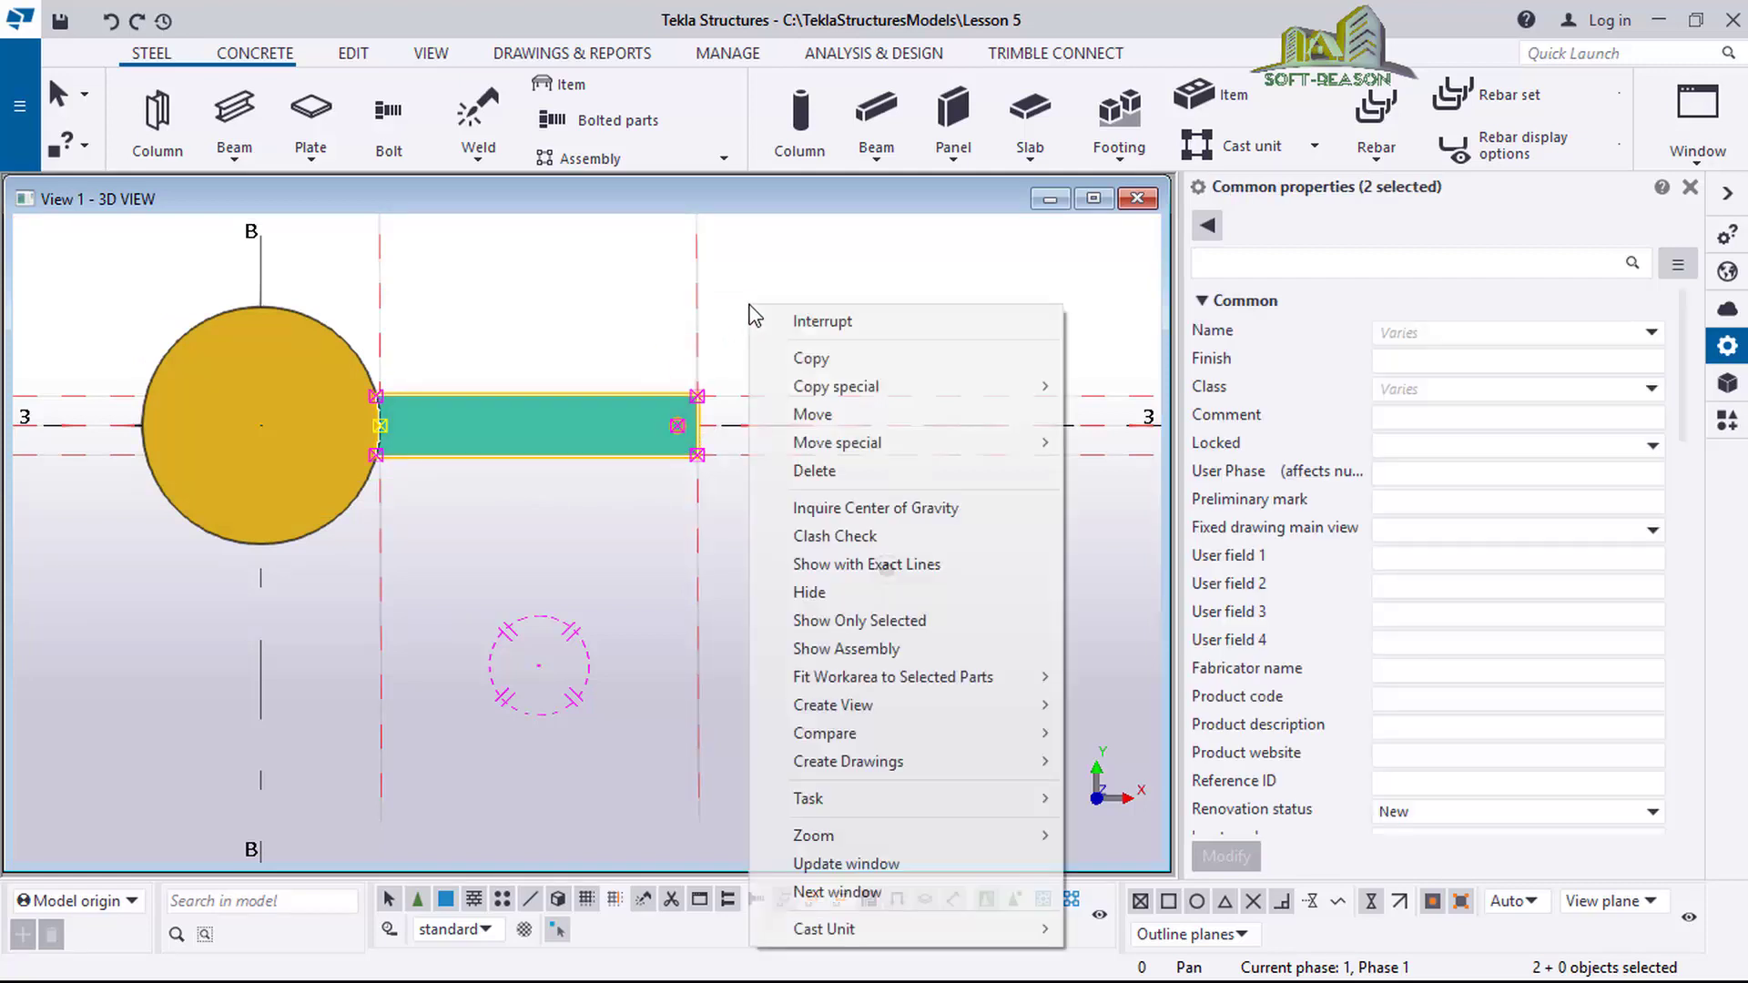
pyautogui.moveTo(972, 447)
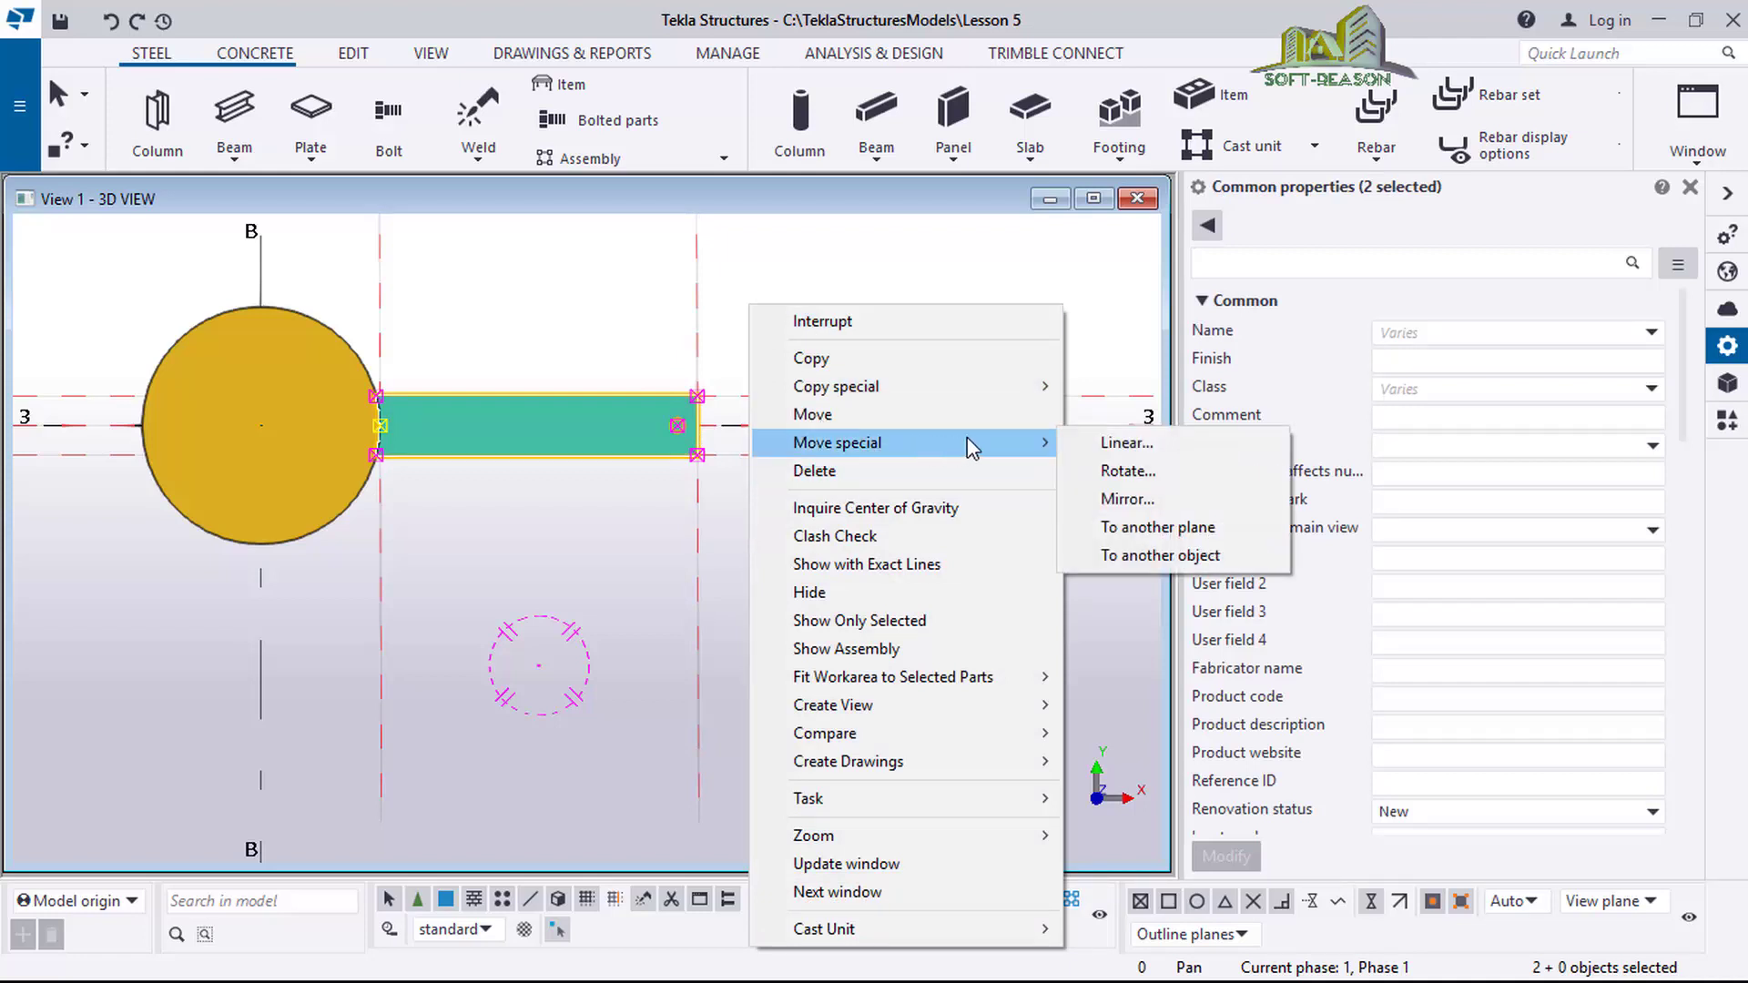
pyautogui.moveTo(1029, 386)
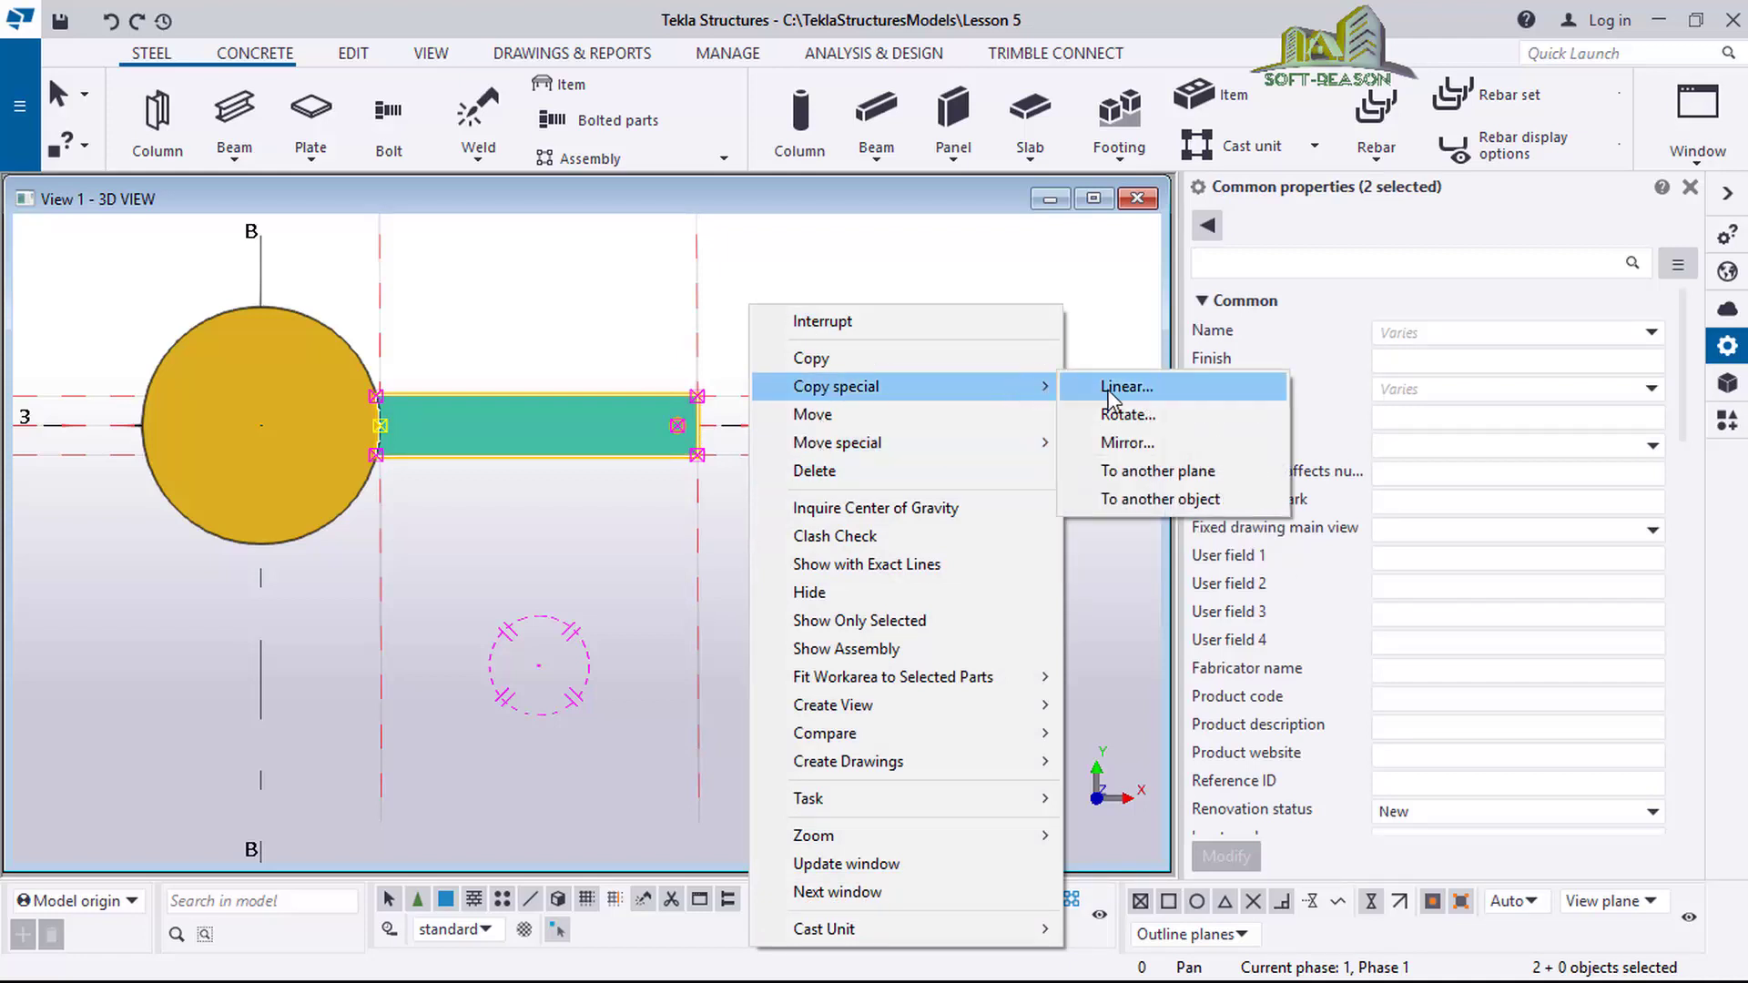
pyautogui.click(1116, 417)
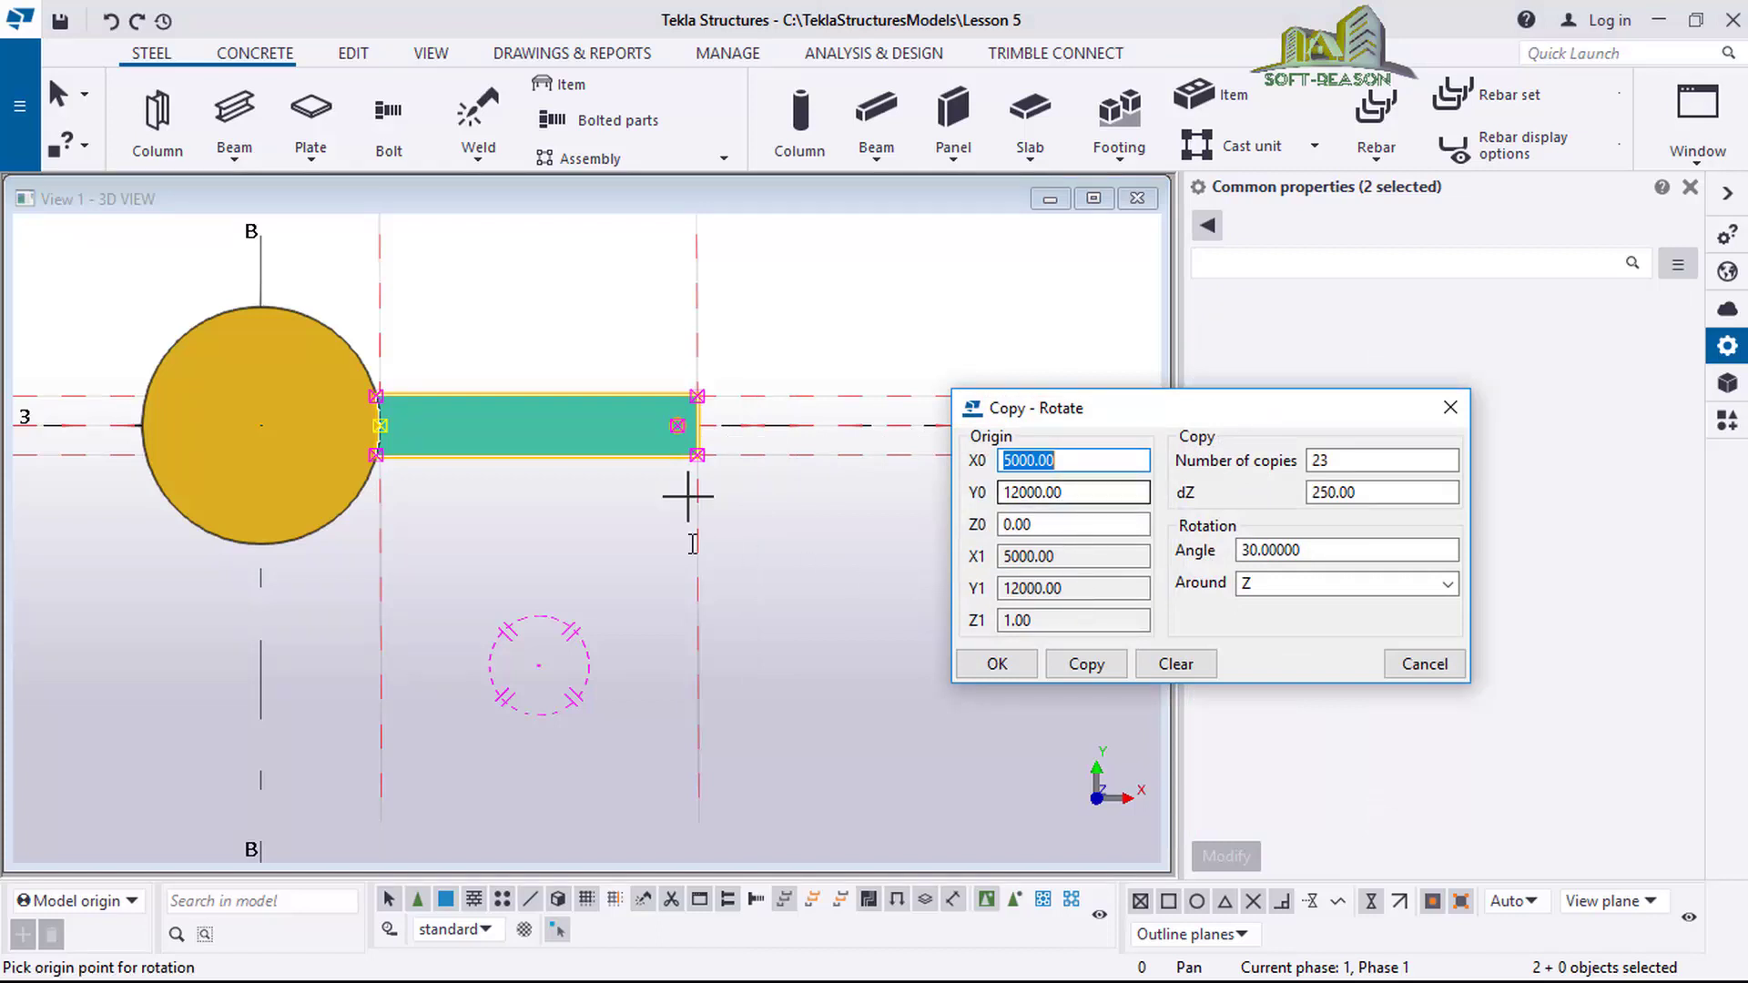
pyautogui.click(261, 426)
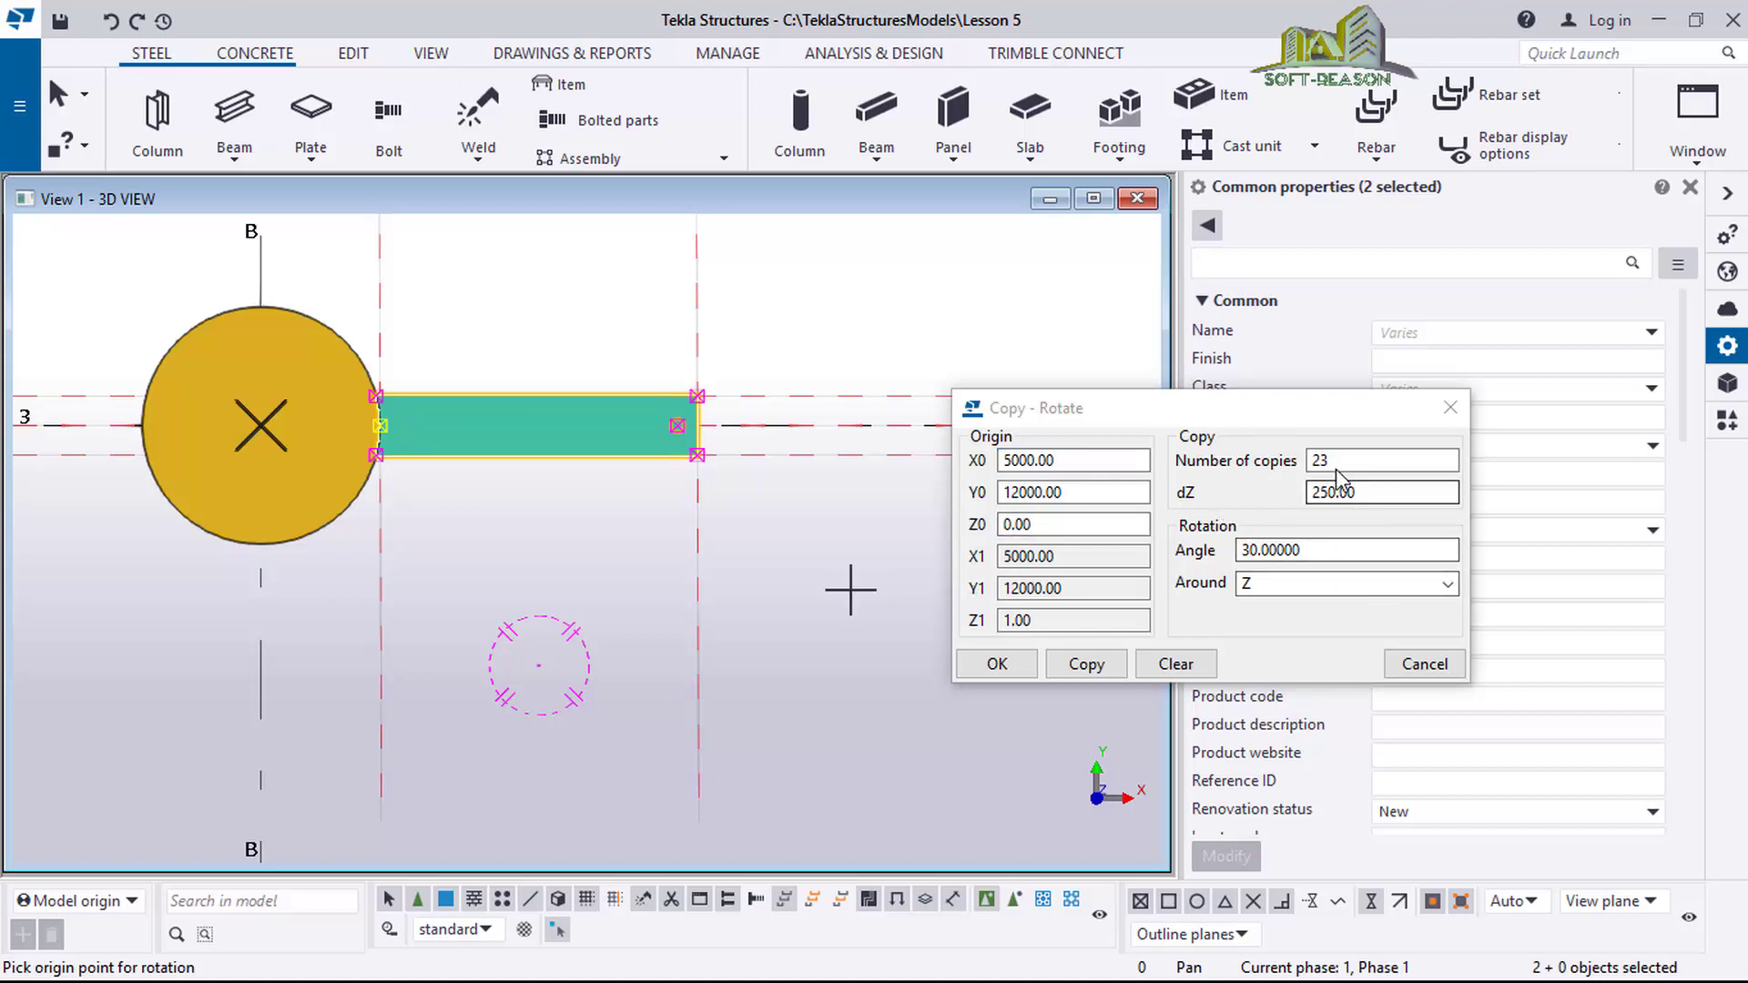
pyautogui.click(1273, 484)
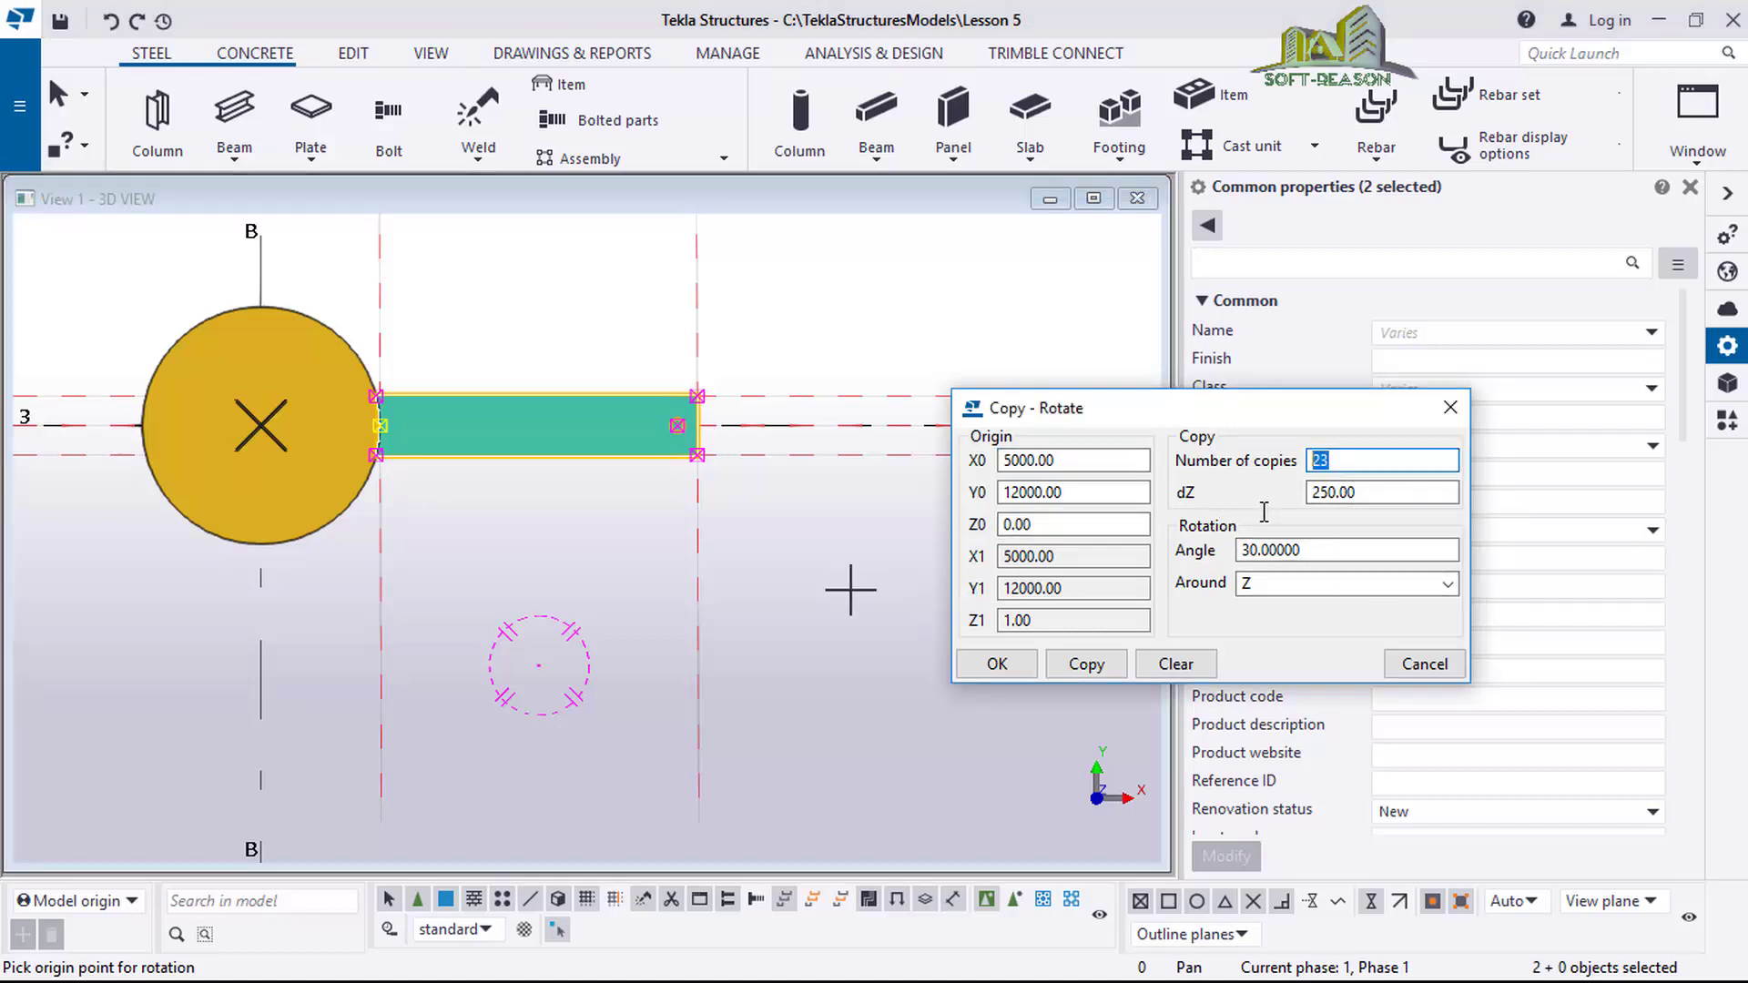
pyautogui.write('18')
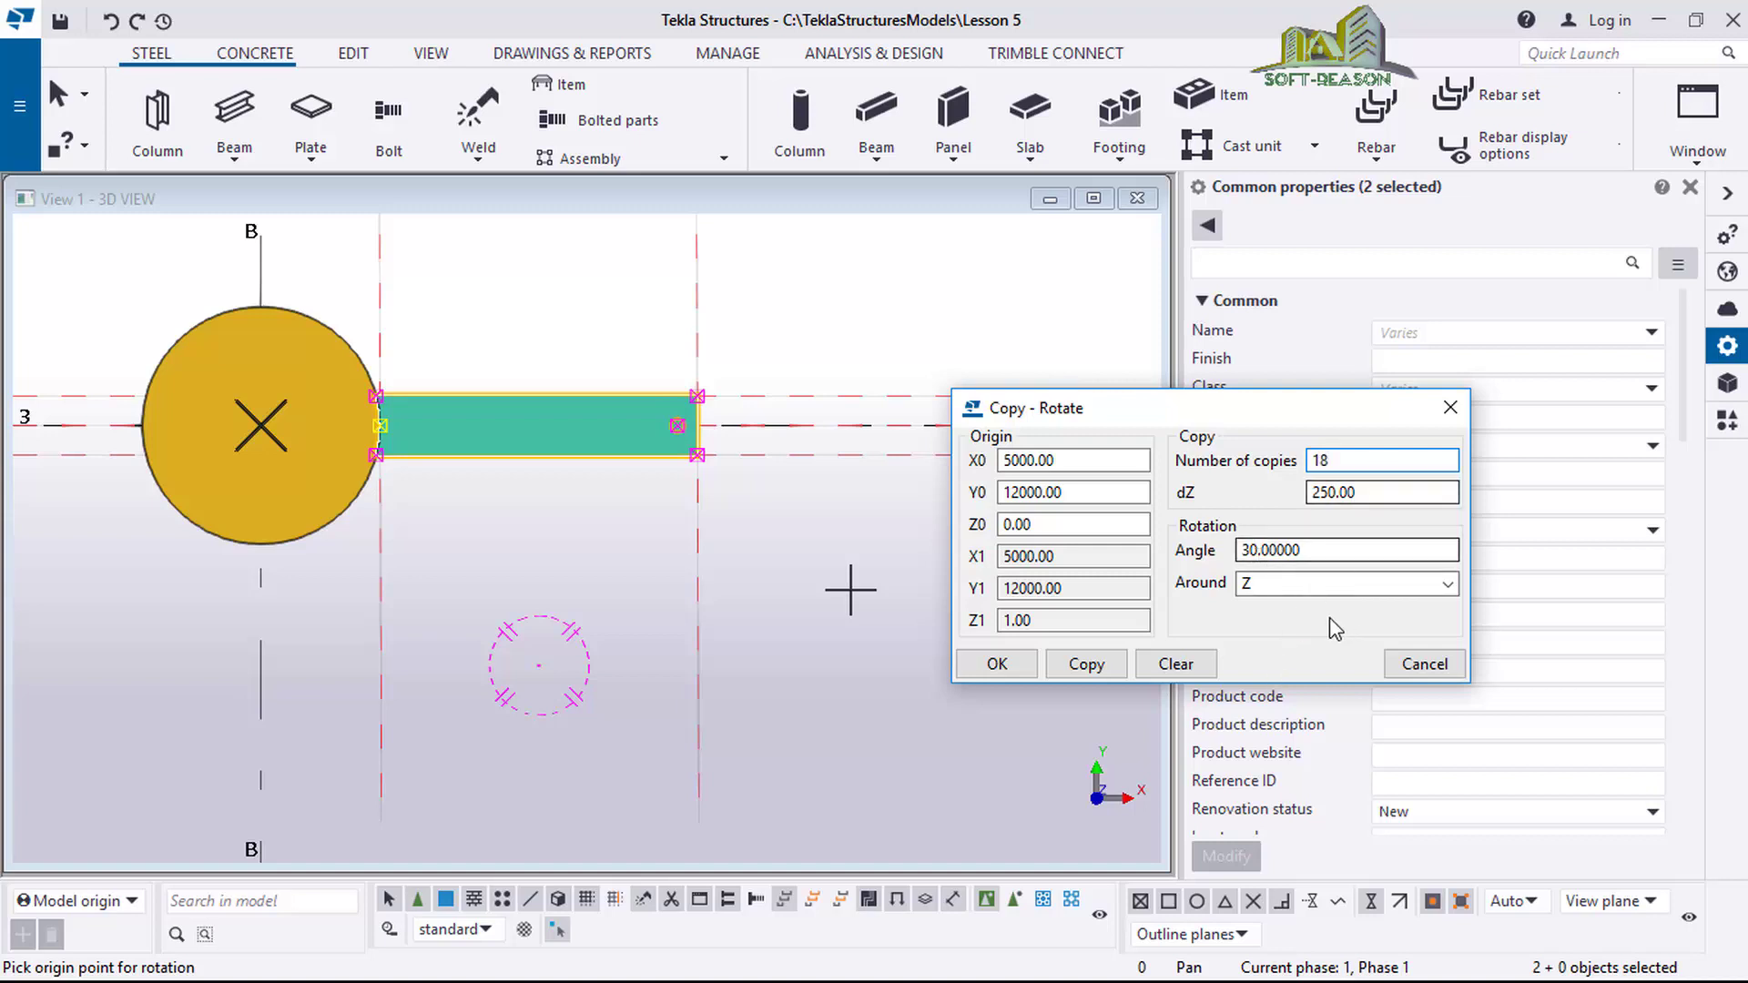
pyautogui.click(1071, 674)
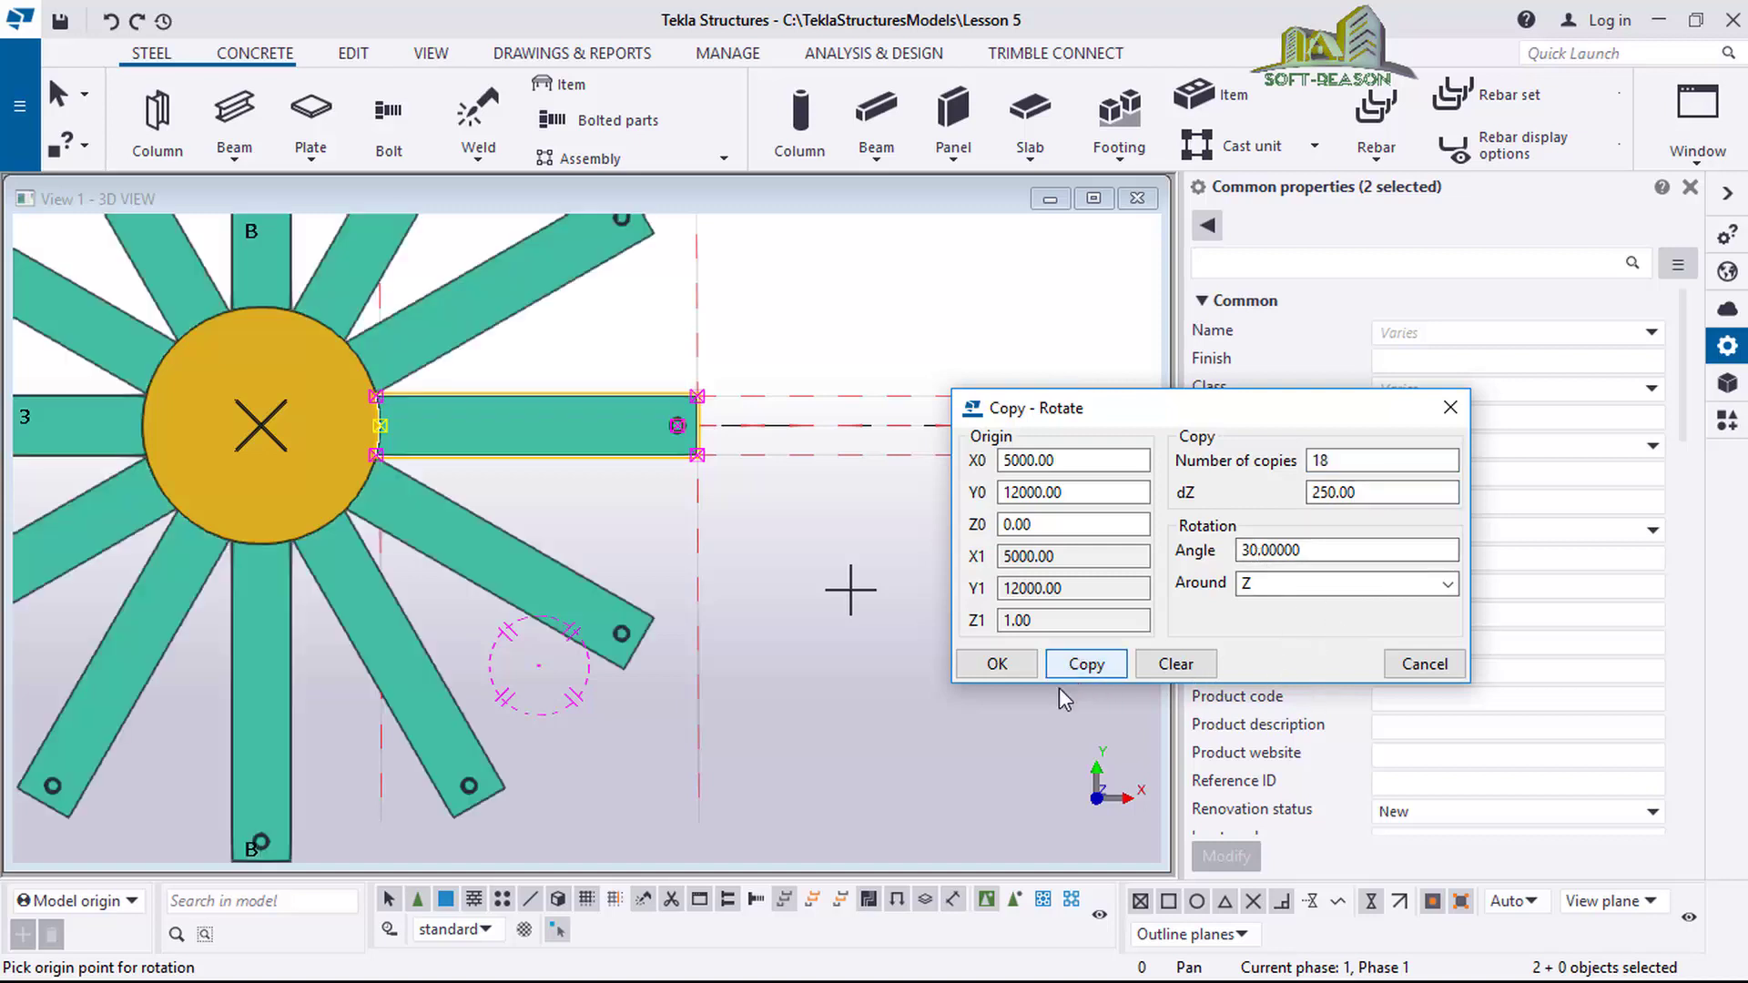
pyautogui.click(994, 667)
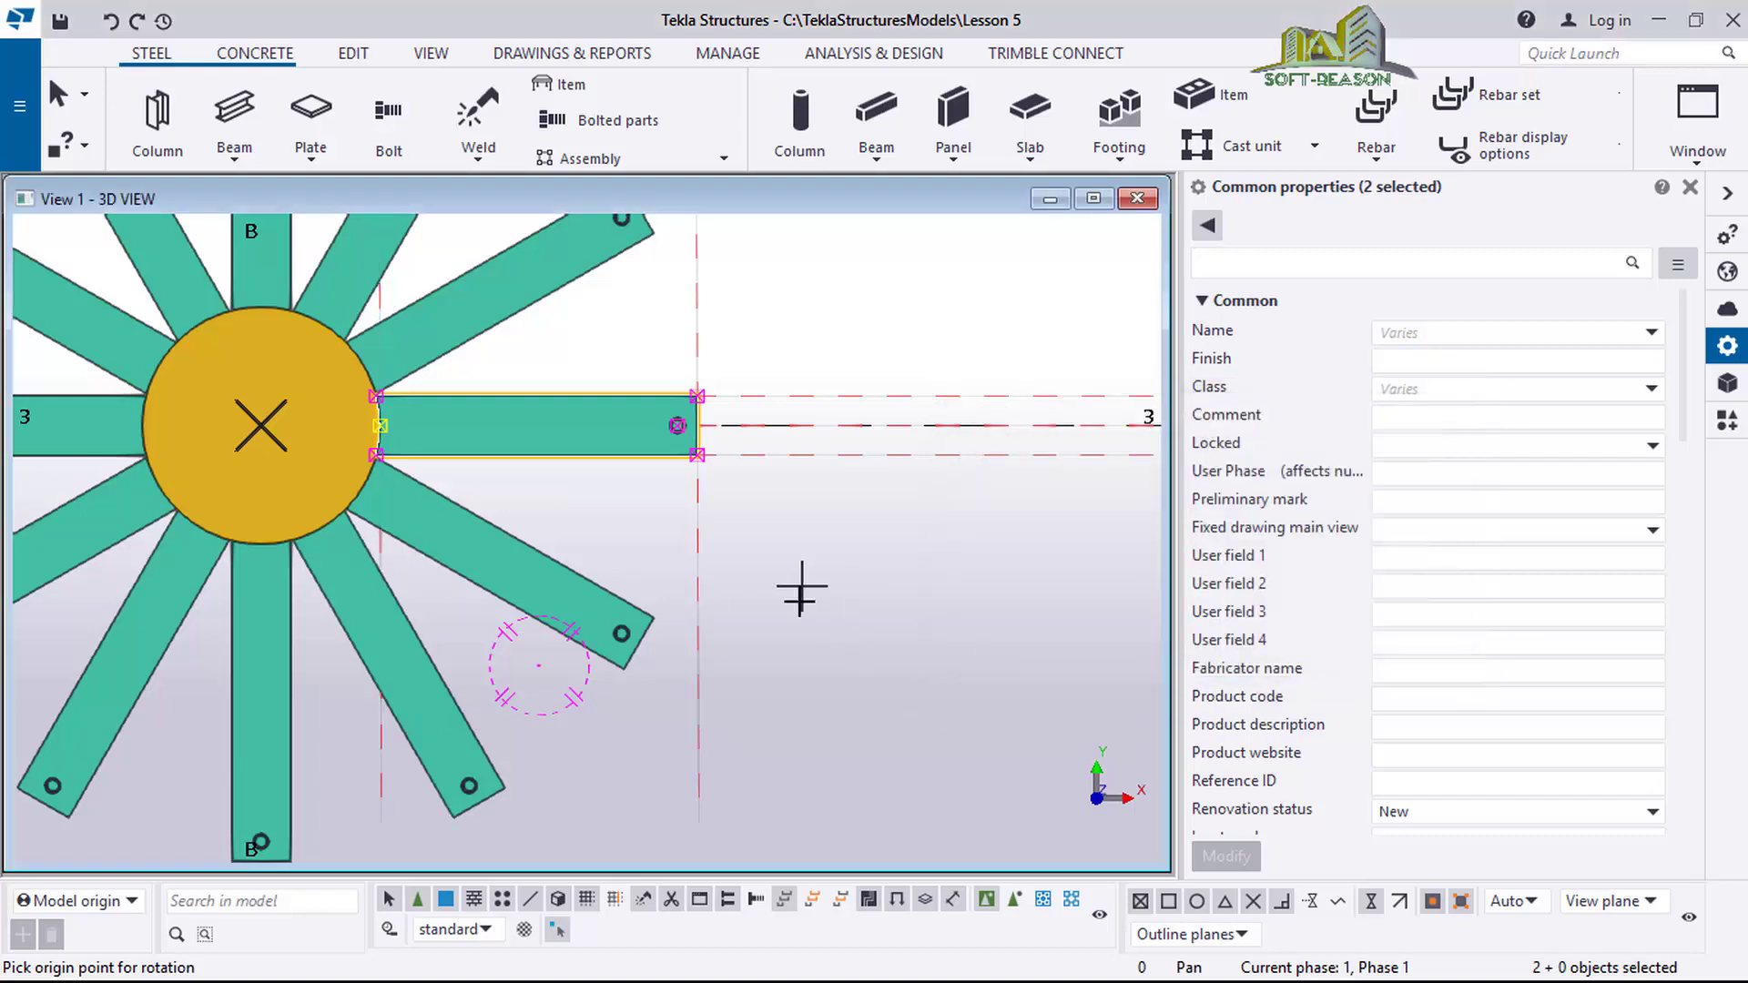
# Examine the spiral of copied steps in 3D, checking its upper end and how the lowest slabs and posts meet the round column.
pyautogui.hotkey('ctrl', 'p')
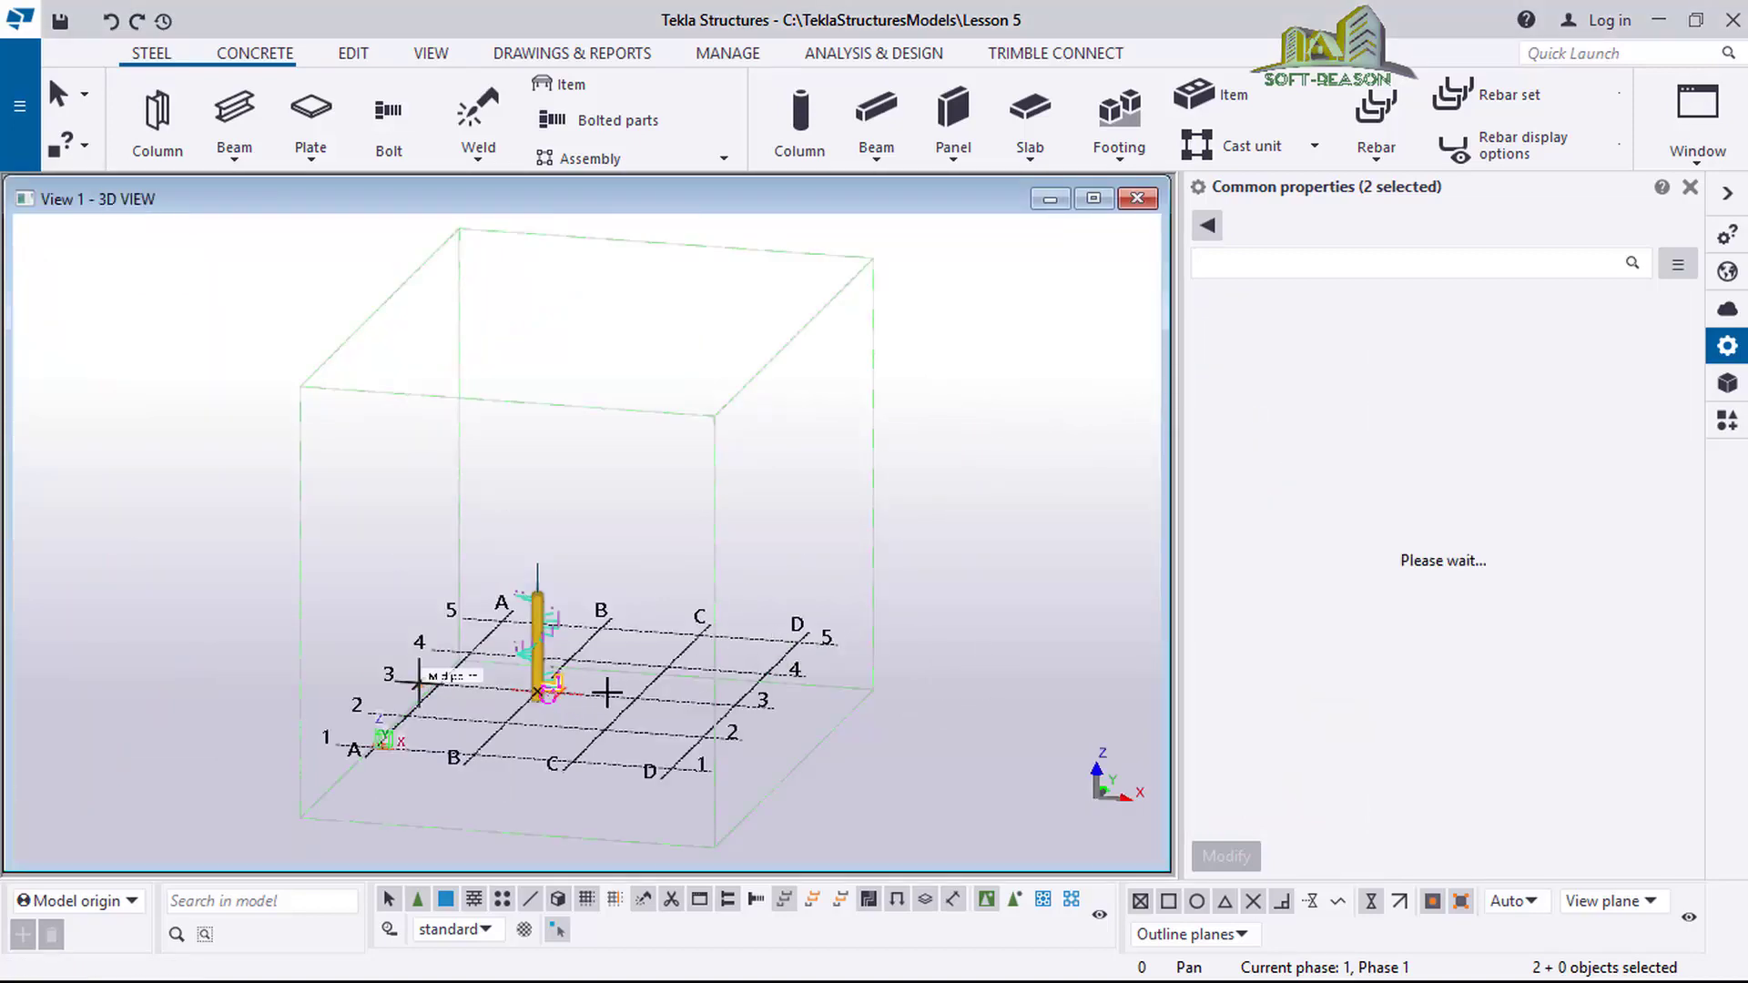
pyautogui.scroll(6, 583, 701)
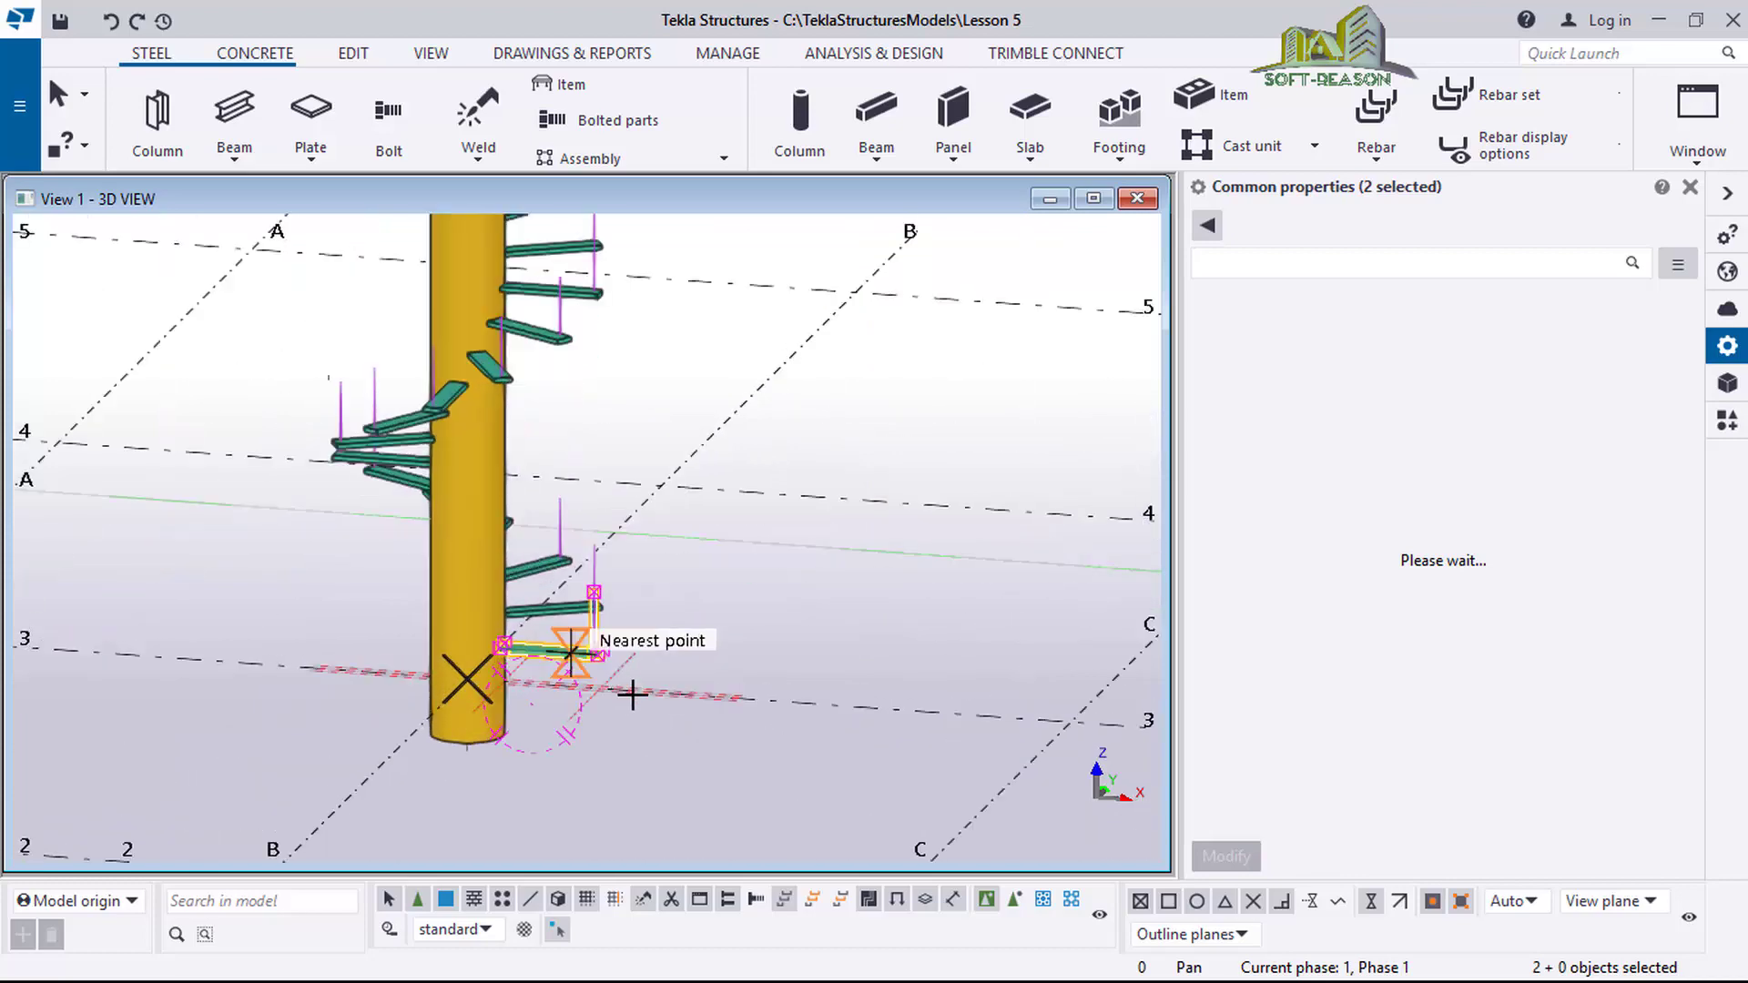
pyautogui.scroll(3, 604, 690)
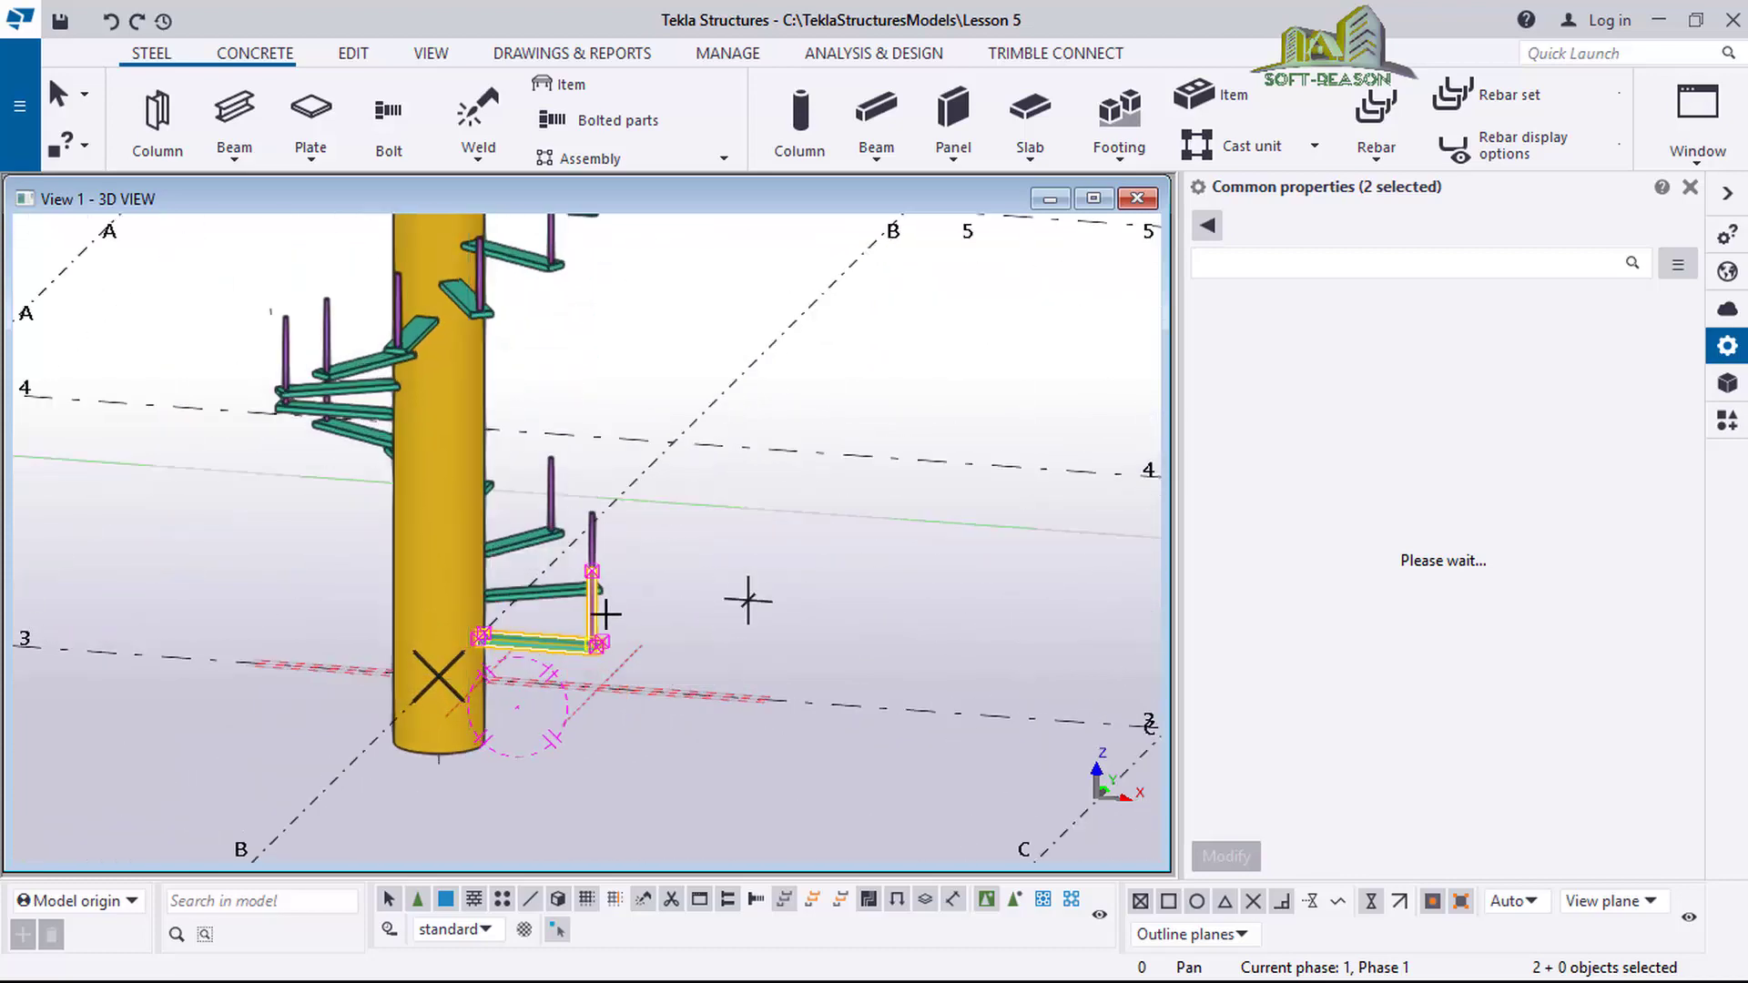
pyautogui.scroll(-2, 681, 568)
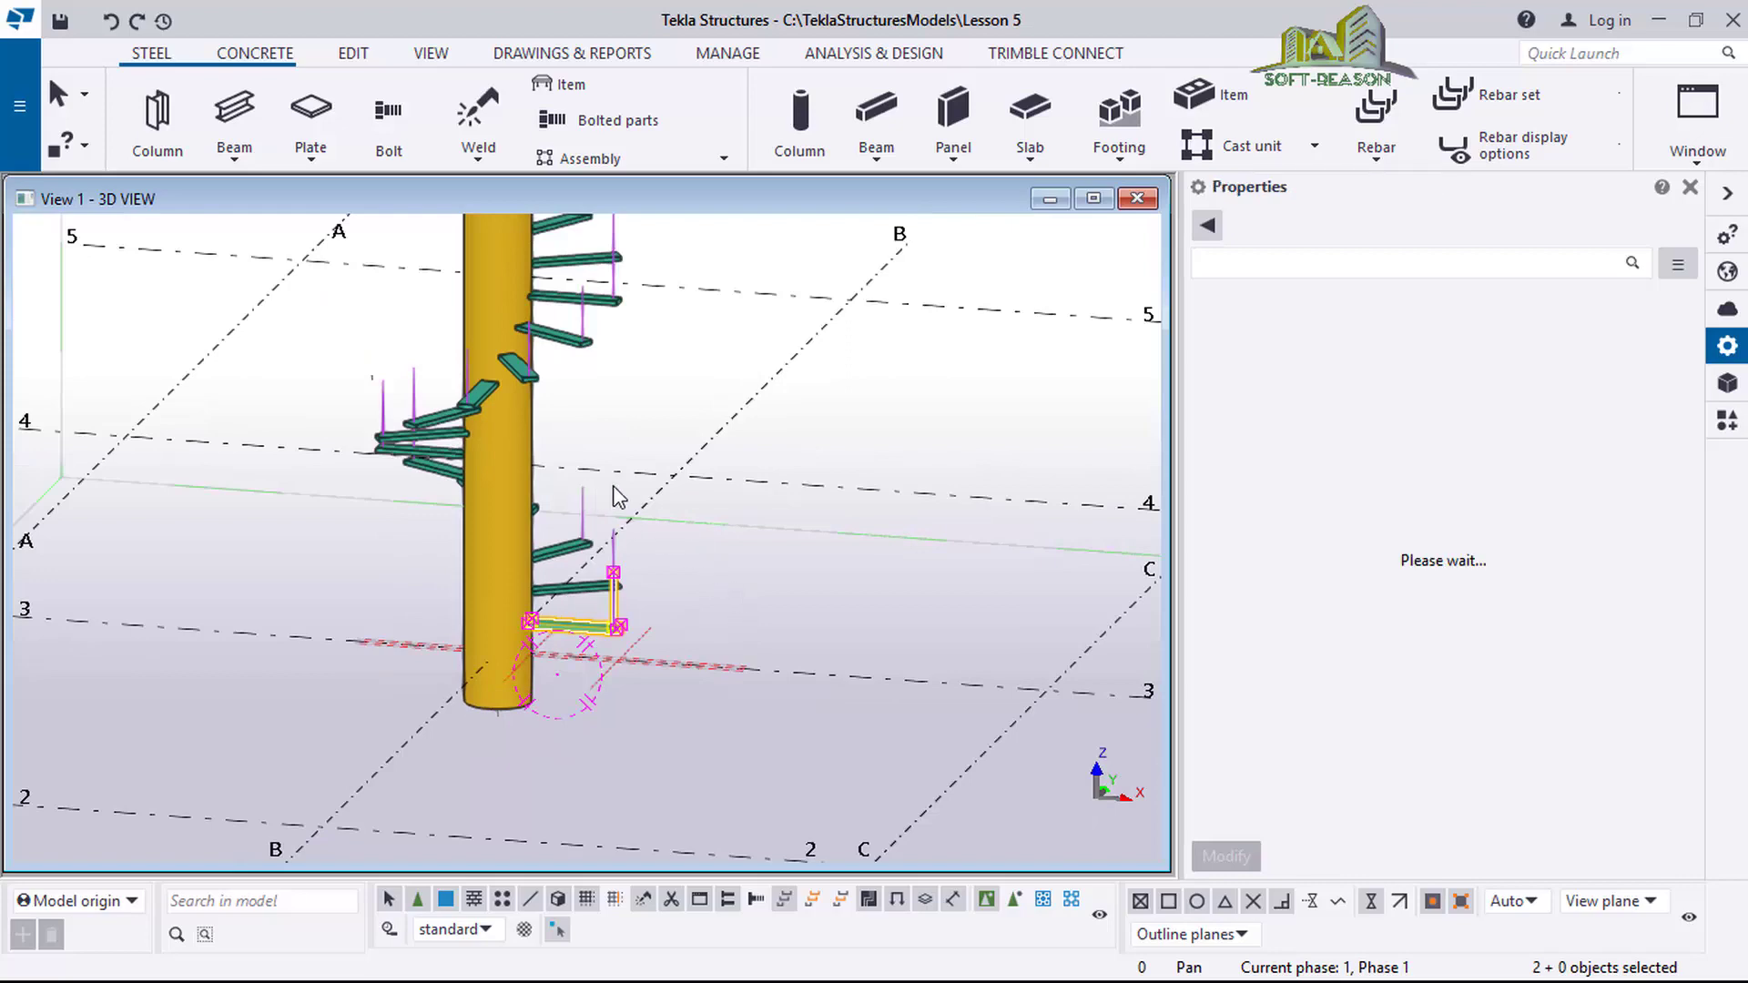
pyautogui.scroll(1, 613, 492)
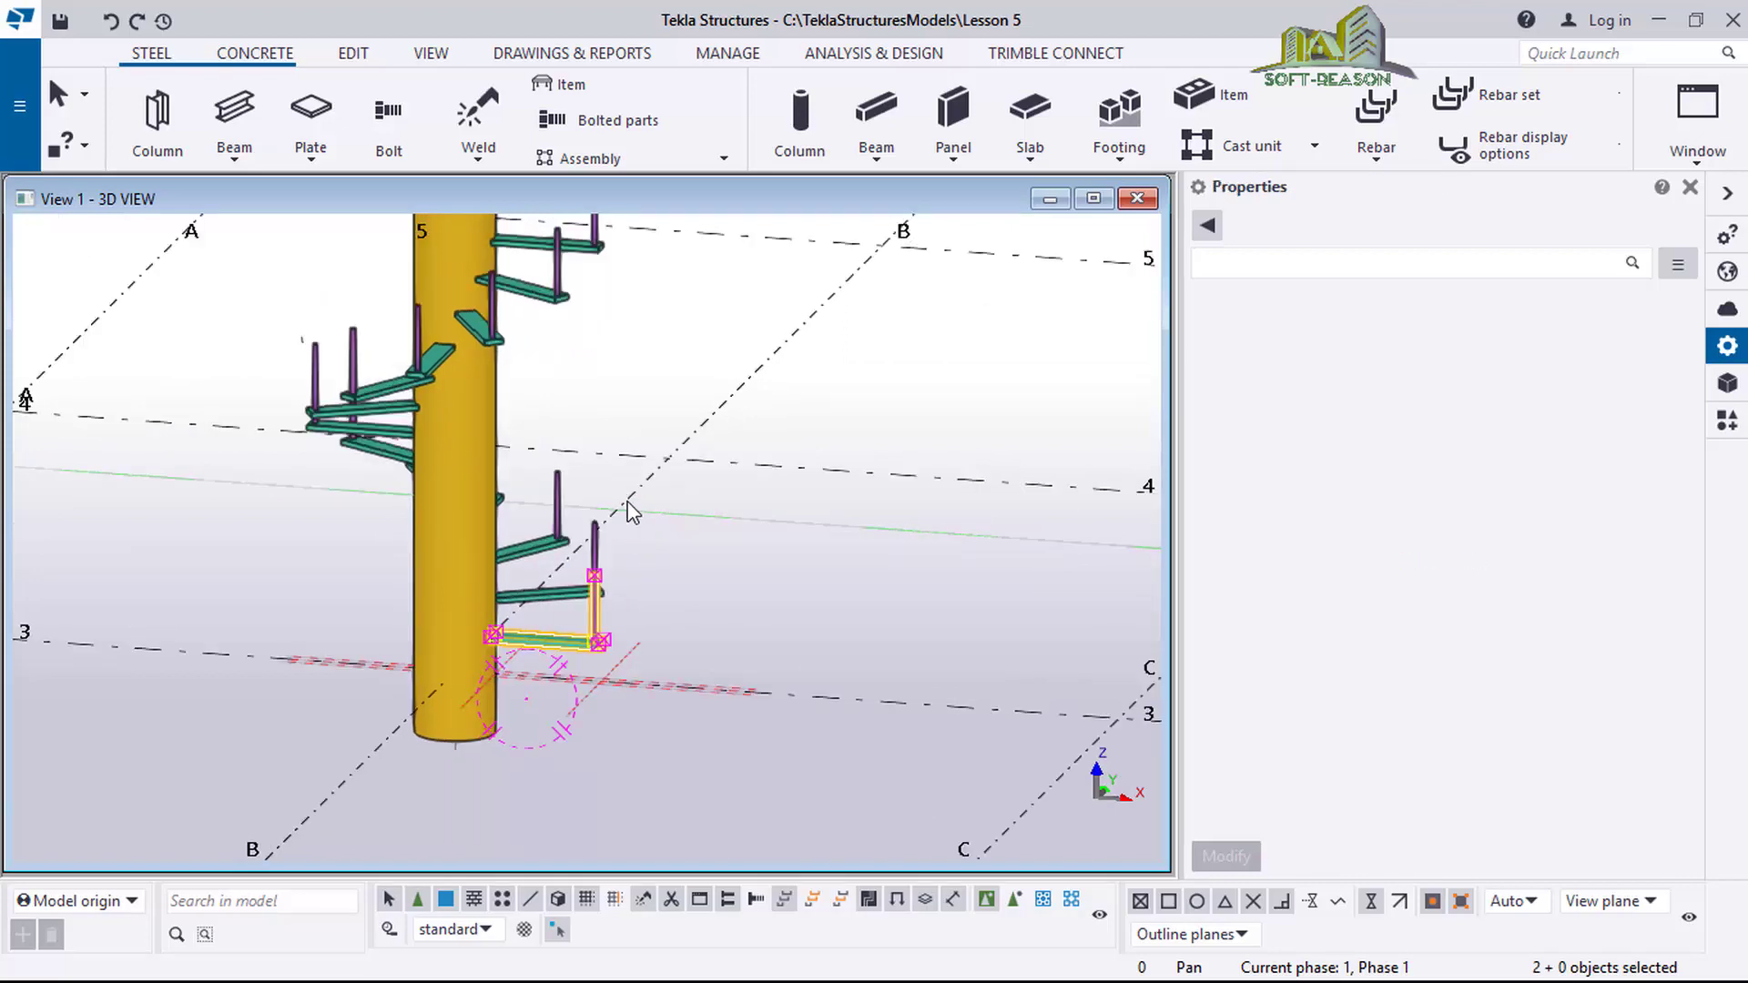
pyautogui.scroll(-1, 593, 526)
pyautogui.scroll(-2, 662, 674)
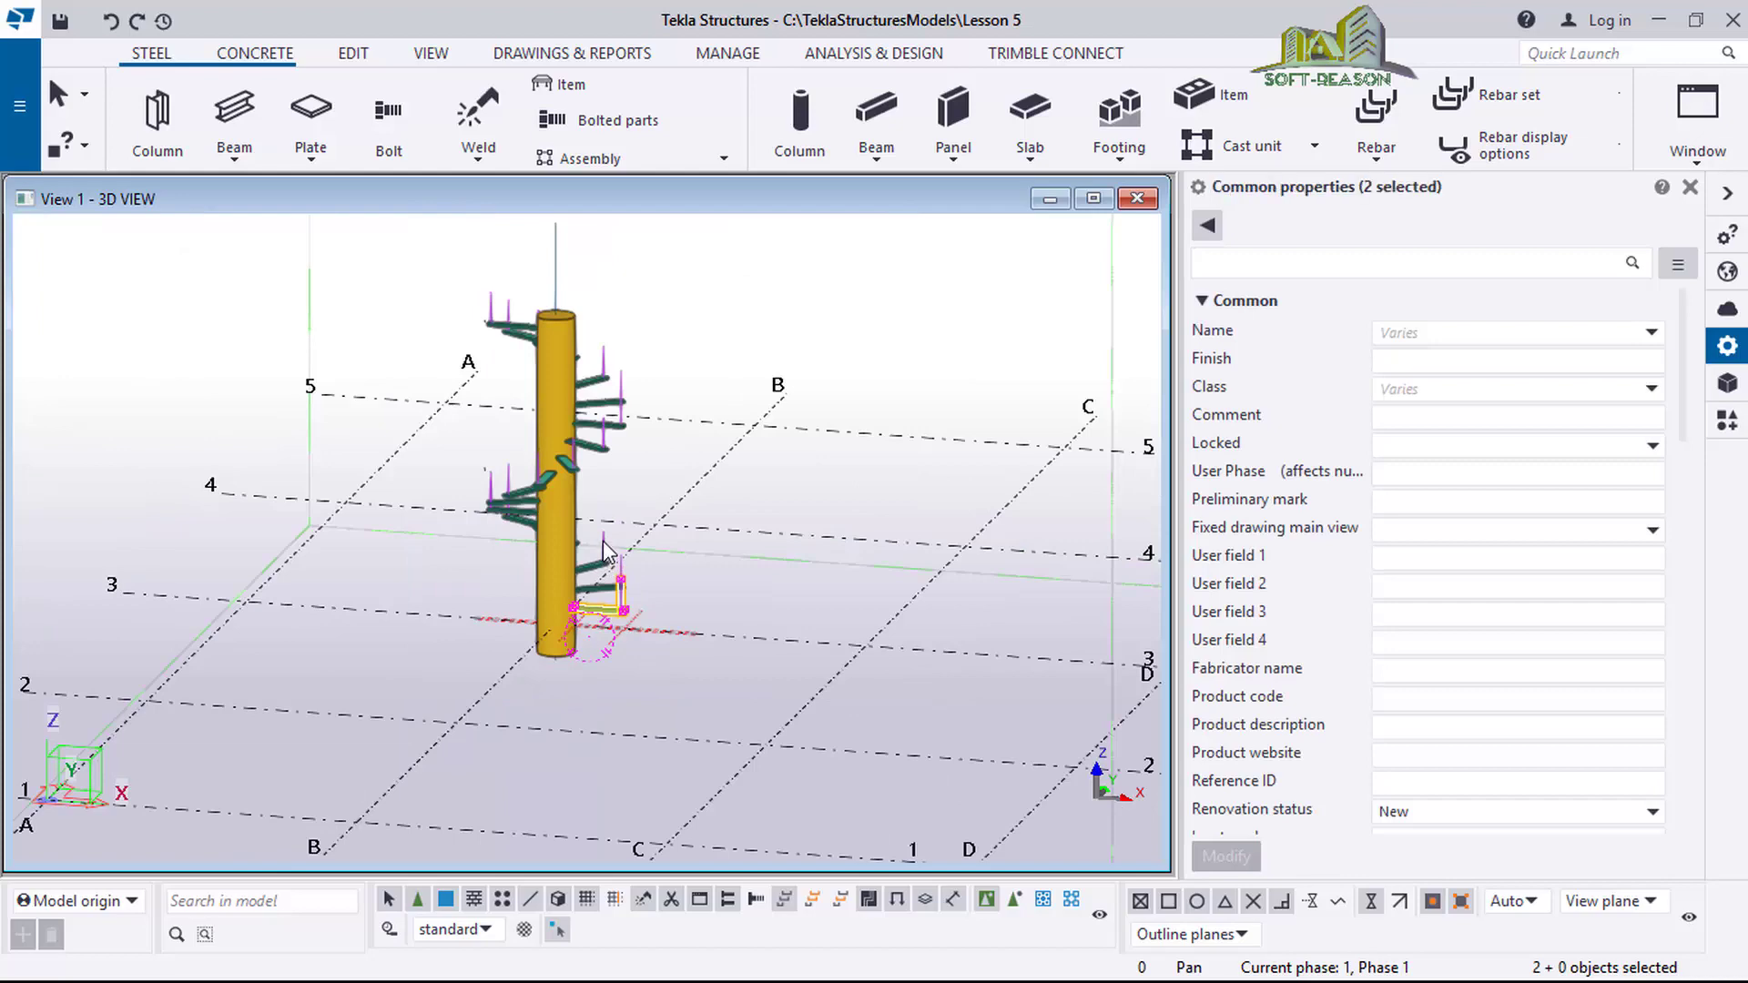
pyautogui.moveTo(603, 541); pyautogui.dragTo(517, 439, button='middle')
pyautogui.scroll(2, 579, 508)
pyautogui.keyDown('ctrl'); pyautogui.moveTo(624, 509); pyautogui.dragTo(542, 603, button='middle'); pyautogui.keyUp('ctrl')
pyautogui.scroll(2, 599, 657)
pyautogui.scroll(5, 600, 657)
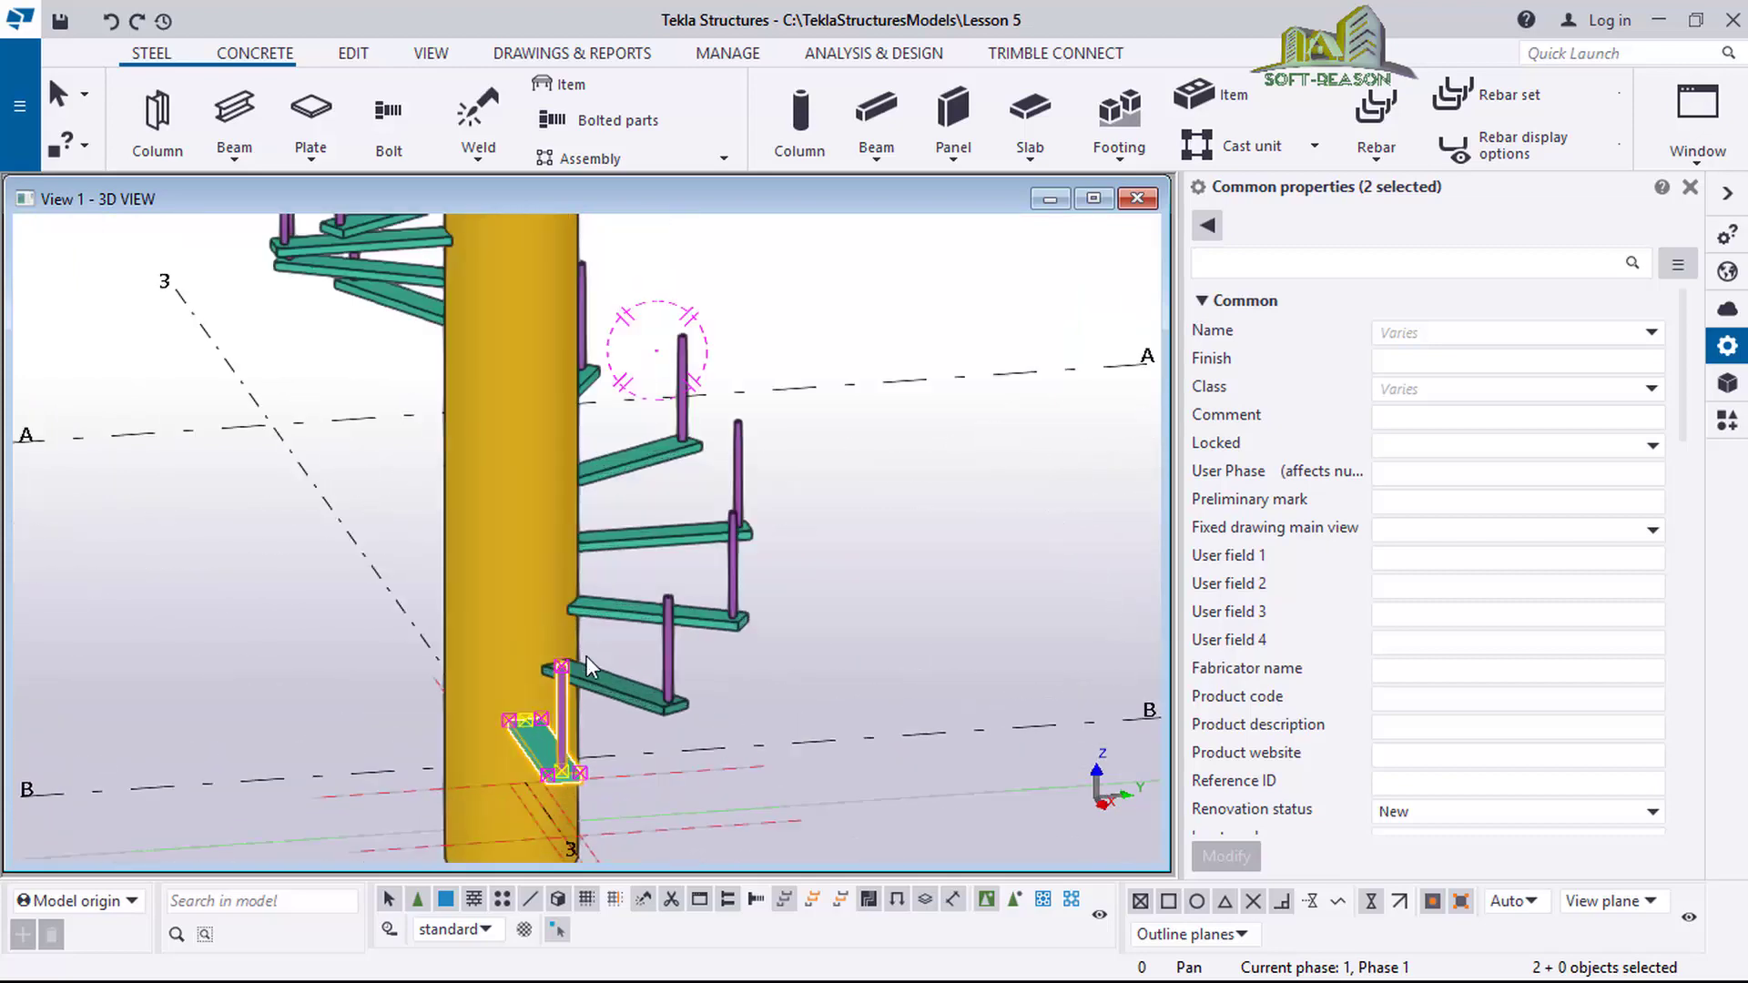
pyautogui.scroll(2, 576, 676)
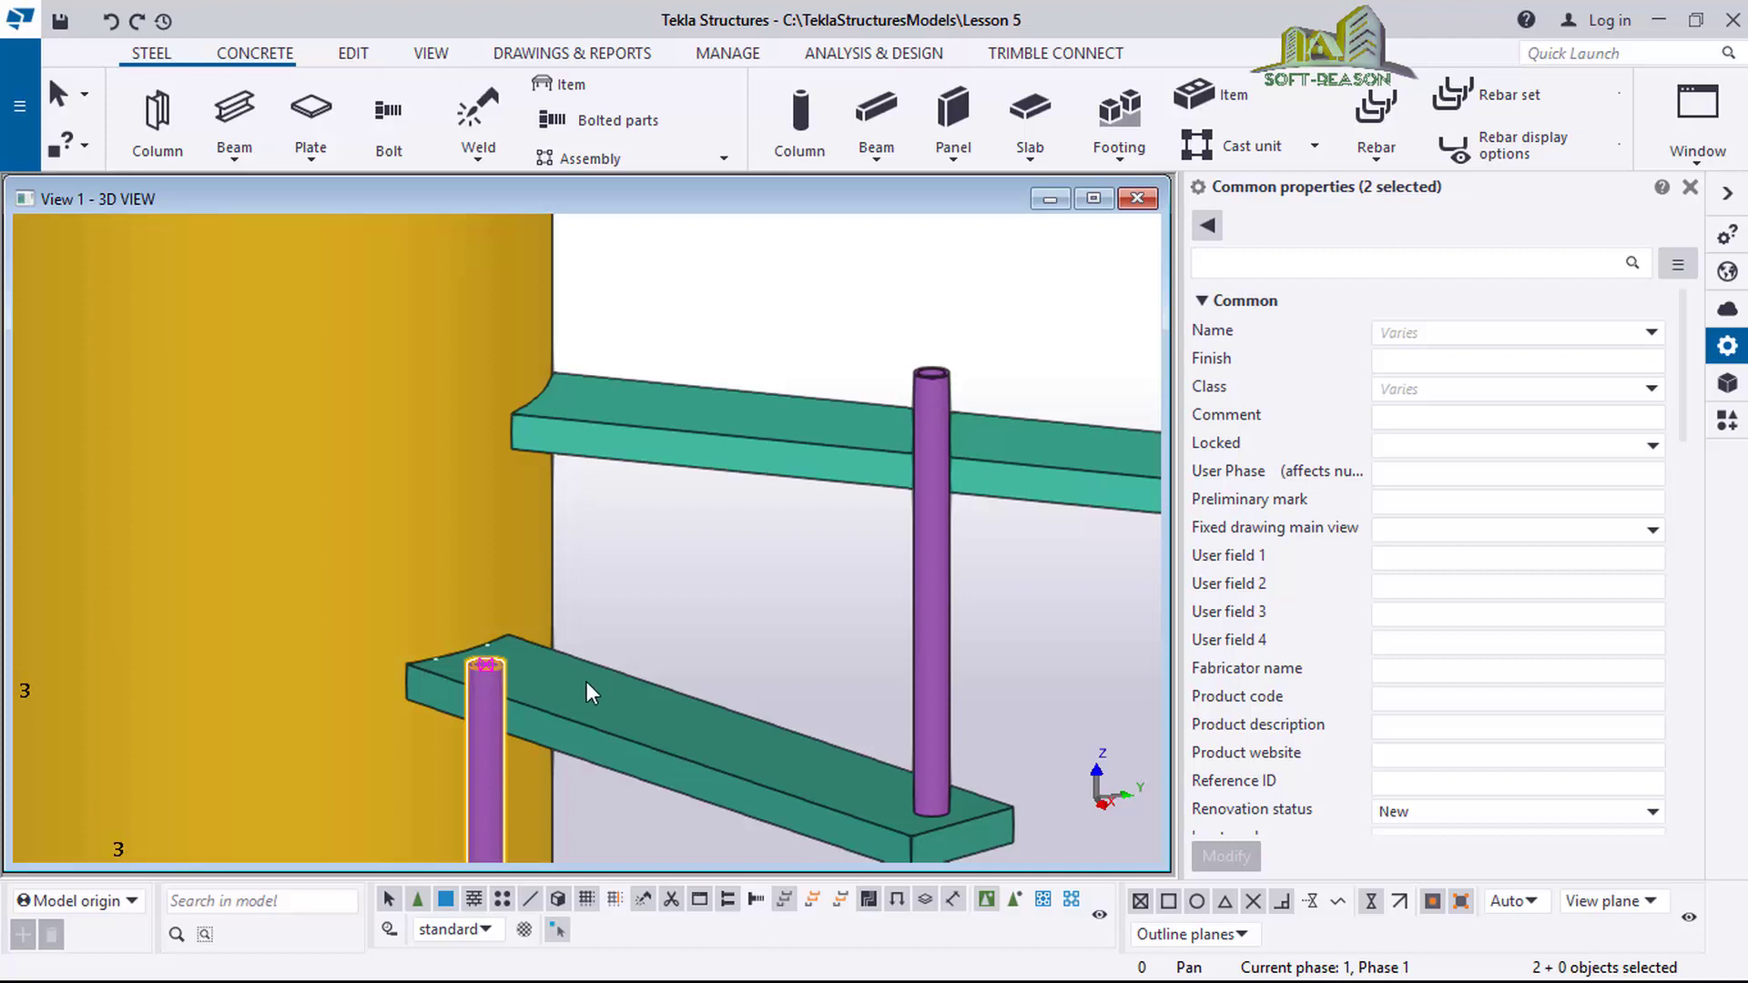
pyautogui.scroll(-3, 506, 496)
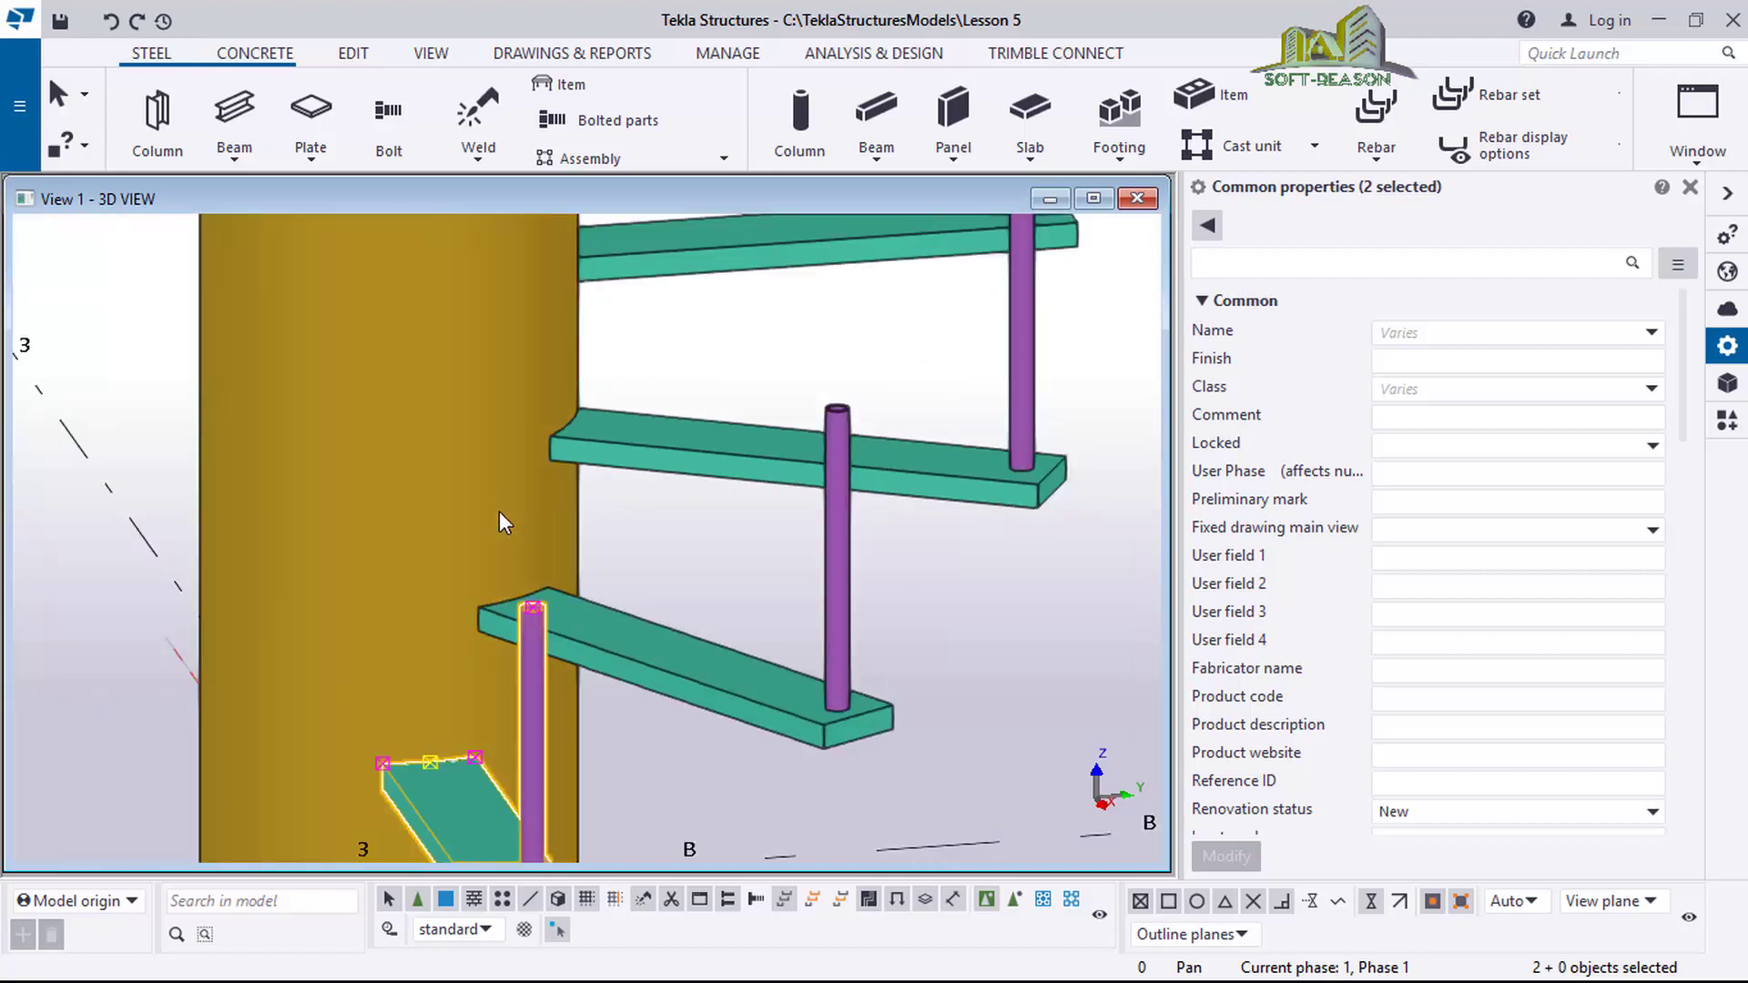
pyautogui.scroll(-4, 499, 511)
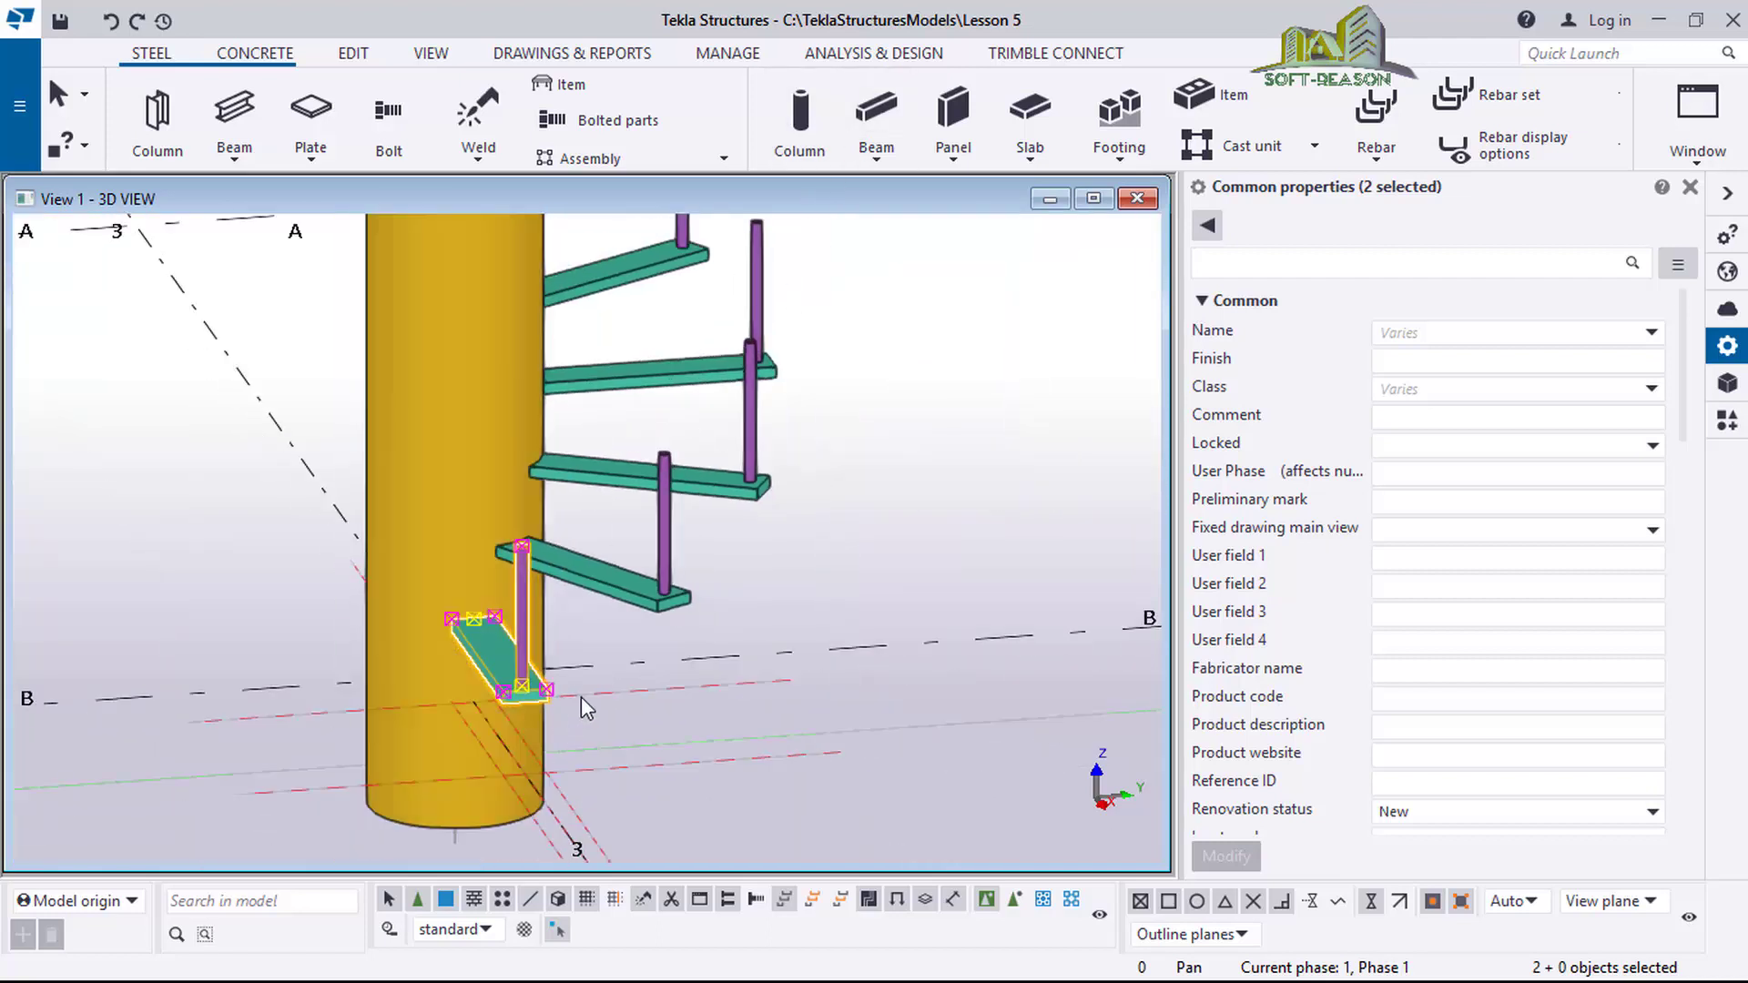
pyautogui.scroll(-3, 581, 697)
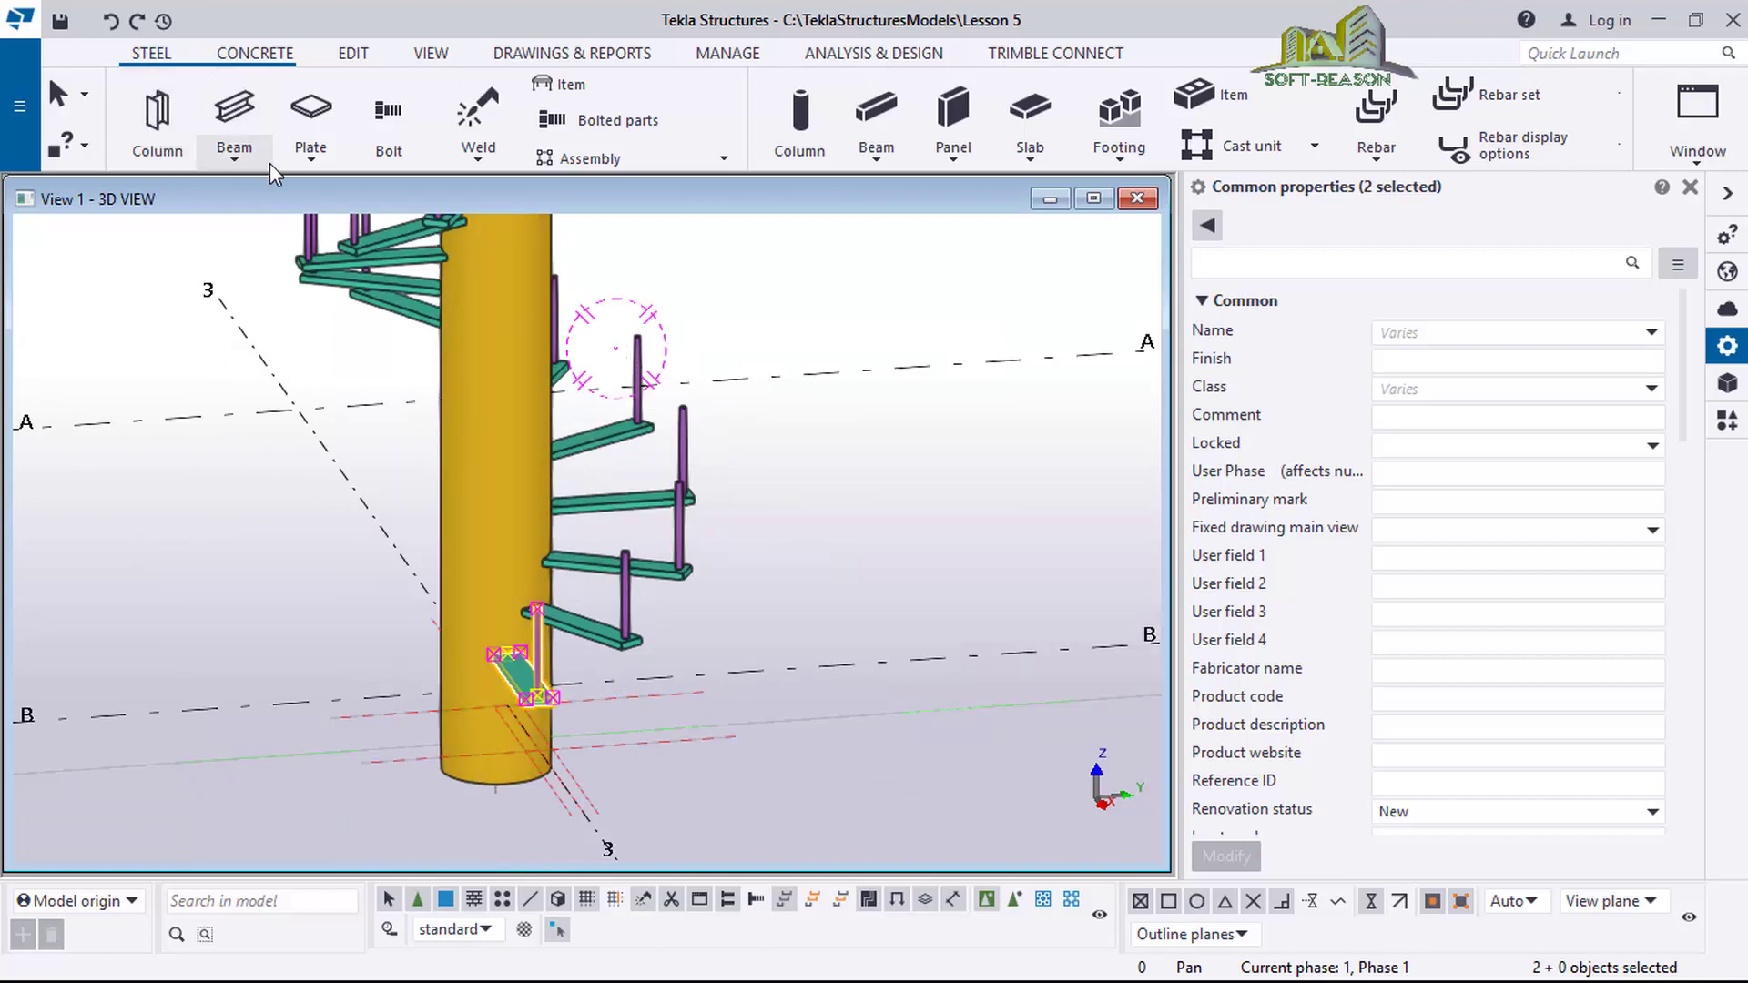
# Create a curved steel beam through the top centres of the three lowest stair posts and end the command.
pyautogui.click(234, 161)
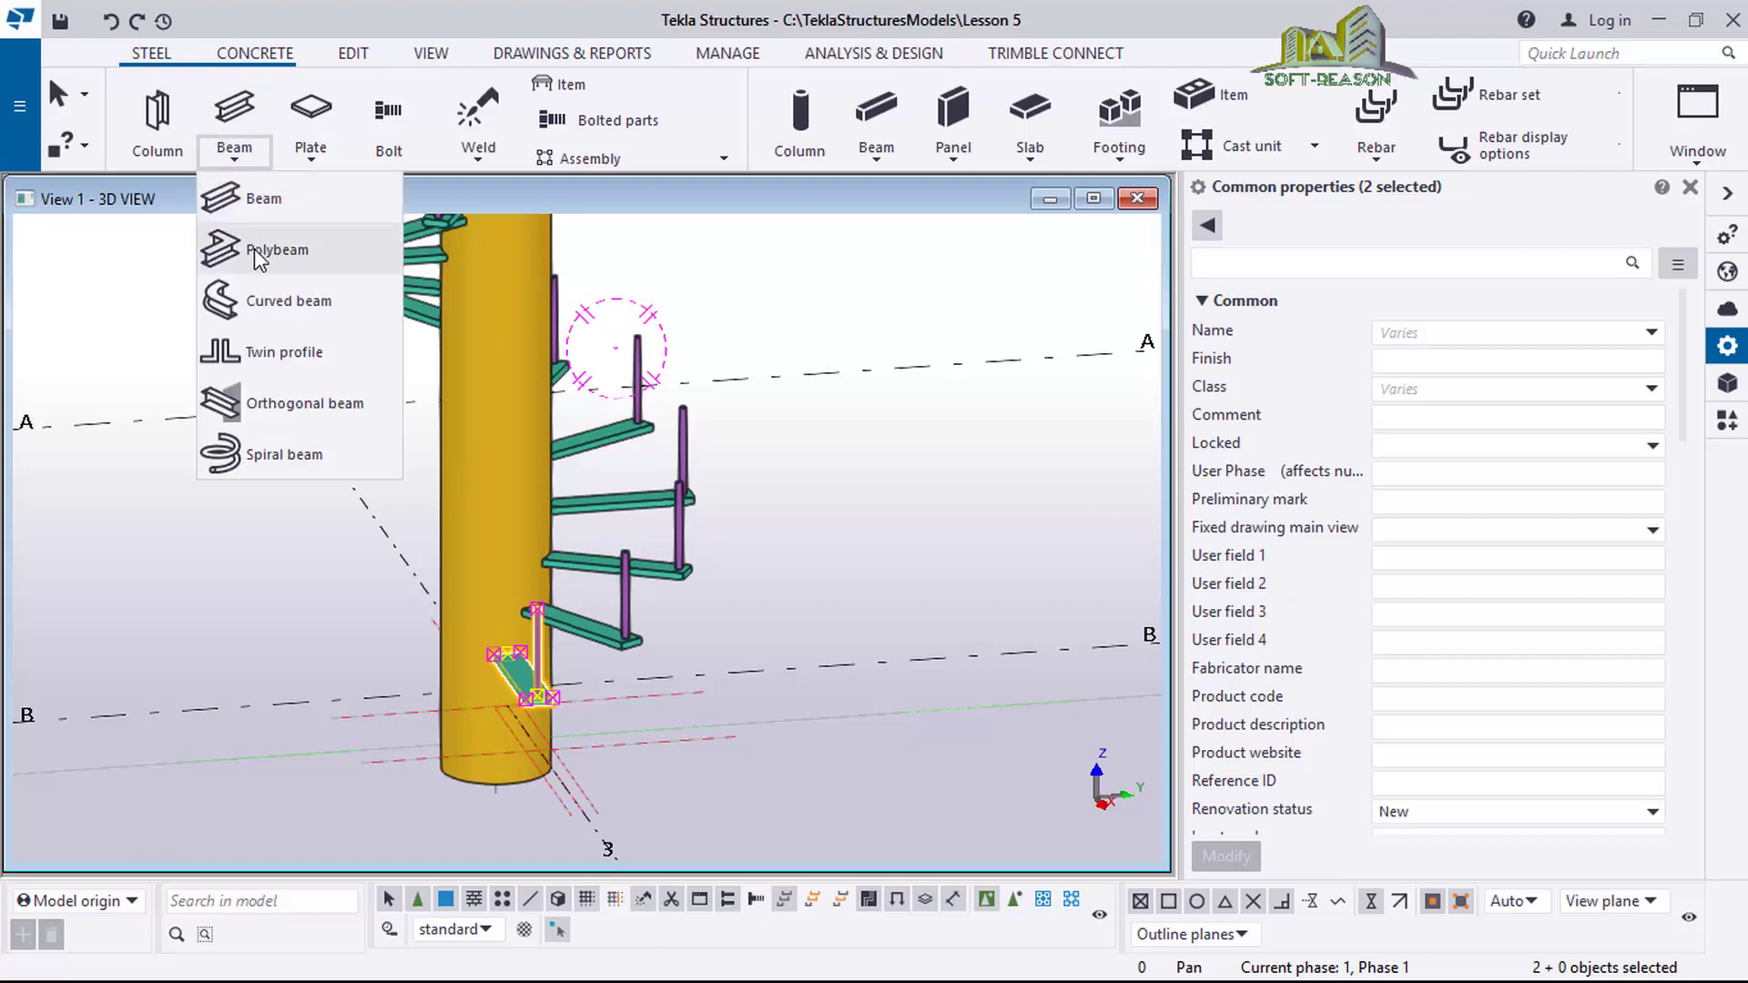
pyautogui.click(266, 299)
pyautogui.scroll(2, 780, 663)
pyautogui.scroll(6, 446, 601)
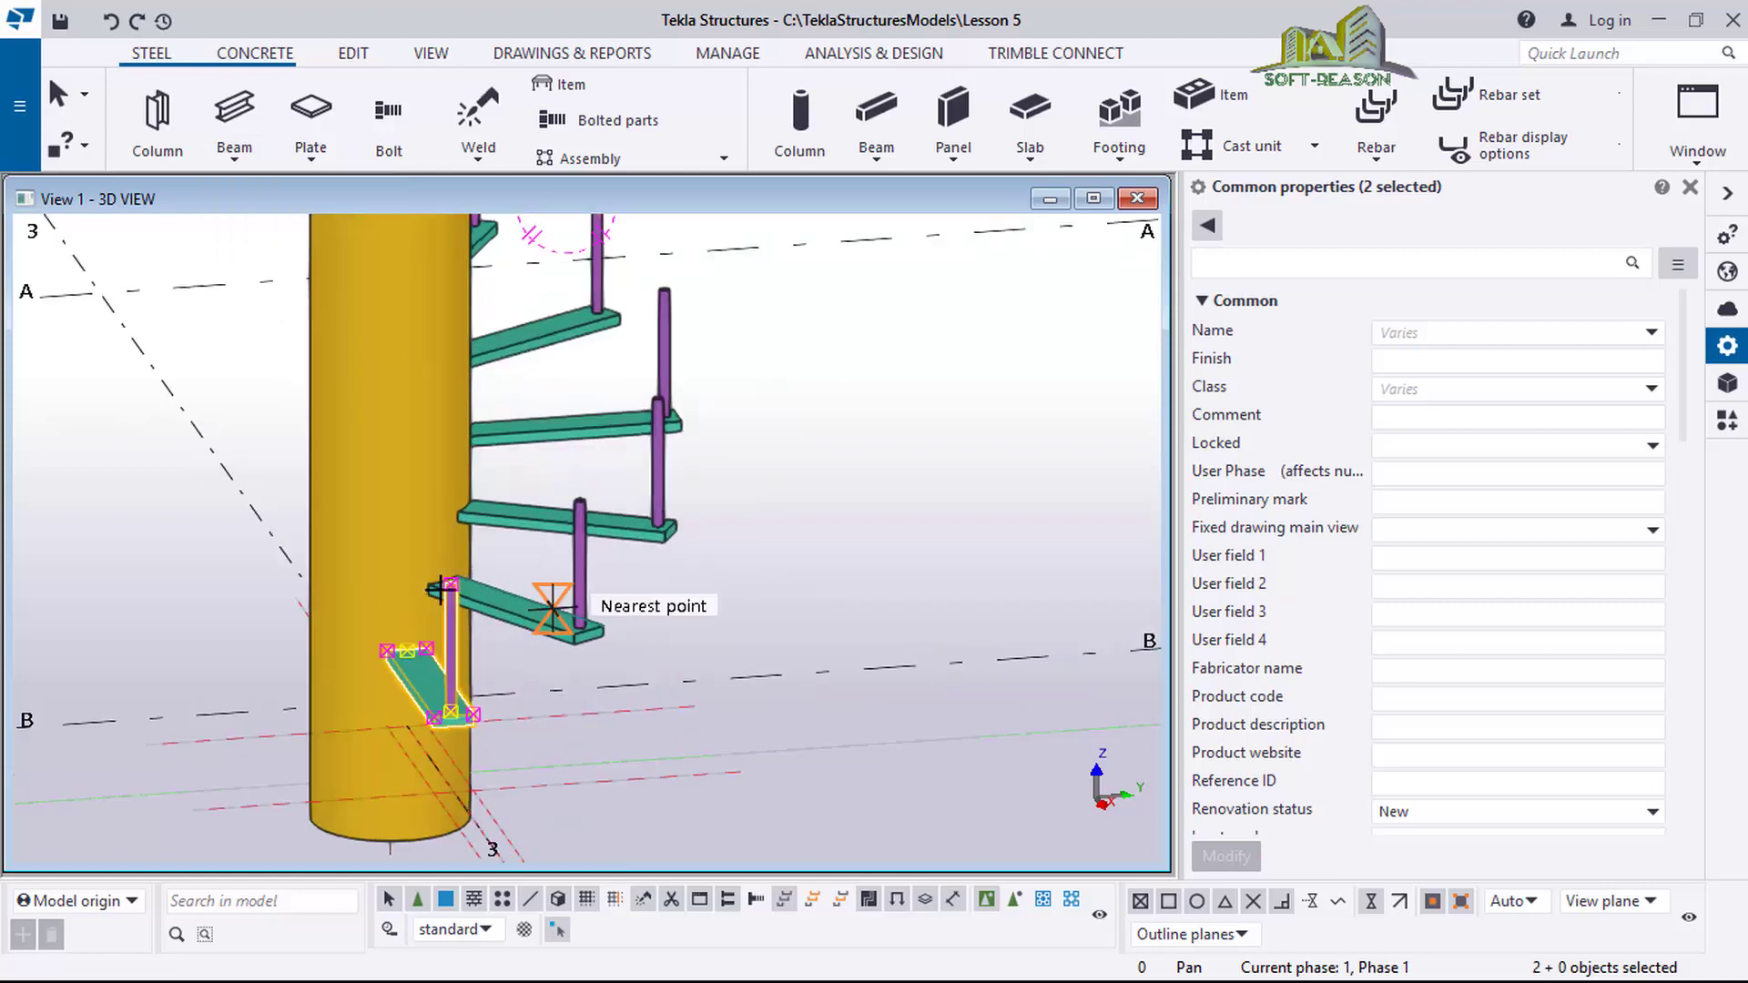
pyautogui.scroll(1, 388, 543)
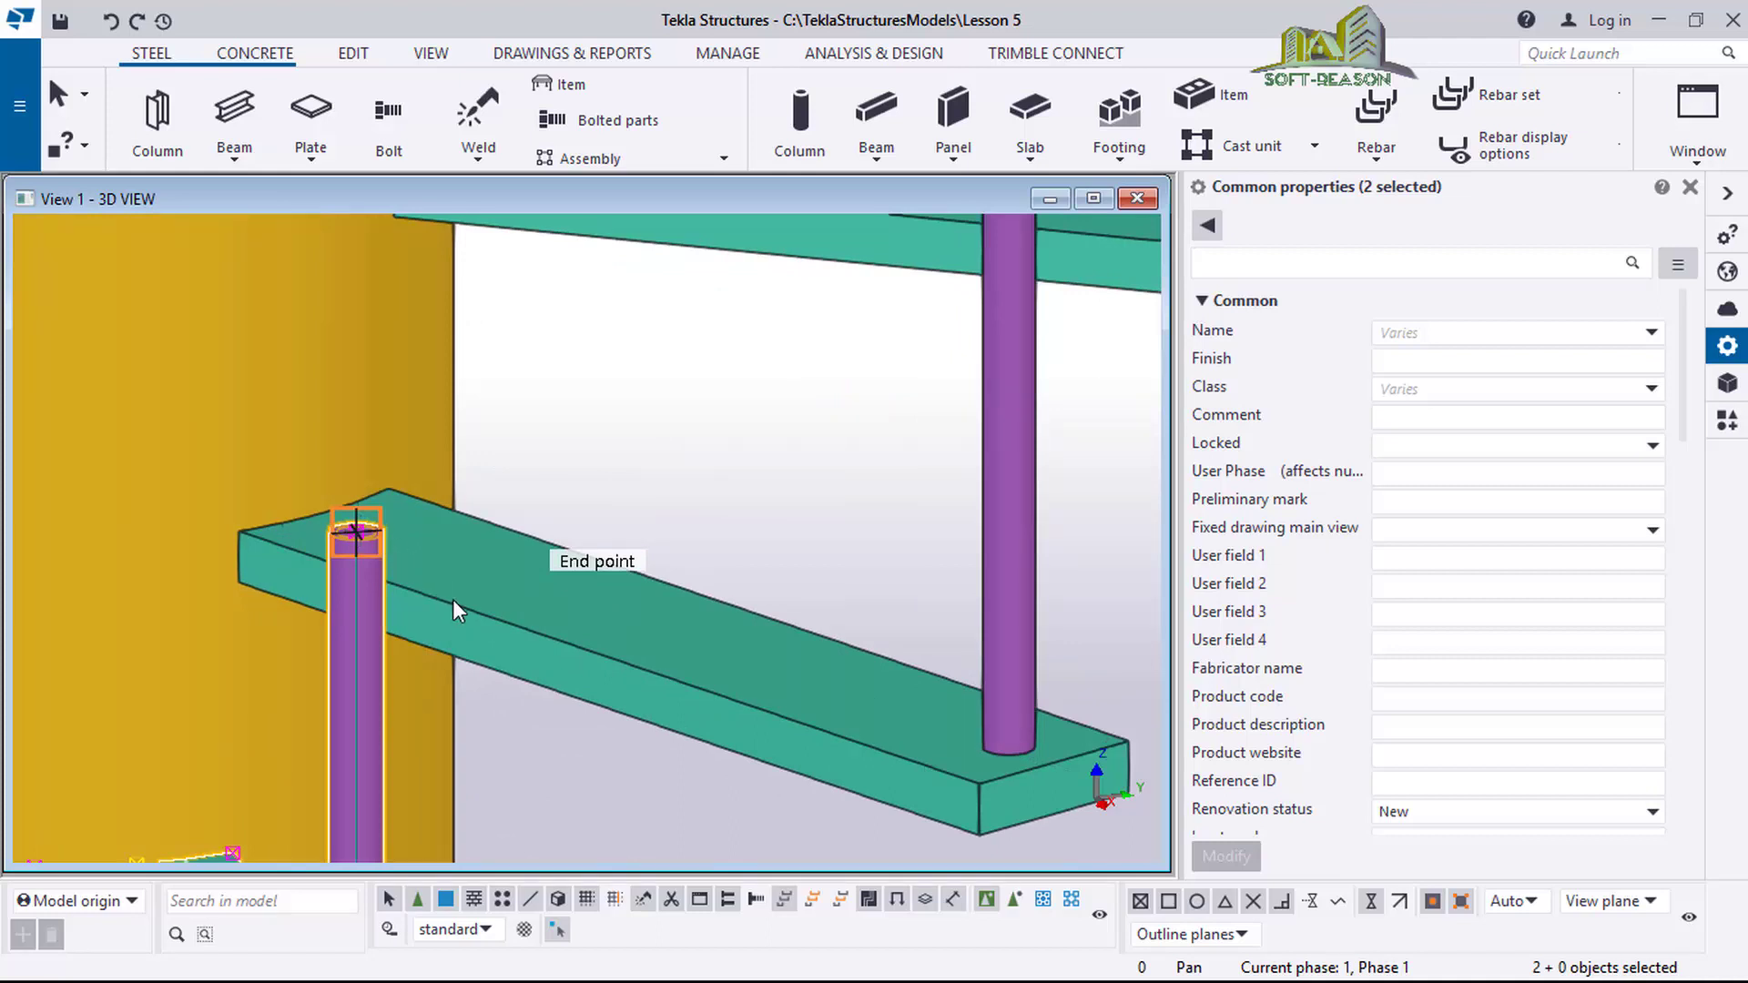
pyautogui.click(488, 702)
pyautogui.scroll(-1, 488, 702)
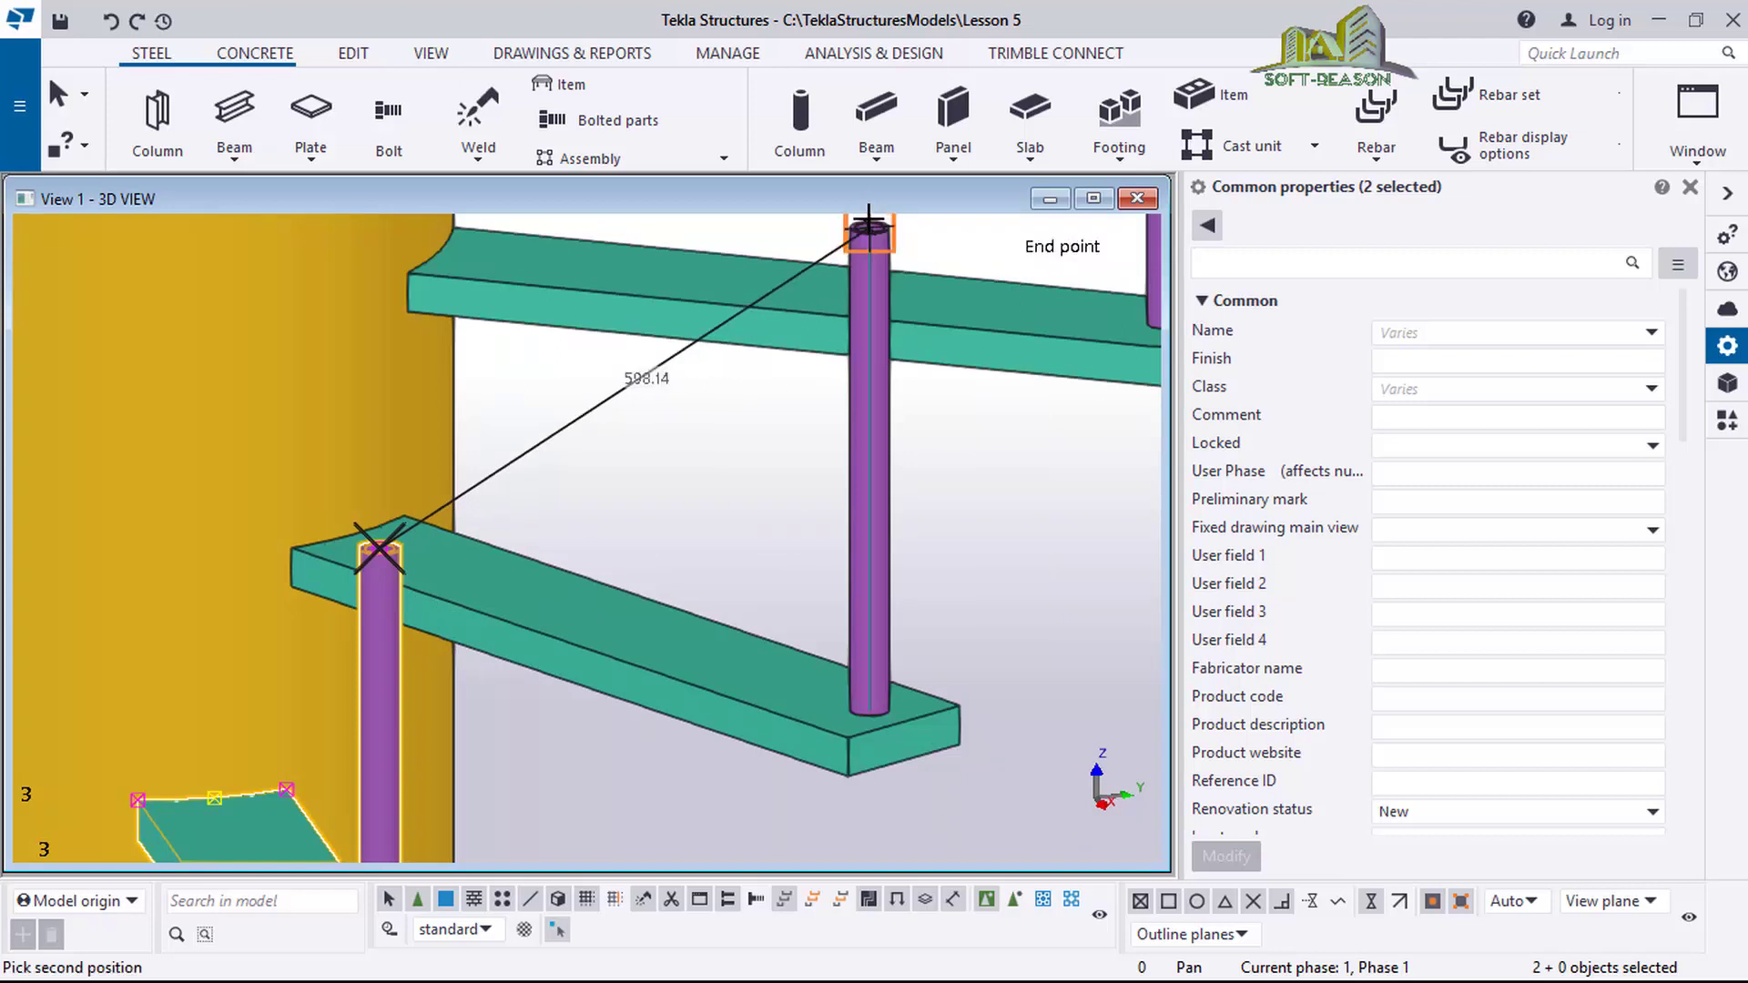
pyautogui.click(559, 681)
pyautogui.scroll(-2, 492, 792)
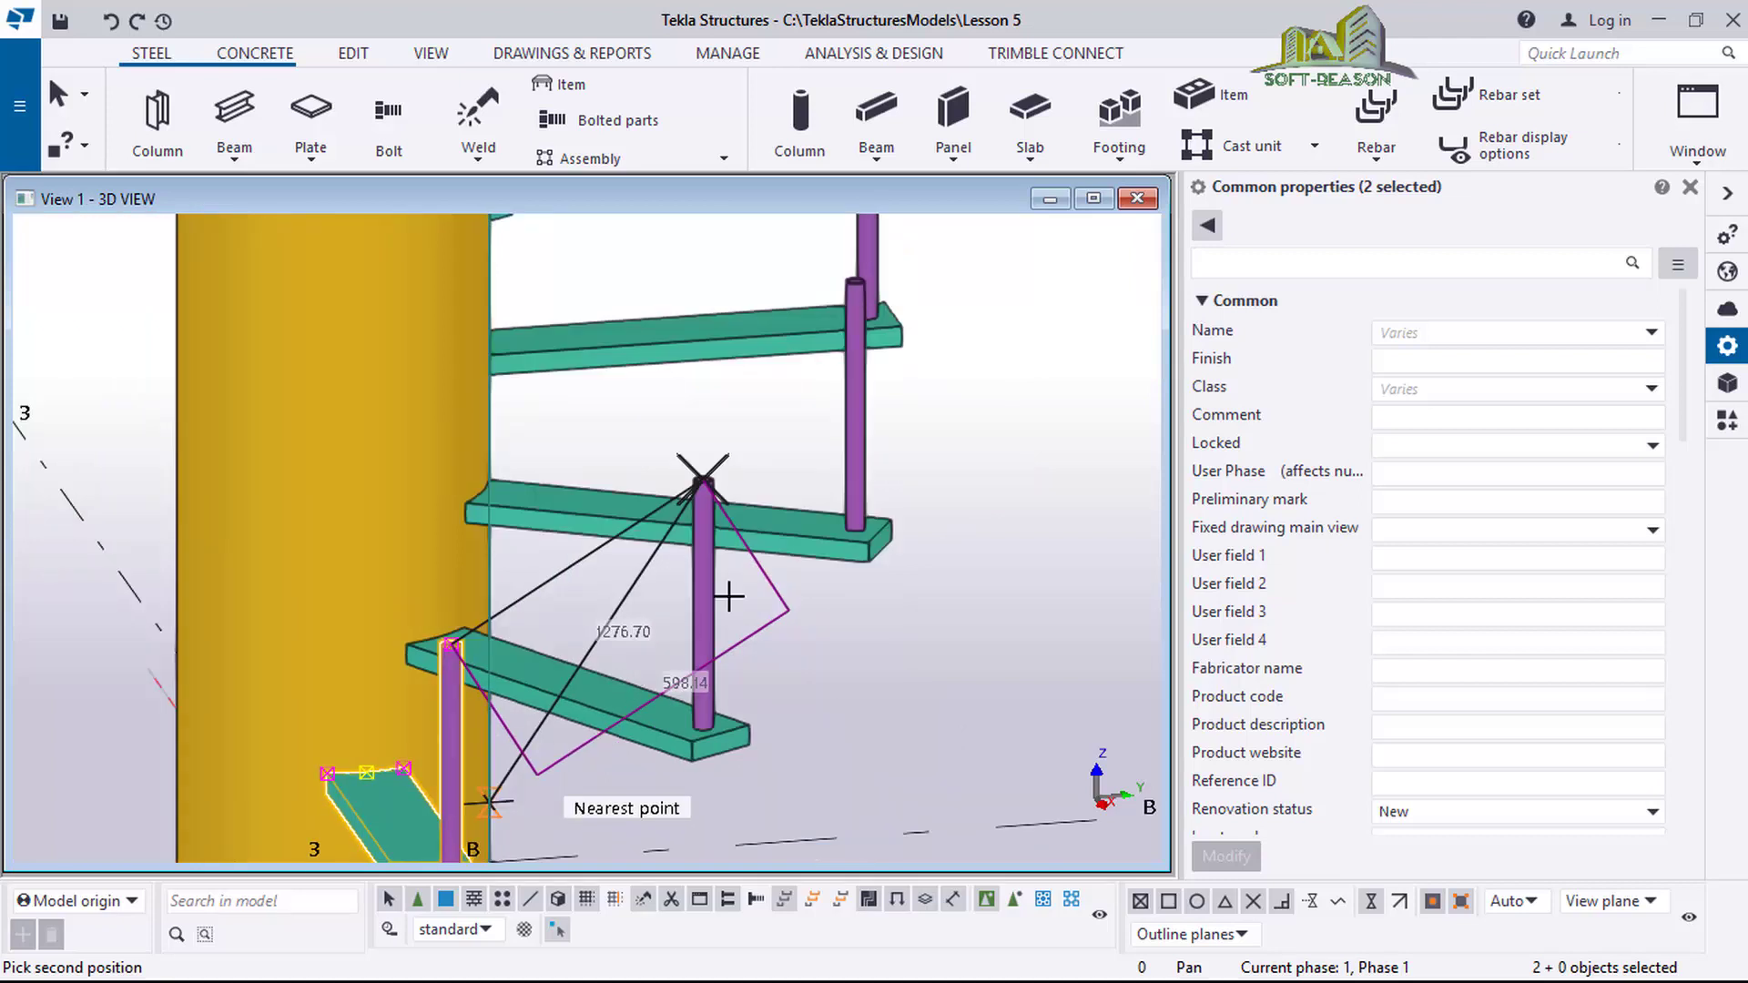
pyautogui.scroll(3, 855, 280)
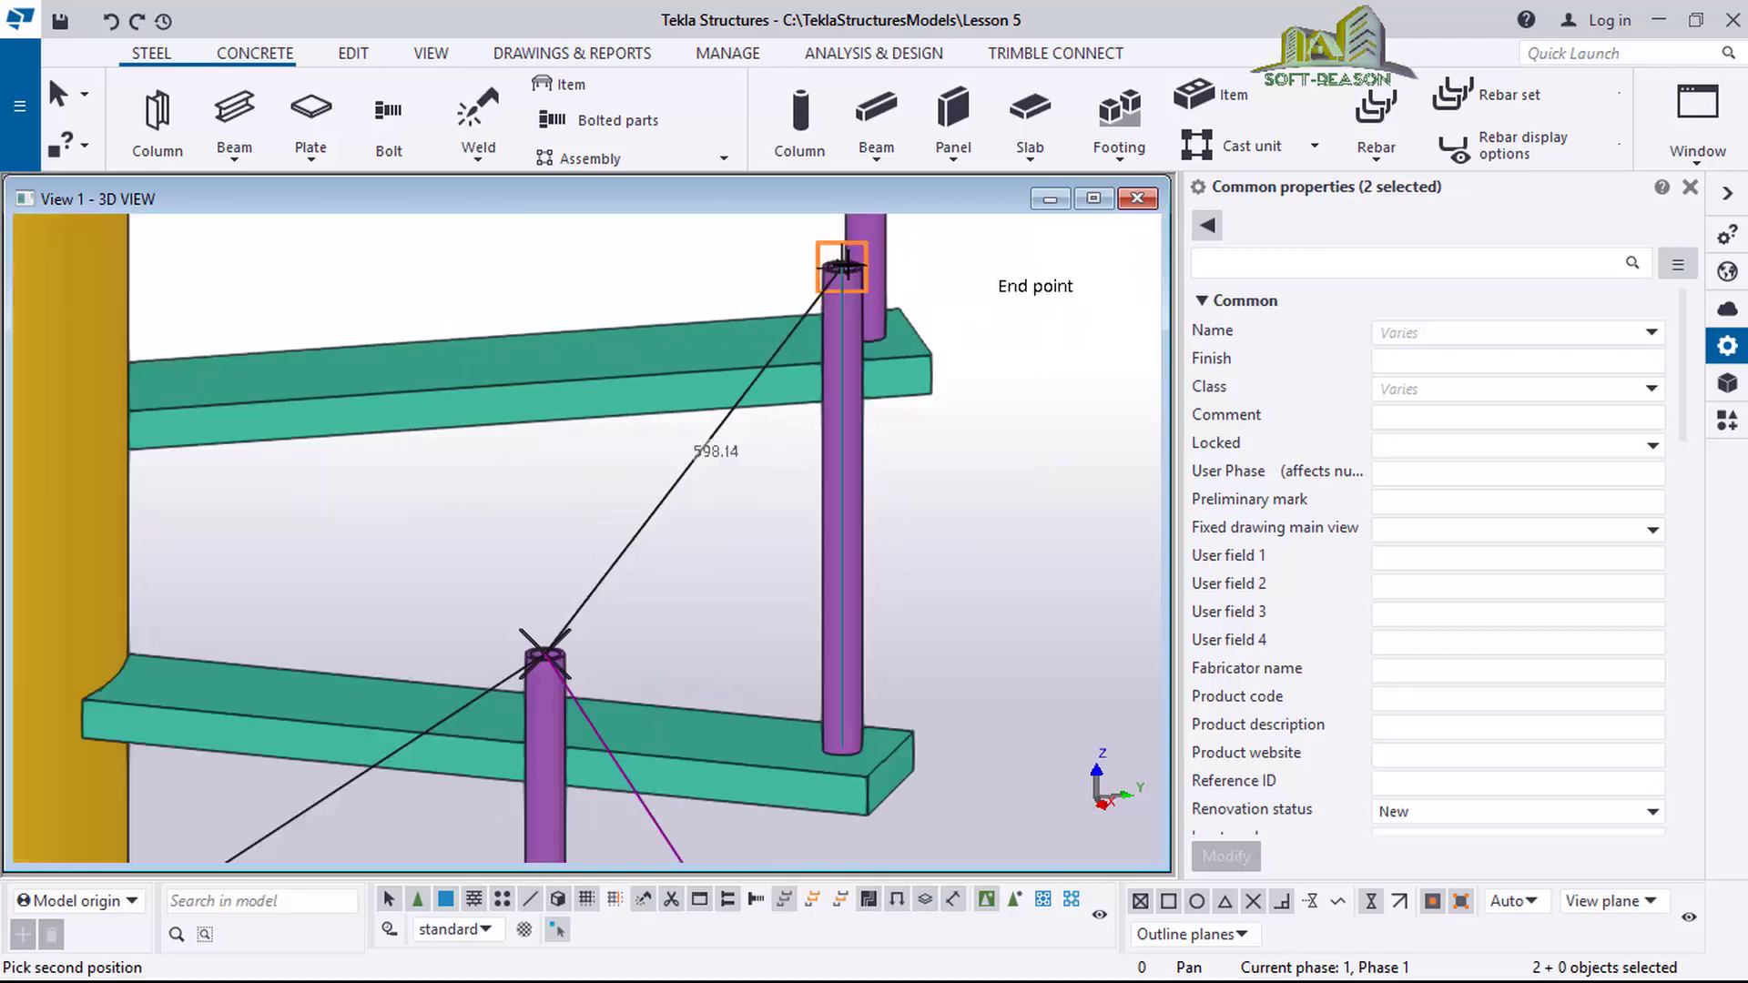
pyautogui.scroll(1, 845, 266)
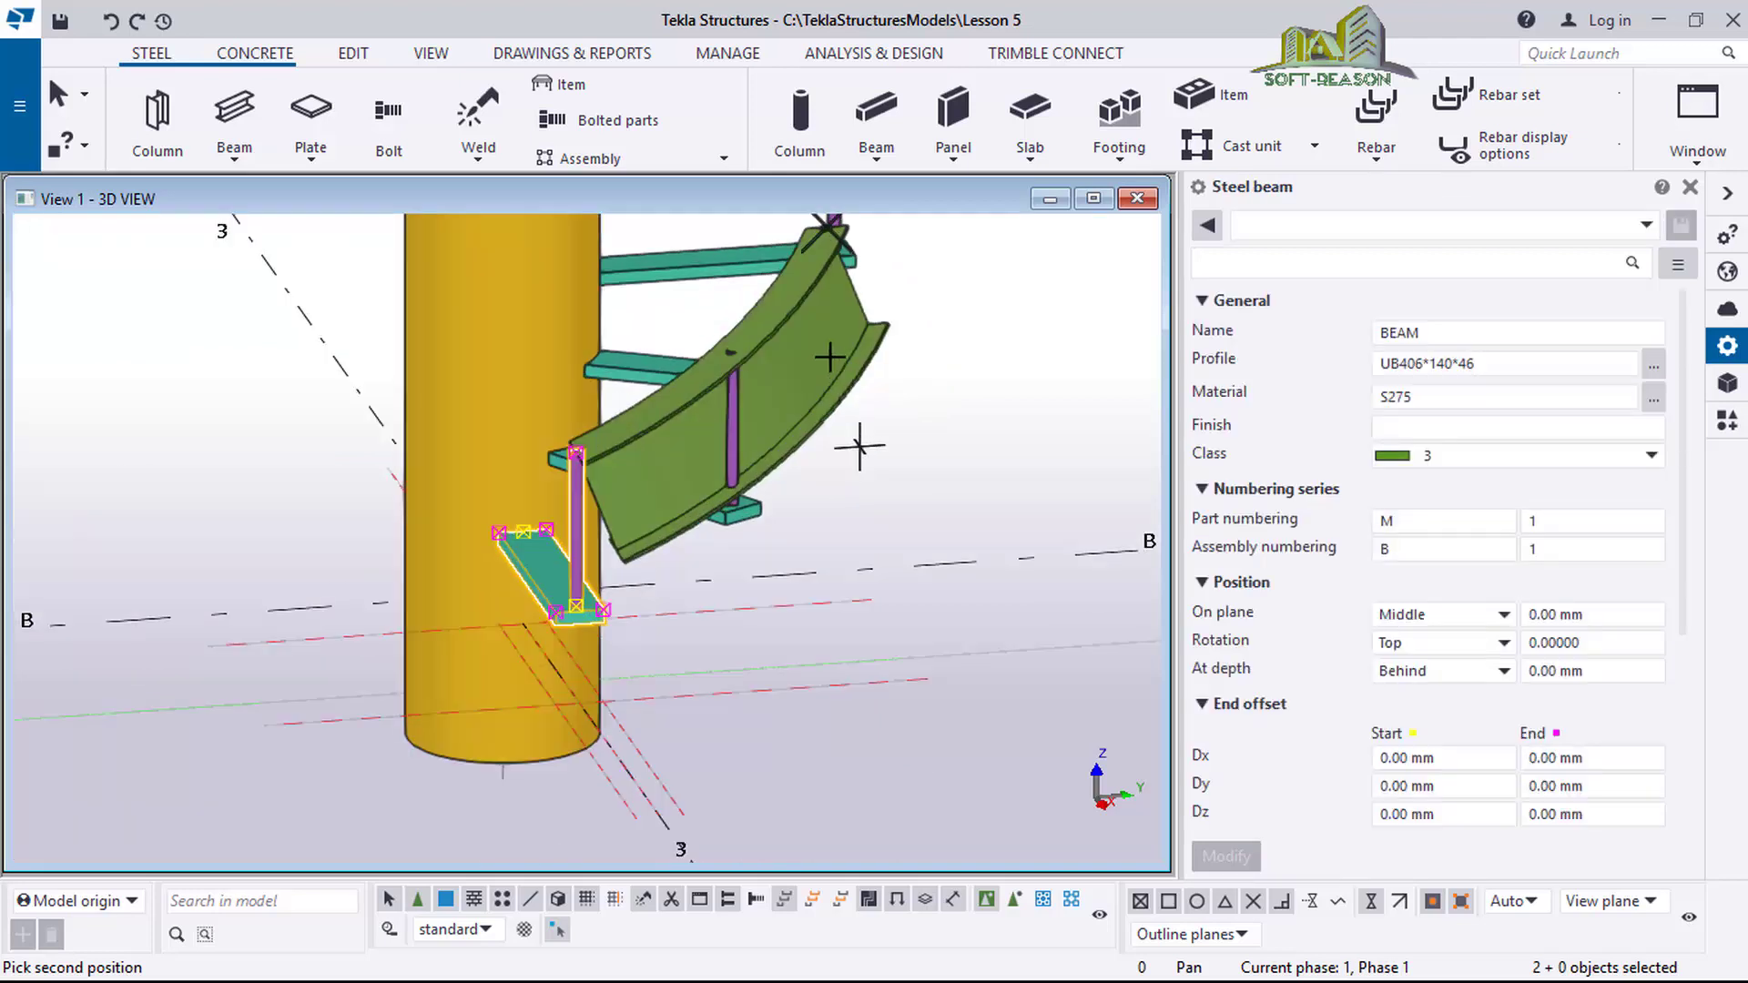
pyautogui.click(814, 427)
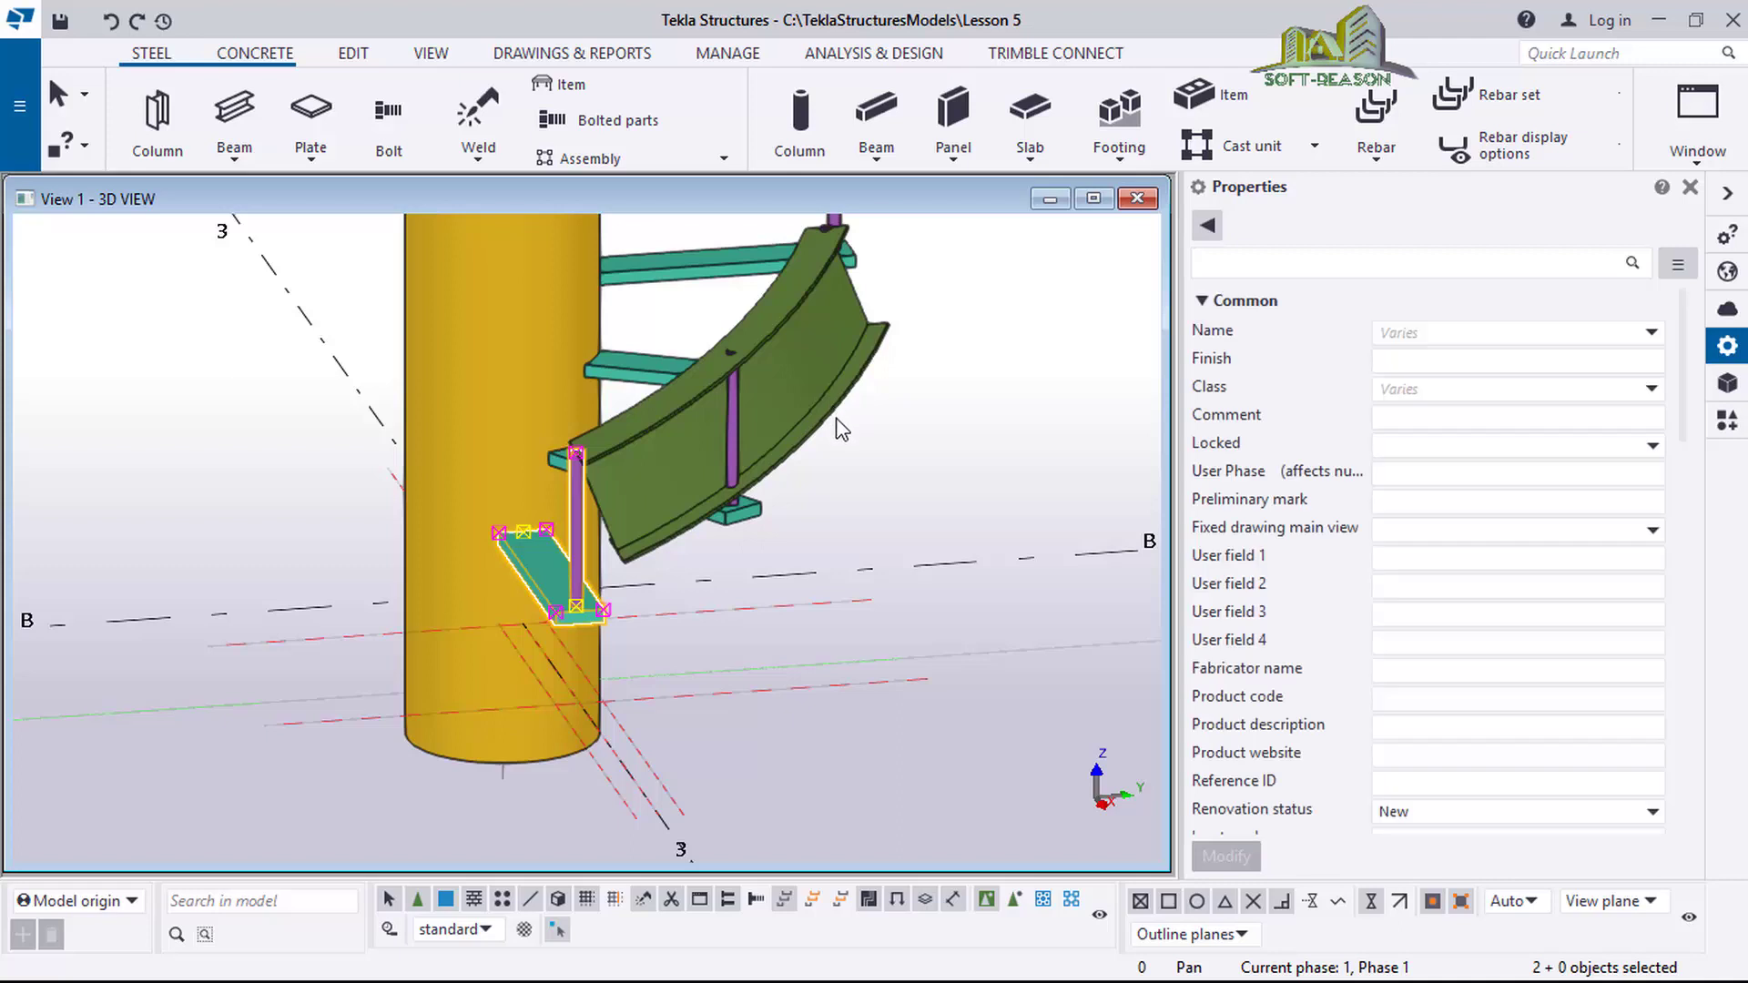
# Select the new curved beam and choose the TUBE circular hollow section for it in the profile catalog.
pyautogui.click(835, 415)
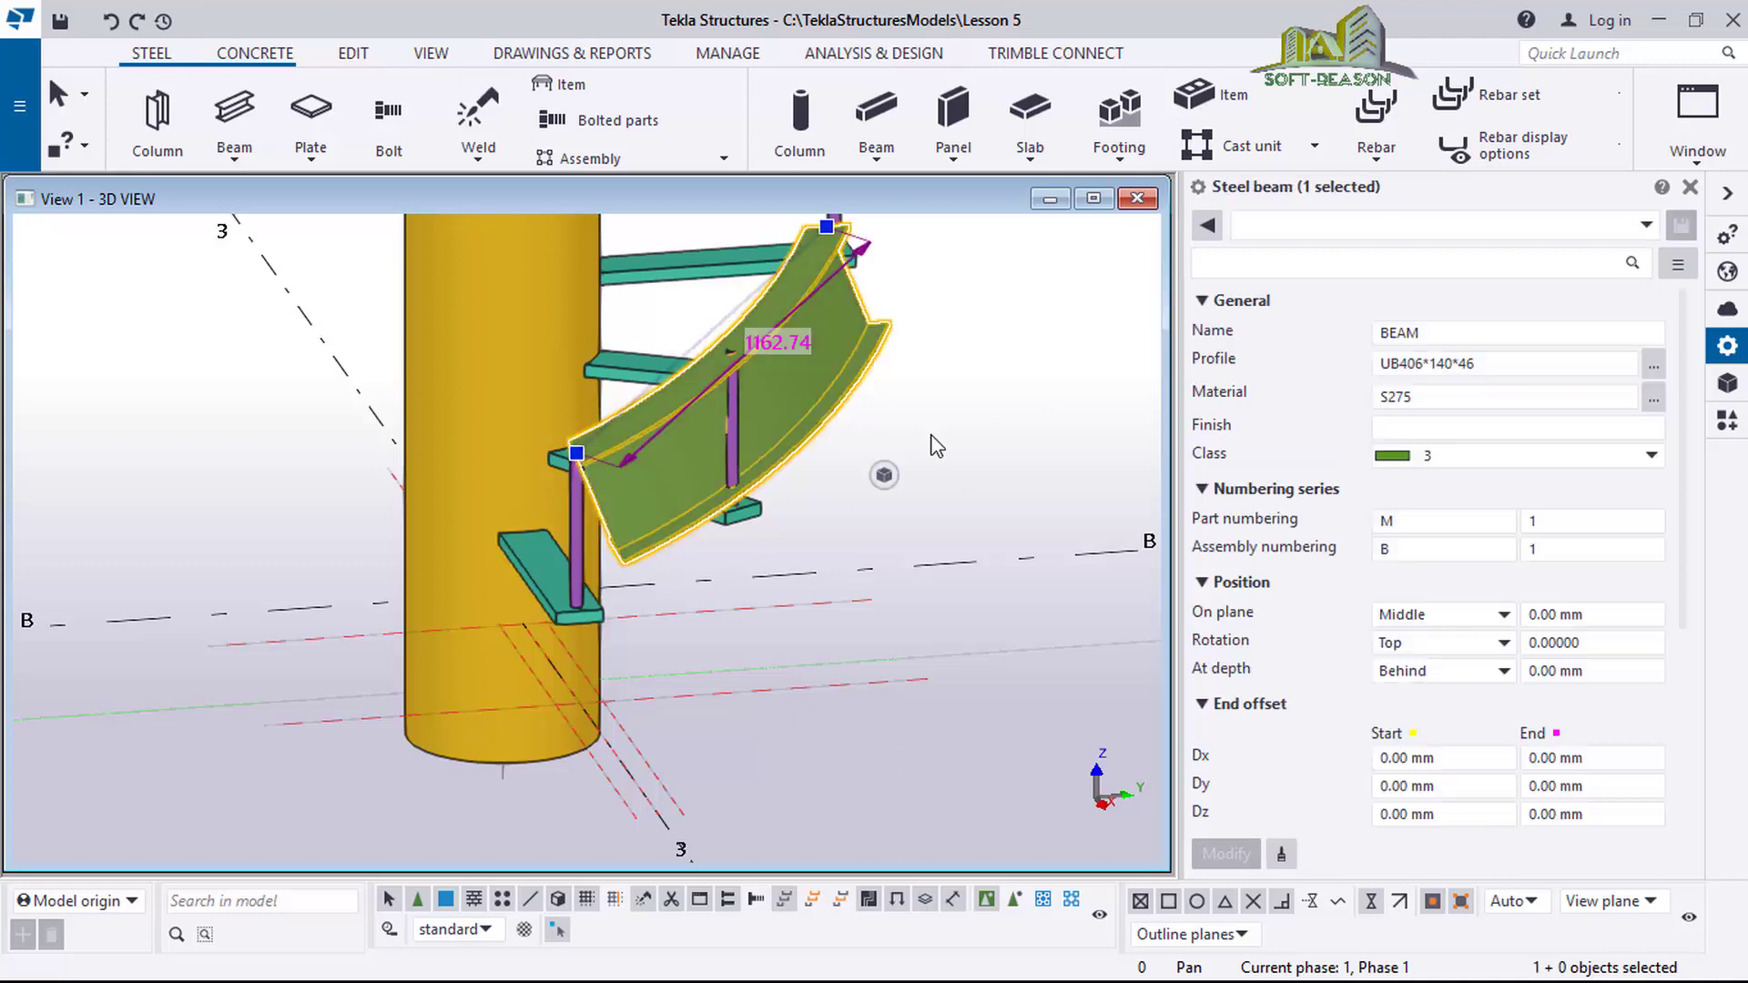
pyautogui.click(1655, 366)
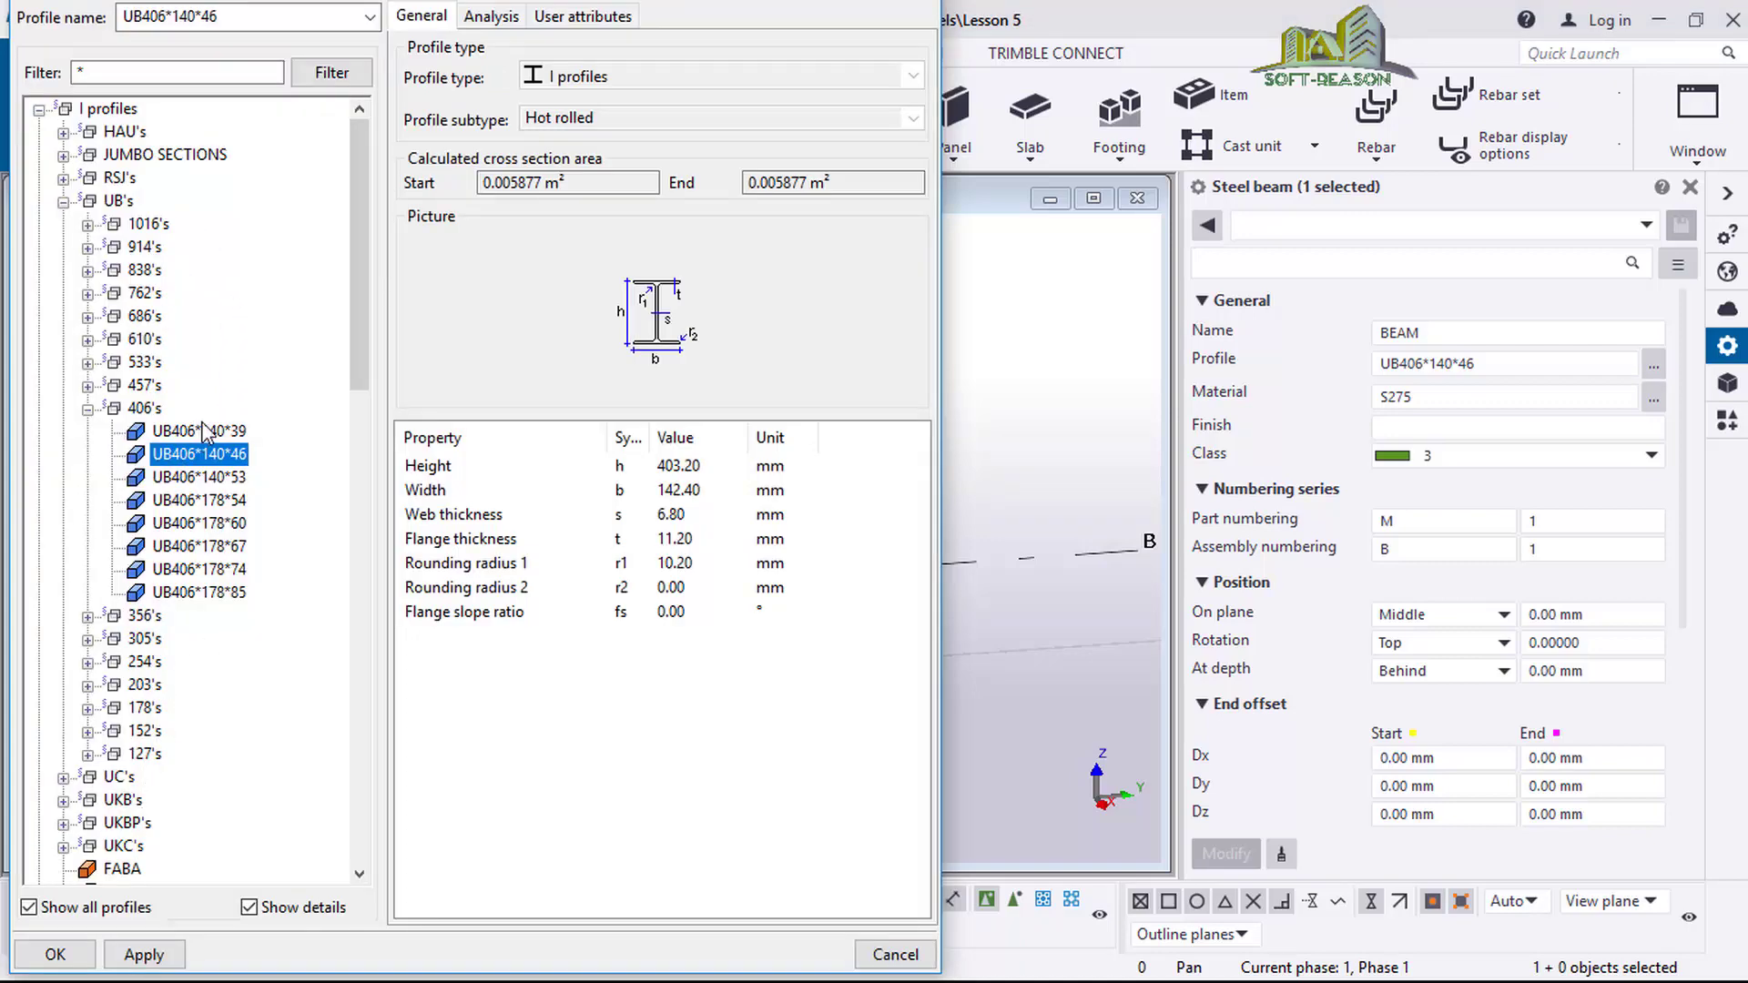
pyautogui.moveTo(361, 281); pyautogui.dragTo(381, 449)
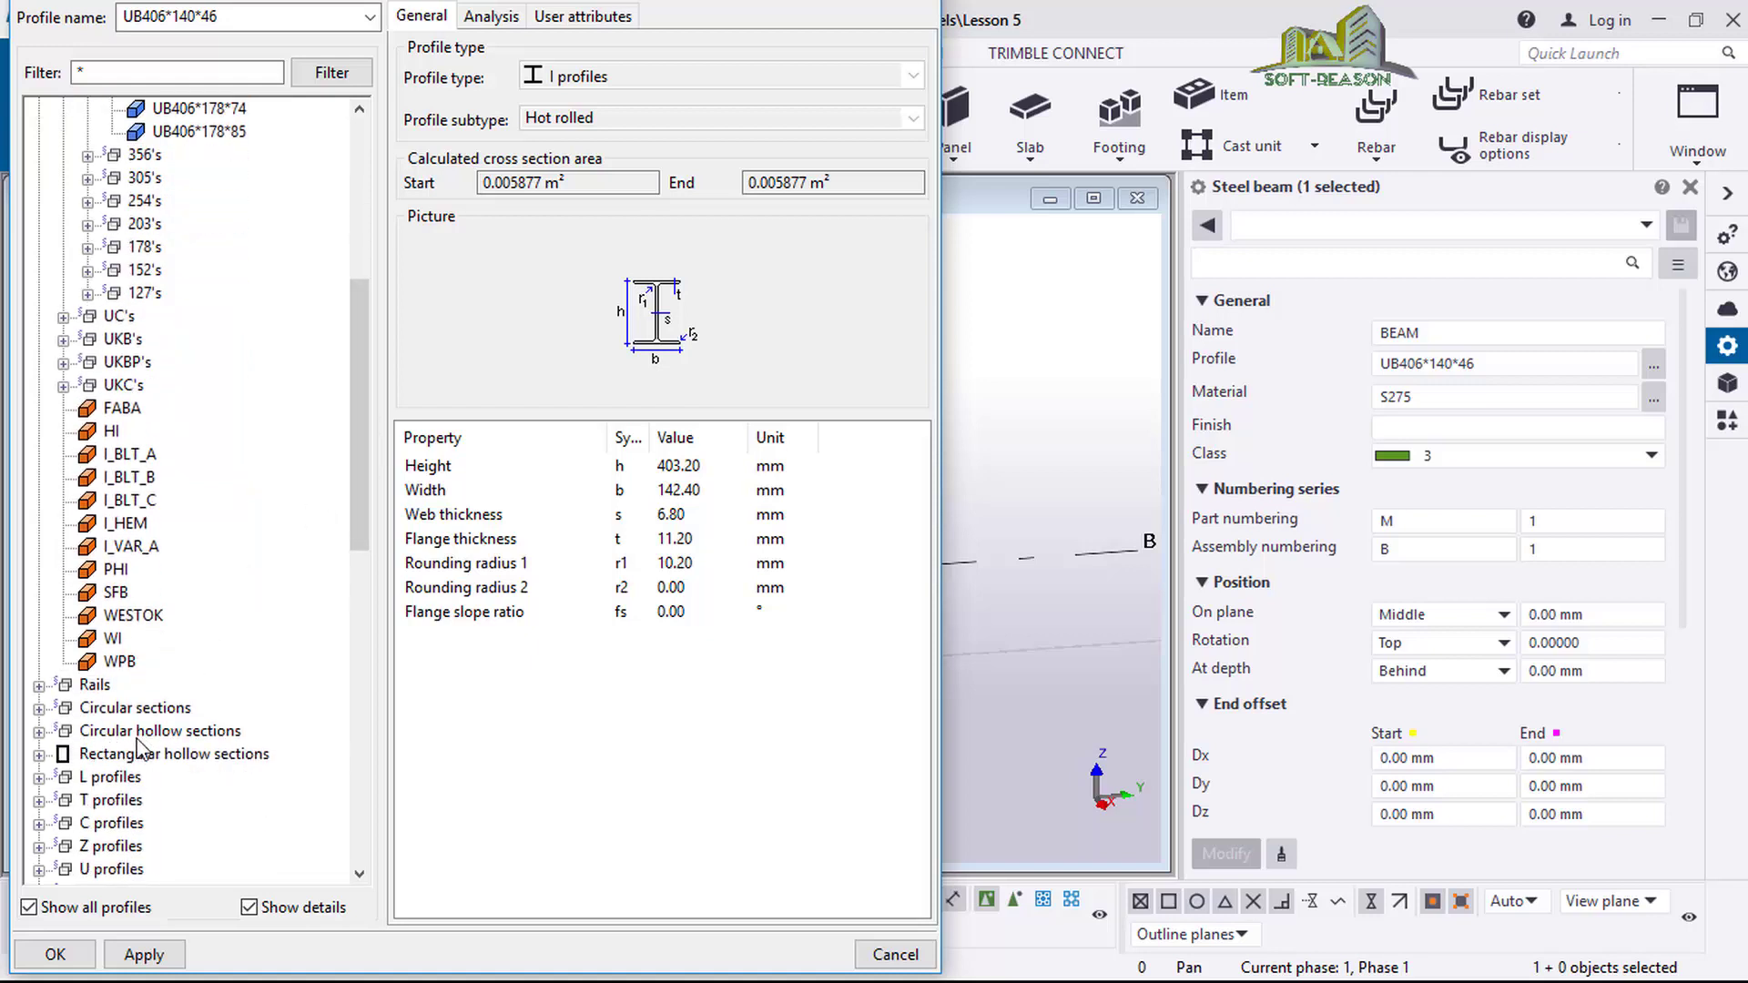
pyautogui.click(59, 737)
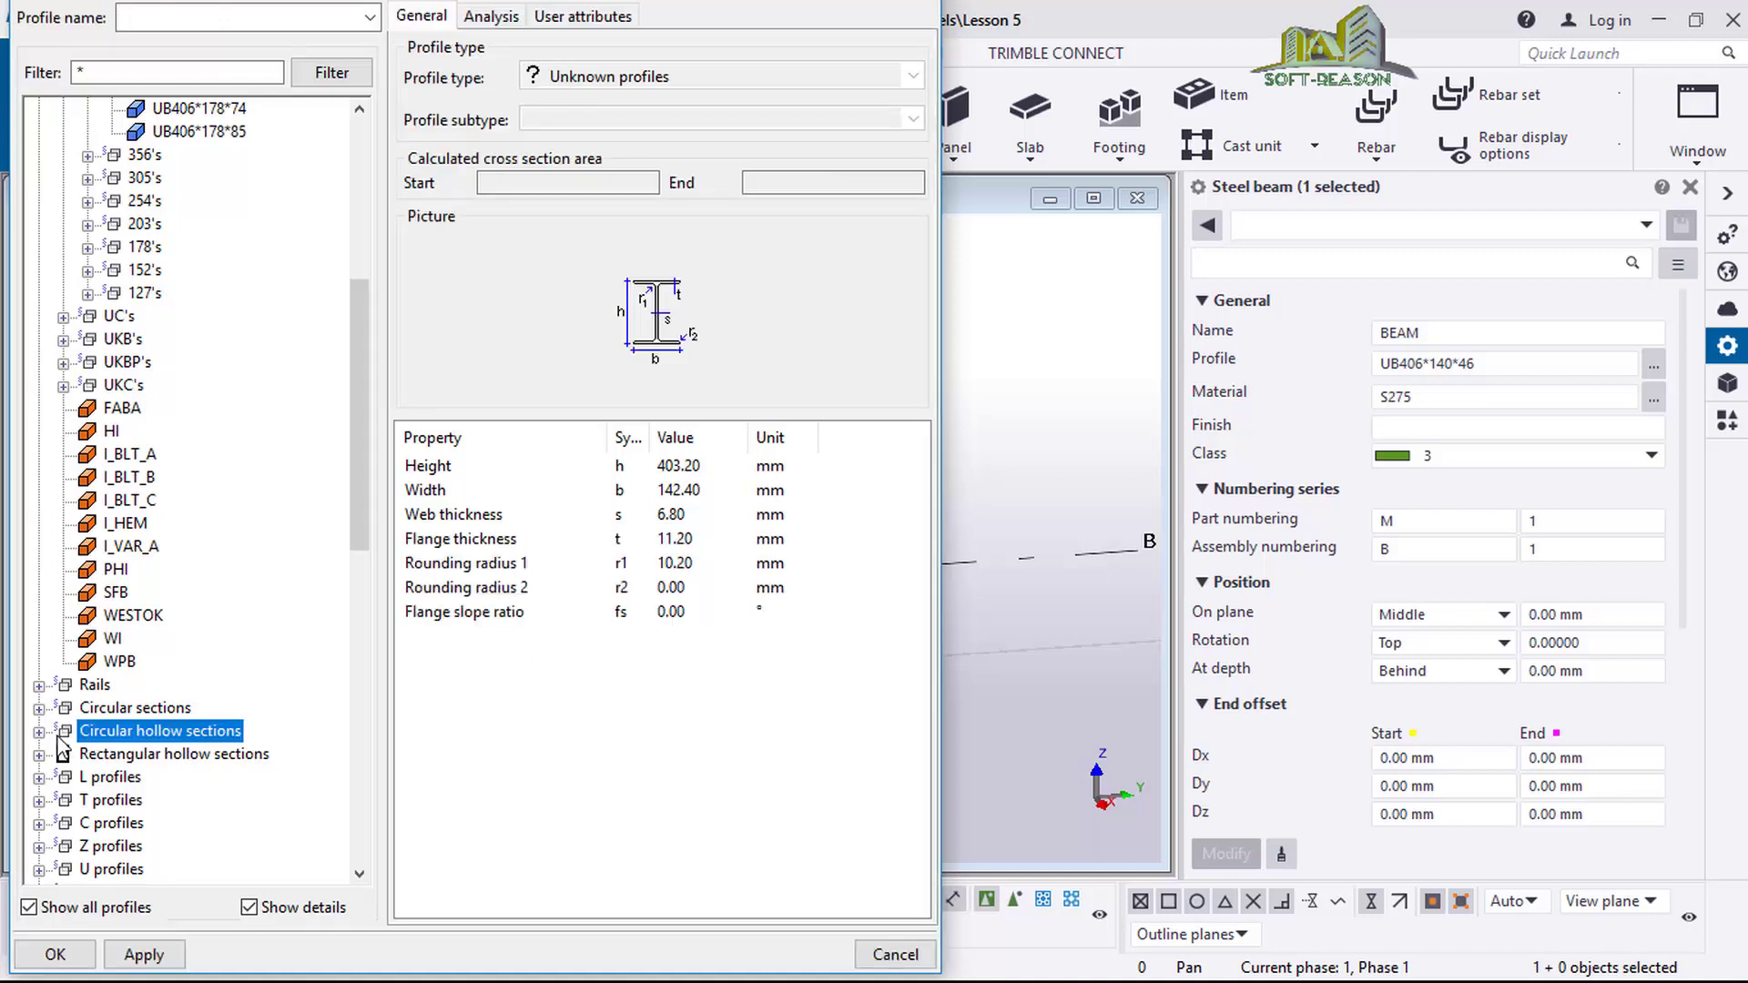
pyautogui.click(40, 733)
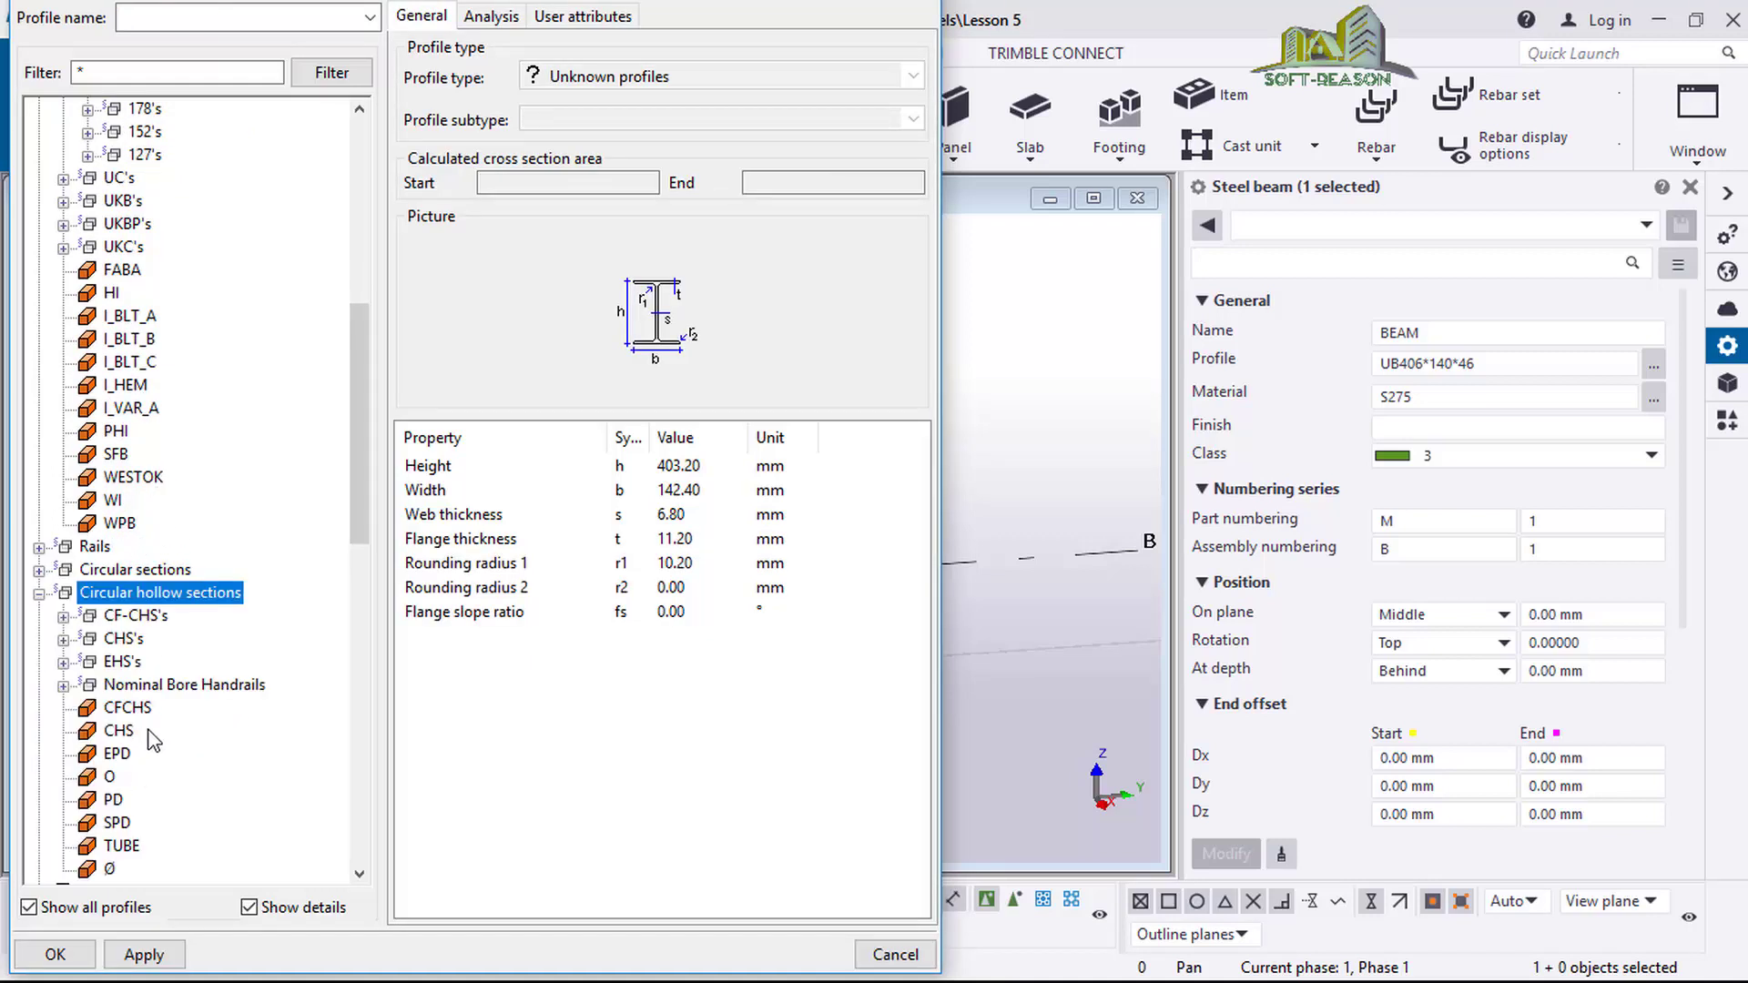
pyautogui.scroll(-2, 141, 691)
pyautogui.click(128, 708)
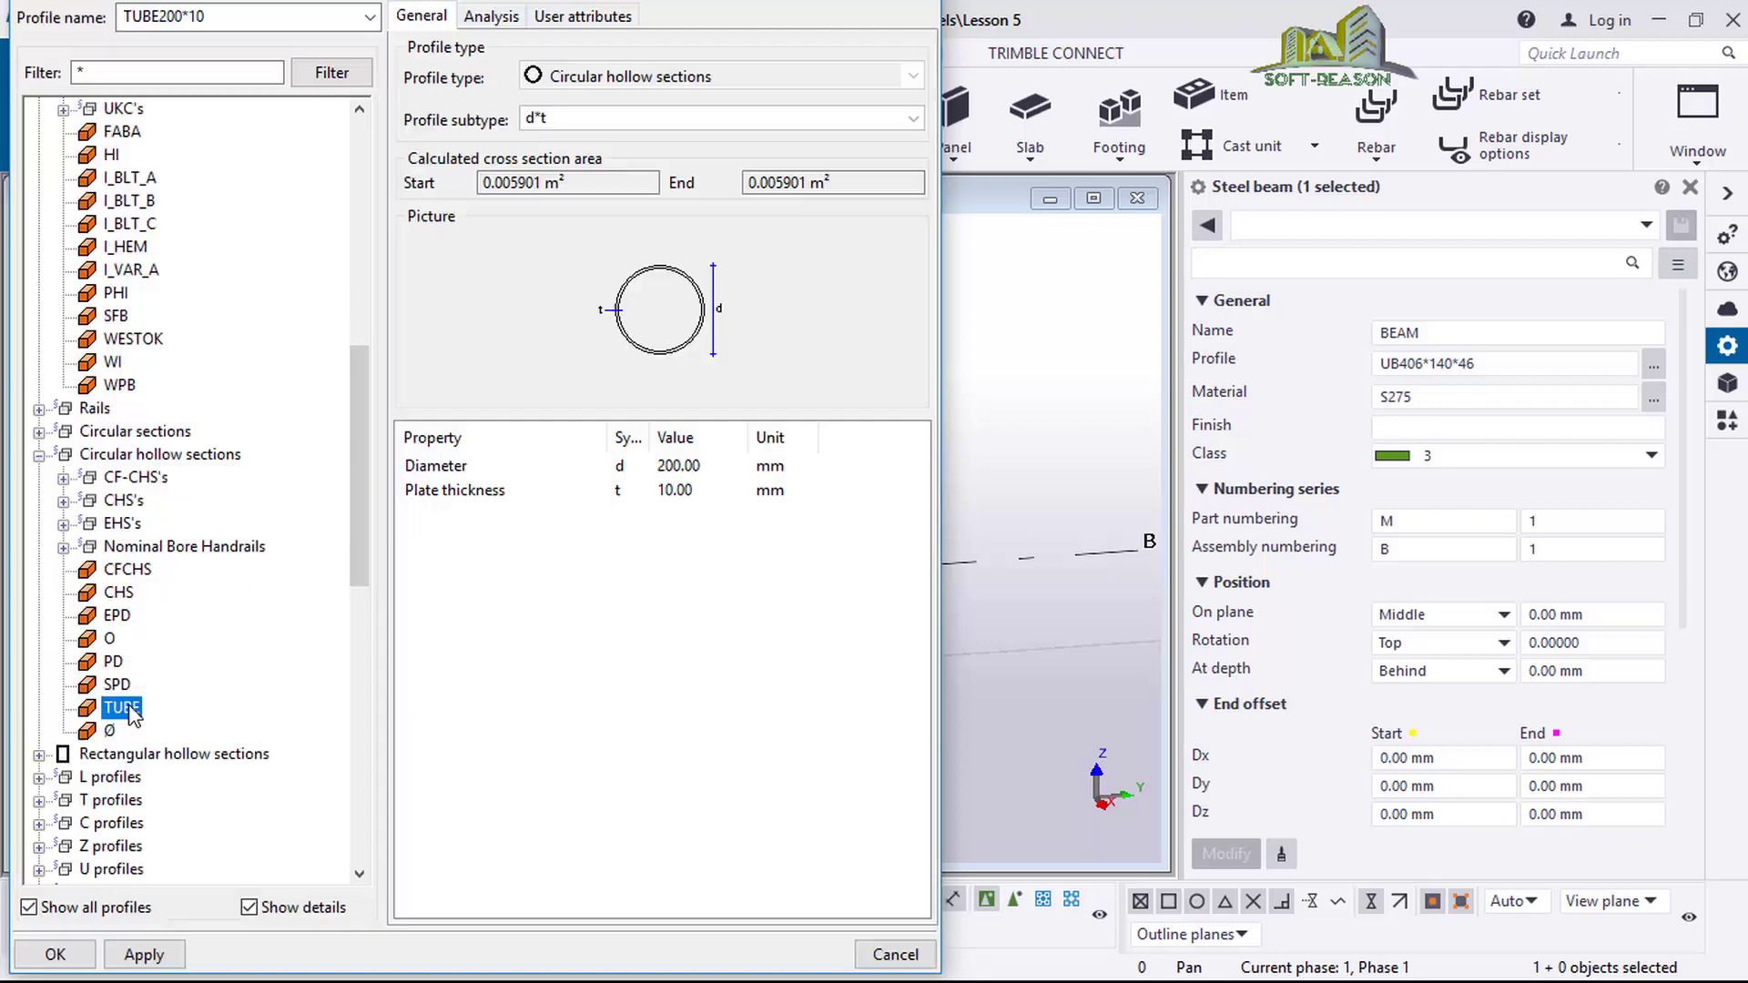
# Set the tube's diameter to 30 mm and plate thickness to 3 mm, and apply the profile to the curved beam.
pyautogui.click(695, 470)
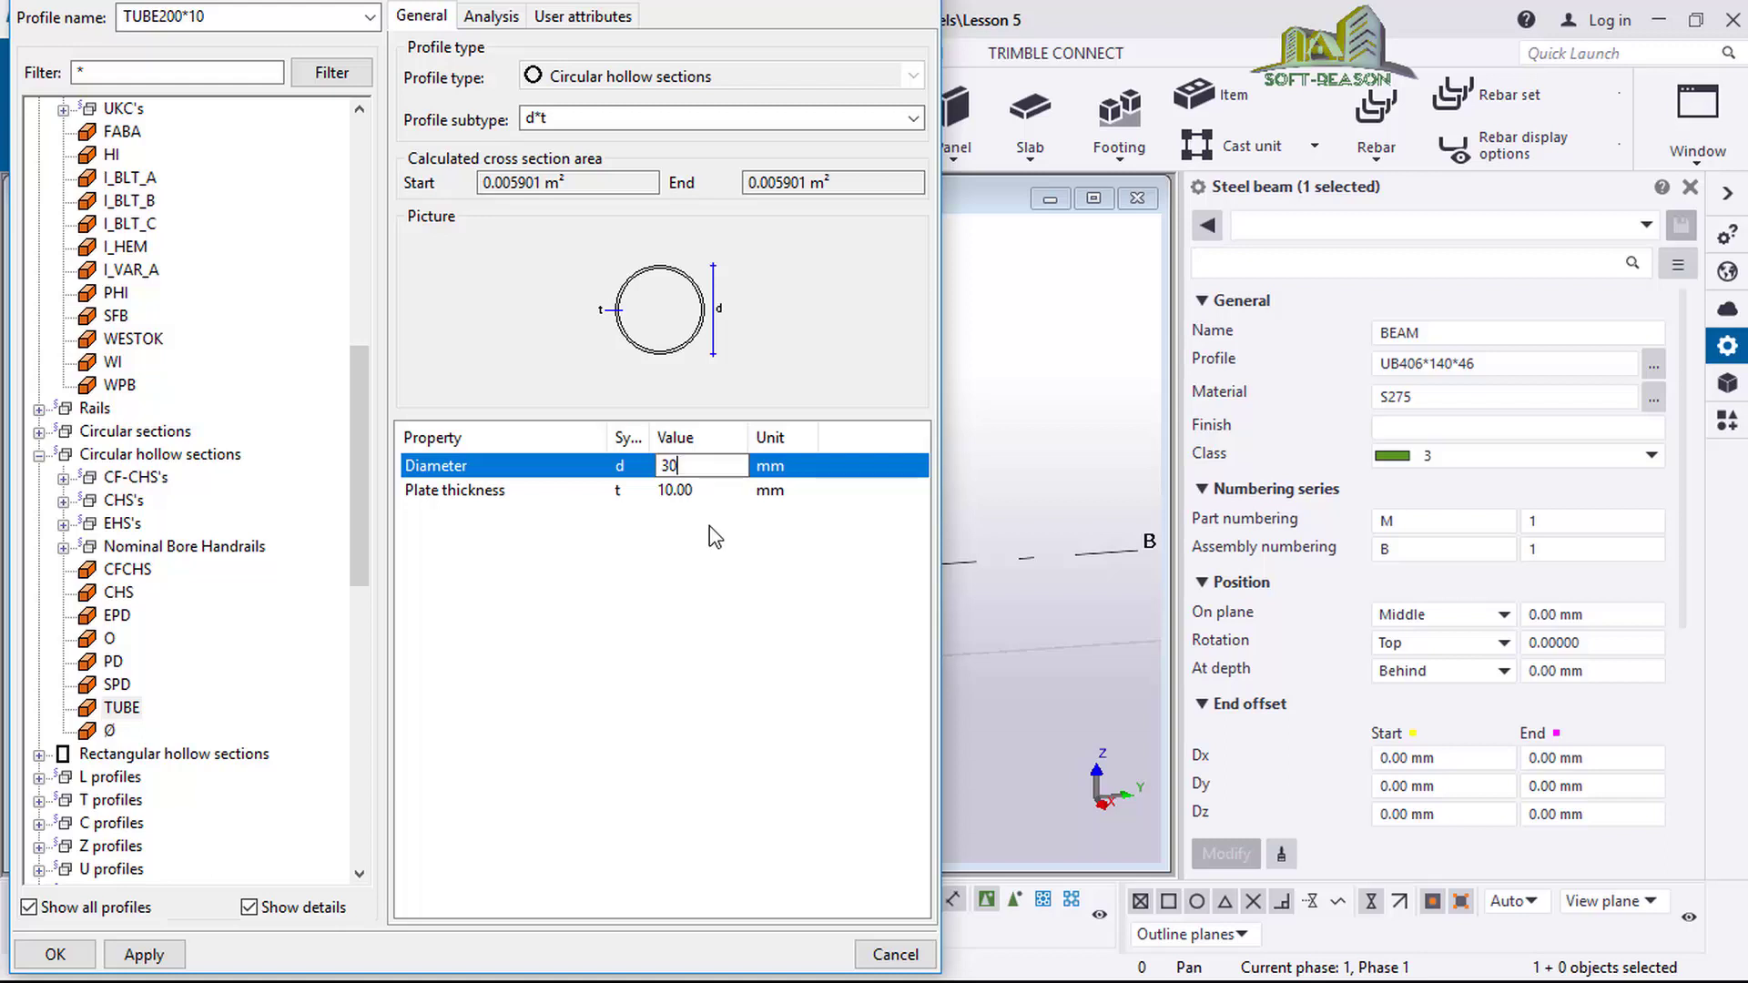
pyautogui.click(696, 492)
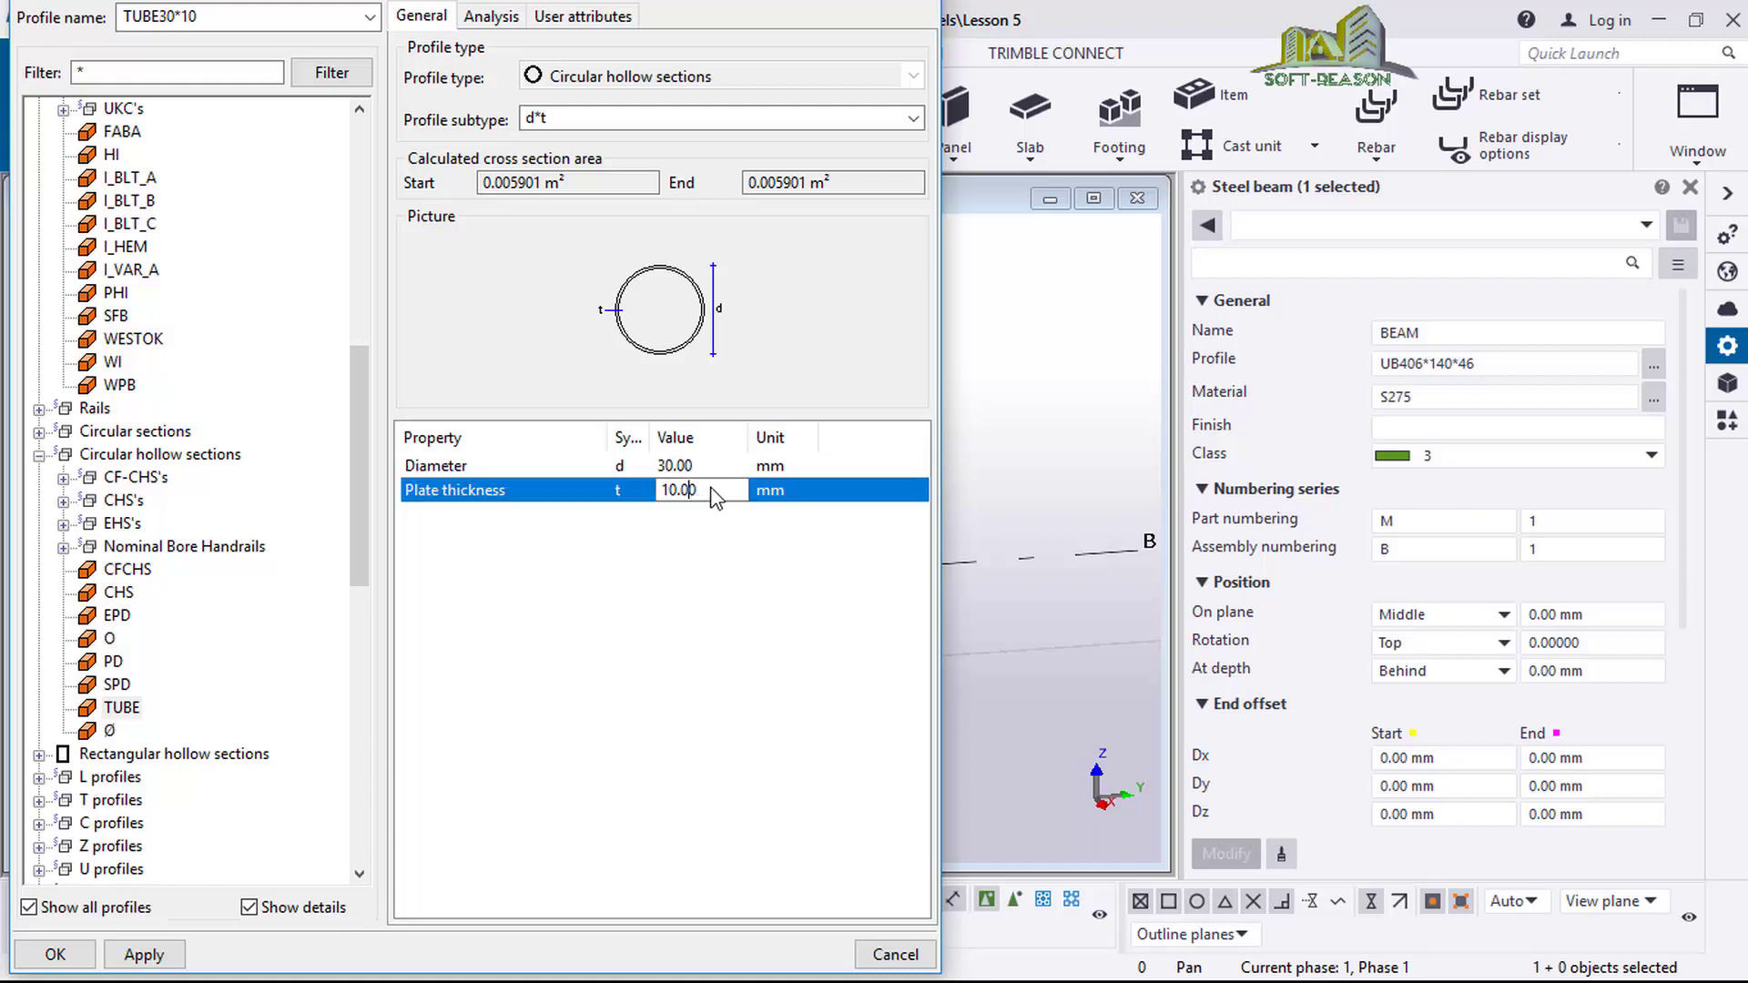
pyautogui.moveTo(724, 496); pyautogui.dragTo(639, 501)
pyautogui.click(143, 954)
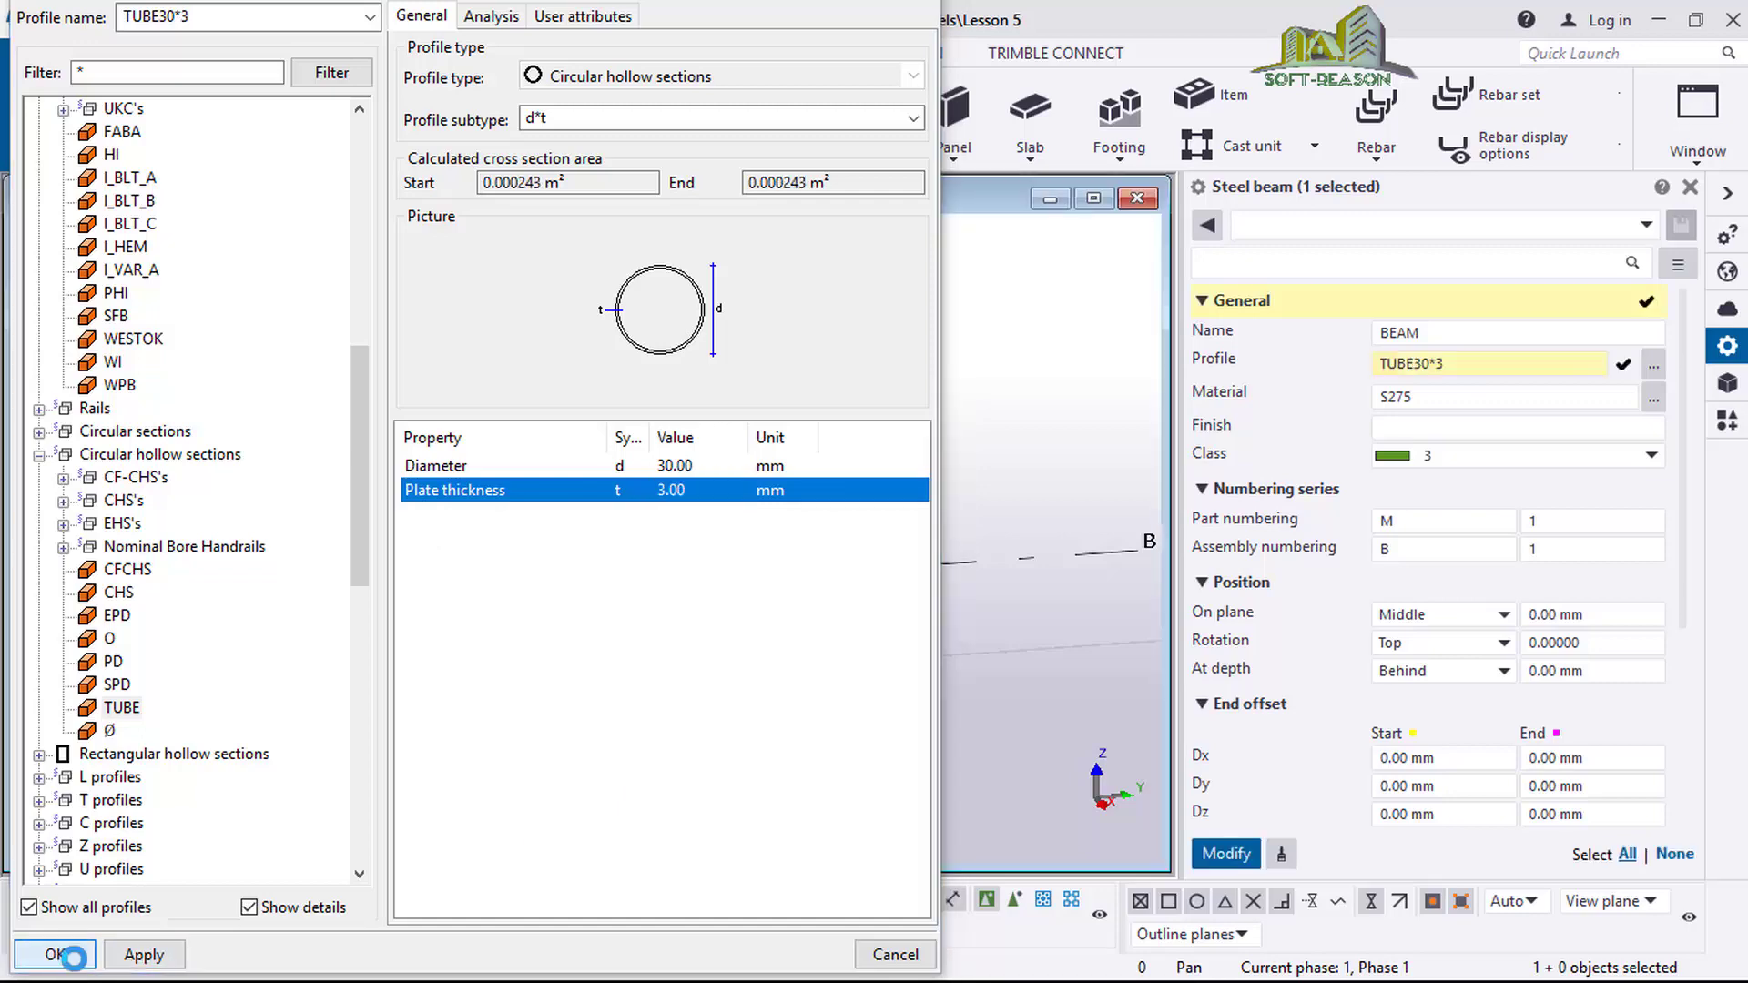
pyautogui.click(54, 954)
pyautogui.click(1226, 854)
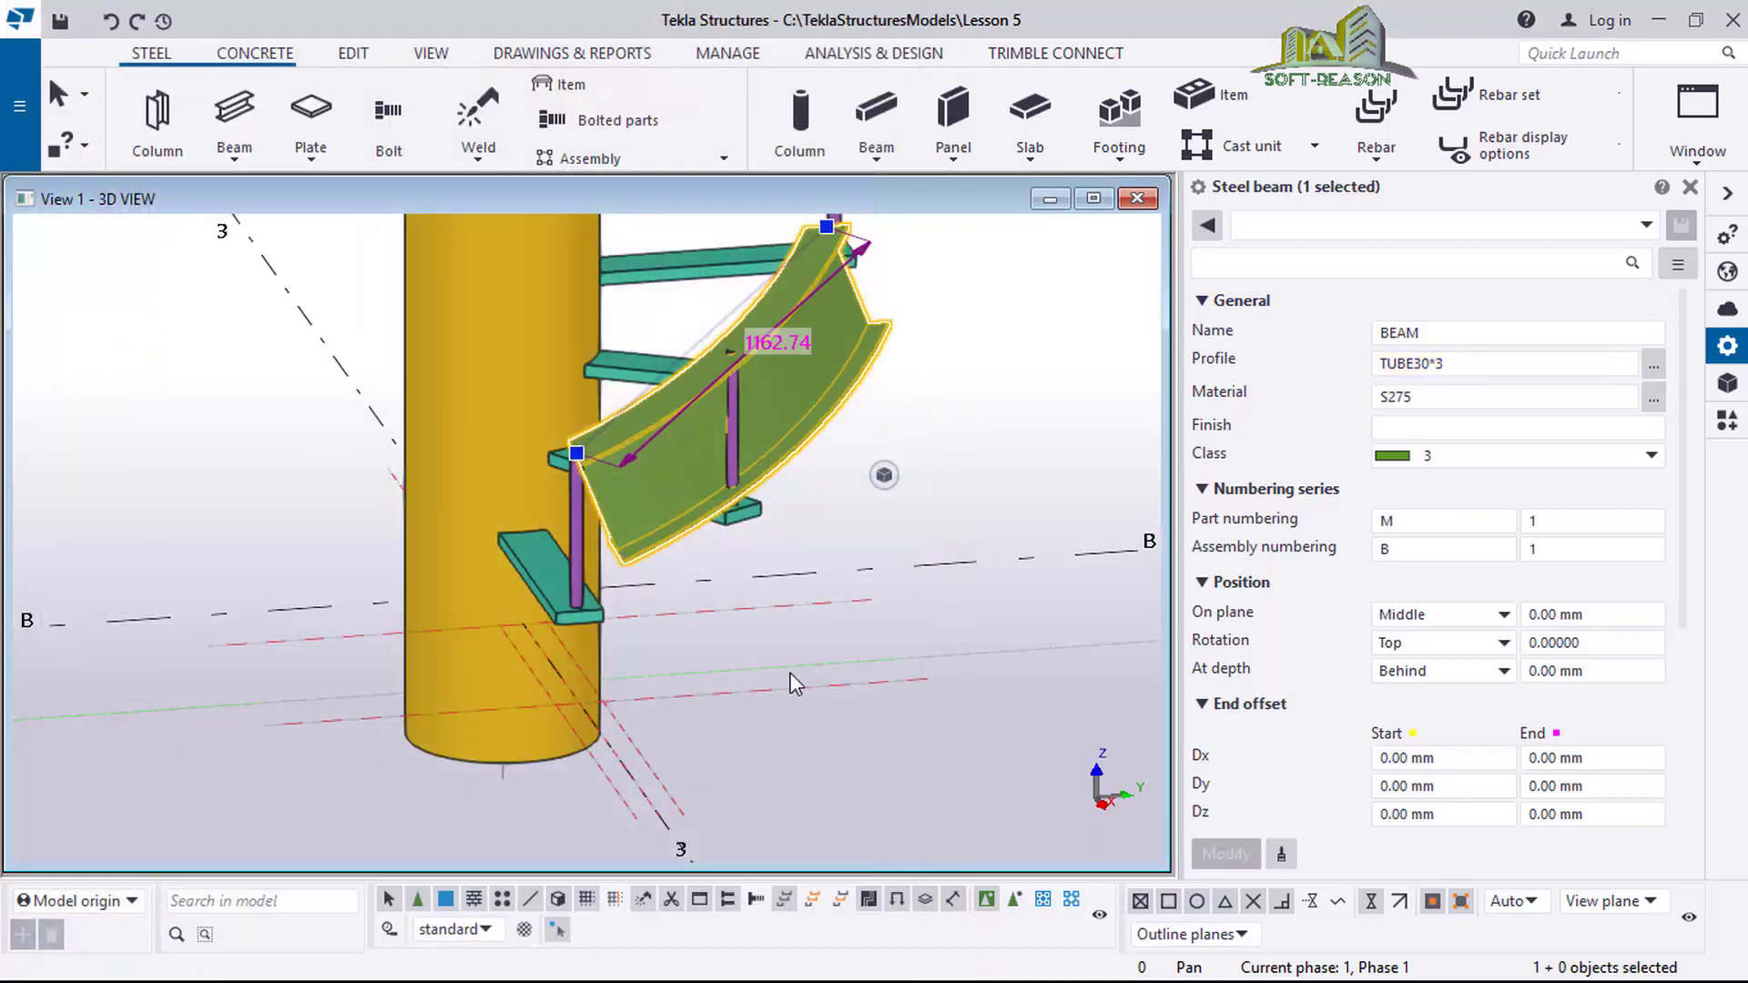
# Examine how the curved tubular beam meets the tops of the posts it passes over.
pyautogui.scroll(2, 669, 460)
pyautogui.scroll(3, 597, 384)
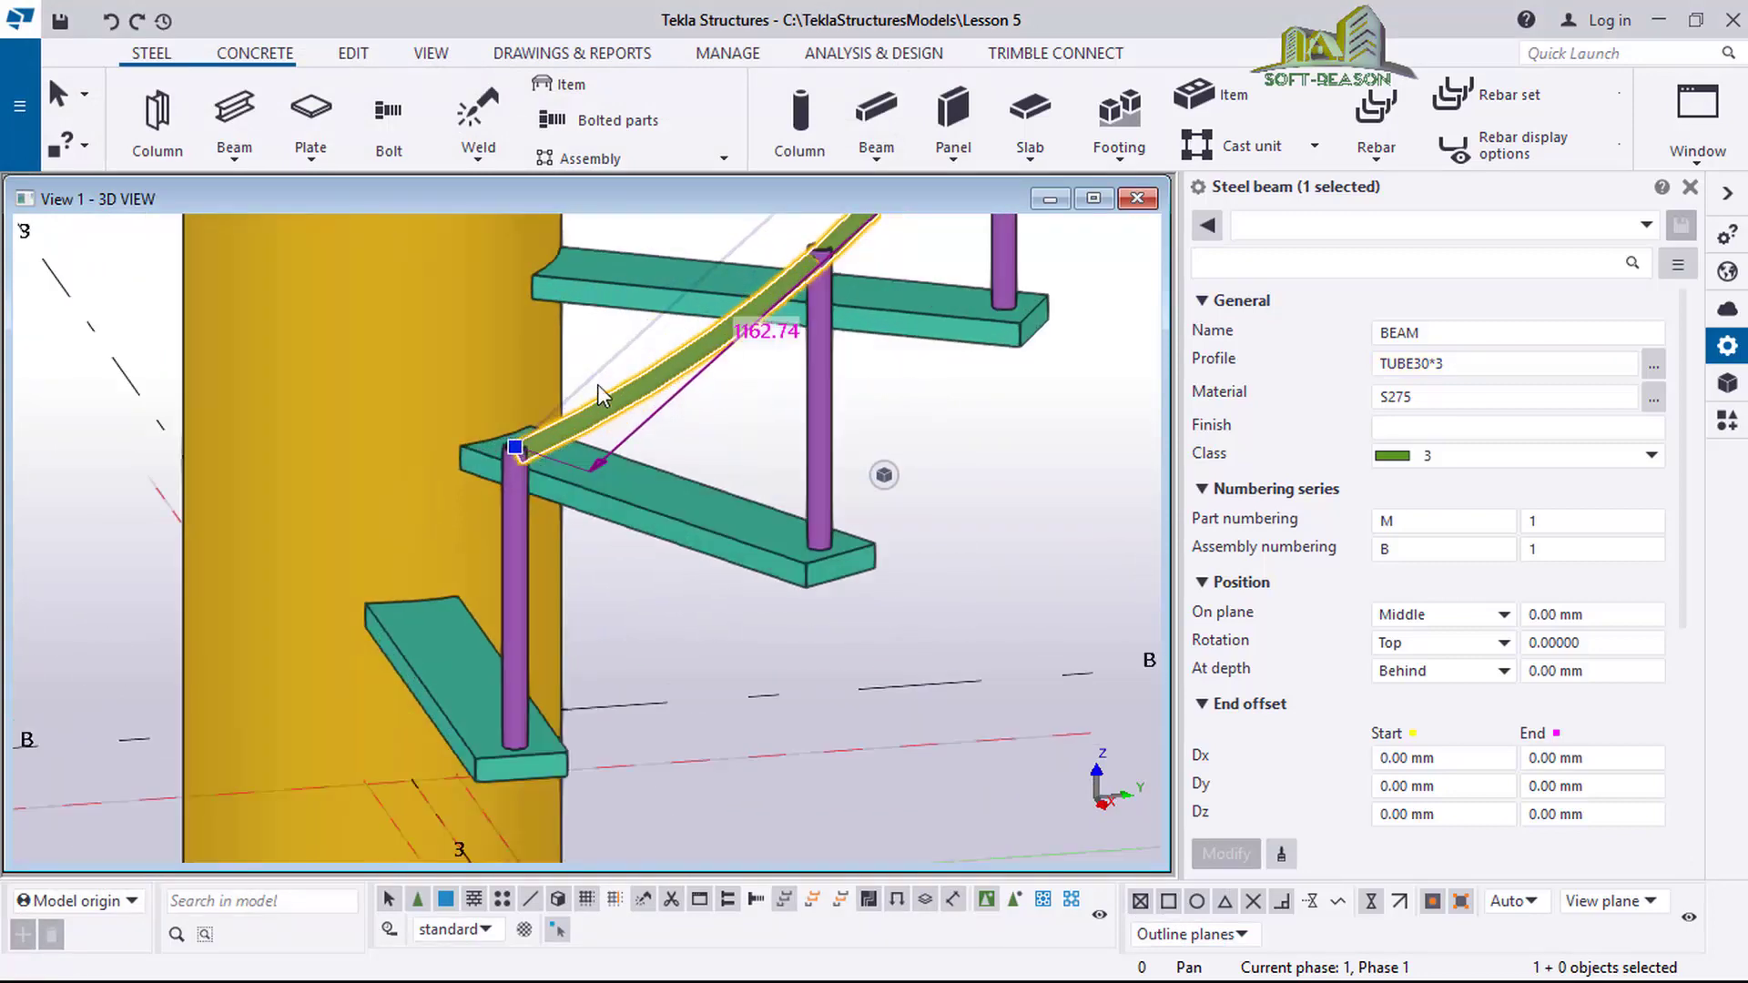
pyautogui.scroll(1, 452, 553)
pyautogui.scroll(-2, 395, 572)
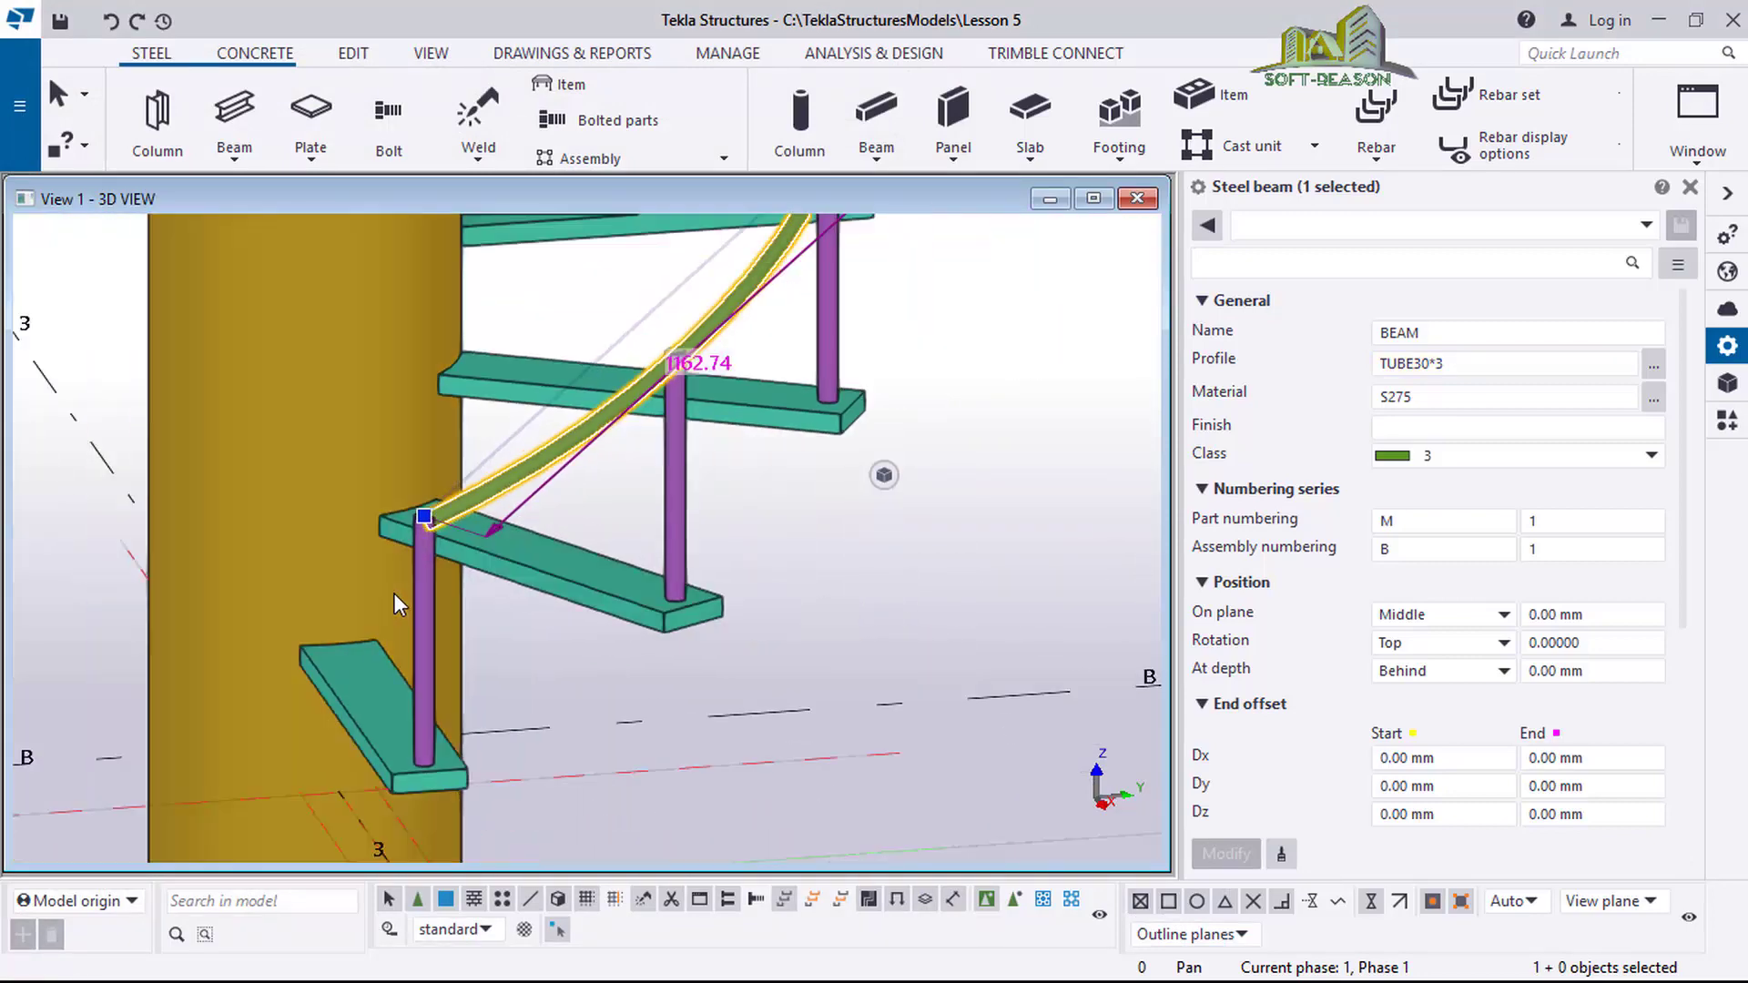
pyautogui.scroll(-2, 626, 370)
pyautogui.scroll(4, 646, 401)
pyautogui.scroll(5, 647, 401)
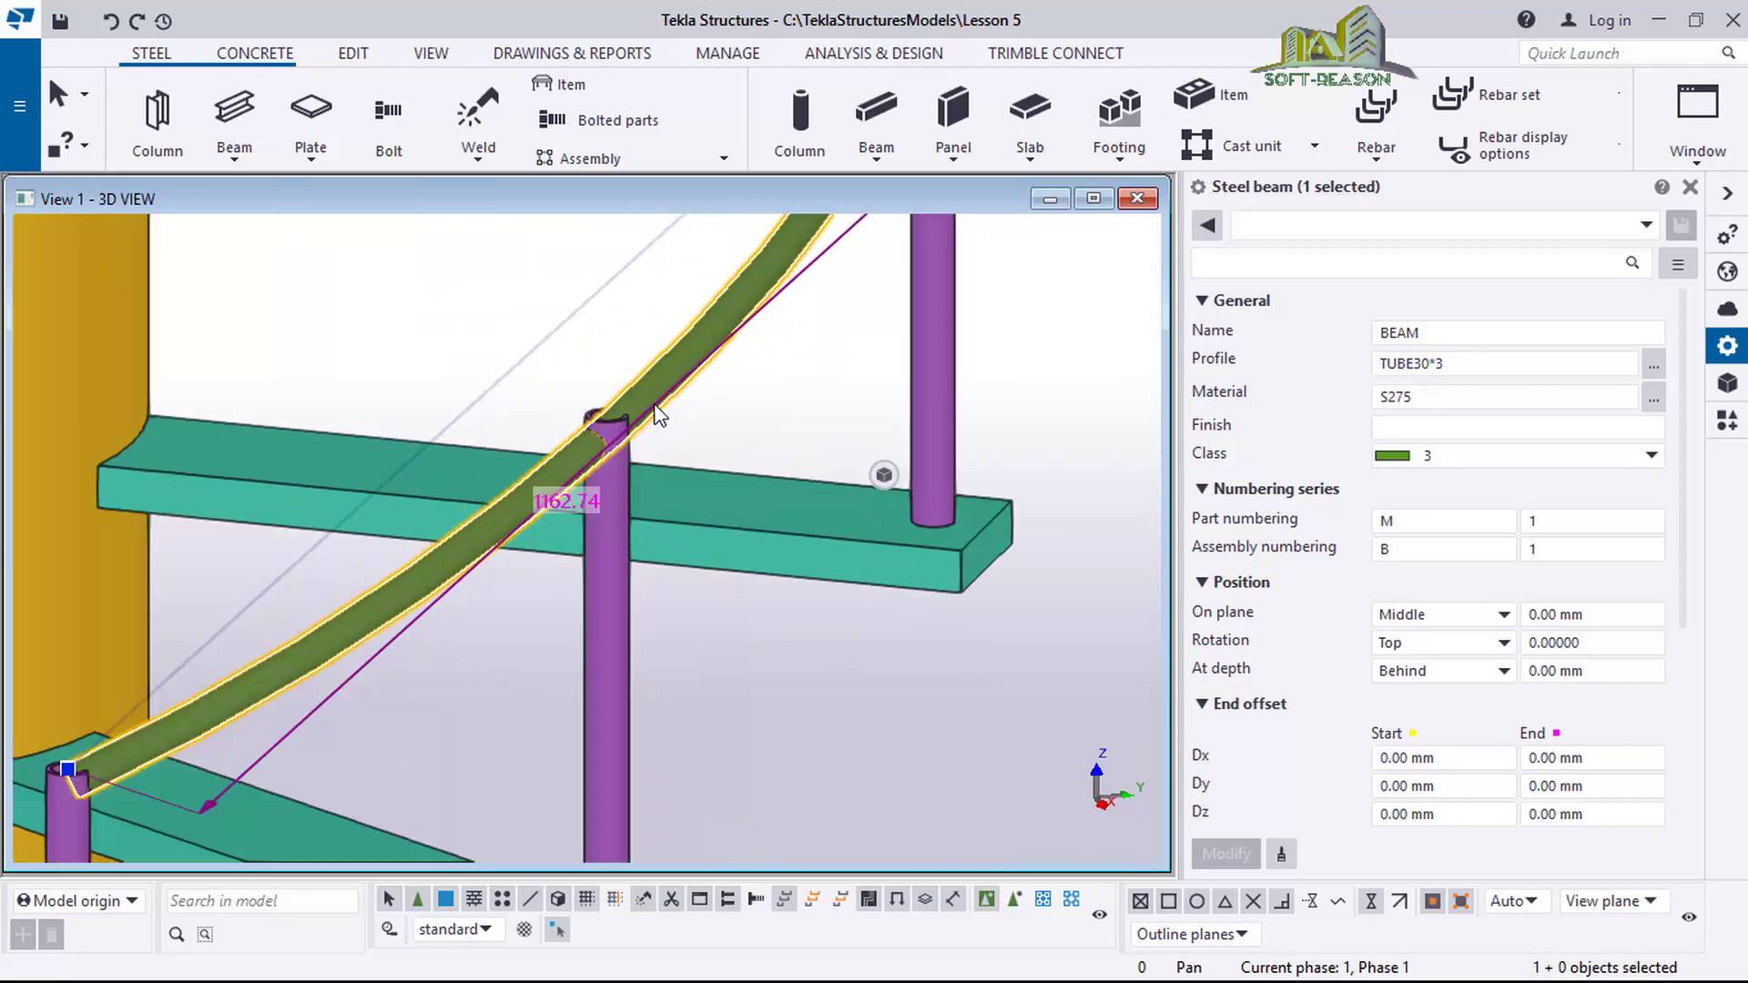
pyautogui.scroll(4, 625, 427)
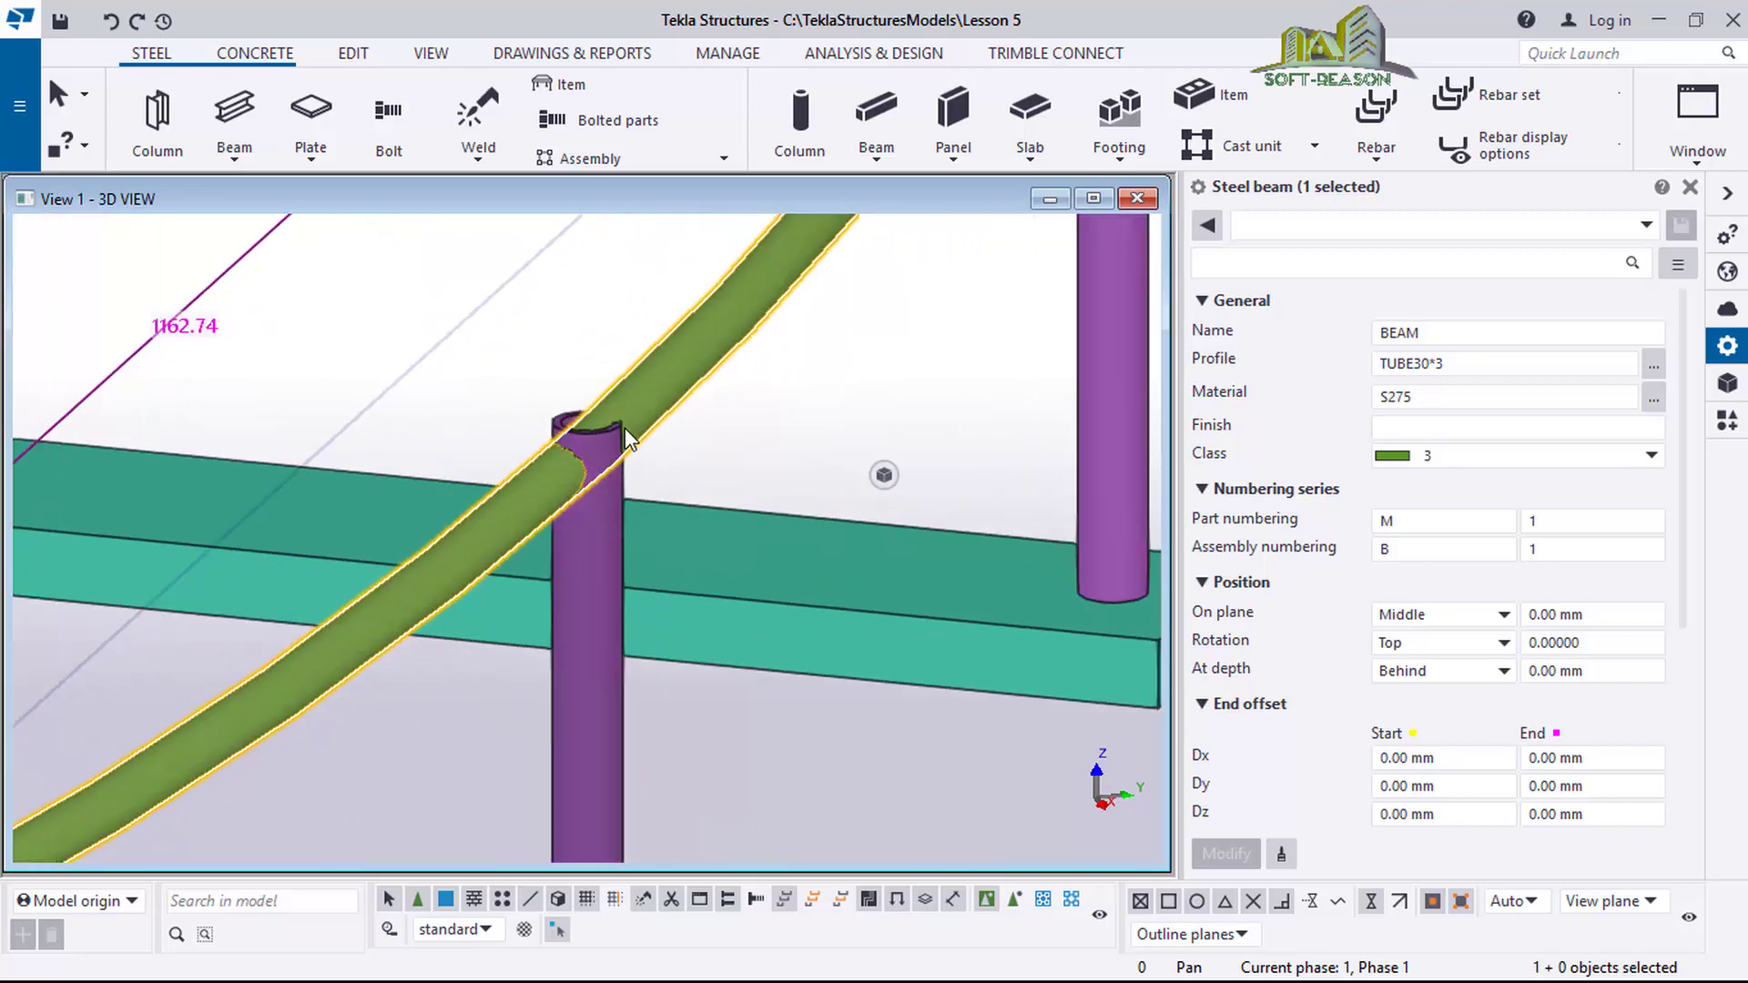
pyautogui.scroll(-3, 706, 526)
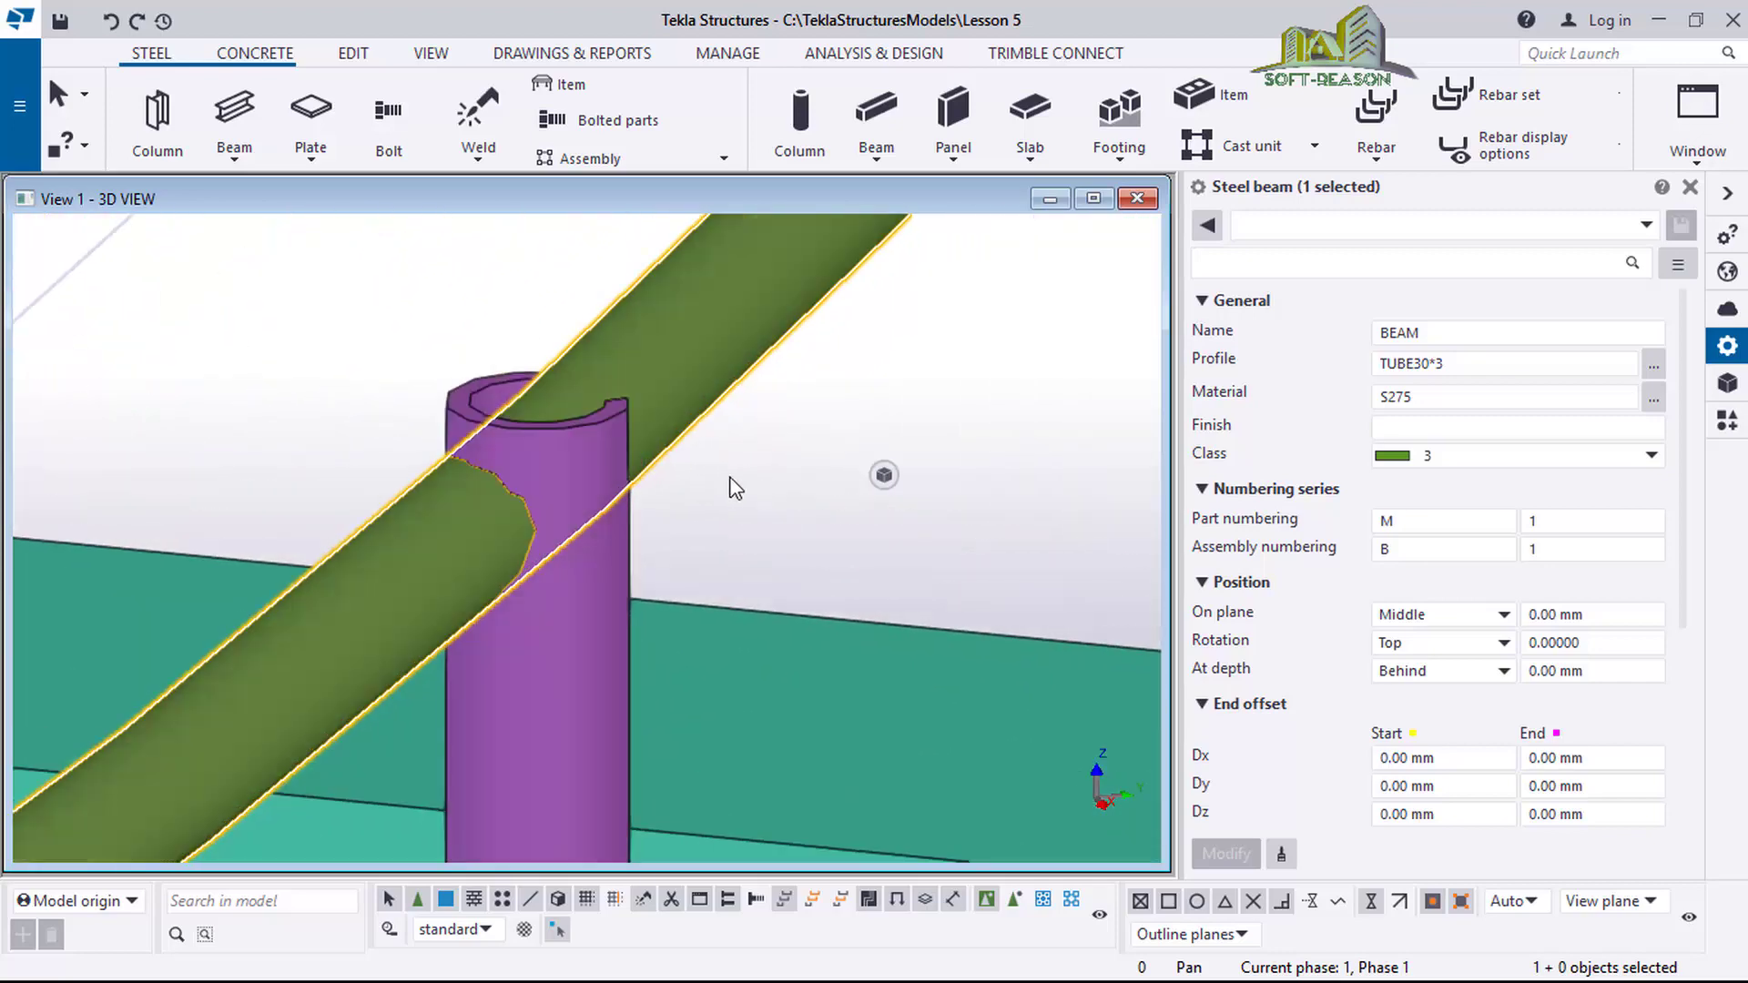
pyautogui.scroll(-6, 663, 583)
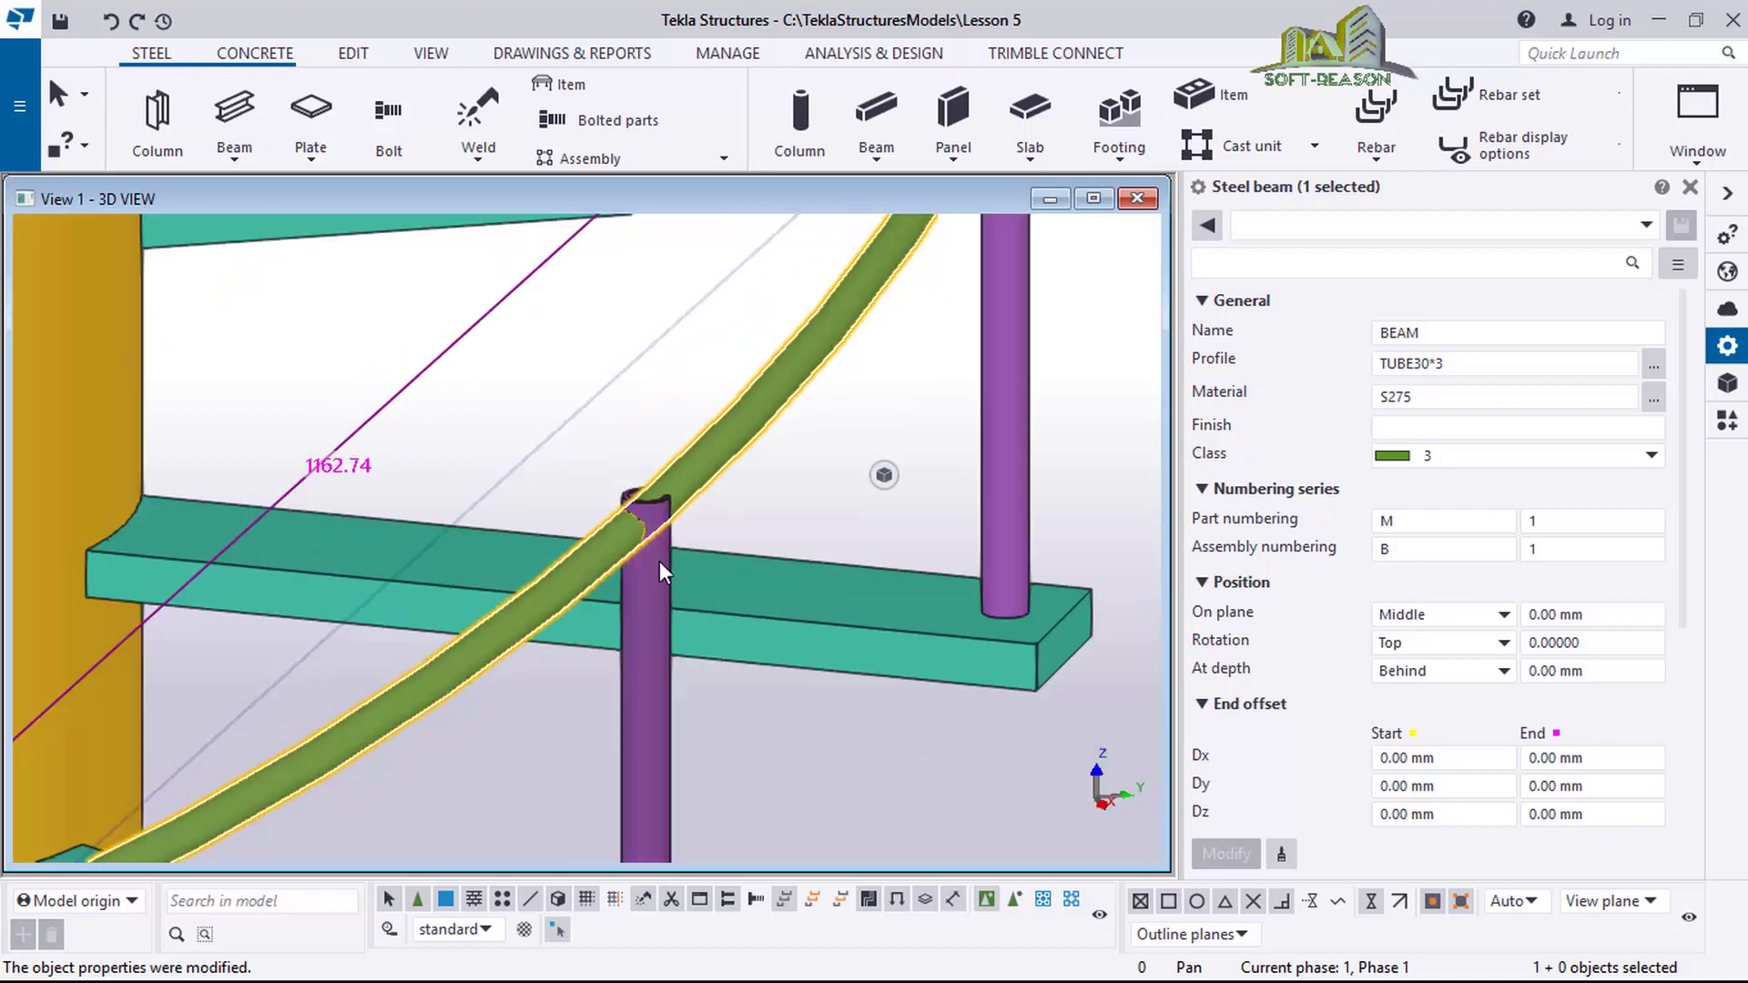
pyautogui.scroll(-3, 379, 778)
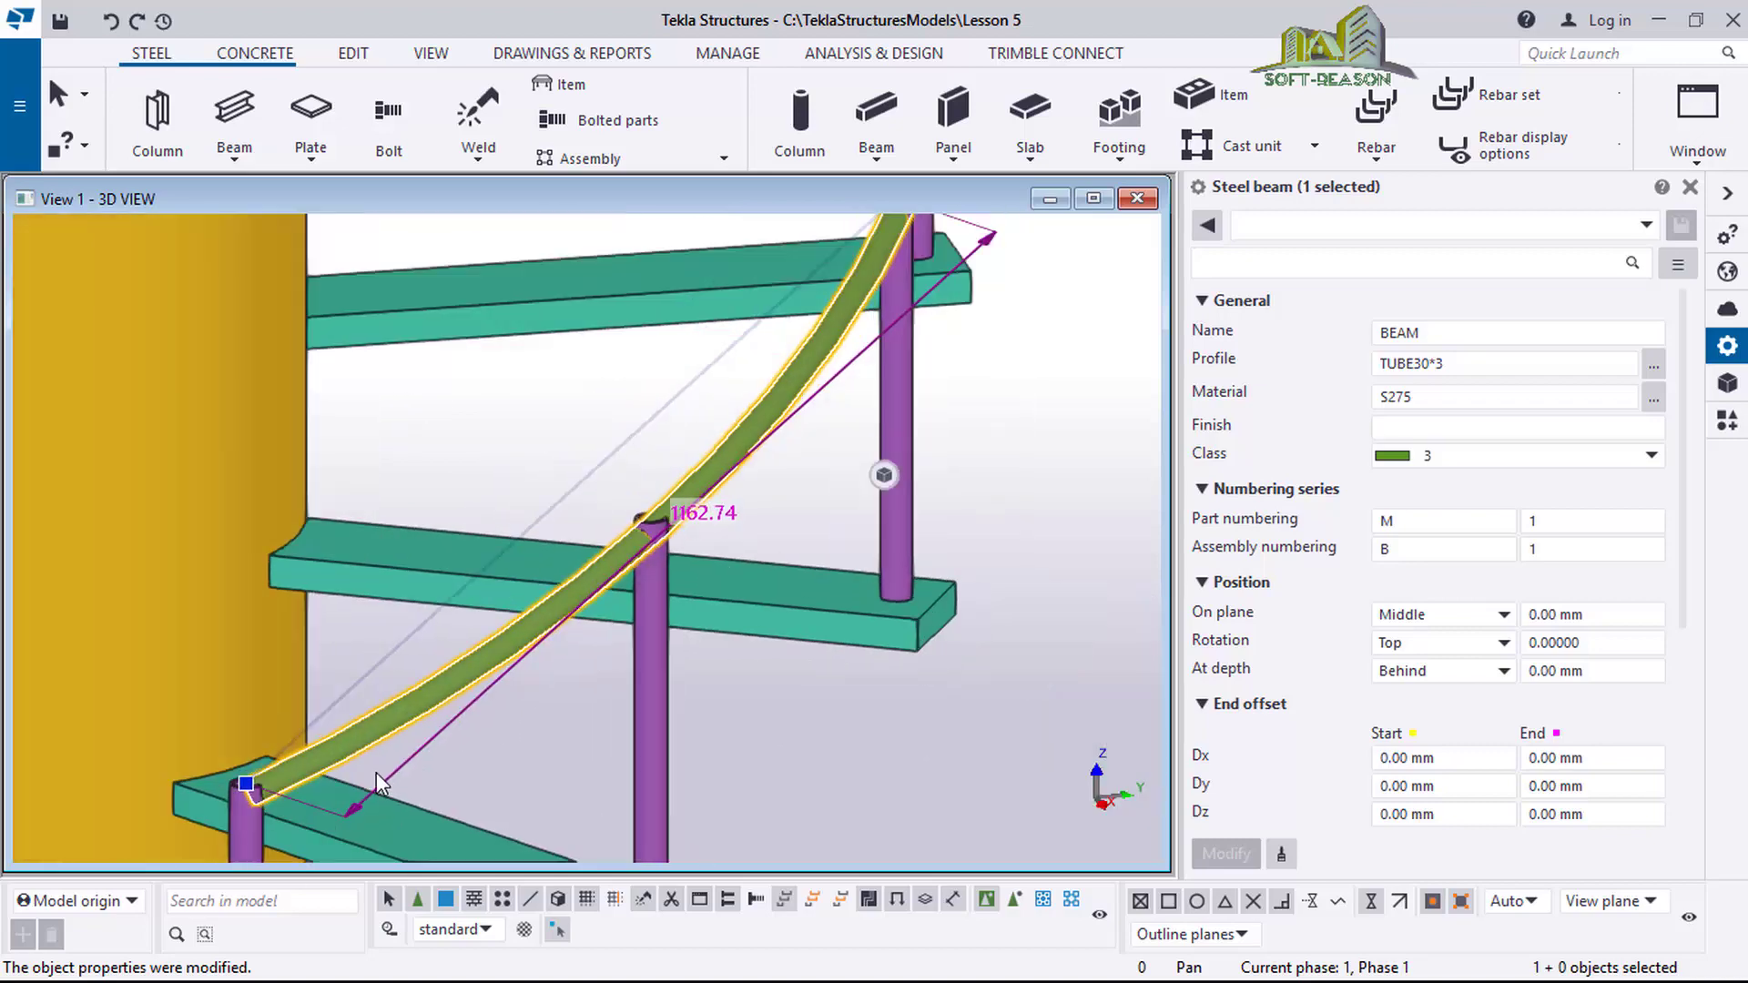
# Create a second curved TUBE30*3 beam from the first beam's upper end through the tops of the next two posts.
pyautogui.click(243, 160)
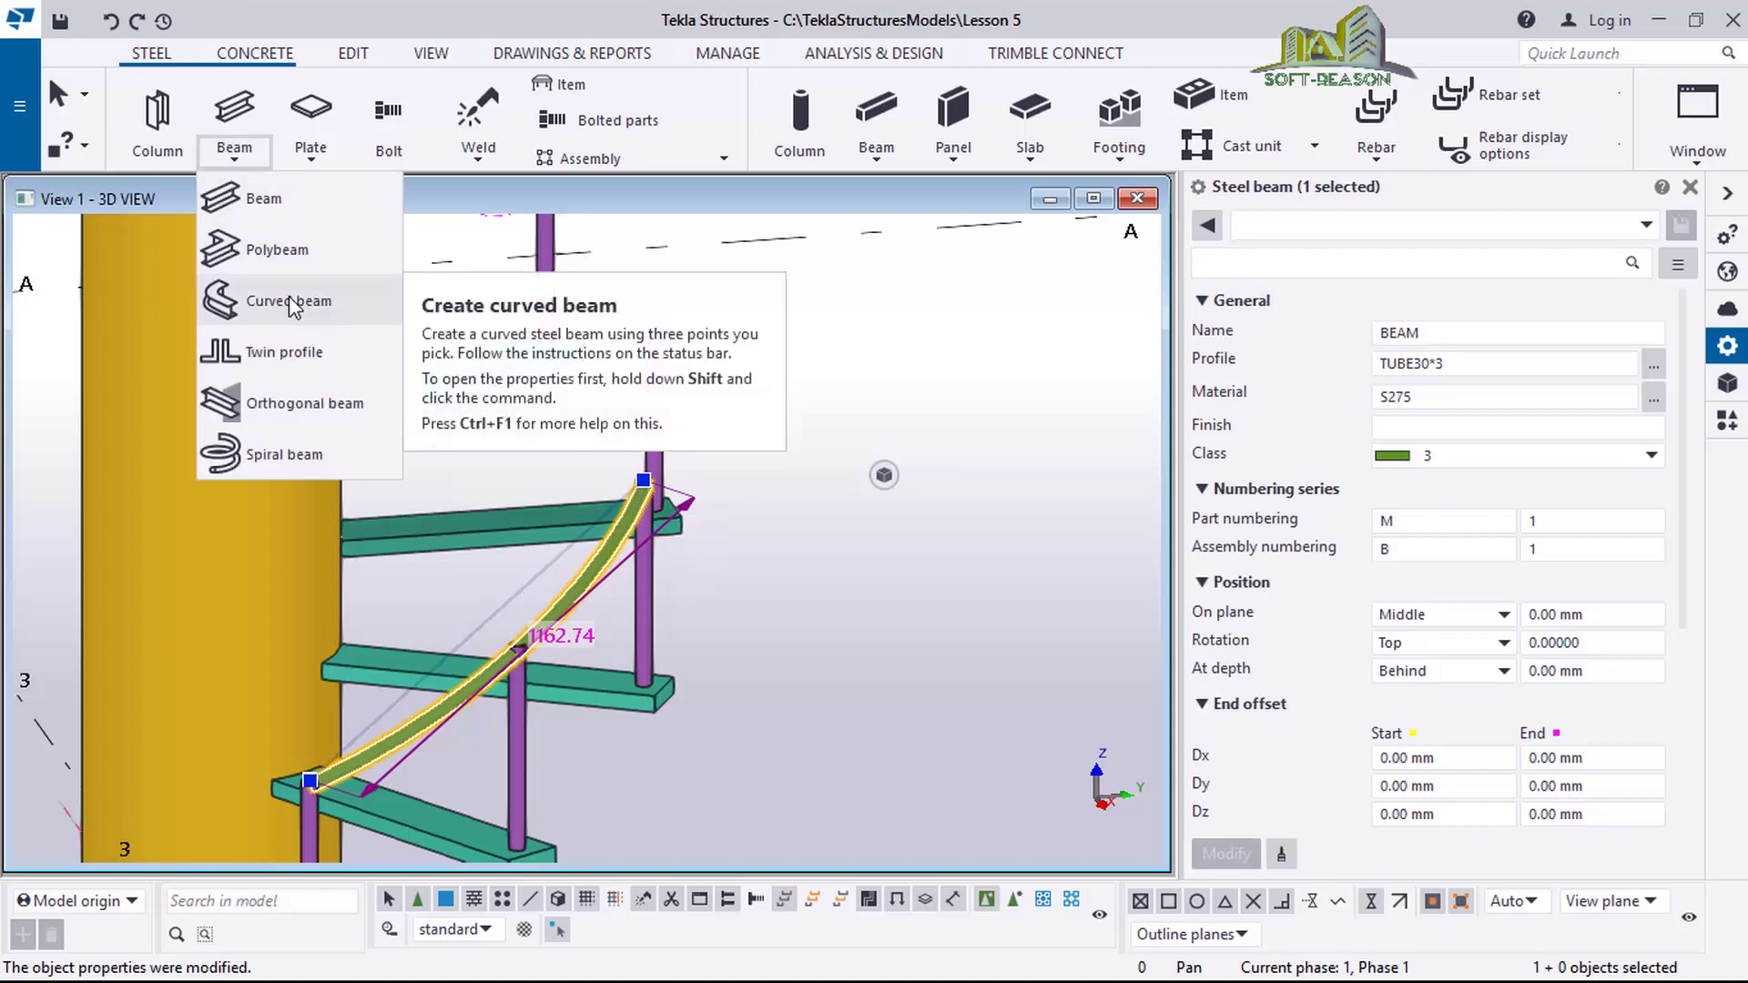
pyautogui.click(289, 301)
pyautogui.scroll(2, 685, 463)
pyautogui.scroll(4, 685, 462)
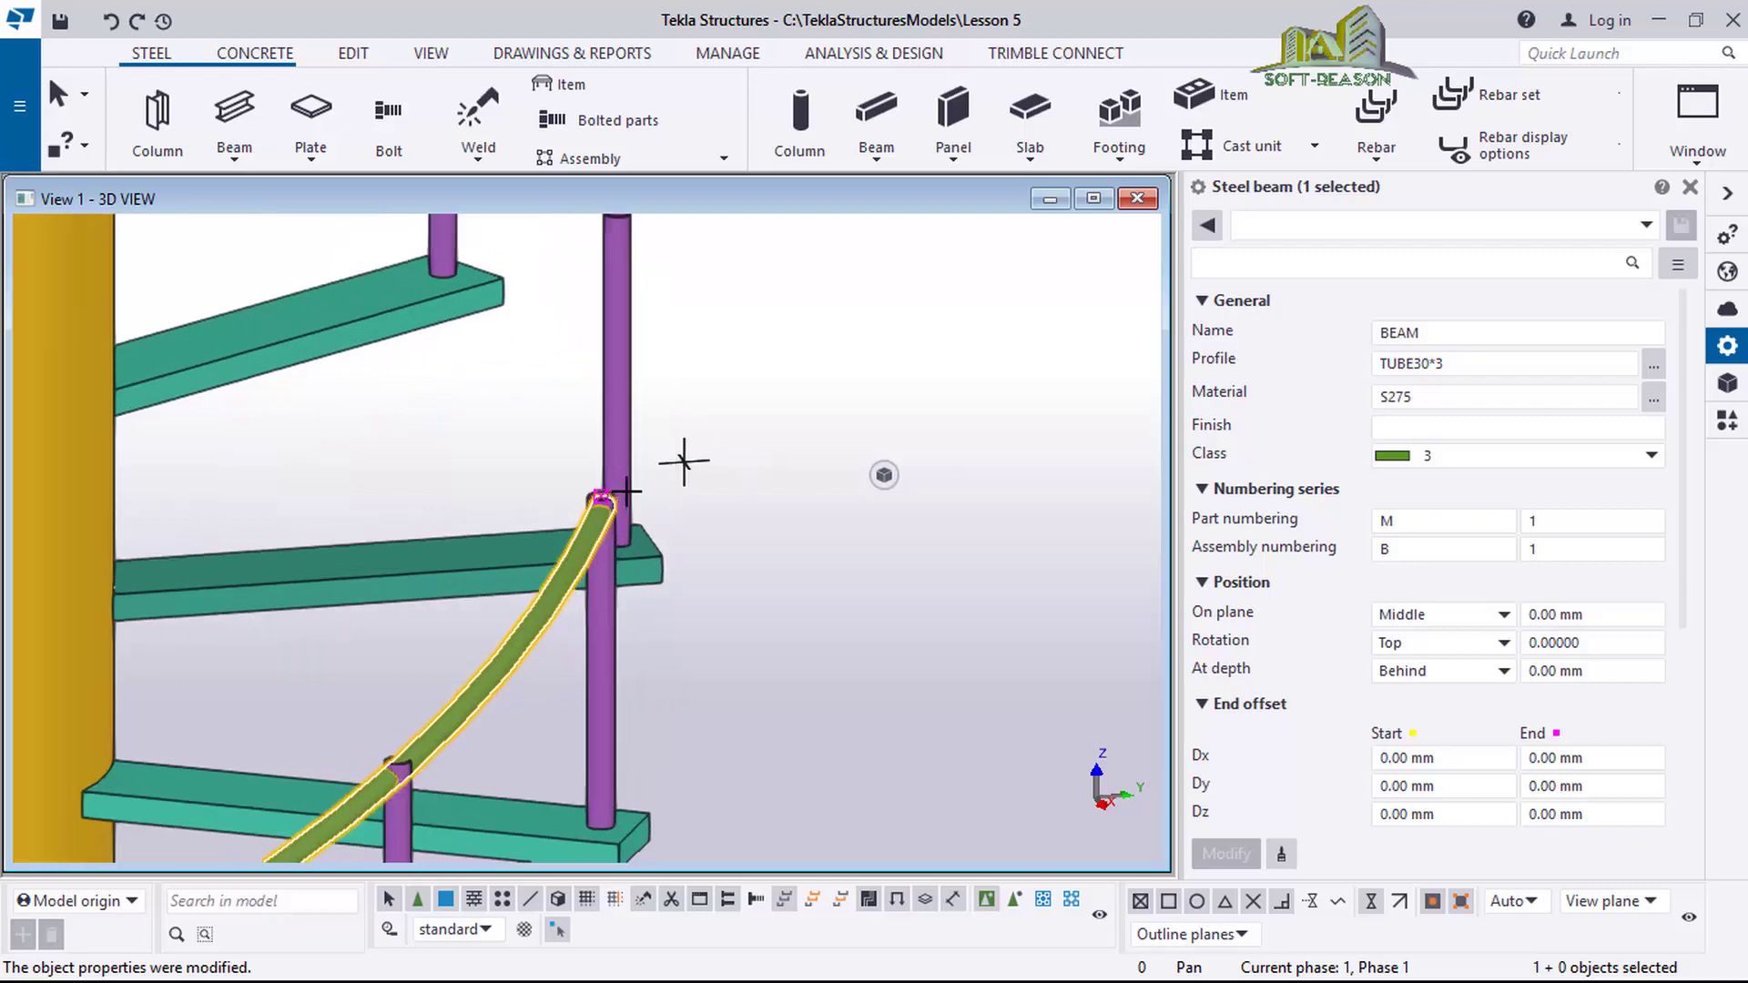
pyautogui.scroll(-3, 816, 579)
pyautogui.scroll(-3, 897, 628)
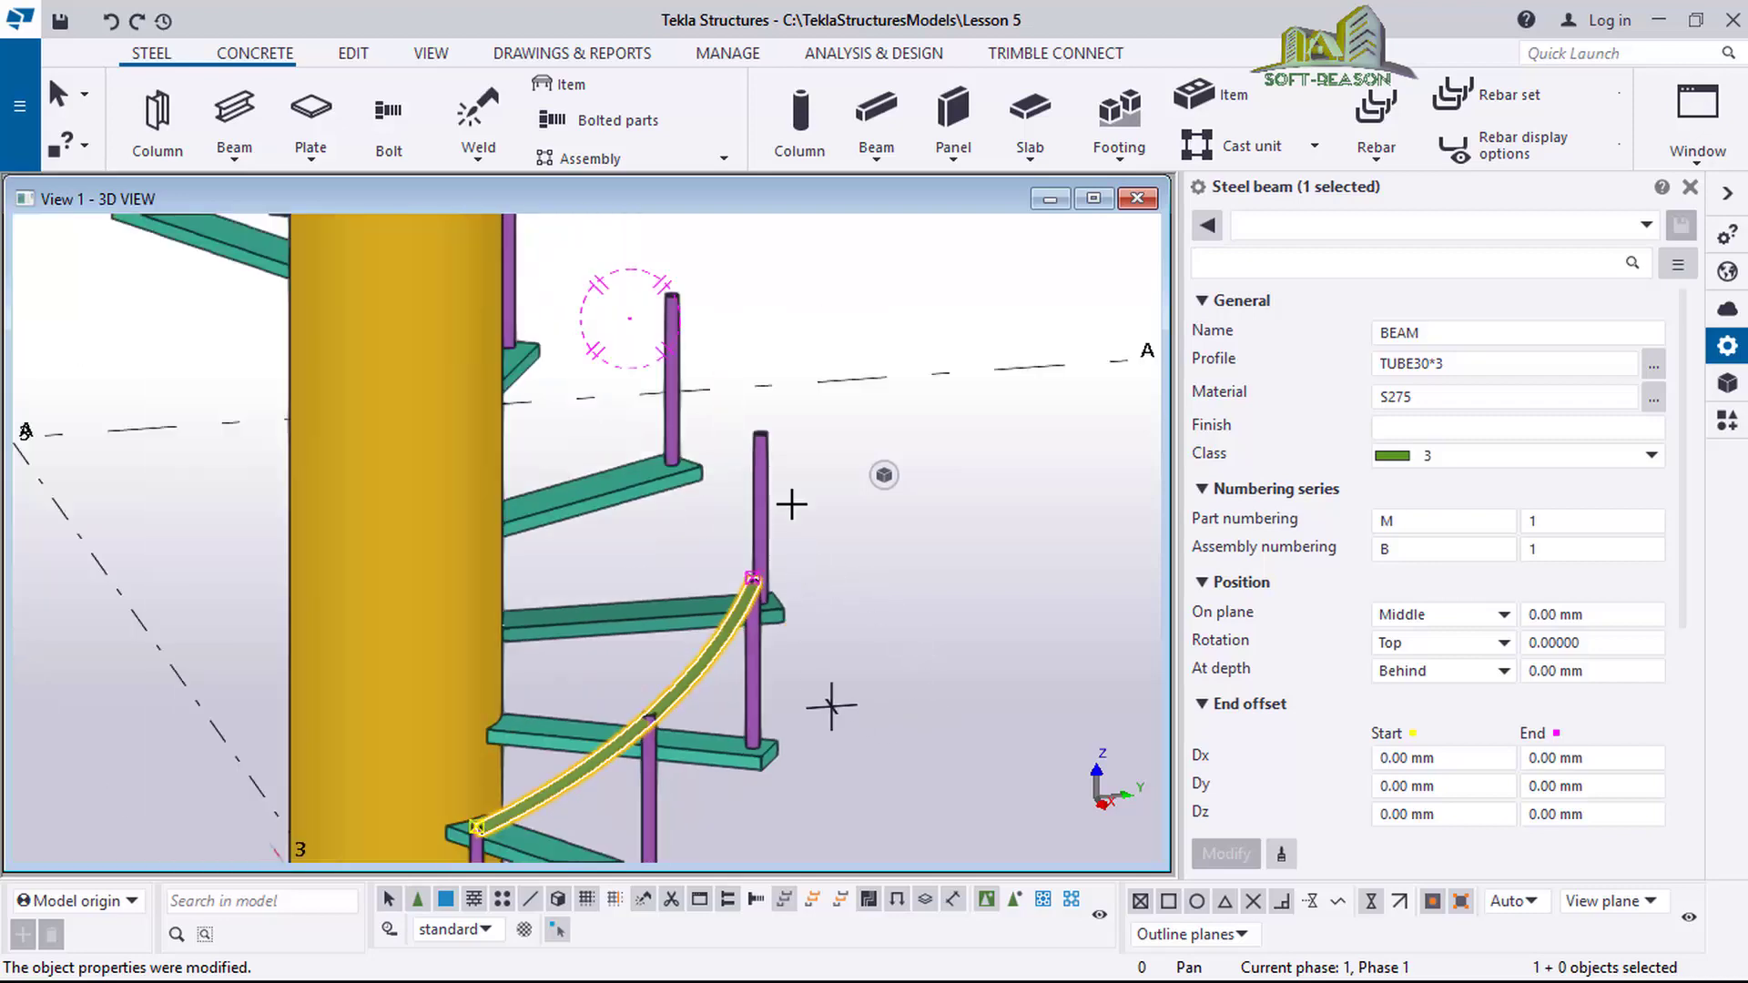
pyautogui.scroll(3, 870, 605)
pyautogui.scroll(1, 868, 594)
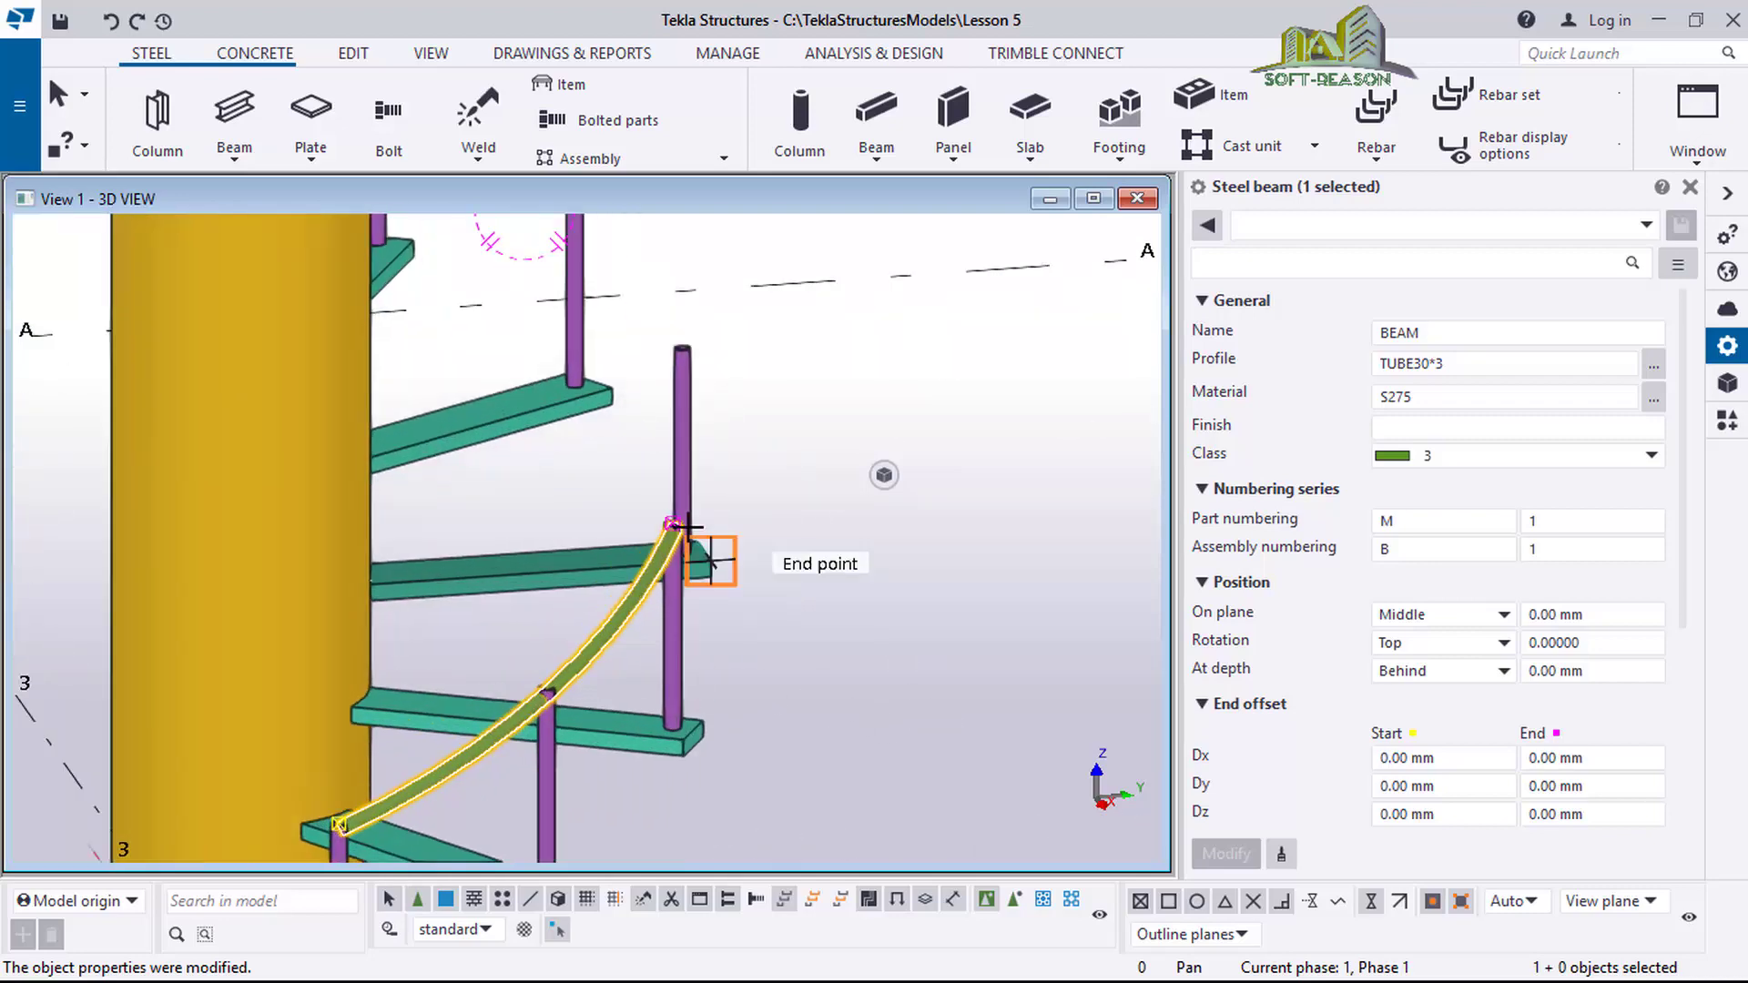
pyautogui.click(669, 523)
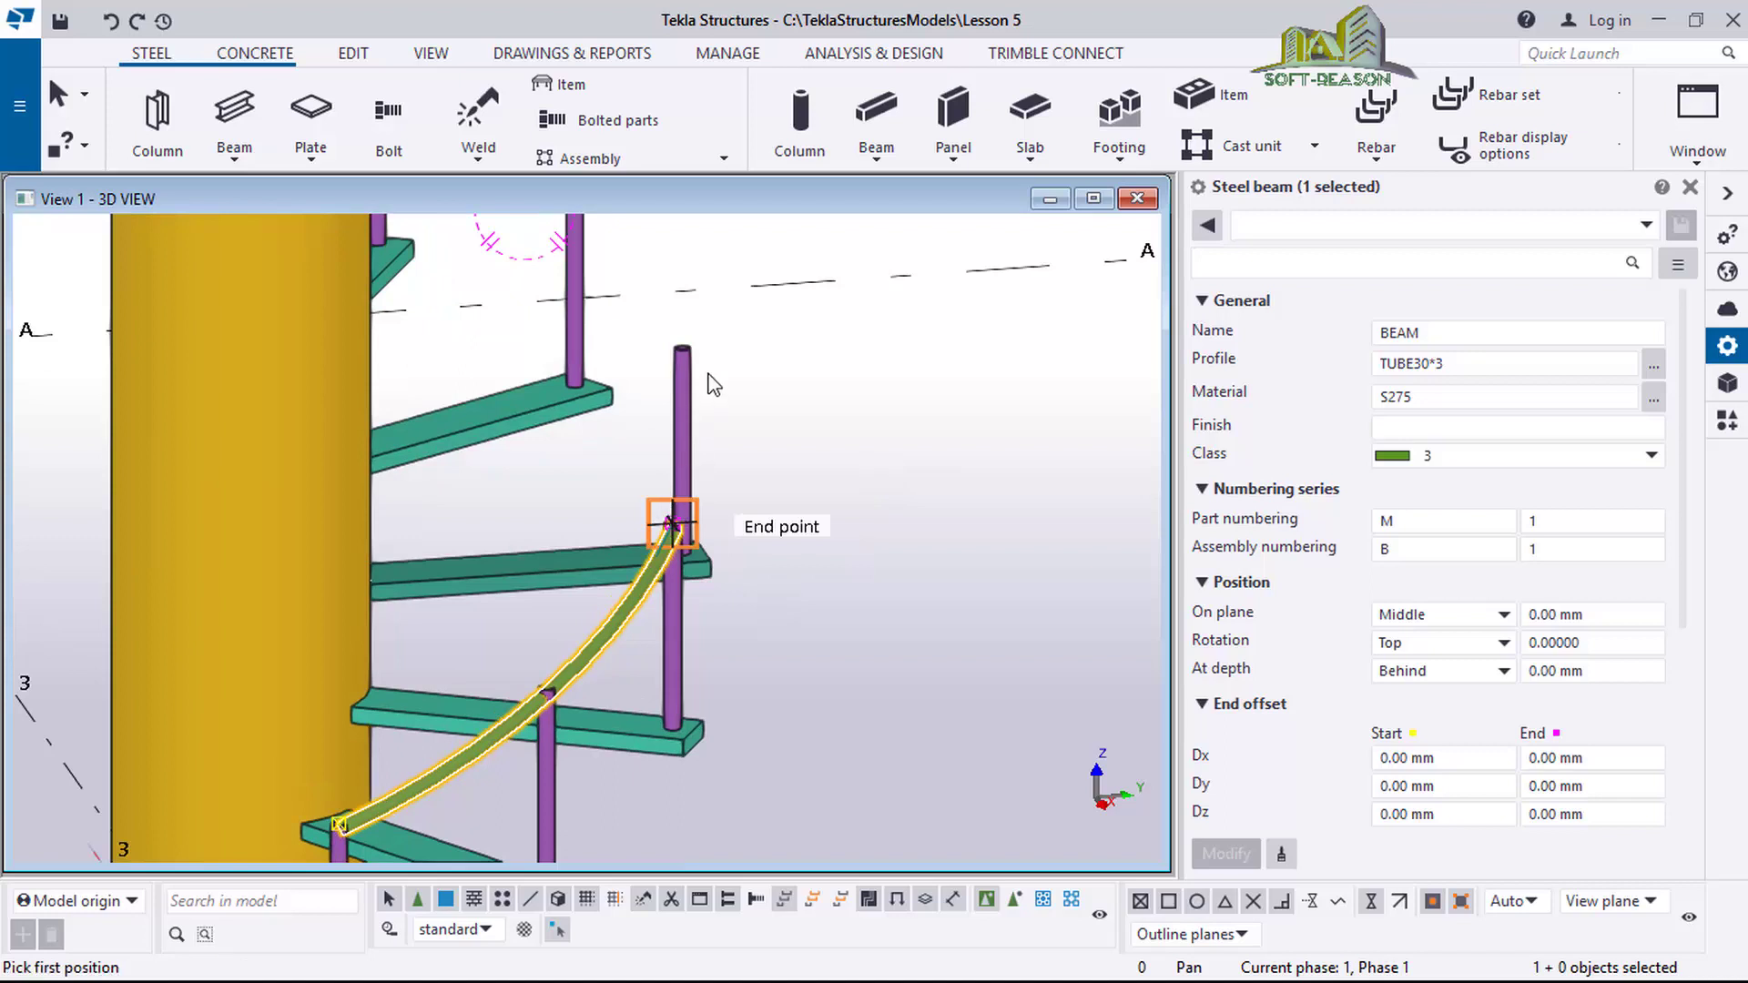
pyautogui.click(671, 524)
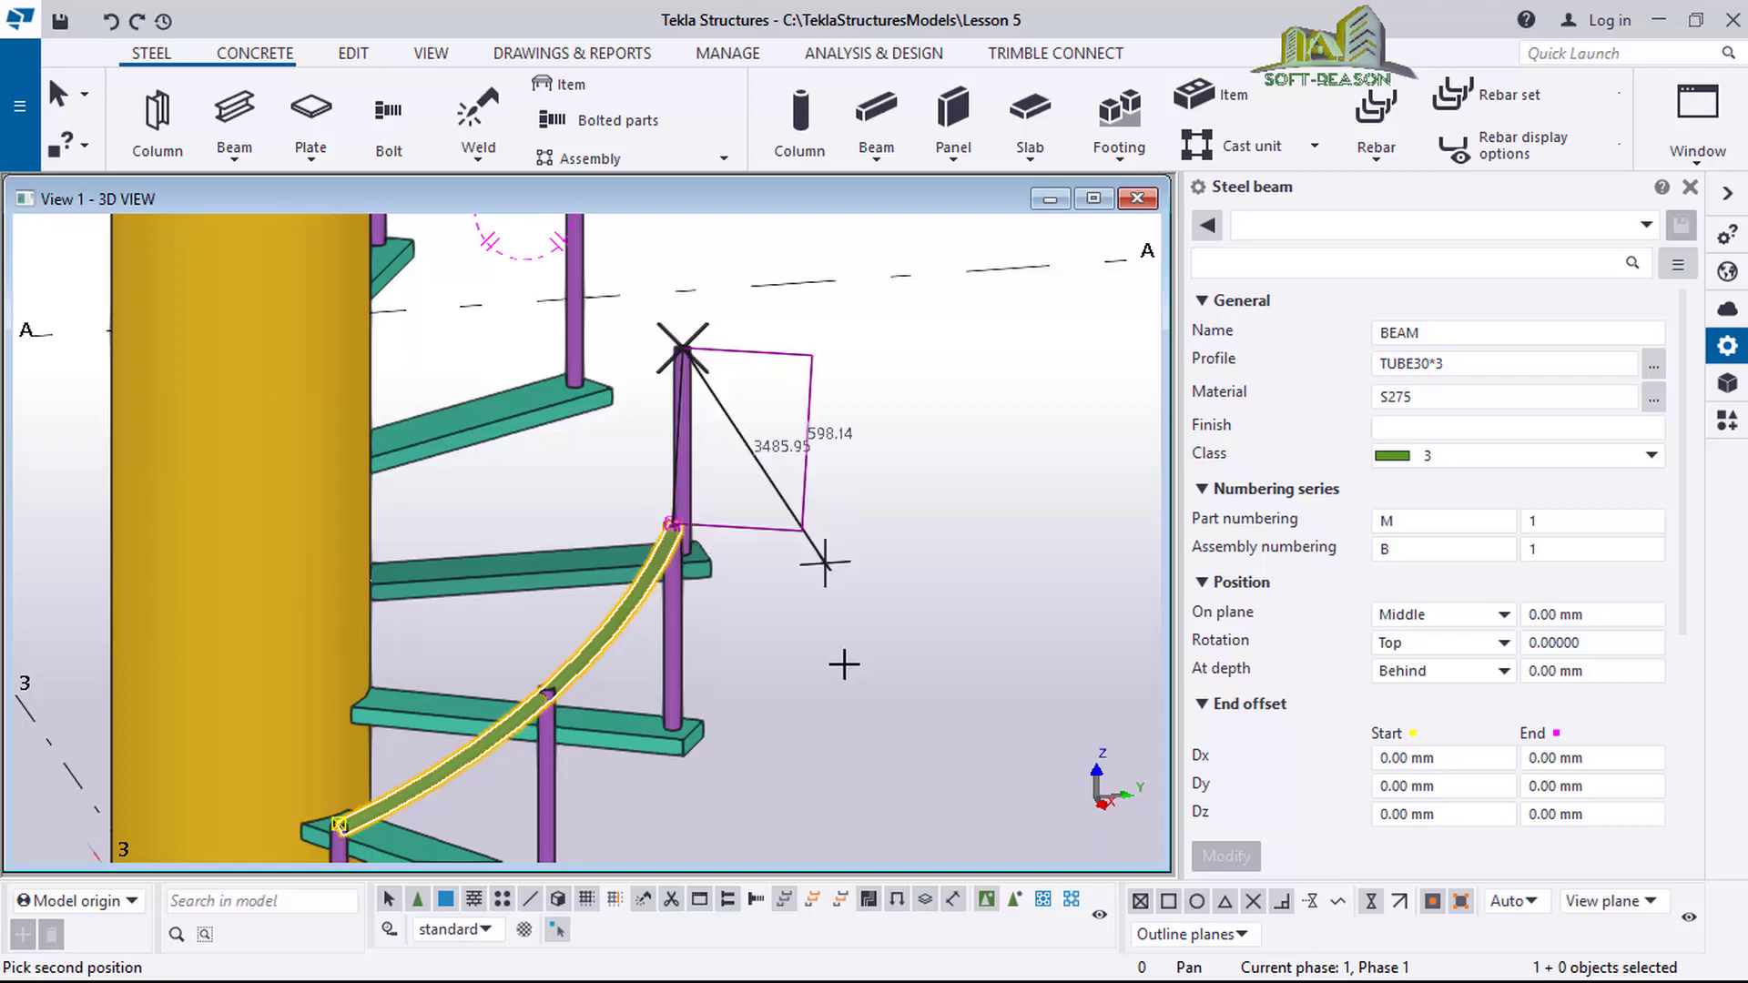
pyautogui.scroll(-3, 827, 583)
pyautogui.scroll(5, 708, 373)
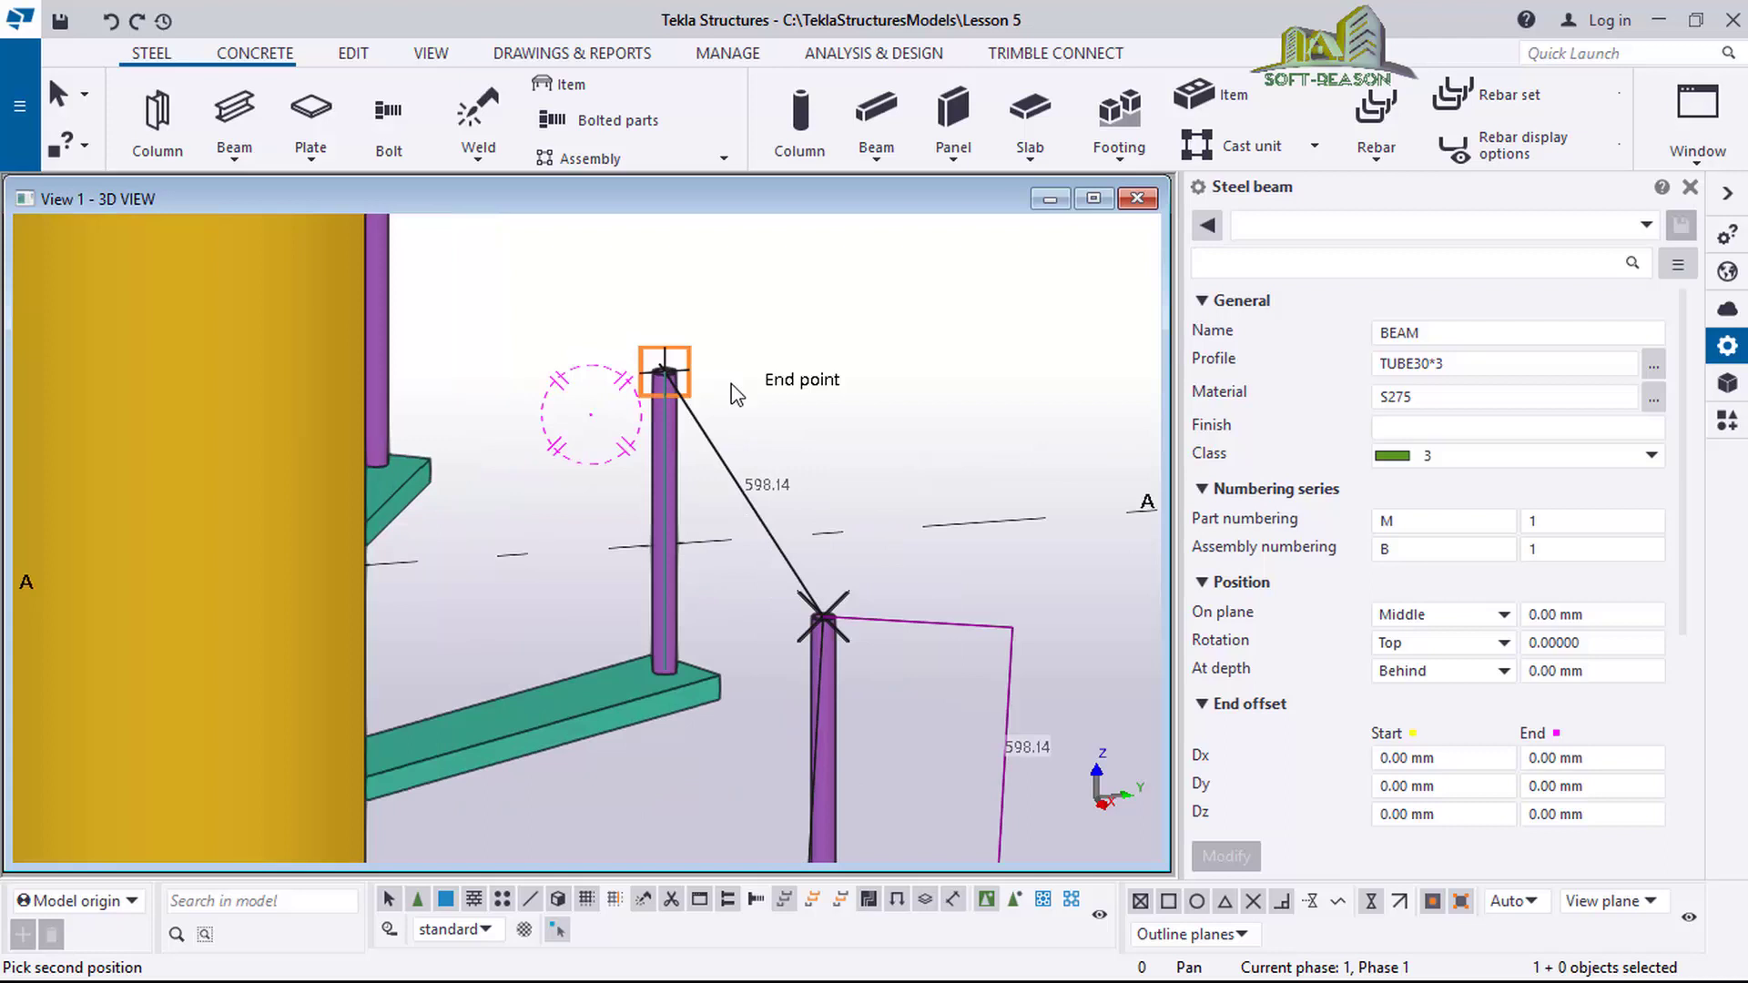
pyautogui.click(729, 382)
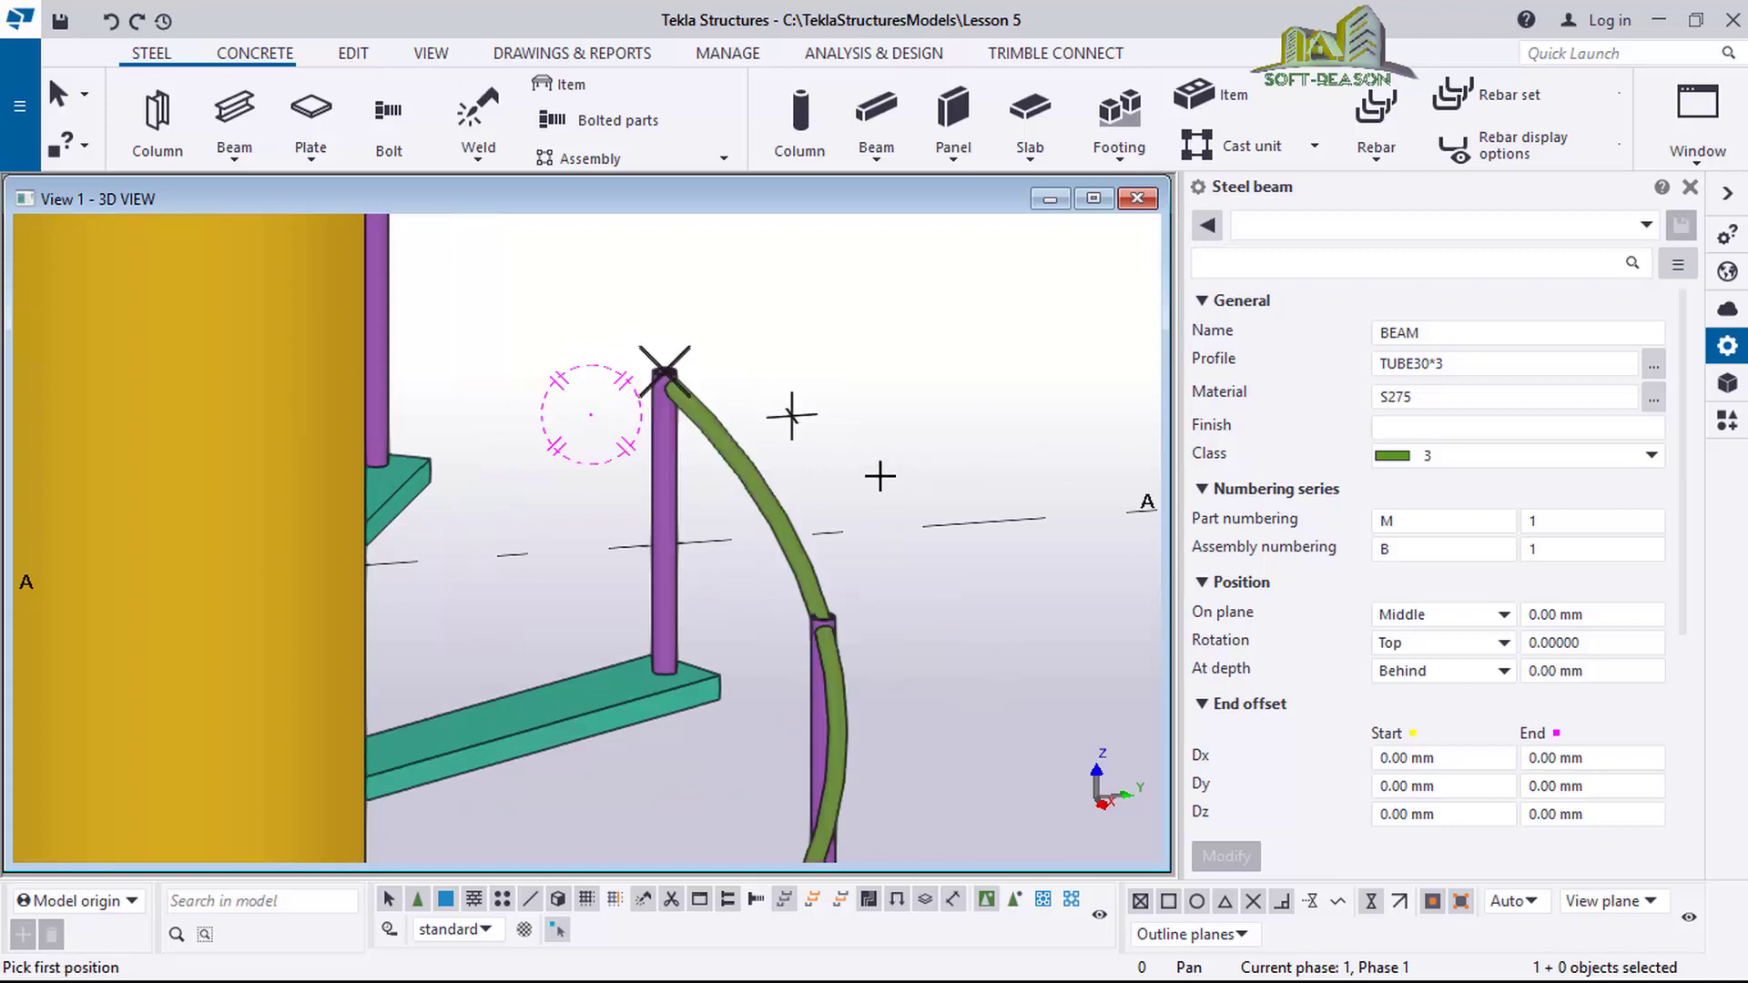
# Examine the staircase from several sides to locate the handrail's upper end and the next posts without a rail.
pyautogui.keyDown('ctrl'); pyautogui.moveTo(879, 473); pyautogui.dragTo(765, 538, button='middle'); pyautogui.keyUp('ctrl')
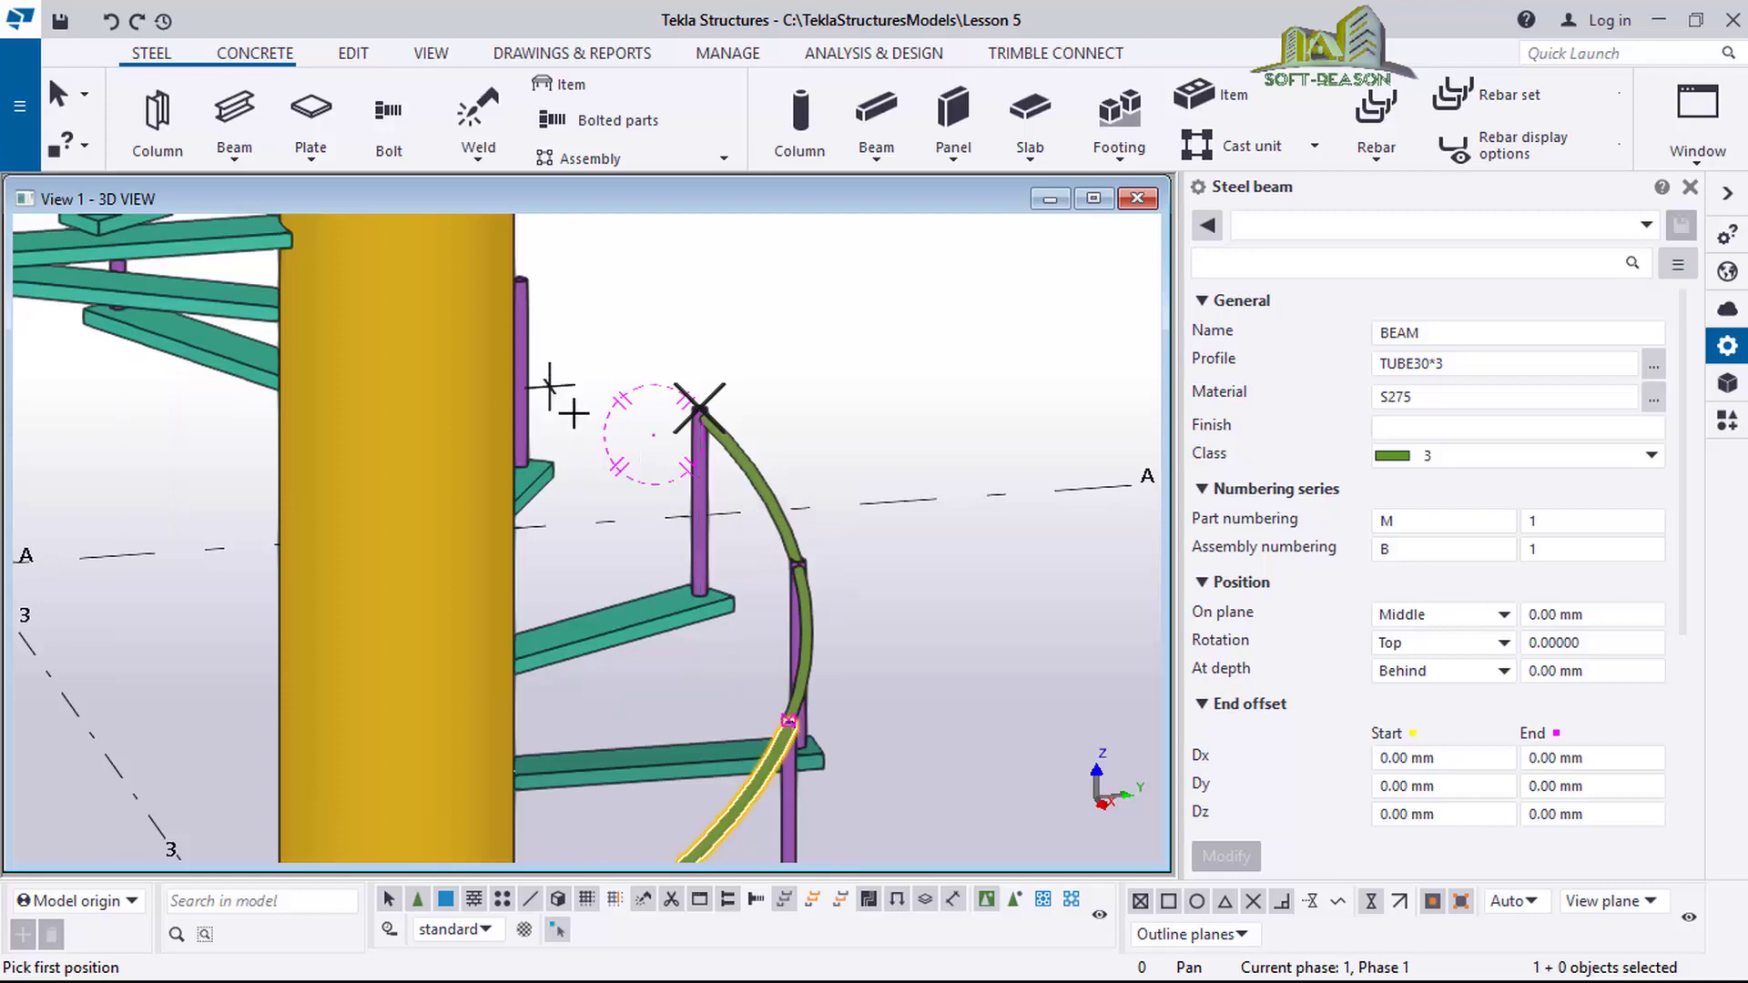
pyautogui.scroll(-3, 555, 437)
pyautogui.keyDown('ctrl'); pyautogui.moveTo(554, 470); pyautogui.dragTo(637, 432, button='middle'); pyautogui.keyUp('ctrl')
pyautogui.scroll(3, 519, 476)
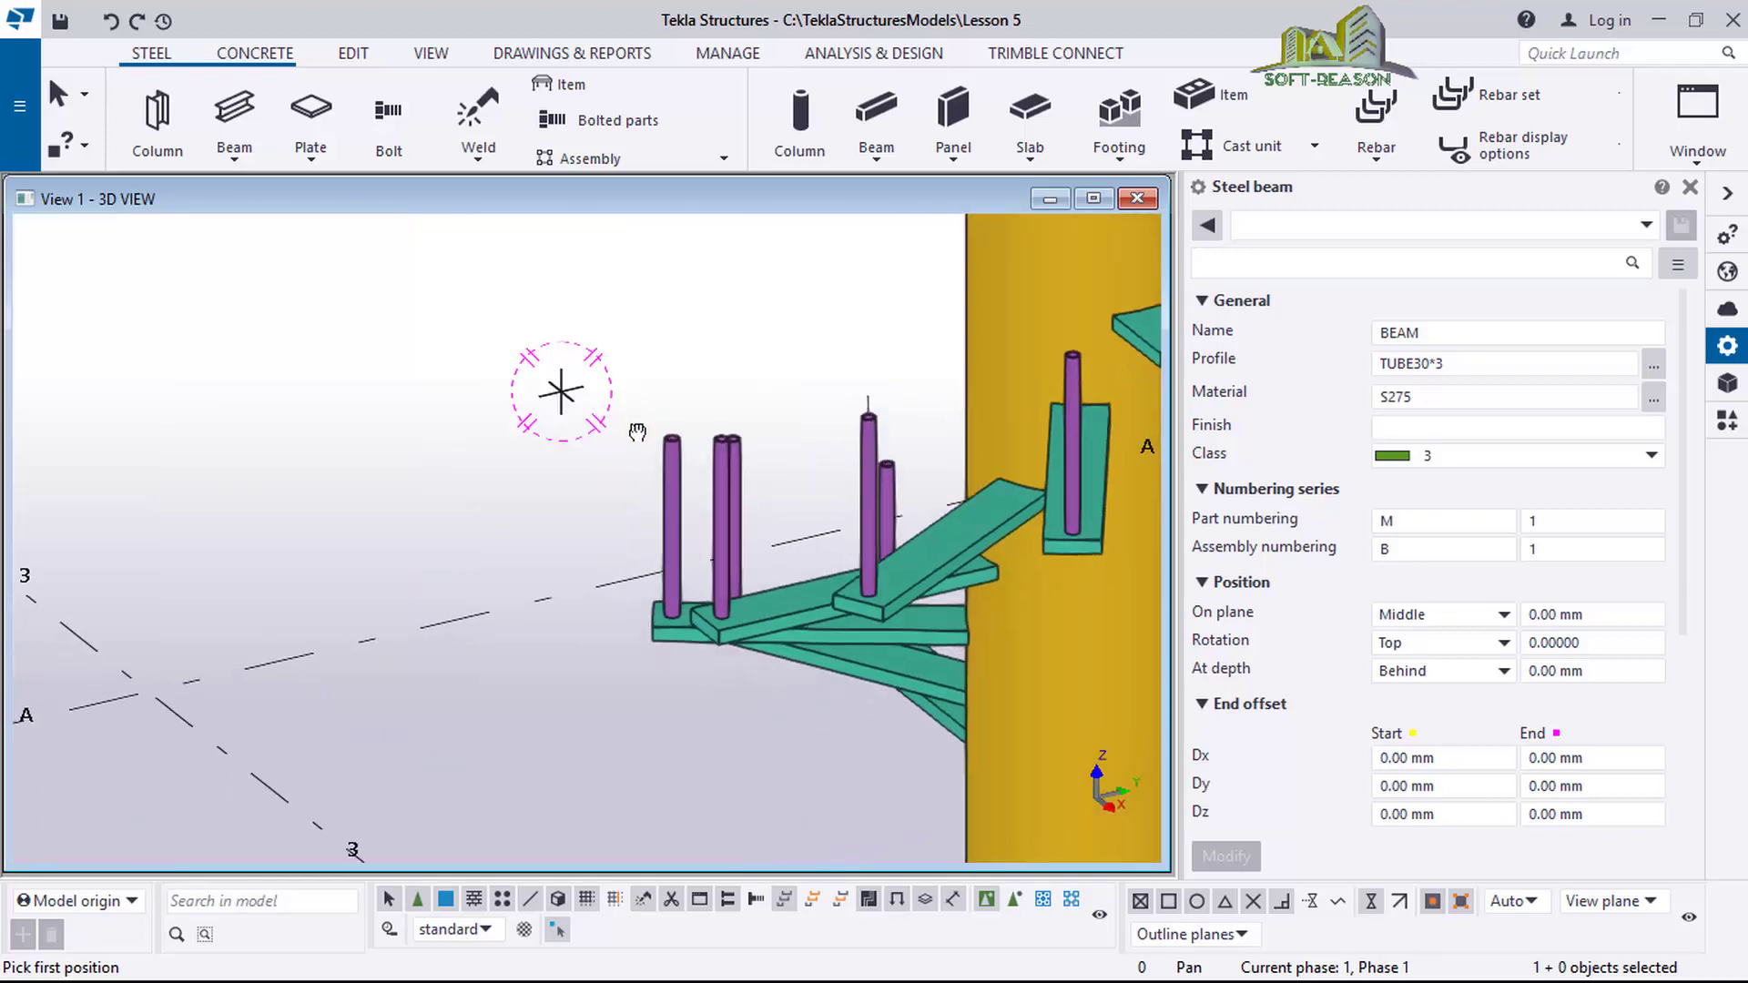
pyautogui.scroll(-3, 386, 483)
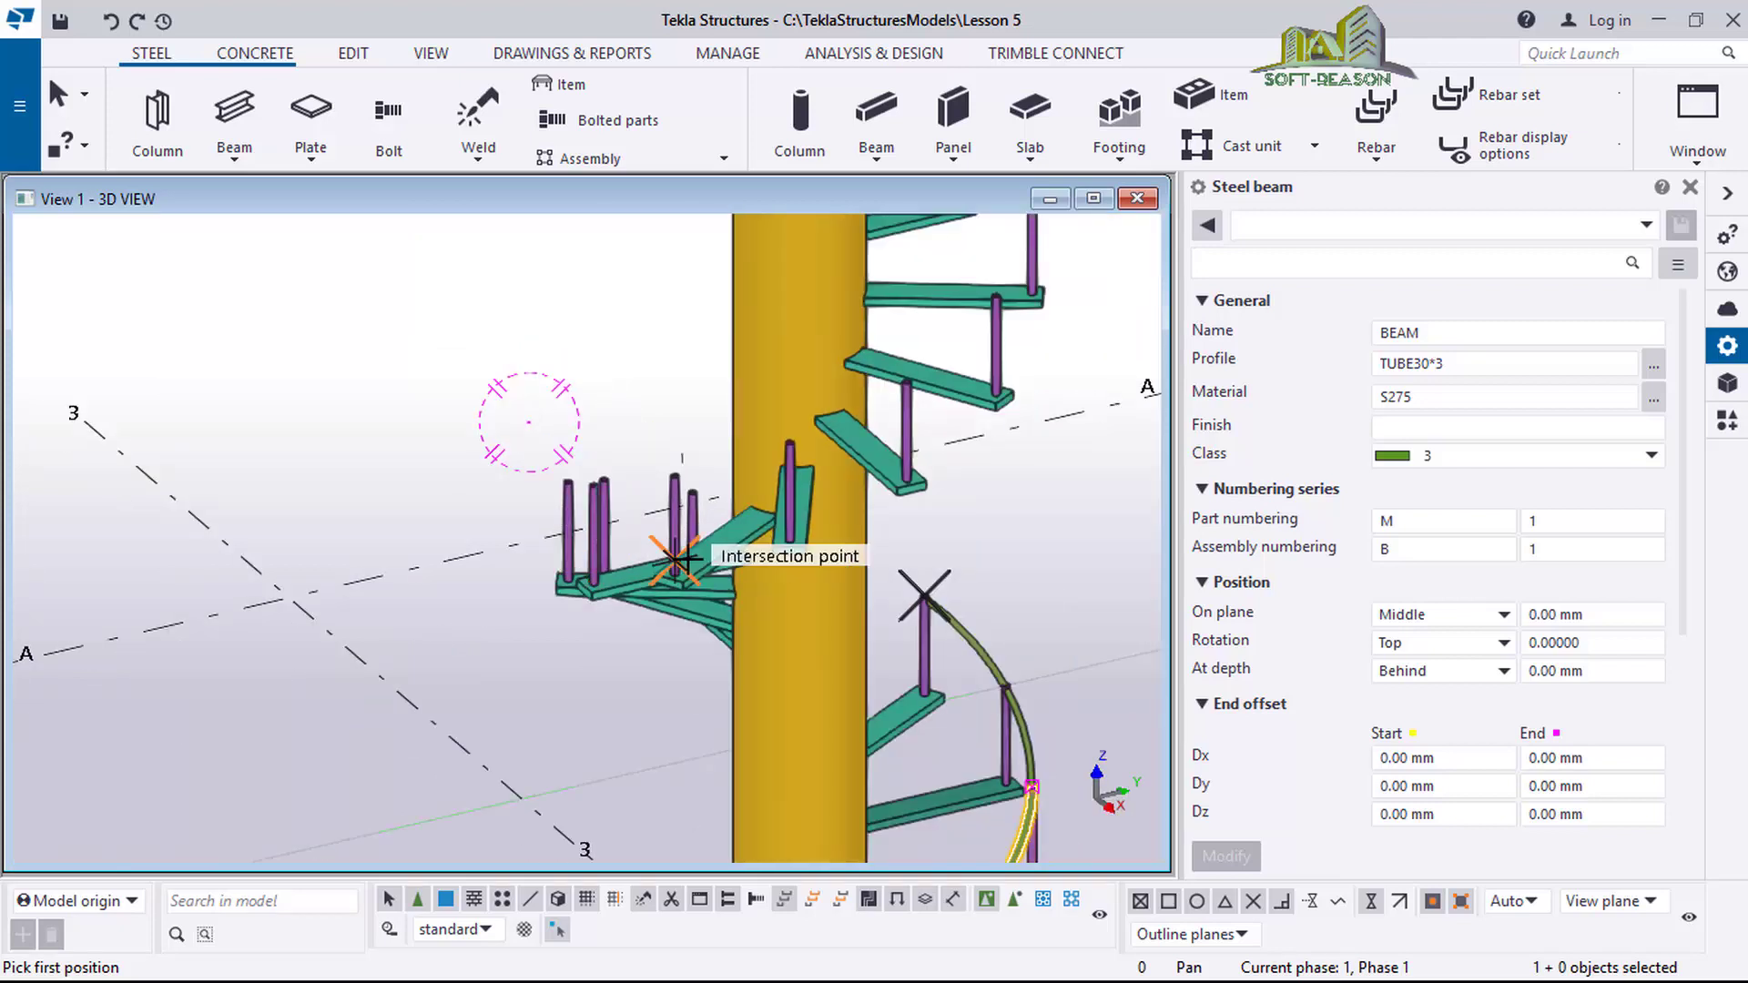
pyautogui.keyDown('ctrl'); pyautogui.moveTo(701, 566); pyautogui.dragTo(983, 566, button='middle'); pyautogui.keyUp('ctrl')
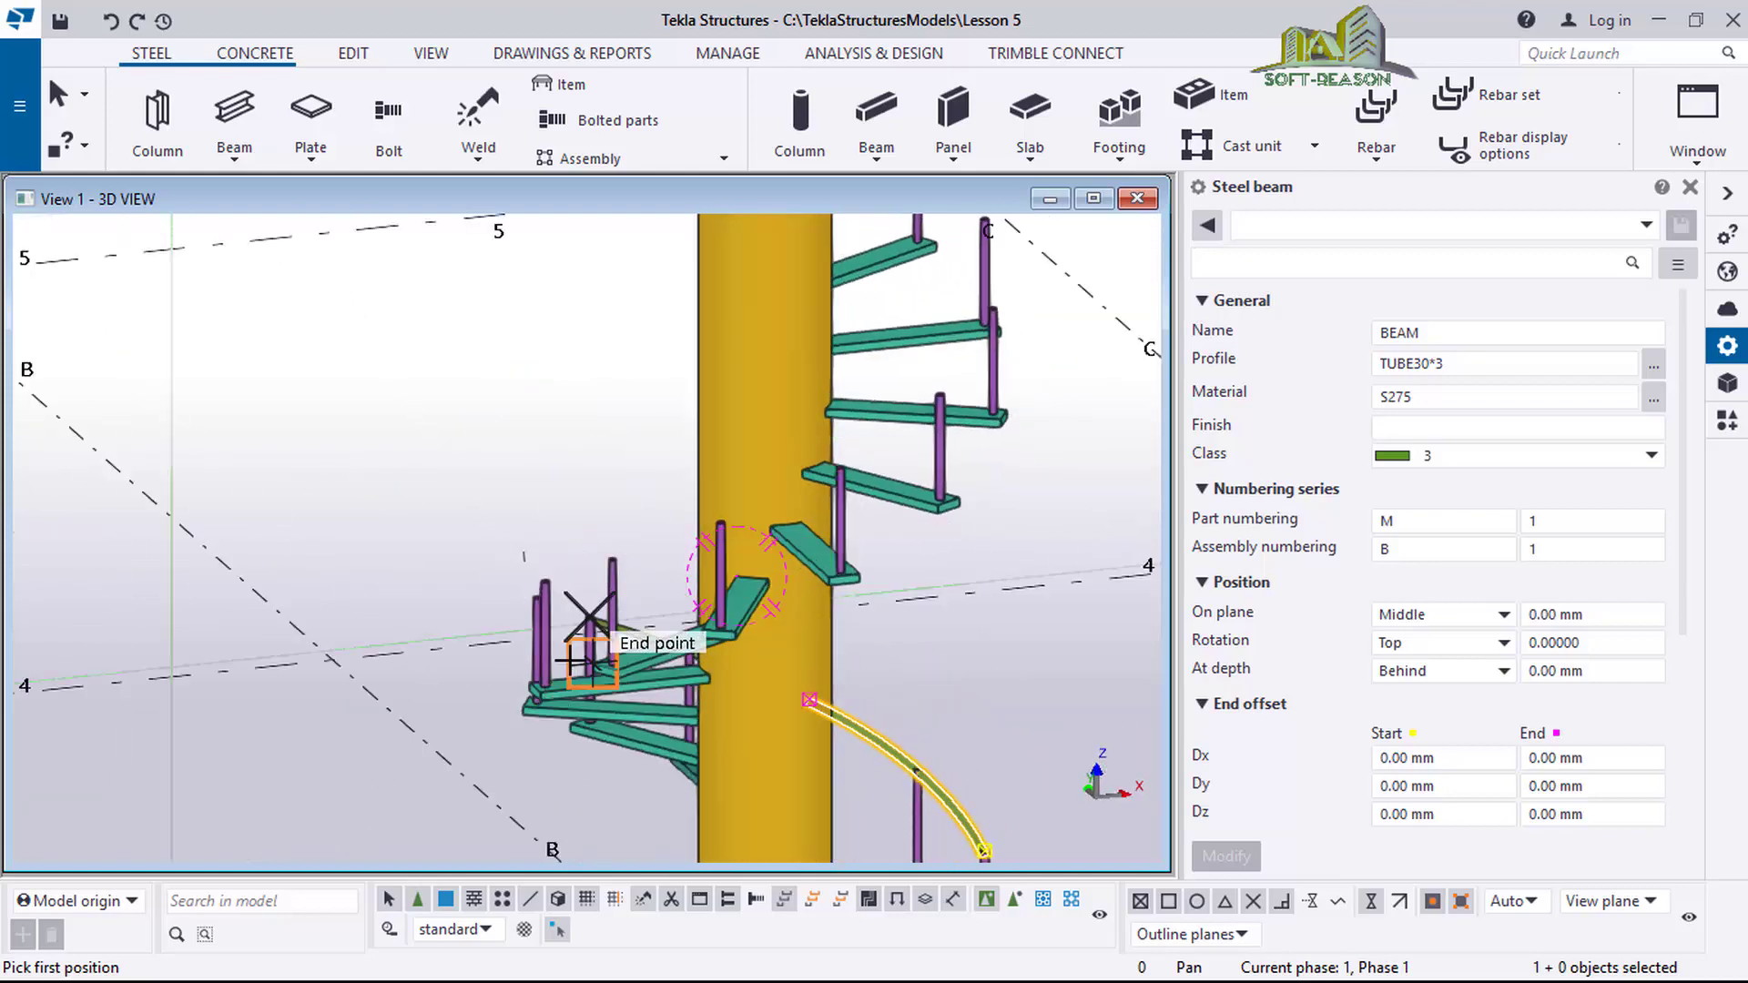
pyautogui.keyDown('ctrl'); pyautogui.moveTo(637, 643); pyautogui.dragTo(583, 637, button='middle'); pyautogui.keyUp('ctrl')
pyautogui.scroll(5, 792, 710)
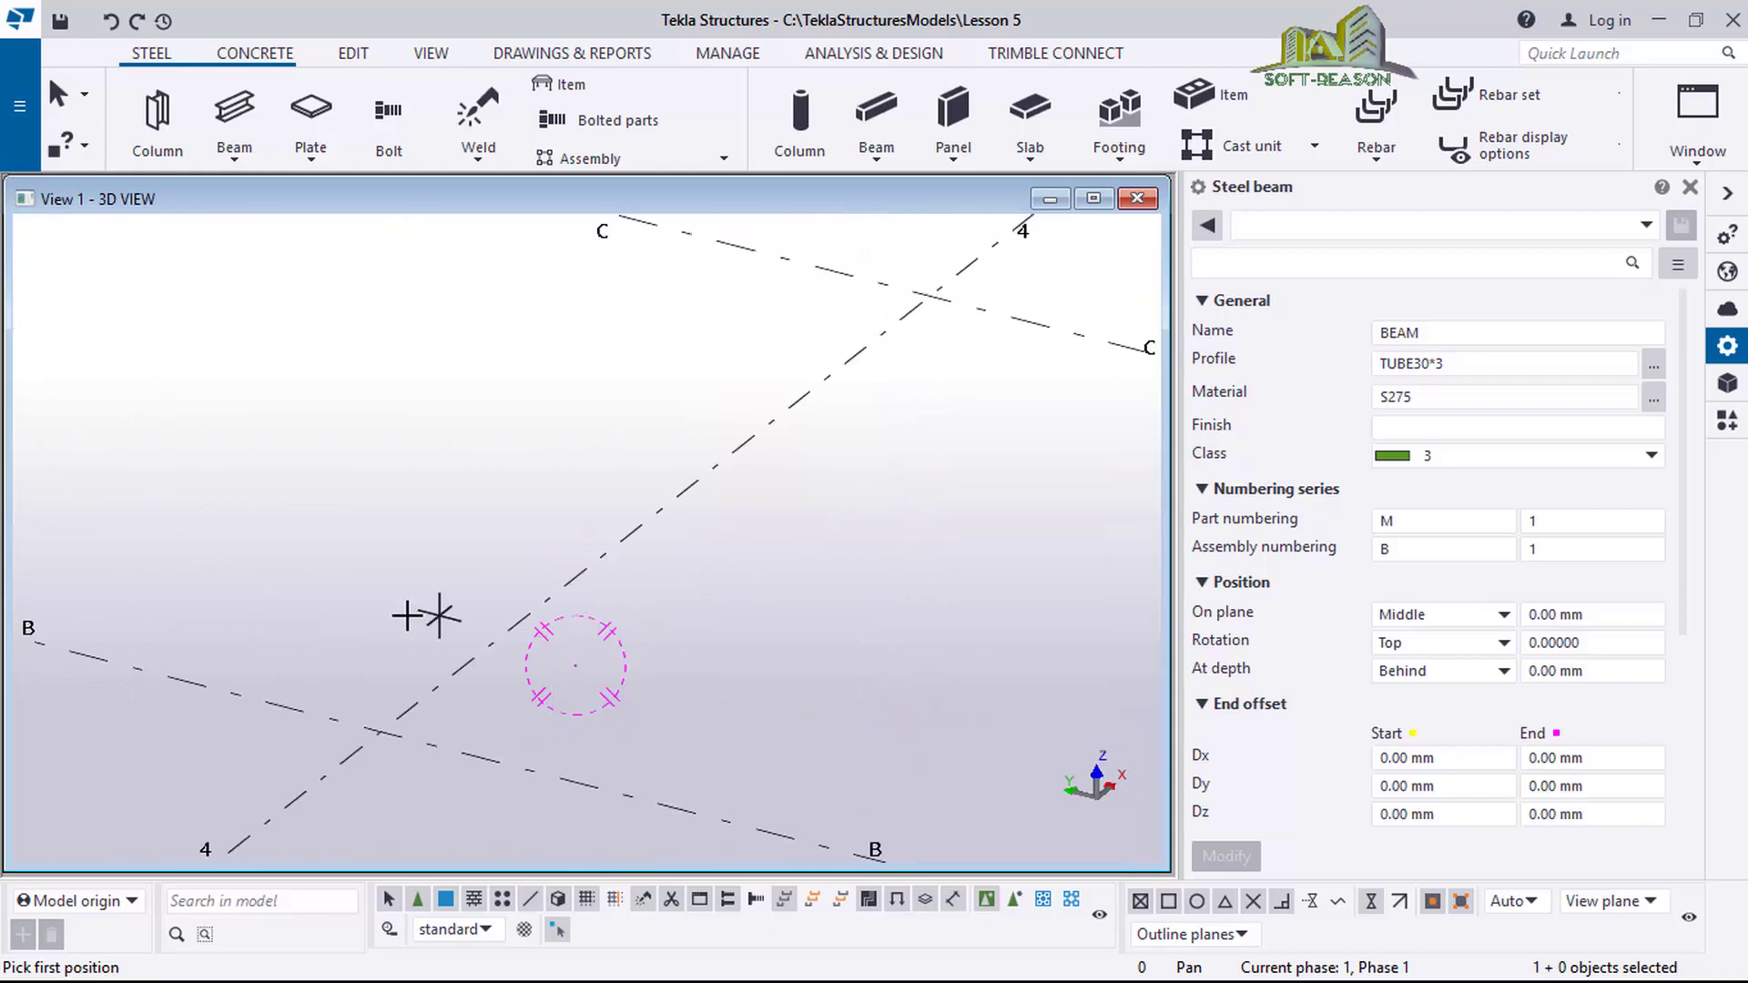
pyautogui.scroll(-4, 426, 615)
pyautogui.scroll(5, 1082, 697)
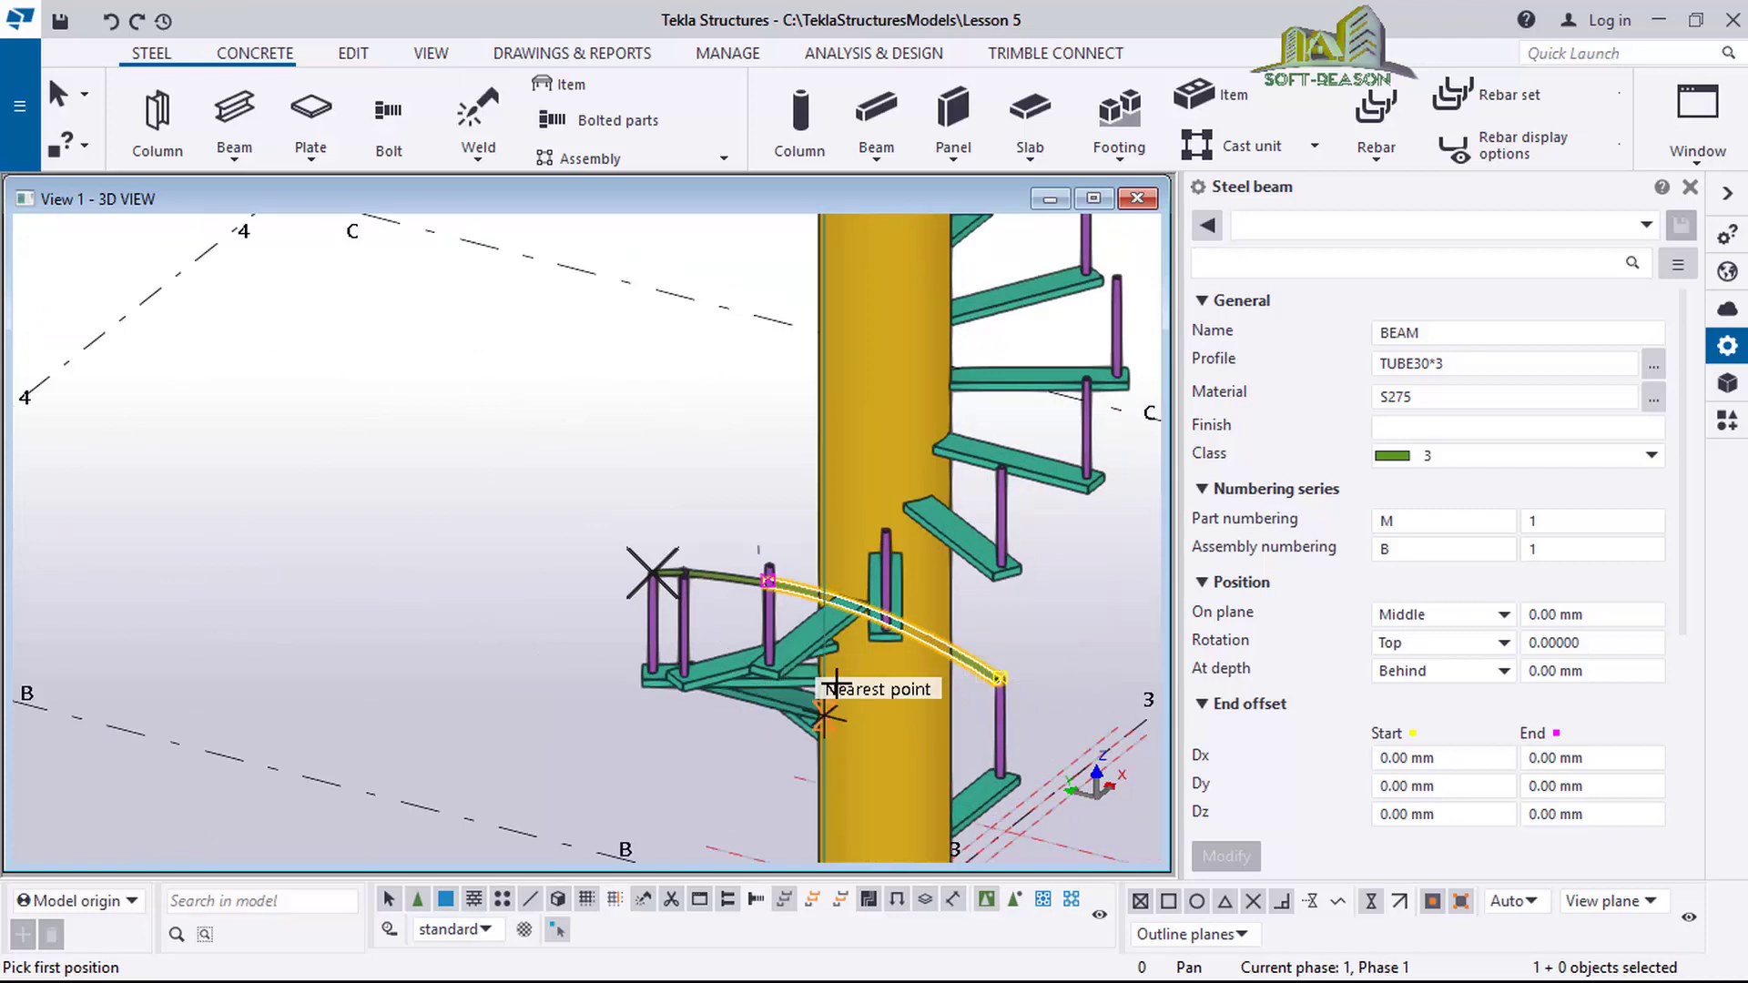
# Create a third curved TUBE30*3 beam from the second beam's upper end through the tops of the next two posts.
pyautogui.moveTo(850, 695); pyautogui.dragTo(1096, 719, button='middle')
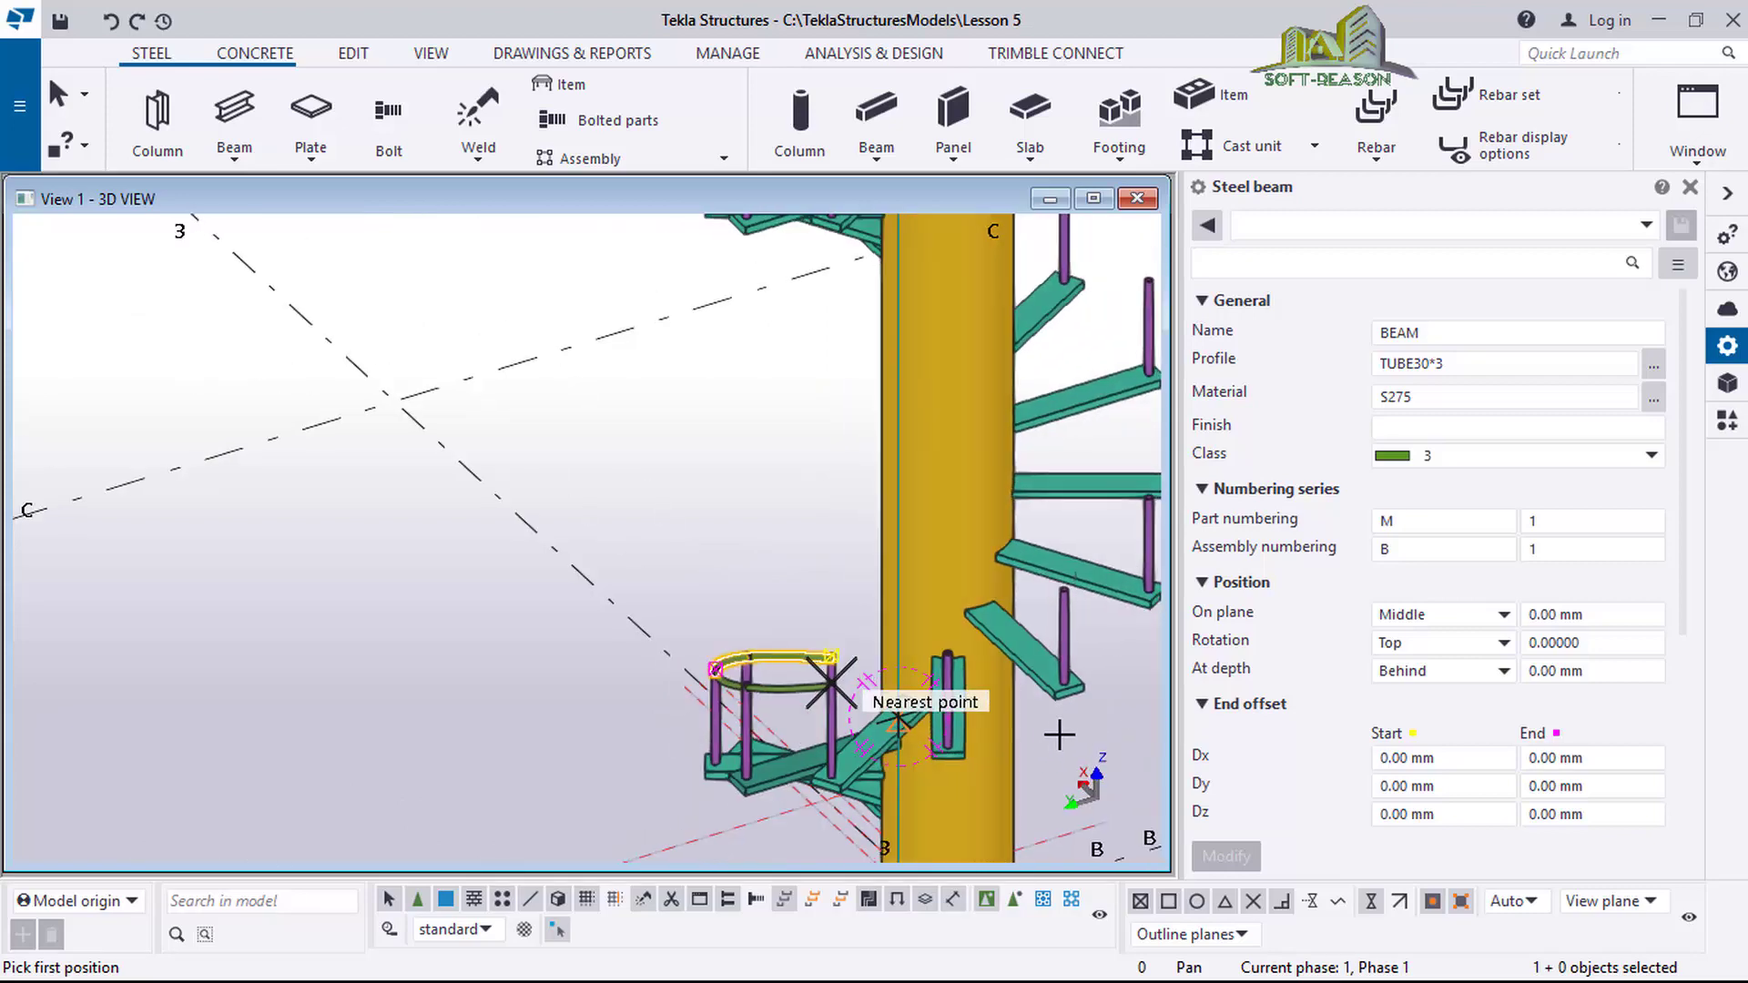
pyautogui.scroll(3, 1056, 739)
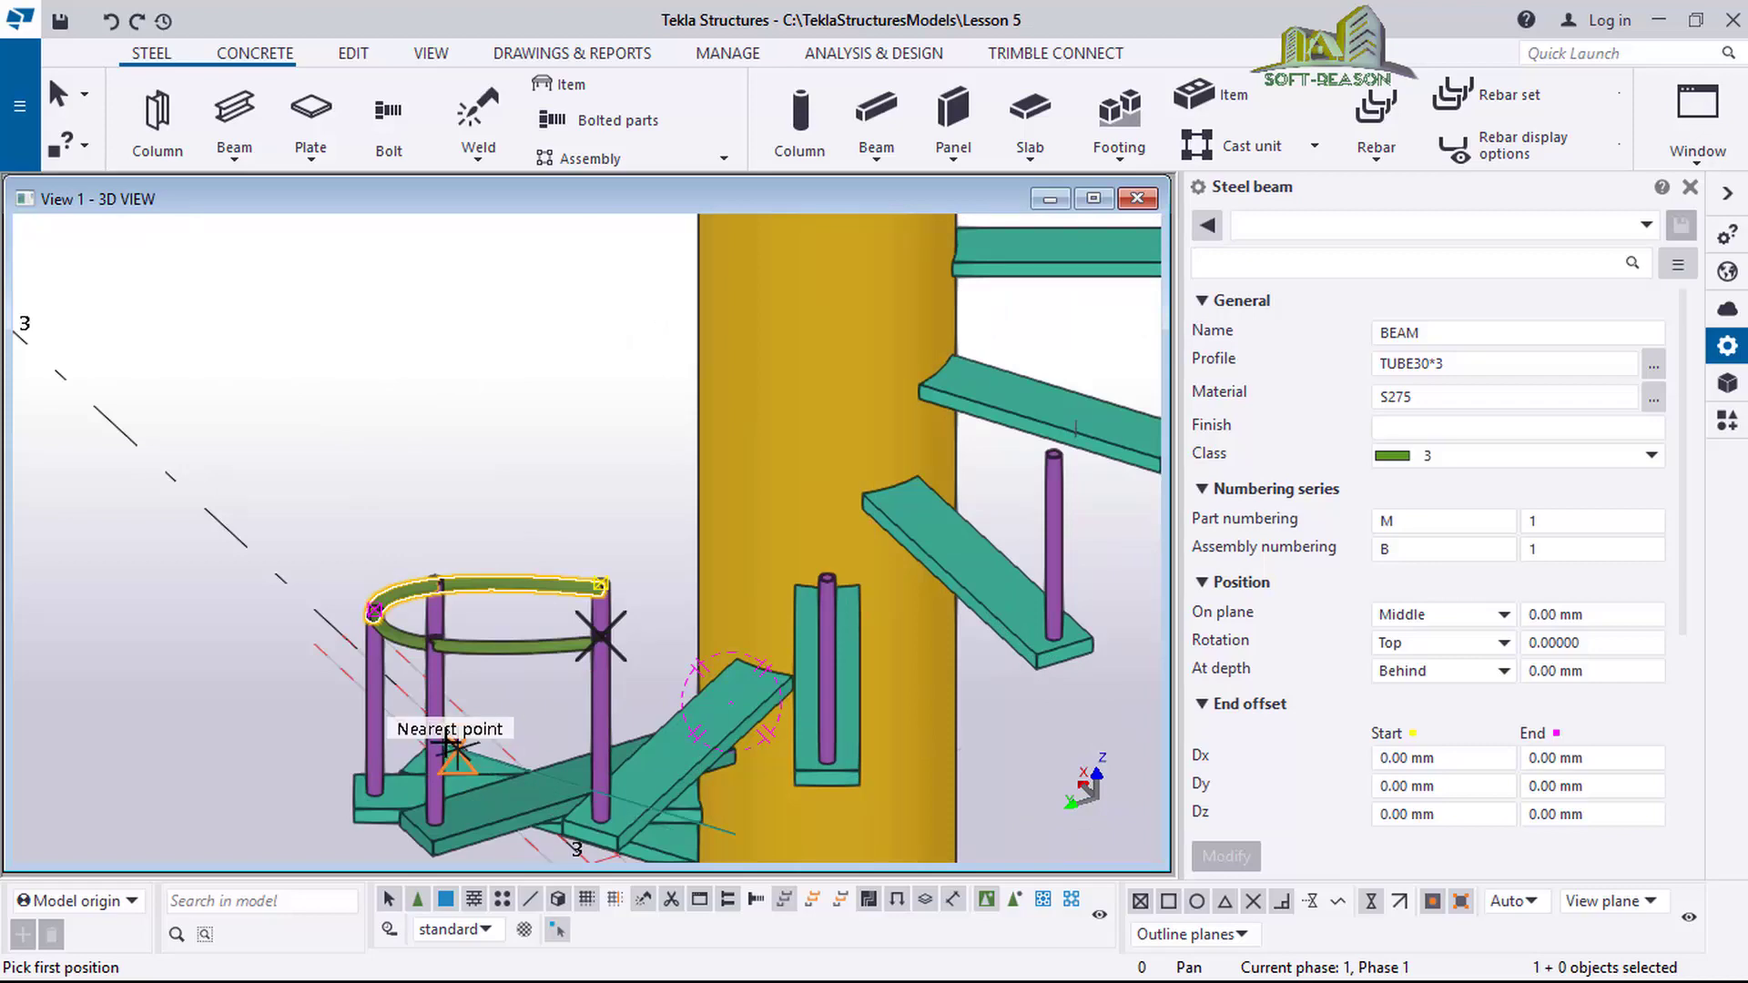
pyautogui.keyDown('ctrl'); pyautogui.moveTo(653, 806); pyautogui.dragTo(273, 644, button='middle'); pyautogui.keyUp('ctrl')
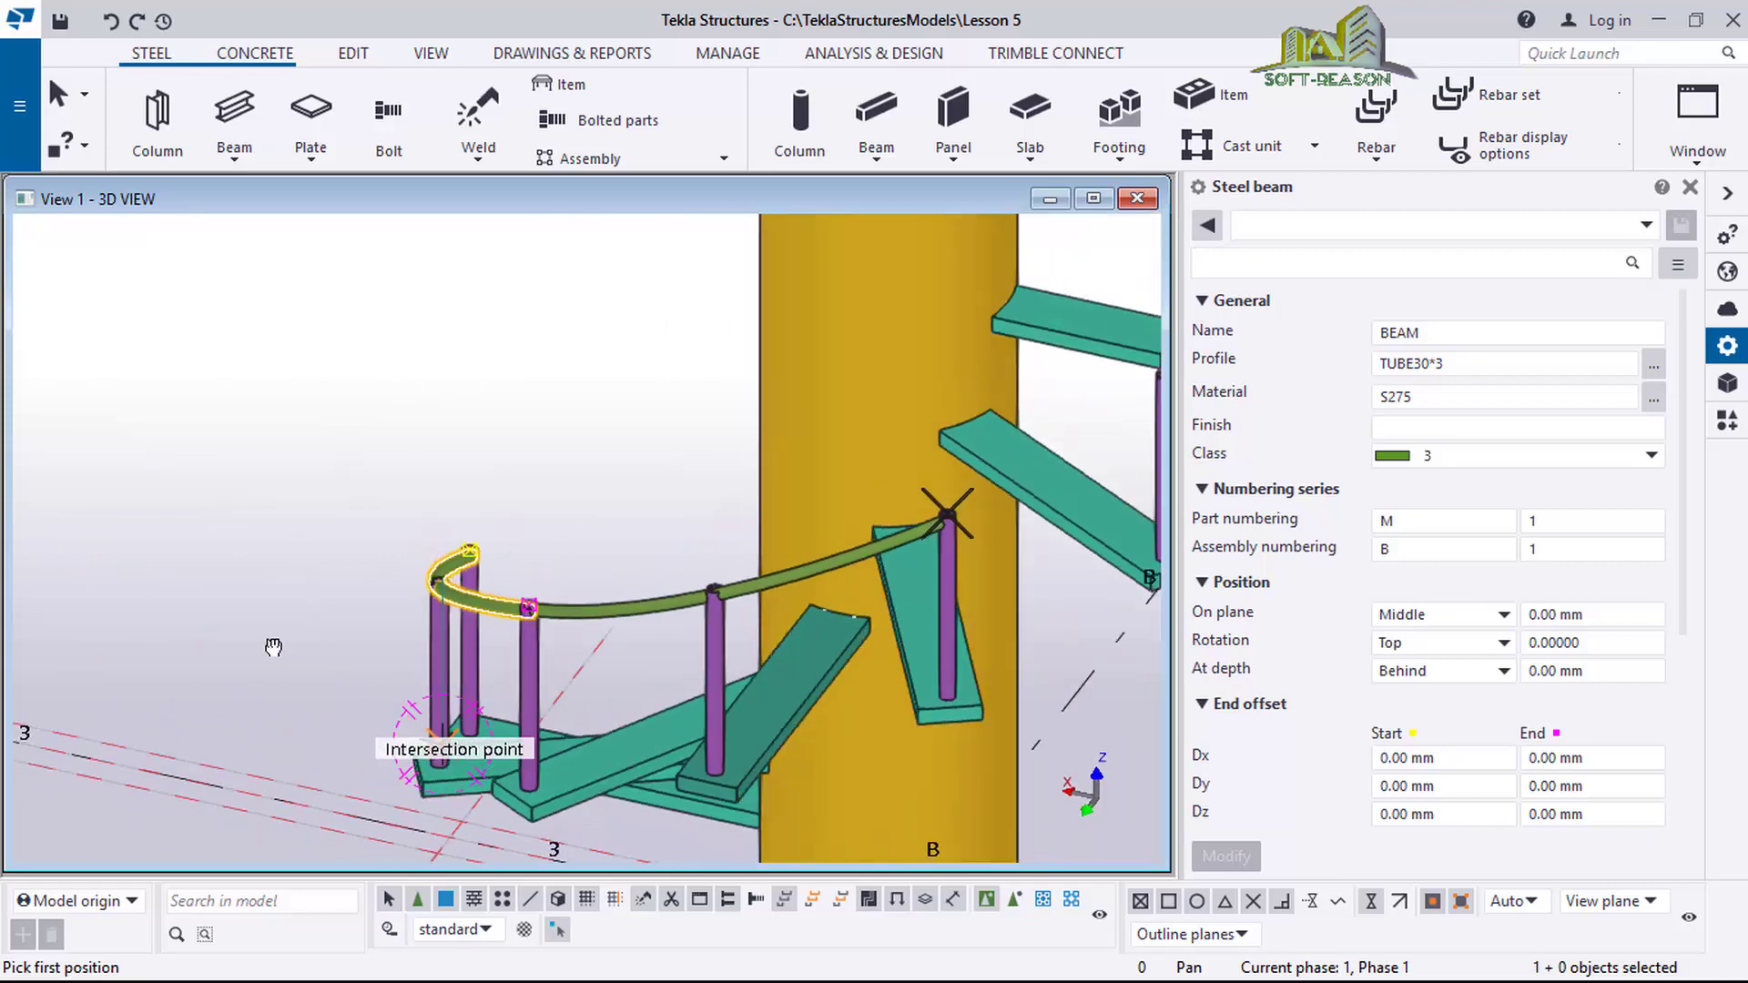
pyautogui.scroll(-2, 186, 701)
pyautogui.keyDown('ctrl'); pyautogui.moveTo(183, 703); pyautogui.dragTo(775, 516, button='middle'); pyautogui.keyUp('ctrl')
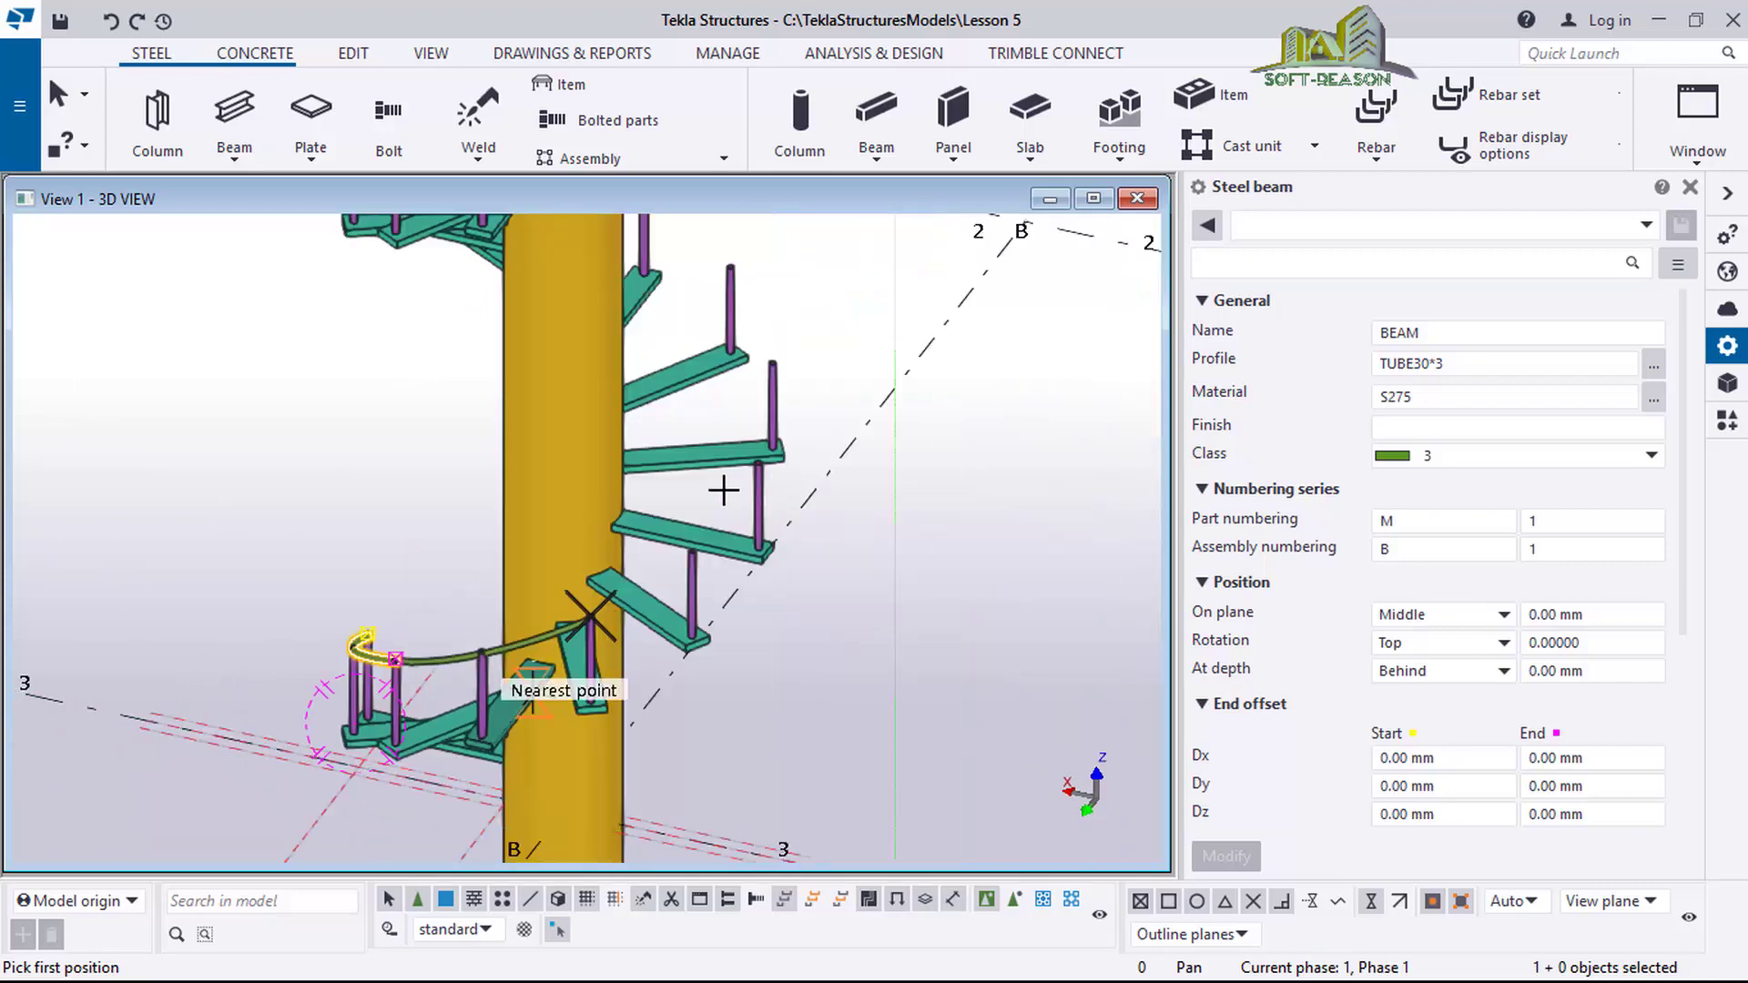
pyautogui.scroll(3, 719, 496)
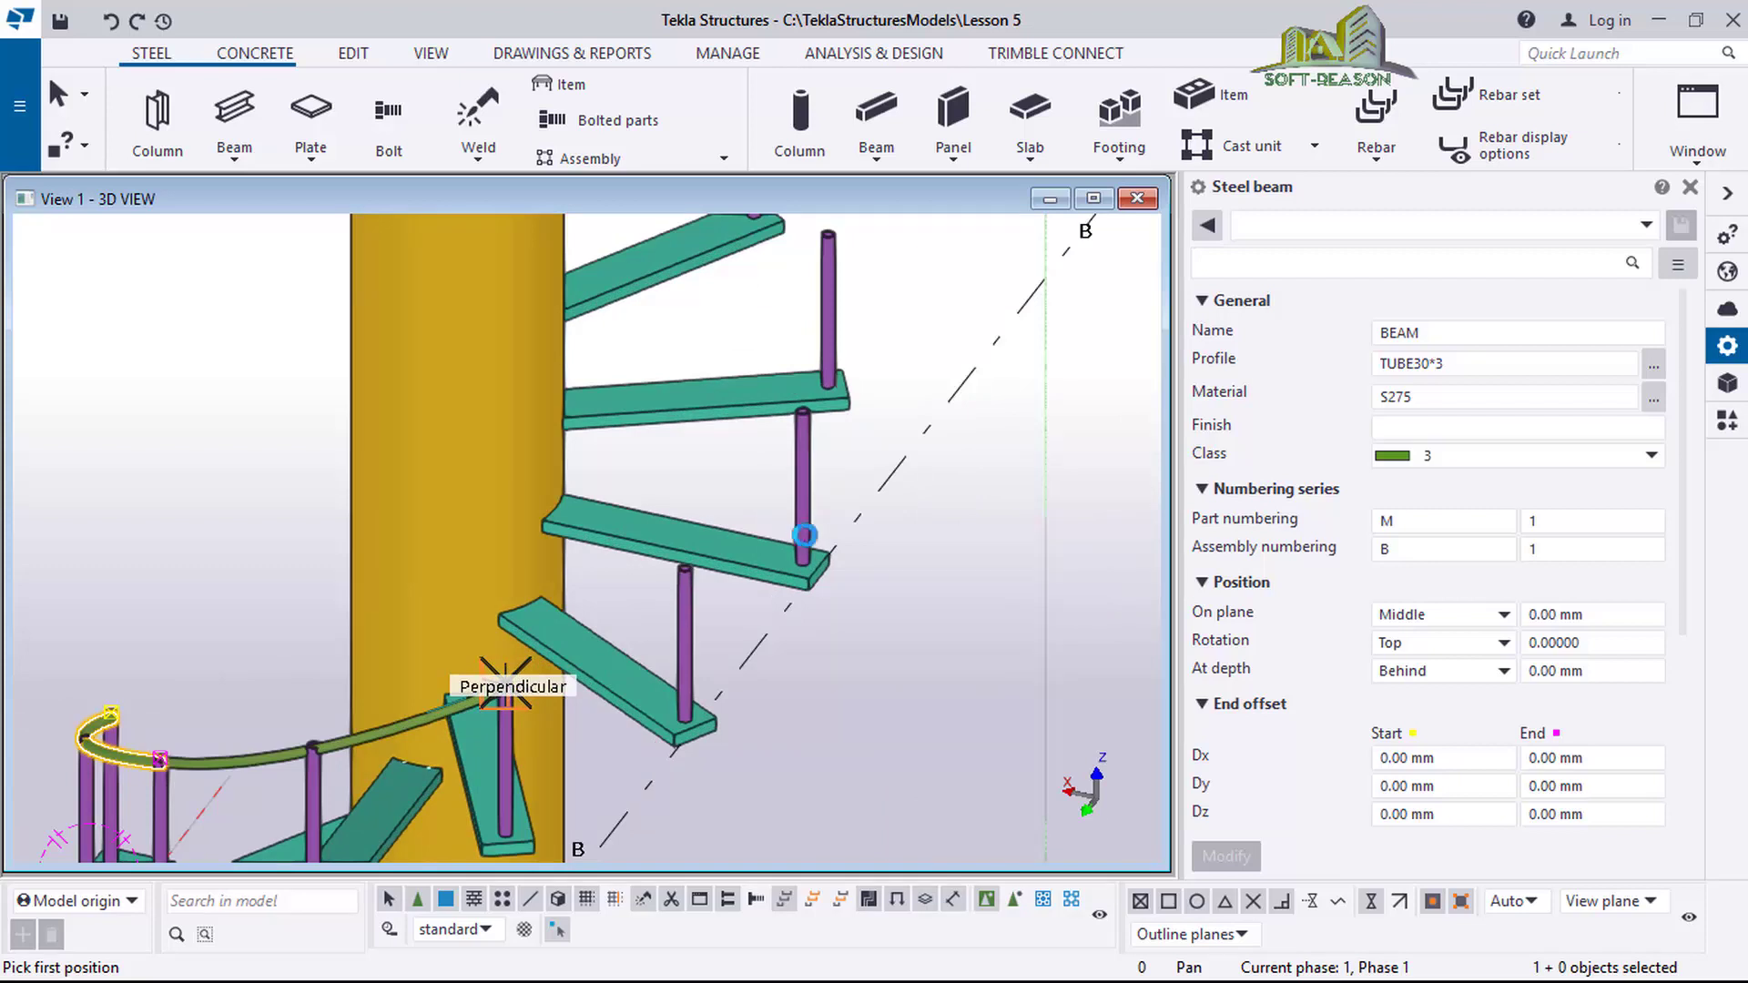
pyautogui.click(805, 535)
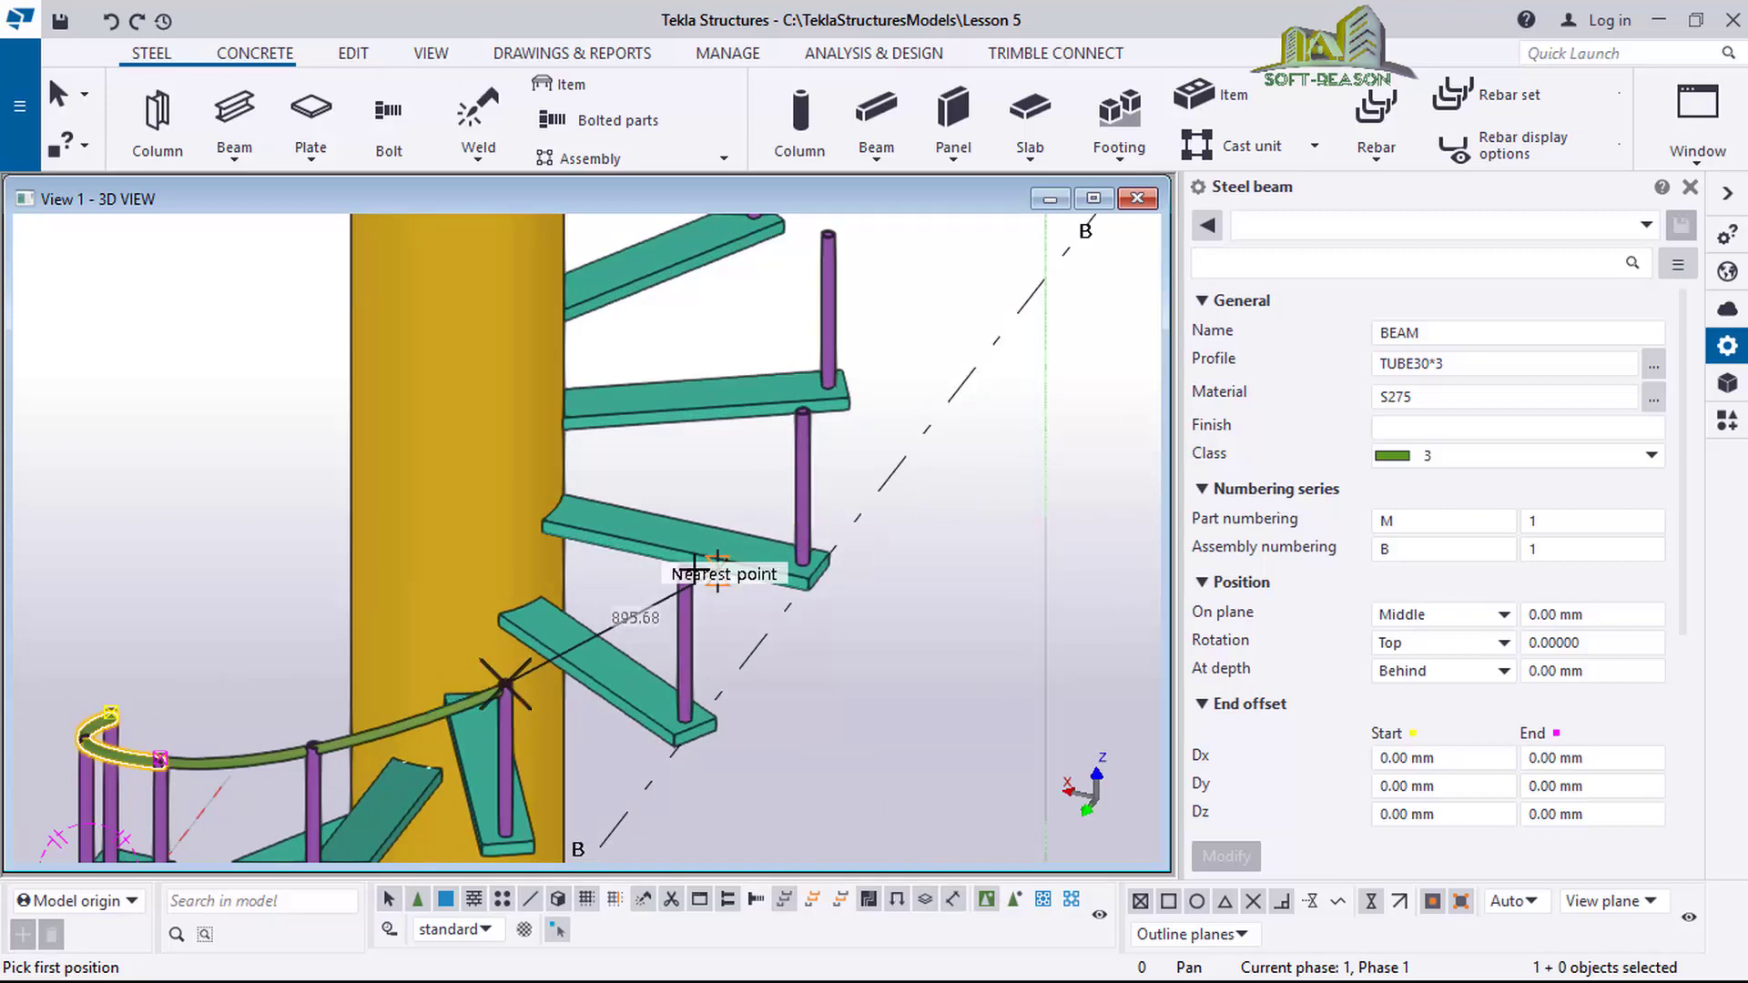
pyautogui.scroll(2, 710, 582)
pyautogui.scroll(2, 686, 601)
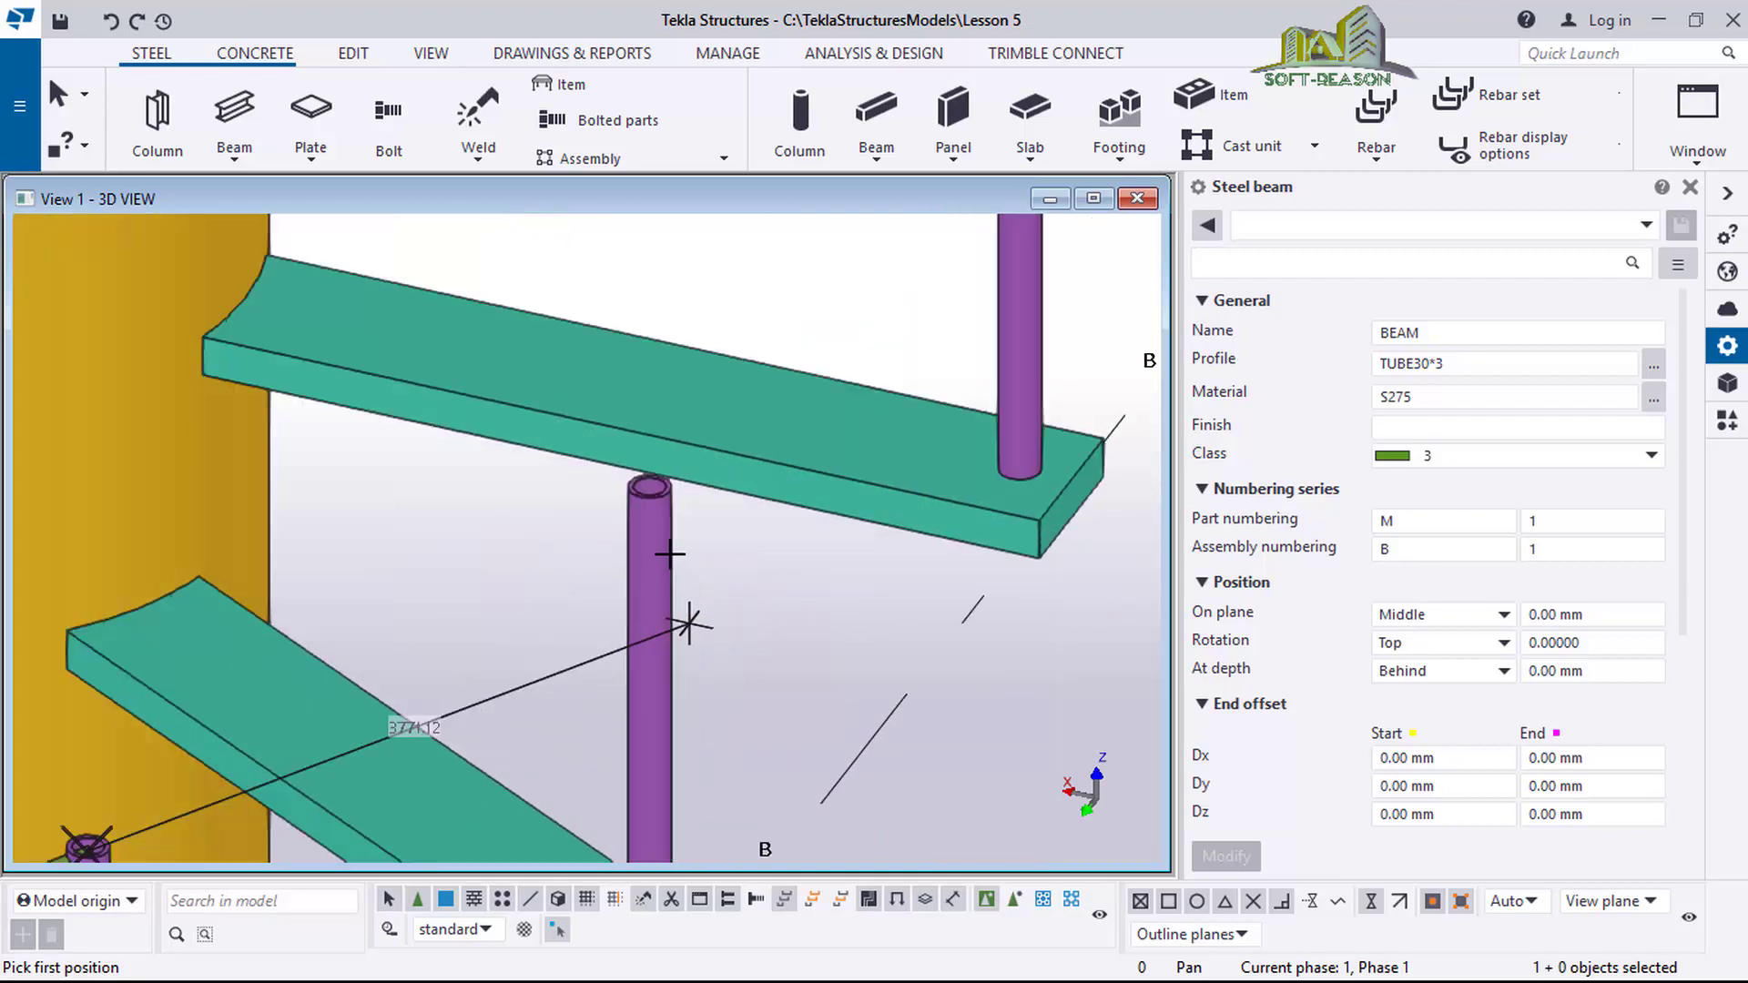
pyautogui.click(602, 515)
pyautogui.scroll(-4, 460, 605)
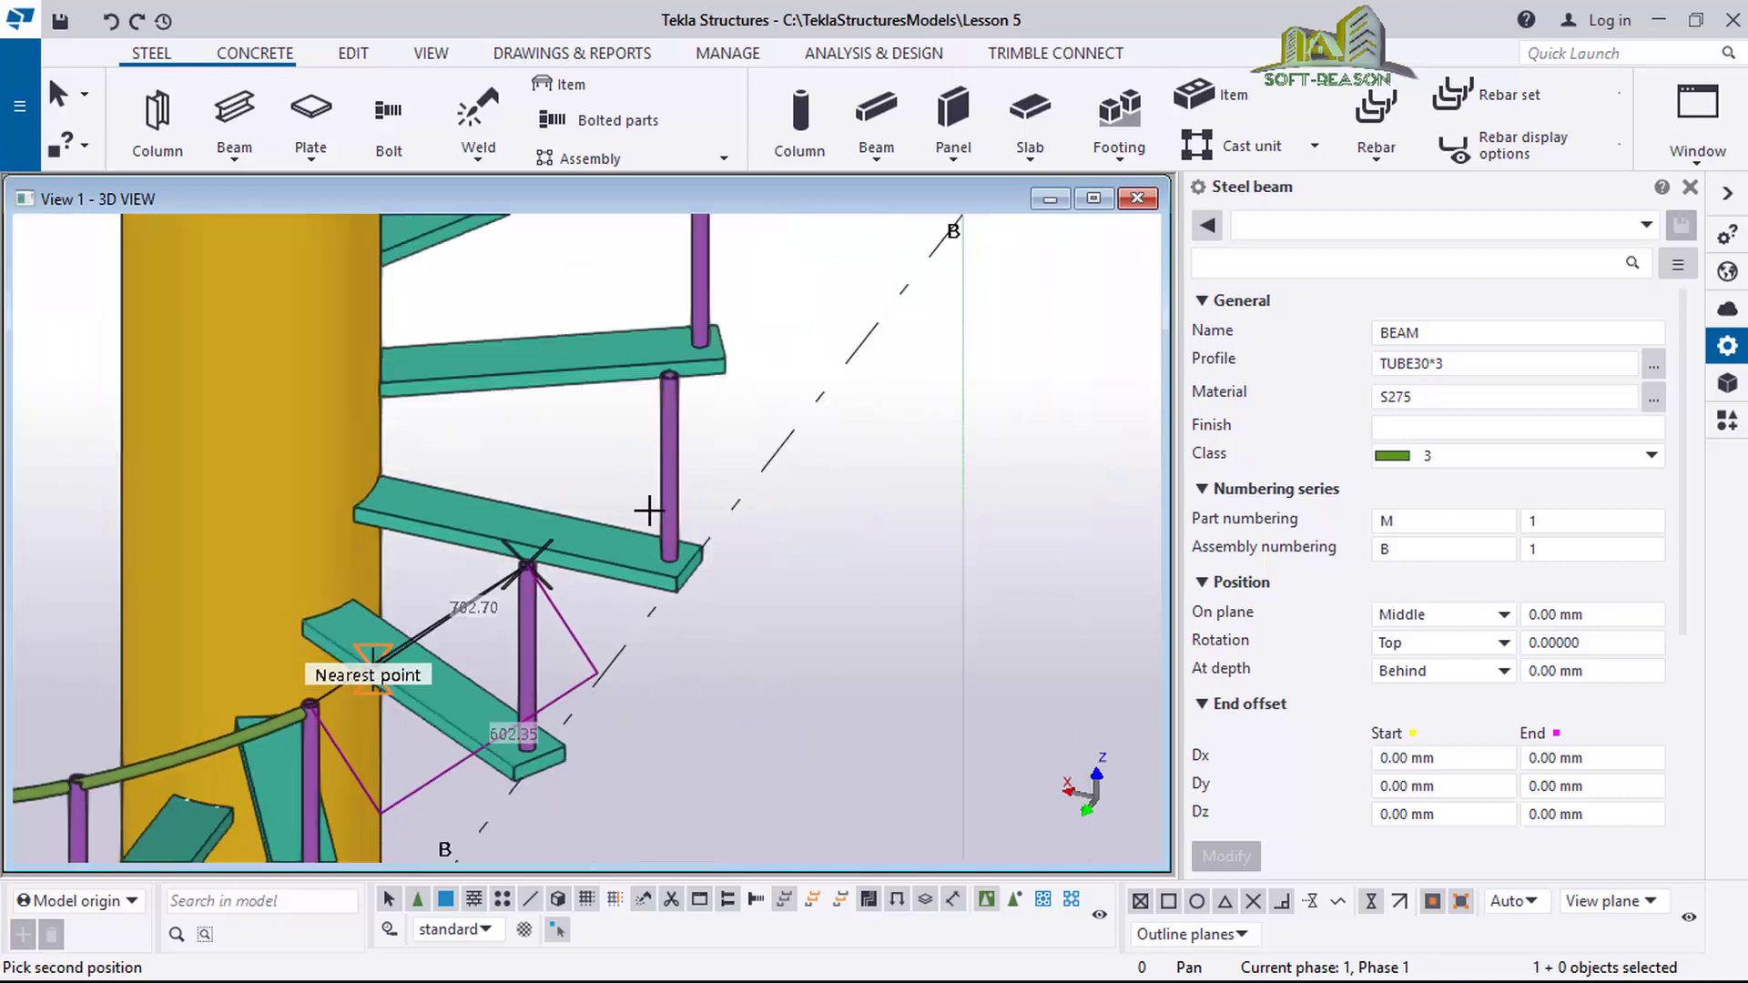
pyautogui.click(669, 376)
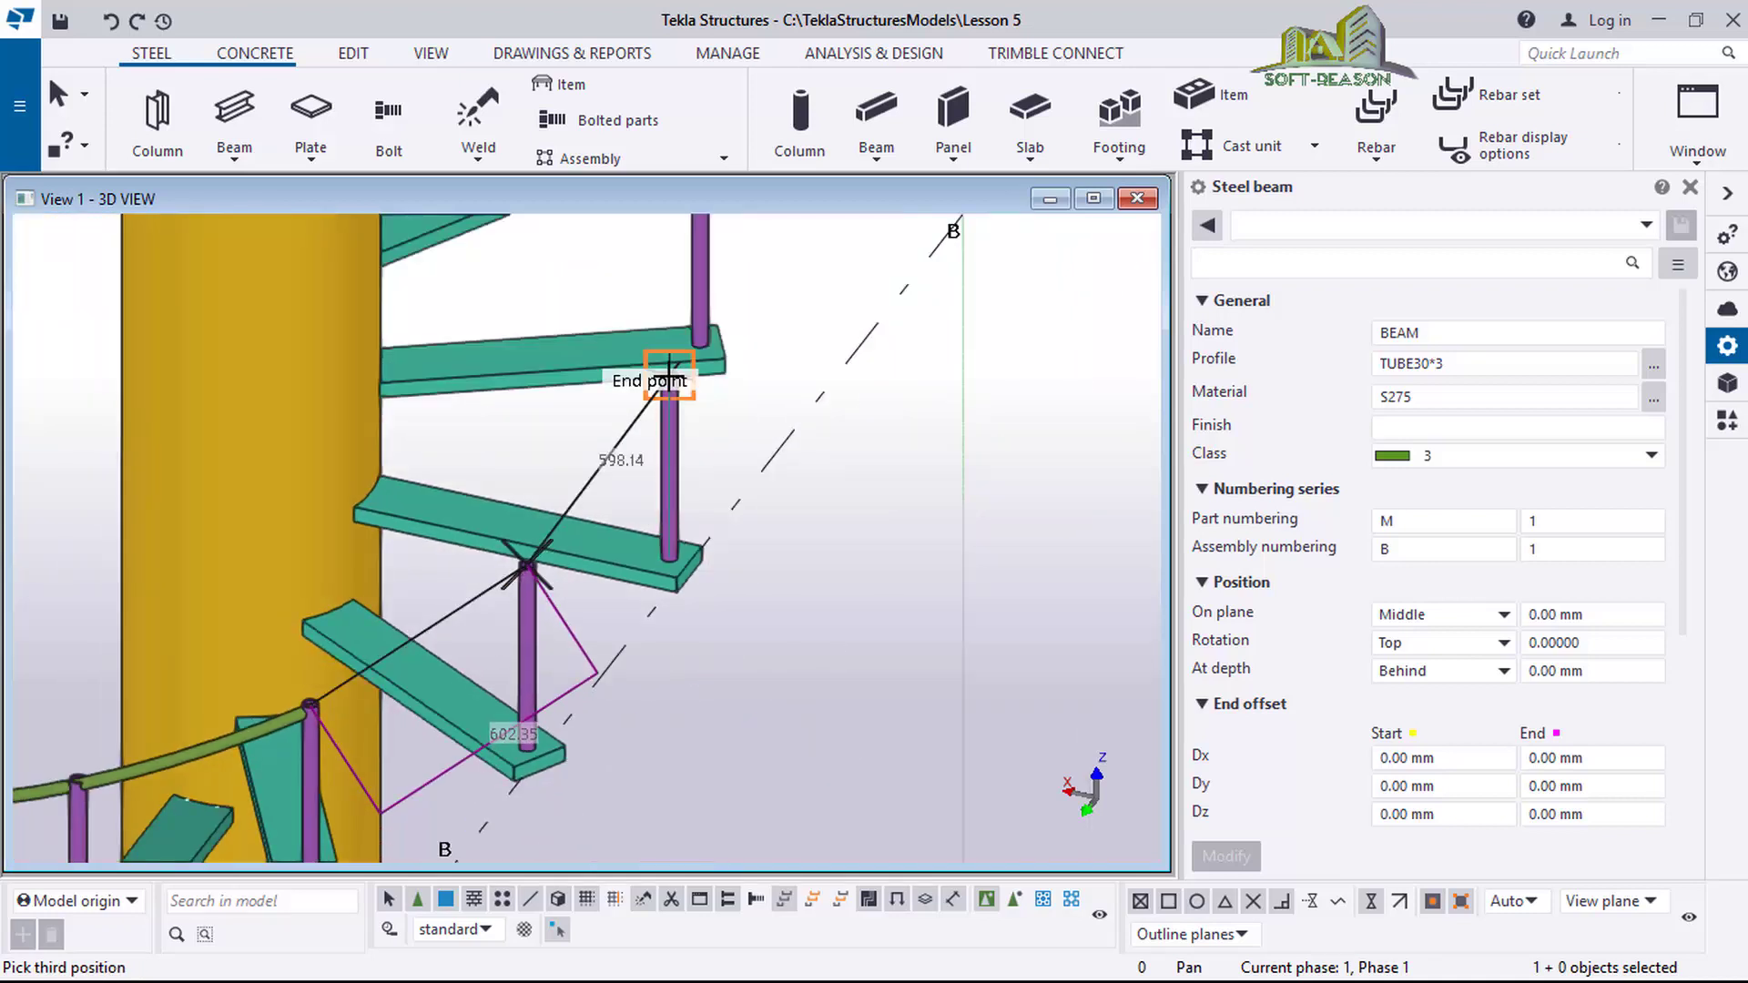
pyautogui.click(749, 505)
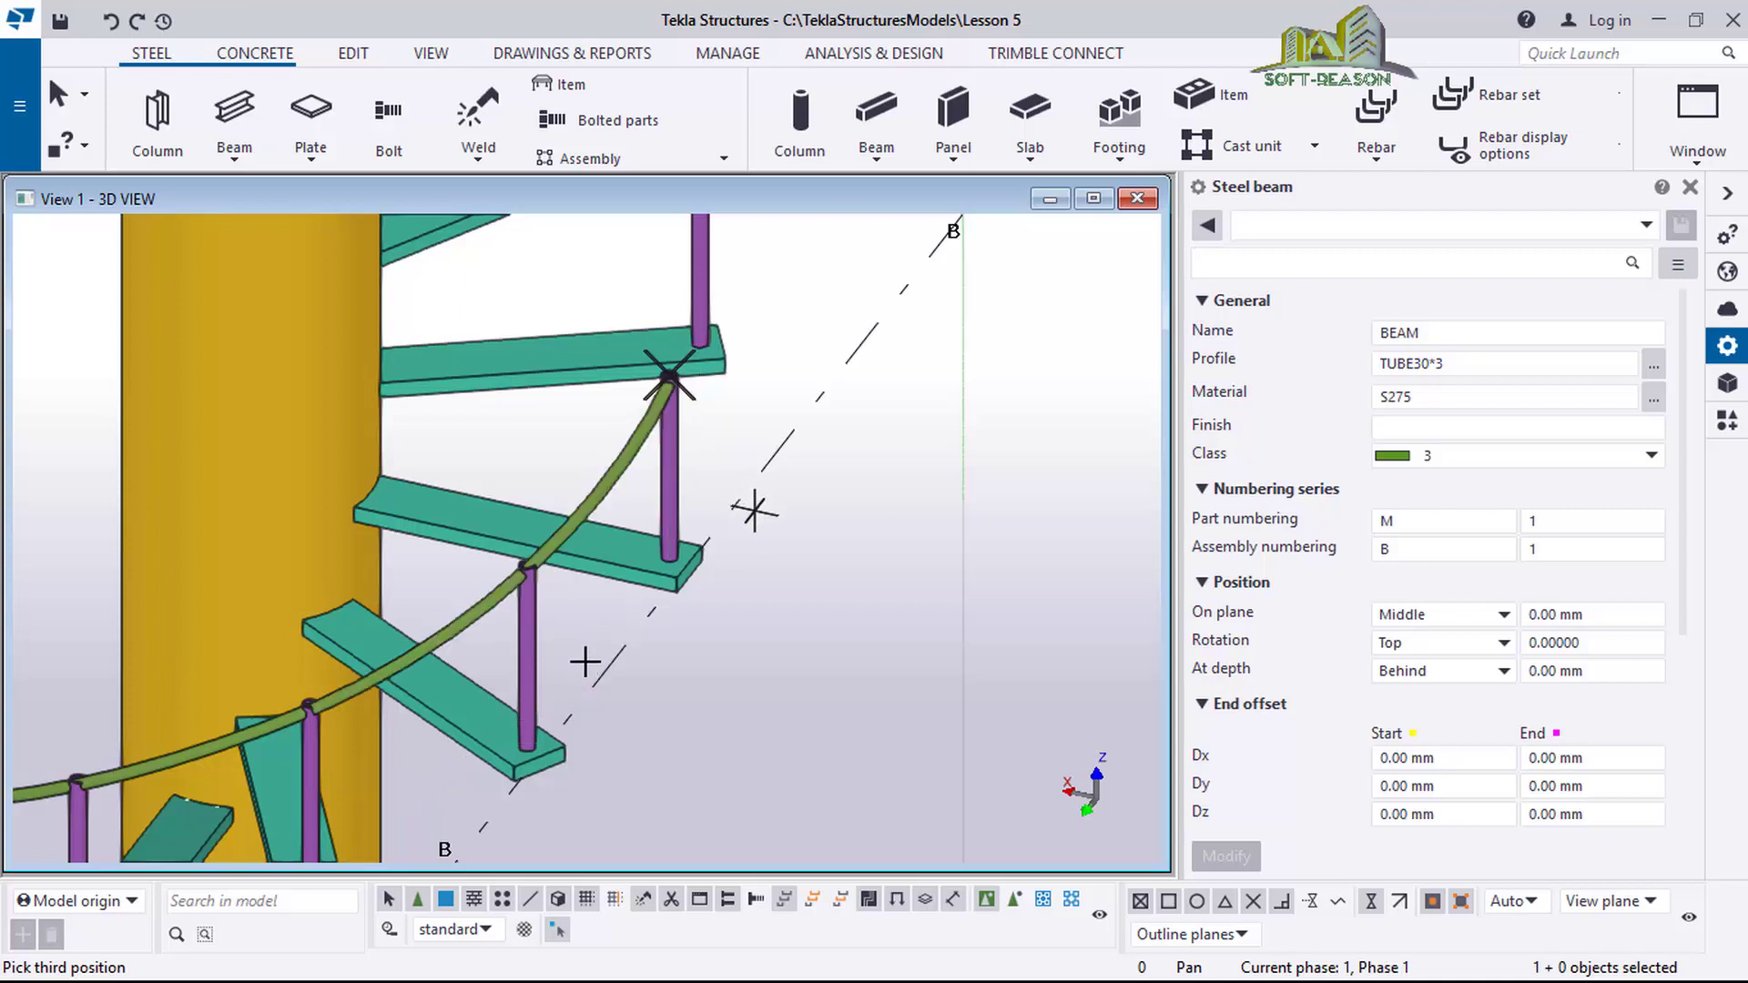
# Add a fourth curved TUBE30*3 handrail beam, starting at the third beam's upper end and passing through the next two post tops.
pyautogui.keyDown('ctrl'); pyautogui.moveTo(585, 660); pyautogui.dragTo(684, 339, button='middle'); pyautogui.keyUp('ctrl')
pyautogui.scroll(4, 702, 387)
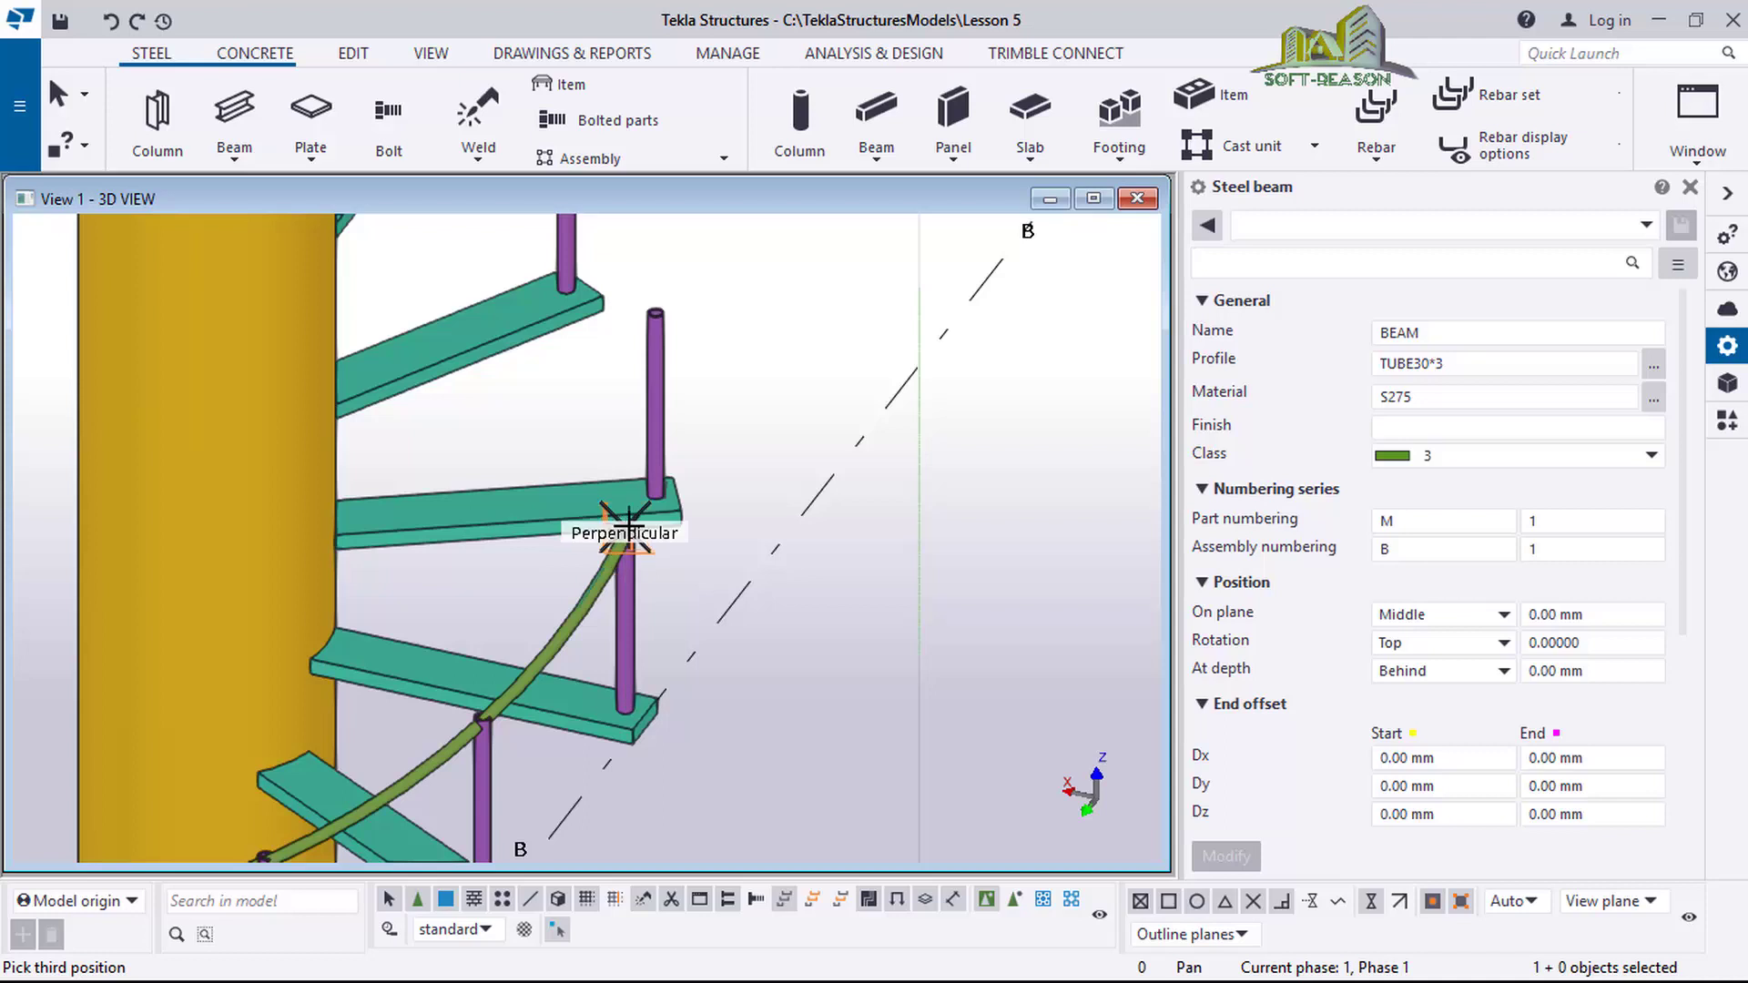
pyautogui.click(681, 360)
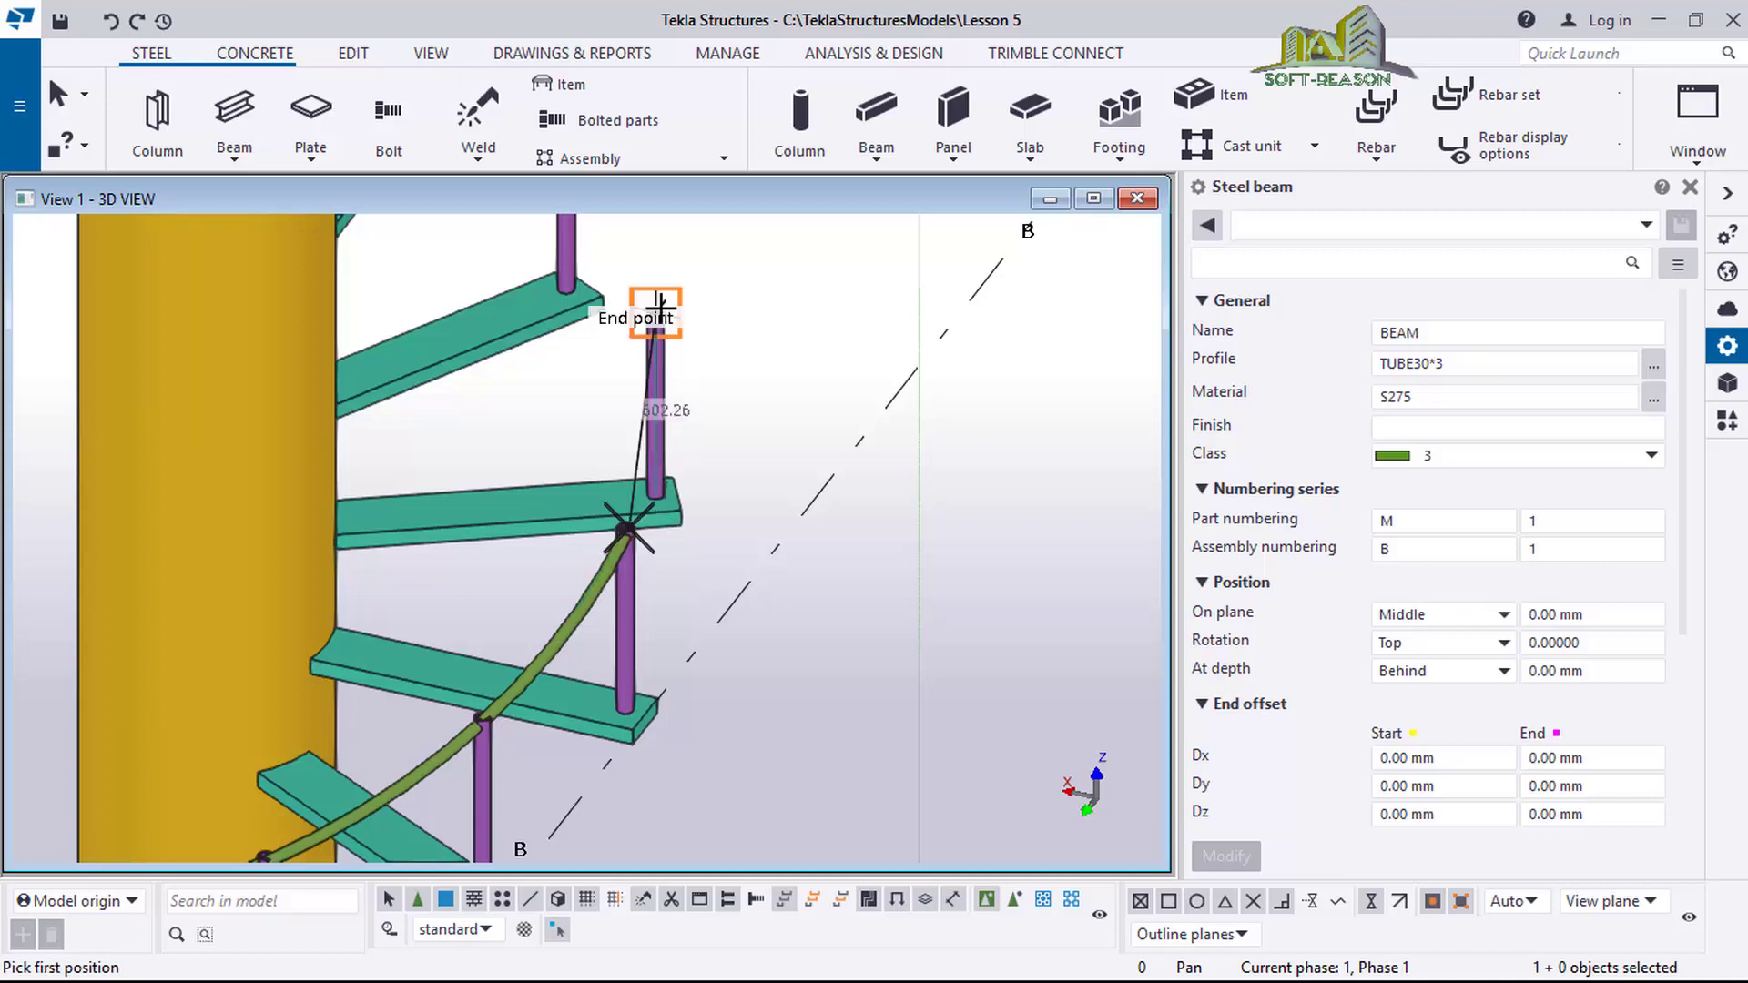
pyautogui.scroll(2, 667, 313)
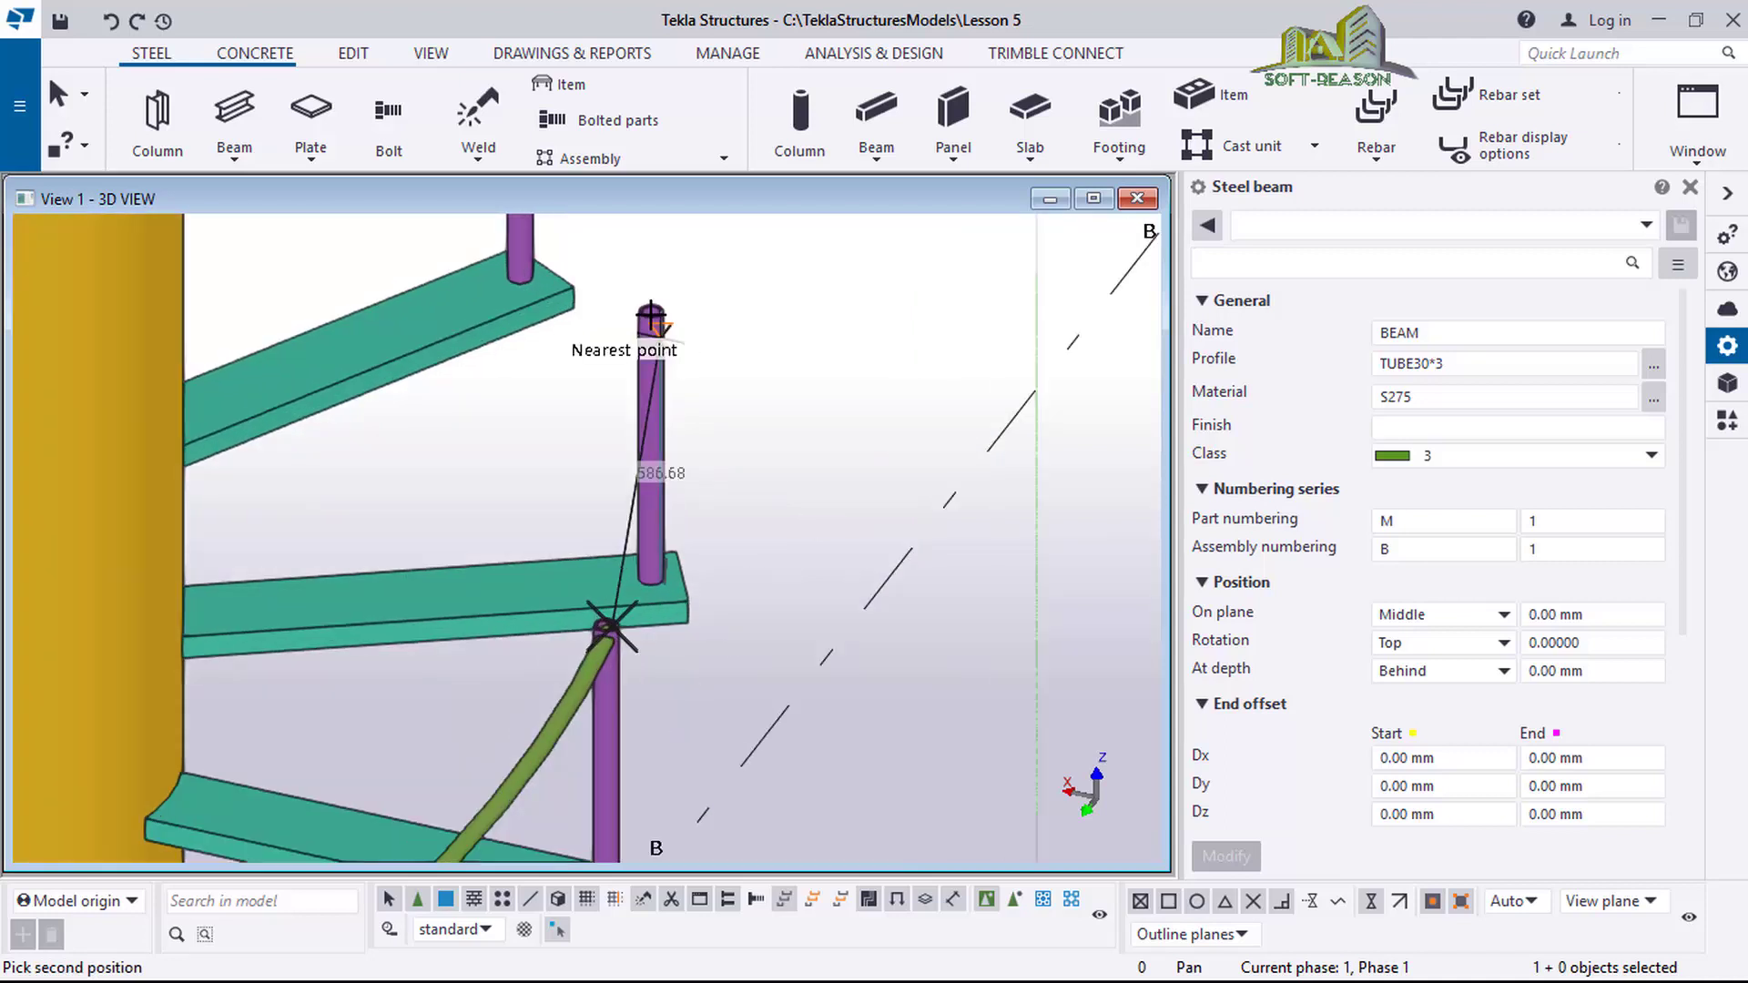
pyautogui.click(640, 489)
pyautogui.scroll(-3, 628, 510)
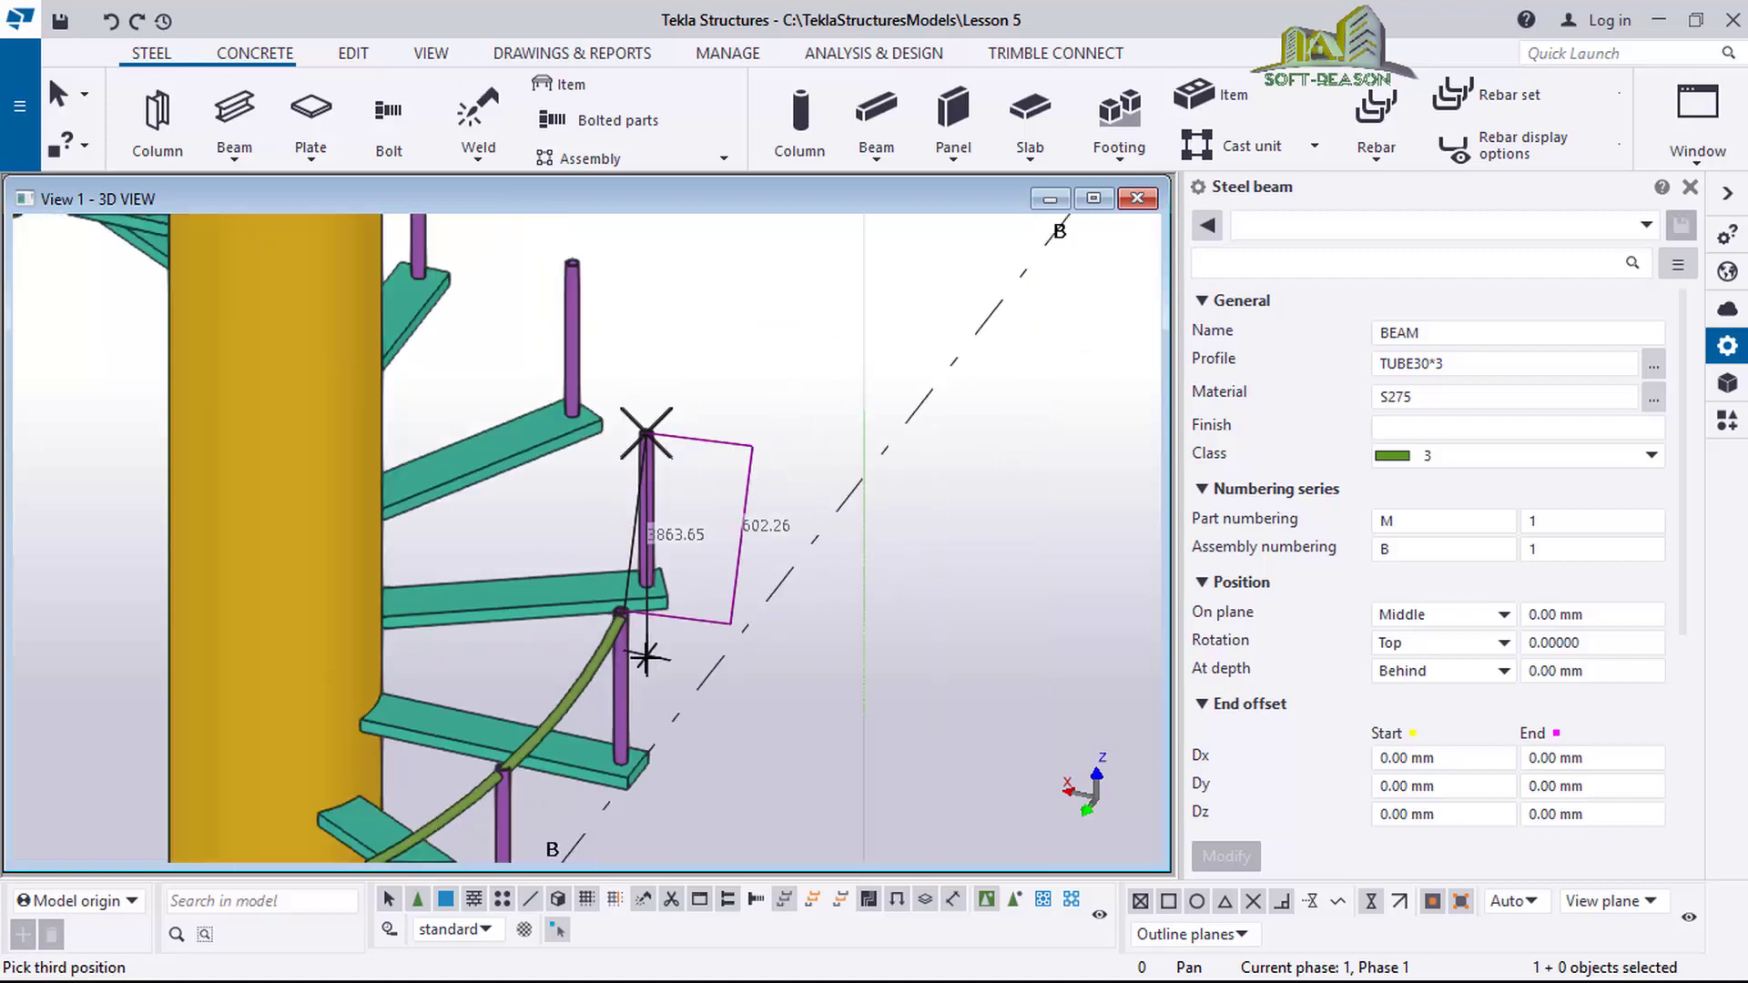
pyautogui.scroll(1, 620, 521)
pyautogui.scroll(1, 619, 522)
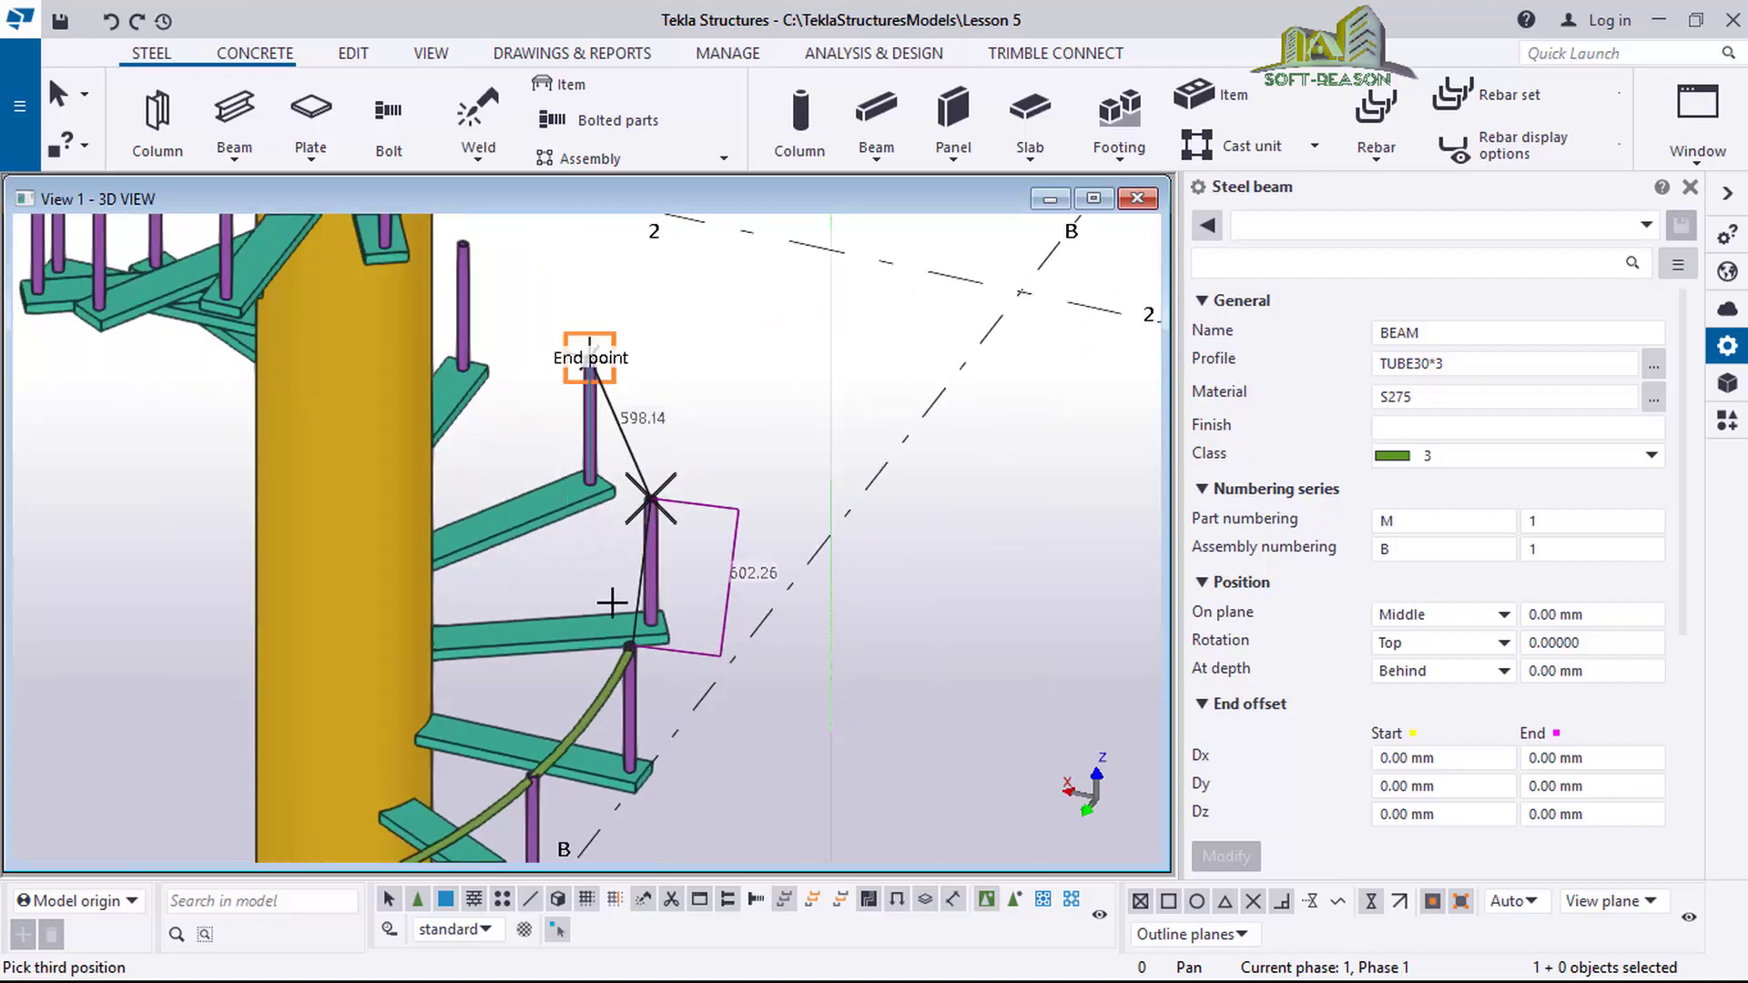
pyautogui.scroll(-3, 569, 587)
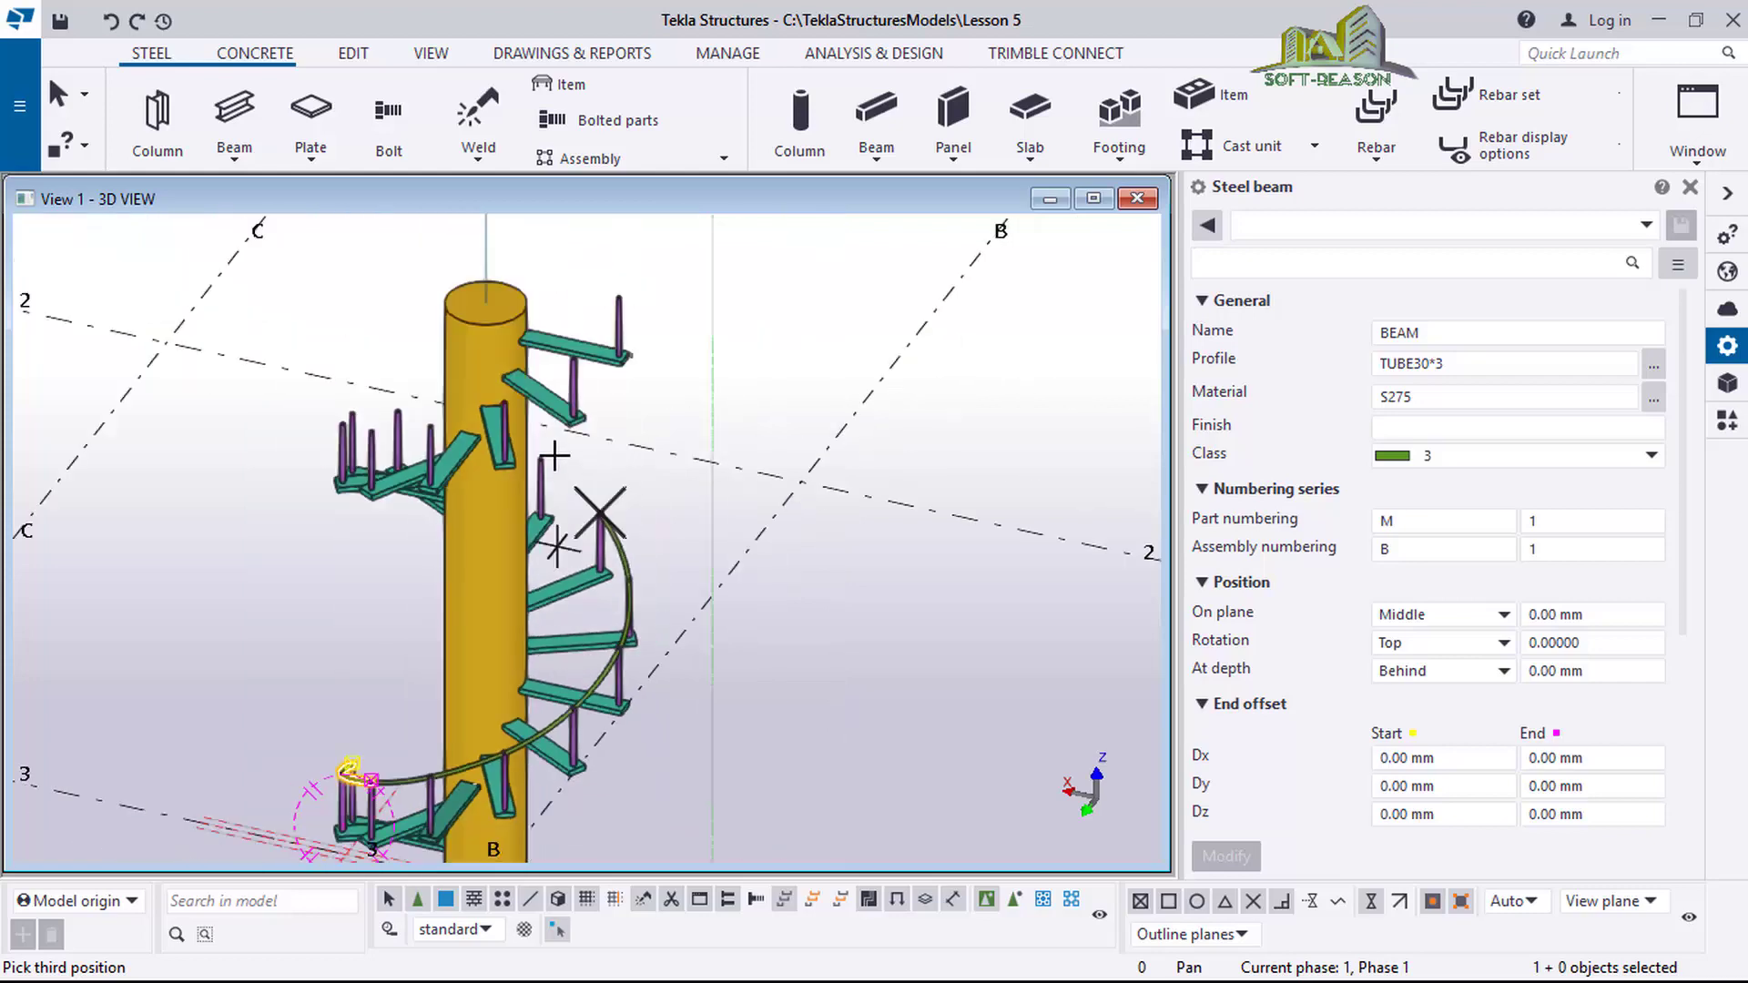
# Create a fifth curved TUBE30*3 beam from the fourth beam's upper end through the next two post tops around the column.
pyautogui.scroll(1, 553, 455)
pyautogui.scroll(1, 554, 526)
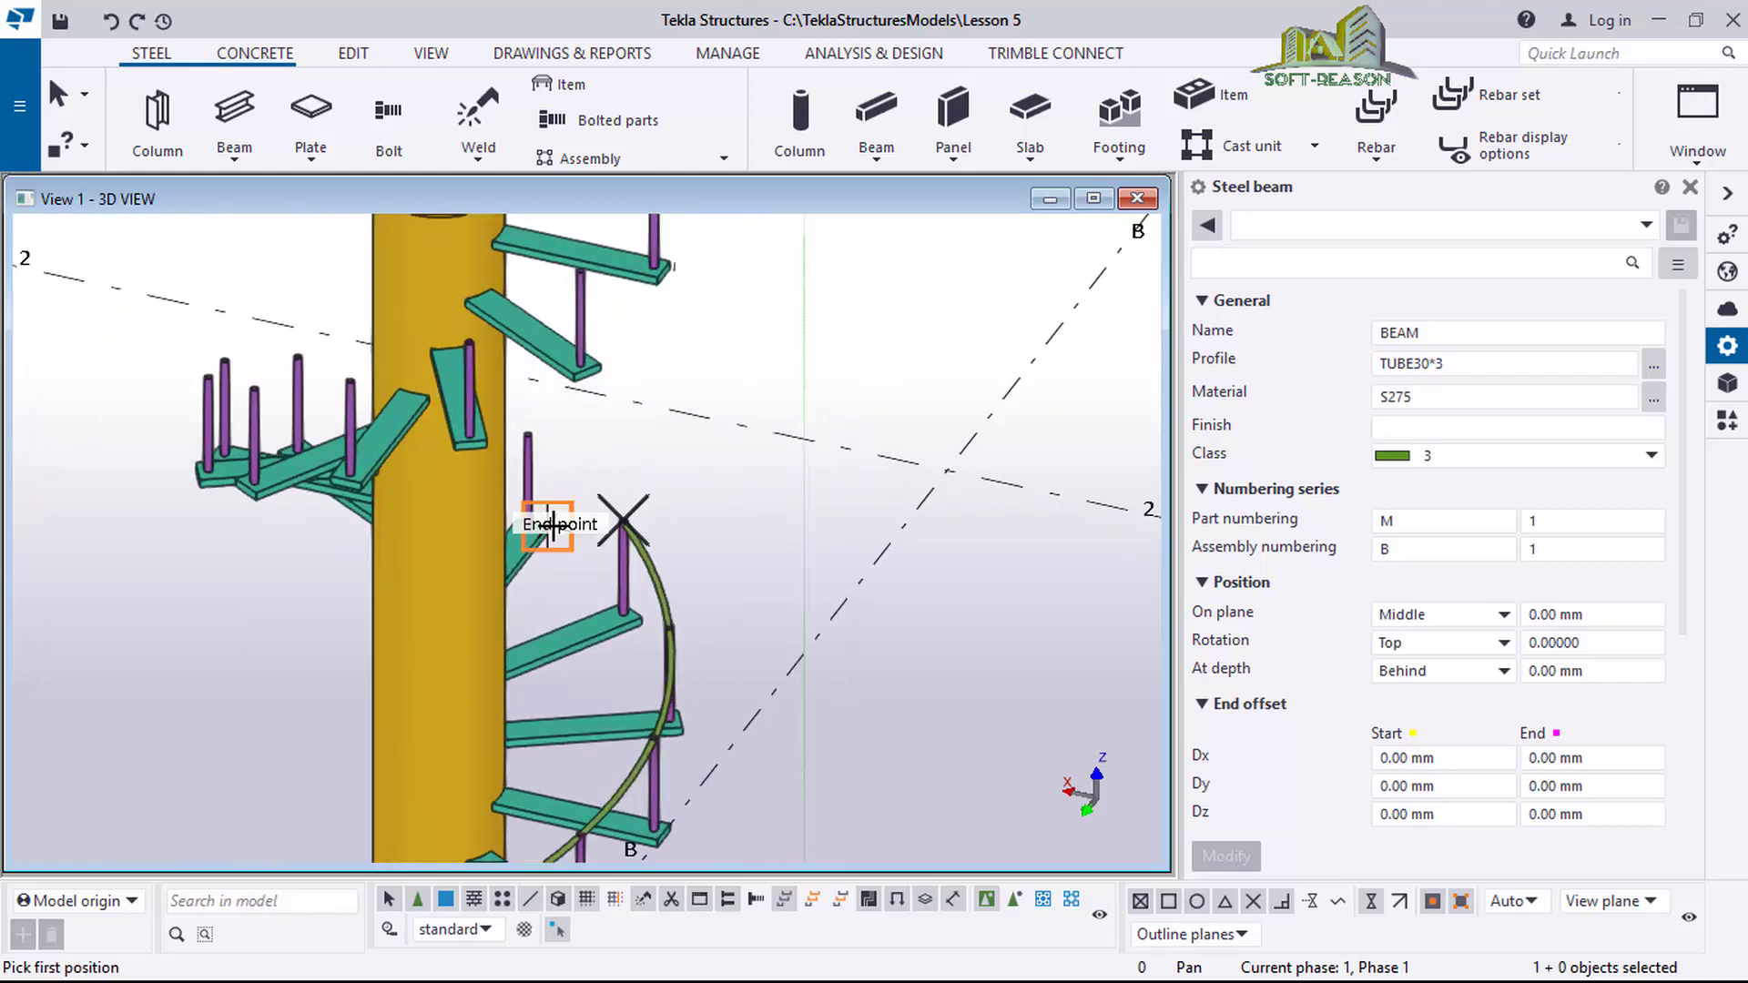
pyautogui.scroll(3, 553, 525)
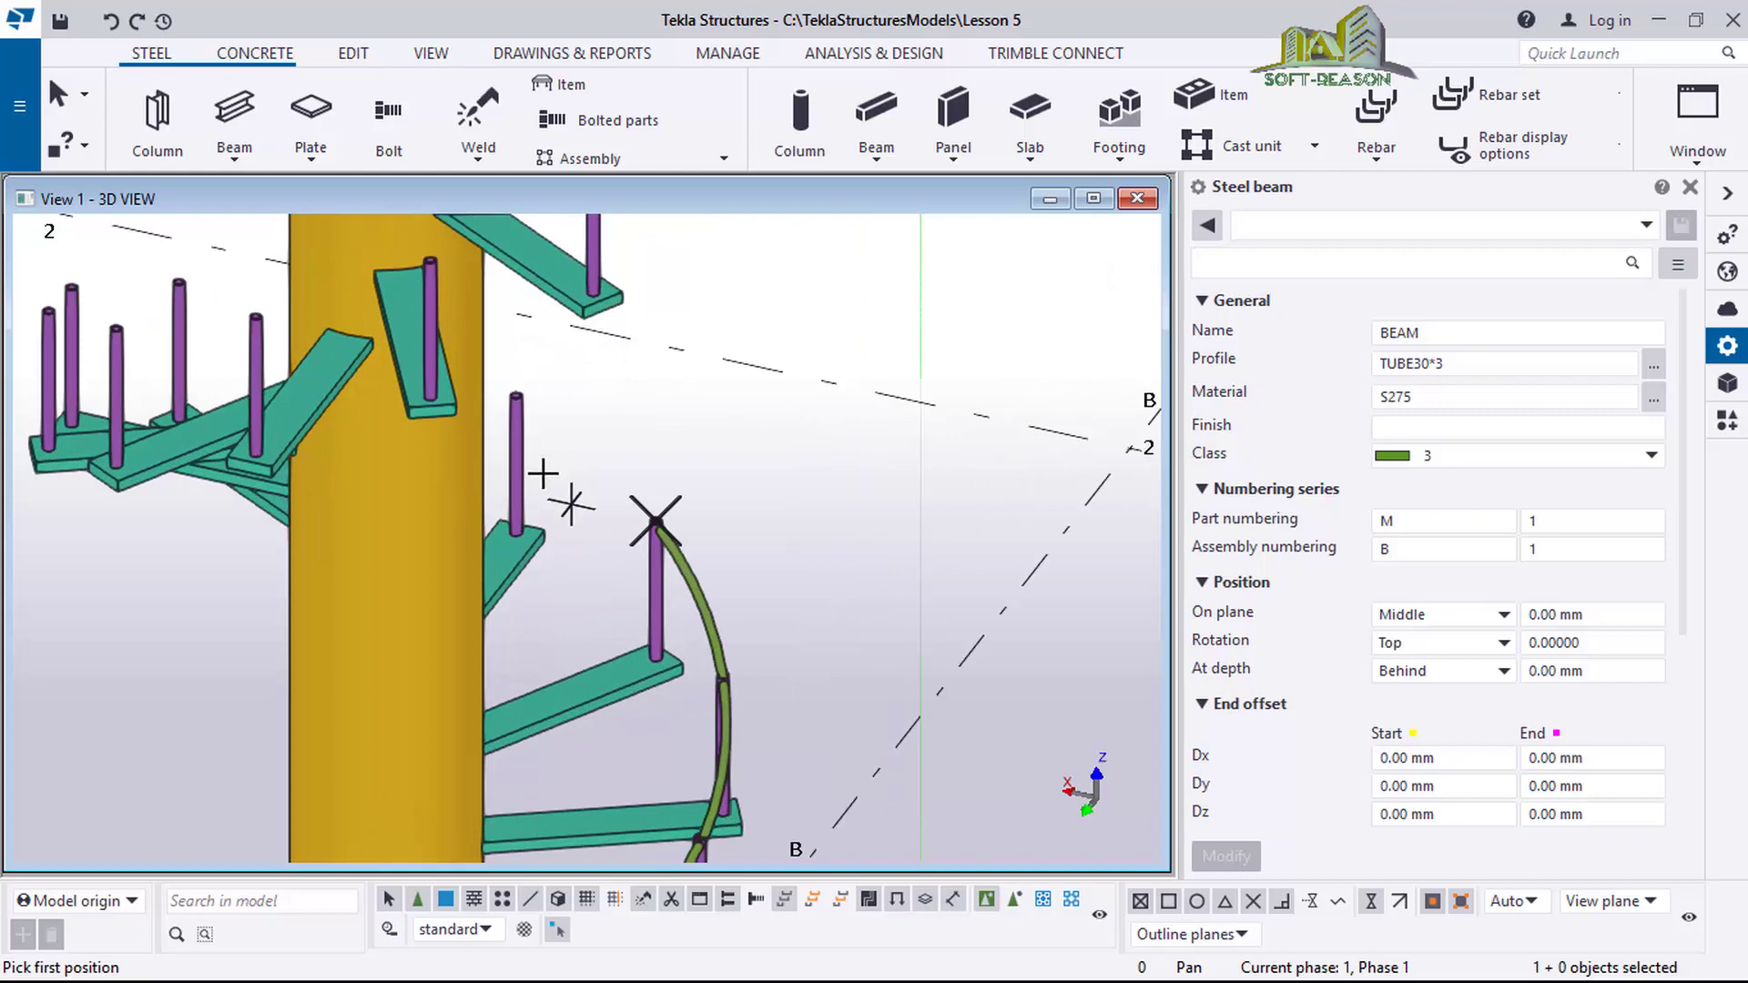
pyautogui.keyDown('ctrl'); pyautogui.moveTo(547, 468); pyautogui.dragTo(803, 585, button='middle'); pyautogui.keyUp('ctrl')
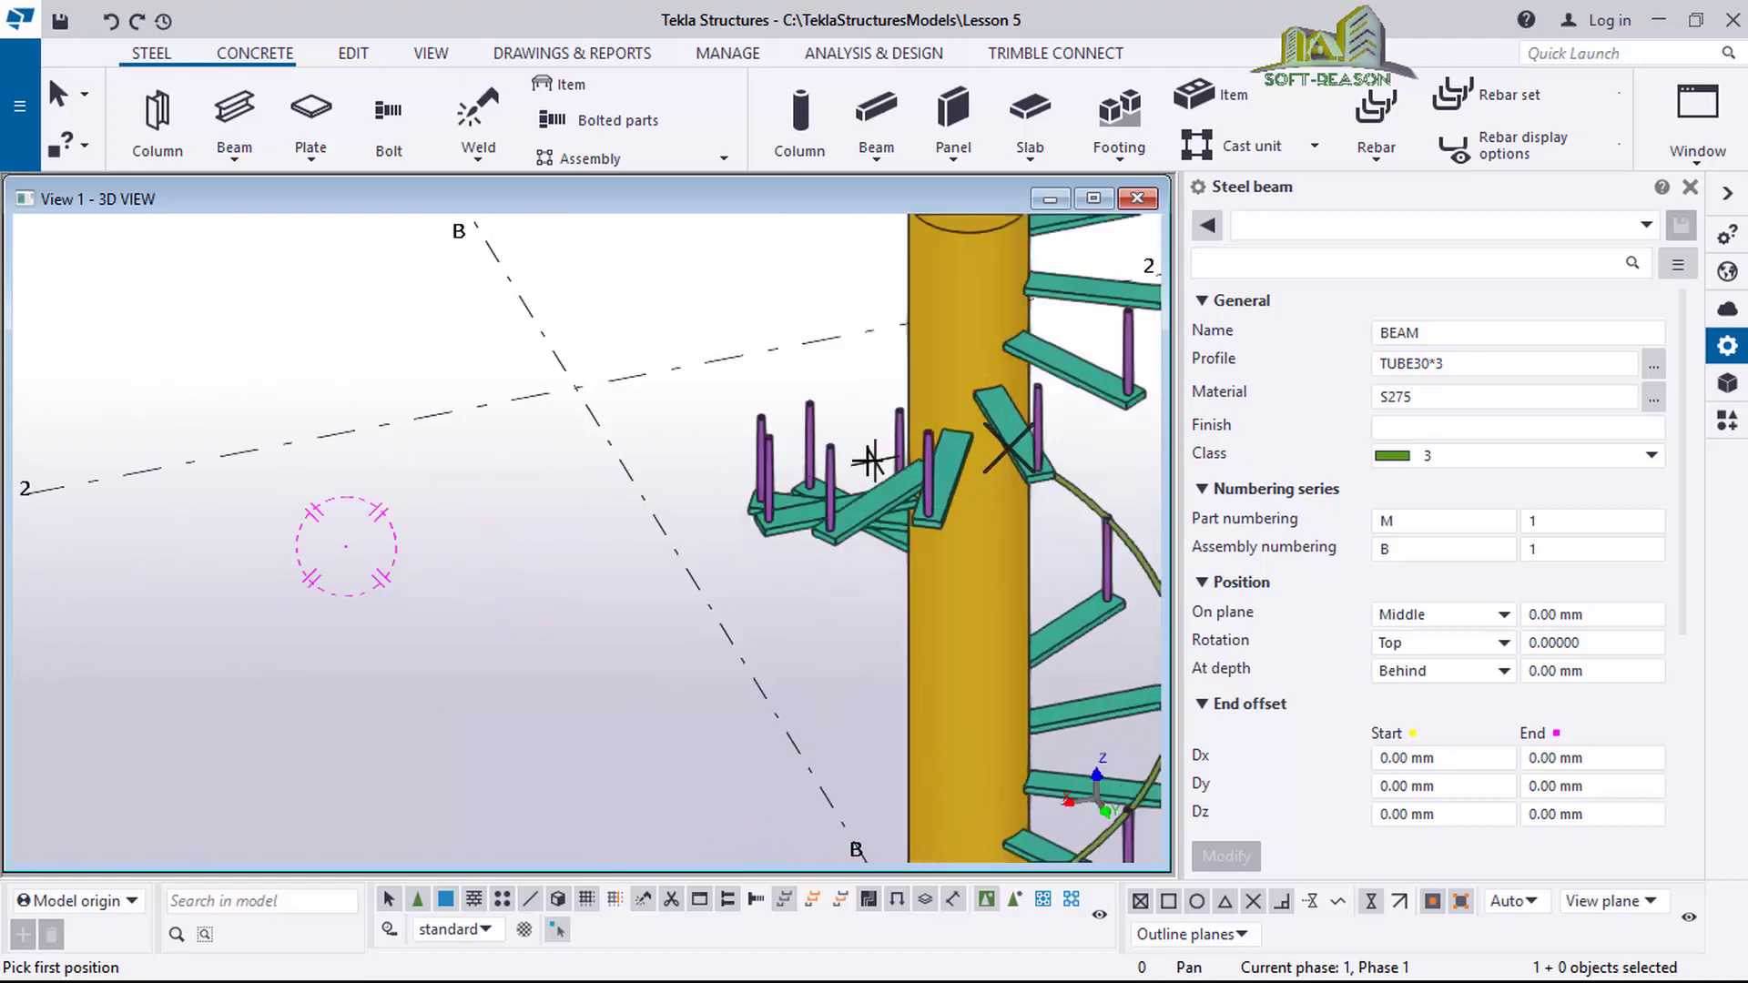
pyautogui.press('v')
pyautogui.keyDown('ctrl'); pyautogui.moveTo(877, 489); pyautogui.dragTo(1142, 414, button='middle'); pyautogui.keyUp('ctrl')
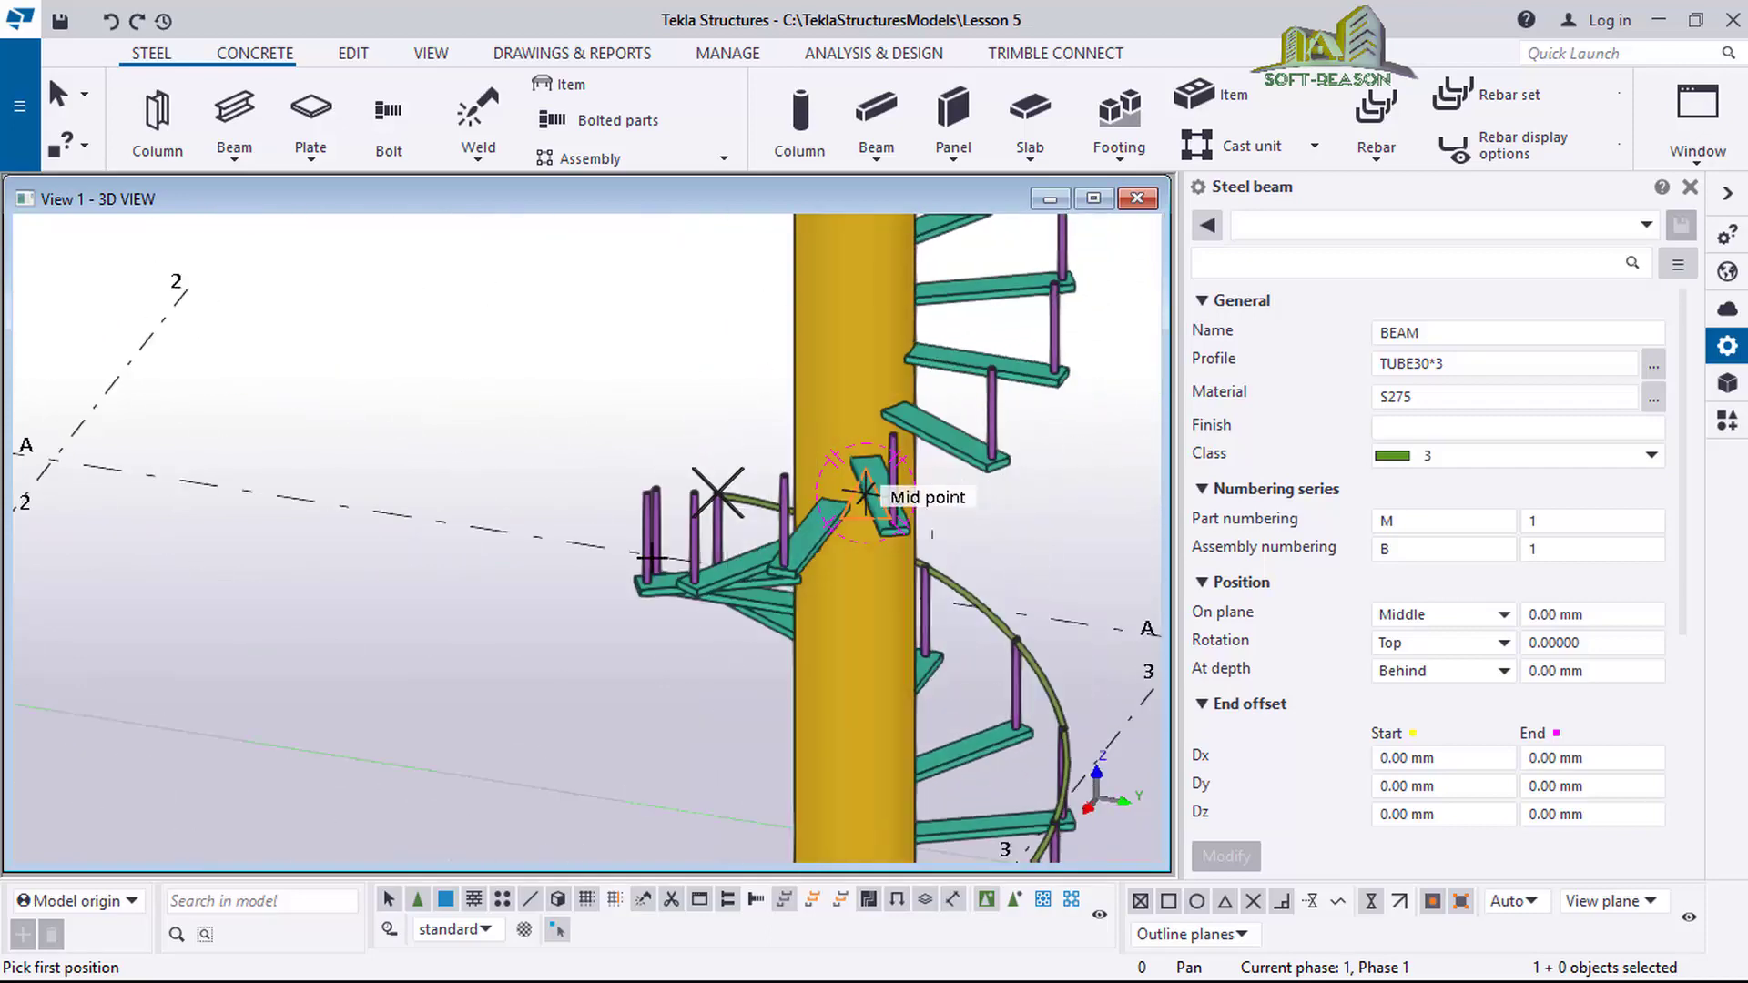
pyautogui.keyDown('ctrl'); pyautogui.moveTo(931, 534); pyautogui.dragTo(1125, 562, button='middle'); pyautogui.keyUp('ctrl')
pyautogui.scroll(4, 409, 661)
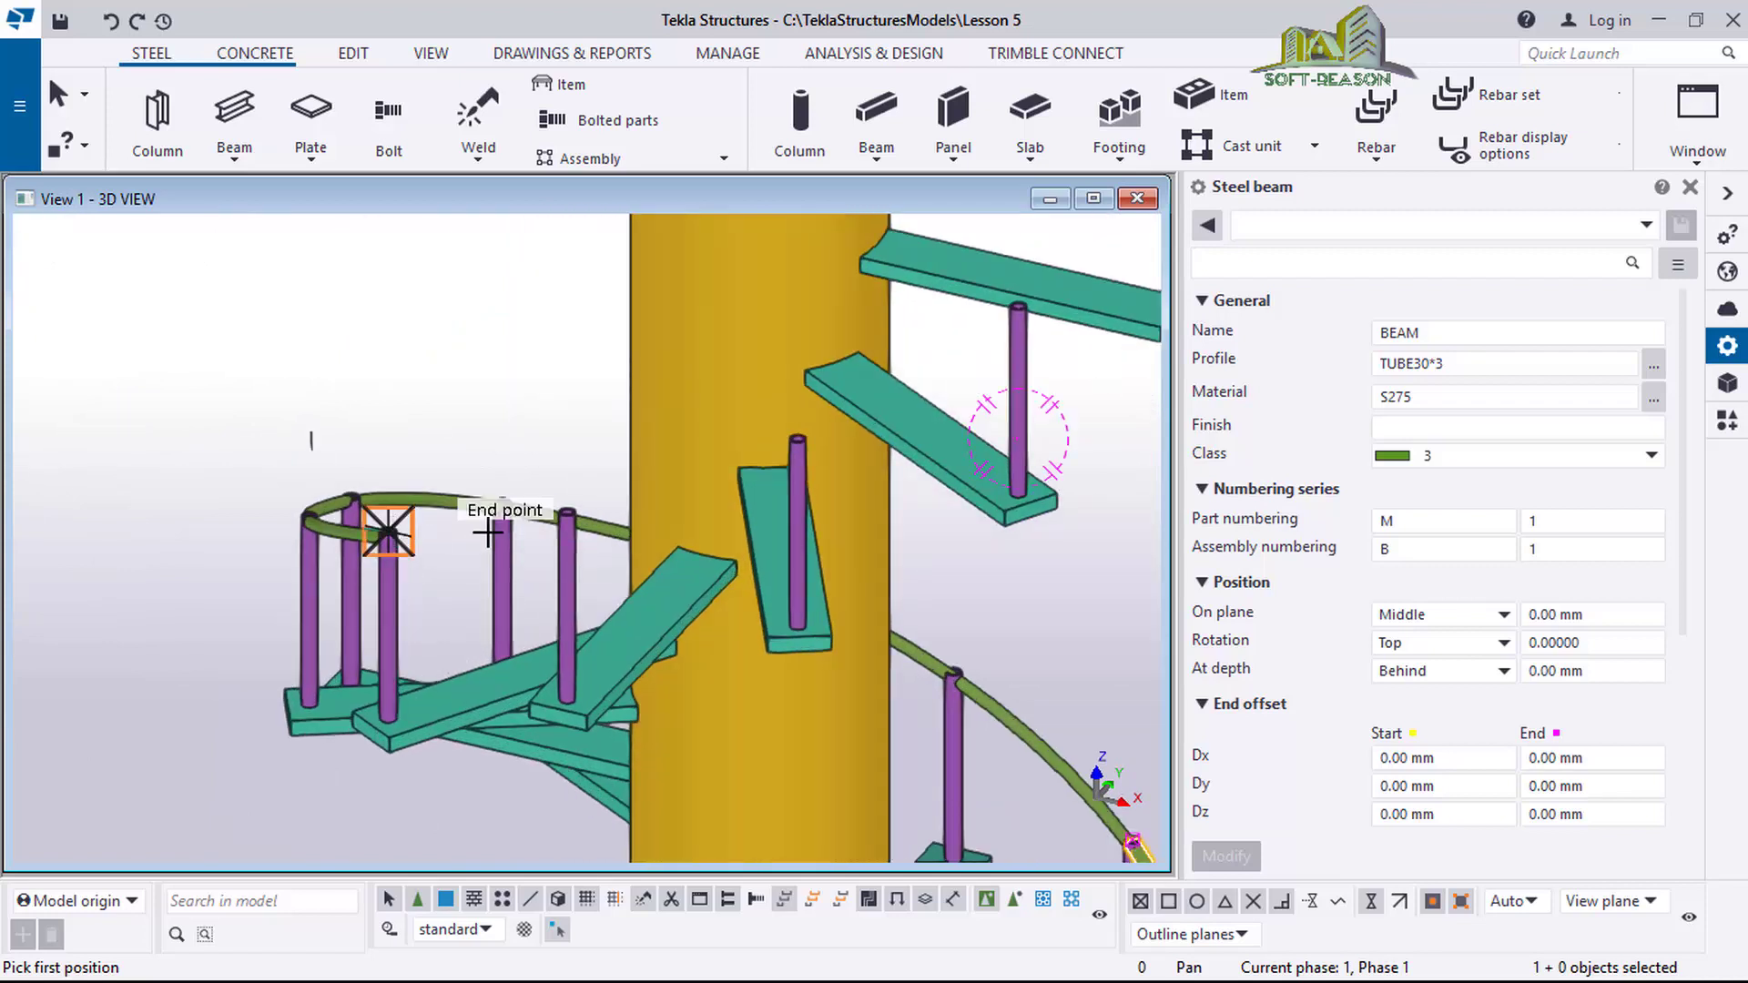
pyautogui.click(389, 531)
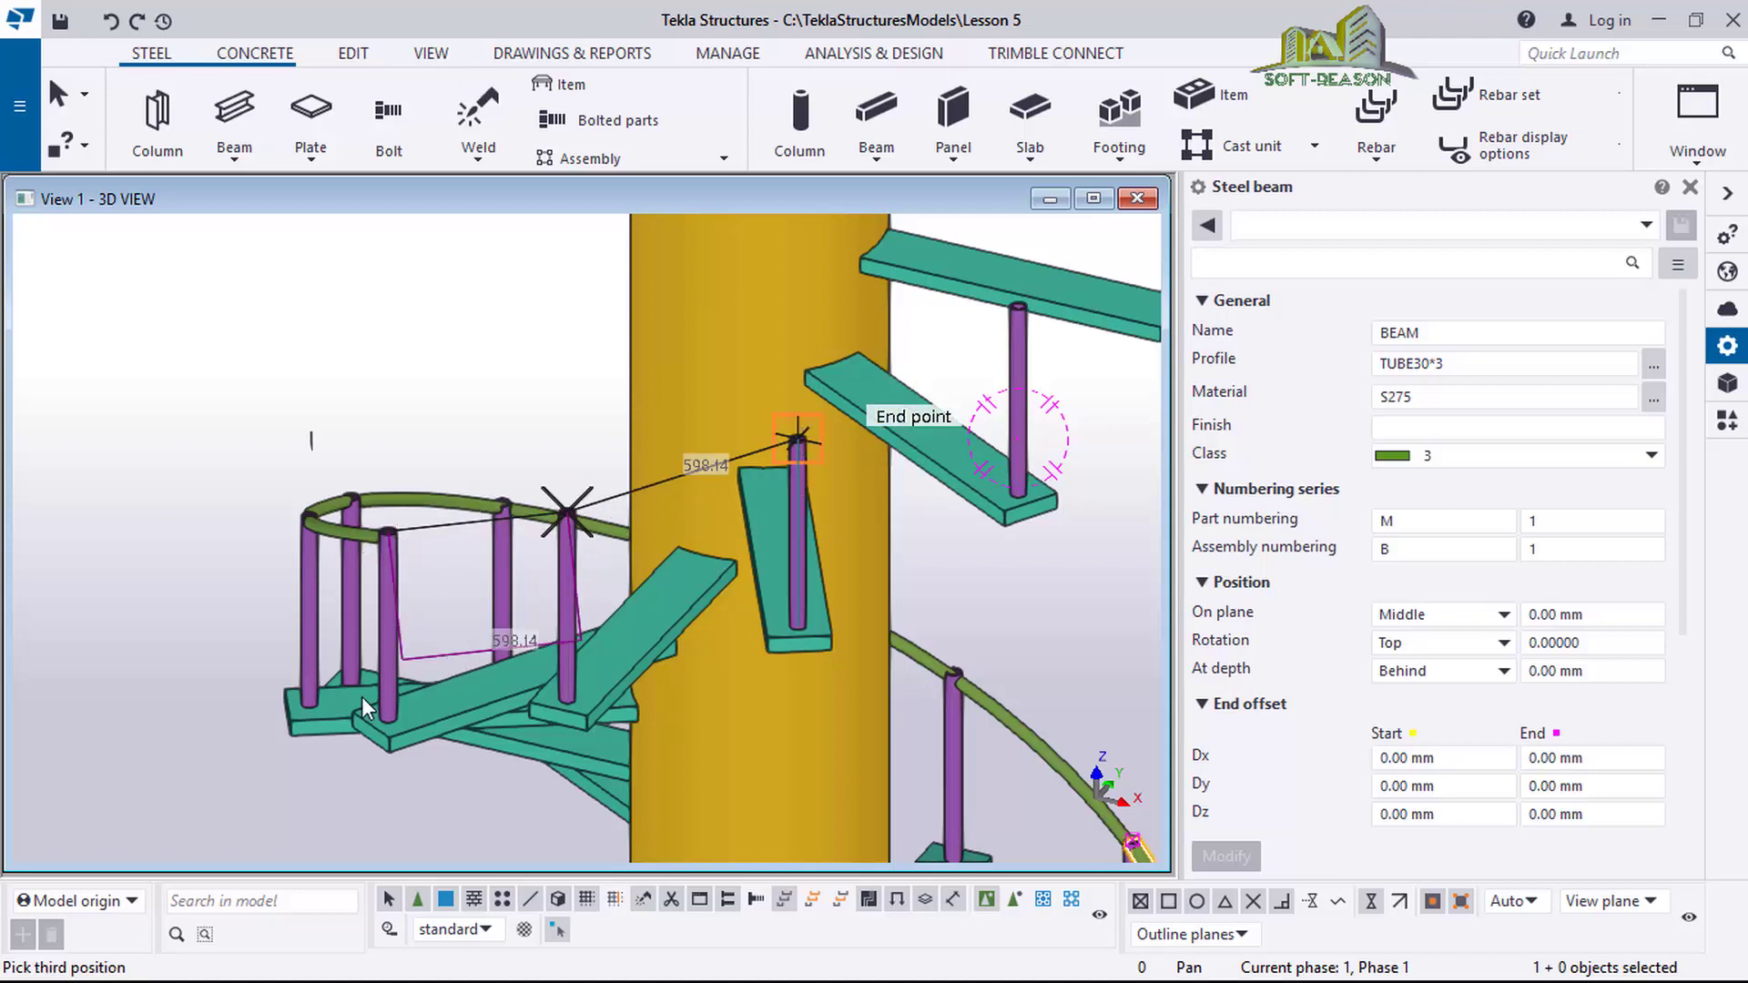
pyautogui.click(797, 439)
# Continue the handrail with a sixth curved TUBE30*3 beam from the fifth beam's upper end over the next two post tops.
pyautogui.keyDown('ctrl'); pyautogui.moveTo(328, 695); pyautogui.dragTo(655, 535, button='middle'); pyautogui.keyUp('ctrl')
pyautogui.scroll(3, 586, 548)
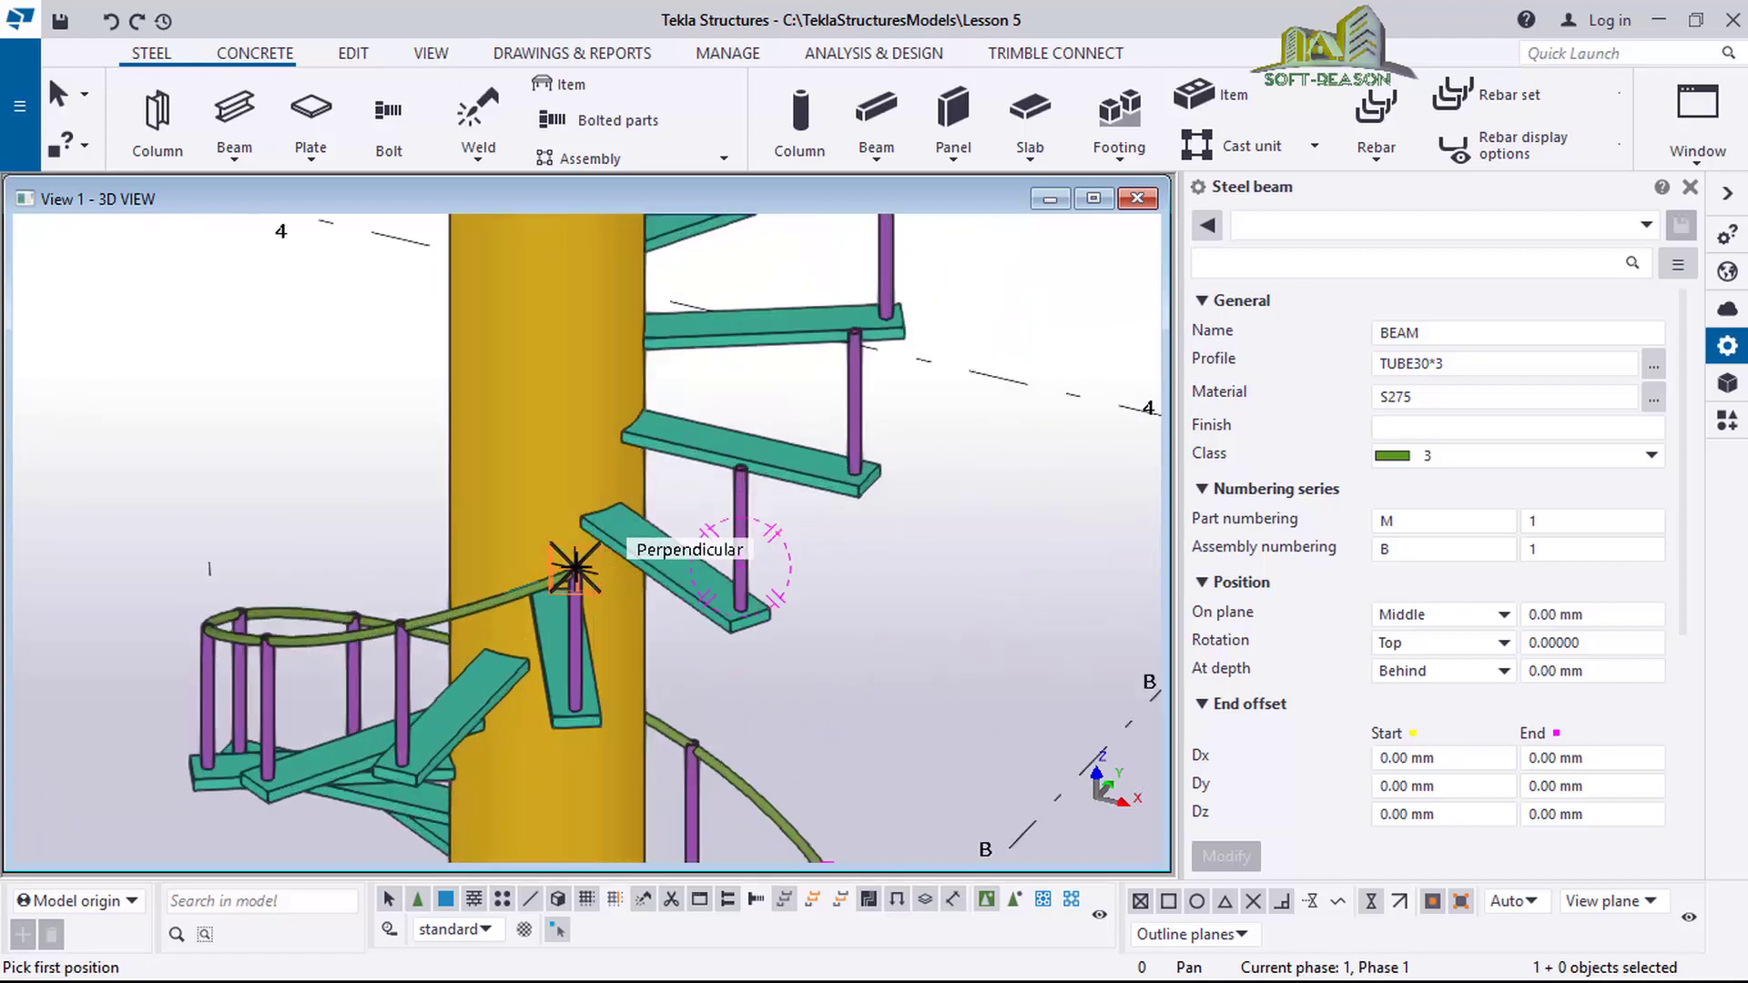
pyautogui.scroll(3, 574, 569)
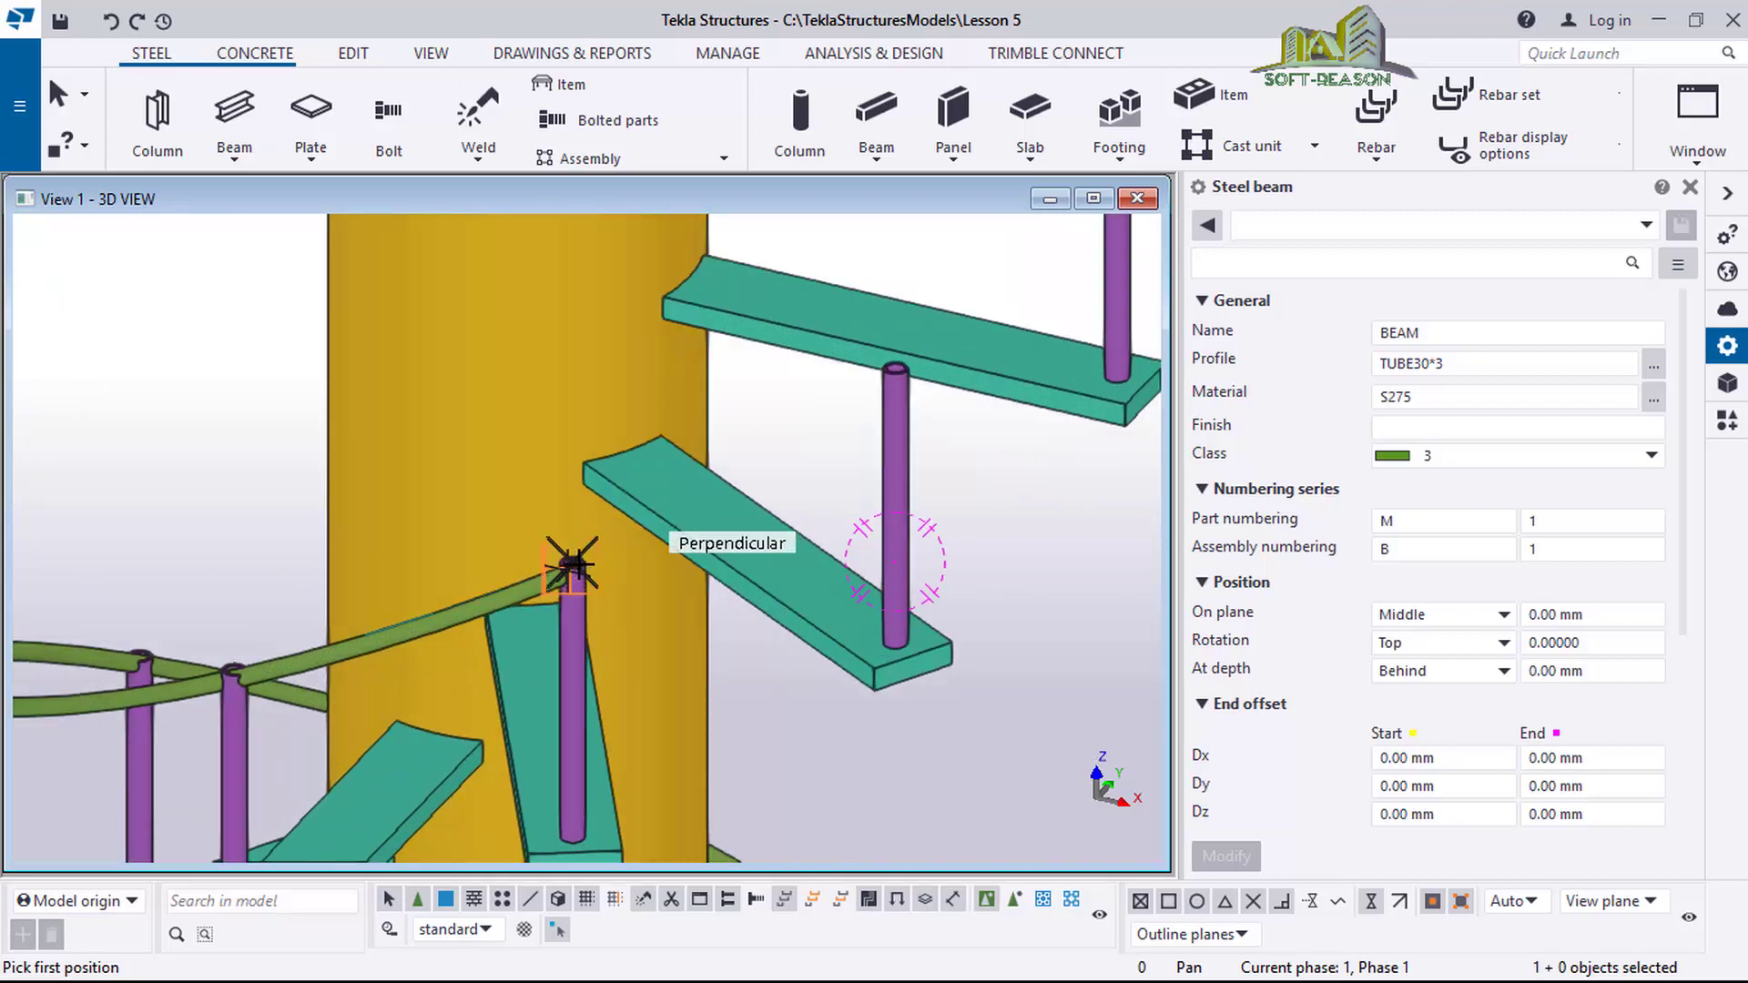
pyautogui.click(745, 528)
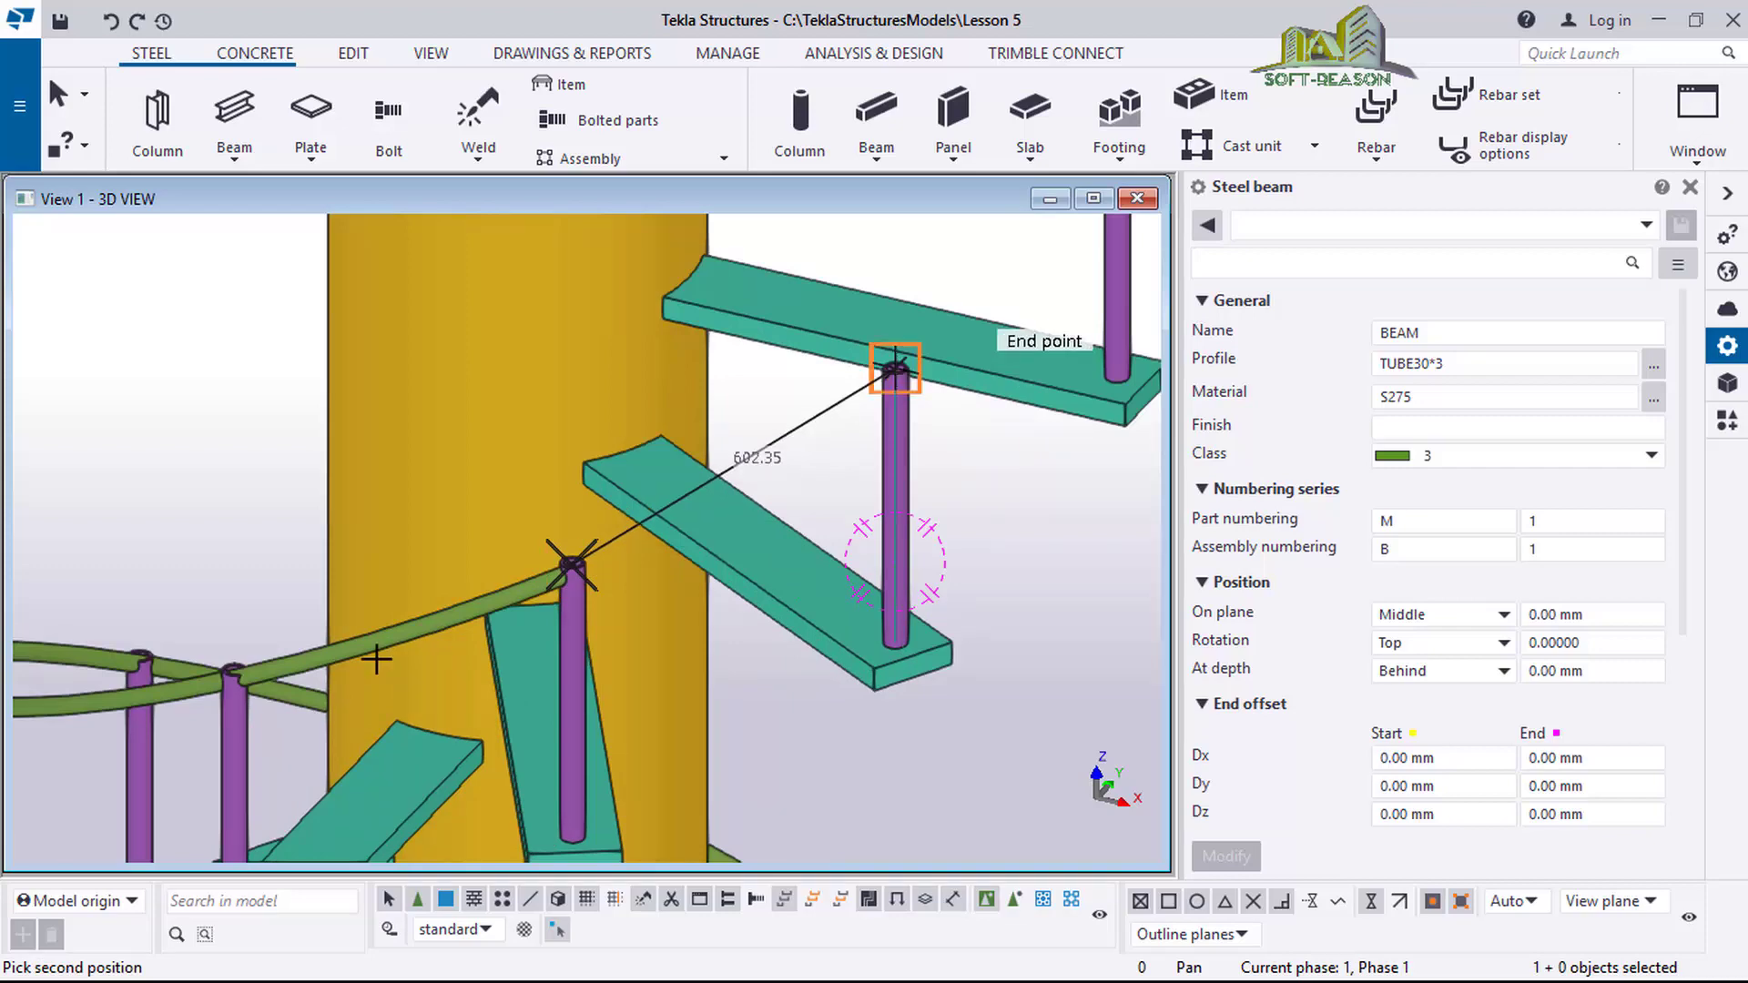
pyautogui.scroll(-2, 229, 724)
pyautogui.scroll(-1, 748, 399)
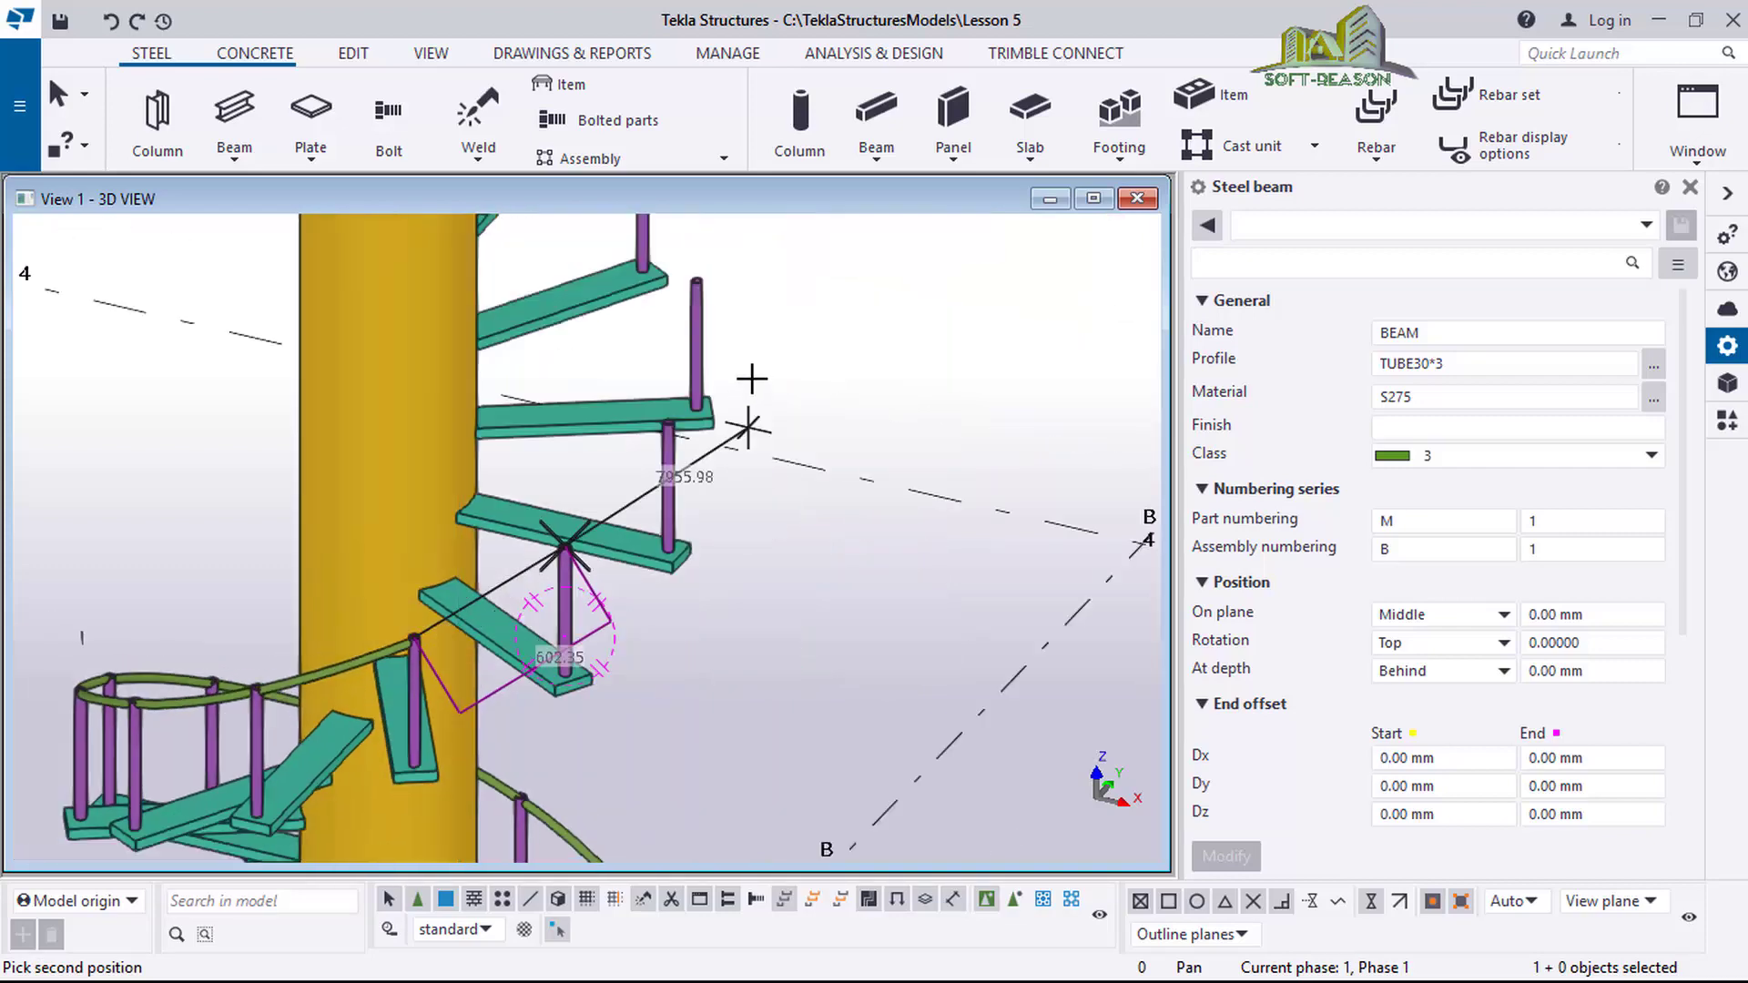
pyautogui.scroll(3, 678, 421)
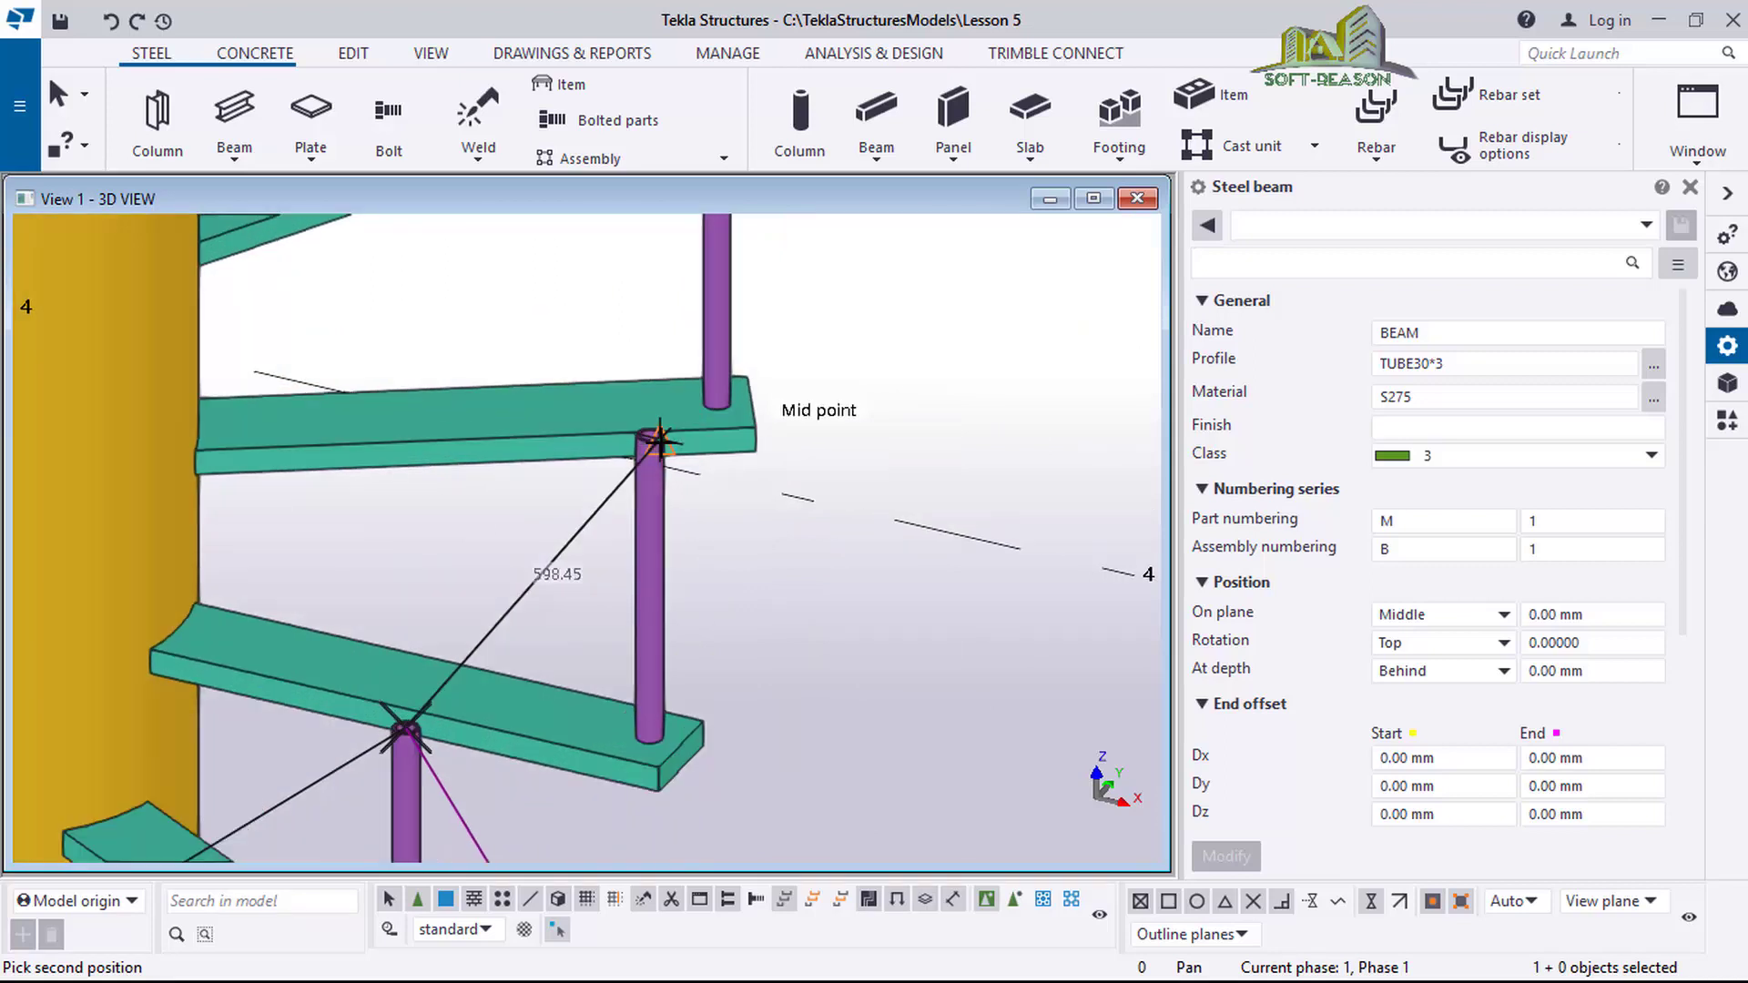
pyautogui.click(653, 441)
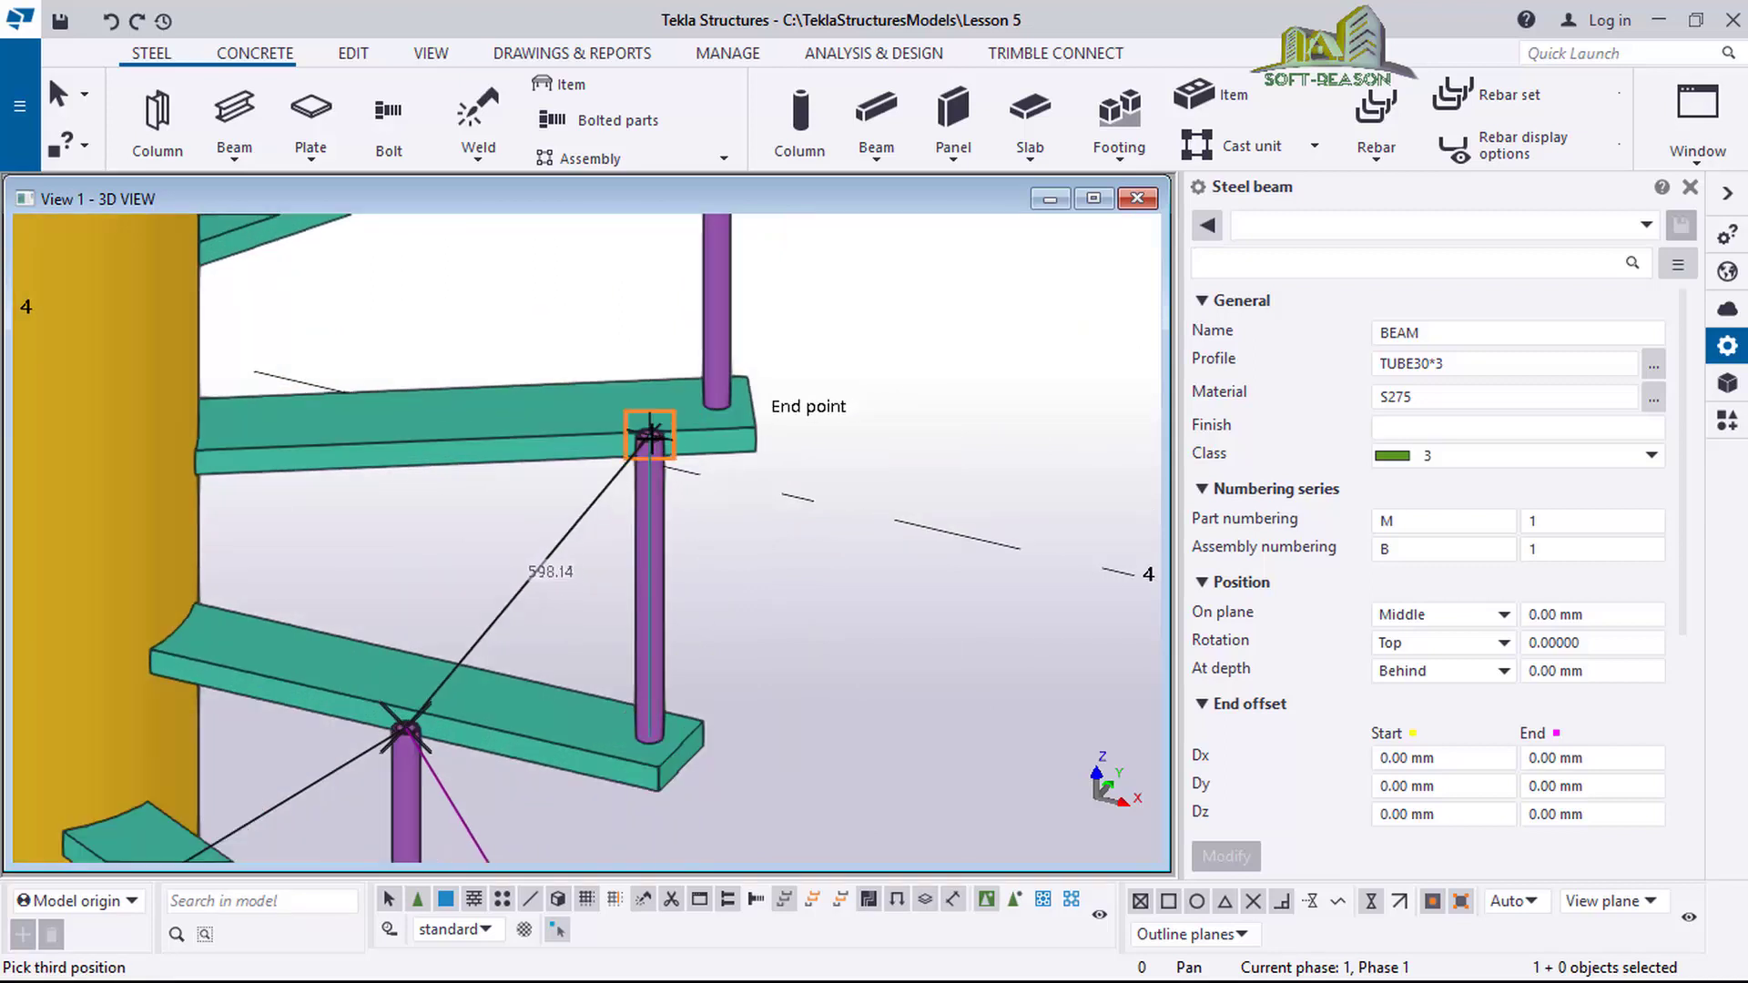
pyautogui.scroll(-3, 514, 699)
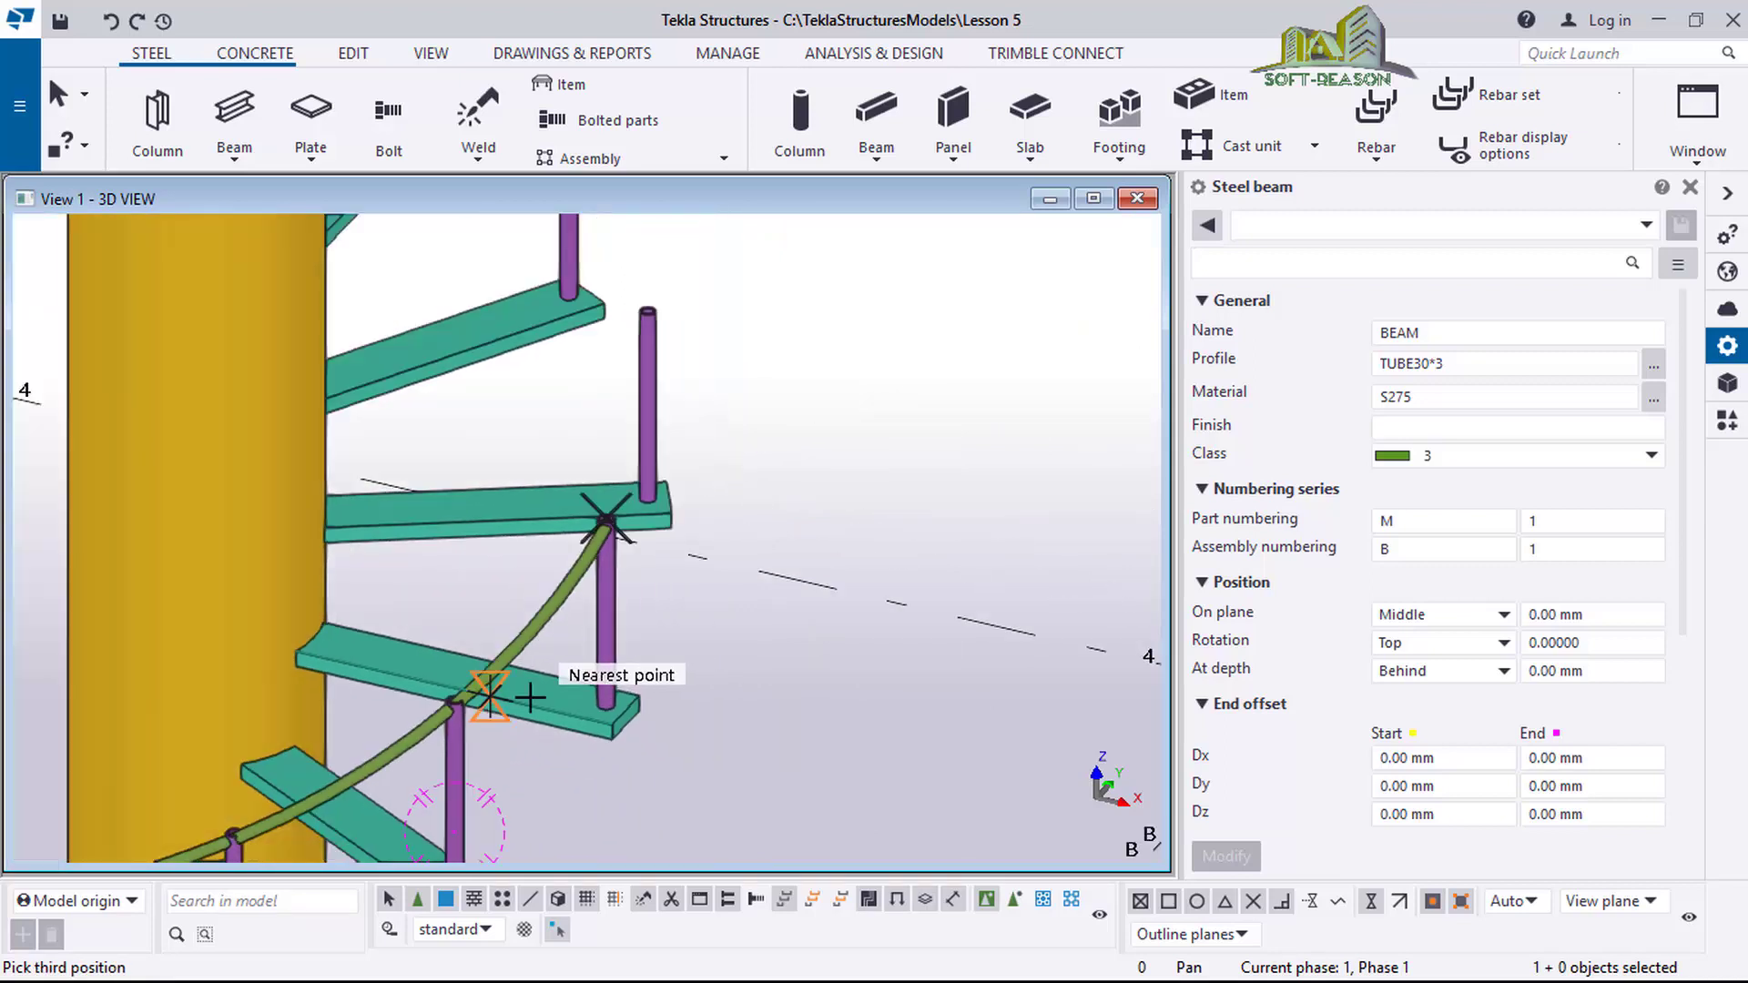
# Create a curved TUBE30*3 handrail beam through the next three post tops, starting at the post just above the sixth beam's upper end.
pyautogui.scroll(2, 626, 387)
pyautogui.click(626, 374)
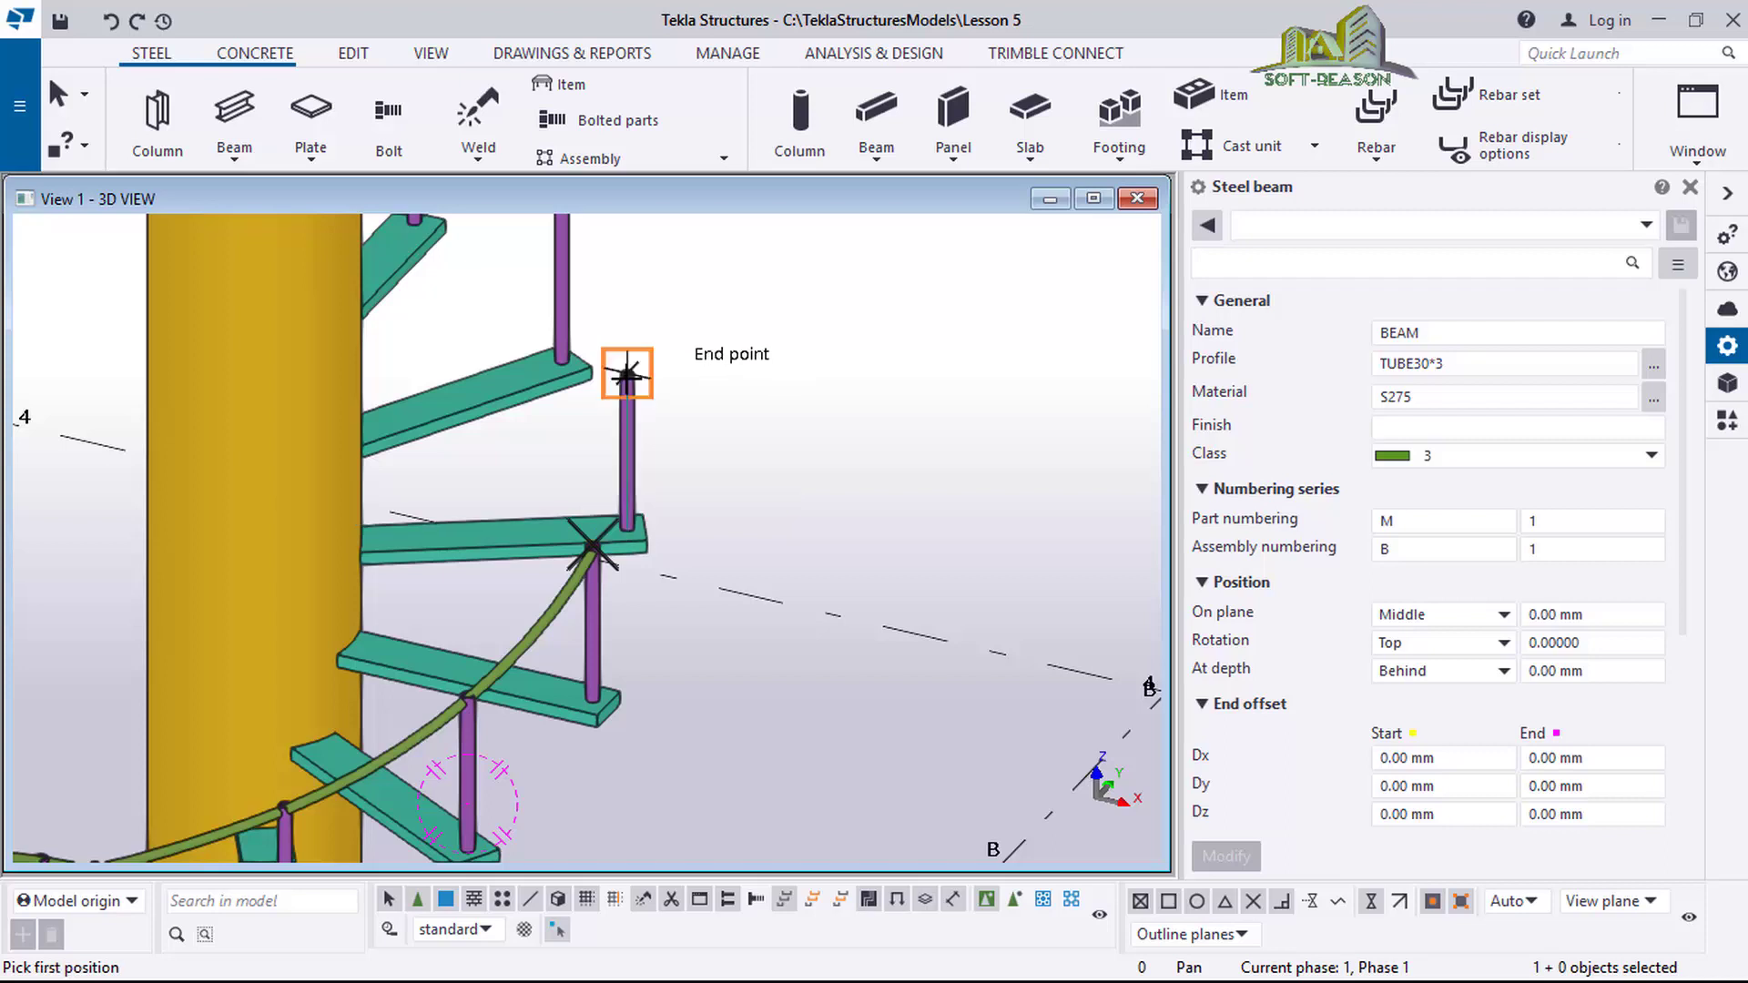
pyautogui.scroll(-5, 591, 724)
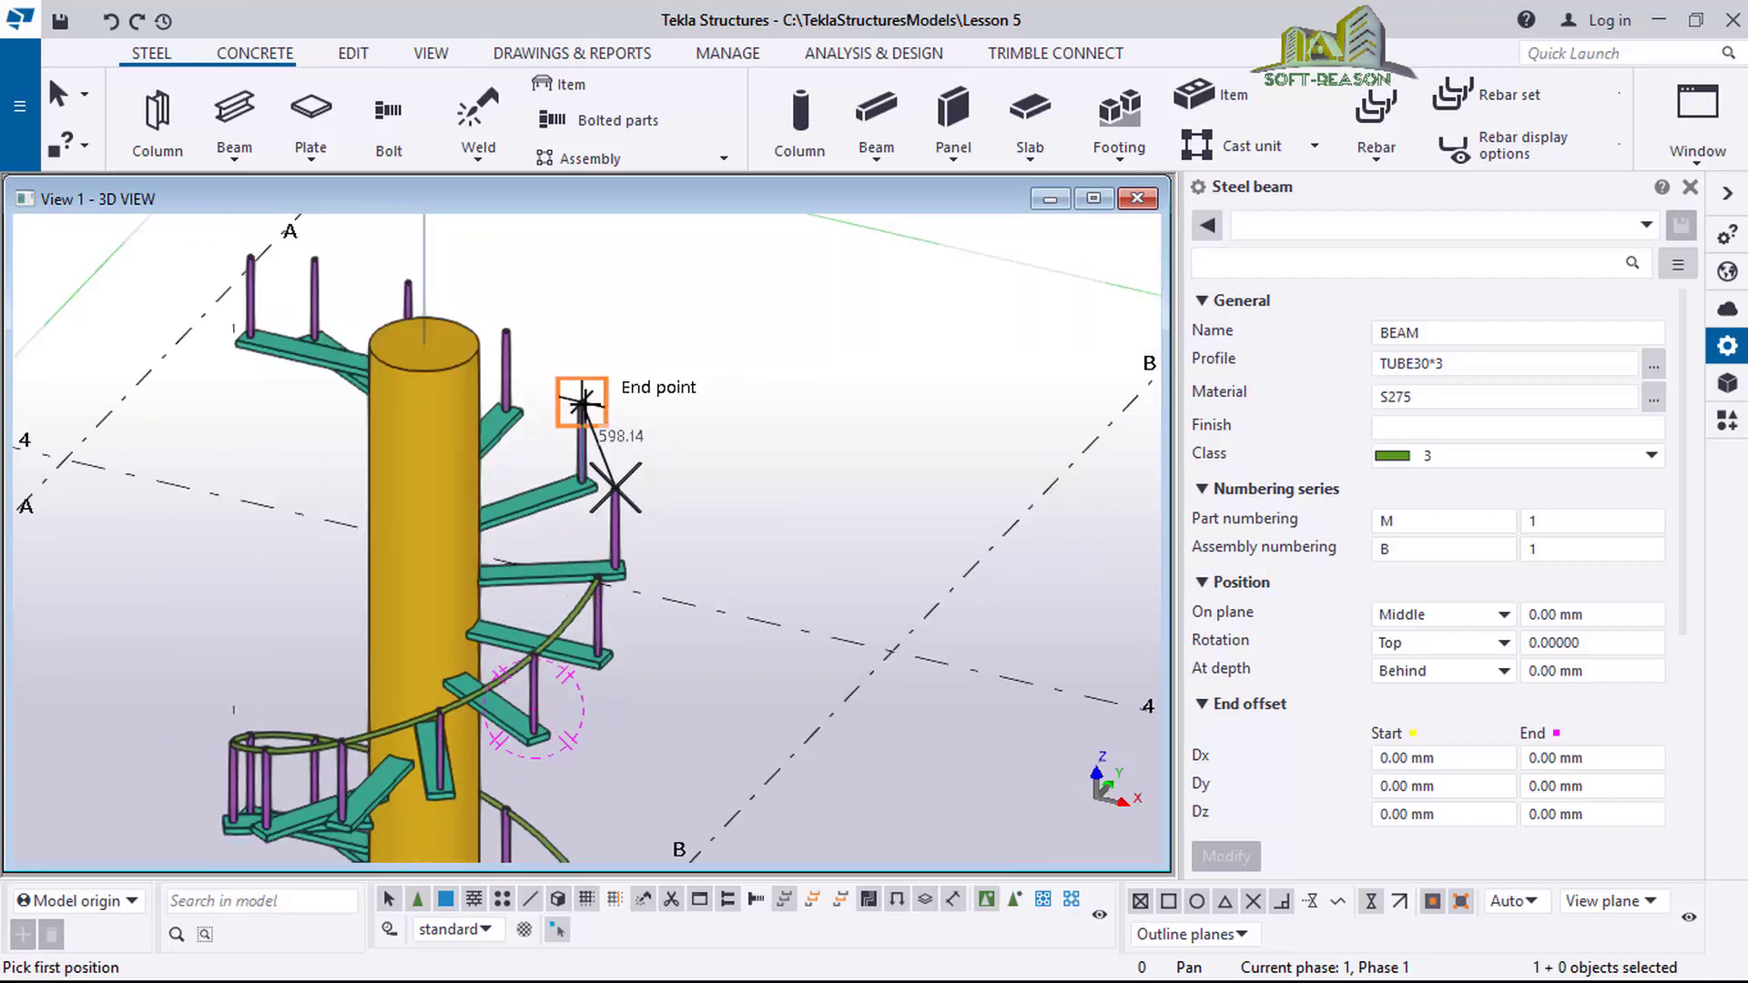
pyautogui.click(581, 400)
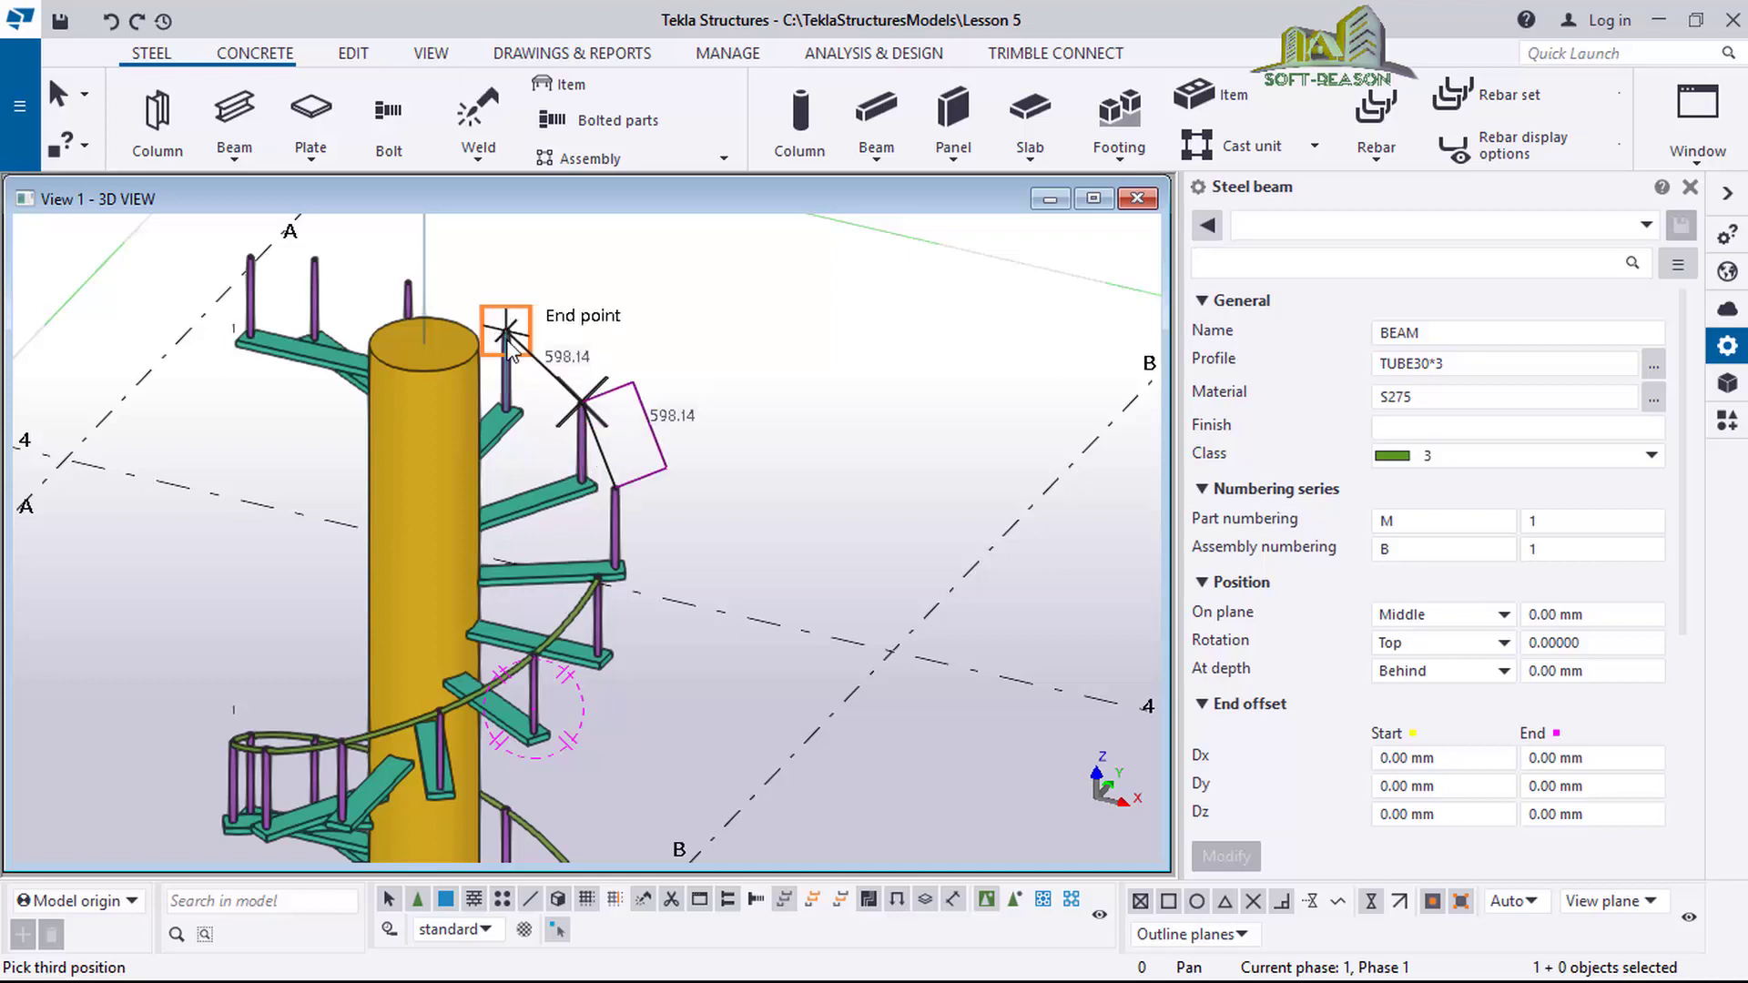
# Add a curved TUBE30*3 beam over the staircase's last three post tops, starting at the post behind the column.
pyautogui.click(452, 281)
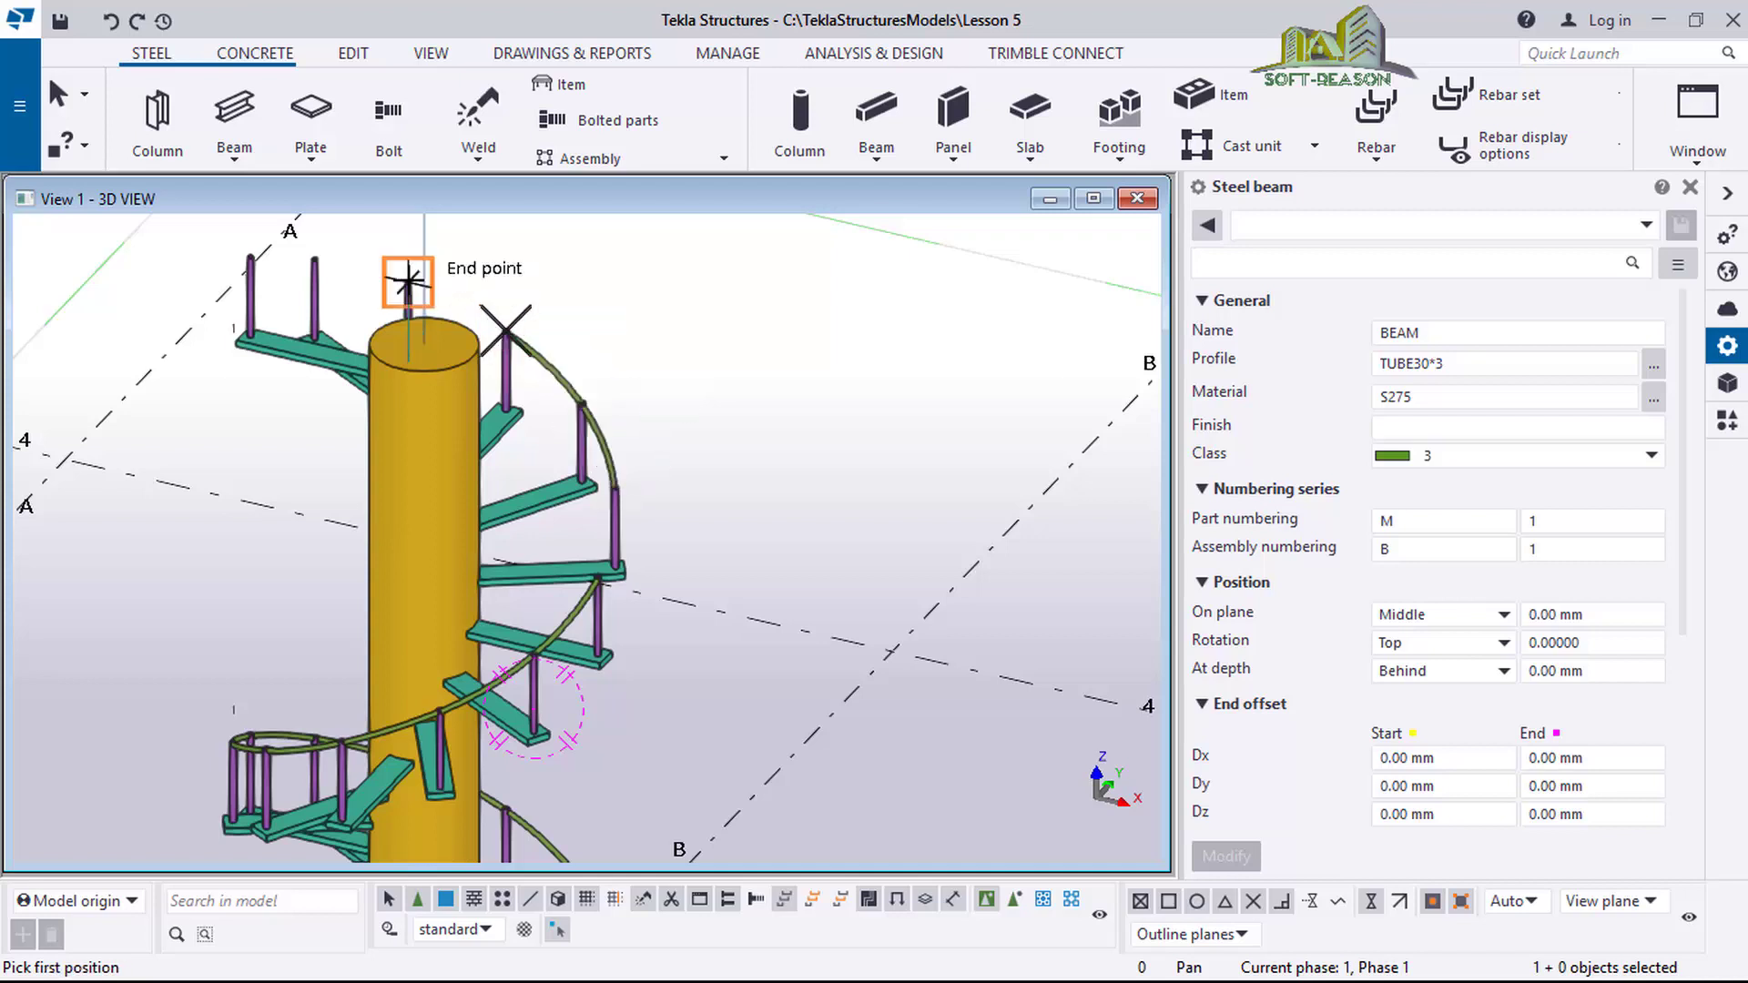
pyautogui.click(314, 267)
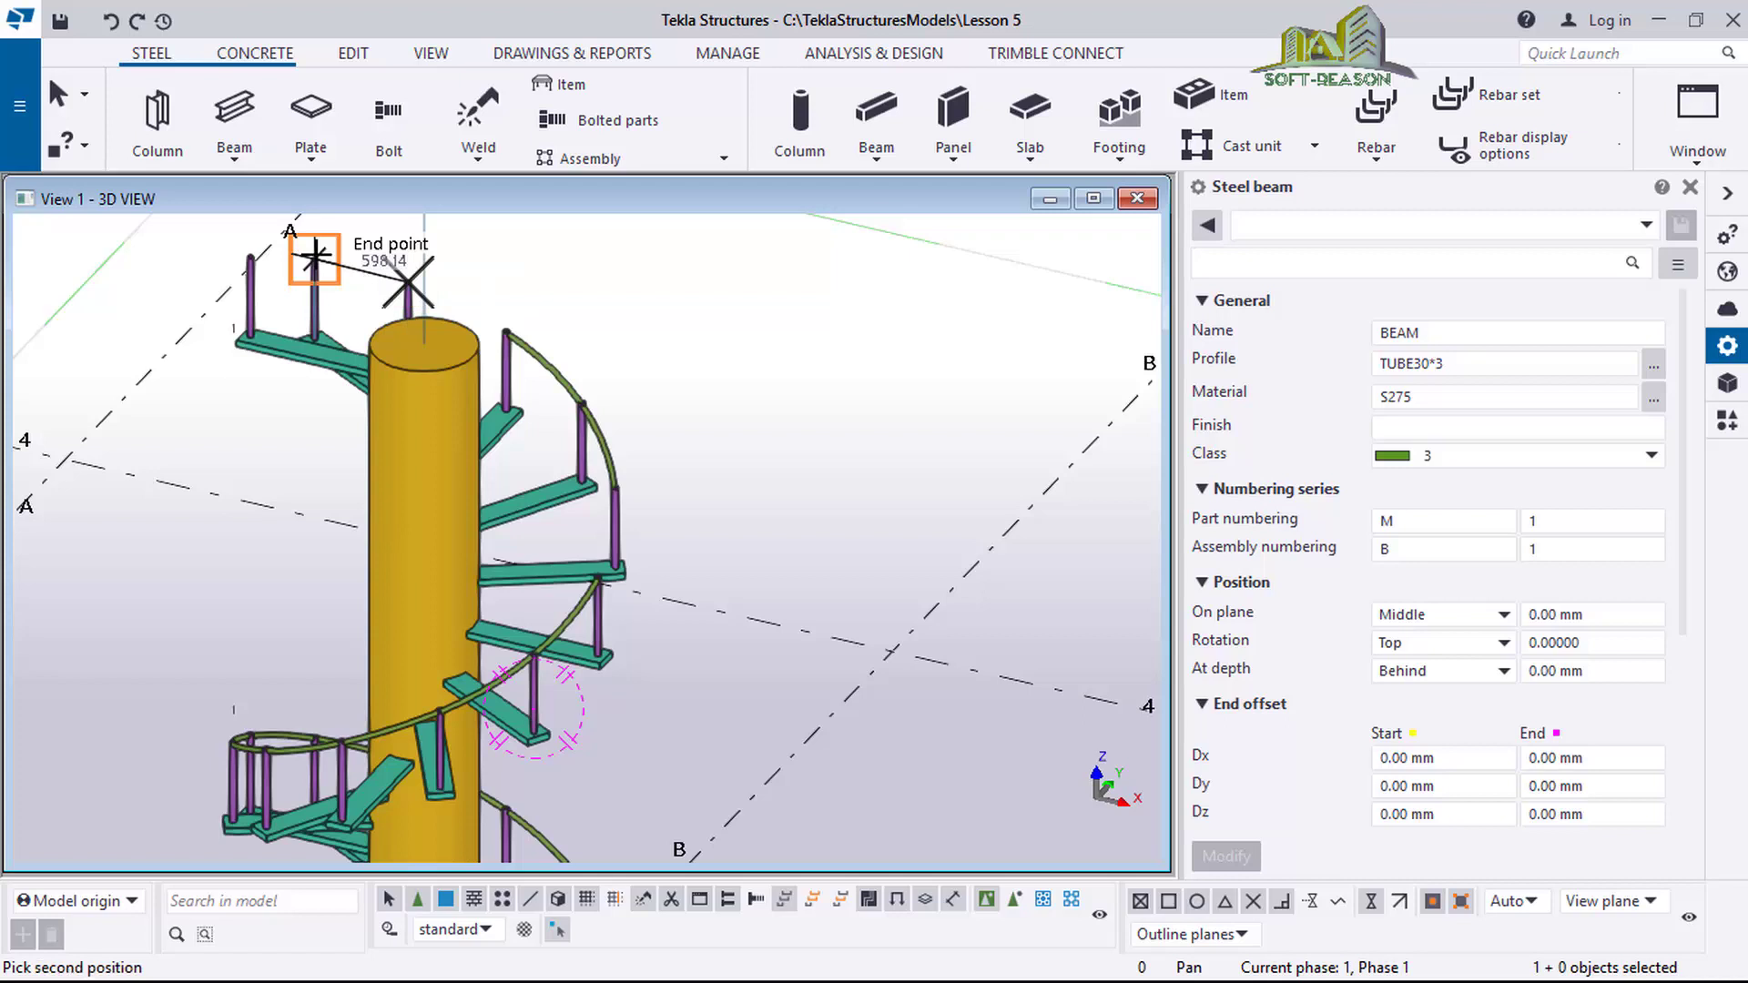
pyautogui.click(314, 263)
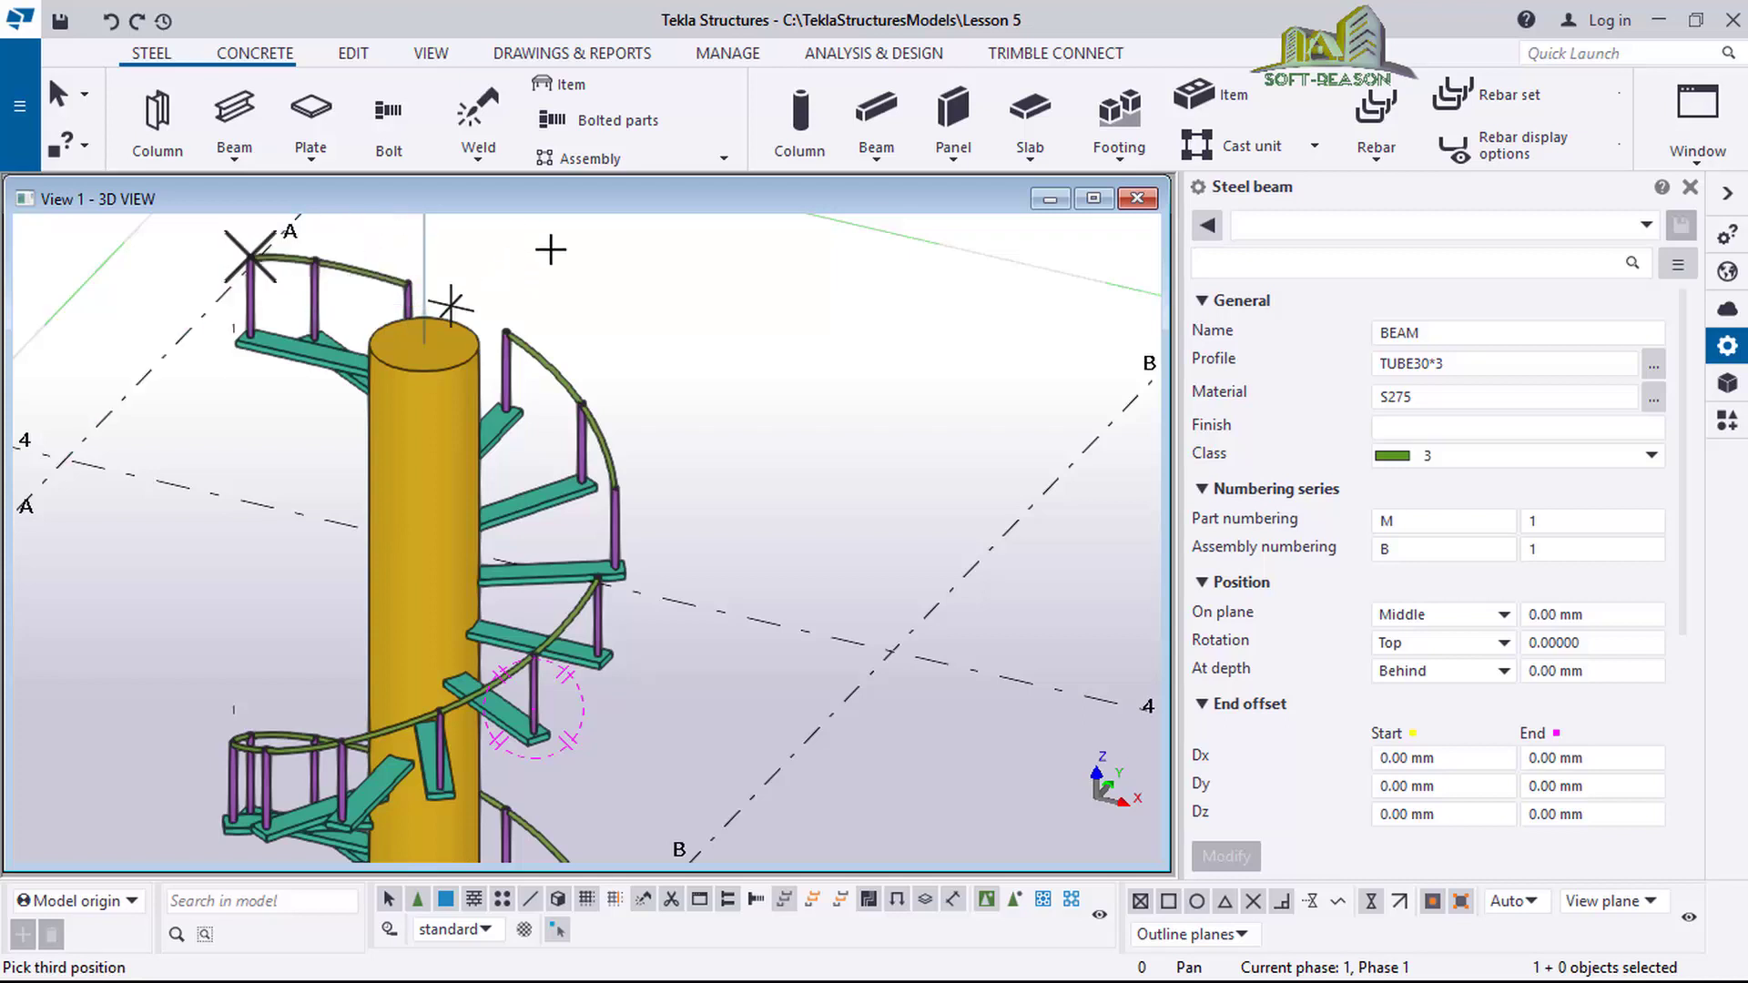
# Bridge the gap between the two uppermost handrail beams with a curved TUBE30*3 beam ending at the second-to-last post top.
pyautogui.scroll(5, 510, 273)
pyautogui.scroll(2, 519, 372)
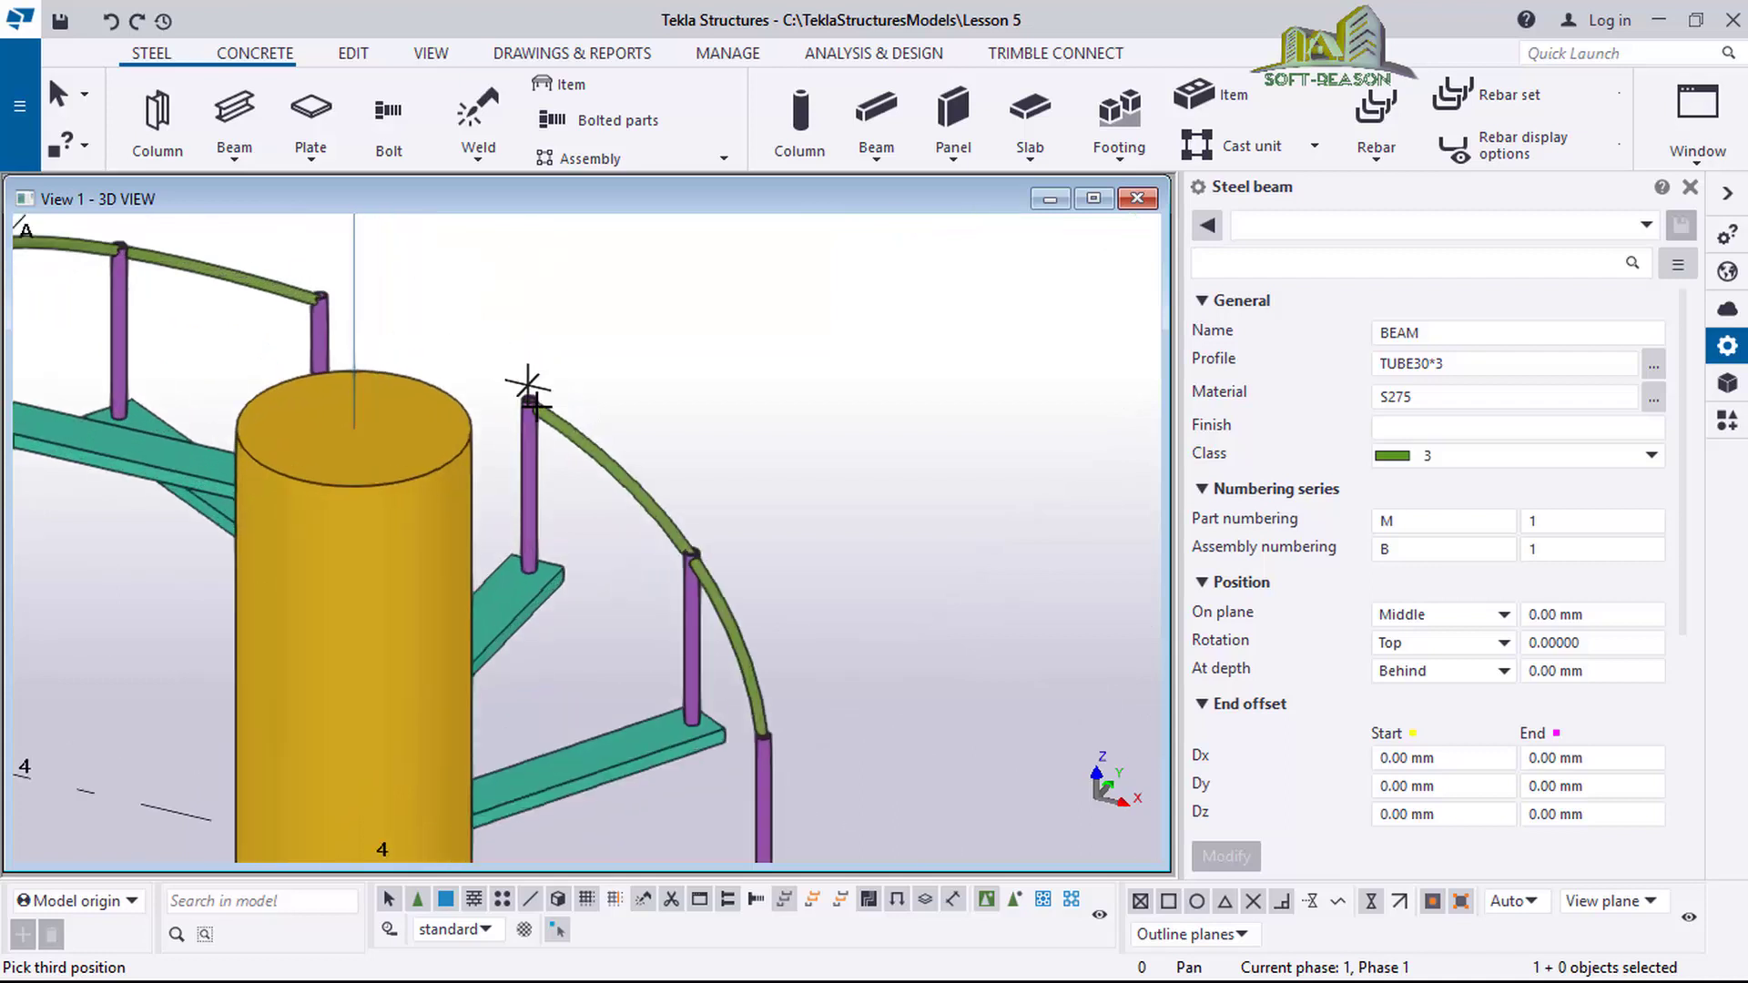
pyautogui.click(529, 397)
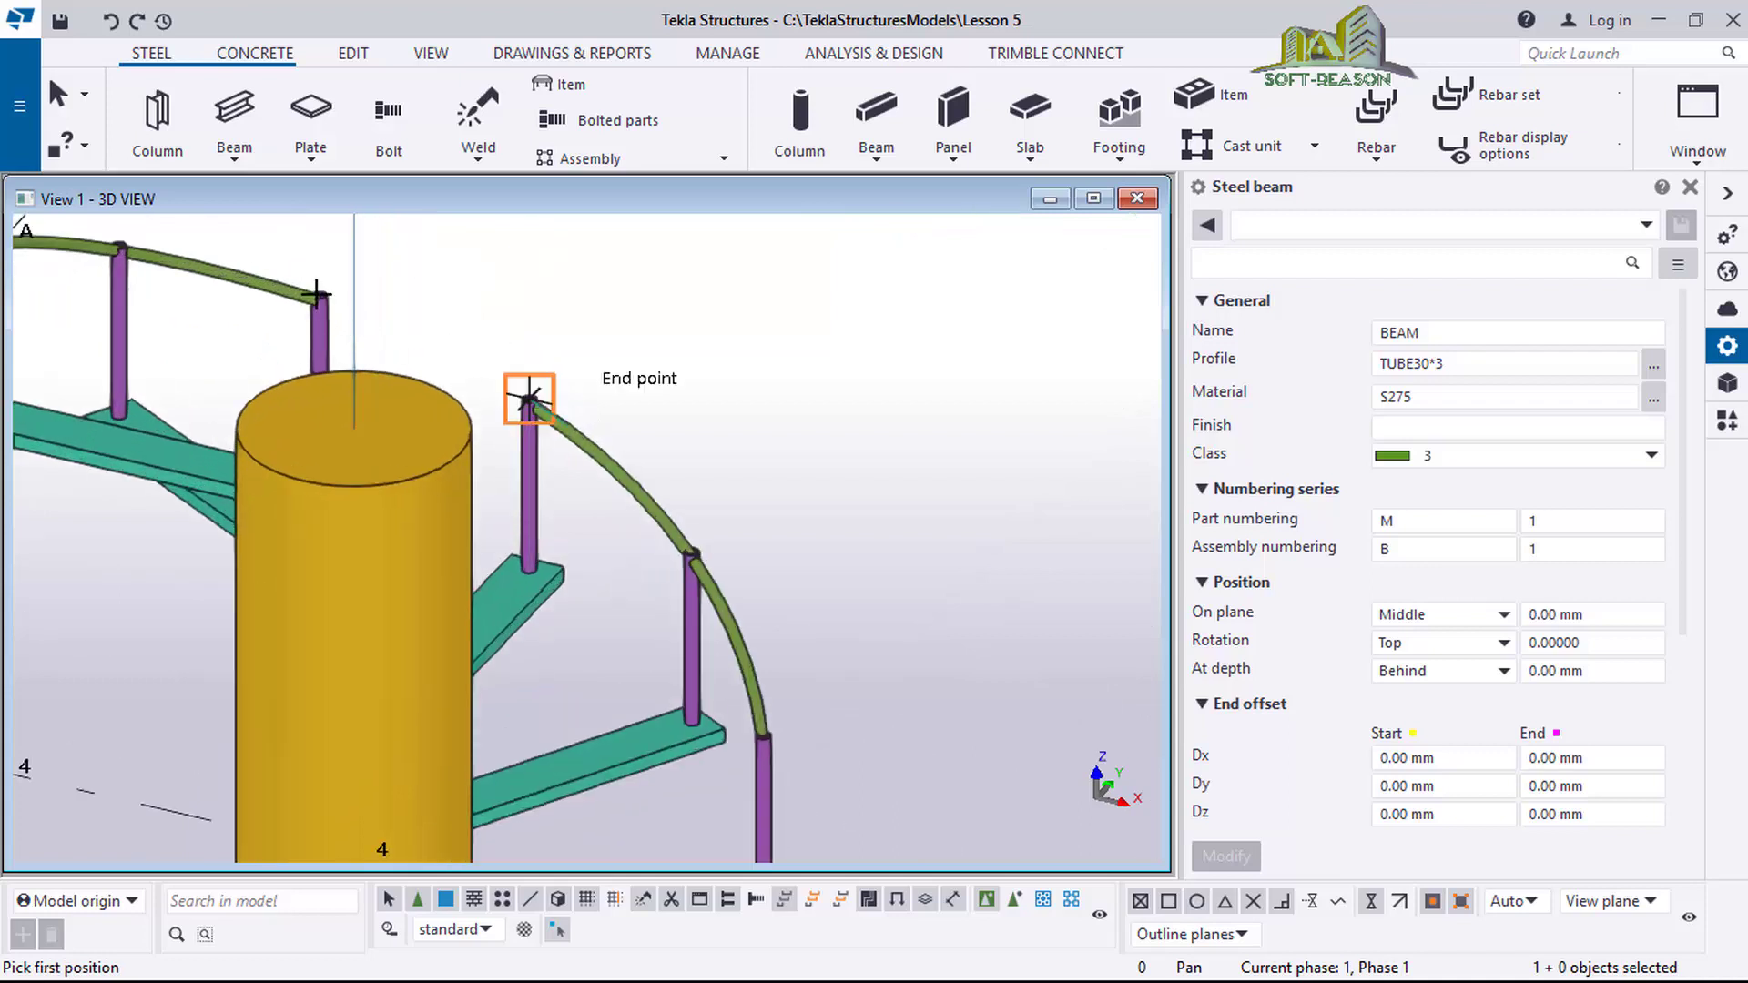
pyautogui.click(529, 398)
pyautogui.click(321, 360)
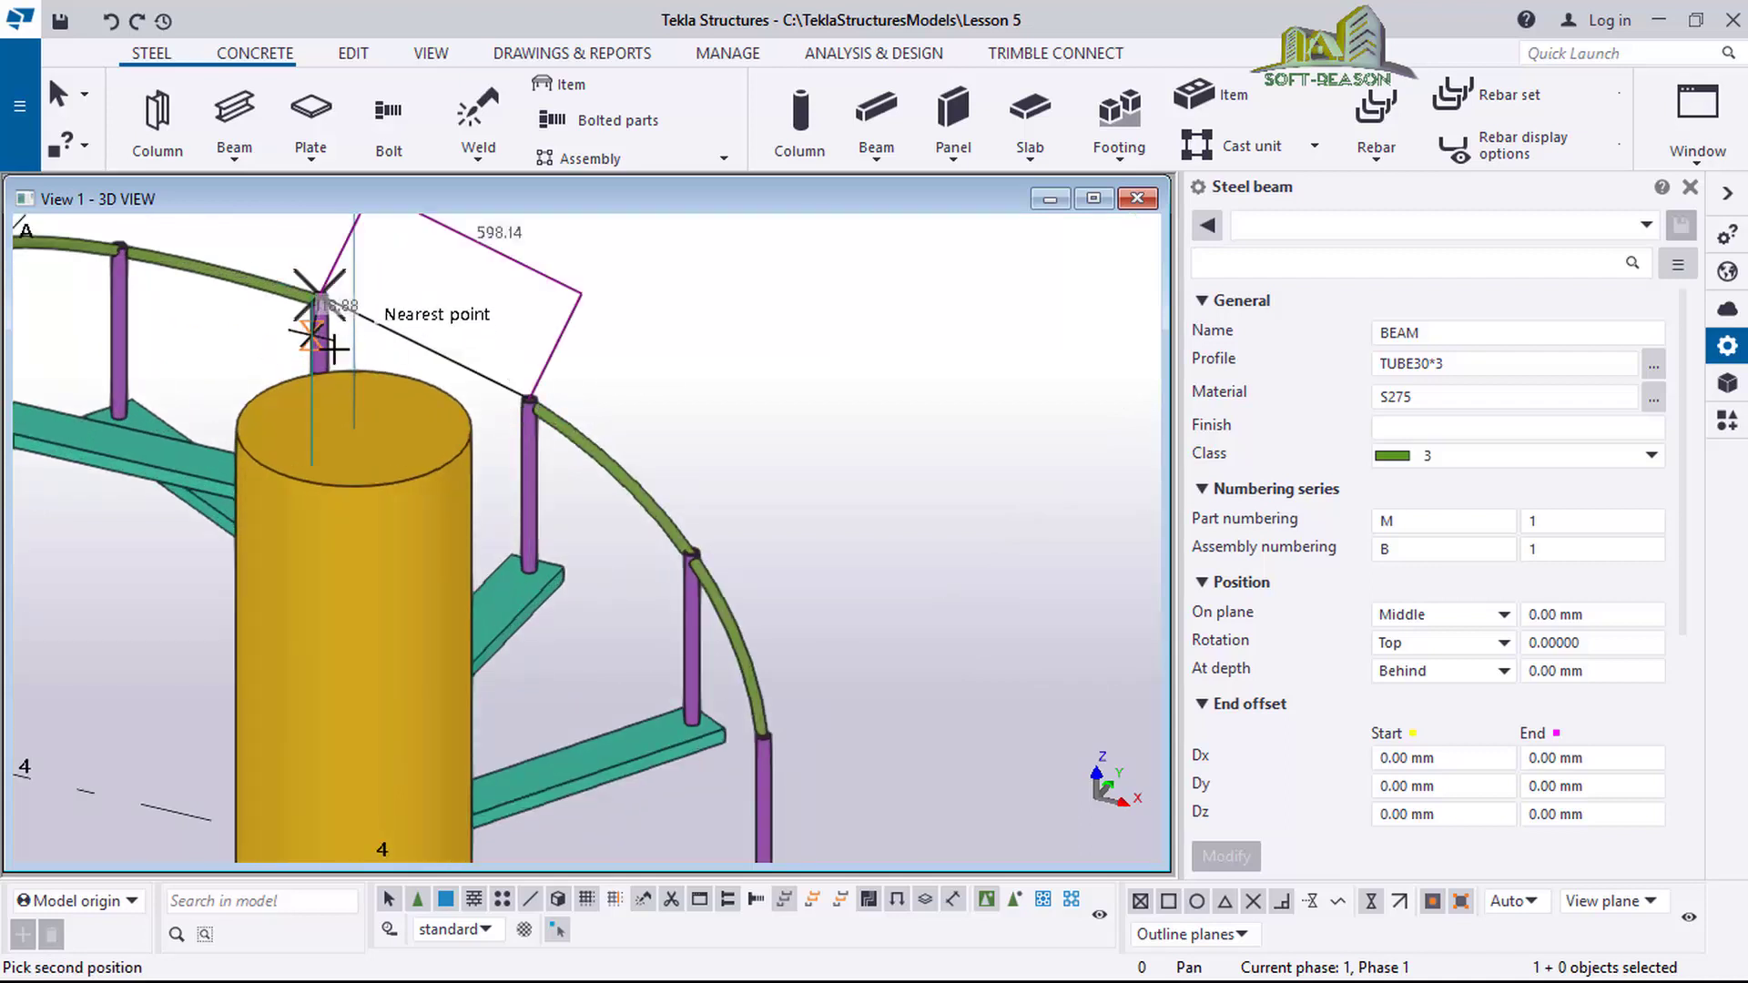
pyautogui.scroll(1, 482, 364)
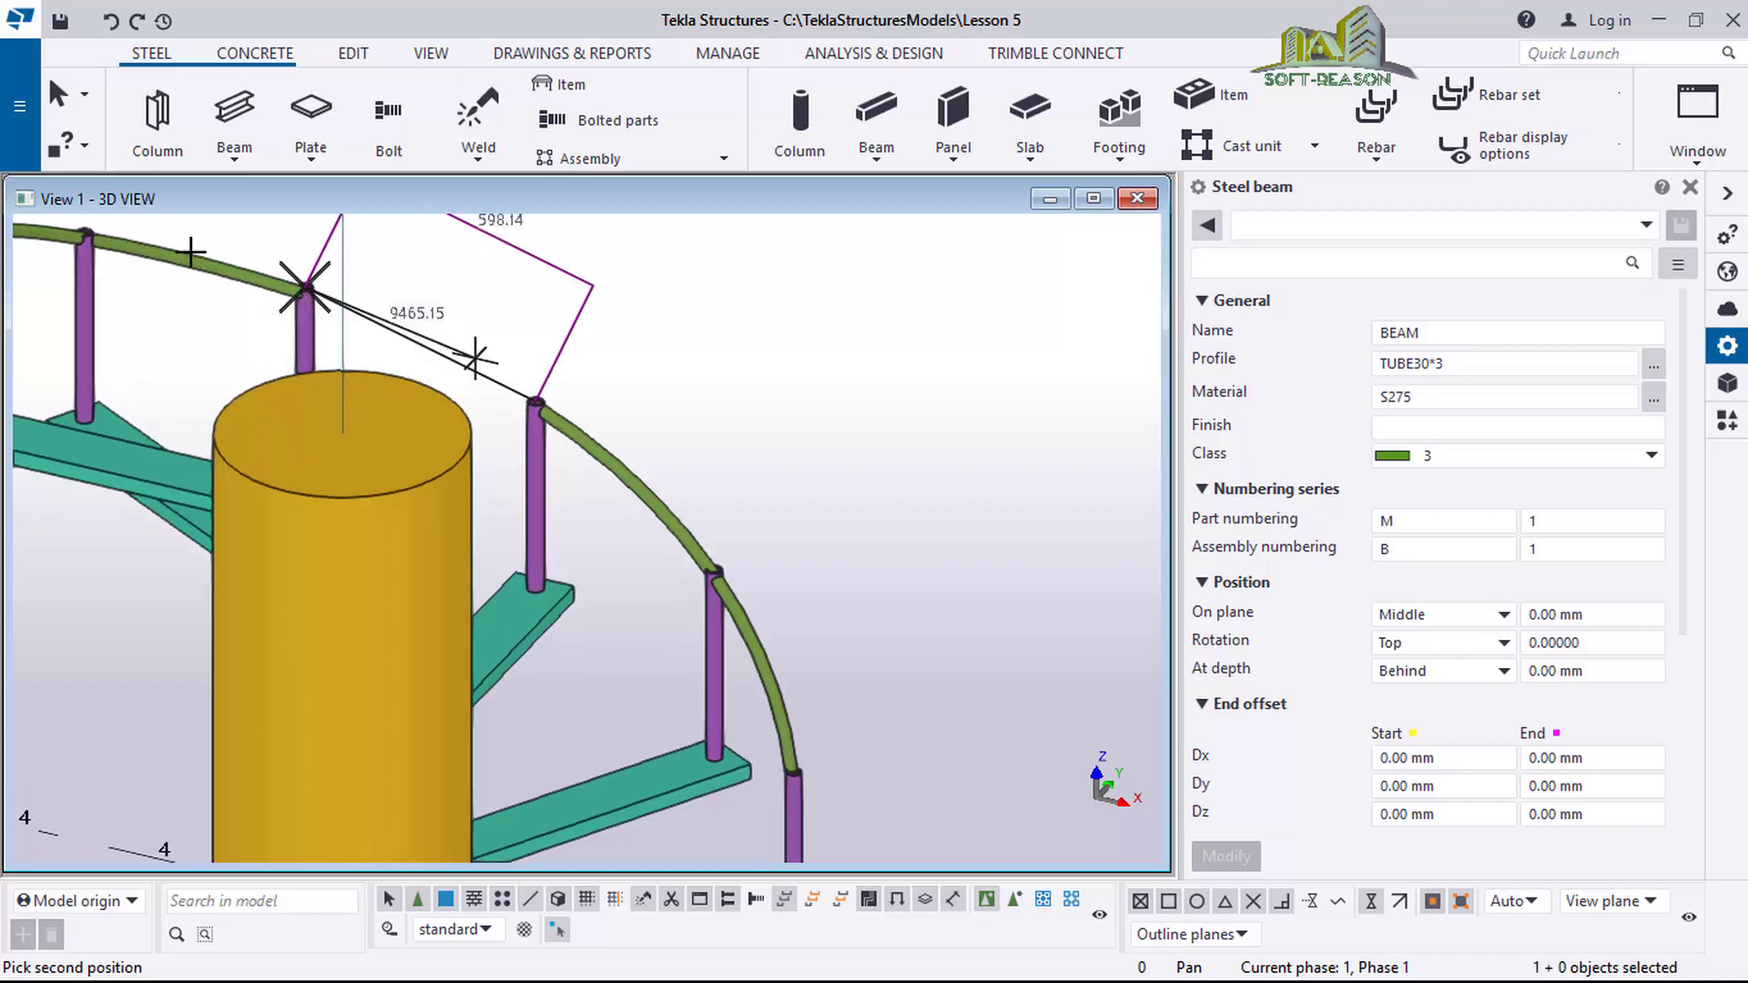
pyautogui.click(84, 235)
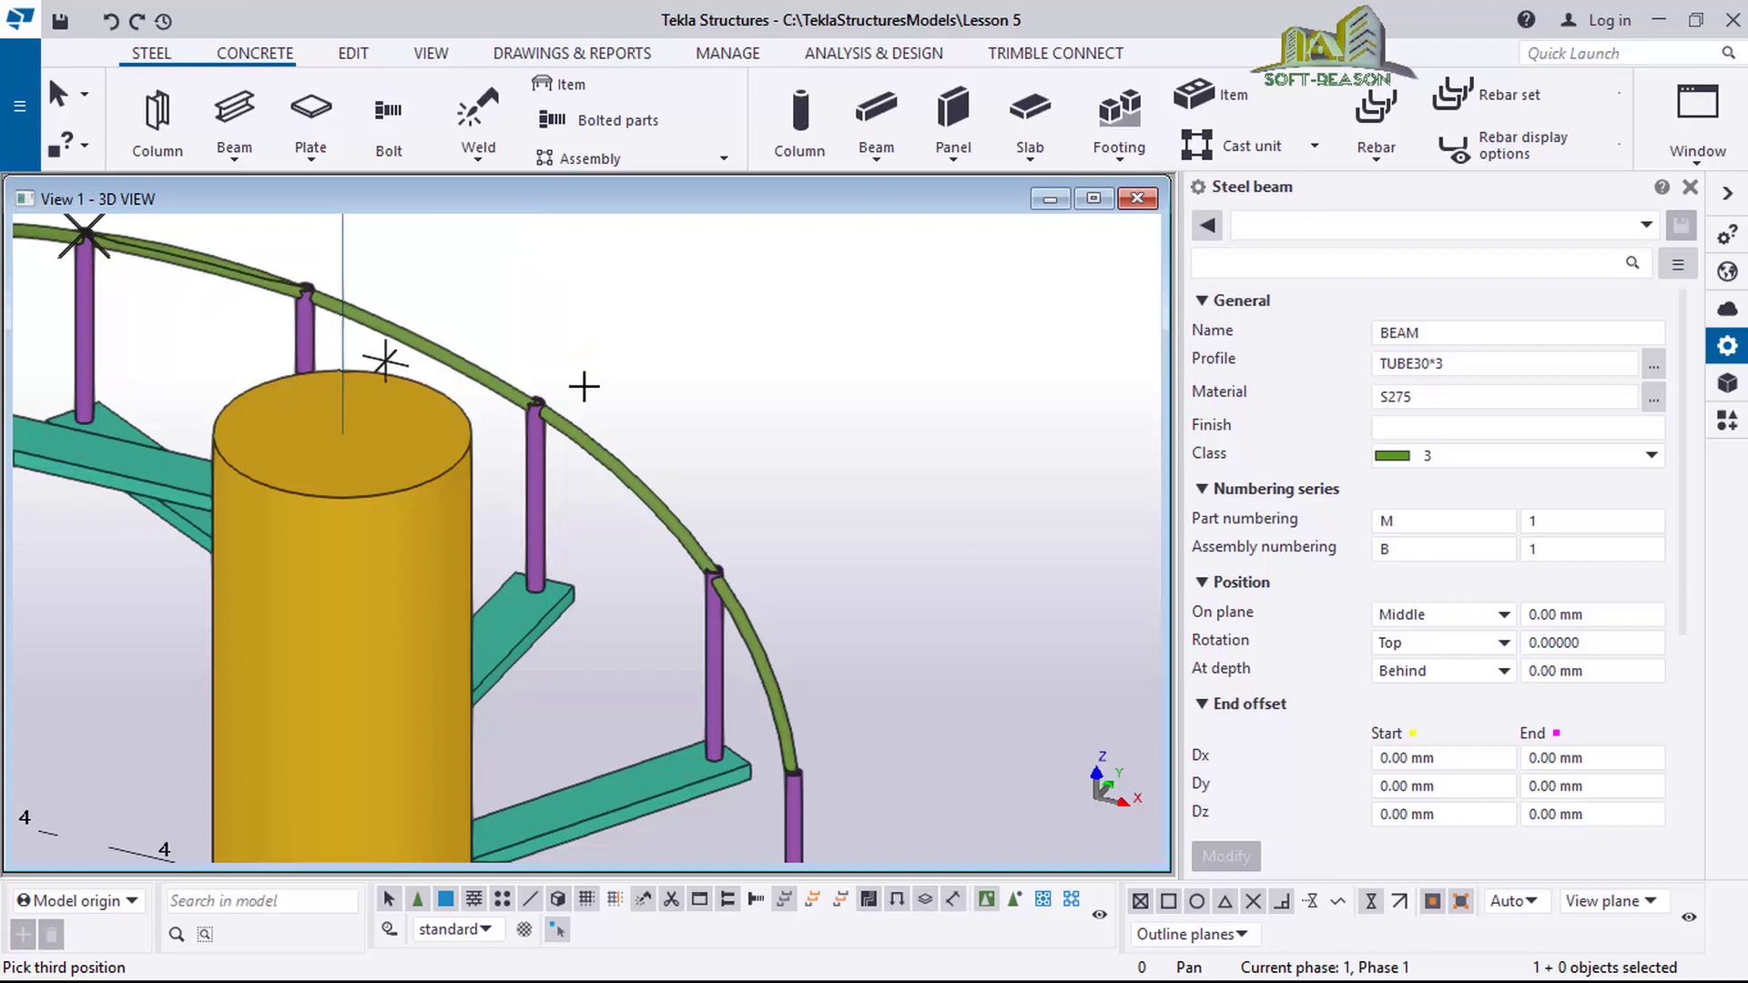
pyautogui.scroll(-5, 833, 357)
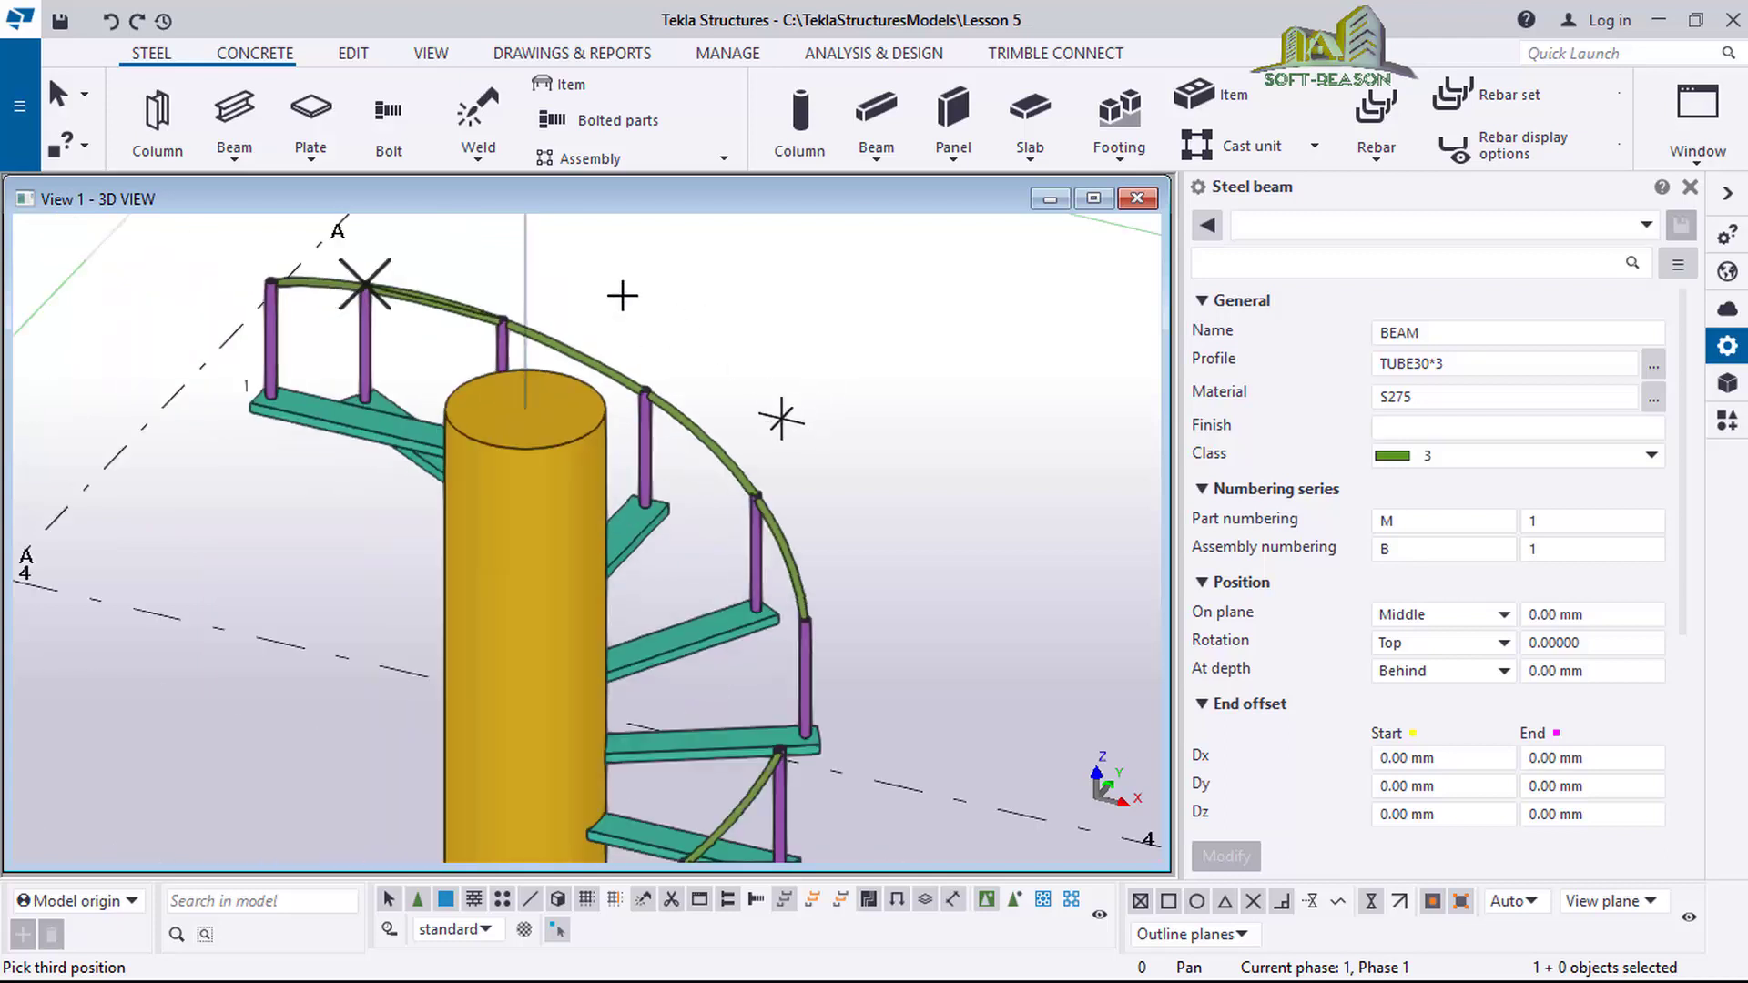
pyautogui.press('Escape')
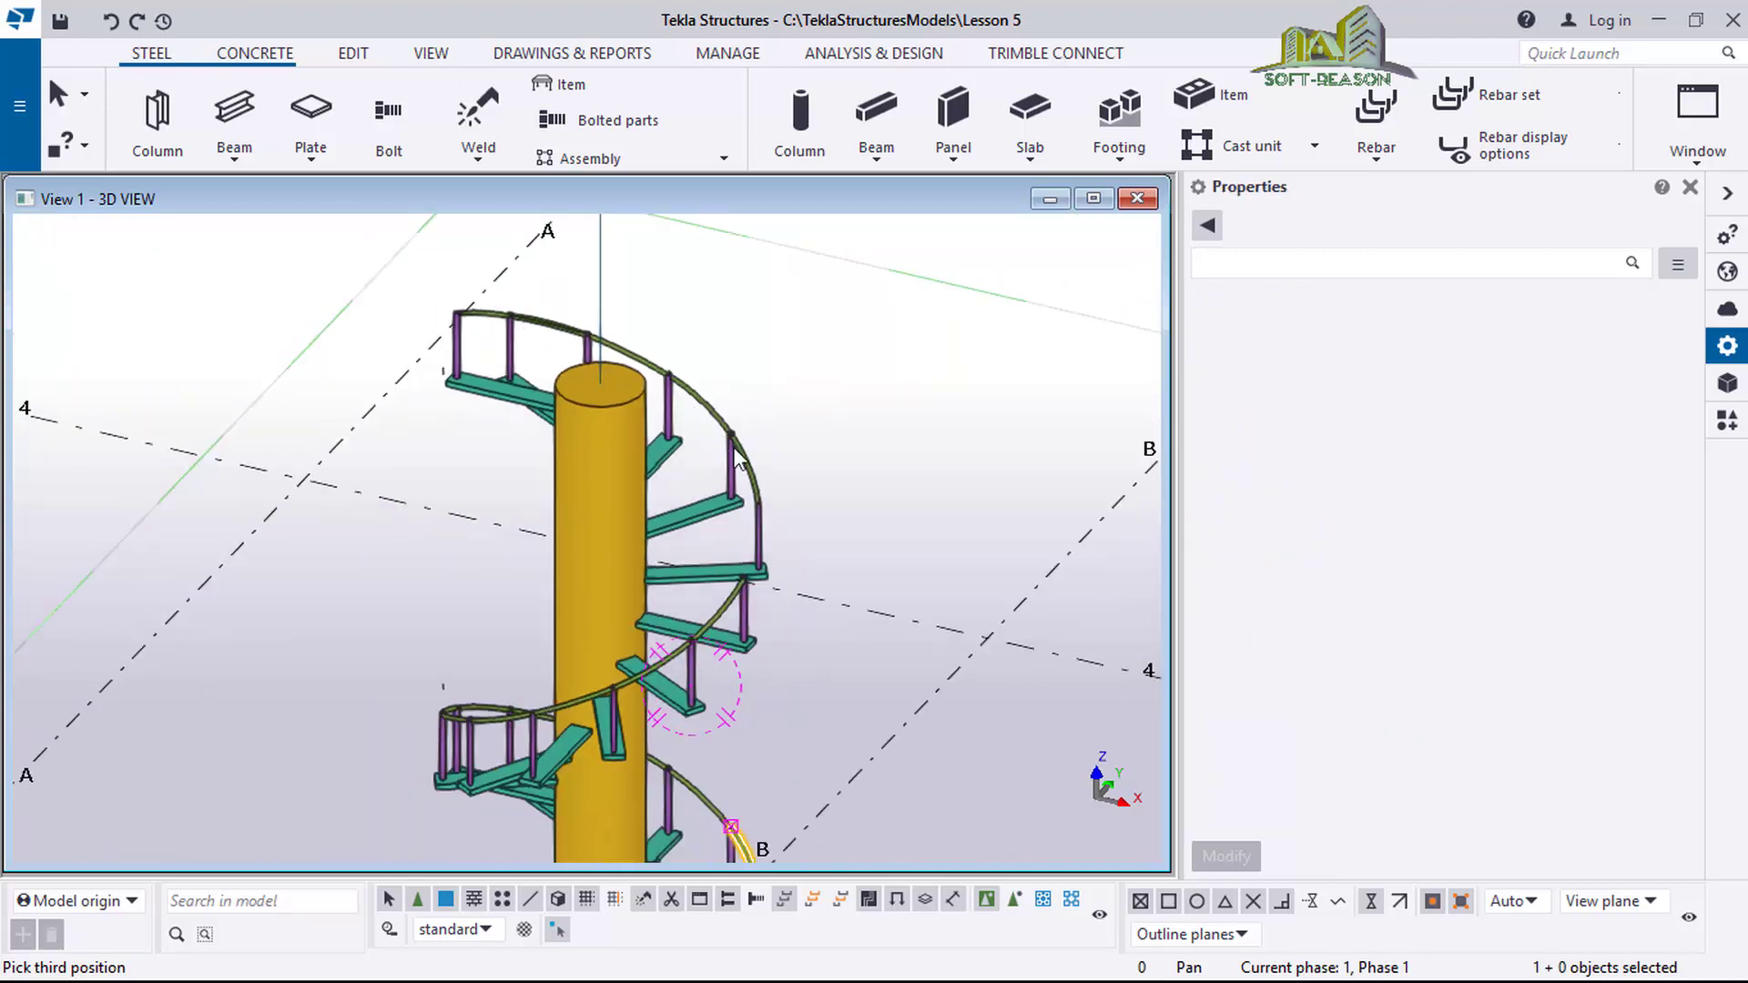
pyautogui.scroll(-5, 725, 652)
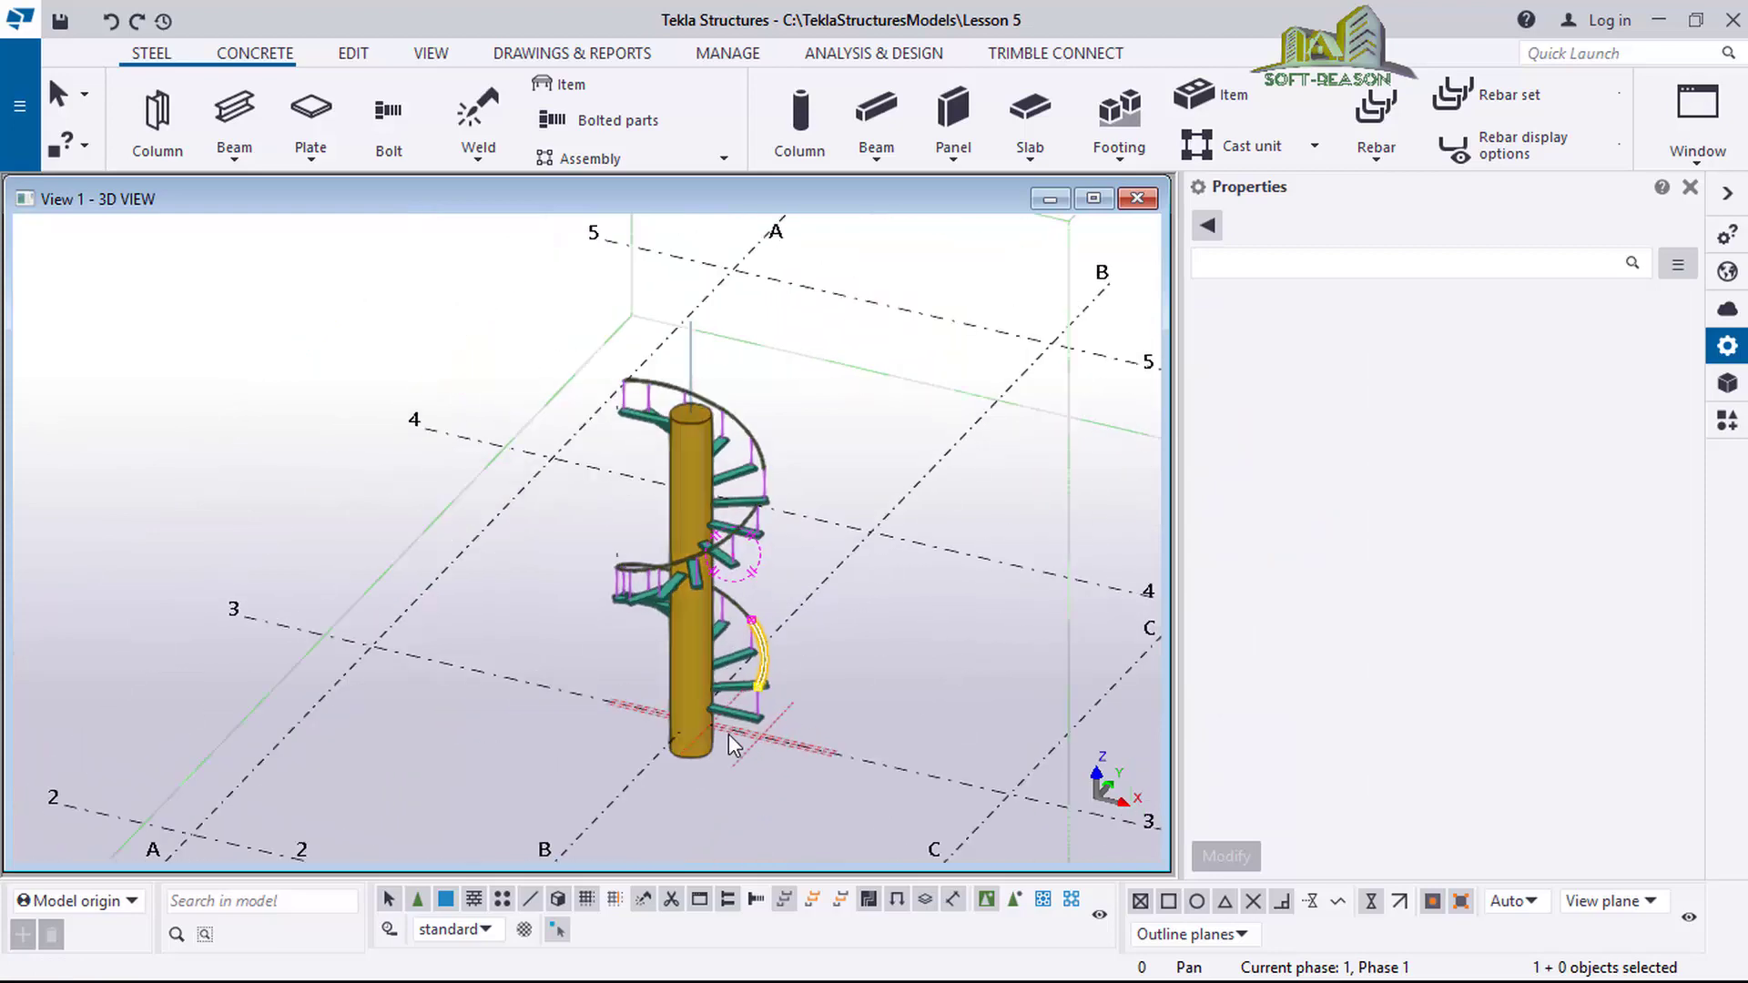
pyautogui.scroll(4, 739, 714)
pyautogui.scroll(-2, 716, 492)
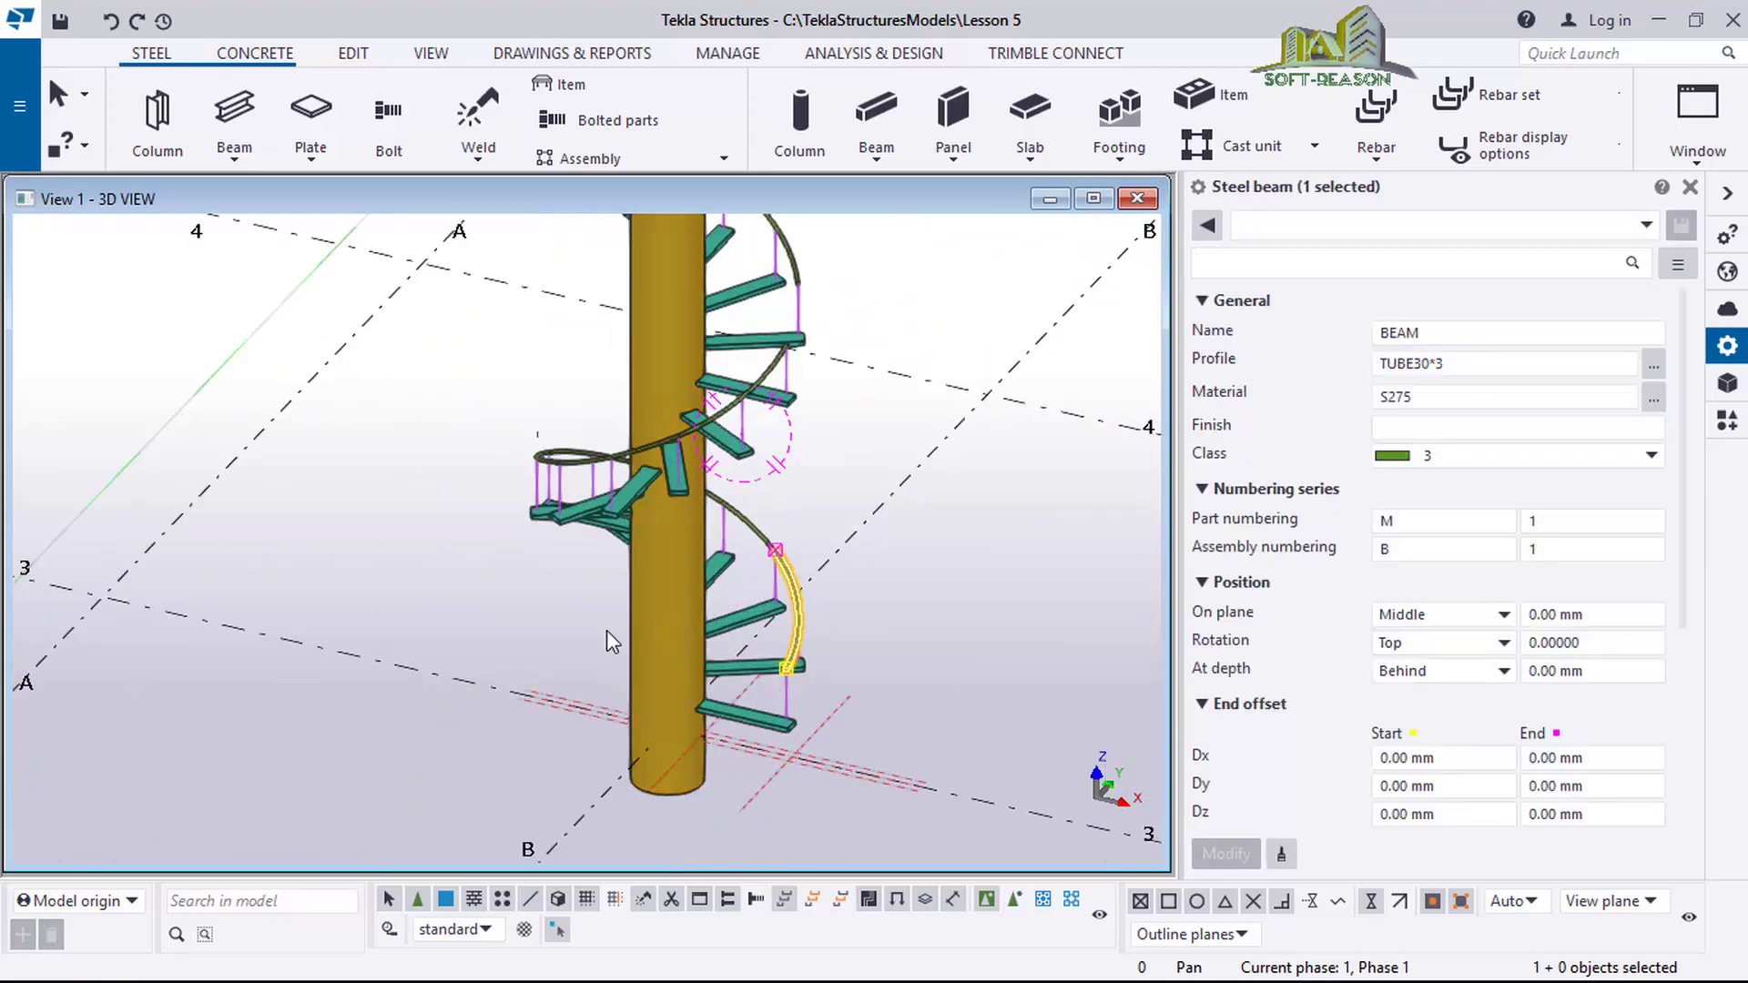
pyautogui.scroll(-3, 692, 514)
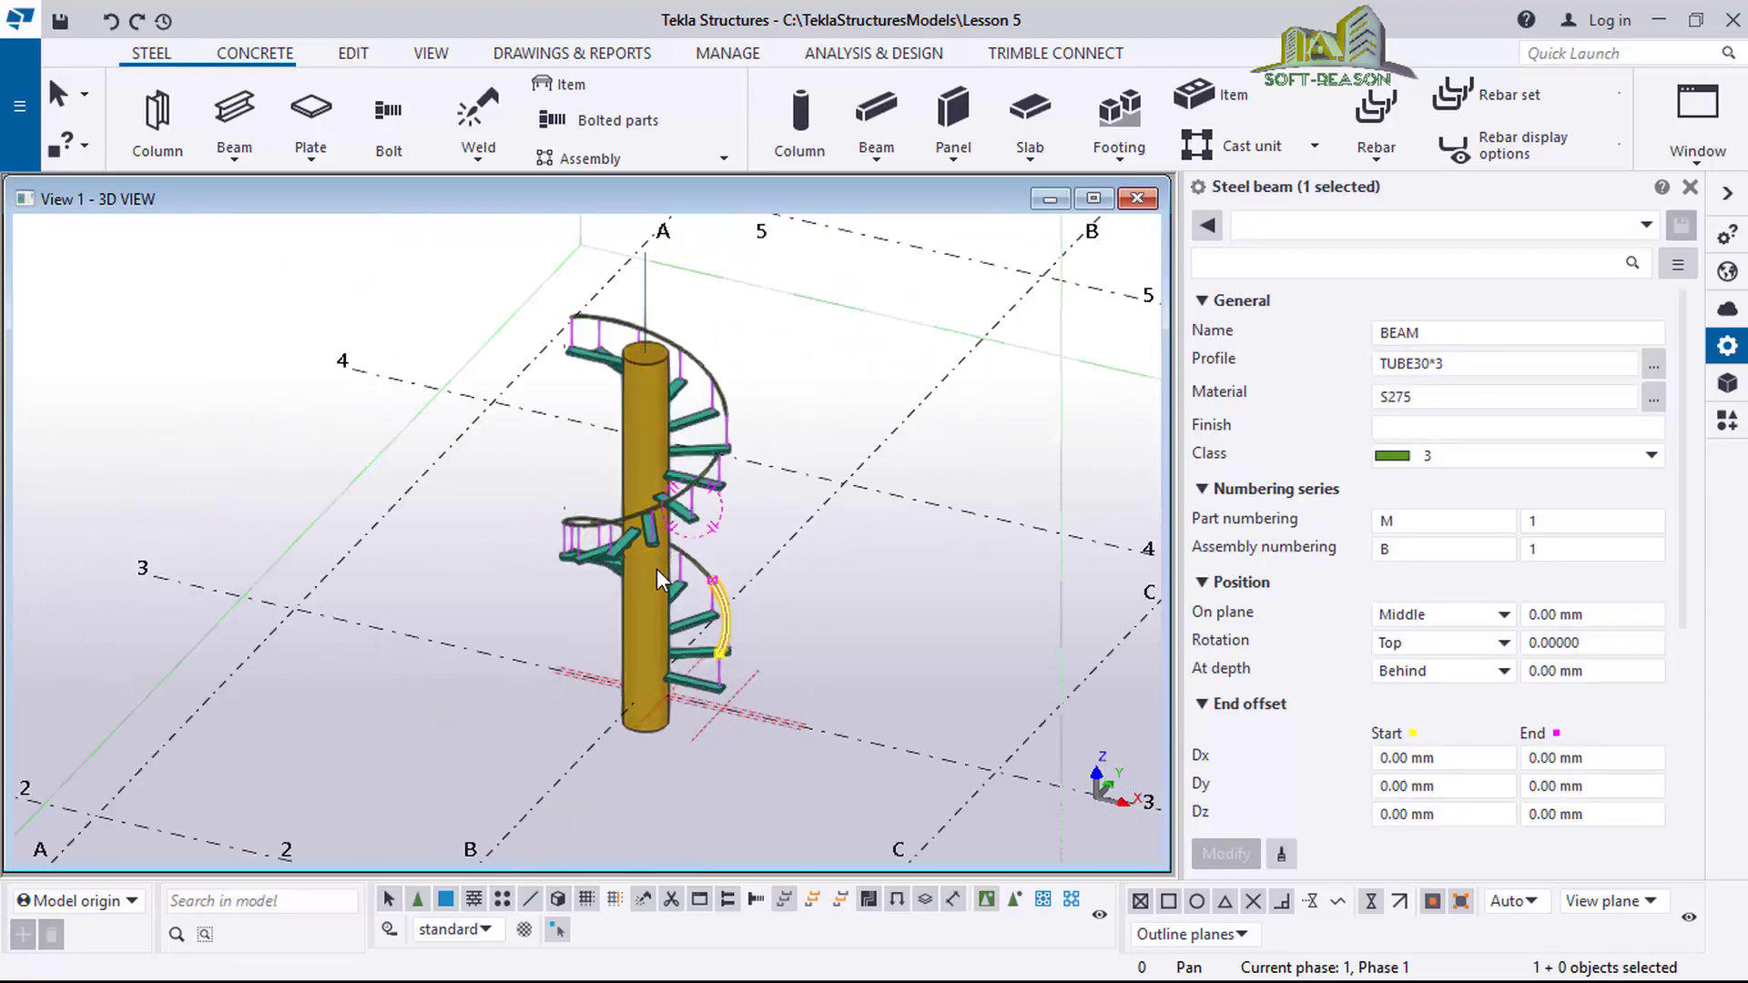